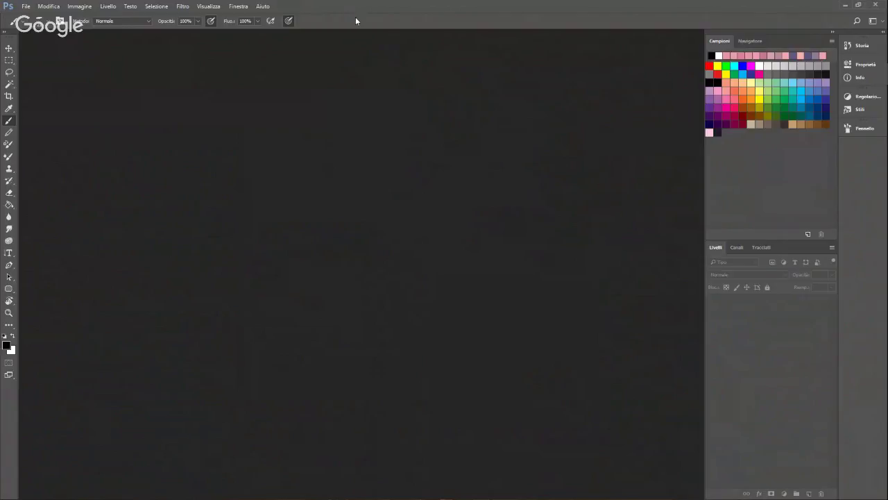
Step: Create a new white landscape document and add an empty layer above the background
left_click(26, 6)
left_click(62, 16)
key("Return")
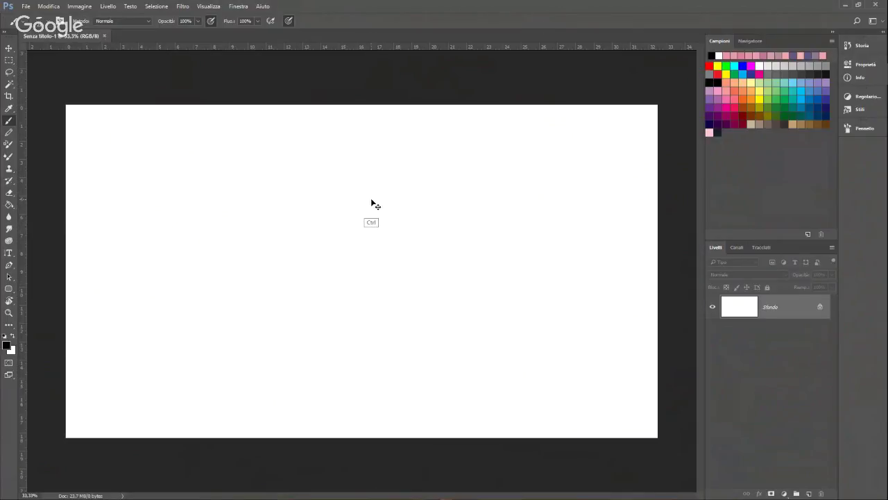
key("ctrl+n")
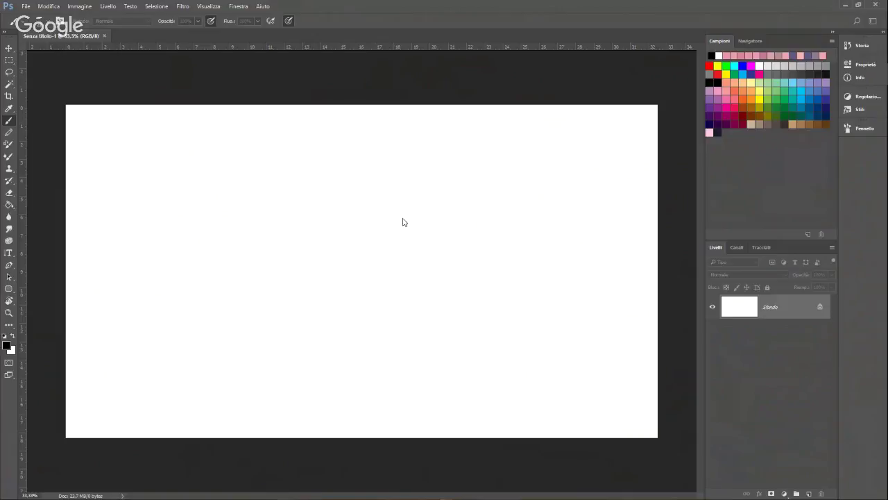
key("ctrl+shift+alt+n")
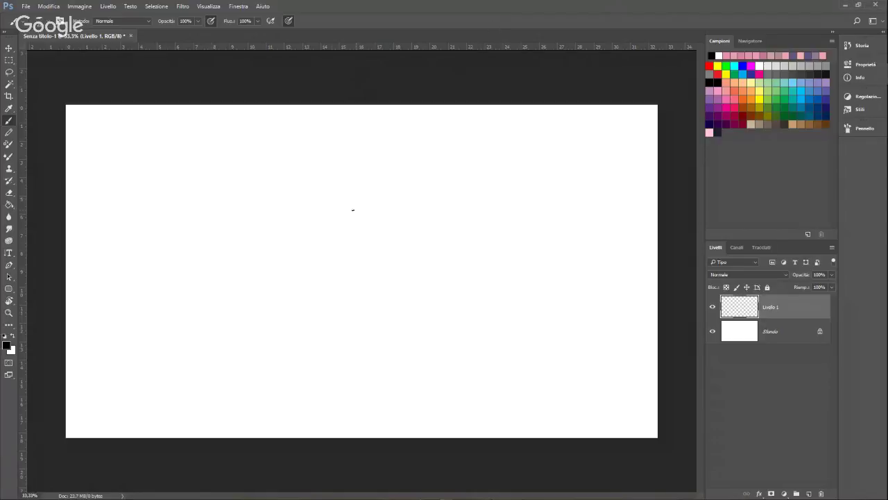
Step: Rotate the flat brush tip to a diagonal angle for sketching
right_click(334, 201)
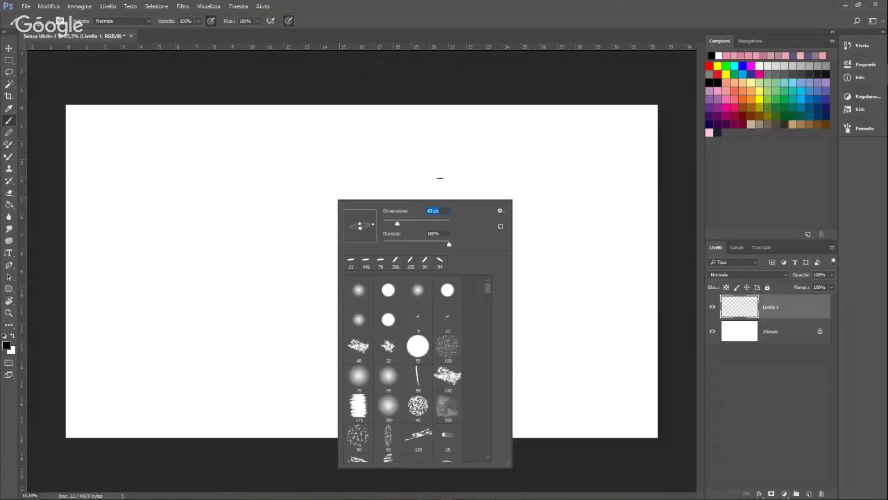
left_click(370, 218)
left_click(507, 30)
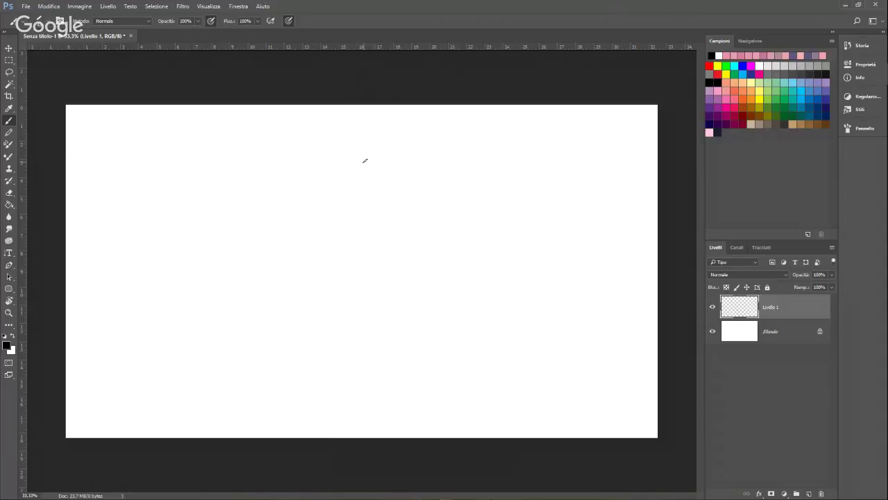
Step: Sketch a loose oval for the character's chest left of the canvas centre, with curved guidelines running down to the lower left
left_click_drag(276, 292, 331, 223)
mouse_move(252, 315)
left_mouse_down()
mouse_move(335, 195)
mouse_move(352, 200)
left_mouse_up()
mouse_move(287, 180)
left_mouse_down()
mouse_move(373, 211)
mouse_move(287, 187)
mouse_move(364, 232)
mouse_move(265, 203)
mouse_move(363, 200)
mouse_move(272, 222)
mouse_move(353, 190)
mouse_move(376, 211)
mouse_move(317, 293)
left_mouse_up()
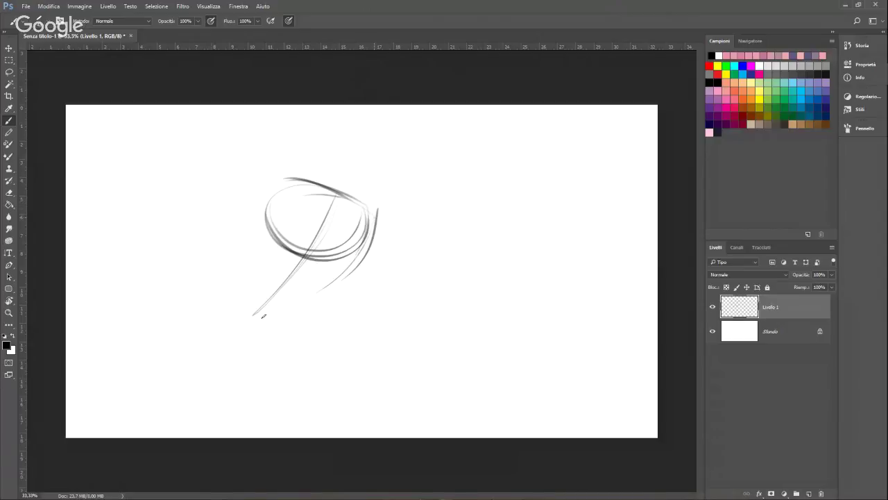
mouse_move(279, 314)
left_mouse_down()
mouse_move(367, 241)
mouse_move(314, 299)
left_mouse_up()
mouse_move(317, 195)
left_mouse_down()
mouse_move(243, 331)
mouse_move(333, 210)
mouse_move(242, 306)
left_mouse_up()
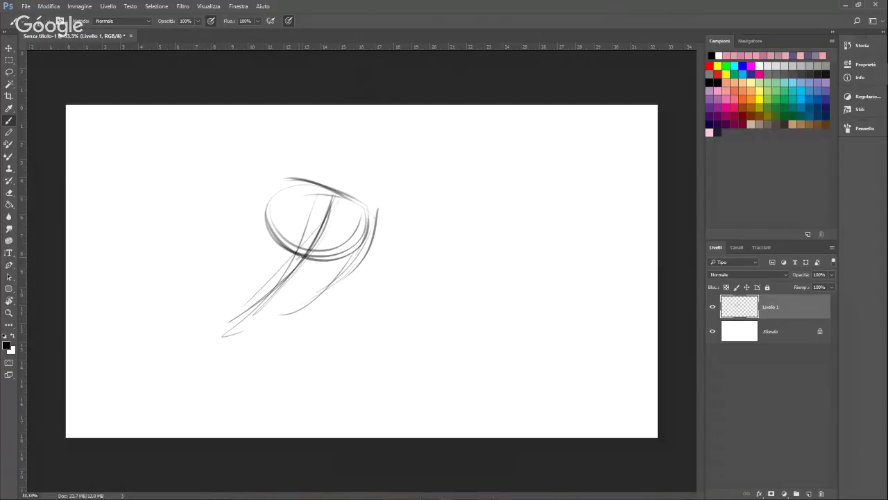
Step: Add the torso's curved centre line, its slanted left side and a sloping shoulder line above the oval
left_click_drag(339, 198, 310, 254)
left_click_drag(311, 210, 270, 292)
mouse_move(265, 191)
left_mouse_down()
mouse_move(232, 292)
mouse_move(235, 286)
left_mouse_up()
mouse_move(258, 207)
left_mouse_down()
mouse_move(231, 297)
mouse_move(353, 203)
left_mouse_up()
mouse_move(254, 178)
left_mouse_down()
mouse_move(379, 216)
mouse_move(243, 291)
left_mouse_up()
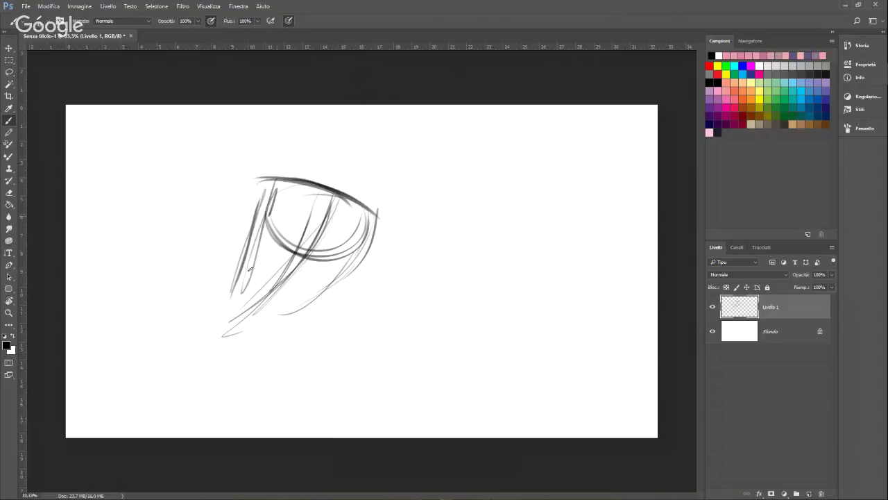
Step: Draw the rounded lower belly curve joining both sides of the torso and strengthen the shoulder line
mouse_move(269, 218)
left_mouse_down()
mouse_move(247, 284)
mouse_move(339, 273)
left_mouse_up()
mouse_move(268, 310)
left_mouse_down()
mouse_move(369, 229)
mouse_move(321, 302)
mouse_move(362, 257)
left_mouse_up()
left_click_drag(304, 313, 378, 218)
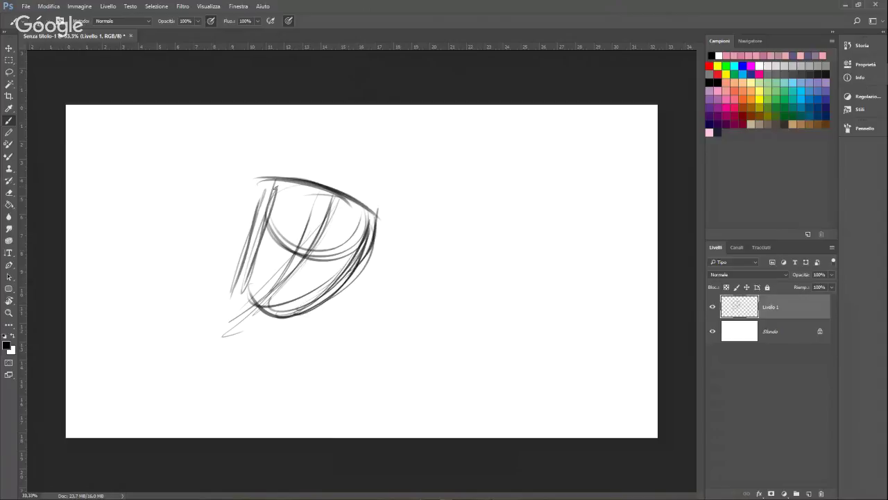
left_click_drag(269, 179, 390, 223)
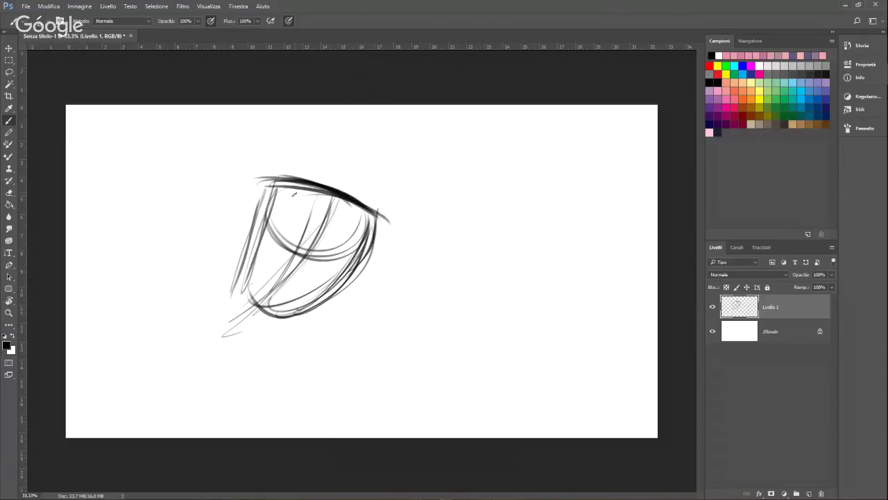
Step: Rough in the rear leg stretching to the lower left of the torso and thicken the torso's right contour
mouse_move(278, 186)
left_mouse_down()
mouse_move(376, 213)
mouse_move(240, 280)
mouse_move(220, 357)
left_mouse_up()
left_click_drag(233, 303, 221, 356)
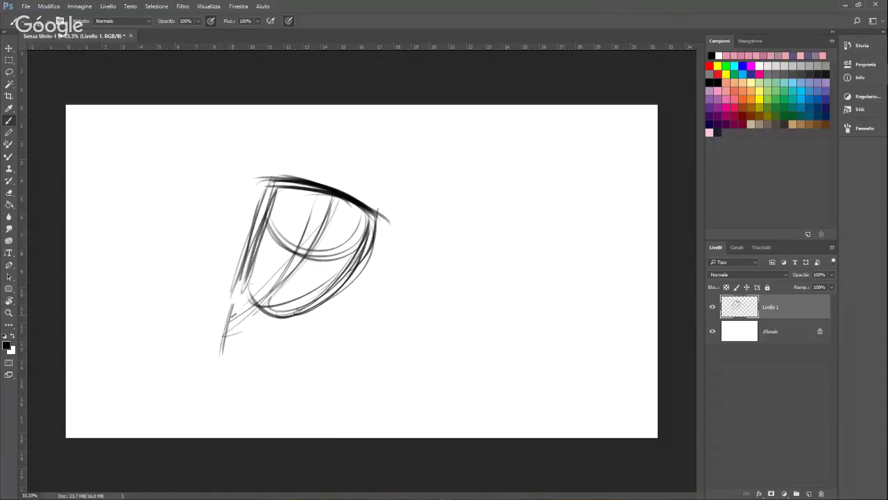
mouse_move(235, 297)
left_mouse_down()
mouse_move(221, 365)
mouse_move(187, 411)
left_mouse_up()
mouse_move(226, 382)
left_mouse_down()
mouse_move(185, 417)
mouse_move(270, 329)
mouse_move(297, 327)
left_mouse_up()
mouse_move(372, 214)
left_mouse_down()
mouse_move(332, 291)
mouse_move(297, 316)
left_mouse_up()
left_click_drag(373, 248, 313, 304)
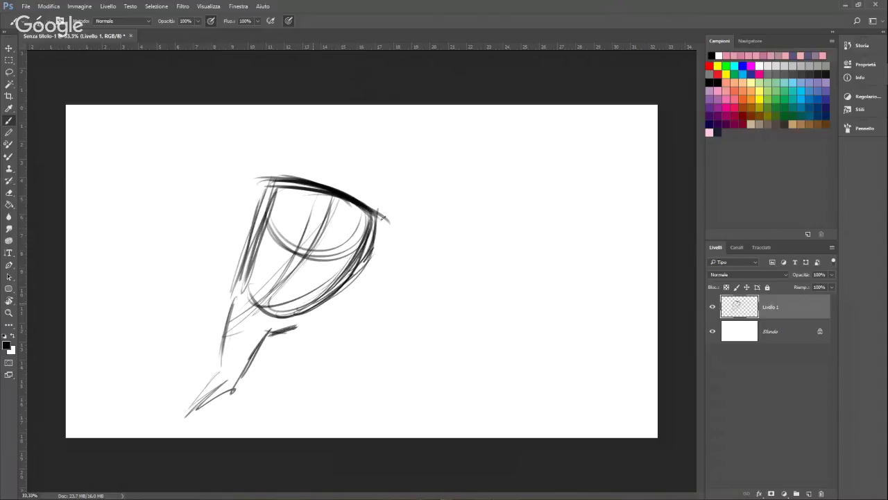
left_click_drag(382, 217, 311, 312)
Step: Darken the torso's left contour down into the rear thigh, then mark the rear knee and foot
left_click_drag(255, 217, 236, 301)
mouse_move(269, 183)
left_mouse_down()
mouse_move(219, 368)
mouse_move(239, 375)
left_mouse_up()
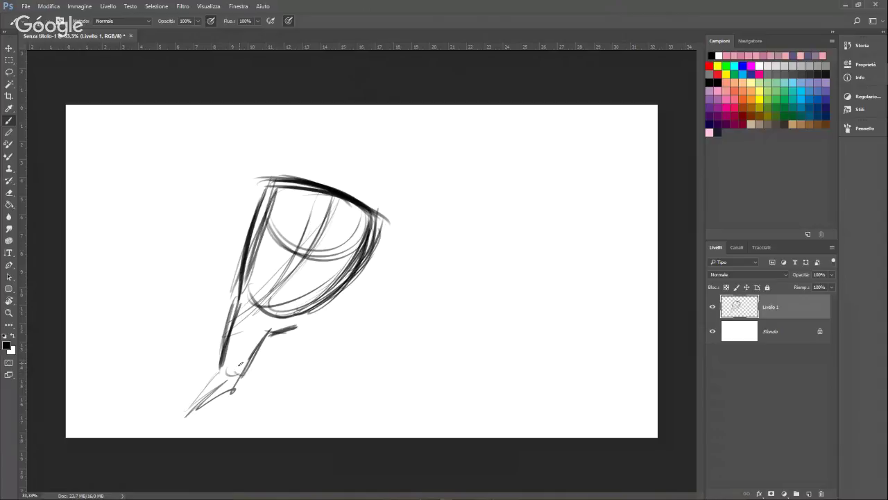
left_click_drag(219, 386, 242, 379)
mouse_move(266, 338)
left_mouse_down()
mouse_move(231, 387)
mouse_move(238, 384)
left_mouse_up()
mouse_move(200, 404)
left_mouse_down()
mouse_move(167, 425)
mouse_move(196, 412)
mouse_move(203, 419)
left_mouse_up()
Step: Sketch the front leg below the belly with a slanted thigh, bent knee and tapered lower leg
left_click_drag(279, 337, 320, 374)
left_click_drag(305, 322, 338, 367)
mouse_move(281, 334)
left_mouse_down()
mouse_move(326, 375)
mouse_move(337, 415)
left_mouse_up()
mouse_move(328, 375)
left_mouse_down()
mouse_move(336, 418)
mouse_move(339, 405)
left_mouse_up()
left_click_drag(308, 321, 343, 376)
left_click_drag(333, 368, 321, 381)
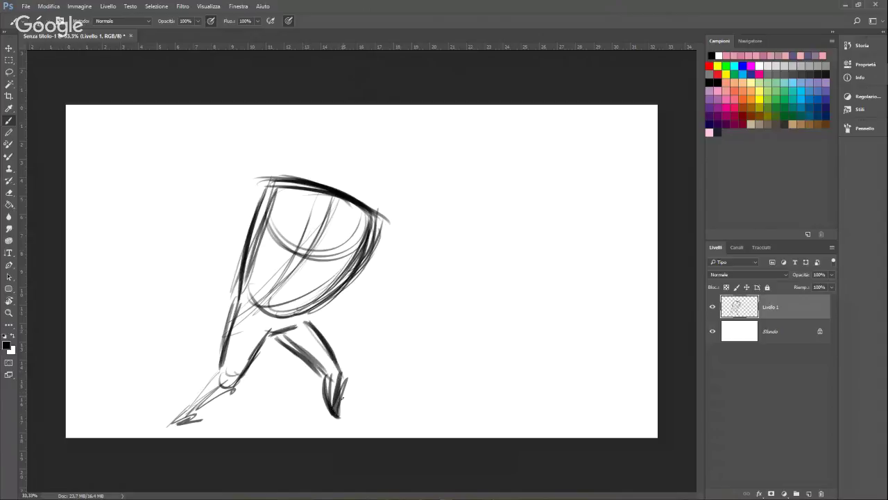
Step: Add the front foot pointing right and strengthen the front thigh and calf contours
left_click_drag(338, 412, 375, 424)
left_click_drag(306, 322, 341, 376)
left_click_drag(322, 336, 342, 374)
mouse_move(285, 330)
left_mouse_down()
mouse_move(315, 369)
mouse_move(326, 410)
left_mouse_up()
mouse_move(321, 379)
left_mouse_down()
mouse_move(334, 419)
mouse_move(327, 405)
left_mouse_up()
mouse_move(340, 381)
left_mouse_down()
mouse_move(330, 424)
mouse_move(362, 428)
left_mouse_up()
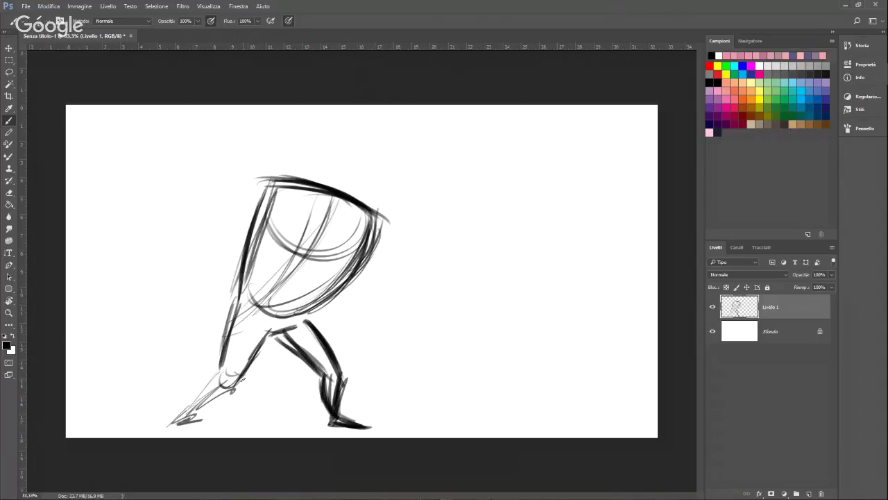
Step: Refine the rear leg by redrawing the inner thigh and crotch lines and giving the calf a rounded contour
left_click_drag(233, 386, 270, 332)
left_click_drag(294, 323, 265, 334)
mouse_move(242, 303)
left_mouse_down()
mouse_move(220, 382)
mouse_move(189, 404)
left_mouse_up()
left_click_drag(223, 363, 184, 418)
left_click_drag(232, 386, 182, 424)
left_click_drag(228, 368, 267, 201)
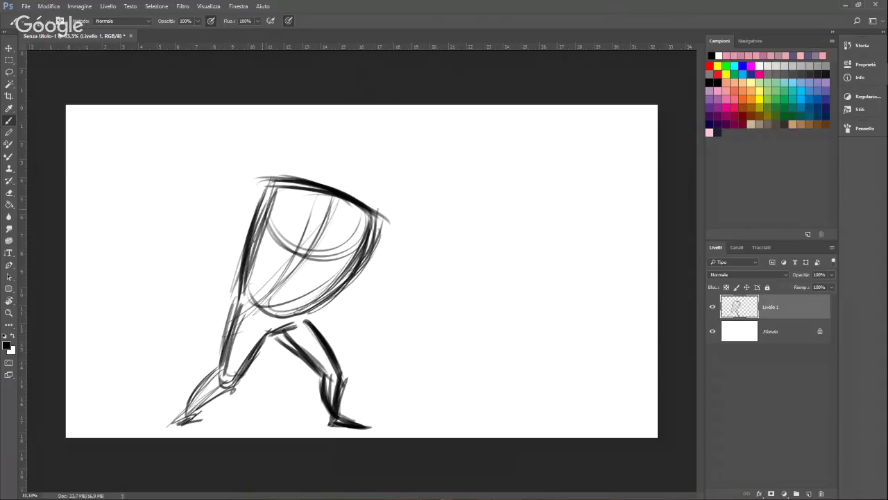
Step: Thicken the torso's shoulder line, lower belly curve and right side contour
mouse_move(241, 317)
left_mouse_down()
mouse_move(272, 197)
mouse_move(369, 200)
left_mouse_up()
left_click_drag(279, 184, 366, 211)
mouse_move(310, 307)
left_mouse_down()
mouse_move(354, 287)
mouse_move(386, 250)
left_mouse_up()
left_click_drag(381, 220, 330, 303)
mouse_move(372, 236)
left_mouse_down()
mouse_move(307, 319)
mouse_move(252, 304)
mouse_move(310, 321)
left_mouse_up()
Step: Sketch a small boxy head leaning forward above the right shoulder and connect it to the shoulder line
mouse_move(236, 318)
left_mouse_down()
mouse_move(268, 188)
mouse_move(264, 199)
mouse_move(349, 194)
mouse_move(336, 177)
mouse_move(343, 147)
mouse_move(382, 149)
mouse_move(379, 183)
left_mouse_up()
mouse_move(340, 149)
left_mouse_down()
mouse_move(343, 191)
mouse_move(375, 197)
left_mouse_up()
left_click_drag(380, 151, 374, 195)
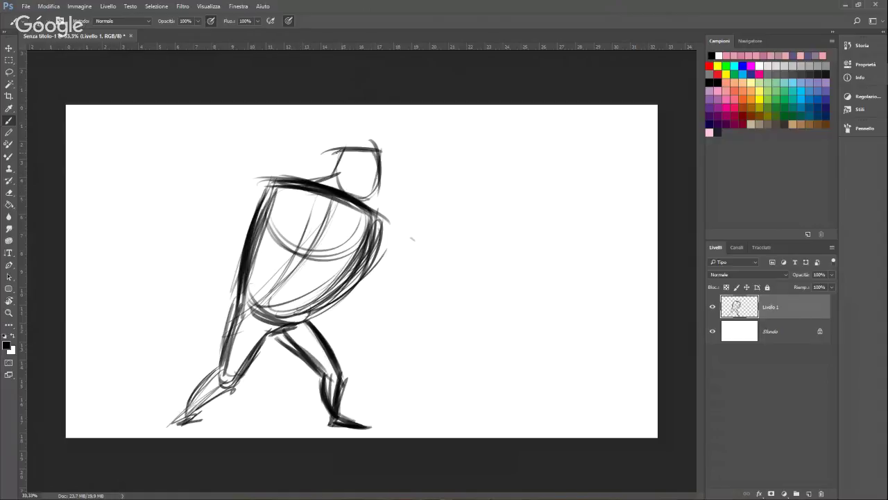
mouse_move(330, 151)
left_mouse_down()
mouse_move(383, 148)
mouse_move(368, 209)
mouse_move(335, 187)
left_mouse_up()
left_click_drag(332, 197, 368, 214)
left_click_drag(374, 154, 368, 229)
Step: Rough in the near arm hanging from the left shoulder, with an upper arm, elbow line and tapering forearm
mouse_move(247, 183)
left_mouse_down()
mouse_move(233, 225)
mouse_move(306, 179)
mouse_move(239, 224)
mouse_move(220, 256)
left_mouse_up()
left_click_drag(248, 196, 225, 255)
mouse_move(240, 210)
left_mouse_down()
mouse_move(213, 265)
mouse_move(265, 272)
mouse_move(219, 325)
left_mouse_up()
left_click_drag(217, 266, 266, 388)
left_click_drag(283, 220, 264, 397)
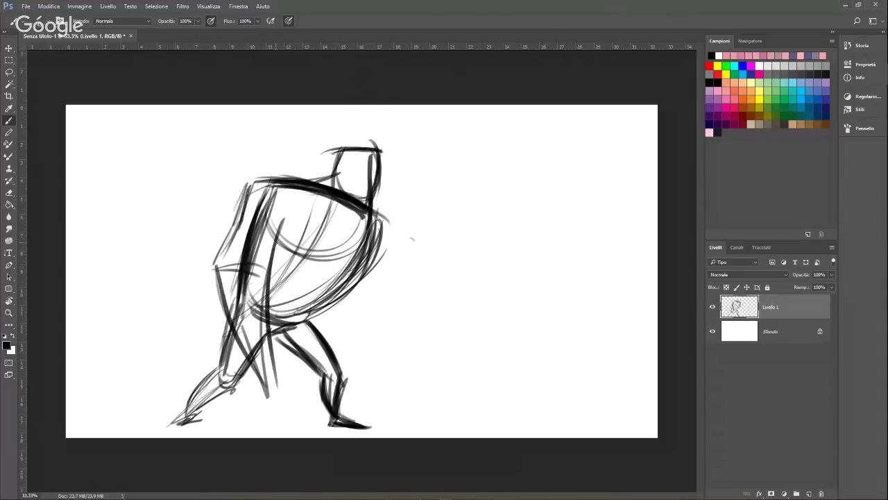
Step: Strengthen the hanging arm's inner contour and add a simple hand shape at its lower end
left_click_drag(273, 251, 279, 378)
left_click_drag(272, 408, 240, 411)
left_click_drag(279, 377, 262, 413)
mouse_move(278, 245)
left_mouse_down()
mouse_move(275, 389)
mouse_move(270, 327)
left_mouse_up()
left_click_drag(292, 228, 268, 287)
Step: Define the near shoulder and darken the outer and inner contours of the hanging arm
mouse_move(255, 174)
left_mouse_down()
mouse_move(242, 236)
mouse_move(251, 243)
left_mouse_up()
left_click_drag(256, 179, 242, 238)
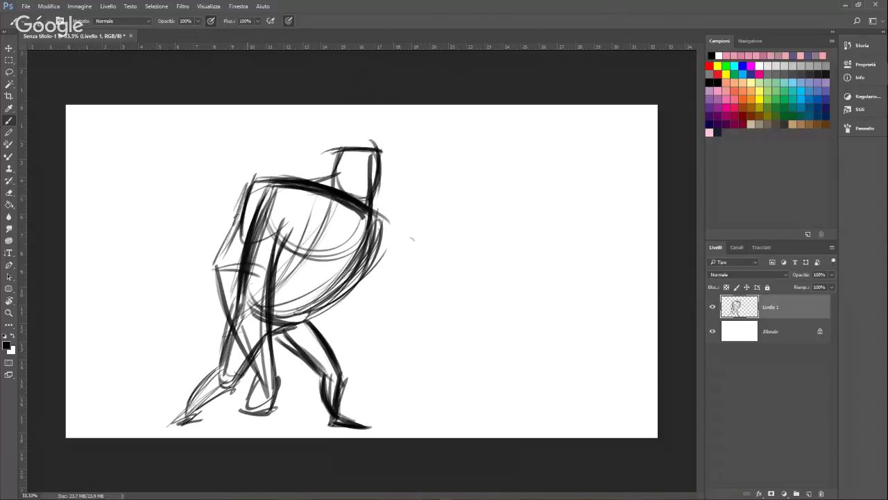
mouse_move(242, 206)
left_mouse_down()
mouse_move(216, 288)
mouse_move(225, 291)
mouse_move(259, 380)
left_mouse_up()
left_click_drag(217, 294, 272, 380)
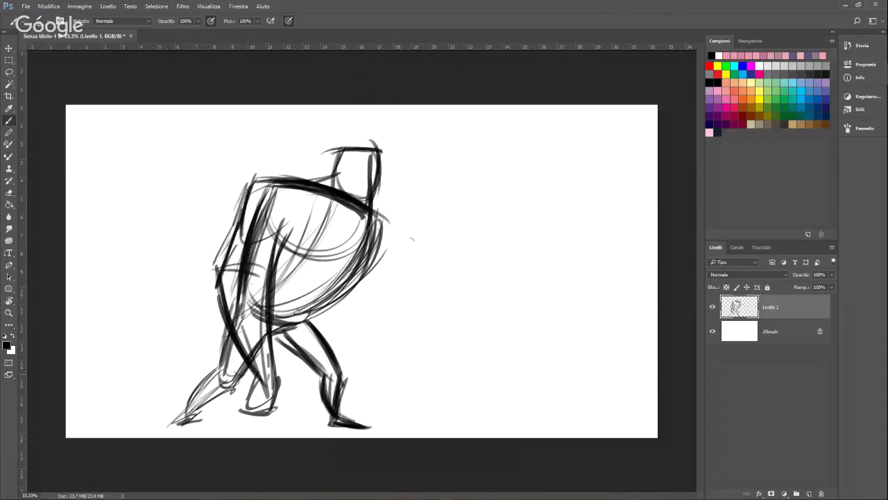
left_click_drag(272, 268, 261, 391)
Step: Sketch the far arm bent forward right of the torso, with a rounded forearm and a raised fist
mouse_move(386, 221)
left_mouse_down()
mouse_move(392, 279)
mouse_move(408, 285)
mouse_move(372, 305)
left_mouse_up()
mouse_move(375, 278)
left_mouse_down()
mouse_move(413, 299)
mouse_move(429, 279)
mouse_move(373, 309)
mouse_move(429, 276)
mouse_move(400, 262)
mouse_move(430, 235)
mouse_move(393, 285)
mouse_move(397, 318)
mouse_move(423, 304)
left_mouse_up()
left_click_drag(428, 242, 419, 330)
Step: Draw a tall spear held upright in the raised fist, with a pointed head and a shaft reaching the ground
left_click_drag(419, 267, 411, 184)
mouse_move(407, 234)
left_mouse_down()
mouse_move(415, 154)
mouse_move(419, 221)
left_mouse_up()
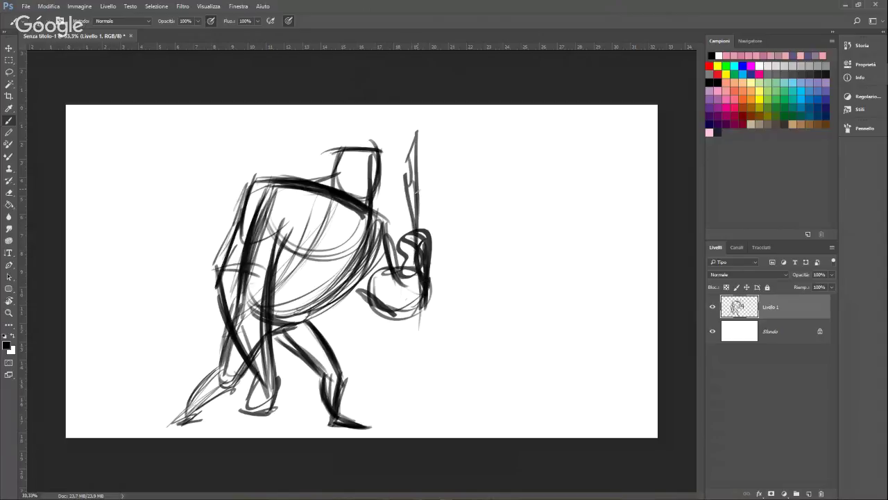
left_click_drag(410, 189, 409, 400)
left_click_drag(407, 291, 411, 421)
mouse_move(415, 229)
left_mouse_down()
mouse_move(424, 149)
mouse_move(415, 166)
mouse_move(429, 118)
left_mouse_up()
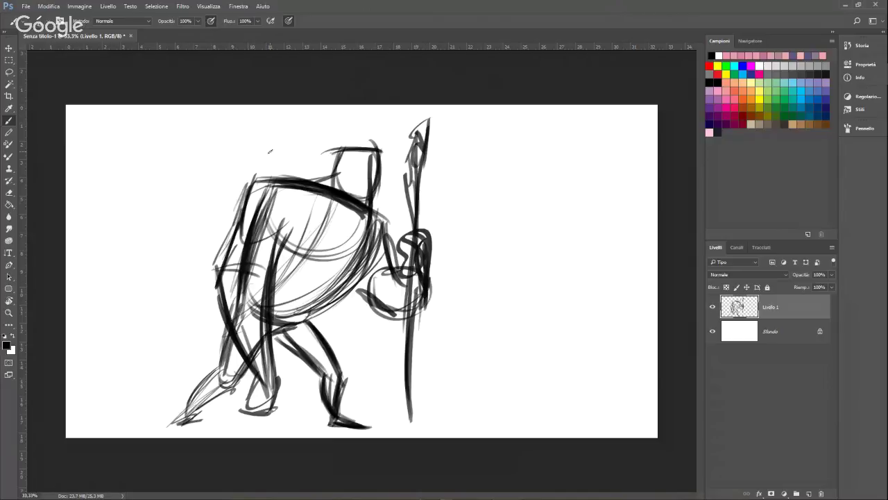
Step: Scale the sketch layer proportionally to about 92% and move the figure right toward the canvas centre
key("ctrl+t")
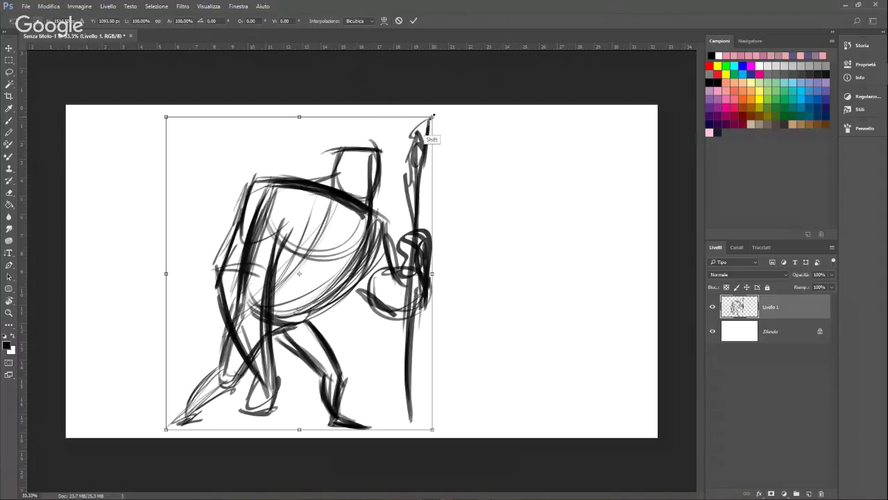
left_click_drag(432, 117, 410, 143)
left_click_drag(333, 243, 386, 233)
left_click(9, 47)
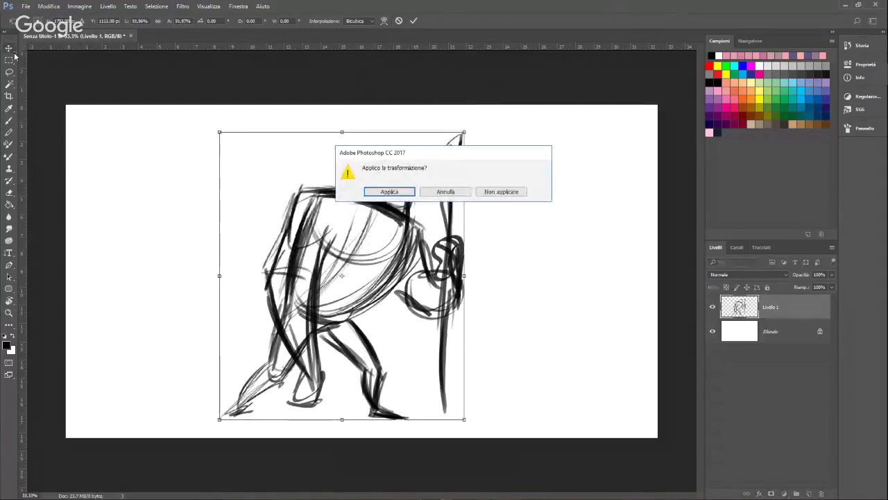
key("Return")
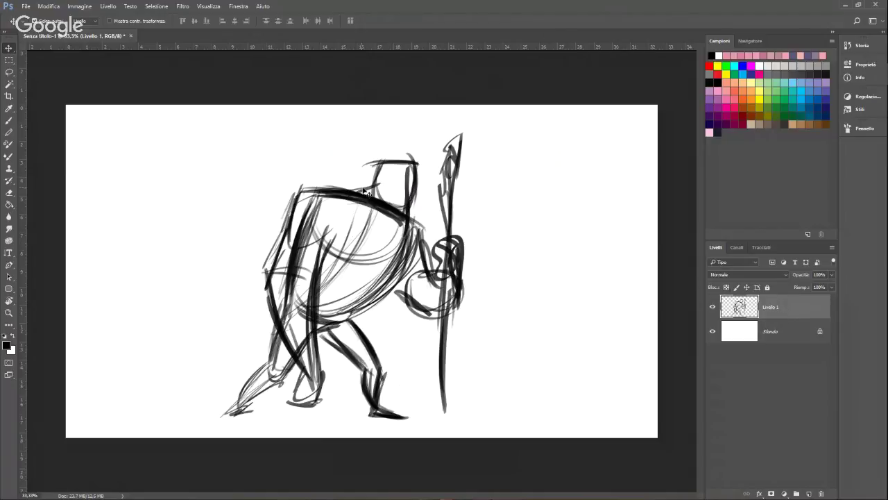
Step: With the brush, strengthen the head and neck contours and add a horizontal eye guideline across the face
left_click(8, 120)
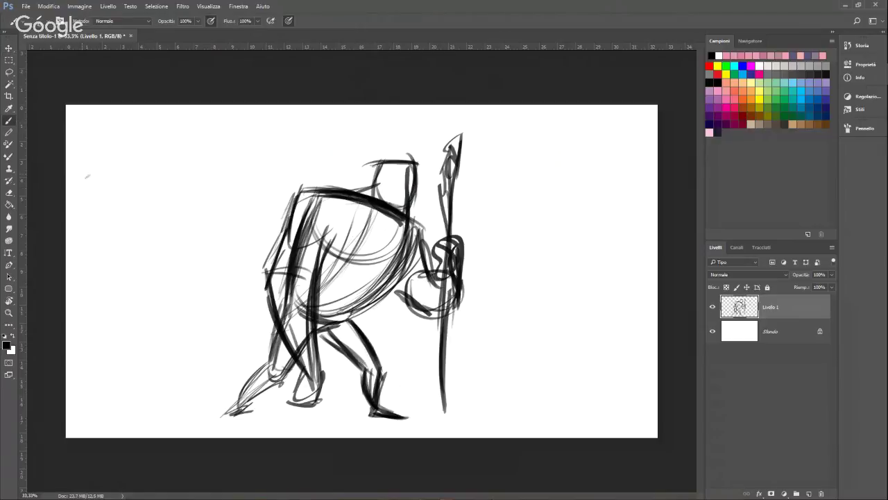
mouse_move(354, 192)
left_mouse_down()
mouse_move(380, 184)
mouse_move(374, 195)
mouse_move(398, 223)
left_mouse_up()
left_click_drag(411, 188, 401, 222)
mouse_move(377, 163)
left_mouse_down()
mouse_move(420, 164)
mouse_move(413, 195)
left_mouse_up()
left_click_drag(380, 185, 429, 186)
mouse_move(379, 182)
left_mouse_down()
mouse_move(432, 181)
mouse_move(411, 224)
left_mouse_up()
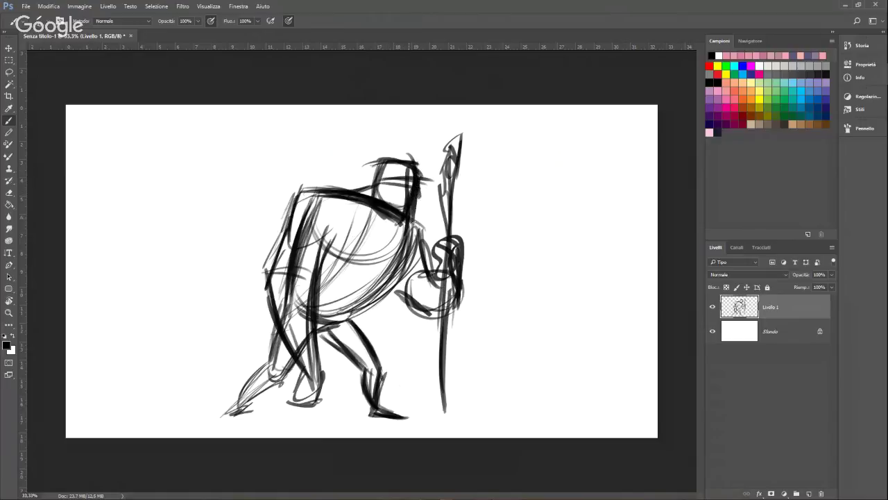
Step: Add an ear at the back of the head and thicken the face, jaw and neck lines
mouse_move(413, 175)
left_mouse_down()
mouse_move(416, 222)
mouse_move(391, 223)
left_mouse_up()
left_click_drag(419, 167, 417, 220)
mouse_move(373, 178)
left_mouse_down()
mouse_move(366, 193)
mouse_move(374, 176)
left_mouse_up()
mouse_move(367, 177)
left_mouse_down()
mouse_move(370, 186)
mouse_move(418, 197)
mouse_move(372, 197)
mouse_move(382, 201)
left_mouse_up()
left_click_drag(379, 214, 397, 222)
left_click_drag(416, 193, 419, 222)
Step: Redraw the far arm's upper arm, elbow and rounded forearm with darker contours
left_click_drag(413, 228, 433, 277)
mouse_move(415, 236)
left_mouse_down()
mouse_move(430, 276)
mouse_move(419, 326)
left_mouse_up()
left_click_drag(413, 313, 433, 330)
left_click_drag(408, 307, 427, 277)
mouse_move(425, 329)
left_mouse_down()
mouse_move(440, 328)
mouse_move(458, 297)
left_mouse_up()
left_click_drag(460, 284, 452, 324)
Step: Define the fist and its fingers gripping the spear, and thicken the spear shaft above and below the hand
mouse_move(453, 261)
left_mouse_down()
mouse_move(459, 281)
mouse_move(410, 296)
mouse_move(427, 276)
left_mouse_up()
left_click_drag(440, 254, 448, 271)
mouse_move(451, 237)
left_mouse_down()
mouse_move(462, 267)
mouse_move(463, 248)
left_mouse_up()
mouse_move(438, 231)
left_mouse_down()
mouse_move(454, 245)
mouse_move(435, 261)
left_mouse_up()
mouse_move(438, 236)
left_mouse_down()
mouse_move(442, 275)
mouse_move(455, 276)
left_mouse_up()
mouse_move(462, 248)
left_mouse_down()
mouse_move(434, 413)
mouse_move(442, 354)
left_mouse_up()
left_click_drag(457, 235, 459, 206)
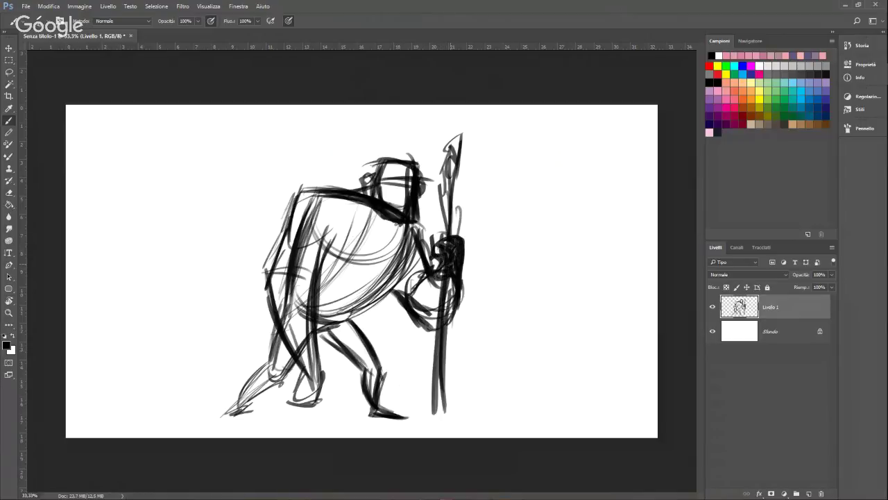
left_click_drag(459, 148, 445, 322)
Step: Draw a chest curve across the torso and darken the belly's lower right contour
mouse_move(325, 249)
left_mouse_down()
mouse_move(353, 278)
mouse_move(390, 252)
left_mouse_up()
left_click_drag(334, 288, 384, 268)
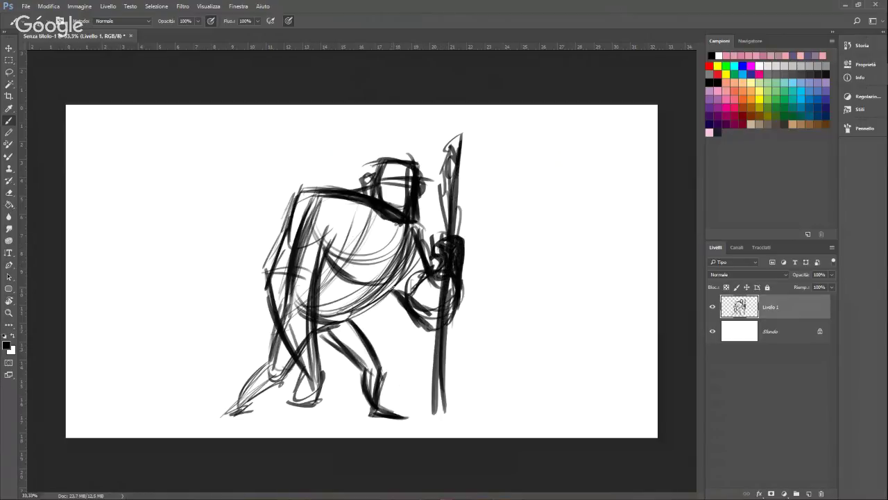
left_click_drag(375, 299, 411, 259)
left_click_drag(373, 295, 394, 283)
left_click_drag(351, 318, 381, 296)
left_click_drag(407, 268, 392, 290)
left_click_drag(365, 305, 378, 298)
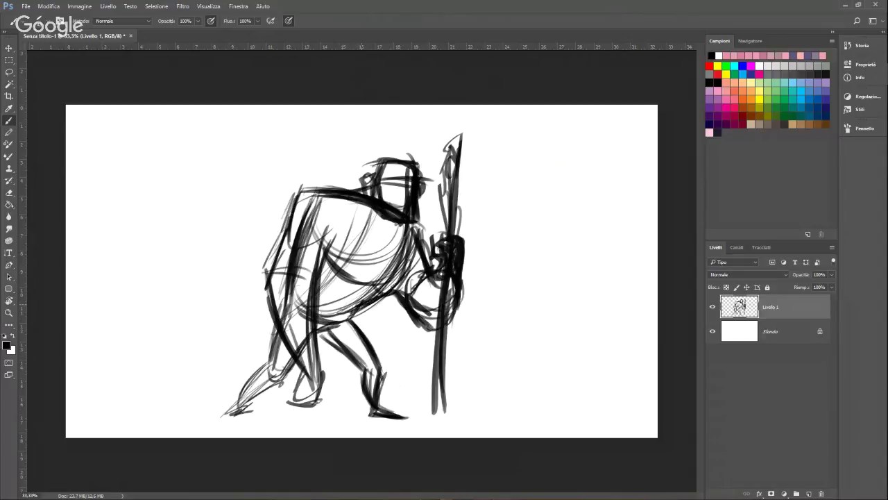
left_click_drag(408, 265, 380, 297)
left_click_drag(347, 322, 369, 304)
Step: Thicken the front foot and redraw the rear knee, calf and foot with bolder contours
mouse_move(316, 328)
left_mouse_down()
mouse_move(347, 321)
mouse_move(376, 375)
mouse_move(374, 414)
mouse_move(409, 420)
left_mouse_up()
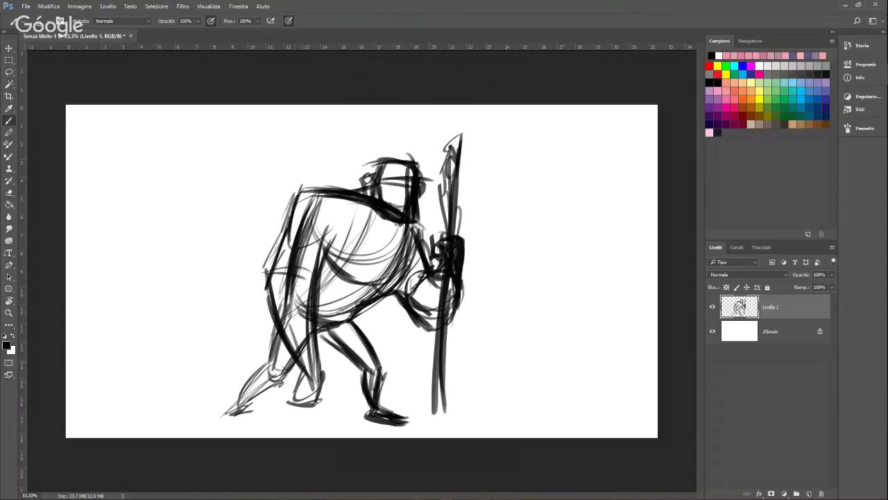
left_click_drag(293, 368, 274, 386)
left_click_drag(280, 336, 245, 386)
mouse_move(255, 380)
left_mouse_down()
mouse_move(218, 419)
mouse_move(243, 419)
left_mouse_up()
mouse_move(248, 400)
left_mouse_down()
mouse_move(216, 420)
mouse_move(238, 422)
left_mouse_up()
left_click_drag(229, 423, 279, 385)
left_click_drag(245, 404, 285, 374)
mouse_move(278, 385)
left_mouse_down()
mouse_move(294, 357)
mouse_move(243, 386)
mouse_move(221, 421)
left_mouse_up()
Step: Touch up the hanging arm and draw a bold upper-back line from the near shoulder to the head
mouse_move(324, 267)
left_mouse_down()
mouse_move(322, 394)
mouse_move(308, 404)
left_mouse_up()
left_click_drag(304, 398, 311, 335)
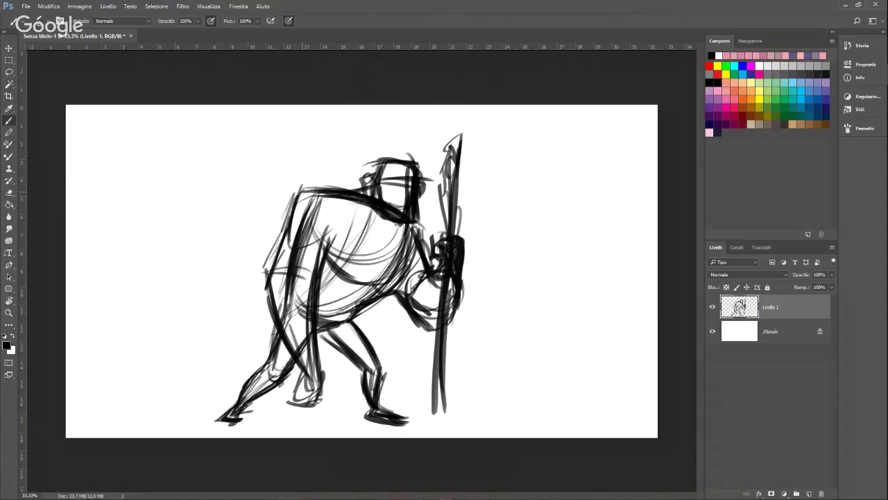
mouse_move(298, 192)
left_mouse_down()
mouse_move(371, 182)
mouse_move(387, 157)
mouse_move(374, 168)
left_mouse_up()
left_click_drag(410, 174, 402, 224)
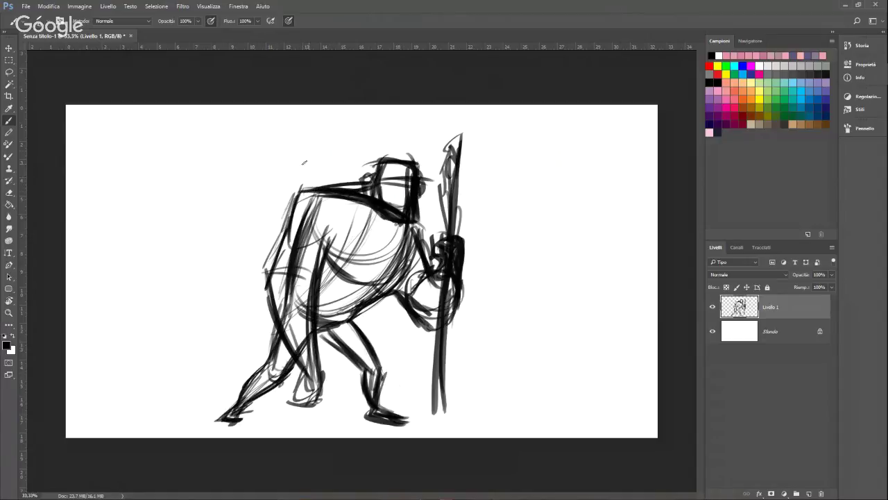
Step: Sketch a round shape on a short two-line support rising from the upper back, and darken the far upper arm
mouse_move(308, 129)
left_mouse_down()
mouse_move(295, 149)
mouse_move(323, 132)
mouse_move(313, 175)
mouse_move(287, 189)
mouse_move(309, 219)
left_mouse_up()
left_click_drag(309, 189, 336, 181)
left_click_drag(302, 159, 319, 184)
left_click_drag(320, 139, 310, 167)
left_click_drag(322, 136, 338, 181)
left_click_drag(315, 114, 320, 149)
mouse_move(286, 132)
left_mouse_down()
mouse_move(323, 140)
mouse_move(340, 184)
left_mouse_up()
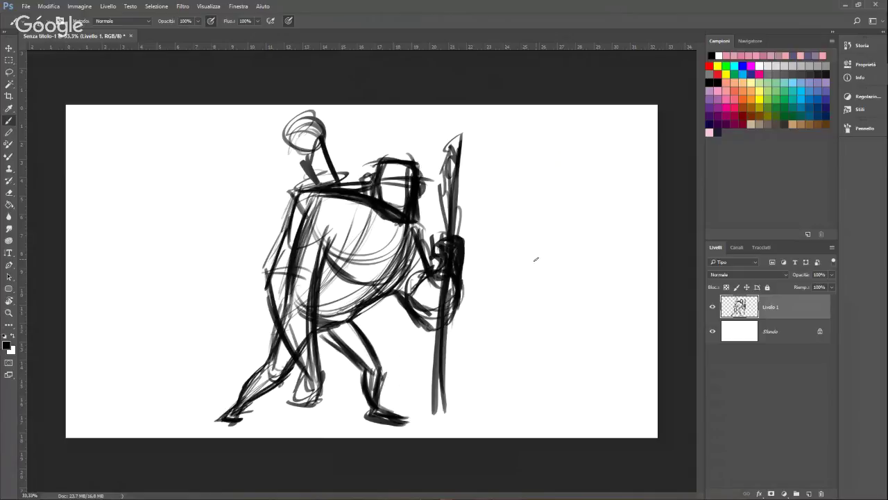
mouse_move(375, 176)
left_mouse_down()
mouse_move(378, 163)
mouse_move(381, 192)
mouse_move(419, 222)
mouse_move(427, 274)
left_mouse_up()
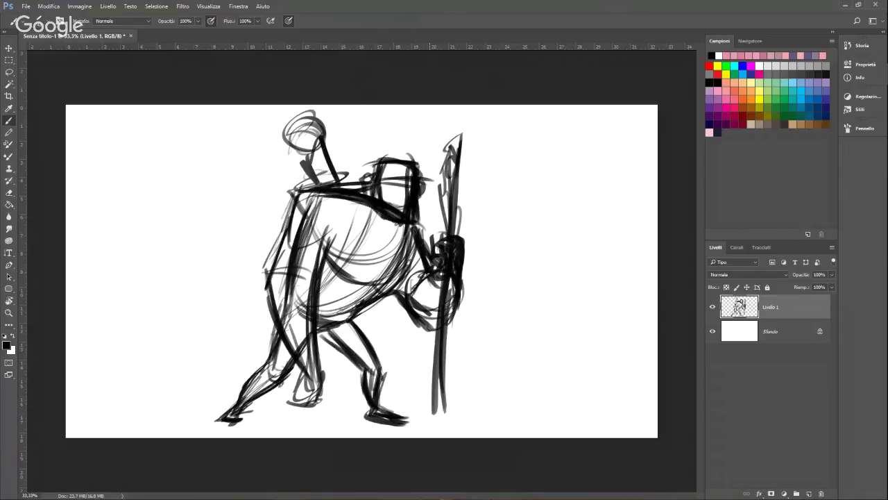
Step: Darken the raised forearm, elbow and fist around the spear shaft in the rough sketch
mouse_move(379, 295)
left_mouse_down()
mouse_move(399, 280)
mouse_move(416, 233)
left_mouse_up()
mouse_move(395, 291)
left_mouse_down()
mouse_move(432, 329)
mouse_move(456, 307)
left_mouse_up()
left_click_drag(421, 282, 437, 329)
mouse_move(443, 254)
left_mouse_down()
mouse_move(435, 274)
mouse_move(432, 241)
mouse_move(461, 279)
mouse_move(449, 326)
left_mouse_up()
Step: Lower the rough sketch layer's opacity to 12% and add a new empty layer above it
left_click(832, 274)
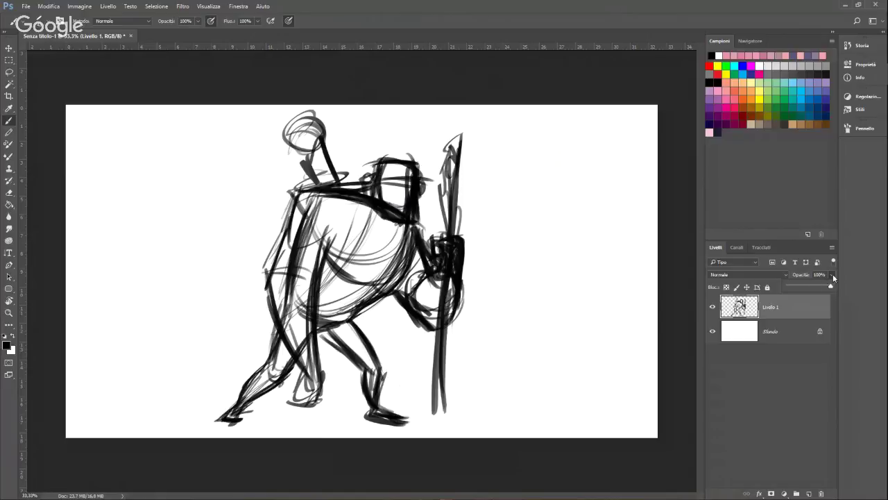
left_click_drag(806, 285, 794, 284)
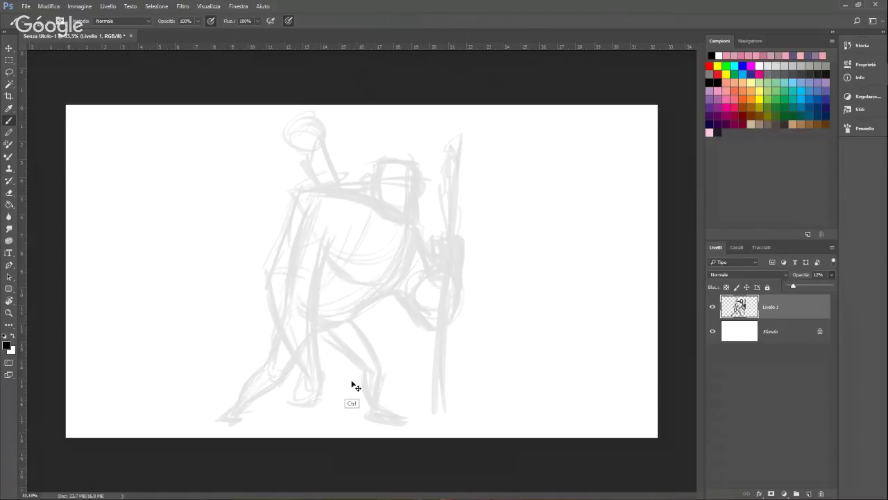
key("ctrl+shift+alt+n")
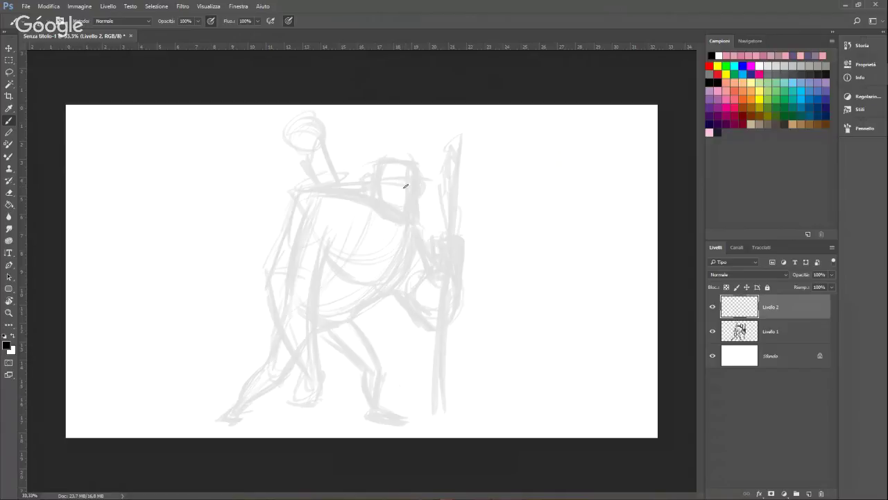
Step: Show the Navigator and outline the top of the skull and the slanted forehead on the new layer
left_click_drag(379, 164, 406, 163)
left_click(236, 7)
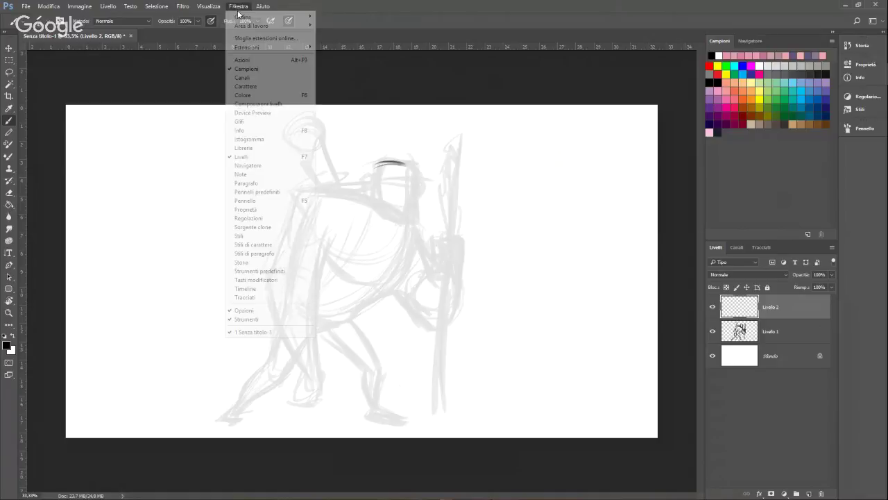
left_click(298, 167)
left_click(778, 235)
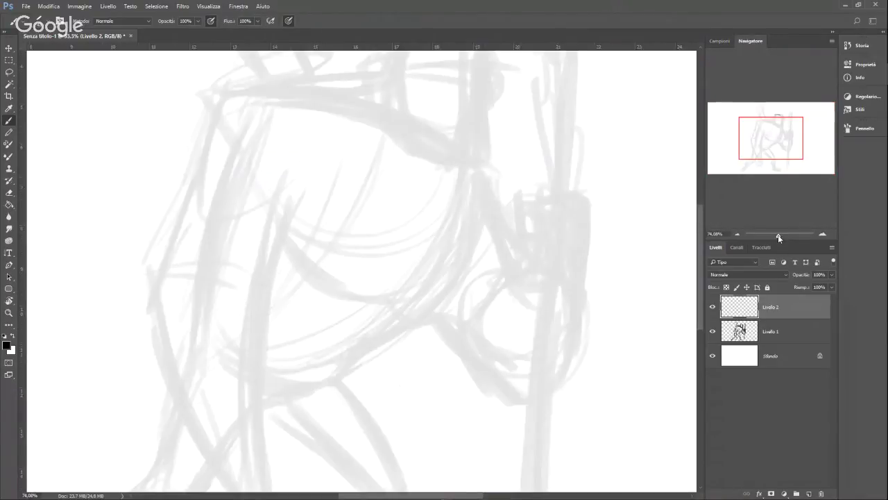
left_click_drag(778, 234, 777, 235)
left_click_drag(793, 150, 796, 148)
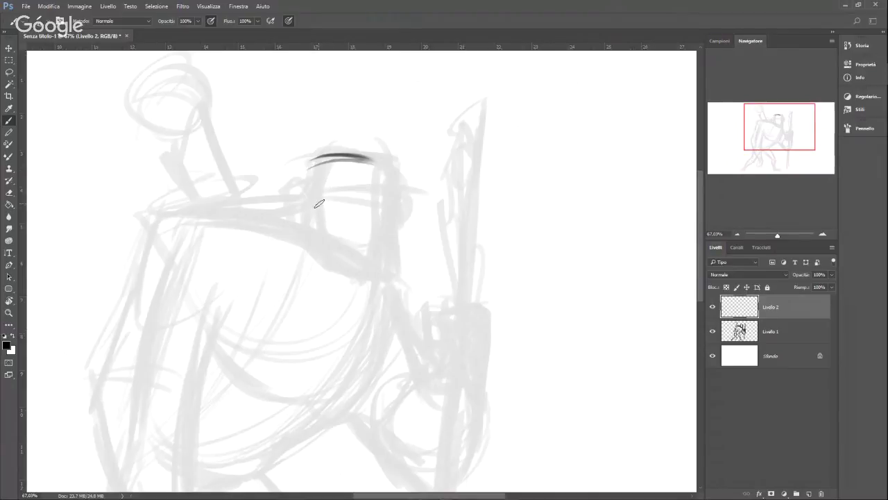
right_click(354, 167)
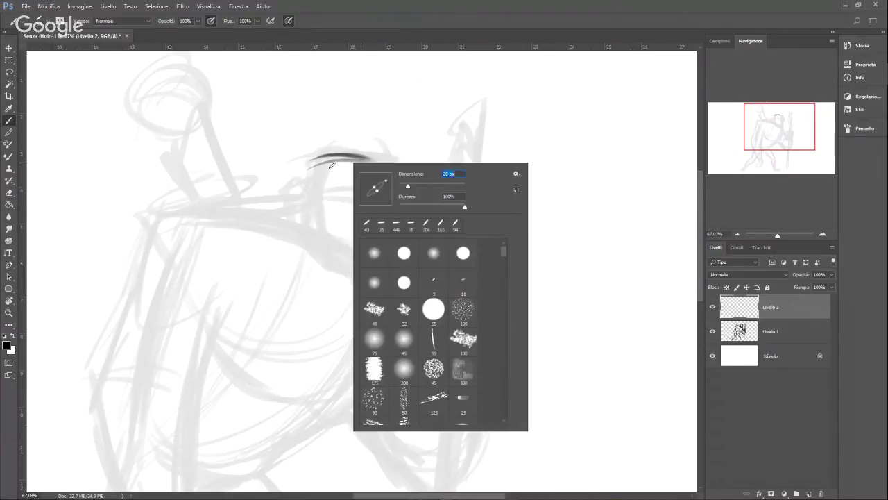
mouse_move(311, 165)
left_mouse_down()
mouse_move(380, 158)
mouse_move(397, 184)
left_mouse_up()
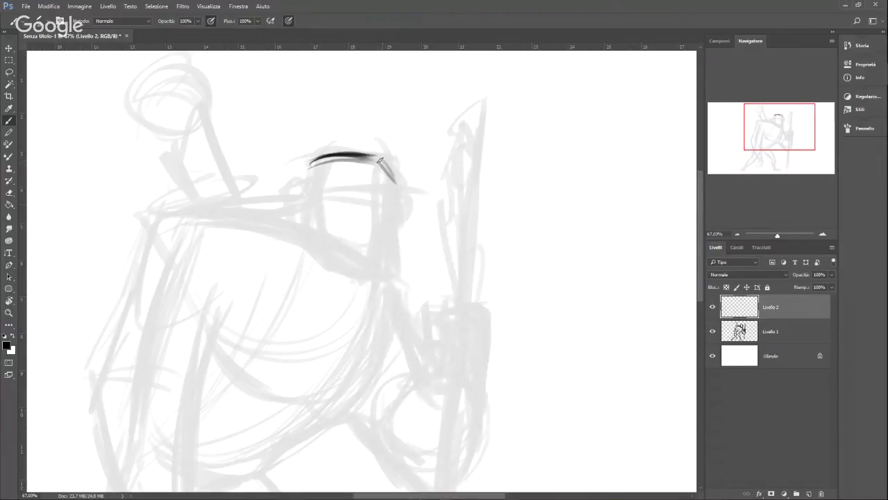
Step: Draw a heavy straight brow line with two half-closed eyes below it and a broad rounded nose
left_click_drag(320, 188, 413, 181)
mouse_move(355, 193)
left_mouse_down()
mouse_move(400, 186)
mouse_move(340, 199)
mouse_move(395, 197)
mouse_move(379, 186)
mouse_move(416, 183)
left_mouse_up()
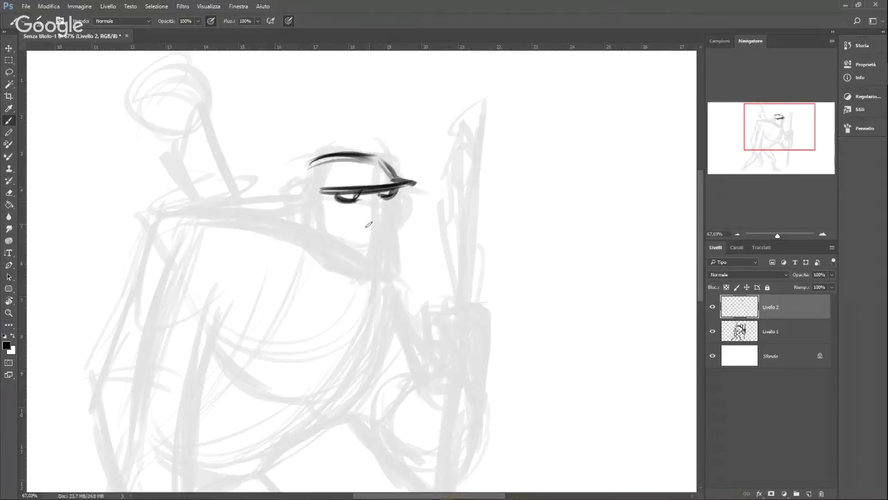
mouse_move(357, 221)
left_mouse_down()
mouse_move(382, 224)
mouse_move(393, 211)
left_mouse_up()
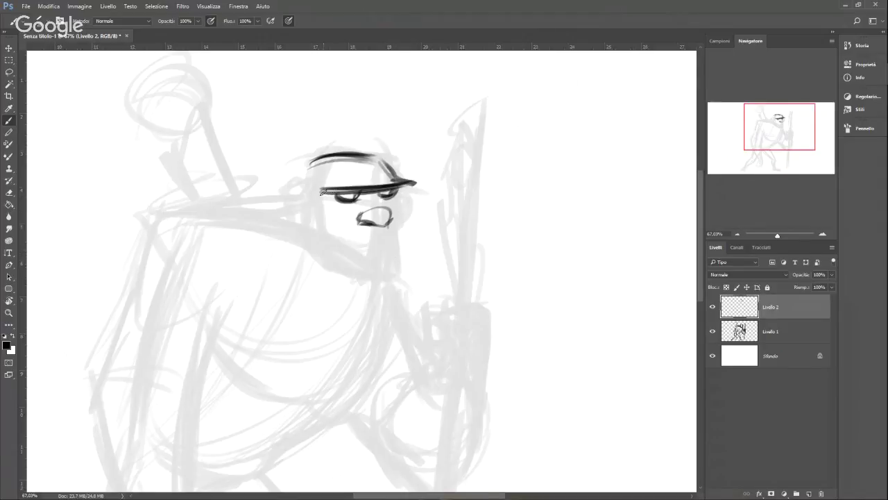
mouse_move(312, 193)
left_mouse_down()
mouse_move(400, 194)
mouse_move(377, 183)
mouse_move(388, 224)
left_mouse_up()
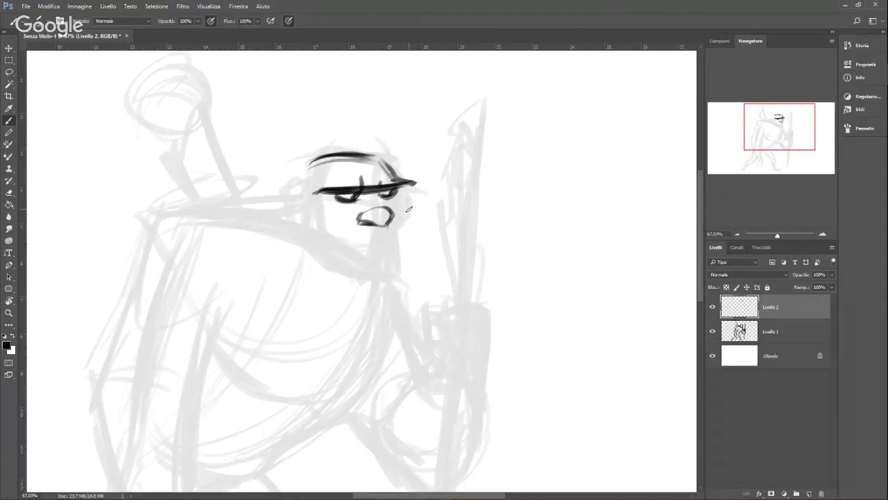
Step: Draw the far cheek and ear, the downturned mouth with two small tusks, and the front edge of the chin
left_click_drag(409, 196, 404, 227)
mouse_move(409, 198)
left_mouse_down()
mouse_move(403, 222)
mouse_move(368, 242)
mouse_move(408, 235)
left_mouse_up()
mouse_move(401, 227)
left_mouse_down()
mouse_move(409, 234)
mouse_move(359, 253)
left_mouse_up()
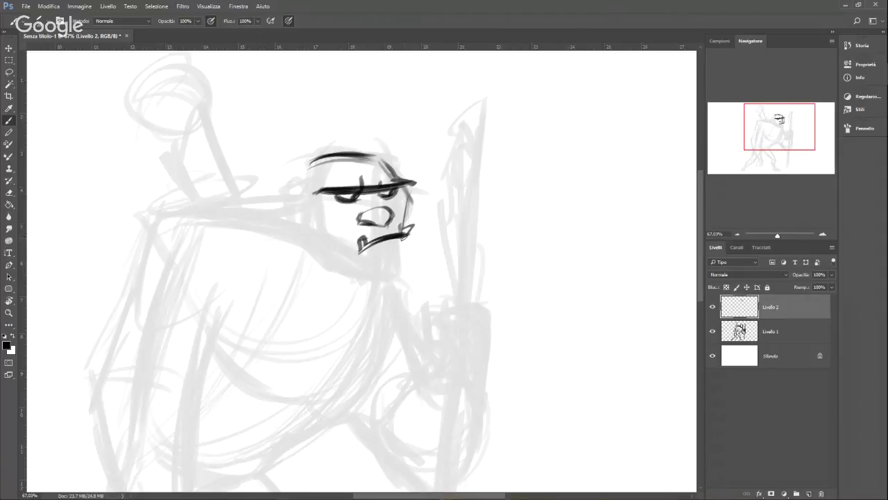
left_click_drag(404, 236, 410, 279)
mouse_move(405, 211)
left_mouse_down()
mouse_move(415, 184)
mouse_move(410, 229)
left_mouse_up()
Step: Draw the near ear and a bold jawline to the chin, and close the skull contour above the ear
mouse_move(306, 198)
left_mouse_down()
mouse_move(284, 188)
mouse_move(277, 216)
mouse_move(302, 231)
mouse_move(287, 218)
left_mouse_up()
mouse_move(290, 194)
left_mouse_down()
mouse_move(321, 221)
mouse_move(305, 233)
mouse_move(319, 229)
mouse_move(324, 259)
left_mouse_up()
mouse_move(314, 225)
left_mouse_down()
mouse_move(354, 277)
mouse_move(341, 267)
mouse_move(371, 279)
left_mouse_up()
left_click_drag(327, 259, 374, 279)
mouse_move(313, 234)
left_mouse_down()
mouse_move(326, 259)
mouse_move(323, 253)
mouse_move(384, 279)
left_mouse_up()
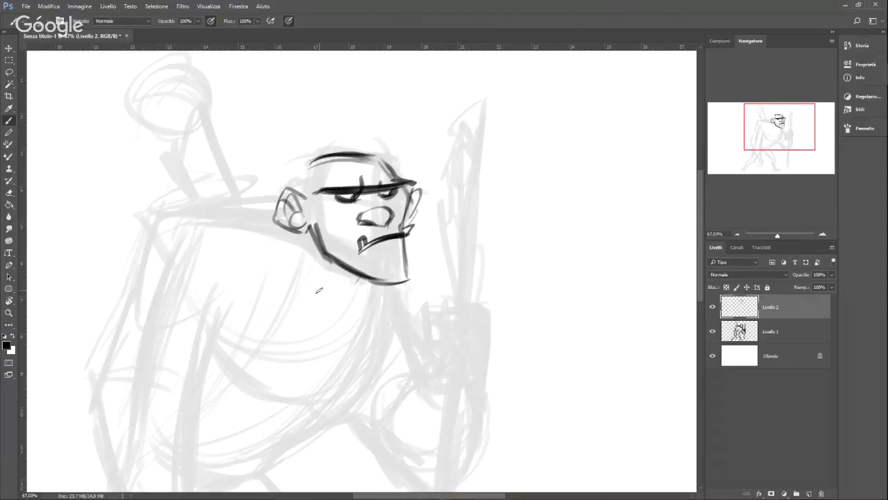
left_click_drag(305, 167, 299, 188)
mouse_move(302, 169)
left_mouse_down()
mouse_move(355, 156)
mouse_move(297, 191)
left_mouse_up()
Step: Add loose hair tufts around the top of the head and a curved collar line below the jaw
scroll(701, 283, "down", 1)
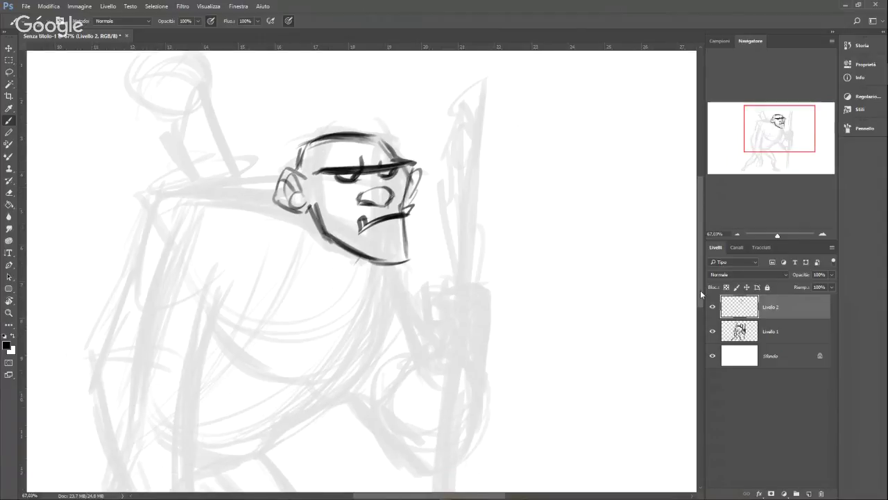
mouse_move(319, 127)
left_mouse_down()
mouse_move(384, 122)
mouse_move(397, 142)
left_mouse_up()
mouse_move(378, 98)
left_mouse_down()
mouse_move(401, 120)
mouse_move(393, 111)
mouse_move(300, 119)
mouse_move(291, 177)
left_mouse_up()
left_click_drag(392, 114, 409, 139)
mouse_move(305, 136)
left_mouse_down()
mouse_move(299, 162)
mouse_move(260, 207)
mouse_move(347, 264)
mouse_move(358, 252)
left_mouse_up()
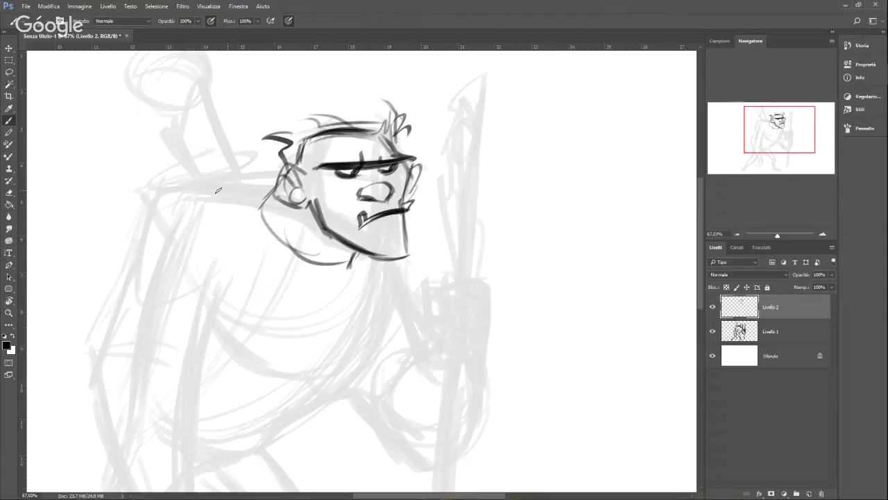
Step: Draw the upper-back line from the head to the near shoulder and outline the hanging arm down to the wrist
mouse_move(167, 201)
left_mouse_down()
mouse_move(250, 188)
mouse_move(154, 207)
left_mouse_up()
mouse_move(147, 211)
left_mouse_down()
mouse_move(272, 188)
mouse_move(202, 201)
left_mouse_up()
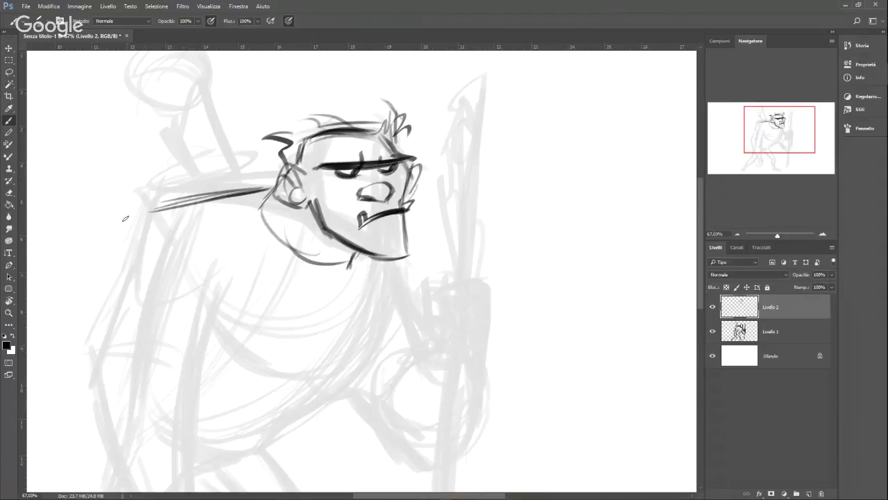
left_click_drag(780, 234, 777, 233)
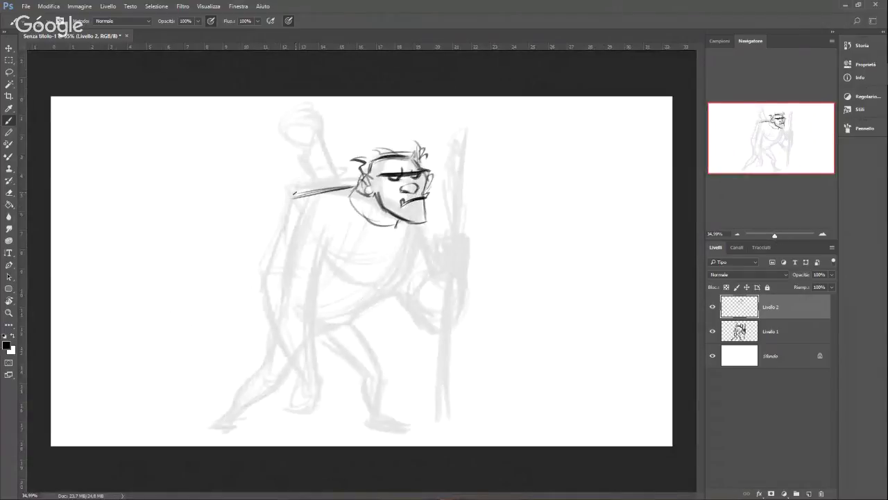
left_click_drag(286, 199, 276, 249)
mouse_move(341, 188)
left_mouse_down()
mouse_move(278, 206)
mouse_move(276, 256)
mouse_move(271, 205)
left_mouse_up()
mouse_move(420, 220)
left_mouse_down()
mouse_move(437, 238)
mouse_move(436, 230)
left_mouse_up()
mouse_move(273, 212)
left_mouse_down()
mouse_move(286, 271)
mouse_move(283, 254)
mouse_move(274, 282)
mouse_move(269, 259)
mouse_move(261, 294)
left_mouse_up()
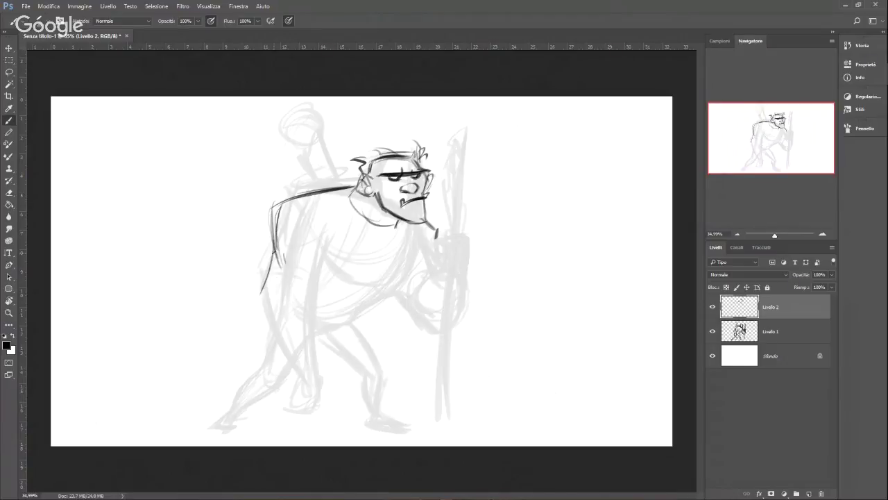
mouse_move(276, 251)
left_mouse_down()
mouse_move(257, 298)
mouse_move(270, 330)
left_mouse_up()
mouse_move(261, 318)
left_mouse_down()
mouse_move(304, 376)
mouse_move(319, 285)
left_mouse_up()
Step: Outline the chest's side and lower edge, and draw the rounded belly beneath it
mouse_move(322, 318)
left_mouse_down()
mouse_move(362, 281)
mouse_move(401, 278)
mouse_move(402, 288)
mouse_move(416, 247)
left_mouse_up()
left_click_drag(408, 281, 417, 253)
mouse_move(316, 315)
left_mouse_down()
mouse_move(366, 325)
mouse_move(345, 330)
mouse_move(394, 290)
left_mouse_up()
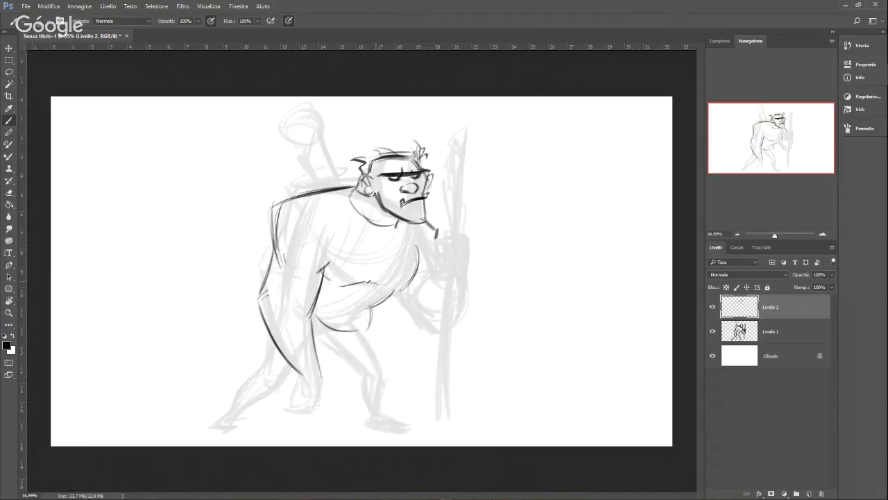
left_click_drag(328, 283, 368, 283)
mouse_move(315, 309)
left_mouse_down()
mouse_move(374, 330)
mouse_move(370, 304)
left_mouse_up()
left_click_drag(366, 310, 391, 293)
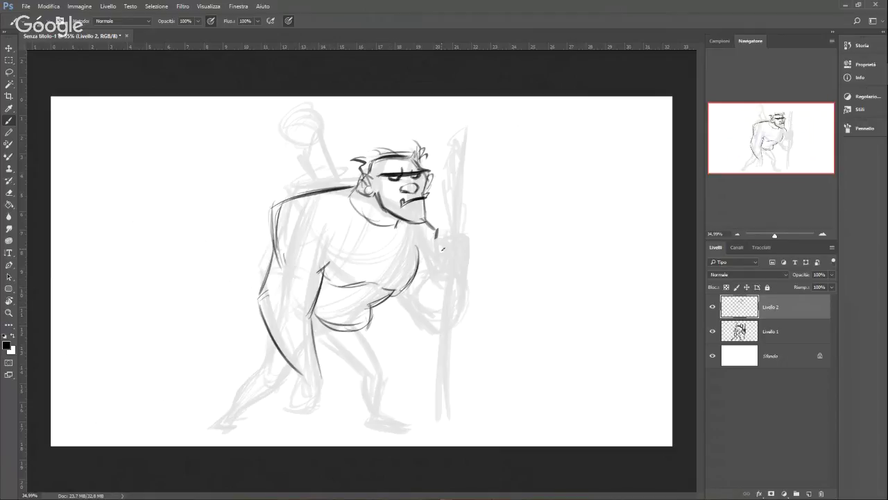
Step: Outline the raised forearm and draw its closed fist with separate fingers below the chin
mouse_move(415, 289)
left_mouse_down()
mouse_move(424, 318)
mouse_move(464, 320)
mouse_move(462, 277)
mouse_move(470, 285)
mouse_move(459, 237)
mouse_move(435, 240)
mouse_move(448, 278)
left_mouse_up()
mouse_move(422, 238)
left_mouse_down()
mouse_move(425, 271)
mouse_move(458, 248)
mouse_move(443, 277)
mouse_move(458, 272)
left_mouse_up()
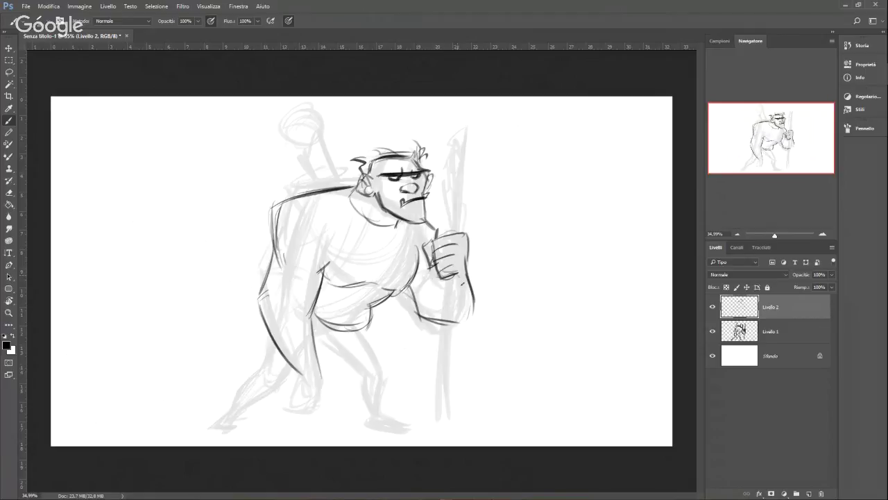
left_click_drag(435, 232, 440, 239)
Step: Draw the hanging arm's hand with spread fingers and darken the contours of the armpit and lower torso
mouse_move(298, 375)
left_mouse_down()
mouse_move(286, 402)
mouse_move(321, 407)
left_mouse_up()
mouse_move(322, 377)
left_mouse_down()
mouse_move(324, 411)
mouse_move(284, 410)
mouse_move(277, 399)
mouse_move(276, 413)
mouse_move(310, 404)
mouse_move(296, 423)
mouse_move(322, 411)
left_mouse_up()
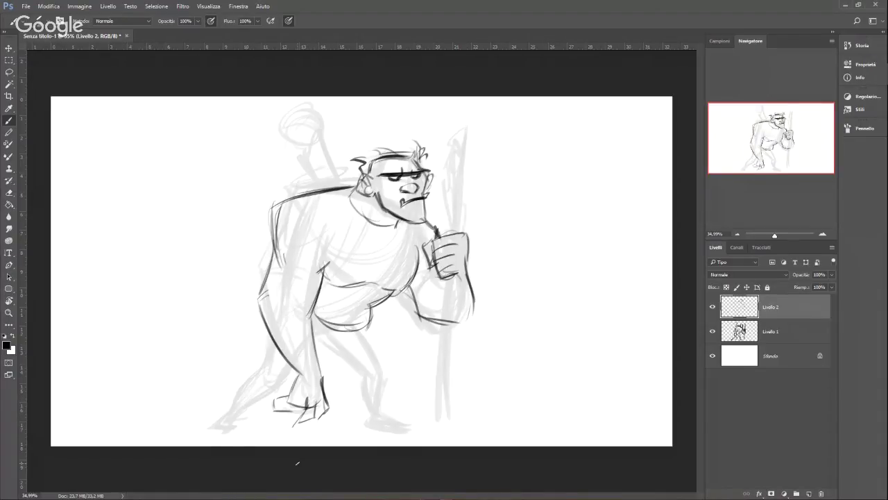
mouse_move(345, 326)
left_mouse_down()
mouse_move(369, 316)
mouse_move(397, 294)
left_mouse_up()
mouse_move(324, 275)
left_mouse_down()
mouse_move(337, 286)
mouse_move(397, 289)
mouse_move(424, 253)
mouse_move(322, 280)
left_mouse_up()
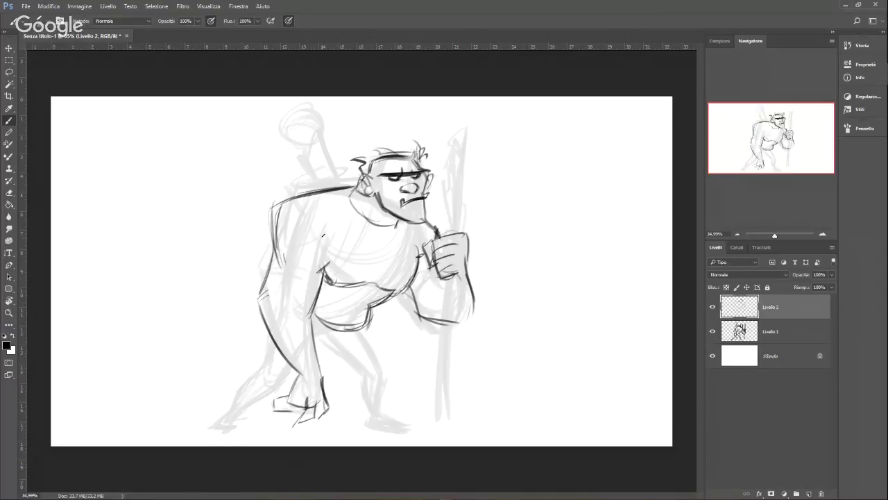
Step: Add a waistband with a hanging loincloth and draw the front leg with its knee, ankle and bare foot
mouse_move(313, 319)
left_mouse_down()
mouse_move(365, 315)
mouse_move(328, 301)
mouse_move(320, 306)
mouse_move(334, 302)
mouse_move(363, 326)
left_mouse_up()
left_click_drag(314, 340, 336, 393)
mouse_move(341, 402)
left_mouse_down()
mouse_move(355, 349)
mouse_move(348, 382)
left_mouse_up()
mouse_move(363, 329)
left_mouse_down()
mouse_move(388, 373)
mouse_move(350, 374)
mouse_move(384, 386)
mouse_move(359, 393)
mouse_move(373, 417)
left_mouse_up()
mouse_move(386, 383)
left_mouse_down()
mouse_move(367, 425)
mouse_move(371, 416)
mouse_move(381, 432)
mouse_move(410, 434)
mouse_move(384, 422)
mouse_move(410, 428)
left_mouse_up()
left_click_drag(376, 432, 417, 434)
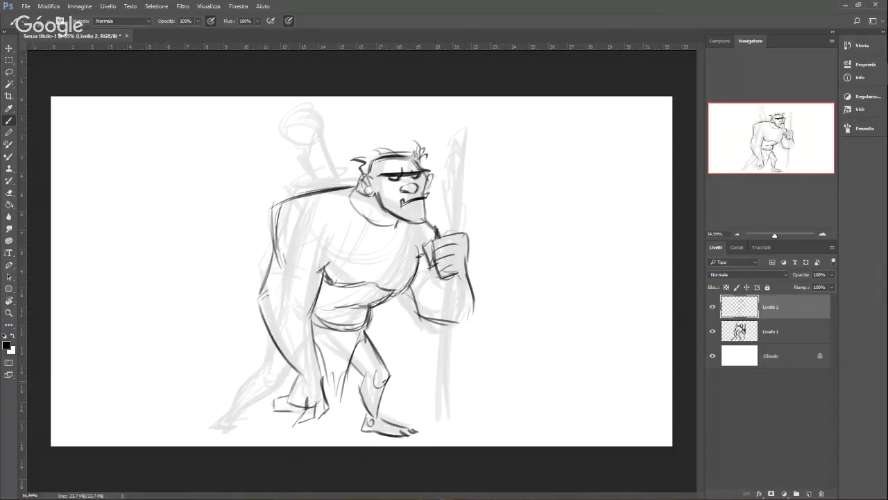
Step: Draw the rear leg behind the hanging arm with its knee, calf and bare foot with toes
mouse_move(285, 373)
left_mouse_down()
mouse_move(275, 388)
mouse_move(264, 384)
left_mouse_up()
mouse_move(275, 342)
left_mouse_down()
mouse_move(262, 374)
mouse_move(243, 378)
mouse_move(231, 417)
left_mouse_up()
left_click_drag(235, 419, 260, 398)
mouse_move(276, 390)
left_mouse_down()
mouse_move(205, 433)
mouse_move(231, 435)
mouse_move(207, 435)
left_mouse_up()
left_click_drag(243, 411, 234, 425)
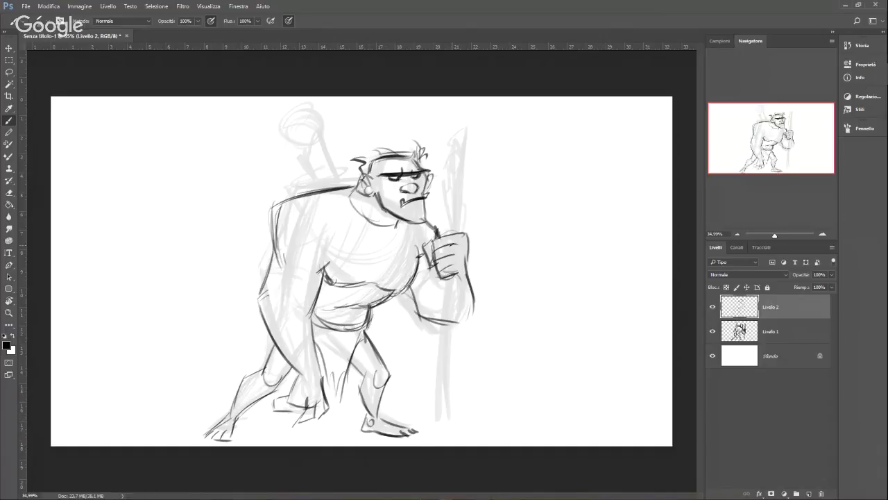
Step: Draw a bent spear passing through the fist down to foot level and outline its angular head
mouse_move(440, 234)
left_mouse_down()
mouse_move(468, 131)
mouse_move(504, 120)
mouse_move(496, 148)
mouse_move(469, 160)
mouse_move(455, 231)
left_mouse_up()
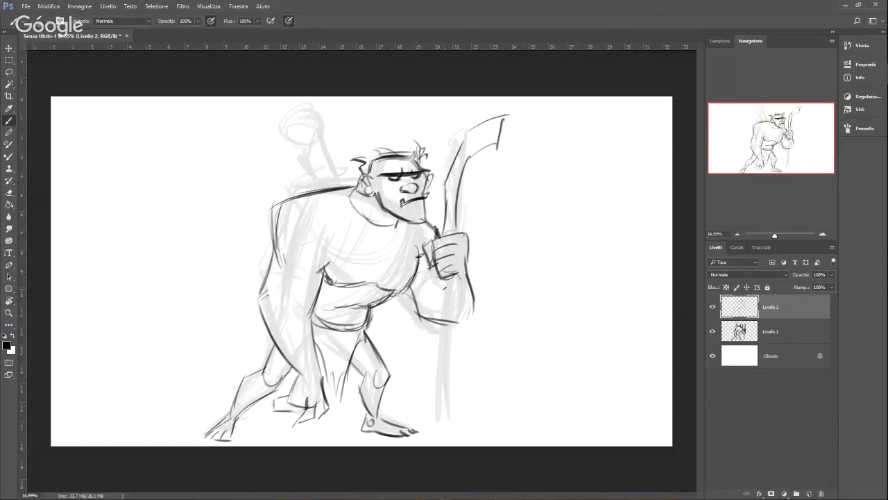
left_click_drag(447, 272, 442, 323)
left_click_drag(441, 291, 450, 434)
left_click_drag(446, 355, 450, 436)
left_click_drag(454, 272, 449, 436)
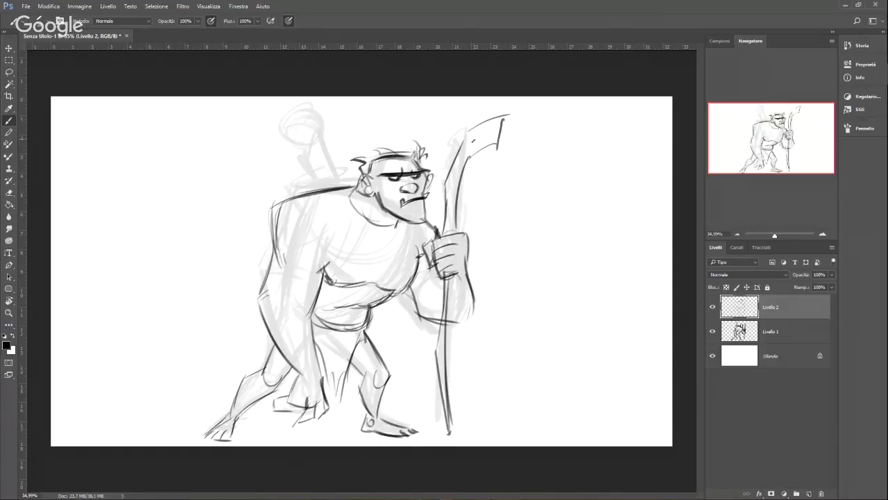
left_click_drag(464, 132, 501, 116)
mouse_move(500, 116)
left_mouse_down()
mouse_move(498, 147)
mouse_move(468, 156)
left_mouse_up()
left_click_drag(486, 127, 477, 147)
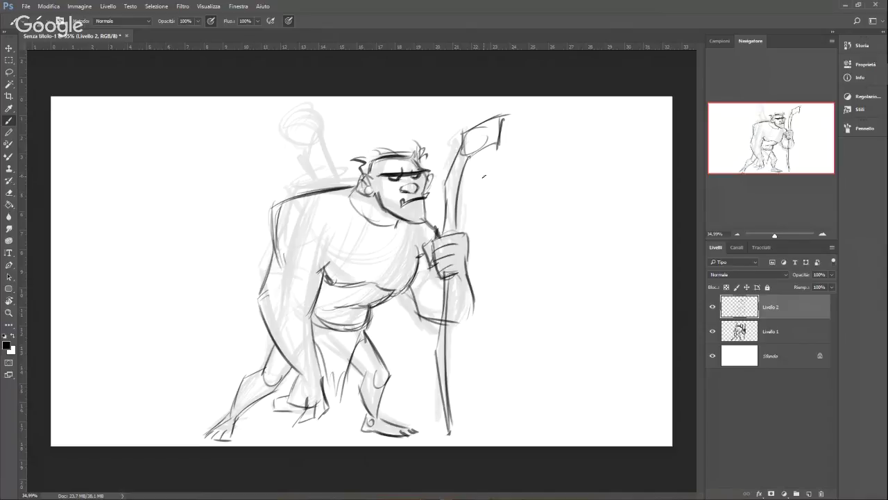
Step: Darken the upper-back line, close the raised arm's elbow contour and touch up the line beside the chin
mouse_move(281, 209)
left_mouse_down()
mouse_move(273, 261)
mouse_move(339, 189)
left_mouse_up()
mouse_move(460, 321)
left_mouse_down()
mouse_move(470, 284)
mouse_move(428, 283)
mouse_move(448, 326)
mouse_move(467, 305)
left_mouse_up()
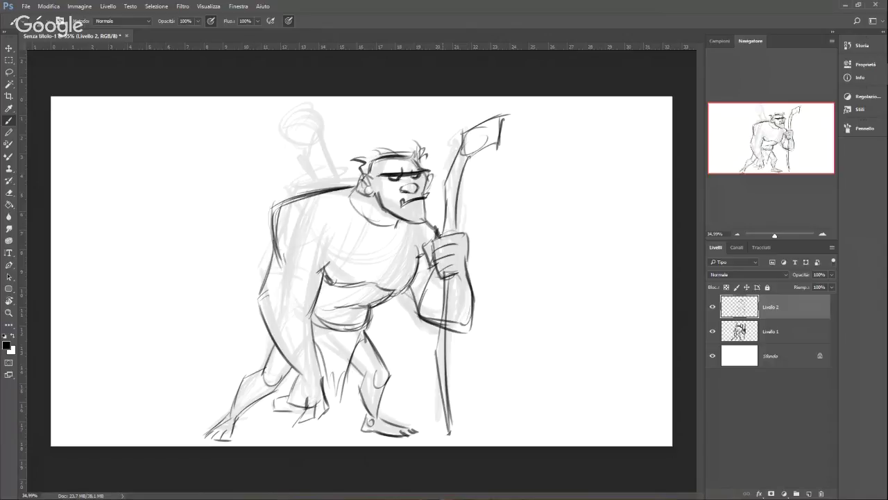
left_click_drag(428, 218, 435, 230)
Step: Draw the legs and slim back of a small figure sitting on the big character's near shoulder
mouse_move(345, 185)
left_mouse_down()
mouse_move(327, 147)
mouse_move(316, 145)
mouse_move(322, 182)
left_mouse_up()
mouse_move(319, 138)
left_mouse_down()
mouse_move(325, 188)
mouse_move(306, 182)
mouse_move(300, 209)
mouse_move(312, 216)
left_mouse_up()
mouse_move(289, 188)
left_mouse_down()
mouse_move(319, 219)
mouse_move(304, 233)
left_mouse_up()
left_click_drag(320, 221, 310, 233)
mouse_move(307, 196)
left_mouse_down()
mouse_move(338, 190)
mouse_move(322, 177)
mouse_move(318, 216)
mouse_move(302, 234)
left_mouse_up()
left_click_drag(311, 229, 324, 219)
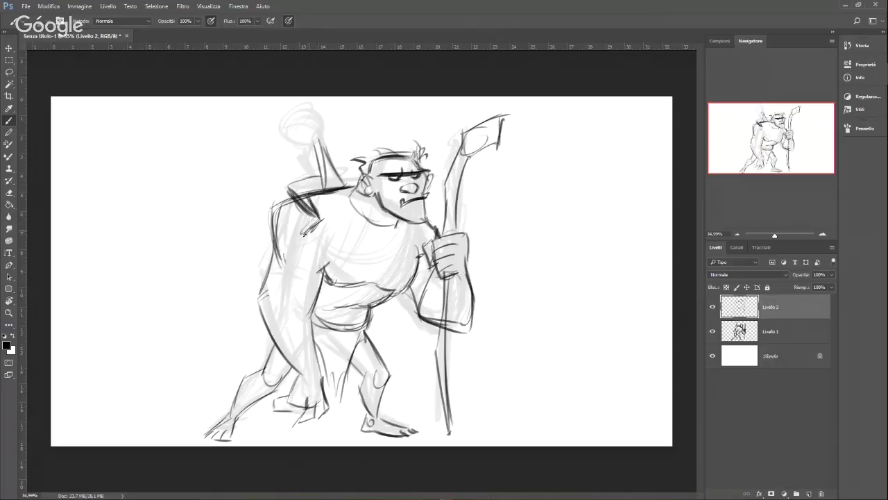
mouse_move(293, 190)
left_mouse_down()
mouse_move(319, 233)
mouse_move(322, 191)
mouse_move(306, 159)
mouse_move(313, 140)
mouse_move(338, 174)
left_mouse_up()
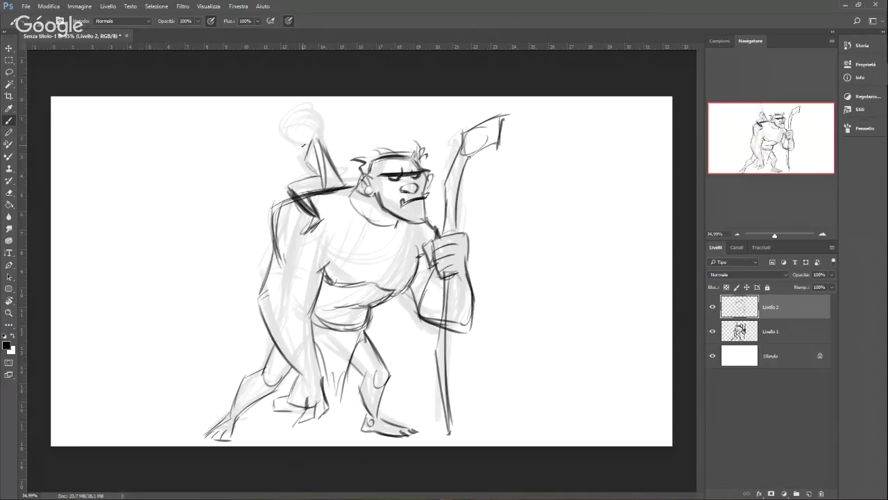
Step: Draw the small figure's outstretched arm with its hand, and its round head with face and ear
mouse_move(302, 149)
left_mouse_down()
mouse_move(251, 147)
mouse_move(301, 164)
left_mouse_up()
left_click_drag(254, 147, 235, 152)
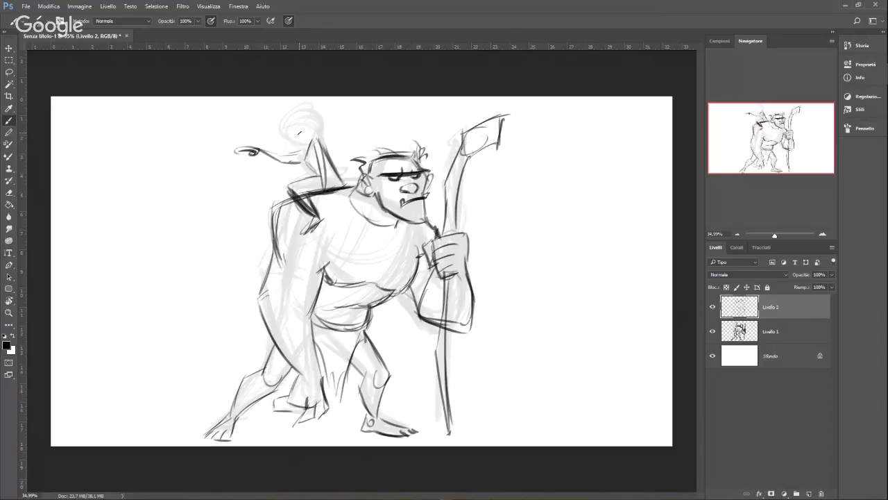
mouse_move(299, 132)
left_mouse_down()
mouse_move(290, 116)
mouse_move(305, 99)
mouse_move(323, 109)
mouse_move(320, 130)
left_mouse_up()
mouse_move(296, 99)
left_mouse_down()
mouse_move(280, 122)
mouse_move(302, 104)
mouse_move(289, 129)
mouse_move(299, 125)
mouse_move(302, 141)
mouse_move(325, 130)
left_mouse_up()
left_click_drag(324, 112, 311, 104)
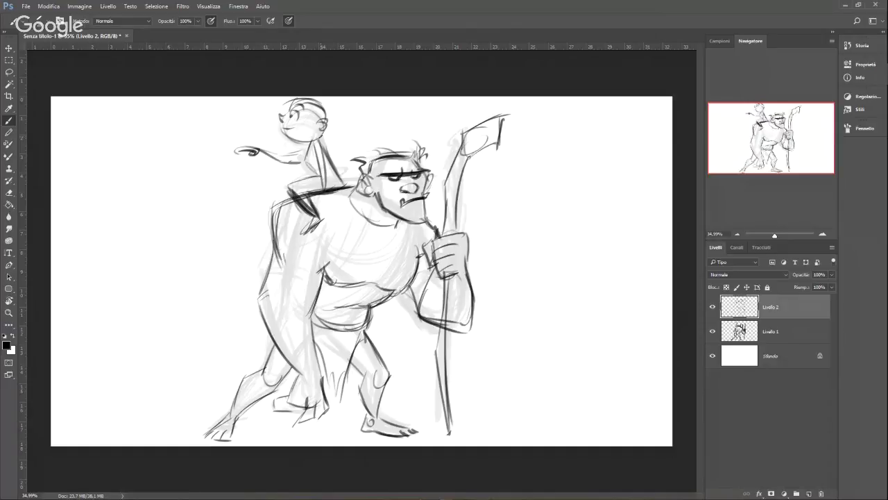
key("ctrl+t")
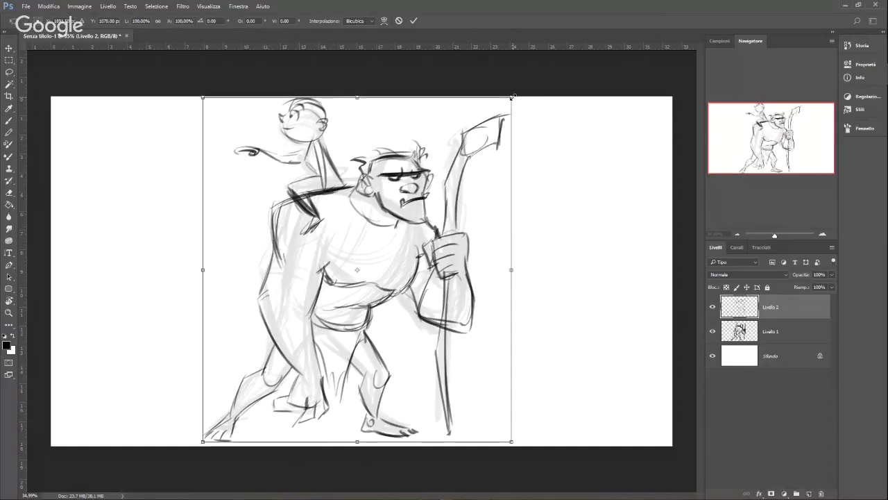
left_click_drag(512, 97, 485, 128)
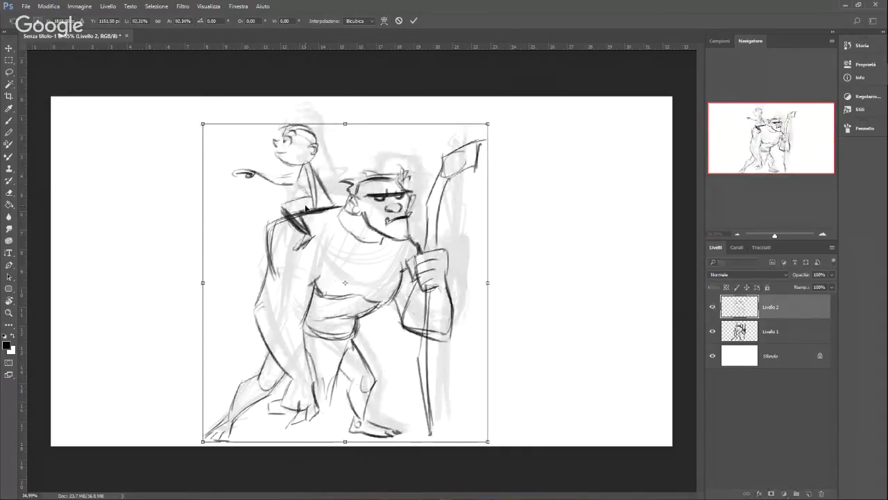
key("v")
left_click(504, 192)
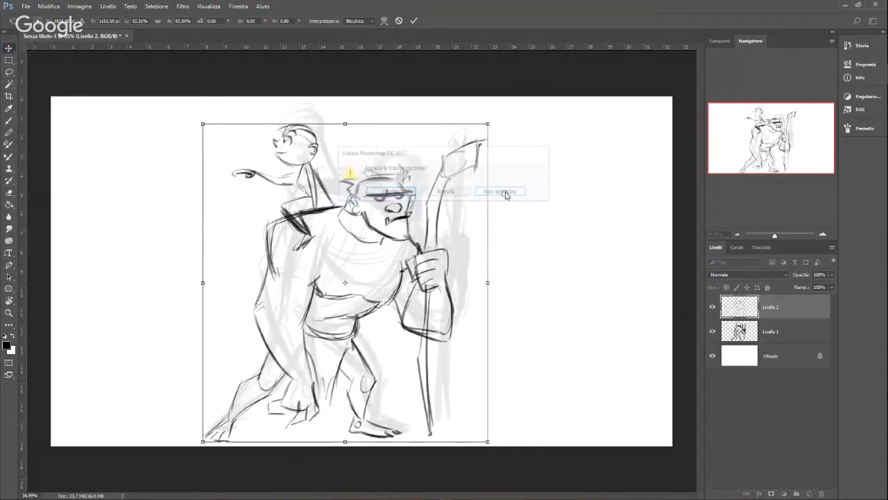
Step: Merge the layers Livello 2 and Livello 1 into a single sketch layer
left_click(782, 342, "shift")
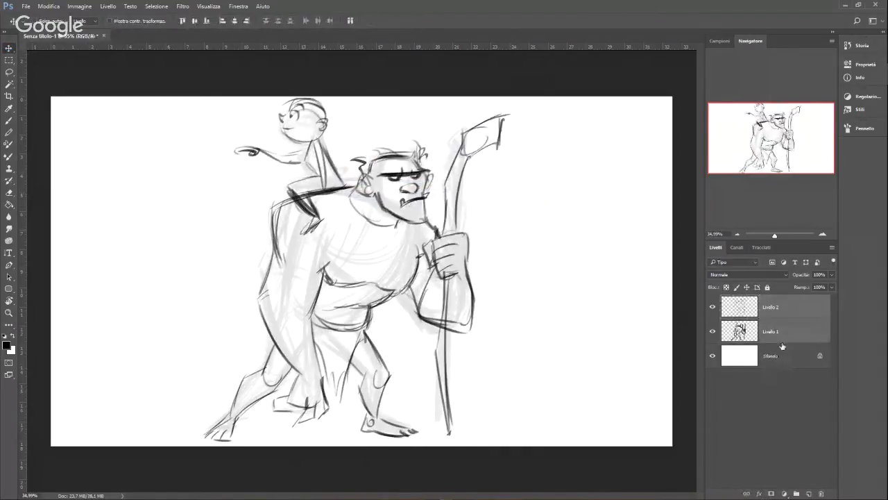
key("ctrl+e")
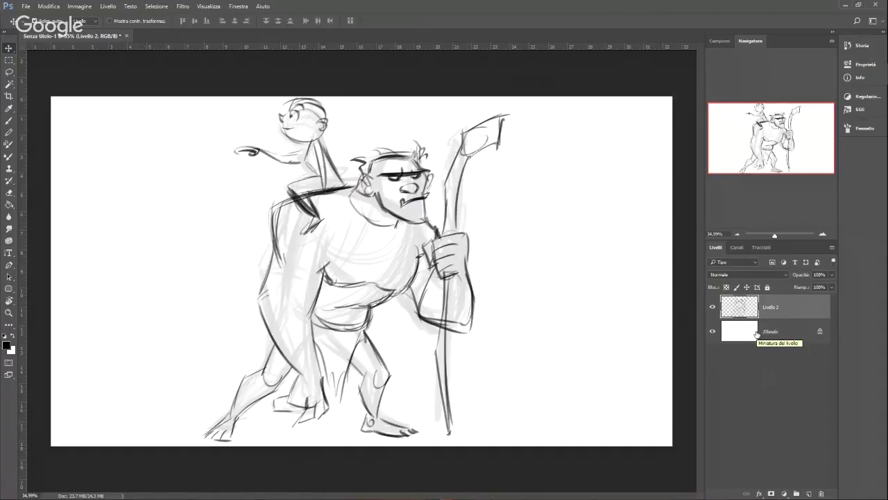
key("ctrl")
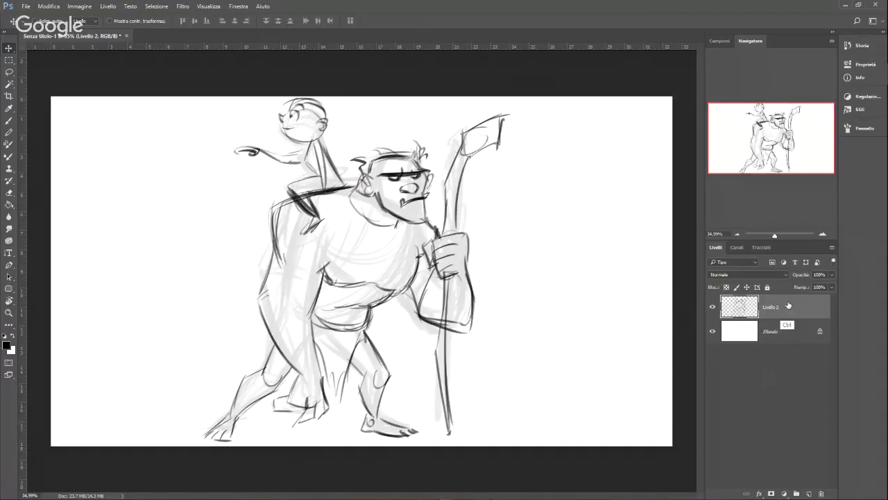
Step: Scale the merged sketch down proportionally to about 92% and reposition it so both figures sit inside the page with a margin
key("ctrl+t")
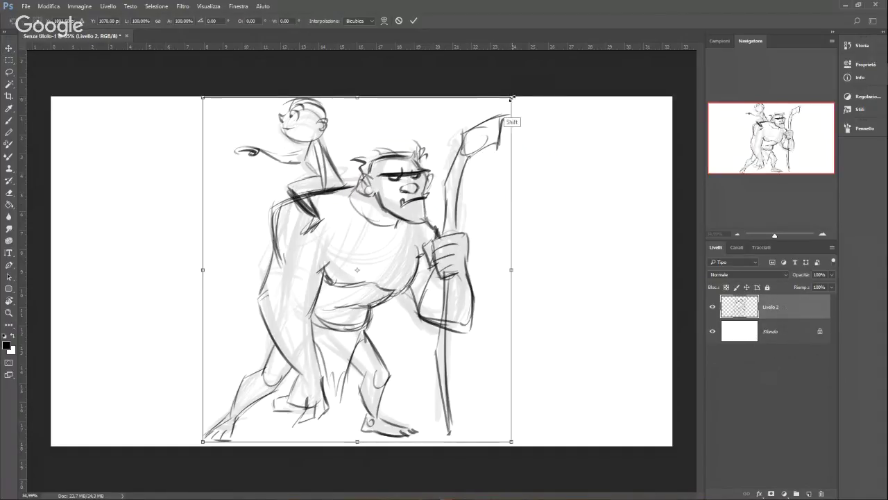
left_click_drag(511, 98, 475, 137)
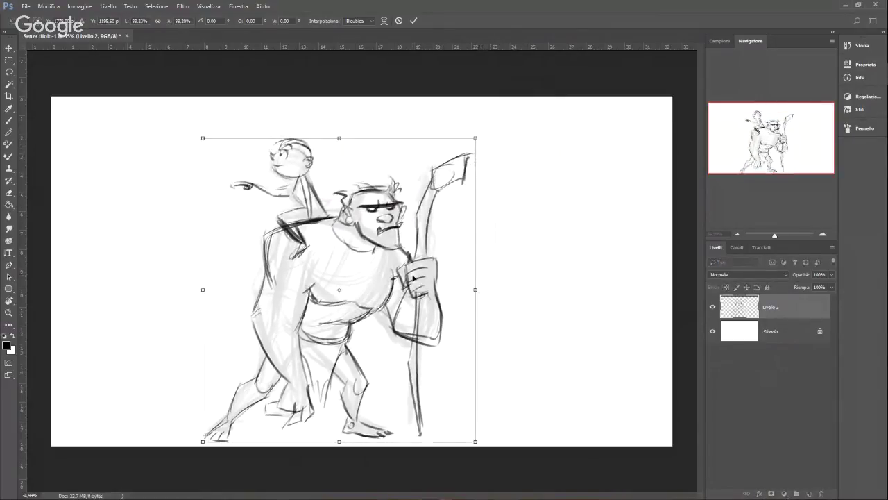
left_click_drag(413, 278, 444, 260)
left_click_drag(234, 423, 223, 435)
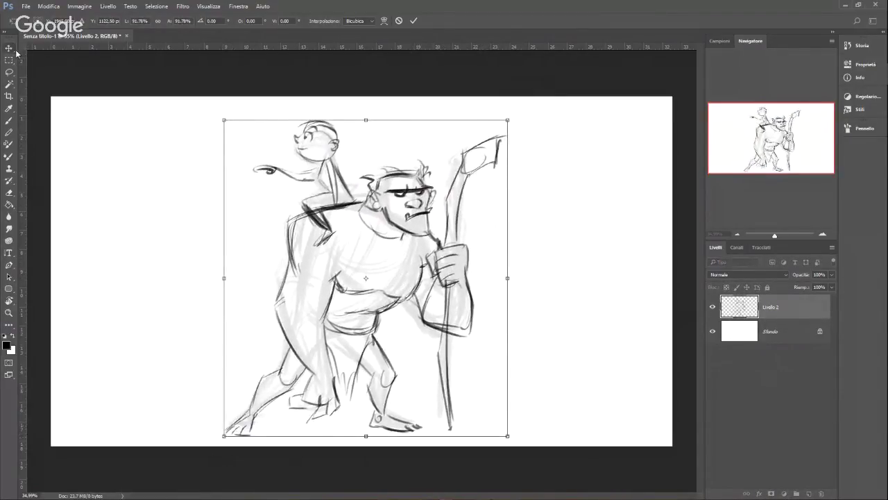
left_click(11, 49)
left_click(390, 192)
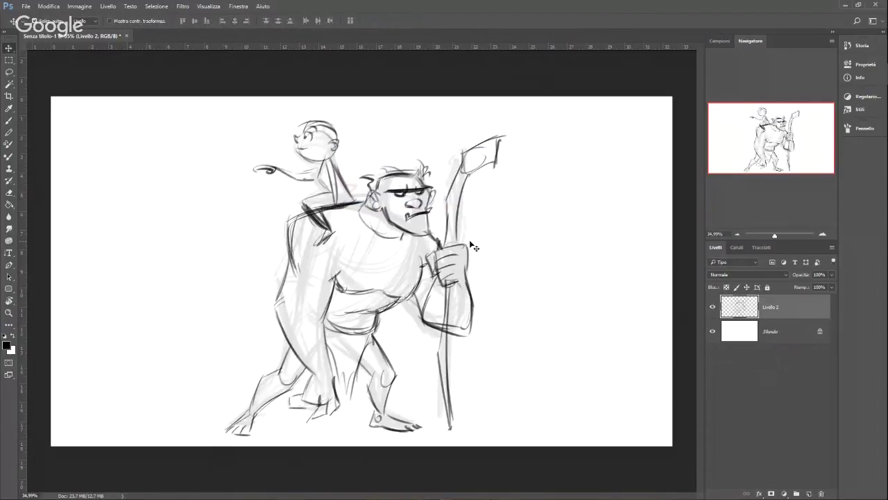
Step: Fade the merged sketch layer to about 18% opacity and add a new empty layer above it for the Brush
left_click(9, 120)
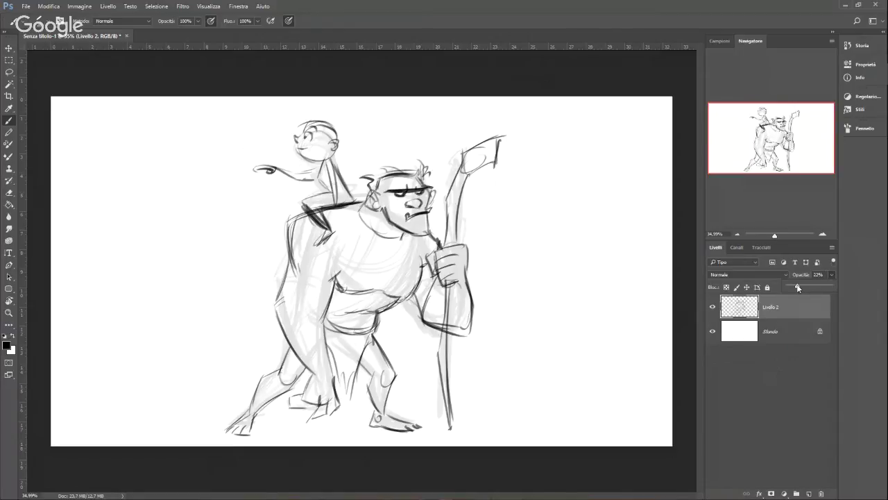
left_click_drag(797, 287, 796, 287)
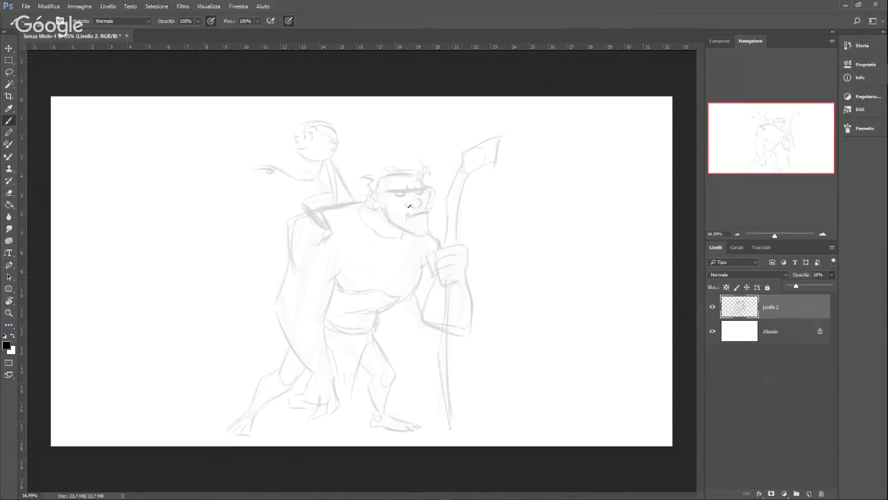
key("ctrl+shift+n")
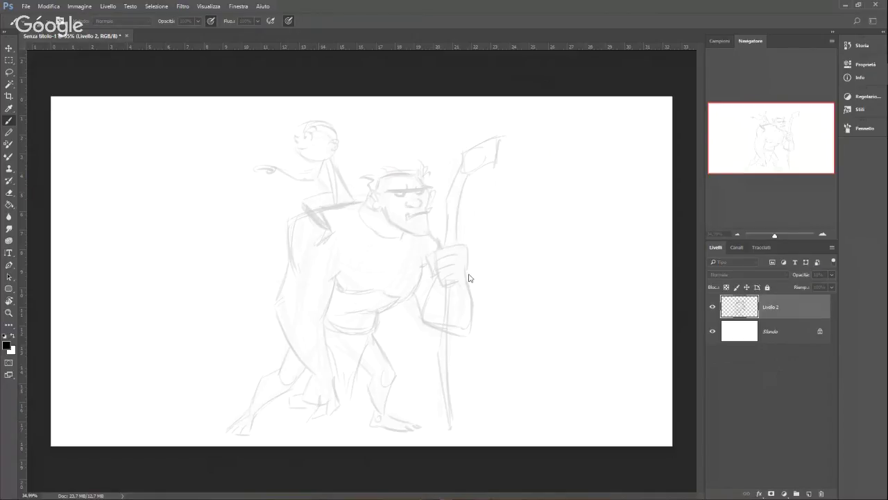
key("ctrl+shift+alt+n")
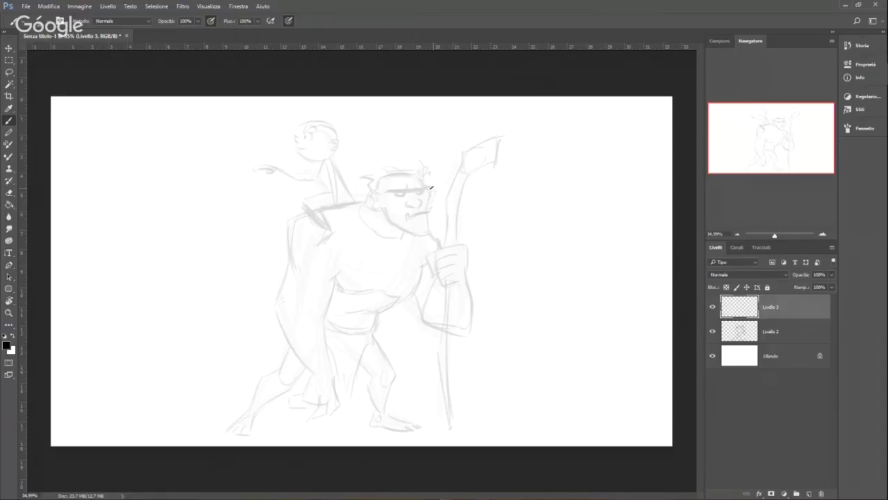
Step: Draw the big character's near ear and the hair locks above and behind it on the new layer
left_click(777, 236)
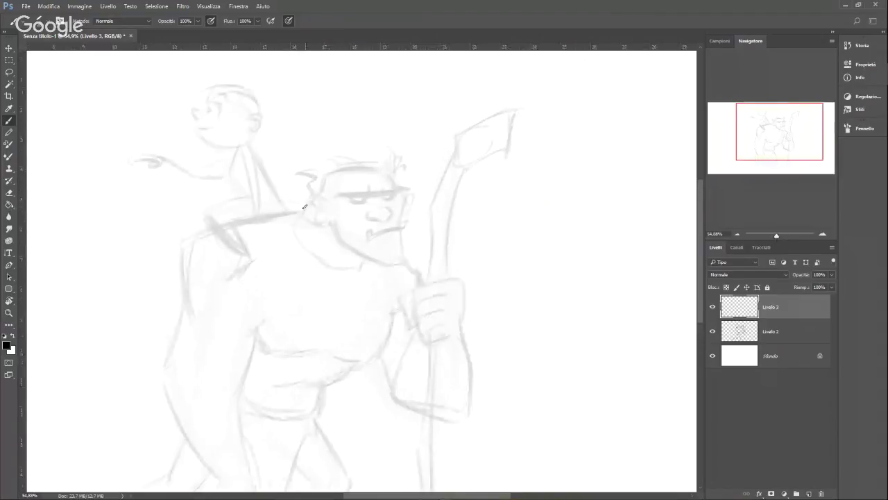
mouse_move(302, 214)
left_mouse_down()
mouse_move(324, 216)
mouse_move(298, 215)
mouse_move(319, 224)
mouse_move(326, 189)
mouse_move(319, 200)
mouse_move(335, 169)
mouse_move(369, 174)
left_mouse_up()
left_click_drag(324, 151, 349, 158)
left_click_drag(315, 138, 348, 168)
mouse_move(326, 162)
left_mouse_down()
mouse_move(292, 173)
mouse_move(321, 175)
left_mouse_up()
left_click_drag(313, 179, 302, 188)
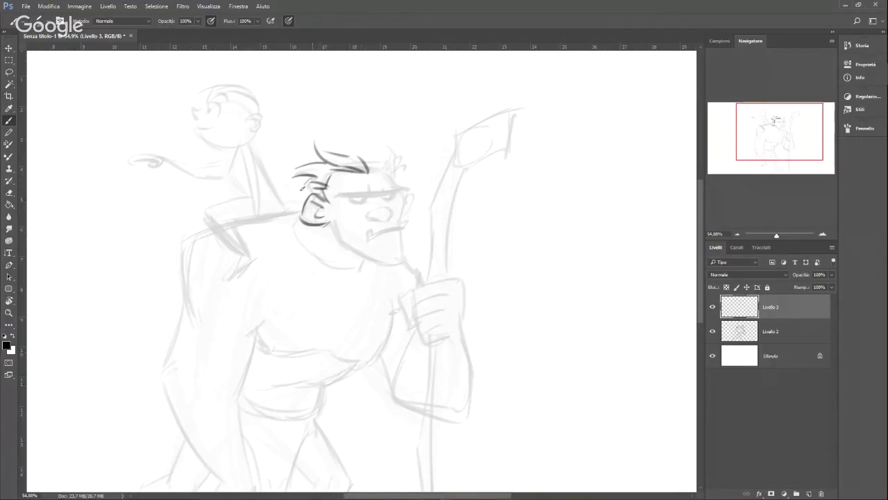
Step: Draw the front hair, frowning brow and eyes, nose, mouth with its tusk, far cheek and square jaw
left_click_drag(367, 150, 370, 178)
mouse_move(386, 157)
left_mouse_down()
mouse_move(377, 161)
mouse_move(407, 141)
mouse_move(403, 189)
left_mouse_up()
mouse_move(337, 197)
left_mouse_down()
mouse_move(379, 191)
mouse_move(374, 182)
mouse_move(379, 193)
mouse_move(412, 192)
mouse_move(402, 187)
left_mouse_up()
mouse_move(348, 196)
left_mouse_down()
mouse_move(397, 197)
mouse_move(388, 207)
mouse_move(395, 214)
mouse_move(375, 223)
mouse_move(372, 212)
mouse_move(364, 217)
mouse_move(401, 211)
mouse_move(408, 199)
mouse_move(402, 210)
mouse_move(413, 192)
mouse_move(399, 227)
mouse_move(366, 238)
mouse_move(403, 231)
mouse_move(381, 265)
left_mouse_up()
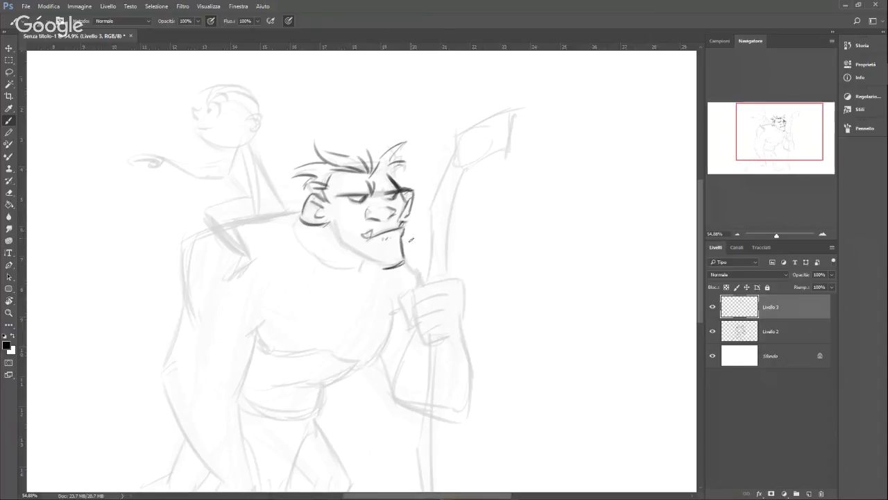
mouse_move(332, 222)
left_mouse_down()
mouse_move(357, 238)
mouse_move(344, 245)
mouse_move(338, 236)
mouse_move(395, 267)
mouse_move(383, 263)
mouse_move(403, 265)
mouse_move(399, 241)
left_mouse_up()
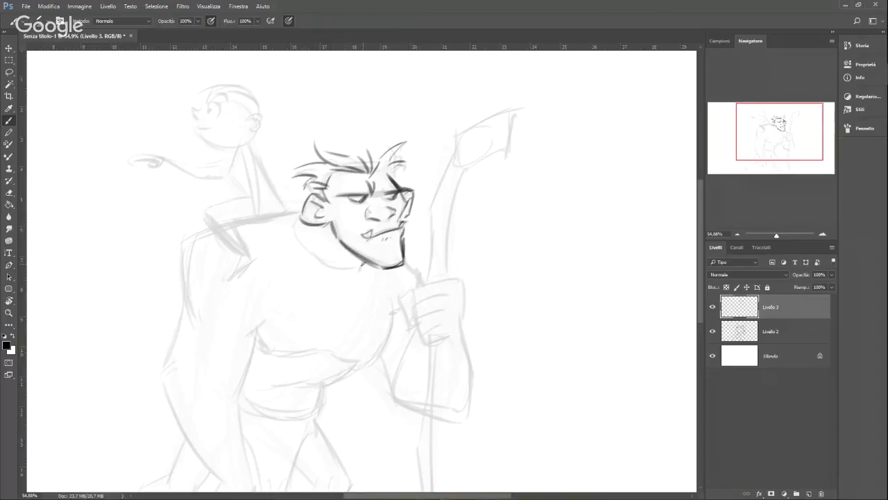
Step: Draw a double necklace of beads and teeth around the neck, plus the shoulder lines behind the ear and beside the chin
left_click_drag(362, 263, 358, 270)
left_click_drag(300, 304, 357, 295)
mouse_move(283, 252)
left_mouse_down()
mouse_move(310, 321)
mouse_move(339, 333)
left_mouse_up()
left_click_drag(343, 321, 363, 286)
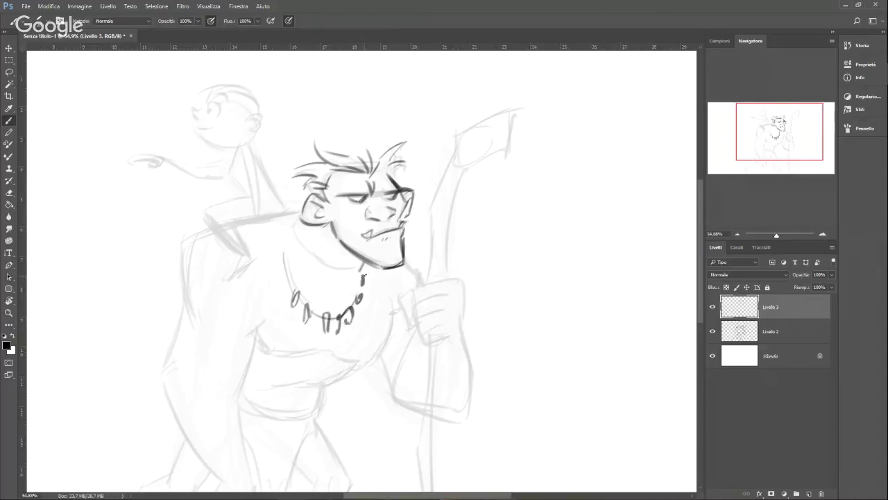
mouse_move(291, 217)
left_mouse_down()
mouse_move(366, 257)
mouse_move(305, 271)
mouse_move(349, 294)
left_mouse_up()
left_click_drag(358, 274, 360, 297)
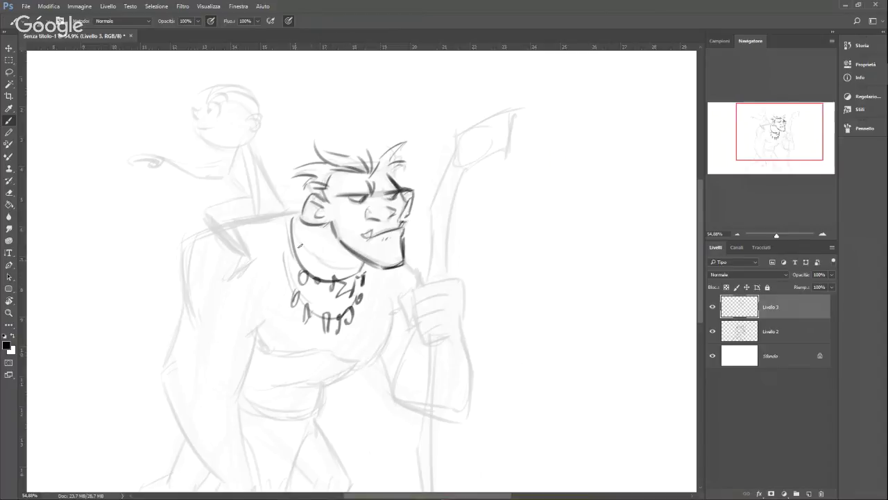
left_click_drag(234, 226, 299, 207)
left_click_drag(404, 261, 425, 279)
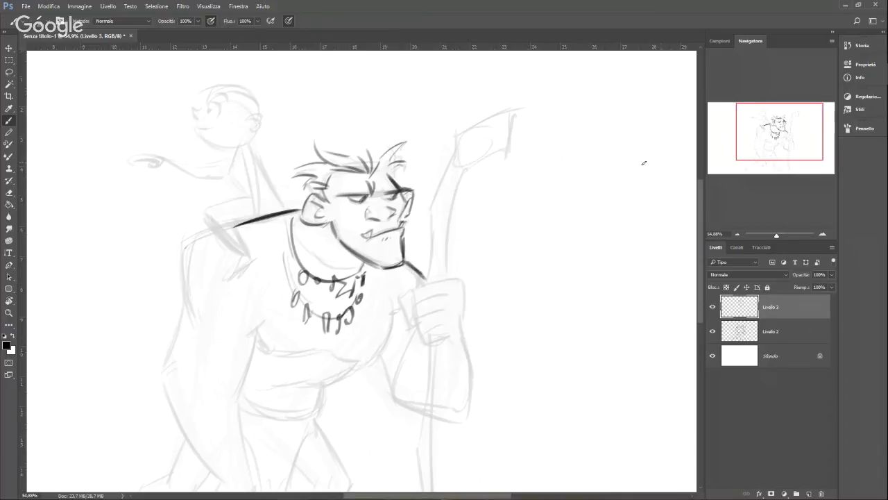
Step: Add taller spiky hair tufts, cheek creases and shading by the far temple, and thicken the eyebrows in solid black
left_click_drag(392, 176, 403, 184)
left_click_drag(368, 148, 348, 133)
mouse_move(349, 131)
left_mouse_down()
mouse_move(366, 147)
mouse_move(392, 134)
mouse_move(377, 163)
left_mouse_up()
left_click_drag(379, 173, 395, 175)
mouse_move(391, 174)
left_mouse_down()
mouse_move(399, 189)
mouse_move(350, 208)
mouse_move(400, 201)
left_mouse_up()
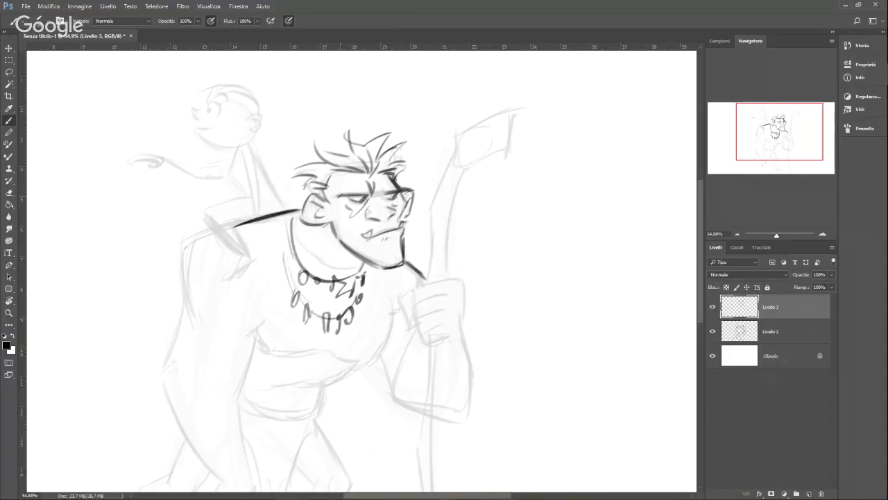
left_click_drag(336, 198, 407, 185)
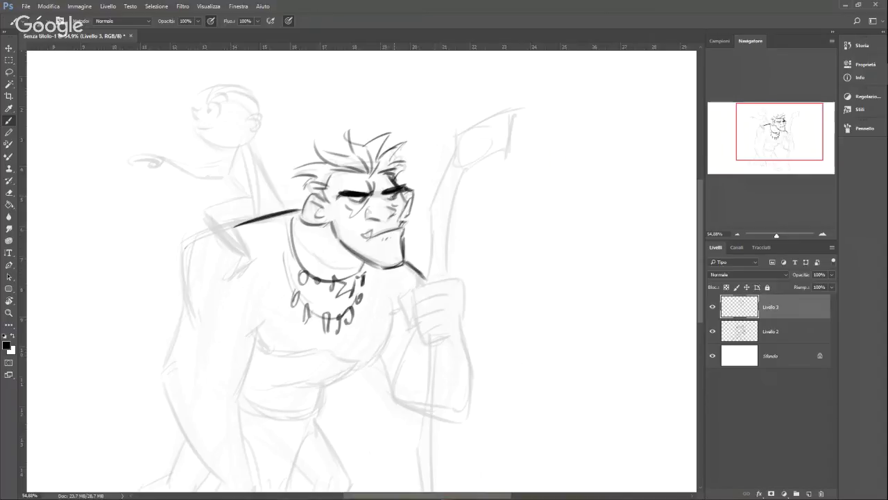
left_click_drag(393, 197, 400, 193)
Step: Draw the hanging arm's outer and inner contours with its elbow, and a dark fur tuft behind the near shoulder
left_click_drag(701, 274, 698, 314)
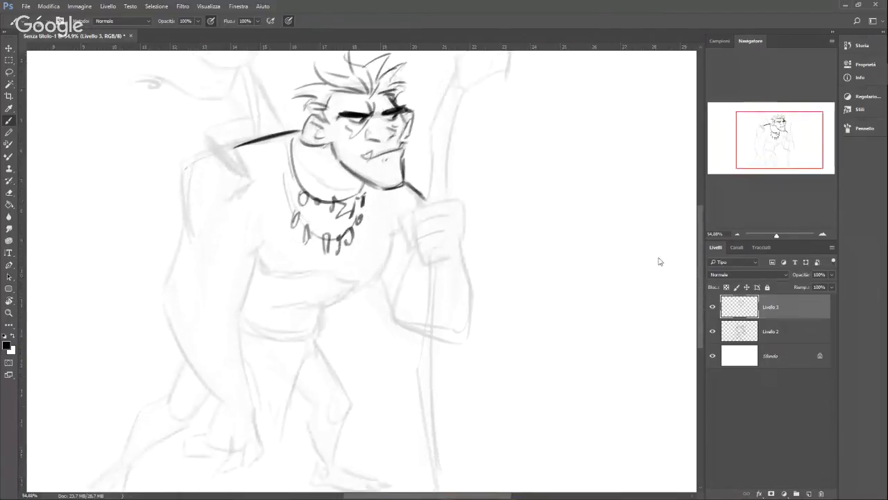
left_click_drag(186, 158, 200, 245)
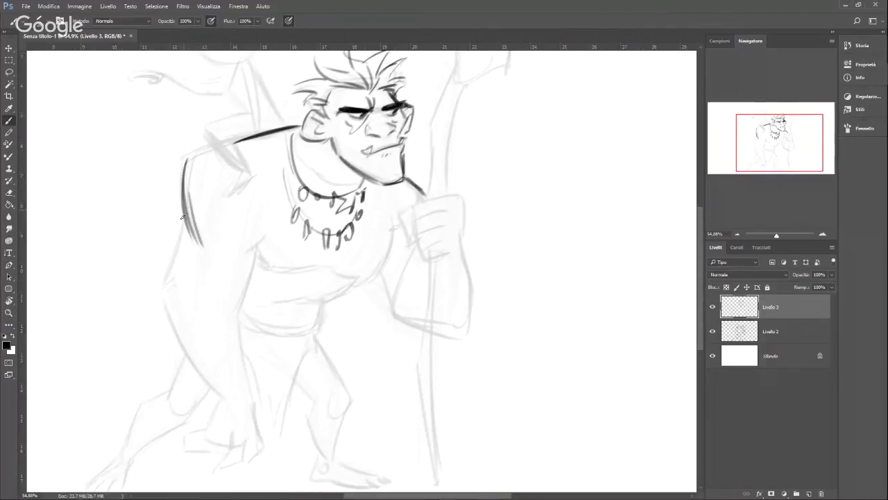
mouse_move(183, 215)
left_mouse_down()
mouse_move(160, 287)
mouse_move(175, 272)
mouse_move(166, 301)
left_mouse_up()
mouse_move(172, 264)
left_mouse_down()
mouse_move(168, 302)
mouse_move(191, 355)
mouse_move(221, 389)
left_mouse_up()
left_click_drag(239, 342, 255, 395)
mouse_move(240, 326)
left_mouse_down()
mouse_move(251, 387)
mouse_move(256, 251)
mouse_move(269, 238)
mouse_move(240, 315)
left_mouse_up()
mouse_move(208, 142)
left_mouse_down()
mouse_move(172, 154)
mouse_move(154, 175)
left_mouse_up()
mouse_move(167, 170)
left_mouse_down()
mouse_move(169, 189)
mouse_move(182, 167)
mouse_move(182, 191)
mouse_move(200, 178)
left_mouse_up()
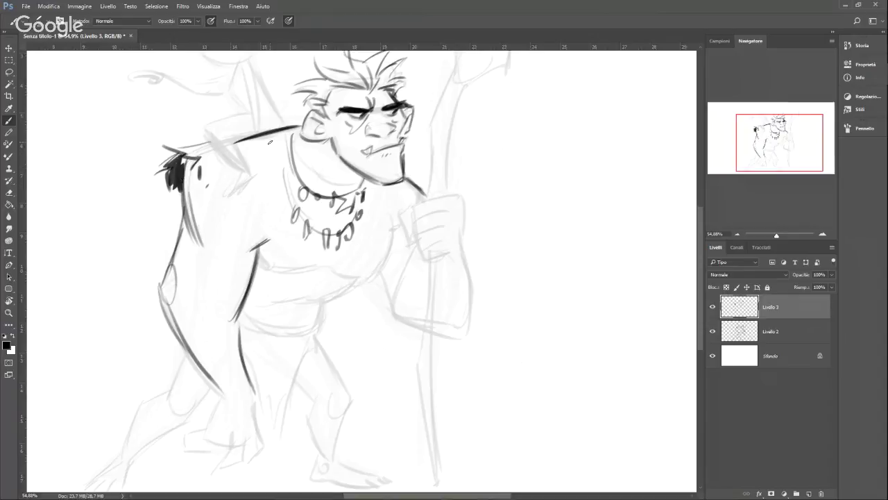
Step: Draw the ragged fur garment running diagonally across the chest and the curved outline of the far chest
left_click_drag(269, 139, 297, 229)
mouse_move(233, 195)
left_mouse_down()
mouse_move(251, 221)
mouse_move(251, 250)
mouse_move(295, 280)
mouse_move(355, 280)
mouse_move(329, 284)
left_mouse_up()
mouse_move(330, 276)
left_mouse_down()
mouse_move(348, 285)
mouse_move(321, 300)
mouse_move(394, 222)
left_mouse_up()
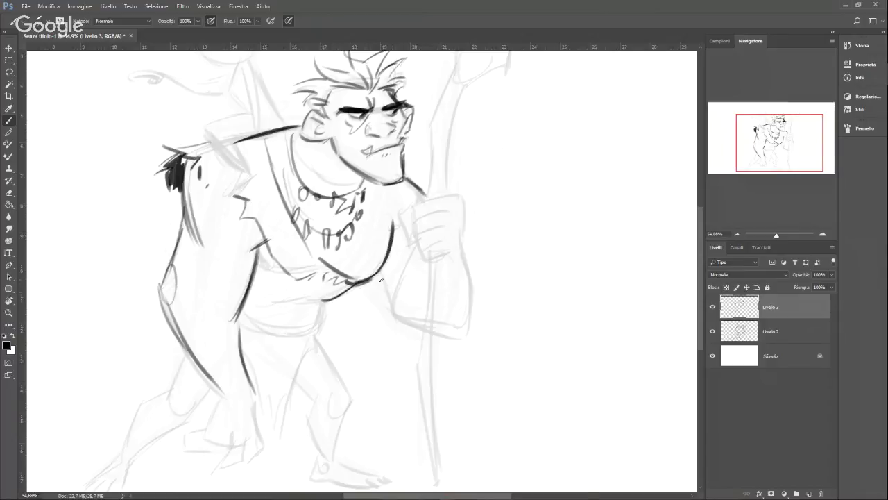
Step: Outline the raised arm from the upper arm around the elbow to the wrist, and block in the clenched fist
mouse_move(375, 277)
left_mouse_down()
mouse_move(409, 321)
mouse_move(396, 322)
mouse_move(419, 335)
left_mouse_up()
mouse_move(410, 256)
left_mouse_down()
mouse_move(394, 321)
mouse_move(462, 340)
mouse_move(461, 252)
mouse_move(472, 297)
left_mouse_up()
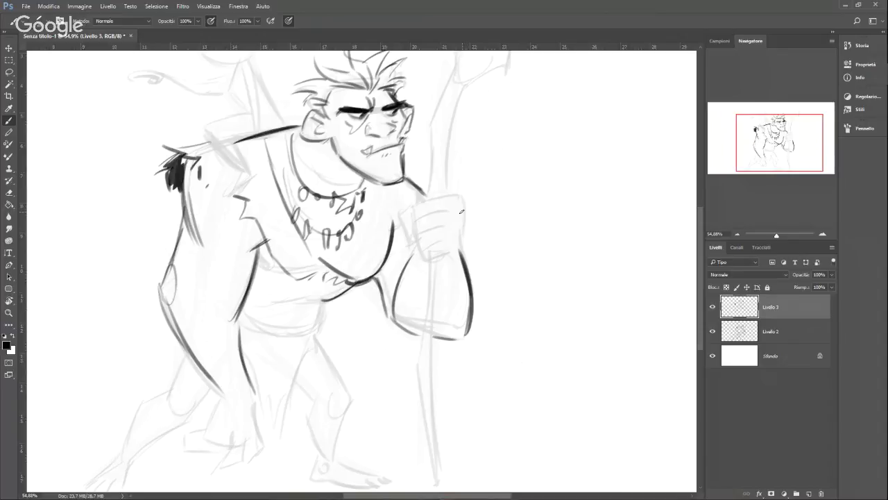
left_click_drag(460, 229, 463, 261)
mouse_move(459, 200)
left_mouse_down()
mouse_move(462, 261)
mouse_move(462, 244)
left_mouse_up()
mouse_move(414, 218)
left_mouse_down()
mouse_move(459, 187)
mouse_move(452, 205)
mouse_move(409, 226)
mouse_move(418, 234)
mouse_move(441, 226)
mouse_move(412, 243)
mouse_move(460, 255)
mouse_move(423, 256)
mouse_move(446, 246)
mouse_move(424, 257)
left_mouse_up()
left_click_drag(410, 226, 420, 250)
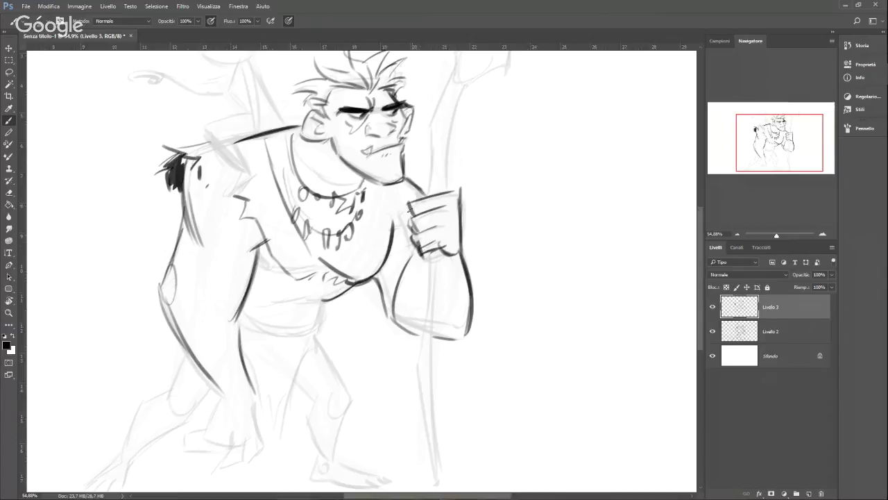
Step: Define the fist's top edge, thumb side and curled fingers with short crossing strokes
left_click_drag(409, 198, 453, 190)
left_click_drag(408, 198, 415, 227)
mouse_move(405, 210)
left_mouse_down()
mouse_move(444, 221)
mouse_move(442, 235)
left_mouse_up()
mouse_move(442, 218)
left_mouse_down()
mouse_move(453, 226)
mouse_move(431, 244)
left_mouse_up()
left_click_drag(433, 225, 448, 235)
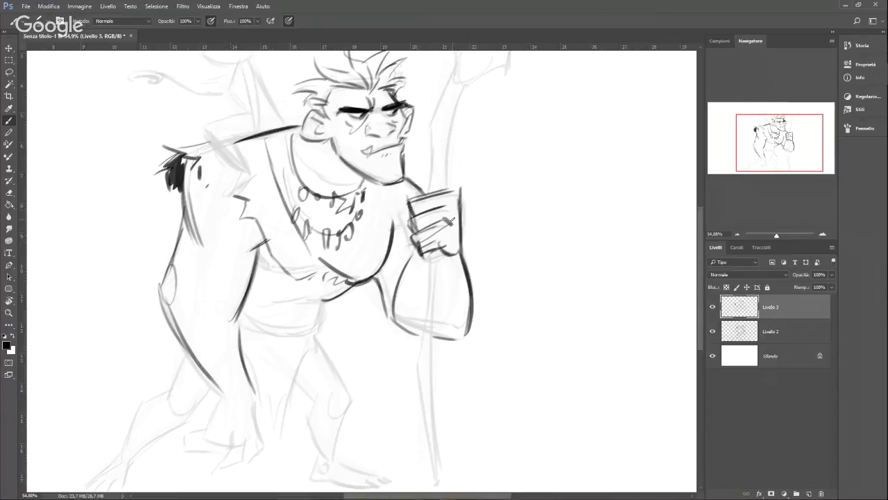
Step: Darken the fist's outer contours and reinforce the raised arm's inner line down to the elbow
left_click_drag(424, 203, 460, 198)
left_click_drag(458, 199, 463, 220)
mouse_move(412, 200)
left_mouse_down()
mouse_move(459, 189)
mouse_move(397, 238)
mouse_move(422, 238)
left_mouse_up()
mouse_move(426, 217)
left_mouse_down()
mouse_move(430, 252)
mouse_move(444, 256)
mouse_move(393, 316)
left_mouse_up()
mouse_move(394, 305)
left_mouse_down()
mouse_move(410, 332)
mouse_move(404, 319)
left_mouse_up()
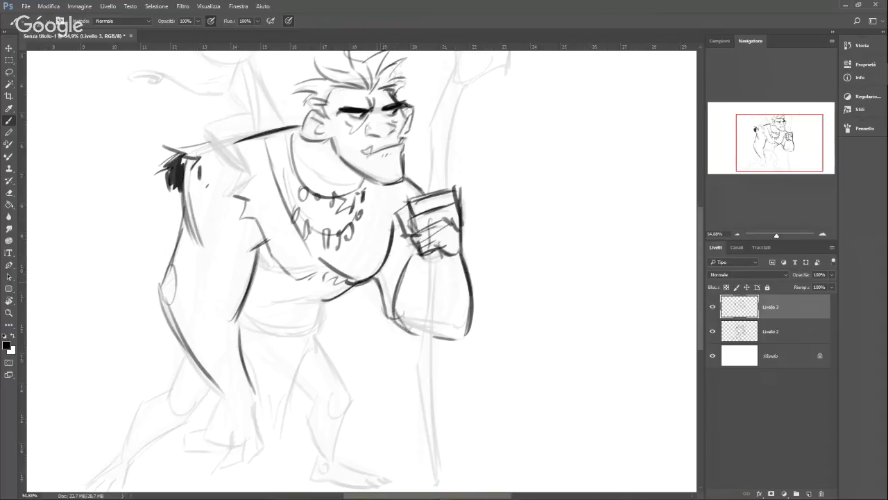
left_click_drag(377, 287, 411, 331)
Step: Draw the belly fold and the side of the waist, and touch up the chest line under the fur garment
mouse_move(332, 293)
left_mouse_down()
mouse_move(318, 303)
mouse_move(317, 335)
left_mouse_up()
left_click_drag(260, 306, 318, 295)
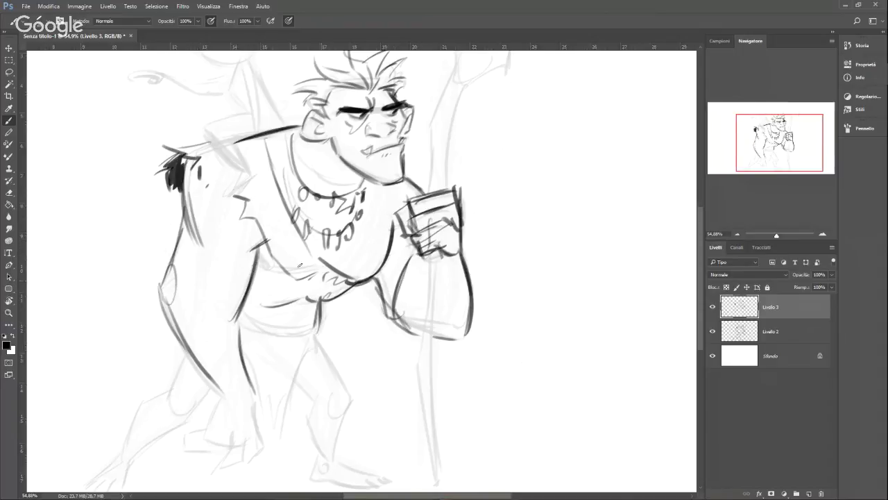
left_click_drag(252, 267, 283, 274)
left_click_drag(321, 267, 336, 254)
Step: Select the big character's head with the Lasso and scale it down proportionally to about 92.6%
left_click_drag(775, 238, 773, 239)
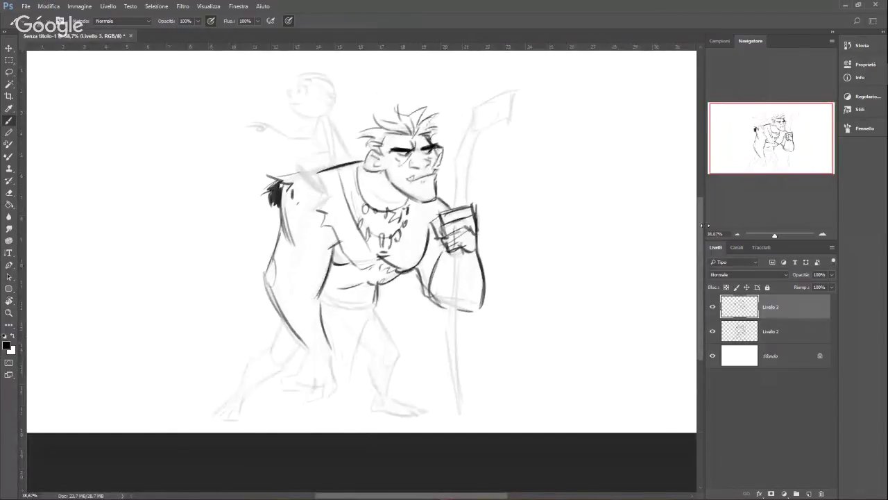
left_click(9, 71)
mouse_move(399, 95)
left_mouse_down()
mouse_move(388, 95)
mouse_move(365, 174)
mouse_move(434, 208)
mouse_move(449, 196)
mouse_move(416, 92)
mouse_move(450, 99)
left_mouse_up()
key("ctrl+t")
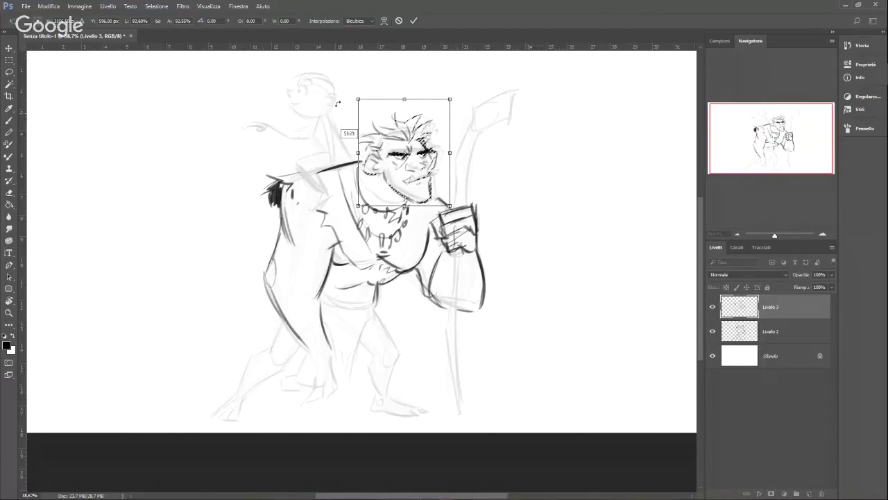
left_click(9, 48)
left_click(393, 191)
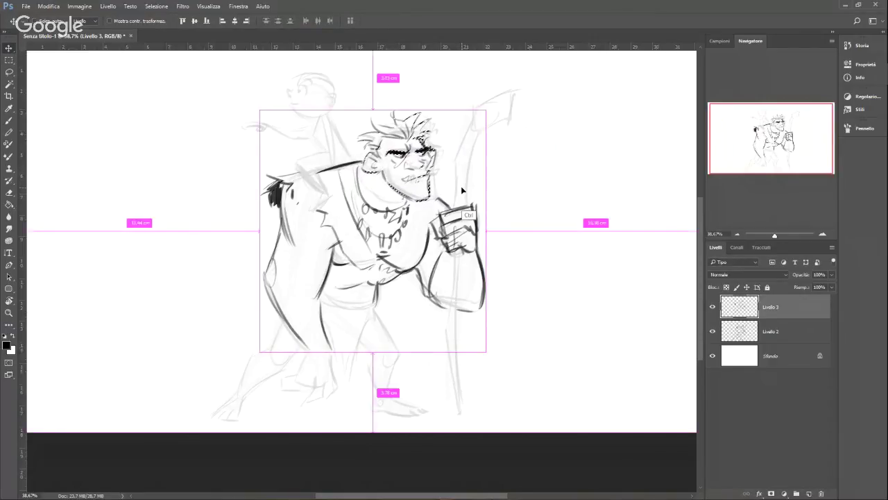
Step: Deselect the scaled head and brush darker contours on the far shoulder, raised forearm, elbow and side of the chest
key("ctrl+d")
key("b")
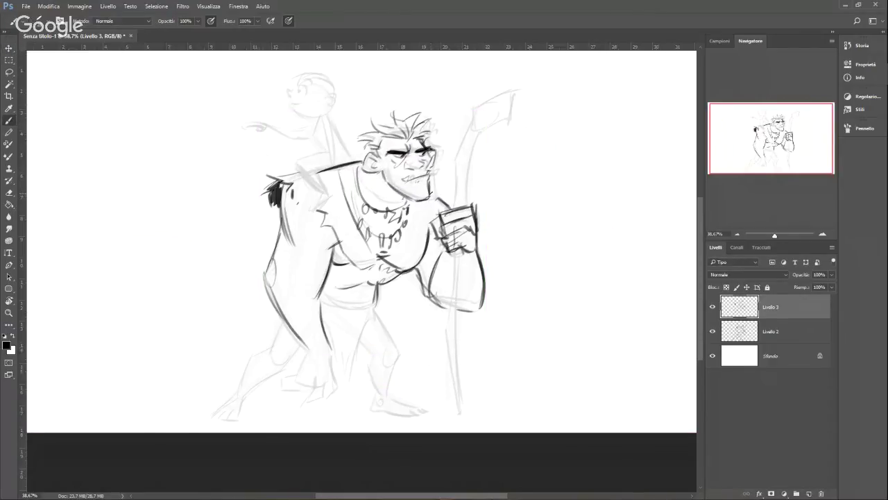
left_click_drag(430, 190, 452, 207)
left_click_drag(415, 268, 453, 311)
mouse_move(484, 268)
left_mouse_down()
mouse_move(458, 312)
mouse_move(483, 300)
left_mouse_up()
left_click_drag(449, 250, 433, 296)
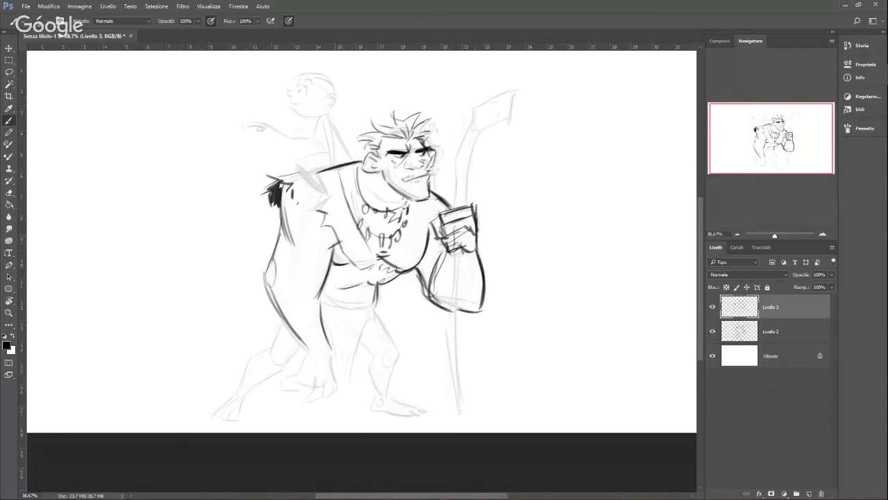
left_click_drag(413, 268, 429, 234)
Step: Draw the belt with its two round ornaments and the ragged loincloth hanging from it
mouse_move(377, 283)
left_mouse_down()
mouse_move(367, 308)
mouse_move(338, 312)
mouse_move(345, 311)
mouse_move(340, 329)
left_mouse_up()
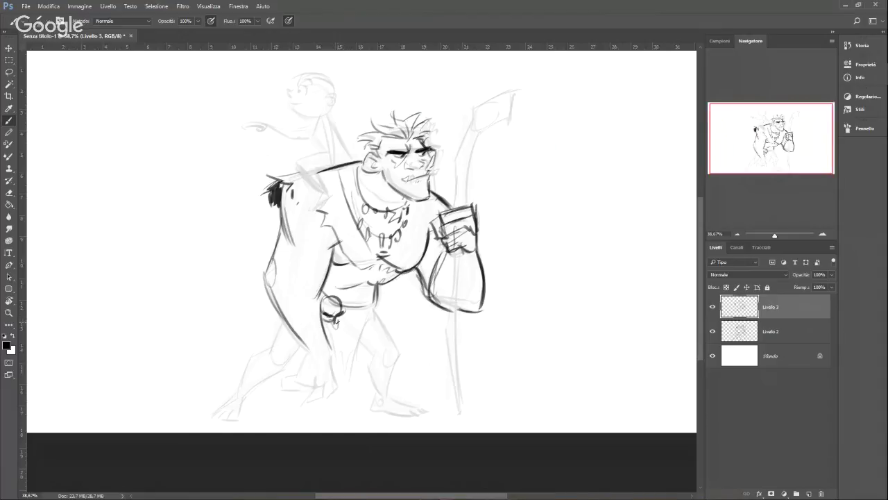
mouse_move(344, 295)
left_mouse_down()
mouse_move(326, 310)
mouse_move(382, 308)
left_mouse_up()
mouse_move(379, 300)
left_mouse_down()
mouse_move(390, 311)
mouse_move(359, 345)
mouse_move(353, 380)
left_mouse_up()
Step: Outline the brute's front leg from thigh to ankle, including the knee and the flat foot
mouse_move(356, 357)
left_mouse_down()
mouse_move(339, 380)
mouse_move(375, 312)
mouse_move(393, 356)
left_mouse_up()
mouse_move(383, 316)
left_mouse_down()
mouse_move(395, 349)
mouse_move(389, 372)
left_mouse_up()
mouse_move(360, 337)
left_mouse_down()
mouse_move(373, 355)
mouse_move(367, 377)
mouse_move(386, 392)
left_mouse_up()
mouse_move(397, 358)
left_mouse_down()
mouse_move(369, 414)
mouse_move(423, 420)
left_mouse_up()
left_click_drag(384, 395, 430, 419)
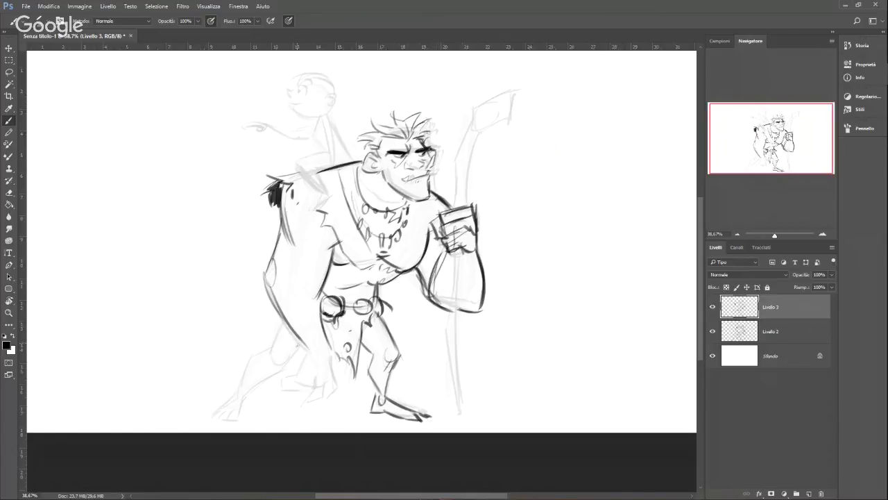
Step: Draw the lowered hand with its separate fingers, and outline the rear leg and its foot
mouse_move(303, 351)
left_mouse_down()
mouse_move(307, 389)
mouse_move(297, 385)
mouse_move(321, 392)
left_mouse_up()
left_click_drag(333, 350, 336, 390)
left_click_drag(297, 386, 279, 390)
mouse_move(297, 385)
left_mouse_down()
mouse_move(278, 388)
mouse_move(287, 401)
mouse_move(308, 396)
left_mouse_up()
mouse_move(324, 392)
left_mouse_down()
mouse_move(300, 413)
mouse_move(312, 414)
left_mouse_up()
mouse_move(321, 397)
left_mouse_down()
mouse_move(312, 410)
mouse_move(330, 403)
left_mouse_up()
mouse_move(334, 396)
left_mouse_down()
mouse_move(314, 416)
mouse_move(332, 405)
left_mouse_up()
left_click_drag(308, 350, 297, 386)
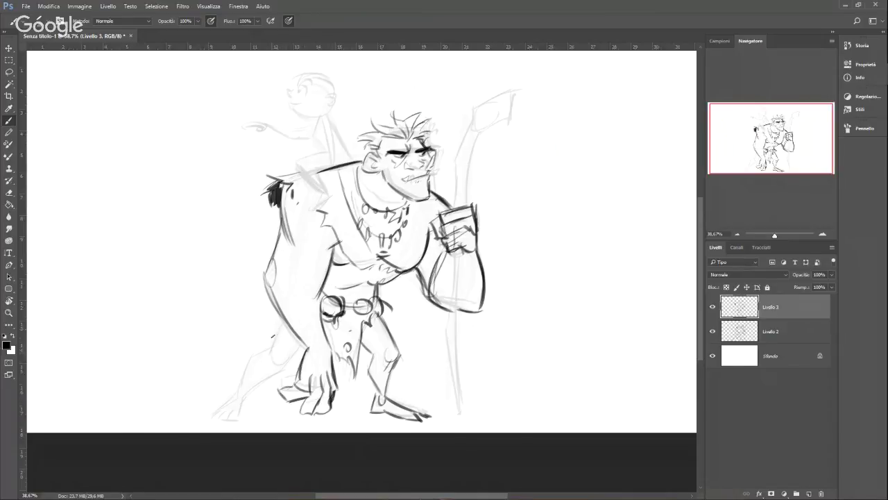
mouse_move(285, 320)
left_mouse_down()
mouse_move(273, 350)
mouse_move(286, 355)
mouse_move(277, 361)
mouse_move(287, 381)
mouse_move(297, 345)
mouse_move(252, 354)
mouse_move(241, 389)
mouse_move(246, 377)
mouse_move(261, 378)
mouse_move(244, 379)
mouse_move(229, 394)
mouse_move(245, 396)
mouse_move(271, 375)
mouse_move(237, 418)
mouse_move(233, 410)
mouse_move(209, 415)
left_mouse_up()
left_click_drag(219, 412, 209, 419)
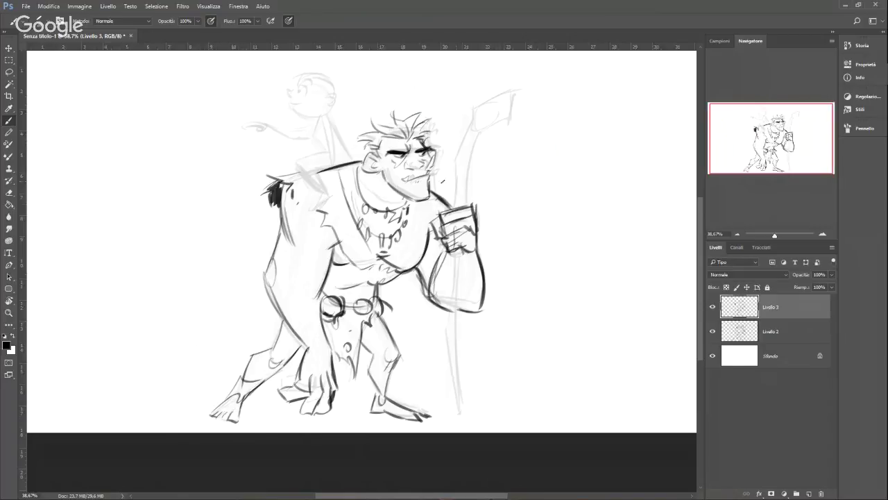
Step: Draw the staff with a curled, spiral head and a long shaft running through the fist to the ground
mouse_move(455, 207)
left_mouse_down()
mouse_move(453, 159)
mouse_move(485, 101)
mouse_move(525, 82)
mouse_move(527, 111)
mouse_move(513, 139)
left_mouse_up()
mouse_move(516, 102)
left_mouse_down()
mouse_move(491, 134)
mouse_move(508, 119)
mouse_move(501, 111)
mouse_move(486, 139)
mouse_move(512, 147)
left_mouse_up()
mouse_move(522, 96)
left_mouse_down()
mouse_move(517, 139)
mouse_move(472, 153)
mouse_move(463, 208)
left_mouse_up()
mouse_move(455, 249)
left_mouse_down()
mouse_move(446, 336)
mouse_move(444, 309)
mouse_move(459, 422)
mouse_move(455, 346)
mouse_move(461, 415)
left_mouse_up()
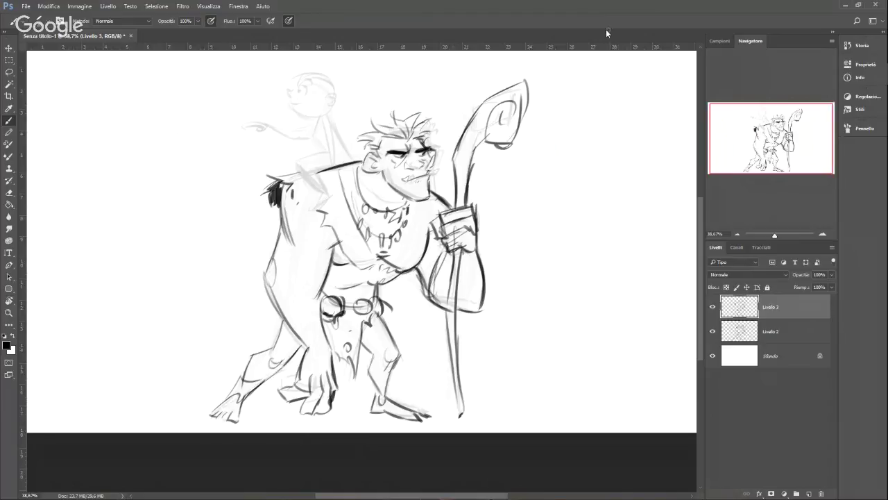
Step: Draw the small figure's tufted hair, ear, eye and pointed nose over the faint head sketch
left_click_drag(775, 236, 778, 237)
left_click_drag(775, 145, 770, 126)
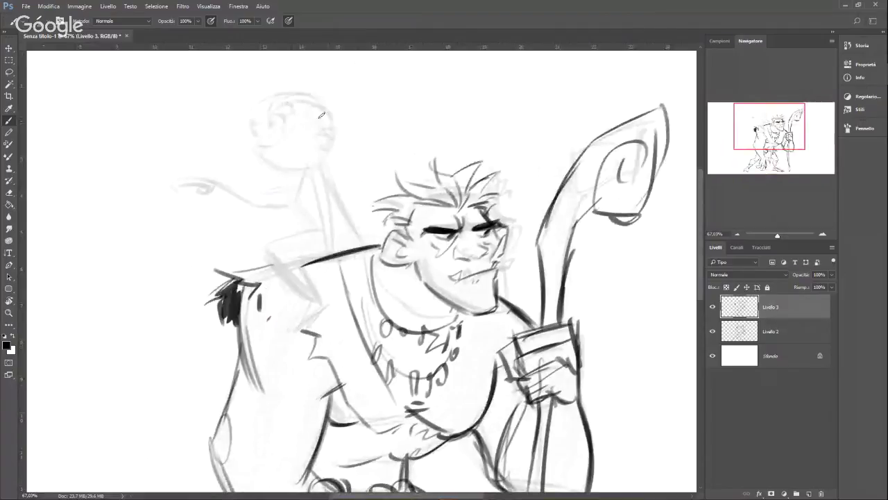
right_click(349, 126)
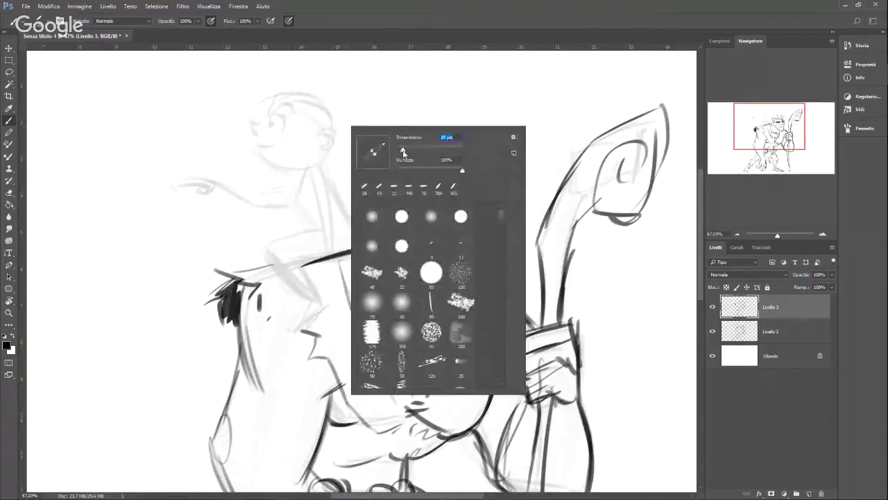
left_click(463, 35)
mouse_move(269, 99)
left_mouse_down()
mouse_move(267, 120)
mouse_move(325, 96)
mouse_move(339, 133)
left_mouse_up()
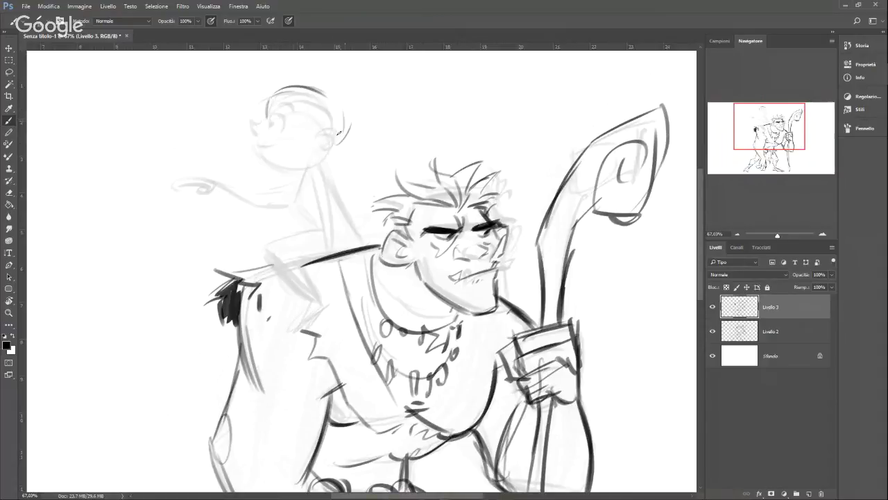
mouse_move(265, 79)
left_mouse_down()
mouse_move(311, 85)
mouse_move(256, 93)
left_mouse_up()
mouse_move(257, 95)
left_mouse_down()
mouse_move(343, 77)
mouse_move(333, 93)
mouse_move(358, 109)
mouse_move(351, 143)
left_mouse_up()
mouse_move(353, 131)
left_mouse_down()
mouse_move(338, 163)
mouse_move(326, 133)
mouse_move(333, 160)
mouse_move(336, 132)
mouse_move(326, 150)
left_mouse_up()
mouse_move(283, 86)
left_mouse_down()
mouse_move(270, 111)
mouse_move(284, 103)
mouse_move(275, 108)
mouse_move(288, 110)
mouse_move(271, 109)
mouse_move(276, 127)
mouse_move(251, 125)
mouse_move(257, 138)
mouse_move(261, 126)
mouse_move(269, 147)
left_mouse_up()
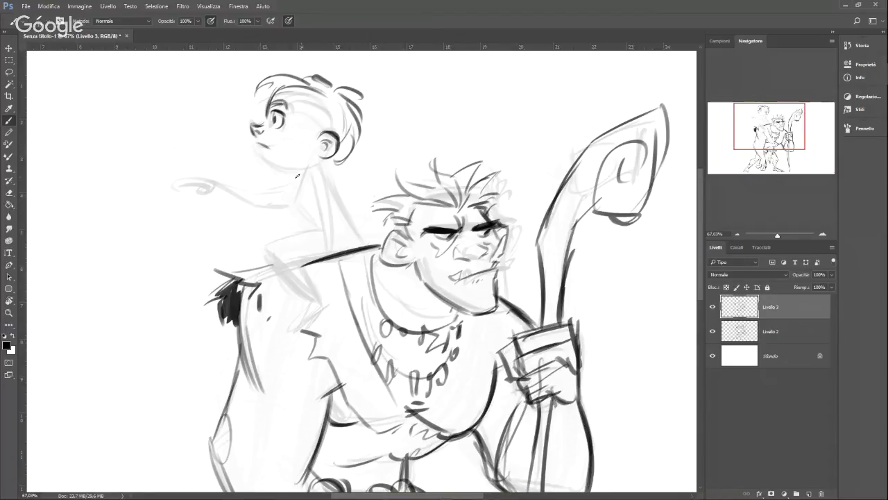
Step: Erase the small figure's mouth line, redraw it as a smile and outline the chin and jaw
left_click(9, 192)
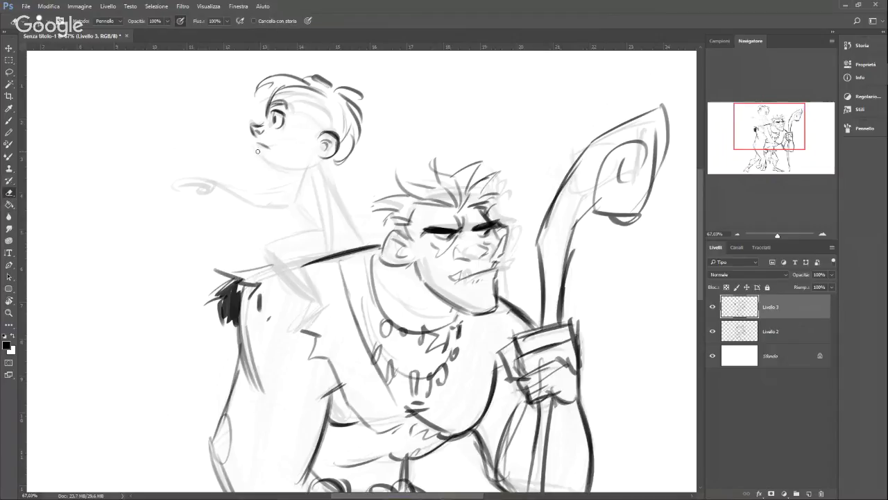
left_click_drag(253, 148, 268, 146)
left_click(9, 120)
left_click_drag(255, 145, 269, 147)
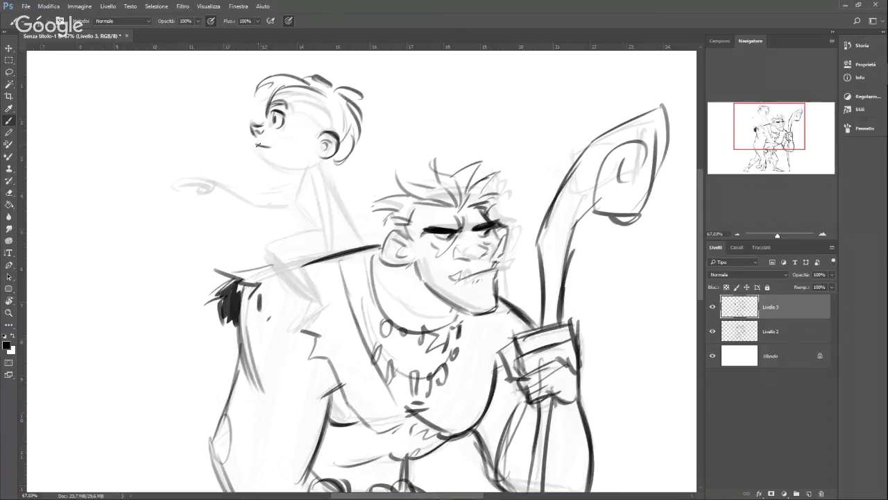
mouse_move(257, 145)
left_mouse_down()
mouse_move(279, 147)
mouse_move(271, 167)
mouse_move(301, 170)
left_mouse_up()
Step: Add forehead locks and extra loose strands around the top and front of the small figure's hair
mouse_move(292, 100)
left_mouse_down()
mouse_move(288, 109)
mouse_move(303, 131)
left_mouse_up()
mouse_move(315, 111)
left_mouse_down()
mouse_move(302, 134)
mouse_move(311, 141)
left_mouse_up()
left_click_drag(316, 76, 283, 66)
left_click_drag(269, 87, 252, 110)
Step: Draw the small figure's near shoulder and straight supporting arm, with the line of the back behind it
mouse_move(327, 88)
left_mouse_down()
mouse_move(364, 108)
mouse_move(369, 145)
mouse_move(312, 167)
mouse_move(328, 167)
mouse_move(337, 229)
left_mouse_up()
mouse_move(309, 190)
left_mouse_down()
mouse_move(321, 221)
mouse_move(322, 261)
mouse_move(313, 263)
mouse_move(340, 207)
left_mouse_up()
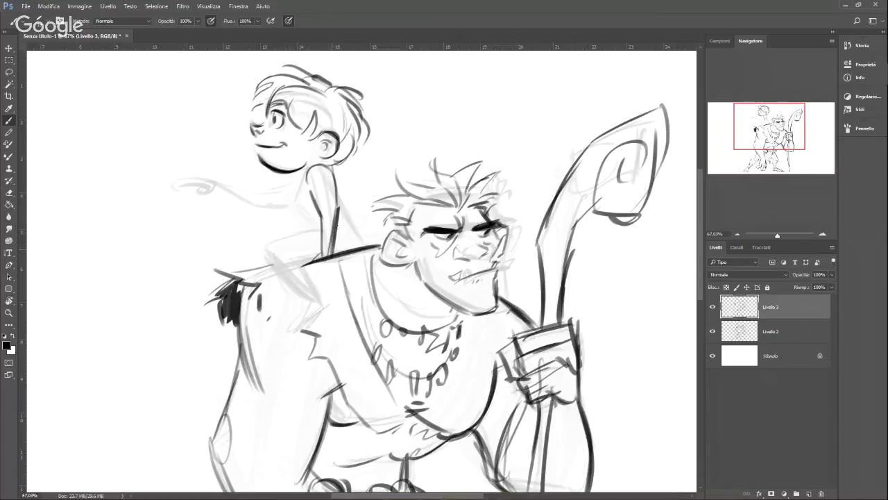
mouse_move(330, 256)
left_mouse_down()
mouse_move(339, 186)
mouse_move(339, 206)
mouse_move(362, 238)
left_mouse_up()
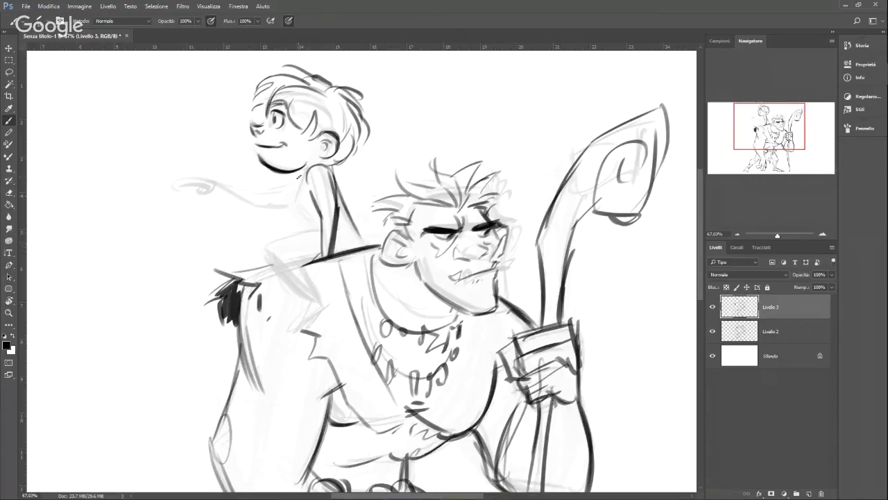
Step: Draw the small figure's chest line and the outstretched arm with its pointing hand
left_click_drag(305, 170, 297, 224)
mouse_move(302, 176)
left_mouse_down()
mouse_move(267, 191)
mouse_move(182, 183)
mouse_move(199, 169)
left_mouse_up()
mouse_move(209, 178)
left_mouse_down()
mouse_move(189, 166)
mouse_move(179, 174)
left_mouse_up()
left_click_drag(208, 174, 202, 179)
mouse_move(198, 185)
left_mouse_down()
mouse_move(183, 186)
mouse_move(274, 208)
left_mouse_up()
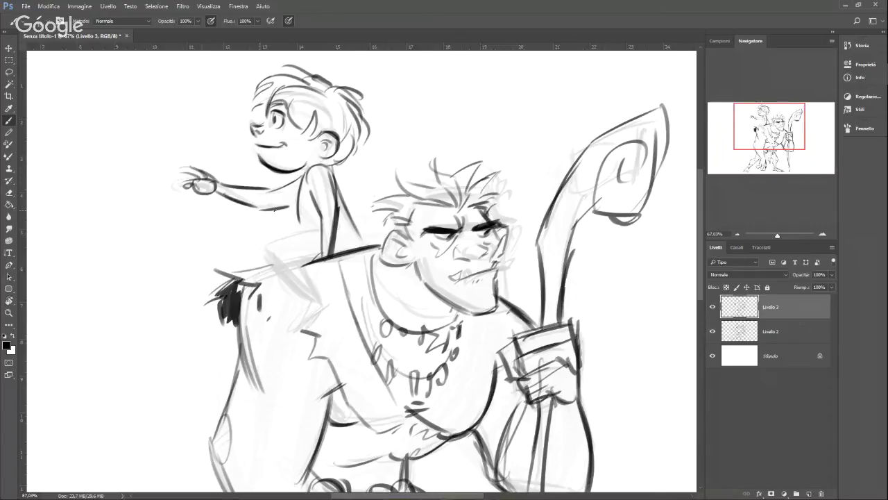
Step: Draw the small figure's hand gripping the brute's shoulder, and the bent leg with knee and foot
mouse_move(349, 251)
left_mouse_down()
mouse_move(358, 240)
mouse_move(359, 248)
left_mouse_up()
mouse_move(346, 257)
left_mouse_down()
mouse_move(361, 245)
mouse_move(302, 270)
mouse_move(330, 280)
mouse_move(315, 289)
left_mouse_up()
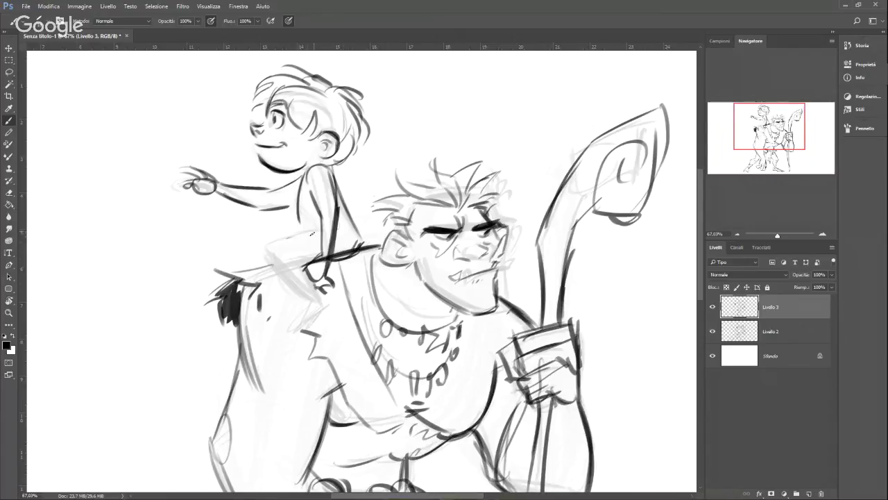
mouse_move(290, 236)
left_mouse_down()
mouse_move(254, 268)
mouse_move(314, 313)
left_mouse_up()
mouse_move(287, 265)
left_mouse_down()
mouse_move(319, 308)
mouse_move(292, 337)
mouse_move(332, 310)
left_mouse_up()
mouse_move(324, 258)
left_mouse_down()
mouse_move(298, 270)
mouse_move(277, 244)
mouse_move(322, 231)
left_mouse_up()
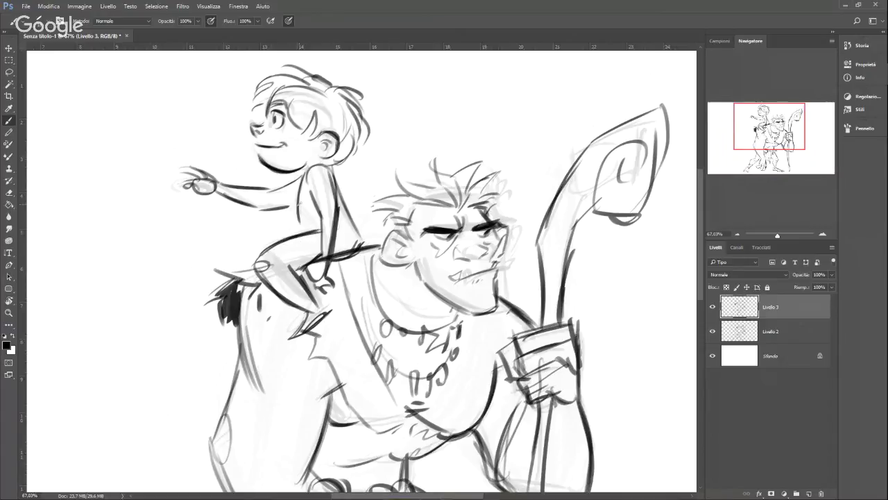
Step: Reinforce the small figure's belly and back contours and darken the neck below the jaw and ear
left_click_drag(298, 200, 303, 232)
left_click_drag(334, 180, 361, 232)
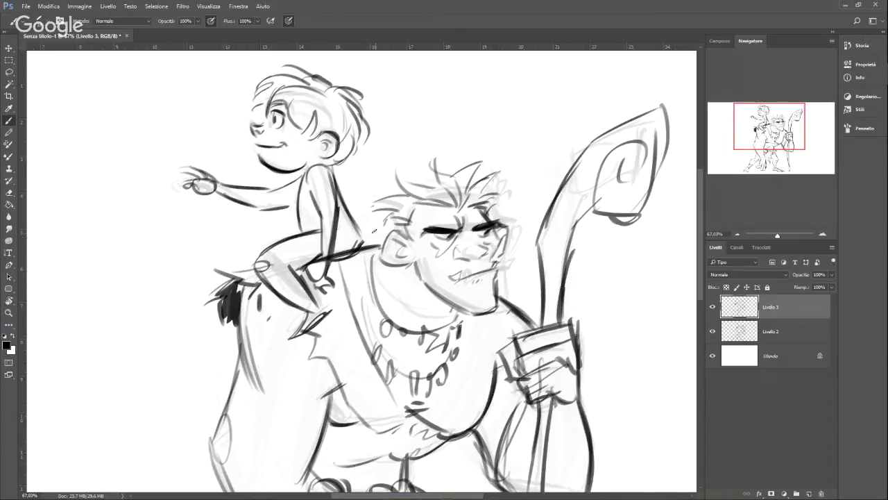
left_click_drag(345, 234, 333, 251)
mouse_move(269, 188)
left_mouse_down()
mouse_move(303, 170)
mouse_move(281, 172)
mouse_move(324, 168)
mouse_move(330, 133)
left_mouse_up()
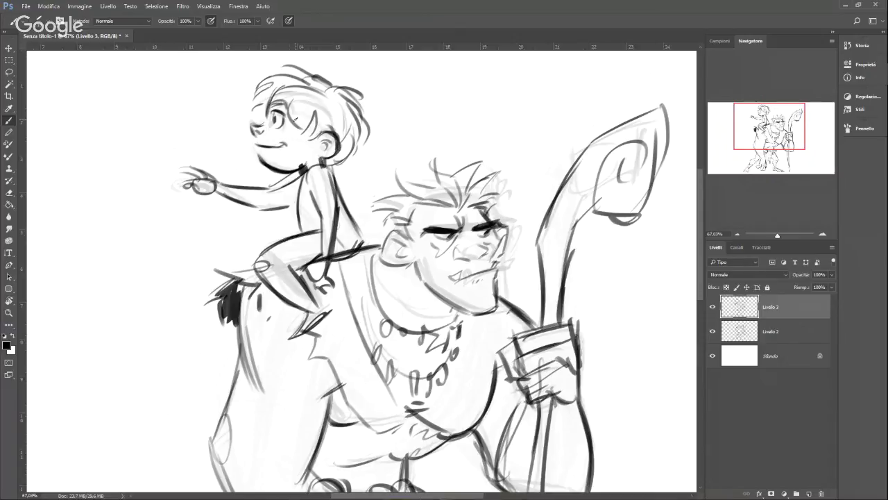
Step: Strengthen the small figure's jawline and add hair strokes across the crown and back of the head
left_click_drag(257, 153, 318, 163)
left_click_drag(279, 74, 330, 74)
left_click_drag(358, 129, 351, 80)
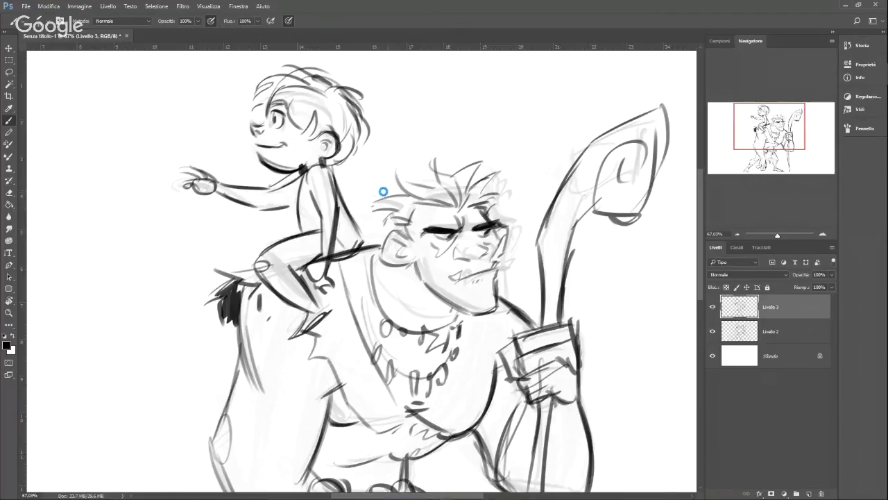
Step: Save the drawing as a Photoshop file named "live" in the Desktop folder
key("ctrl+s")
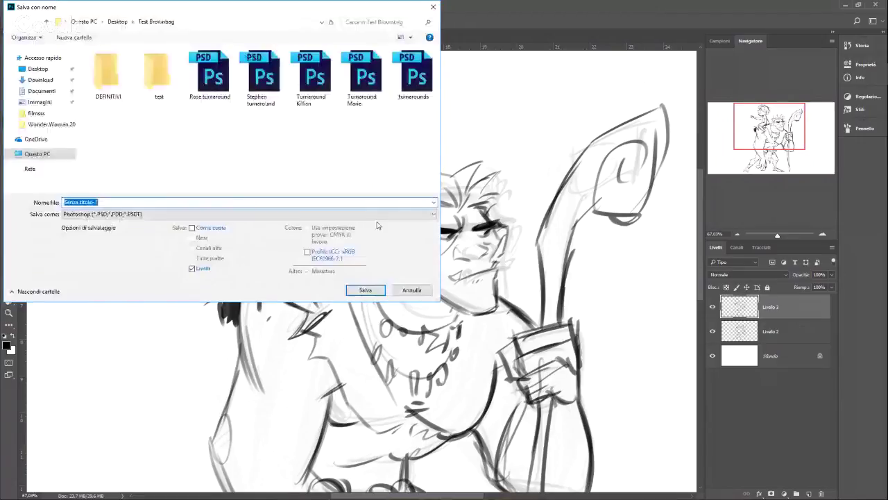
left_click_drag(392, 22, 392, 22)
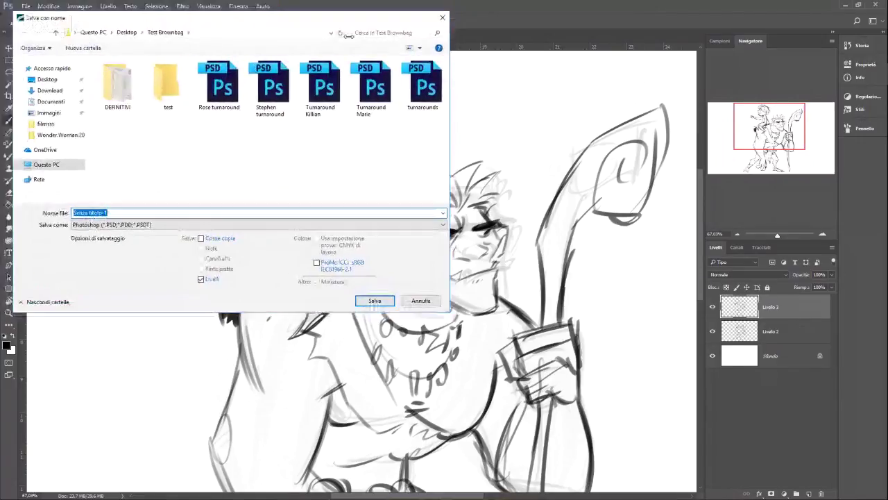
left_click(56, 79)
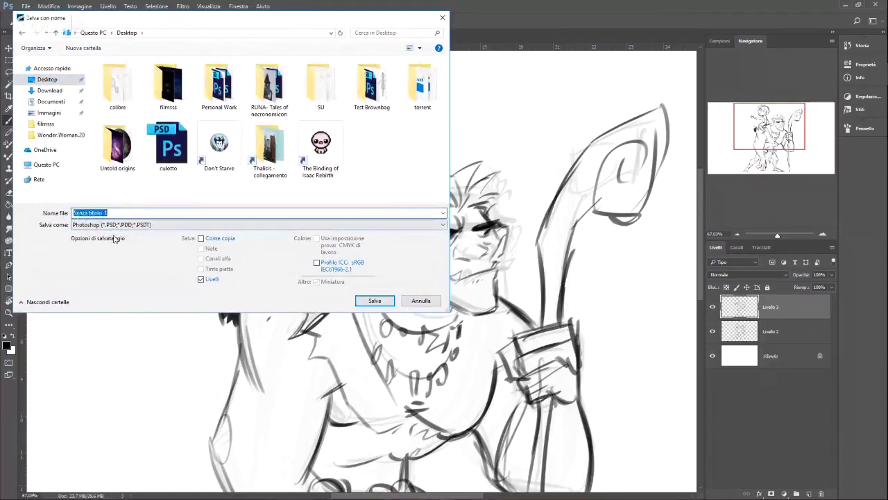
type("live")
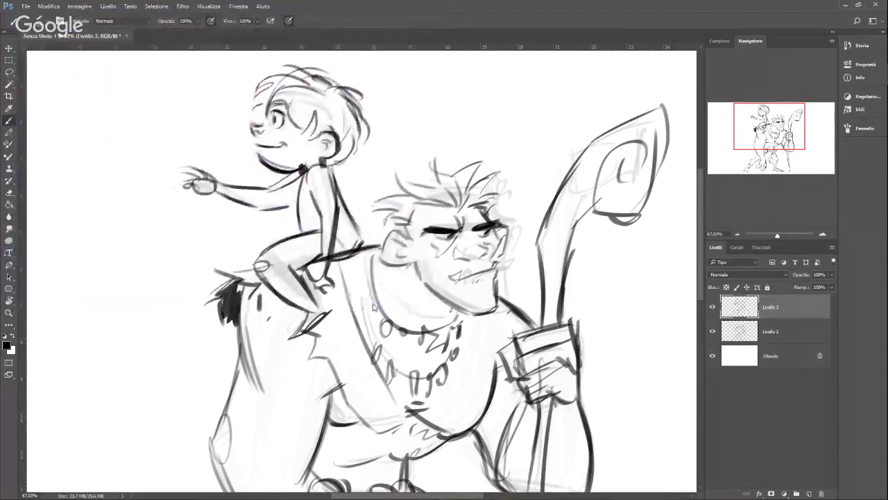
key("Return")
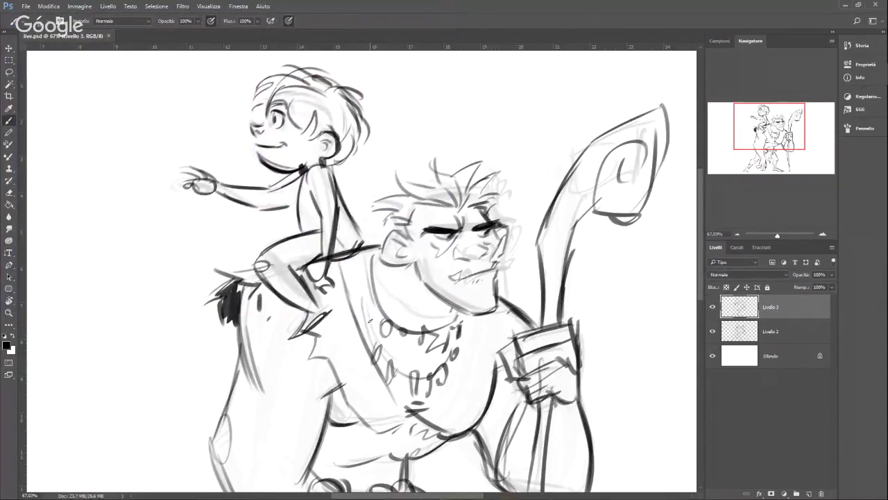
Step: Merge the Livello 3 and Livello 2 sketch layers into one layer
left_click_drag(776, 236, 775, 236)
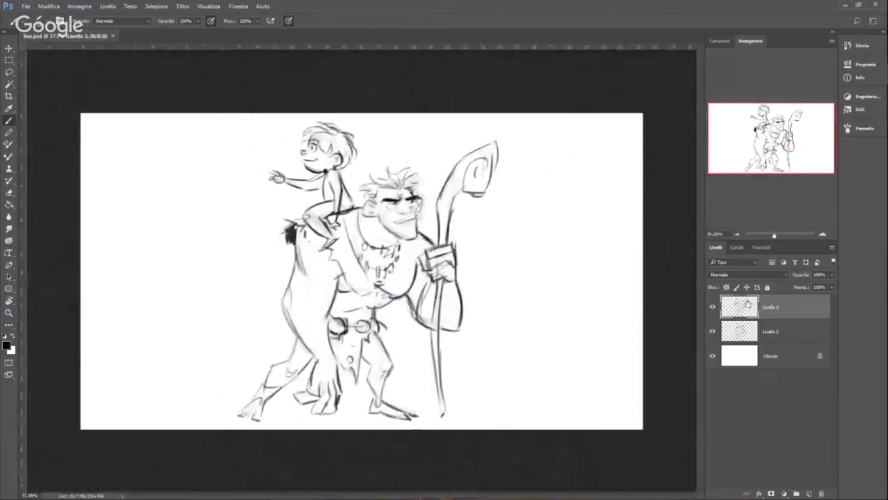
left_click(775, 330, "ctrl")
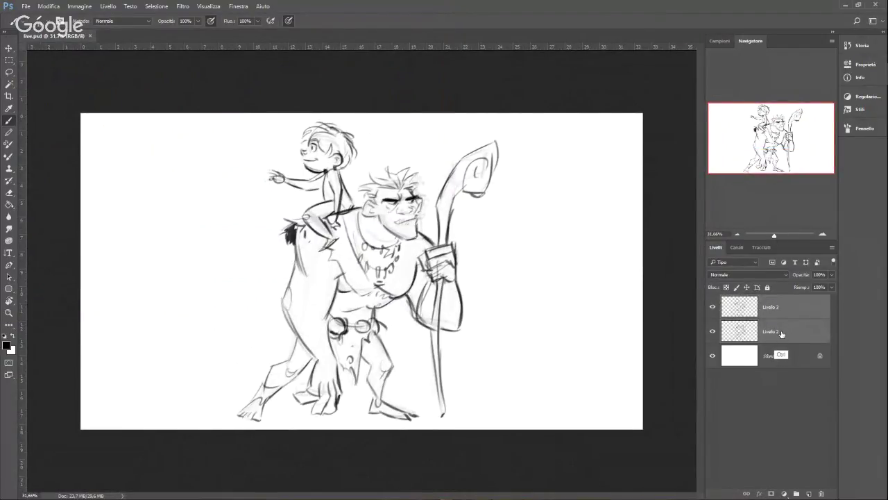
key("ctrl+e")
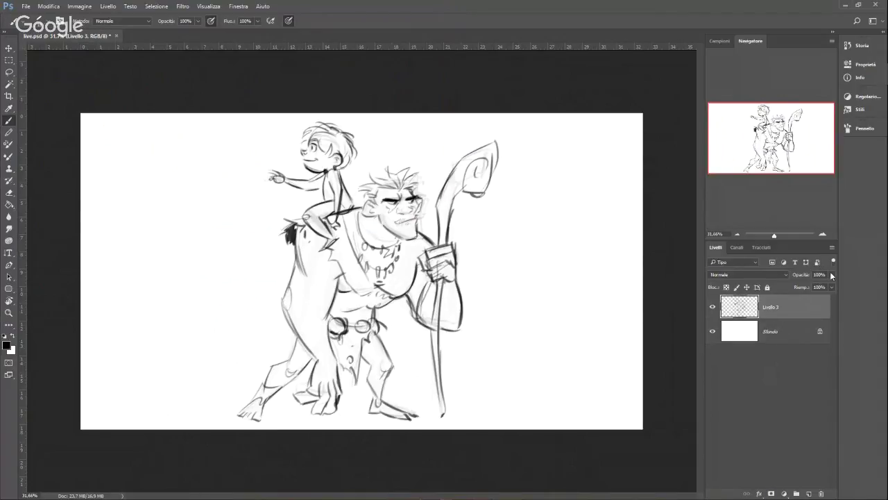
Step: Lower the merged sketch layer's opacity to about 17% and add a new empty layer above it
left_click_drag(831, 283, 795, 288)
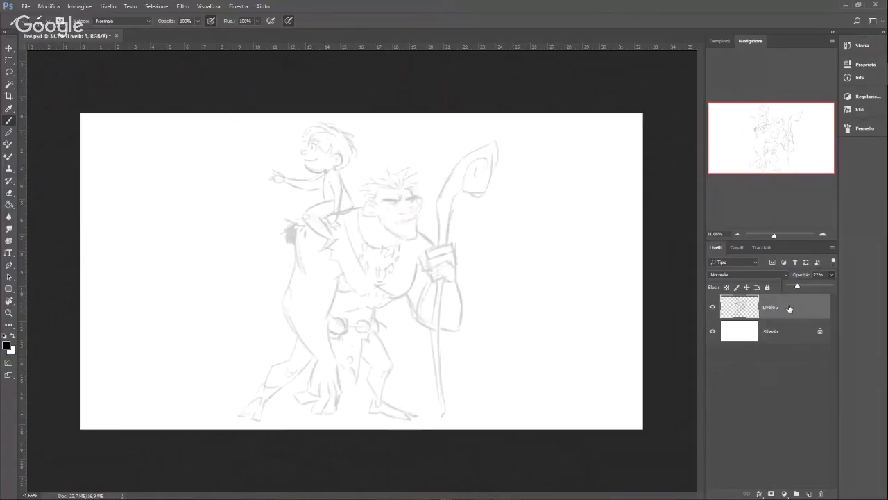
left_click_drag(795, 287, 793, 285)
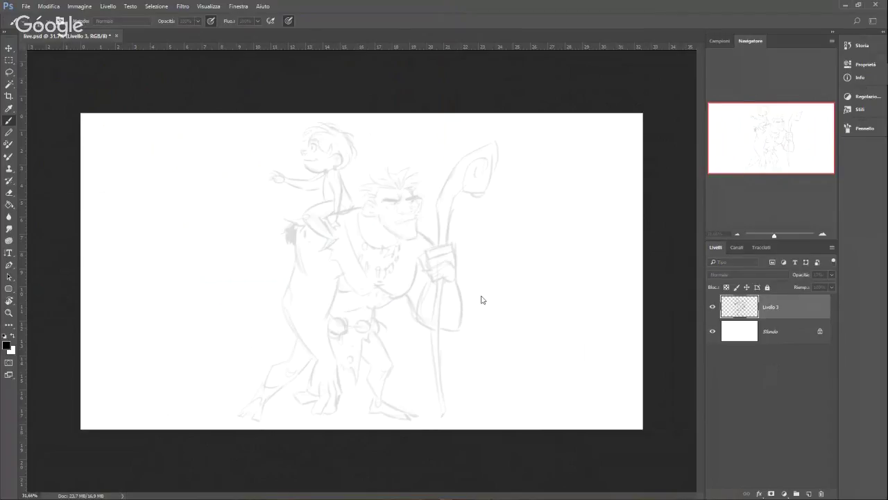
key("ctrl+shift+alt+n")
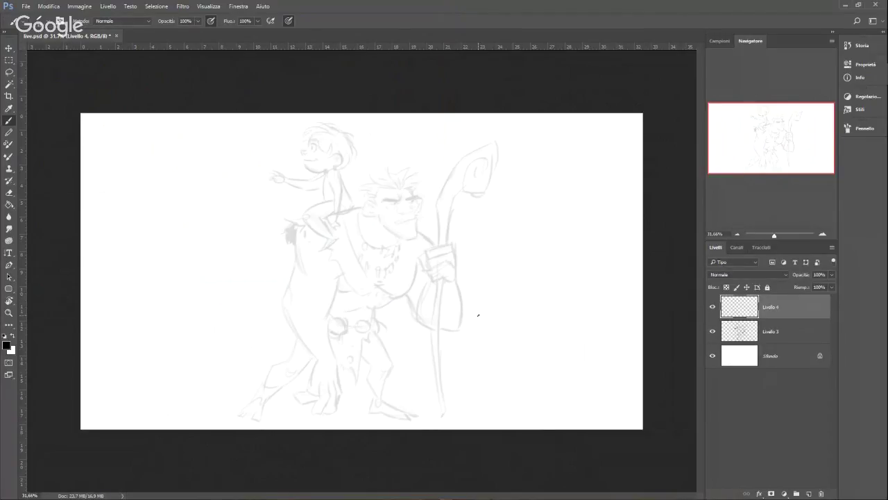
Step: Reduce the brush size and ink the brute's heavy eyebrows, frown creases and narrowed eyes over the faint sketch
left_click_drag(774, 235, 782, 235)
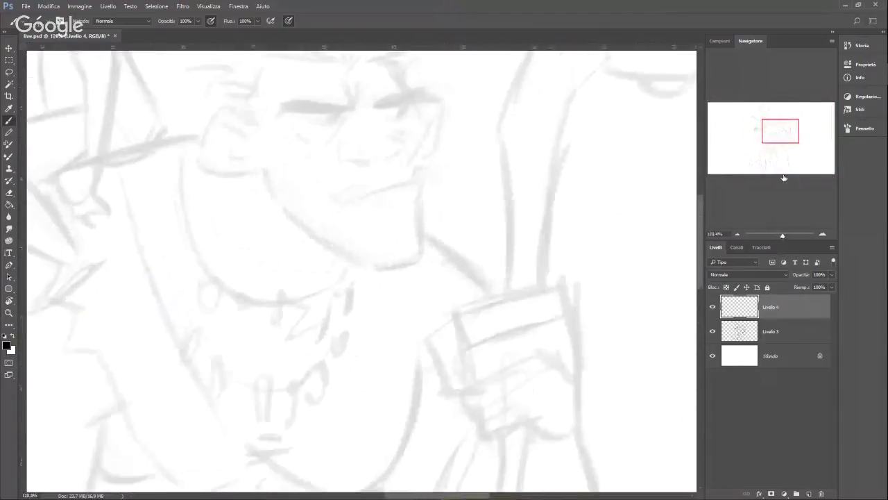
left_click_drag(780, 138, 764, 128)
right_click(330, 206)
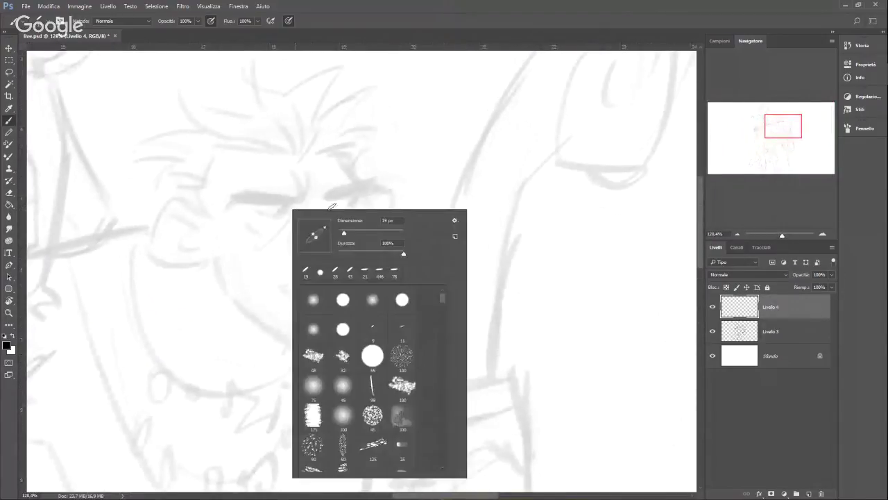
left_click_drag(340, 232, 324, 238)
mouse_move(224, 208)
left_mouse_down()
mouse_move(247, 197)
mouse_move(297, 201)
left_mouse_up()
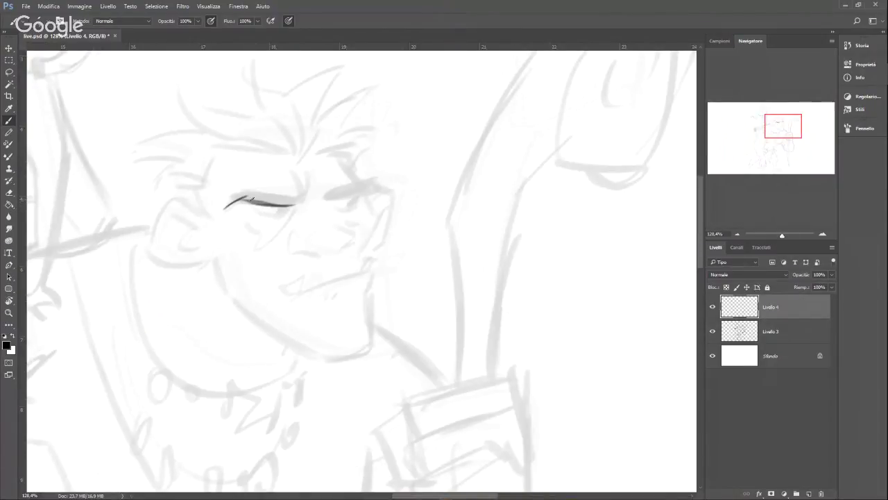
mouse_move(243, 196)
left_mouse_down()
mouse_move(301, 199)
mouse_move(296, 168)
left_mouse_up()
mouse_move(327, 200)
left_mouse_down()
mouse_move(329, 167)
mouse_move(372, 180)
mouse_move(373, 190)
left_mouse_up()
mouse_move(330, 201)
left_mouse_down()
mouse_move(376, 183)
mouse_move(375, 197)
mouse_move(367, 183)
mouse_move(382, 181)
mouse_move(339, 190)
mouse_move(374, 181)
mouse_move(353, 178)
mouse_move(374, 179)
mouse_move(334, 205)
mouse_move(358, 208)
left_mouse_up()
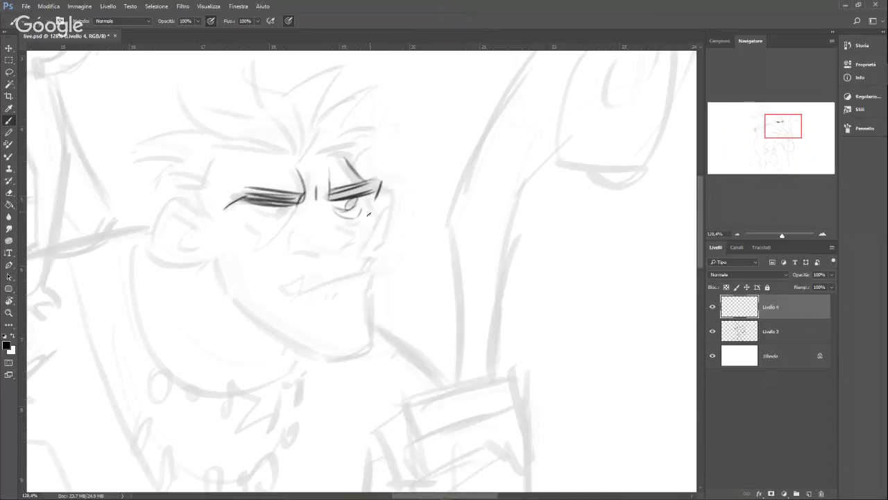
mouse_move(252, 208)
left_mouse_down()
mouse_move(272, 215)
mouse_move(291, 205)
left_mouse_up()
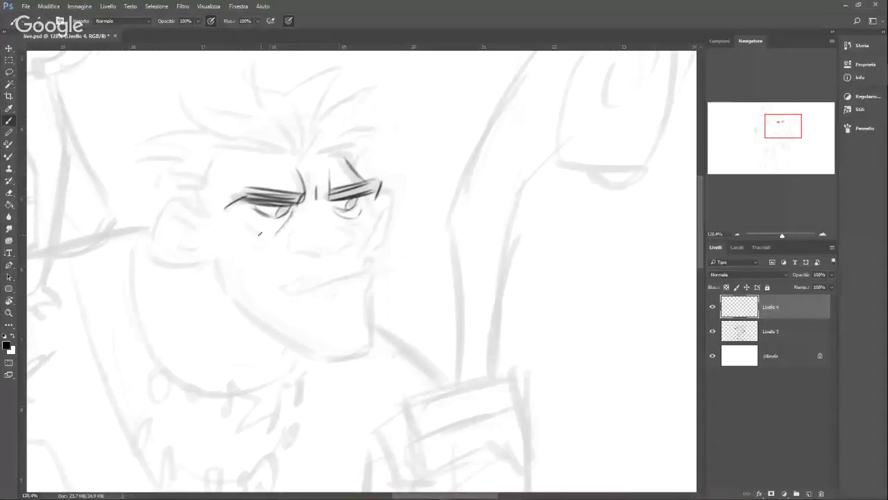
Step: Ink the brute's under-eye crease, broad nose, mouth with protruding teeth, and the chin and jawline
mouse_move(249, 226)
left_mouse_down()
mouse_move(319, 253)
mouse_move(343, 247)
left_mouse_up()
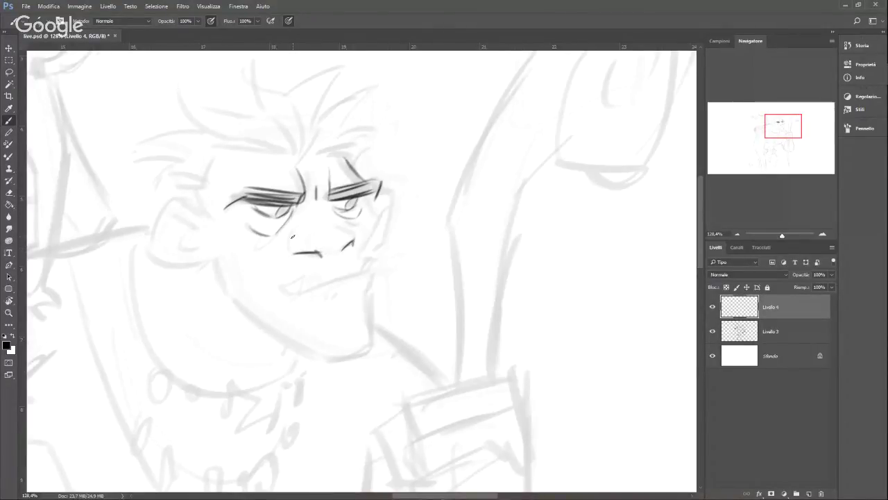
mouse_move(296, 229)
left_mouse_down()
mouse_move(289, 254)
mouse_move(303, 233)
mouse_move(354, 241)
left_mouse_up()
mouse_move(282, 296)
left_mouse_down()
mouse_move(379, 278)
mouse_move(372, 261)
mouse_move(381, 277)
mouse_move(286, 281)
mouse_move(281, 297)
mouse_move(338, 280)
mouse_move(337, 292)
mouse_move(372, 331)
mouse_move(365, 356)
mouse_move(356, 355)
left_mouse_up()
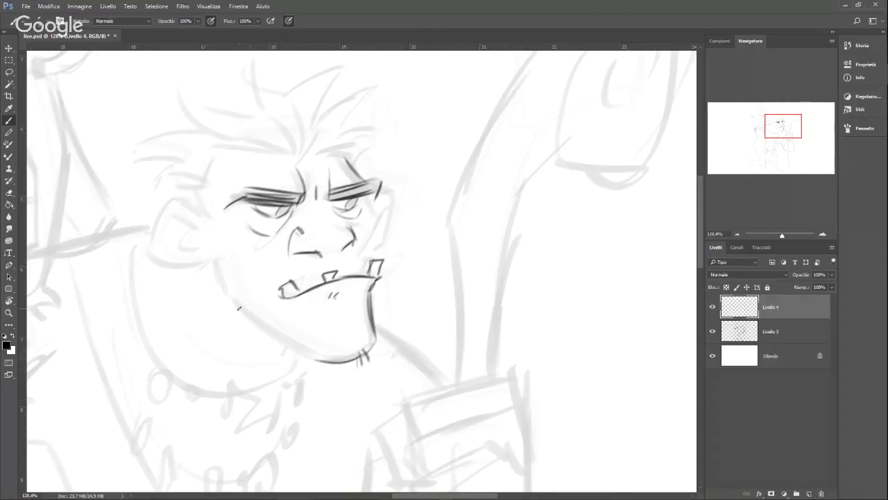
left_click_drag(231, 298, 302, 348)
left_click_drag(230, 297, 212, 255)
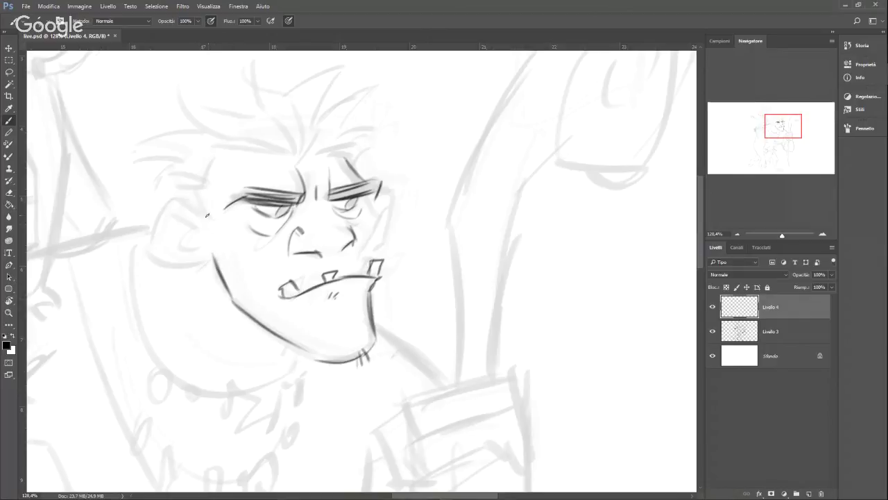
Step: Ink the brute's near ear with its inner folds and the short hair tufts above it
mouse_move(148, 250)
left_mouse_down()
mouse_move(164, 202)
mouse_move(203, 214)
left_mouse_up()
mouse_move(170, 216)
left_mouse_down()
mouse_move(208, 225)
mouse_move(193, 227)
mouse_move(201, 248)
left_mouse_up()
mouse_move(149, 243)
left_mouse_down()
mouse_move(175, 267)
mouse_move(163, 257)
mouse_move(213, 253)
left_mouse_up()
mouse_move(209, 217)
left_mouse_down()
mouse_move(199, 233)
mouse_move(214, 235)
left_mouse_up()
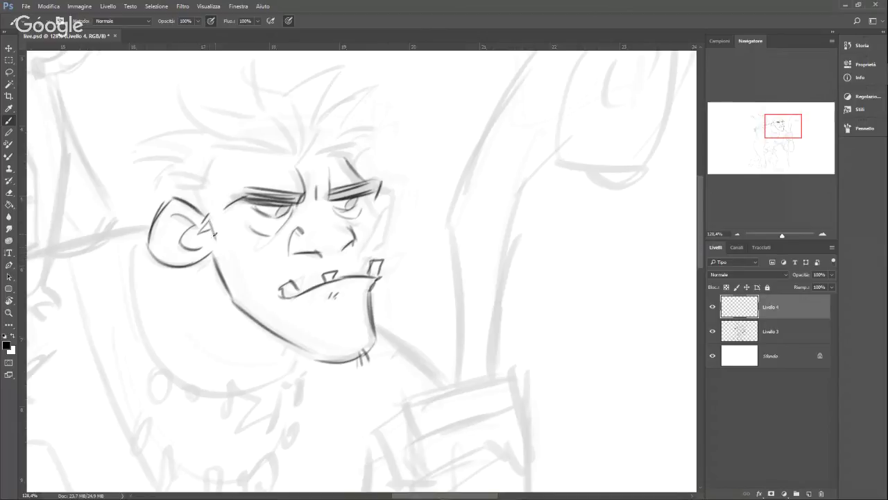
mouse_move(203, 192)
left_mouse_down()
mouse_move(208, 216)
mouse_move(205, 190)
mouse_move(154, 189)
mouse_move(180, 160)
mouse_move(206, 169)
mouse_move(202, 181)
left_mouse_up()
left_click_drag(176, 186, 204, 183)
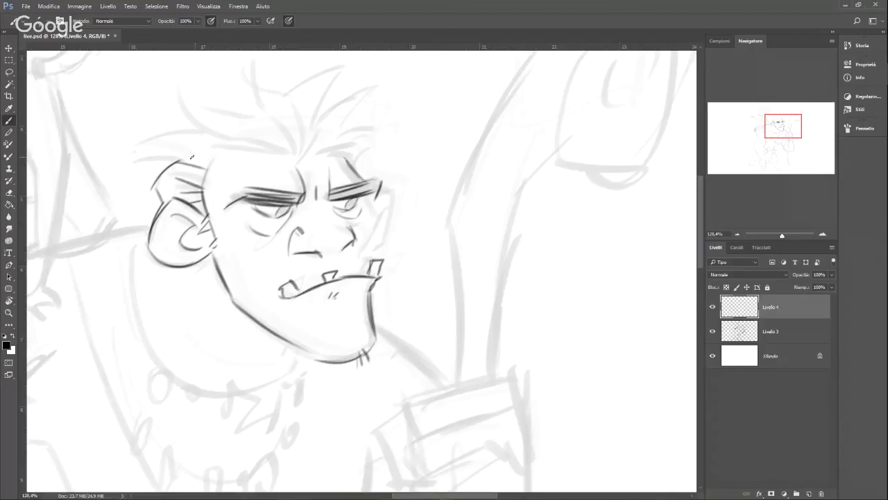
Step: Ink the swept-back hair locks along the back of the brute's head up to the first crown spikes
mouse_move(135, 166)
left_mouse_down()
mouse_move(206, 168)
mouse_move(146, 158)
mouse_move(215, 143)
left_mouse_up()
left_click_drag(139, 147, 229, 126)
mouse_move(182, 146)
left_mouse_down()
mouse_move(242, 141)
mouse_move(297, 157)
left_mouse_up()
left_click_drag(229, 144, 288, 157)
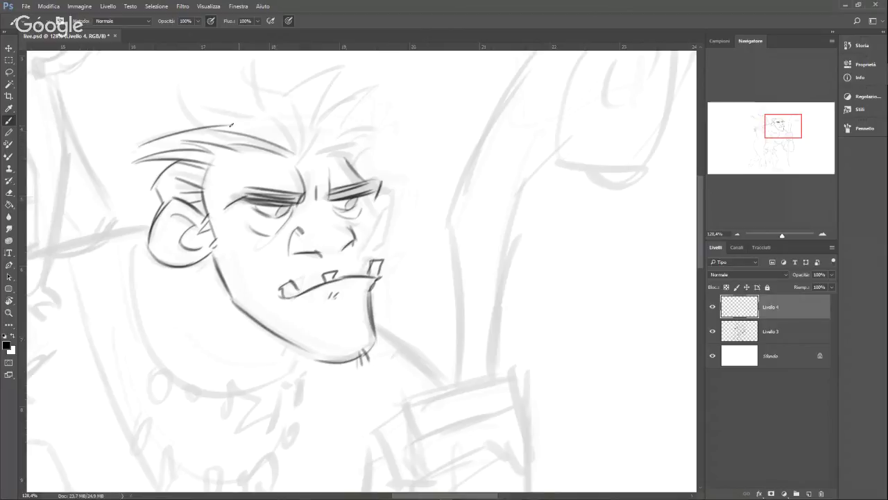
mouse_move(183, 91)
left_mouse_down()
mouse_move(241, 101)
mouse_move(307, 154)
left_mouse_up()
left_click_drag(218, 105, 286, 156)
mouse_move(255, 98)
left_mouse_down()
mouse_move(263, 70)
mouse_move(286, 89)
left_mouse_up()
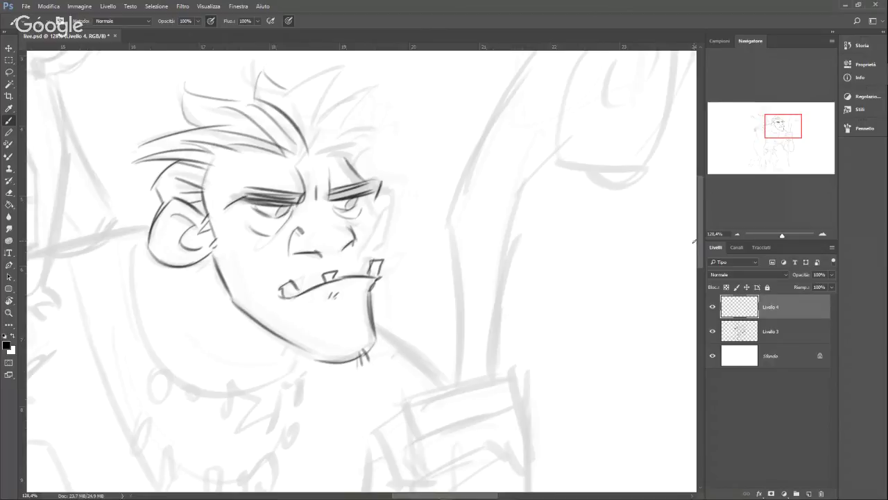
Step: Ink the remaining spiky hair locks on the brute's crown and above the far temple
scroll(699, 254, "up", 2)
mouse_move(286, 133)
left_mouse_down()
mouse_move(297, 98)
mouse_move(318, 154)
mouse_move(309, 194)
mouse_move(337, 107)
mouse_move(324, 179)
left_mouse_up()
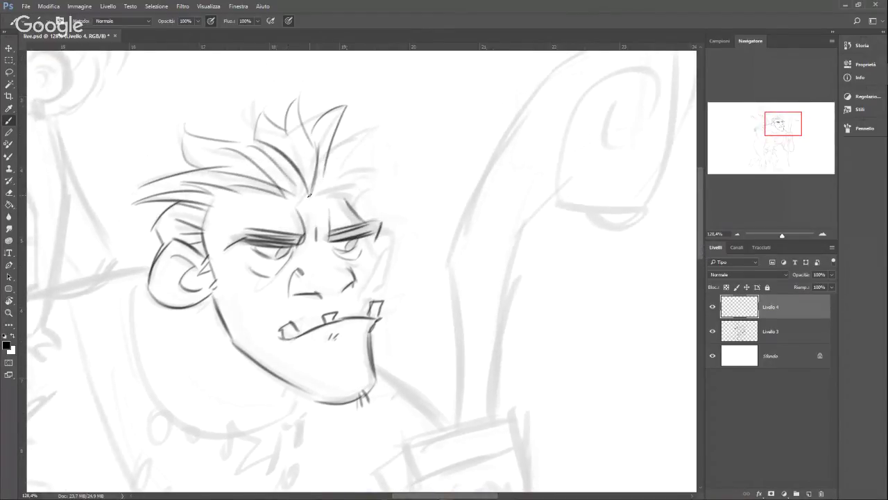
mouse_move(349, 145)
left_mouse_down()
mouse_move(320, 195)
mouse_move(363, 181)
mouse_move(371, 197)
mouse_move(357, 213)
left_mouse_up()
left_click_drag(369, 173, 318, 195)
mouse_move(365, 137)
left_mouse_down()
mouse_move(315, 184)
mouse_move(379, 118)
left_mouse_up()
left_click_drag(378, 168, 361, 198)
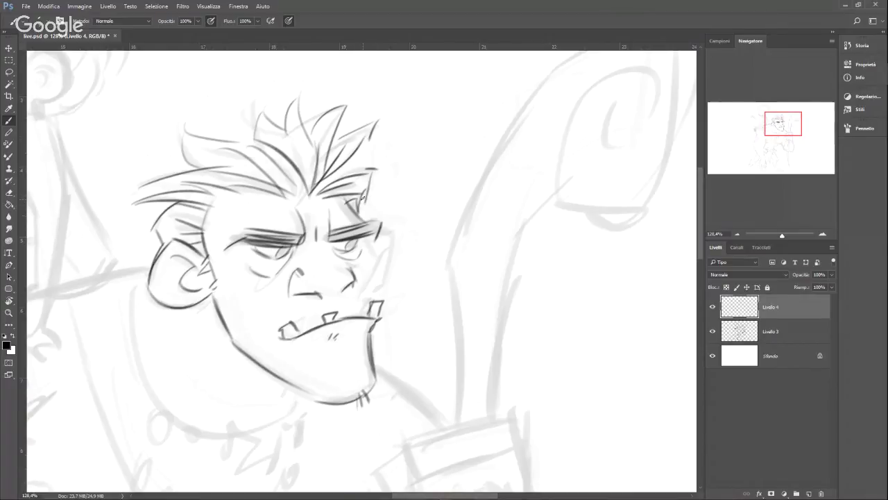
Step: Ink the brute's far ear, thicken the back of the jawline and add short stubble ticks along the jaw
mouse_move(378, 234)
left_mouse_down()
mouse_move(367, 304)
mouse_move(385, 231)
mouse_move(379, 291)
left_mouse_up()
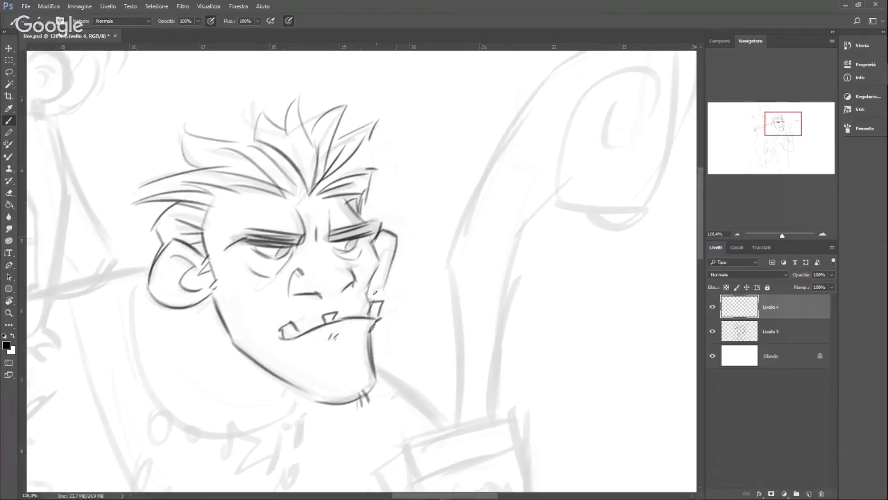
mouse_move(383, 255)
left_mouse_down()
mouse_move(378, 241)
mouse_move(388, 252)
mouse_move(375, 285)
left_mouse_up()
left_click_drag(213, 284, 236, 344)
left_click_drag(223, 333, 232, 338)
left_click_drag(229, 337, 262, 372)
left_click_drag(268, 367, 270, 376)
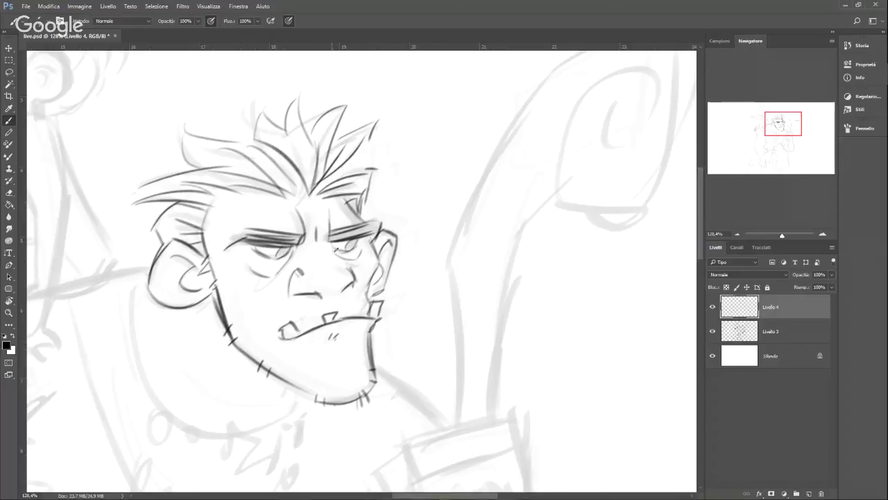
Step: Darken the brute's eyes and nostrils, hatch the shadow under the nose and reinforce the far side of the face
left_click_drag(330, 243, 358, 250)
left_click_drag(271, 256, 285, 254)
left_click_drag(354, 276, 345, 286)
mouse_move(291, 295)
left_mouse_down()
mouse_move(340, 299)
mouse_move(324, 299)
left_mouse_up()
mouse_move(341, 287)
left_mouse_down()
mouse_move(331, 299)
mouse_move(366, 285)
mouse_move(377, 265)
mouse_move(382, 225)
mouse_move(365, 221)
mouse_move(381, 220)
mouse_move(365, 214)
left_mouse_up()
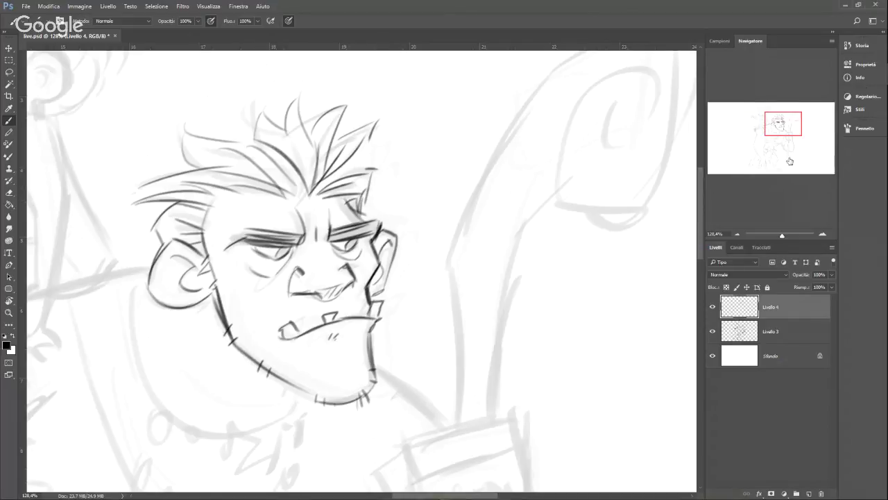
Step: Ink the neck line below the brute's jaw and thicken the outlines of both ears
left_click_drag(783, 135, 778, 138)
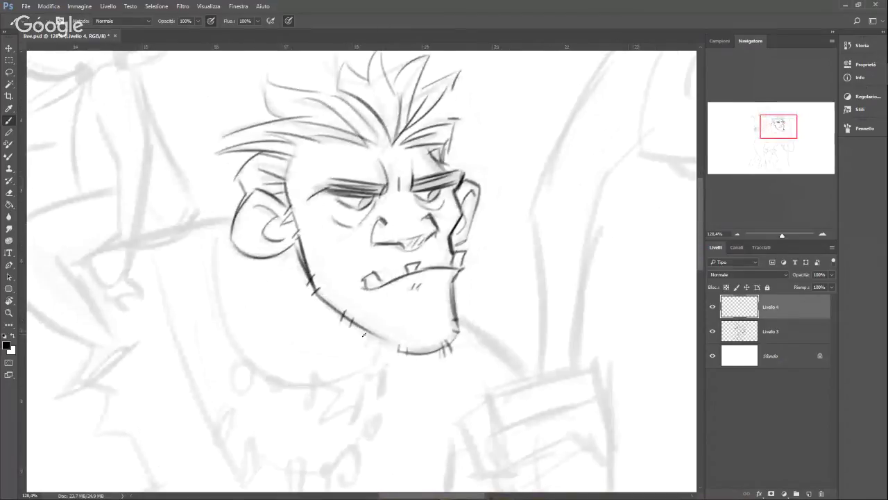
mouse_move(370, 341)
left_mouse_down()
mouse_move(347, 385)
mouse_move(350, 378)
left_mouse_up()
left_click_drag(782, 237, 780, 237)
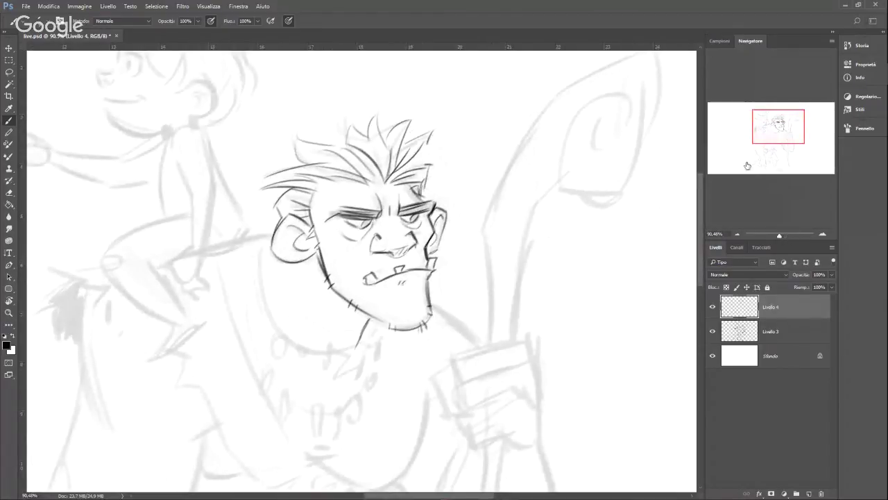
left_click_drag(769, 138, 763, 144)
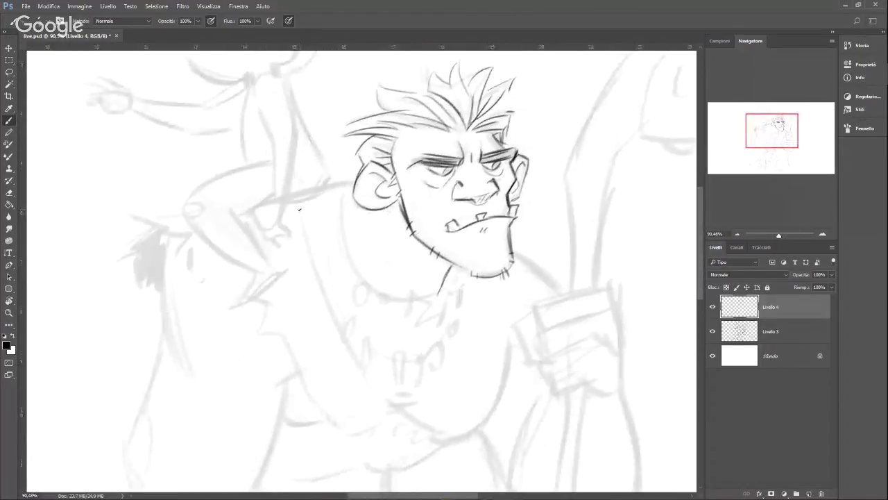
mouse_move(383, 179)
left_mouse_down()
mouse_move(377, 192)
mouse_move(390, 167)
left_mouse_up()
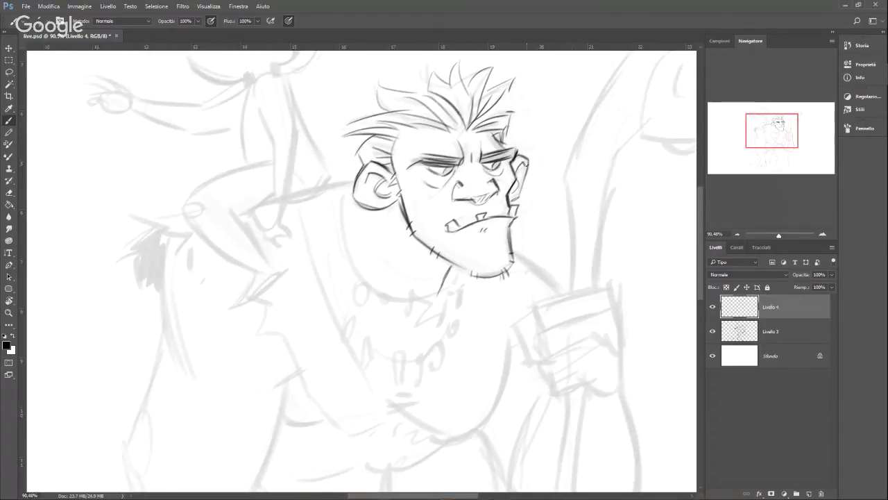
left_click_drag(525, 155, 520, 193)
Step: Add extra strands and darker accents inside the brute's hair from the temple across the front spikes
left_click_drag(390, 144, 400, 133)
left_click_drag(408, 76, 454, 125)
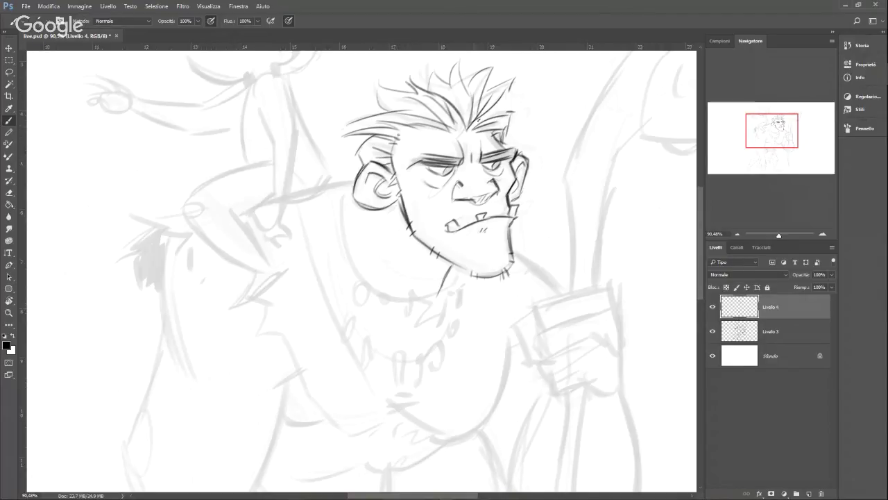
left_click_drag(449, 80, 466, 126)
left_click_drag(508, 98, 479, 124)
left_click_drag(516, 95, 496, 116)
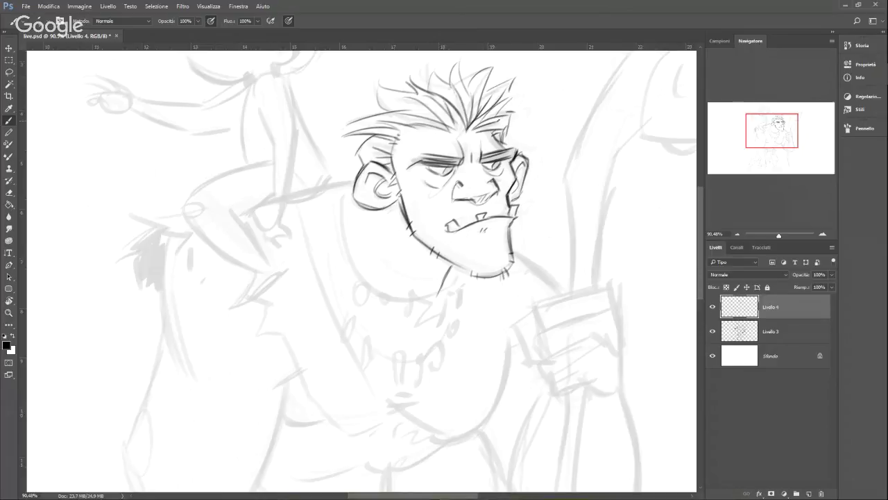
Step: Thicken the outer contours of the brute's hair from behind the ear up to the crown
left_click_drag(363, 144, 348, 170)
left_click_drag(371, 138, 350, 156)
left_click_drag(383, 131, 345, 133)
left_click_drag(400, 115, 352, 121)
left_click_drag(411, 108, 375, 113)
mouse_move(443, 106)
left_mouse_down()
mouse_move(407, 125)
mouse_move(375, 88)
left_mouse_up()
mouse_move(425, 97)
left_mouse_down()
mouse_move(411, 88)
mouse_move(428, 68)
mouse_move(455, 81)
left_mouse_up()
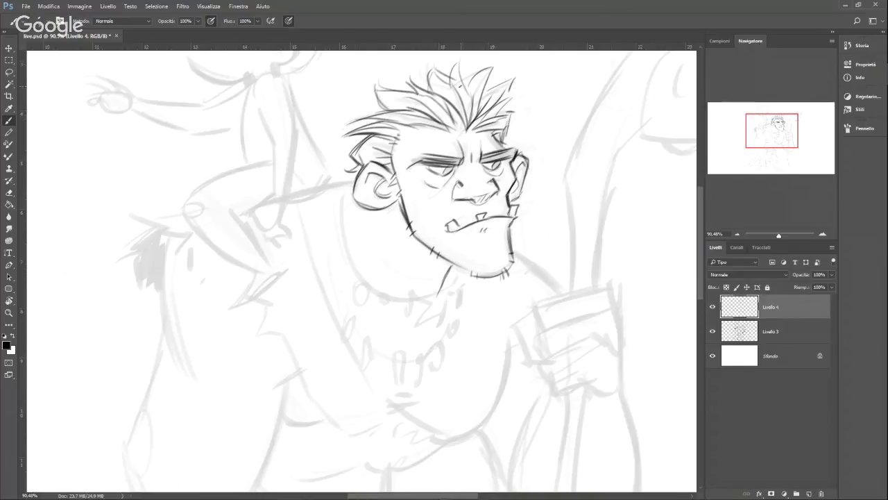
left_click_drag(469, 113, 457, 85)
Step: Ink the brute's far shoulder line and the boy's seat, back and straight supporting arm
left_click_drag(765, 138, 761, 142)
left_click_drag(555, 212, 609, 255)
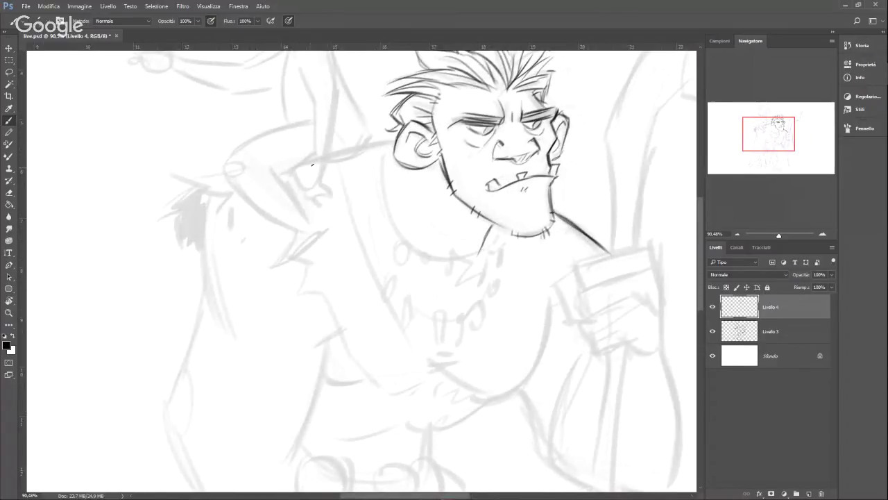
mouse_move(364, 150)
left_mouse_down()
mouse_move(326, 167)
mouse_move(370, 143)
left_mouse_up()
left_click_drag(703, 209, 700, 182)
mouse_move(373, 227)
left_mouse_down()
mouse_move(349, 192)
mouse_move(333, 134)
mouse_move(307, 125)
left_mouse_up()
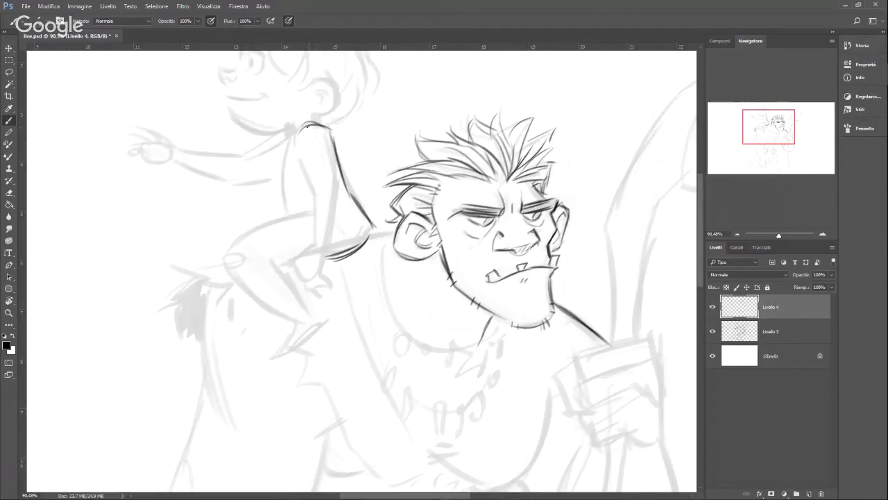
left_click_drag(327, 129, 342, 186)
mouse_move(333, 145)
left_mouse_down()
mouse_move(344, 192)
mouse_move(329, 265)
left_mouse_up()
mouse_move(312, 194)
left_mouse_down()
mouse_move(316, 256)
mouse_move(300, 155)
mouse_move(315, 197)
left_mouse_up()
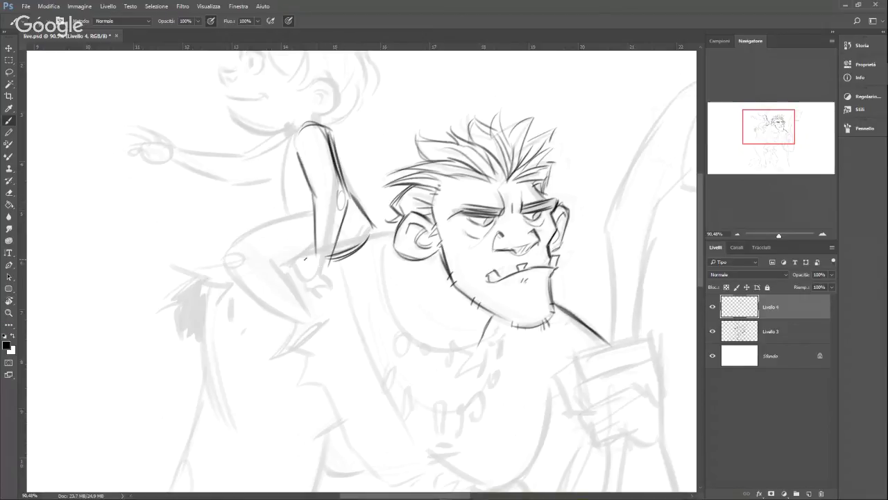
Step: Ink the wrist and spread fingers of the boy's supporting hand
mouse_move(314, 253)
left_mouse_down()
mouse_move(292, 267)
mouse_move(322, 283)
left_mouse_up()
left_click_drag(331, 263, 317, 284)
mouse_move(317, 283)
left_mouse_down()
mouse_move(316, 302)
mouse_move(293, 286)
mouse_move(315, 280)
left_mouse_up()
mouse_move(331, 244)
left_mouse_down()
mouse_move(329, 271)
mouse_move(290, 268)
mouse_move(304, 262)
left_mouse_up()
left_click_drag(315, 224, 315, 258)
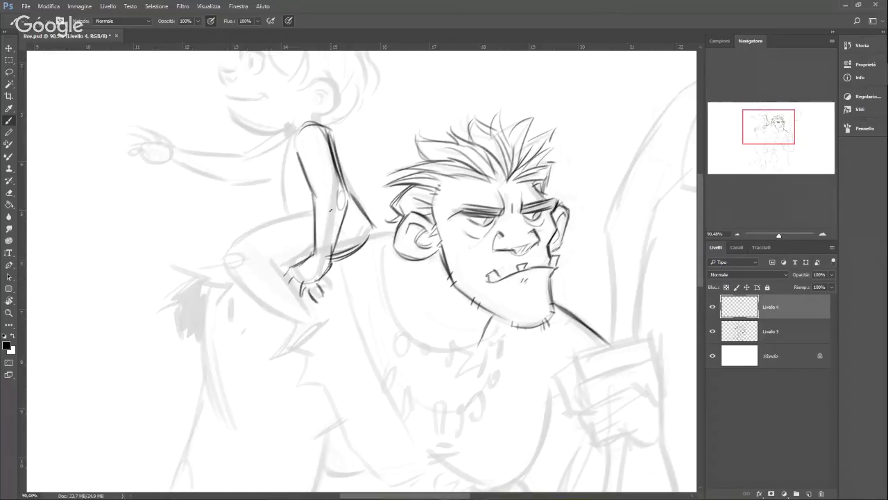
Step: Ink the boy's ragged loincloth edge, chest and outstretched arm, plus the brute's shoulder line behind the ear
mouse_move(261, 217)
left_mouse_down()
mouse_move(287, 226)
mouse_move(292, 262)
left_mouse_up()
left_click_drag(286, 208, 284, 154)
left_click_drag(281, 189, 295, 139)
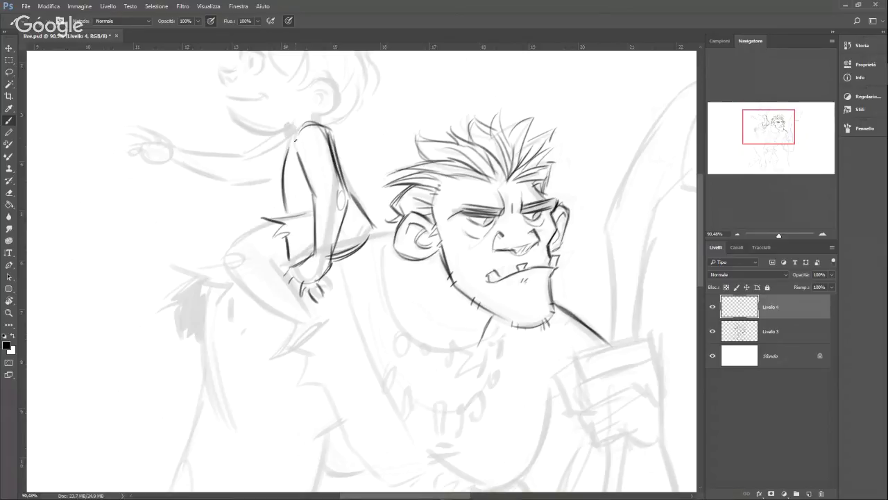
mouse_move(340, 168)
left_mouse_down()
mouse_move(372, 237)
mouse_move(394, 232)
left_mouse_up()
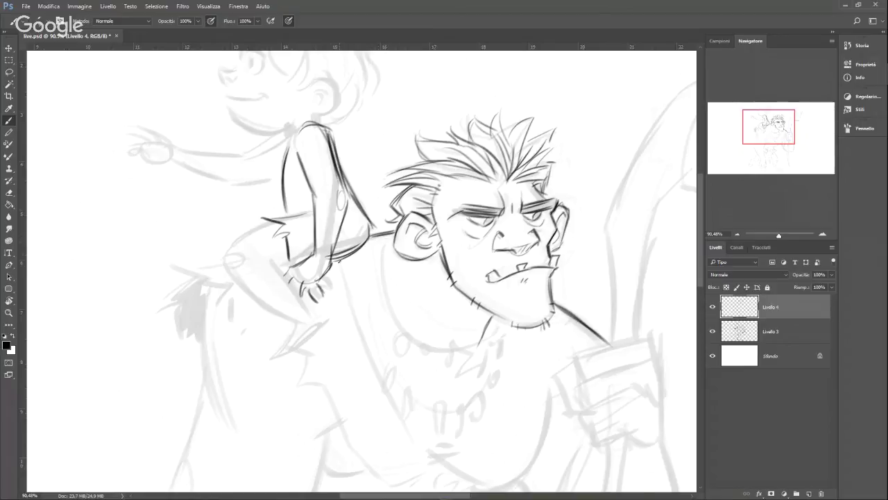
left_click_drag(285, 146, 257, 153)
mouse_move(276, 181)
left_mouse_down()
mouse_move(201, 154)
mouse_move(250, 156)
mouse_move(237, 182)
mouse_move(258, 182)
left_mouse_up()
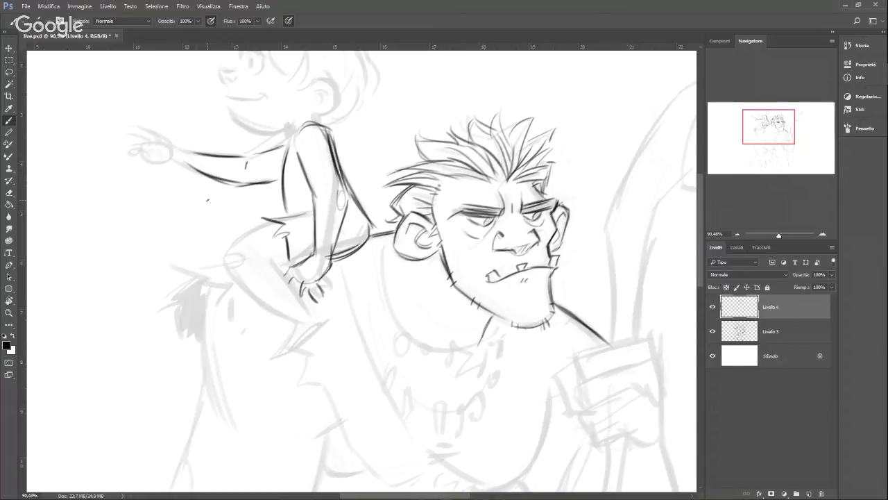
Step: Ink the boy's bent leg with its knee, ankle and toes
left_click_drag(226, 254, 271, 219)
mouse_move(232, 256)
left_mouse_down()
mouse_move(237, 278)
mouse_move(287, 317)
left_mouse_up()
mouse_move(297, 284)
left_mouse_down()
mouse_move(272, 261)
mouse_move(310, 317)
mouse_move(297, 324)
mouse_move(328, 326)
mouse_move(319, 340)
mouse_move(276, 356)
mouse_move(301, 363)
mouse_move(285, 365)
left_mouse_up()
mouse_move(295, 356)
left_mouse_down()
mouse_move(291, 365)
mouse_move(306, 375)
mouse_move(300, 371)
left_mouse_up()
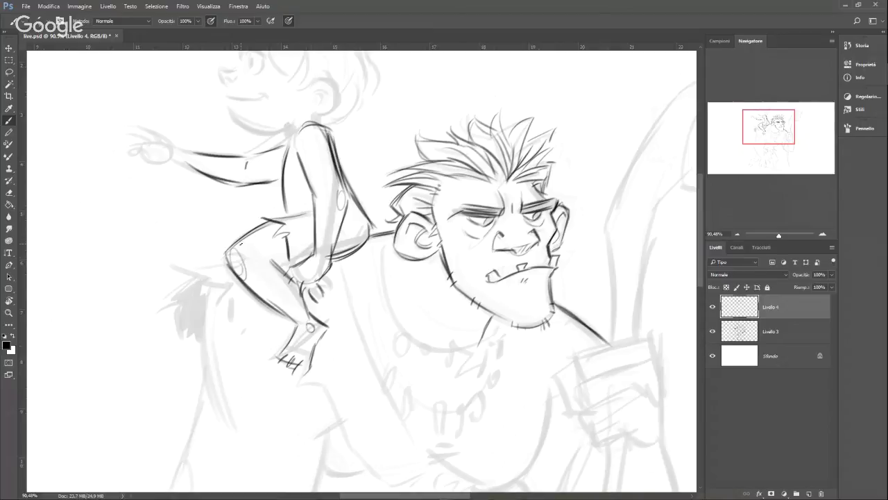
Step: Ink the jagged fur edge beneath the boy's leg and continue the garment's contour below his foot
mouse_move(170, 266)
left_mouse_down()
mouse_move(213, 268)
mouse_move(212, 279)
mouse_move(188, 289)
mouse_move(223, 292)
mouse_move(208, 304)
mouse_move(235, 314)
left_mouse_up()
mouse_move(226, 316)
left_mouse_down()
mouse_move(267, 326)
mouse_move(243, 331)
mouse_move(266, 354)
left_mouse_up()
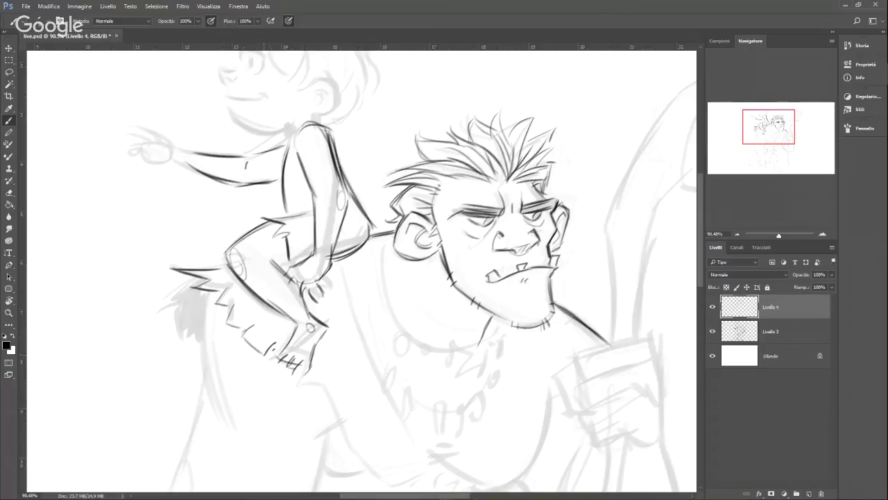
mouse_move(311, 373)
left_mouse_down()
mouse_move(338, 405)
mouse_move(341, 436)
left_mouse_up()
Step: Ink the brute's long chest curve, the garment's jagged lower edge and the bent elbow of the staff arm
left_click_drag(779, 237, 775, 237)
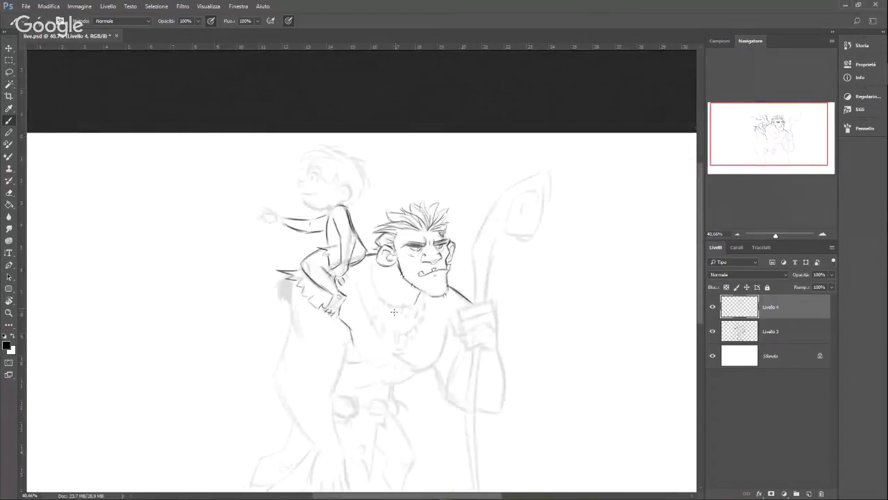
right_click(377, 273)
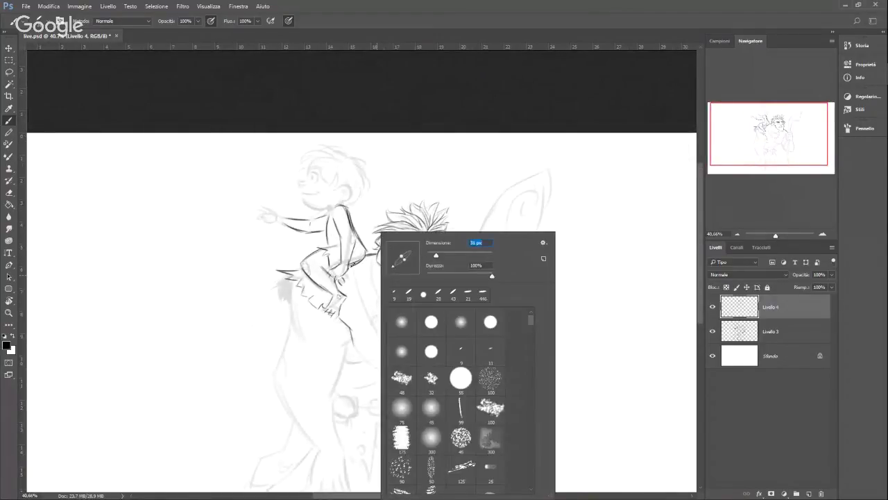
mouse_move(354, 265)
left_mouse_down()
mouse_move(383, 344)
mouse_move(375, 337)
mouse_move(429, 367)
left_mouse_up()
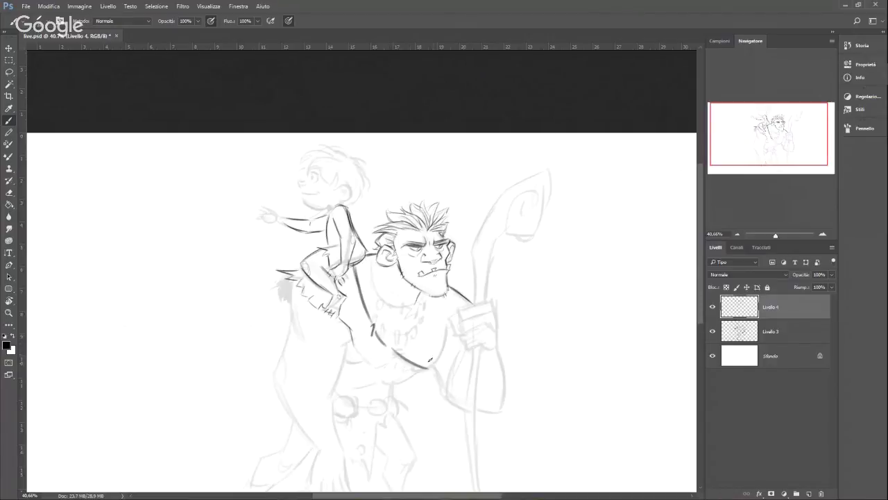
mouse_move(360, 351)
left_mouse_down()
mouse_move(403, 372)
mouse_move(382, 371)
mouse_move(415, 378)
mouse_move(433, 366)
mouse_move(422, 376)
mouse_move(448, 333)
mouse_move(437, 371)
mouse_move(448, 396)
mouse_move(469, 410)
mouse_move(506, 411)
mouse_move(496, 352)
mouse_move(505, 393)
left_mouse_up()
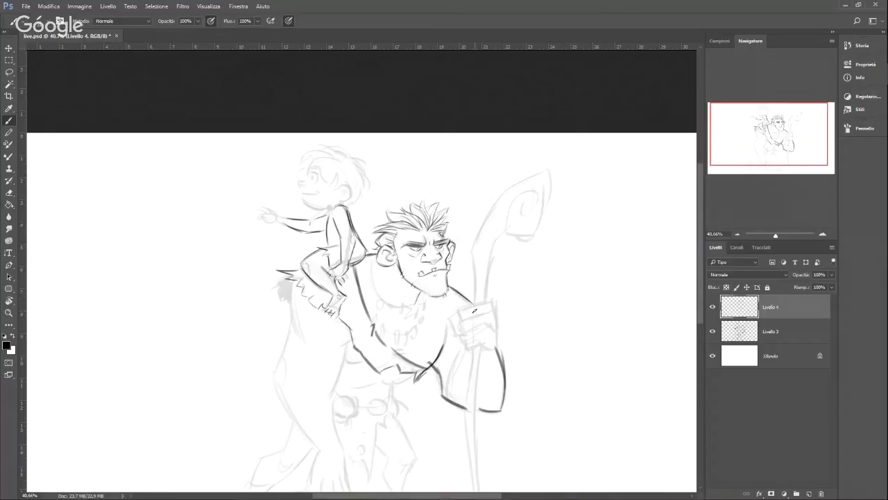
Step: Ink the brute's fist gripping the staff, with its outer edge, curled fingers and the thumb side of the hand
left_click_drag(776, 236, 778, 236)
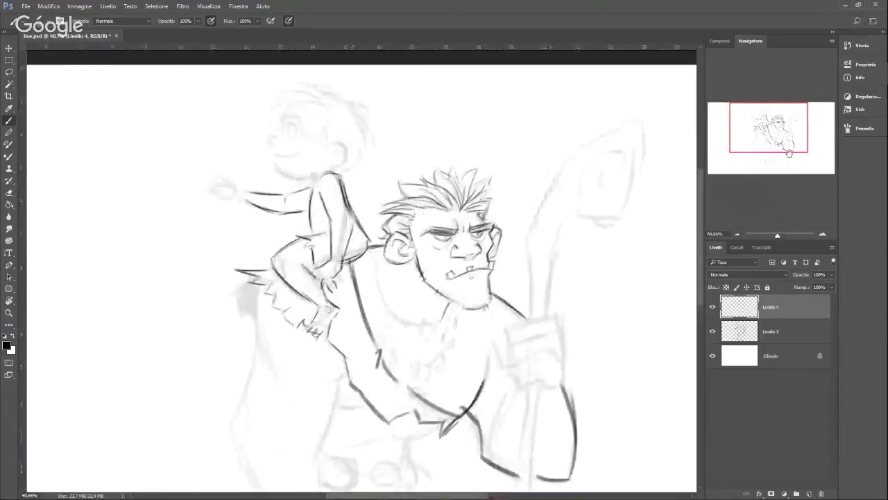
left_click_drag(790, 153, 801, 166)
left_click_drag(484, 266, 484, 198)
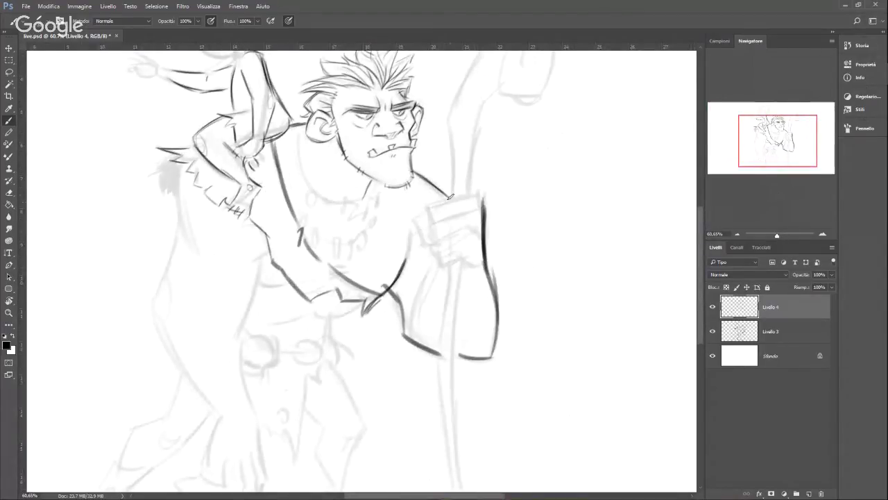
mouse_move(428, 201)
left_mouse_down()
mouse_move(484, 193)
mouse_move(484, 207)
mouse_move(428, 211)
mouse_move(429, 230)
mouse_move(474, 221)
left_mouse_up()
mouse_move(426, 233)
left_mouse_down()
mouse_move(436, 249)
mouse_move(469, 237)
mouse_move(437, 260)
mouse_move(447, 272)
mouse_move(475, 257)
mouse_move(473, 277)
mouse_move(486, 272)
left_mouse_up()
left_click_drag(479, 229, 486, 273)
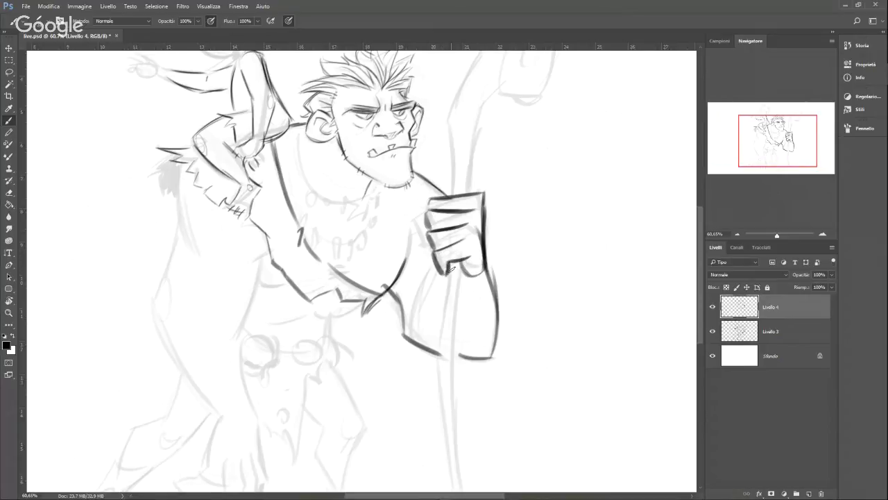
mouse_move(428, 202)
left_mouse_down()
mouse_move(409, 214)
mouse_move(427, 245)
left_mouse_up()
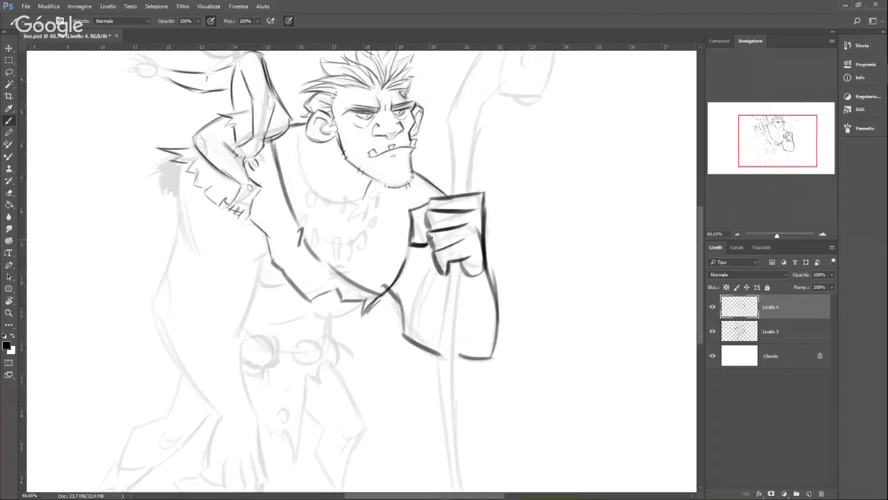
Step: Ink the staff arm's inner line and both edges of the shaft from fist to lower tip, and save the file
left_click_drag(435, 261, 415, 298)
mouse_move(447, 271)
left_mouse_down()
mouse_move(446, 318)
mouse_move(458, 309)
mouse_move(452, 357)
left_mouse_up()
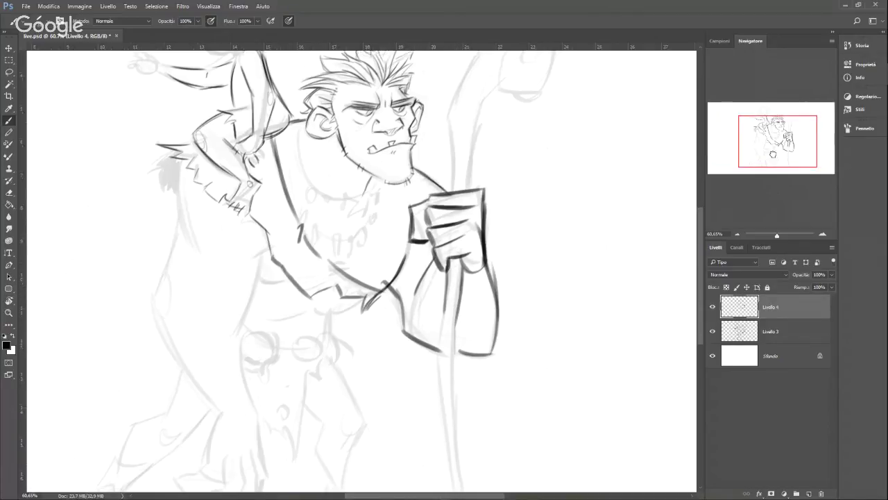
left_click_drag(763, 148, 768, 156)
mouse_move(399, 260)
left_mouse_down()
mouse_move(392, 316)
mouse_move(404, 398)
left_mouse_up()
left_click_drag(397, 325, 419, 469)
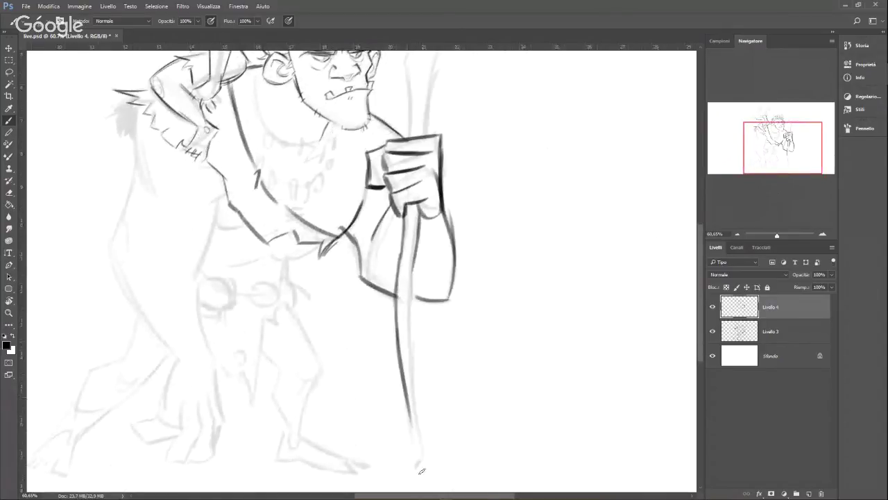
left_click_drag(412, 268, 422, 456)
mouse_move(413, 392)
left_mouse_down()
mouse_move(426, 465)
mouse_move(417, 469)
left_mouse_up()
left_click_drag(418, 470, 402, 378)
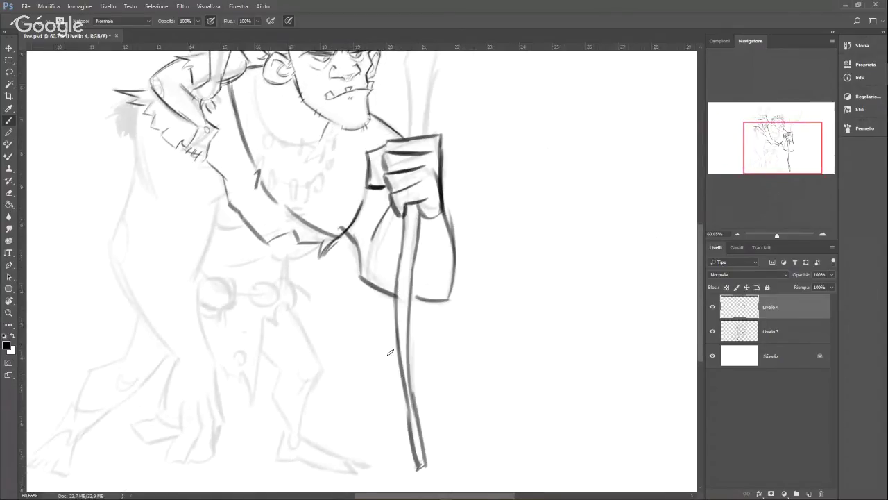
key("ctrl+s")
Step: Ink the staff's curled head above the fist with its spiral, darkened tip and small wood marks
left_click_drag(701, 239, 702, 200)
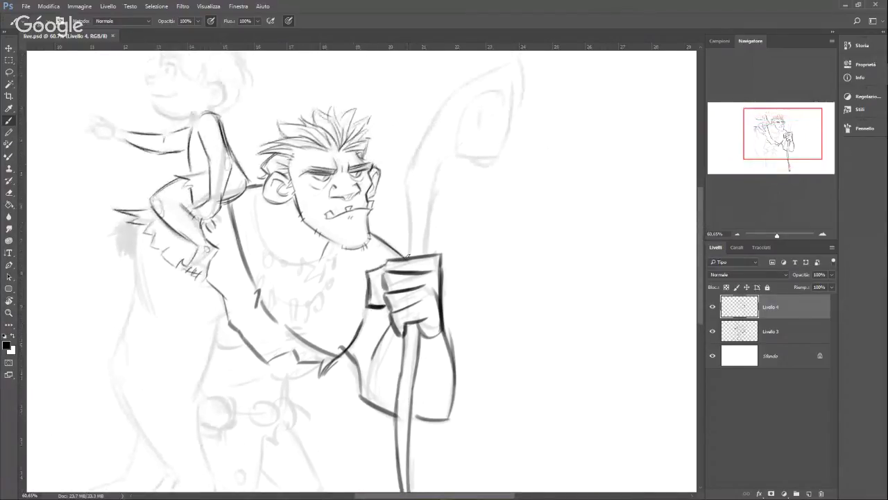
mouse_move(407, 257)
left_mouse_down()
mouse_move(398, 155)
mouse_move(440, 91)
mouse_move(535, 70)
mouse_move(508, 151)
mouse_move(461, 160)
mouse_move(485, 92)
mouse_move(484, 130)
left_mouse_up()
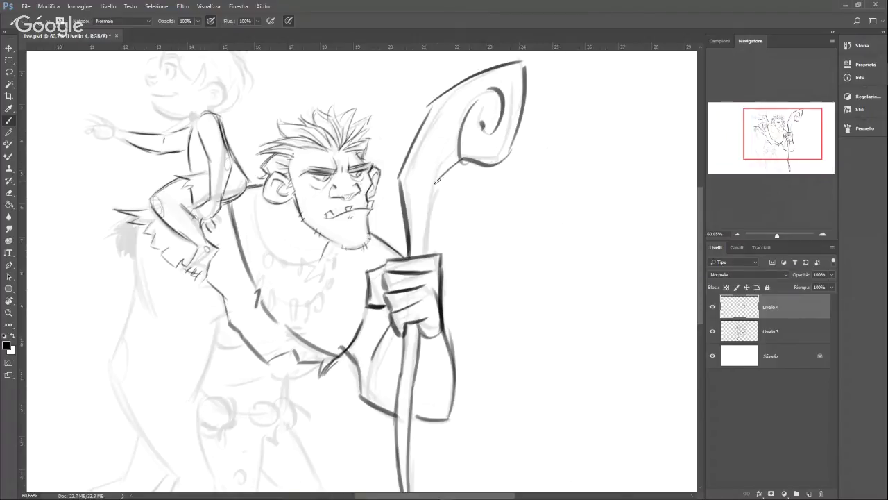
left_click_drag(445, 169, 421, 255)
mouse_move(400, 177)
left_mouse_down()
mouse_move(424, 142)
mouse_move(442, 169)
left_mouse_up()
left_click_drag(442, 121, 447, 125)
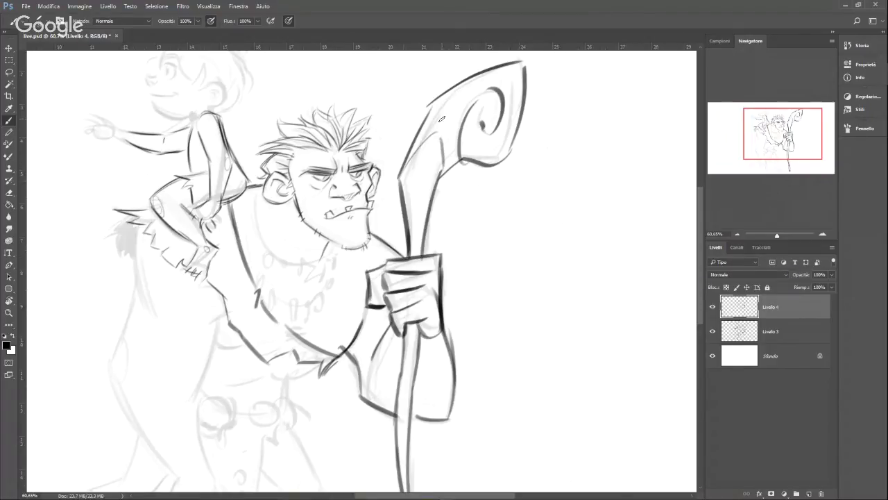
left_click(450, 106)
mouse_move(522, 65)
left_mouse_down()
mouse_move(436, 102)
mouse_move(403, 180)
mouse_move(464, 163)
mouse_move(501, 172)
mouse_move(519, 114)
mouse_move(484, 133)
mouse_move(491, 119)
left_mouse_up()
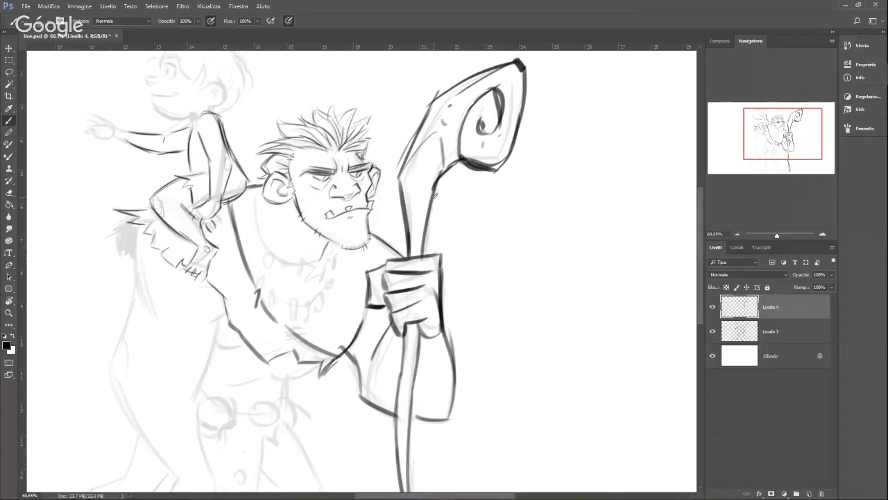
Step: Thicken the shaft's edge between the staff head and the fist, and add short wood marks just below the fist
left_click_drag(438, 182, 425, 259)
left_click_drag(431, 208, 427, 232)
mouse_move(407, 333)
left_mouse_down()
mouse_move(419, 324)
mouse_move(419, 333)
left_mouse_up()
left_click_drag(407, 342, 416, 342)
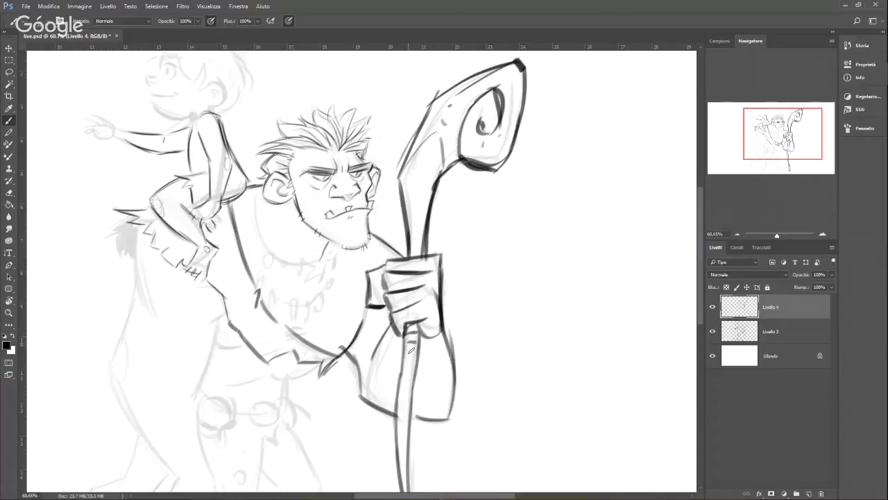
left_click(409, 354)
Step: Thicken the staff arm's elbow contour and ink the belly, waist and side fold lines under the garment
left_click_drag(784, 147, 774, 161)
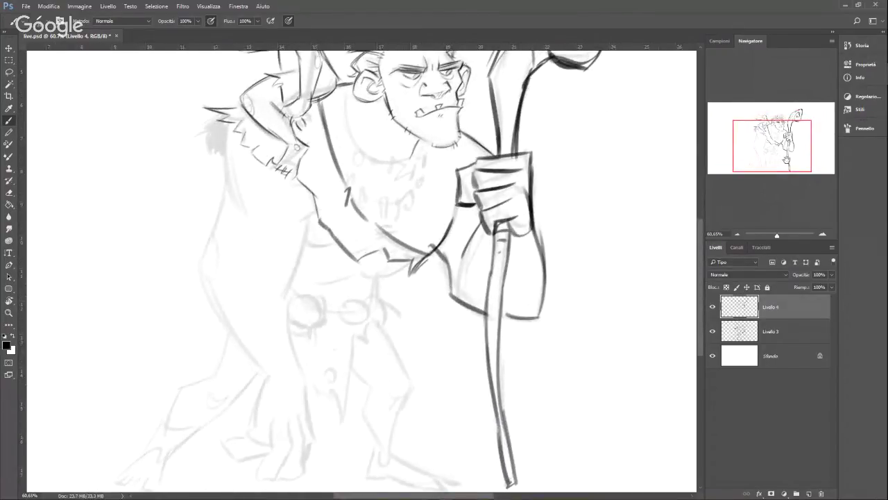
mouse_move(449, 267)
left_mouse_down()
mouse_move(455, 303)
mouse_move(516, 321)
mouse_move(538, 249)
left_mouse_up()
mouse_move(540, 294)
left_mouse_down()
mouse_move(525, 309)
mouse_move(530, 285)
left_mouse_up()
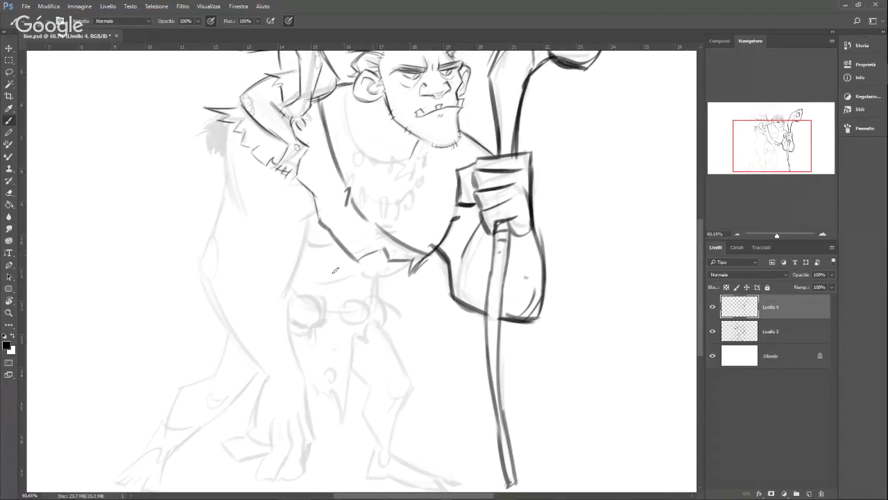
mouse_move(318, 284)
left_mouse_down()
mouse_move(408, 263)
mouse_move(376, 281)
mouse_move(376, 297)
left_mouse_up()
left_click_drag(306, 248, 331, 245)
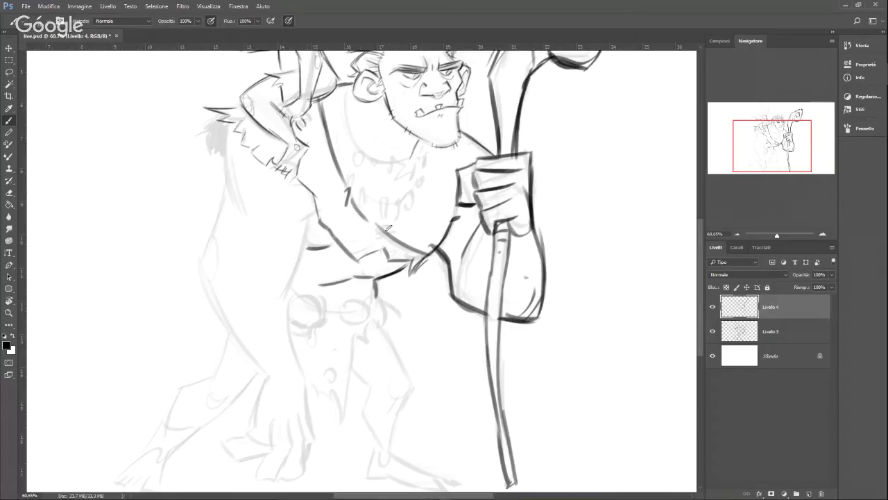
Step: Ink the brute's necklace with its cord, knots and skull ornaments, darkening their lower details
mouse_move(349, 83)
left_mouse_down()
mouse_move(354, 161)
mouse_move(389, 174)
mouse_move(367, 156)
mouse_move(361, 198)
mouse_move(389, 201)
mouse_move(390, 181)
mouse_move(412, 168)
mouse_move(416, 184)
left_mouse_up()
mouse_move(416, 146)
left_mouse_down()
mouse_move(417, 173)
mouse_move(427, 179)
mouse_move(401, 203)
left_mouse_up()
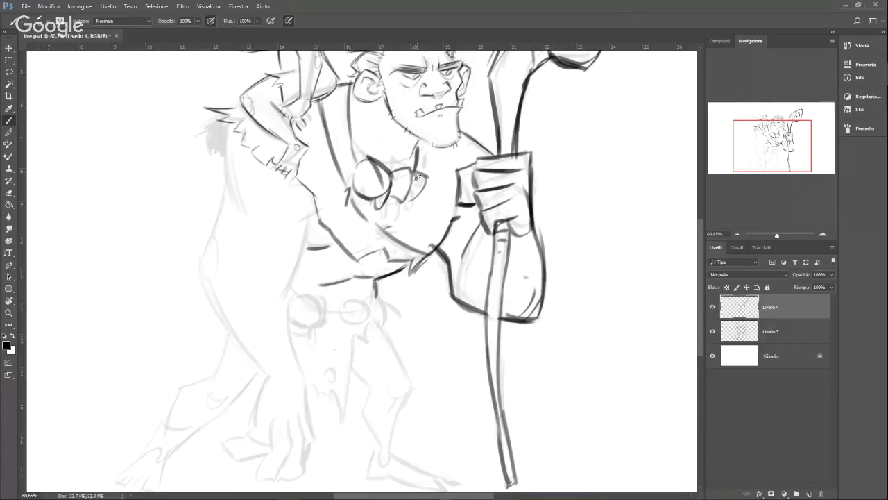
left_click_drag(413, 165, 424, 164)
mouse_move(353, 151)
left_mouse_down()
mouse_move(341, 160)
mouse_move(353, 150)
left_mouse_up()
mouse_move(366, 199)
left_mouse_down()
mouse_move(390, 185)
mouse_move(380, 204)
mouse_move(411, 197)
left_mouse_up()
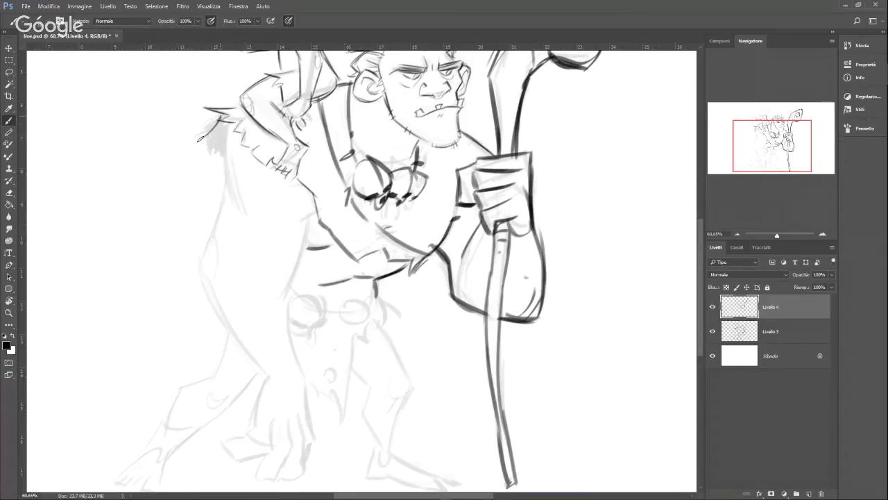
Step: Ink the fur tuft at the brute's back and the outer and inner contours of its long hanging arm
left_click_drag(200, 140, 219, 136)
left_click_drag(214, 142, 216, 165)
left_click_drag(229, 115, 234, 204)
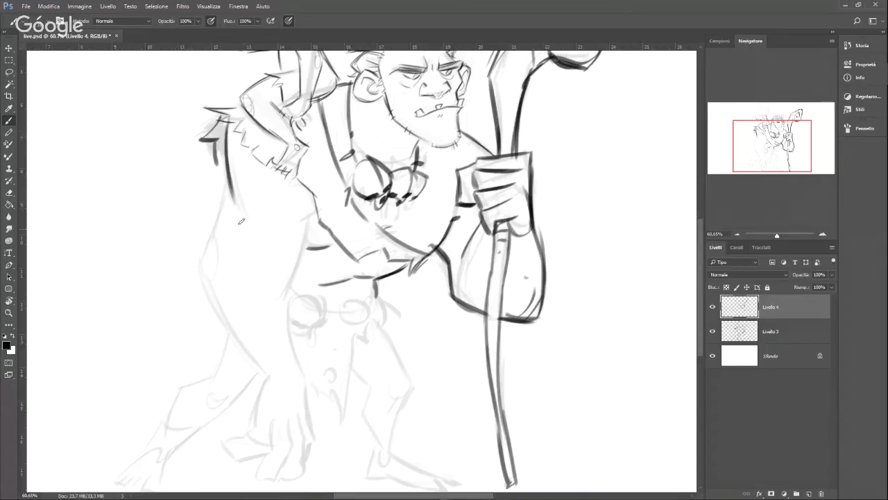
mouse_move(227, 174)
left_mouse_down()
mouse_move(198, 264)
mouse_move(261, 369)
left_mouse_up()
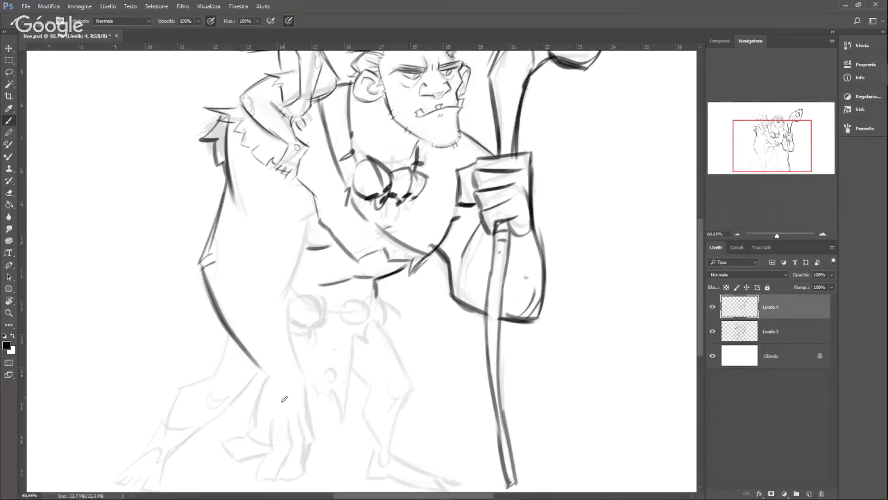
mouse_move(286, 293)
left_mouse_down()
mouse_move(306, 216)
mouse_move(275, 212)
left_mouse_up()
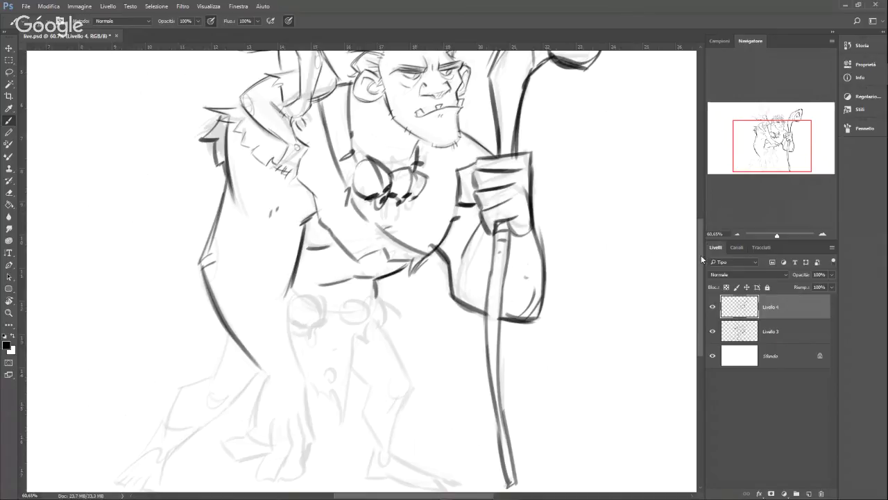
Step: Ink the hanging arm's inner forearm edge, the back of the hand and its knuckles
left_click_drag(701, 259, 701, 282)
left_click_drag(292, 208, 304, 298)
mouse_move(296, 229)
left_mouse_down()
mouse_move(304, 301)
mouse_move(256, 336)
mouse_move(255, 349)
mouse_move(271, 369)
mouse_move(275, 338)
mouse_move(292, 366)
mouse_move(309, 363)
left_mouse_up()
left_click_drag(307, 368, 300, 334)
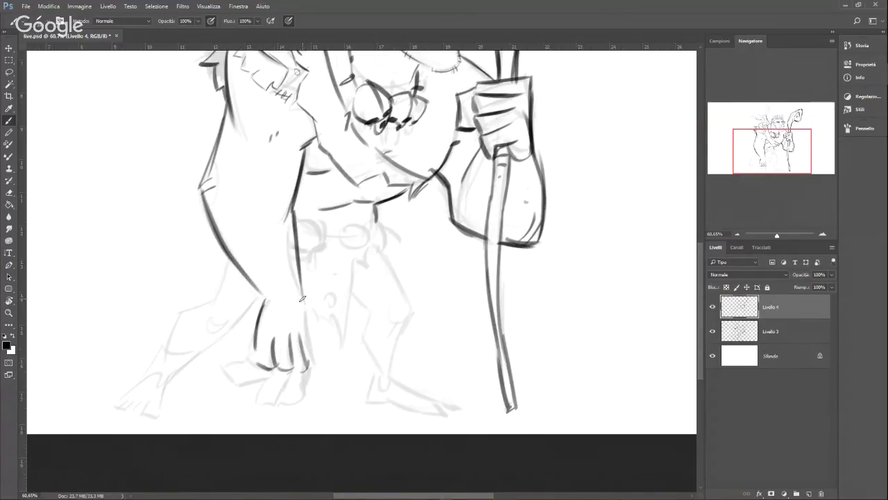
Step: Ink the bent fingers and thumb of the brute's hanging hand
mouse_move(304, 297)
left_mouse_down()
mouse_move(316, 367)
mouse_move(298, 399)
mouse_move(281, 400)
left_mouse_up()
left_click_drag(290, 369, 281, 397)
mouse_move(281, 399)
left_mouse_down()
mouse_move(269, 406)
mouse_move(261, 388)
mouse_move(256, 408)
left_mouse_up()
left_click_drag(273, 367, 260, 388)
mouse_move(254, 356)
left_mouse_down()
mouse_move(222, 378)
mouse_move(229, 392)
mouse_move(258, 384)
left_mouse_up()
left_click_drag(313, 360, 310, 390)
left_click_drag(305, 366, 301, 394)
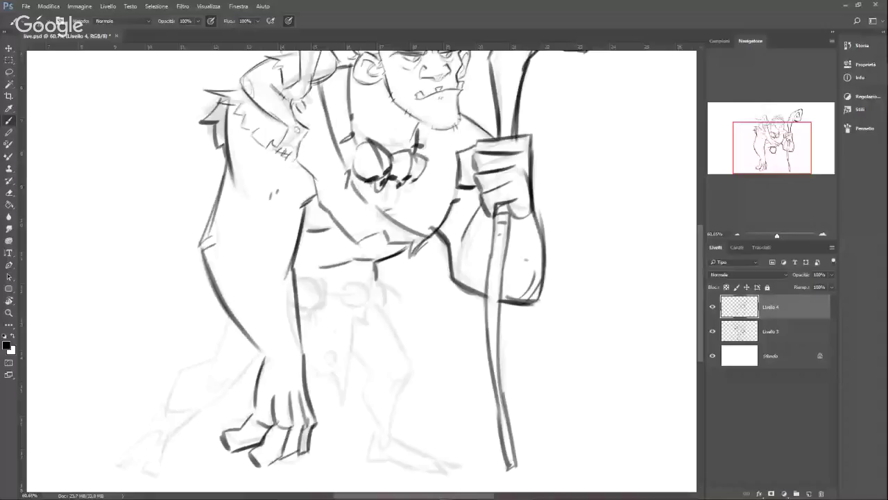
Step: Ink the belt line and the skulls hanging from the brute's waist
scroll(361, 270, "up", 1)
left_click_drag(700, 255, 701, 292)
mouse_move(344, 196)
left_mouse_down()
mouse_move(376, 210)
mouse_move(376, 200)
mouse_move(358, 213)
mouse_move(370, 210)
mouse_move(365, 219)
mouse_move(319, 199)
mouse_move(352, 212)
mouse_move(325, 223)
mouse_move(346, 221)
mouse_move(337, 235)
mouse_move(318, 225)
mouse_move(350, 233)
left_mouse_up()
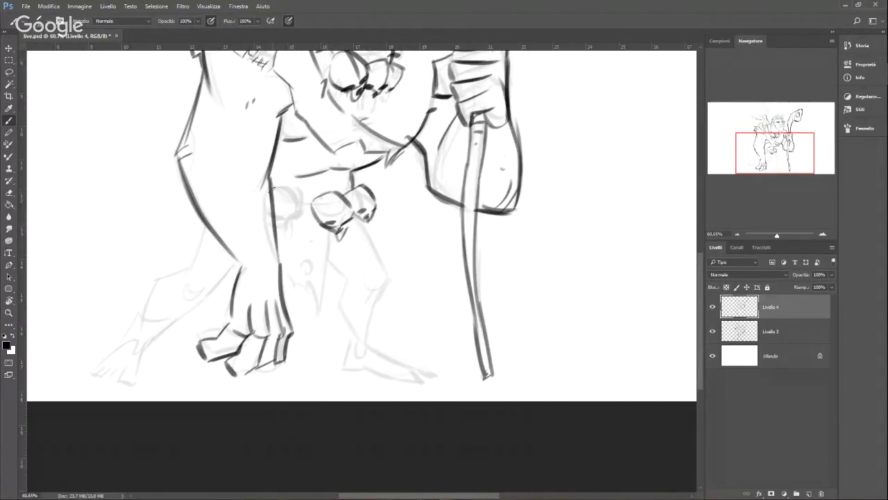
mouse_move(271, 189)
left_mouse_down()
mouse_move(277, 223)
mouse_move(291, 223)
mouse_move(282, 233)
mouse_move(298, 205)
mouse_move(323, 199)
left_mouse_up()
Step: Ink the ragged loincloth beneath the belt skulls, with its torn lower edge, side and small round hole
left_click_drag(283, 269, 310, 318)
left_click_drag(309, 287, 321, 321)
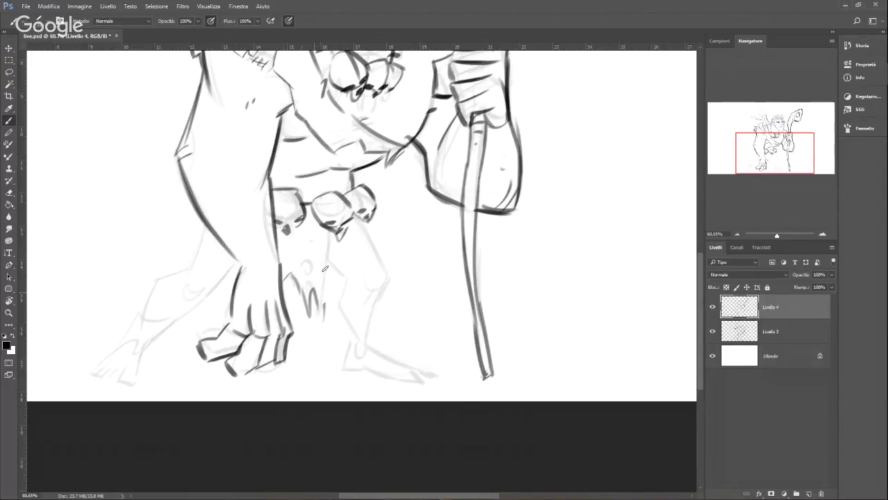
mouse_move(308, 261)
left_mouse_down()
mouse_move(303, 275)
mouse_move(311, 264)
left_mouse_up()
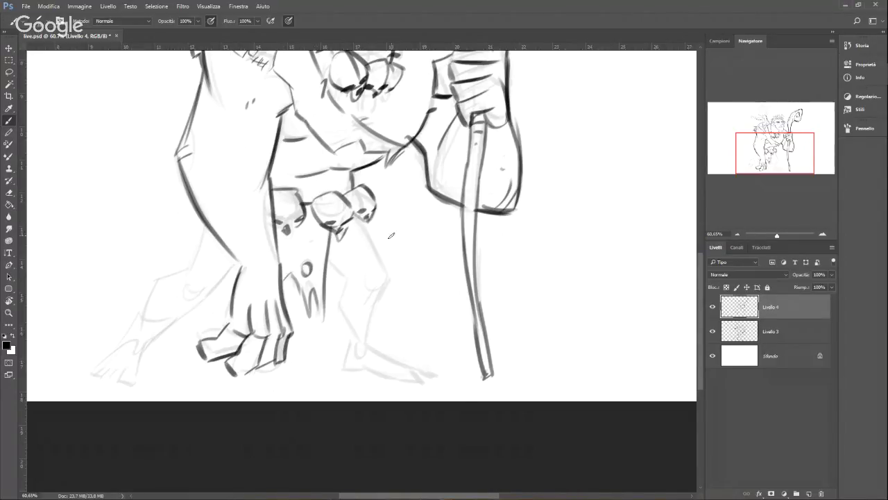
Step: Ink the brute's front leg with its thigh, knee and shin, plus the foot and toes
right_click(547, 213)
left_click_drag(356, 215, 388, 289)
mouse_move(326, 251)
left_mouse_down()
mouse_move(347, 294)
mouse_move(350, 275)
mouse_move(340, 311)
mouse_move(351, 353)
mouse_move(372, 289)
mouse_move(385, 280)
mouse_move(379, 305)
left_mouse_up()
mouse_move(352, 336)
left_mouse_down()
mouse_move(344, 361)
mouse_move(392, 390)
left_mouse_up()
mouse_move(362, 346)
left_mouse_down()
mouse_move(419, 375)
mouse_move(410, 389)
mouse_move(420, 385)
left_mouse_up()
left_click_drag(424, 378, 428, 383)
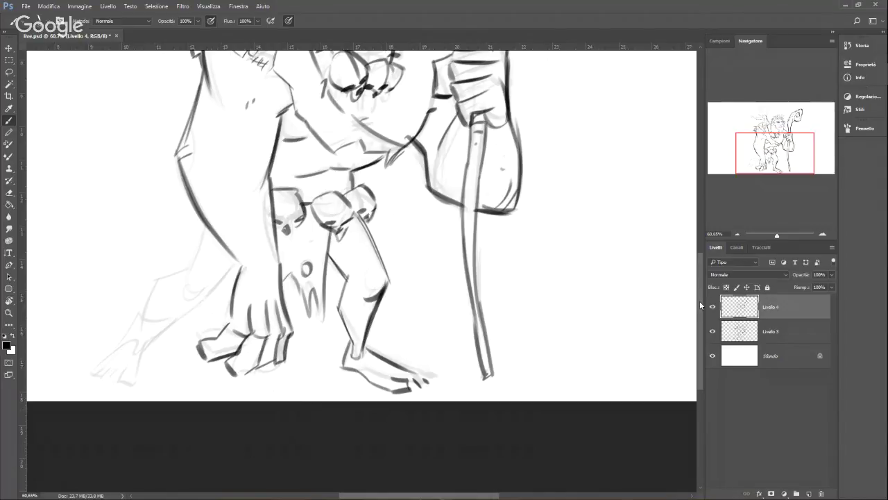
Step: Ink the outer wrist edge of the brute's hanging hand and the back leg's thigh, knee and front of the shin
mouse_move(700, 303)
left_mouse_down()
mouse_move(699, 280)
mouse_move(699, 313)
left_mouse_up()
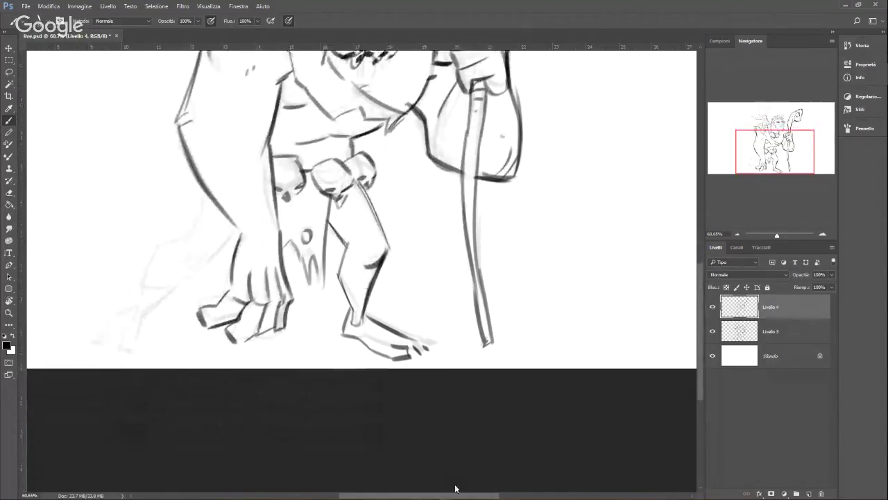
scroll(455, 489, "down", 1)
left_click_drag(476, 496, 458, 475)
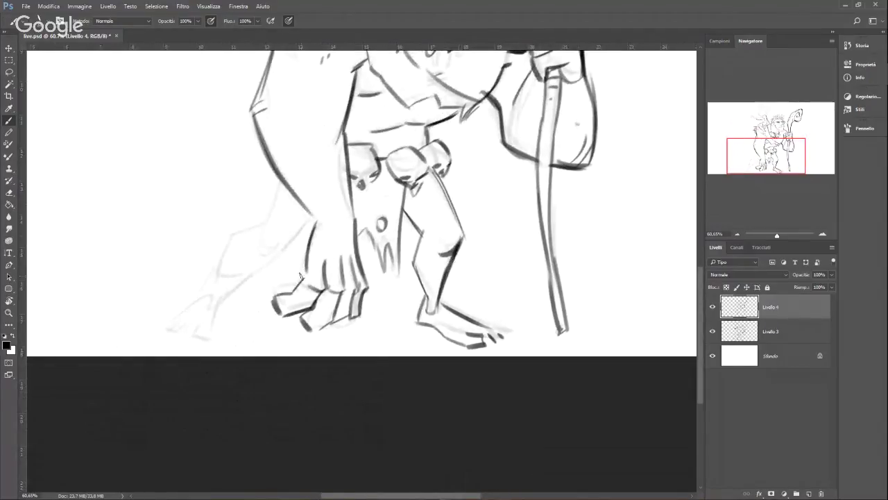
left_click_drag(303, 280, 315, 223)
right_click(386, 218)
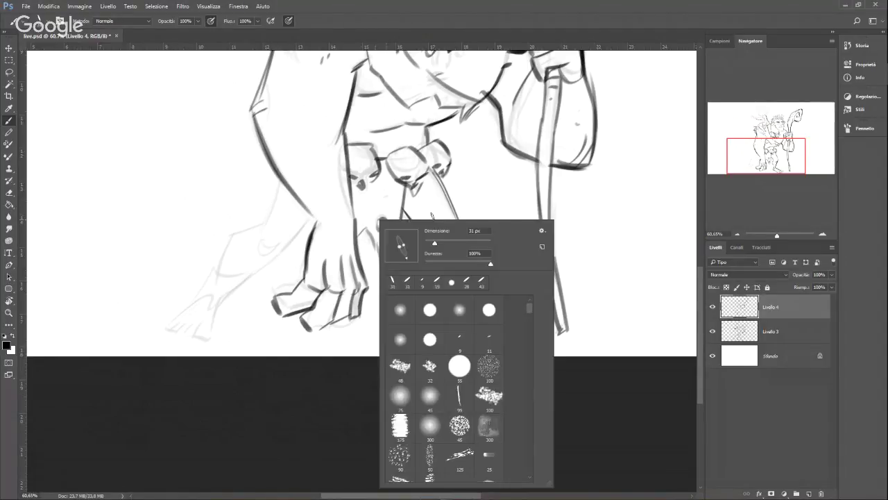
left_click(283, 249)
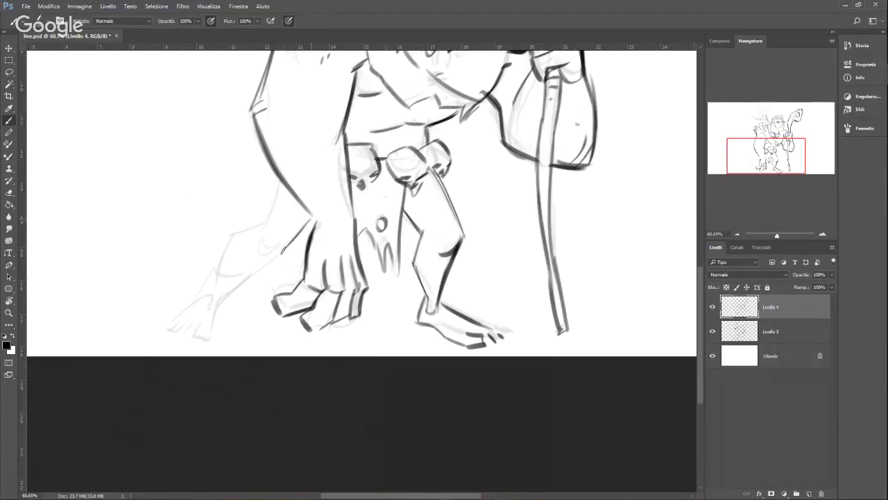
left_click_drag(267, 243, 293, 261)
left_click_drag(310, 223, 279, 251)
left_click_drag(276, 187, 263, 236)
mouse_move(206, 298)
left_mouse_down()
mouse_move(227, 239)
mouse_move(257, 228)
left_mouse_up()
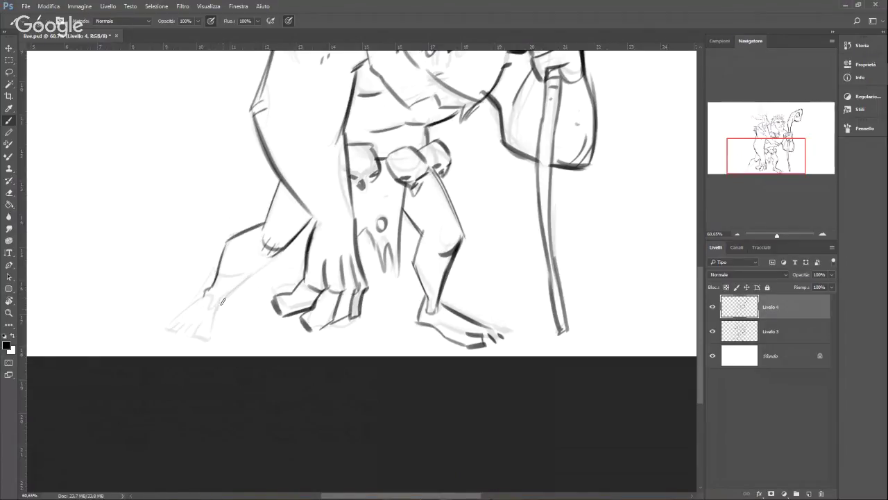
Step: Ink the calf of the brute's back leg plus its foot and toes
mouse_move(219, 309)
left_mouse_down()
mouse_move(264, 274)
mouse_move(287, 249)
left_mouse_up()
mouse_move(199, 301)
left_mouse_down()
mouse_move(212, 296)
mouse_move(173, 322)
mouse_move(173, 332)
mouse_move(185, 321)
left_mouse_up()
mouse_move(182, 332)
left_mouse_down()
mouse_move(189, 322)
mouse_move(188, 333)
mouse_move(211, 340)
left_mouse_up()
left_click_drag(211, 340, 189, 336)
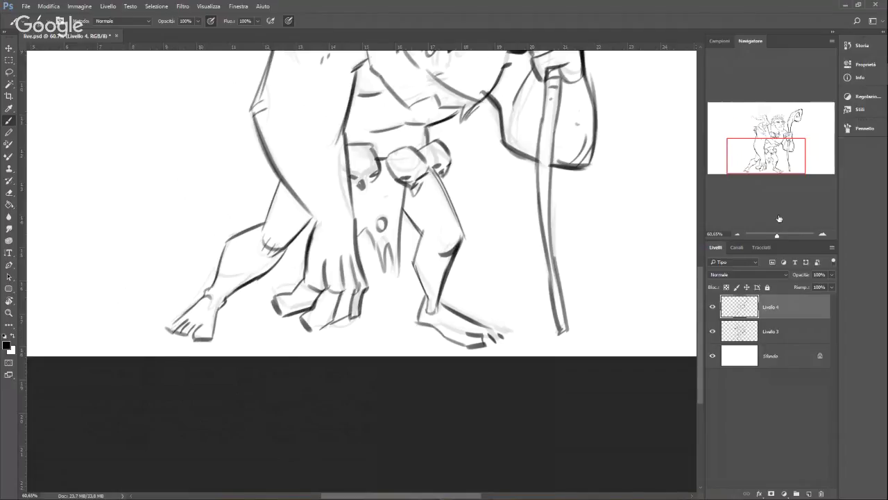
Step: Select the boy's sketched head on the Livello 3 layer, move it slightly upward and clear the selection
left_click_drag(784, 158, 790, 134)
left_click_drag(777, 236, 776, 238)
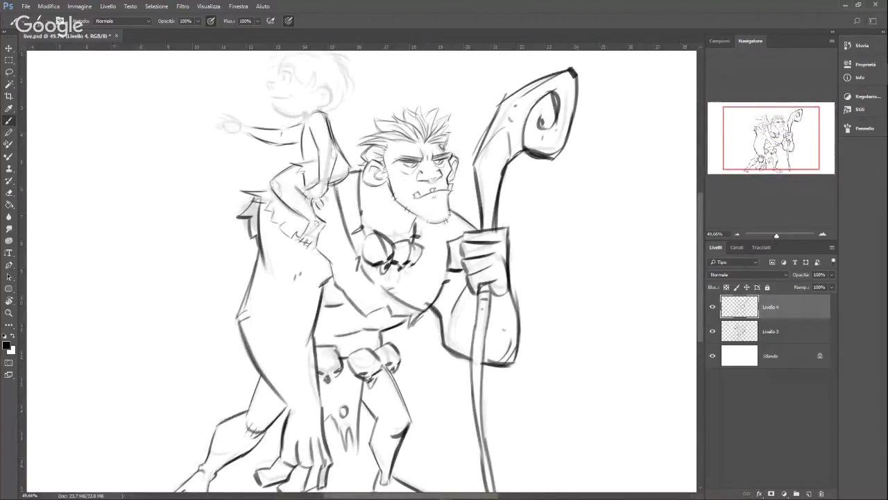
left_click_drag(759, 163, 753, 164)
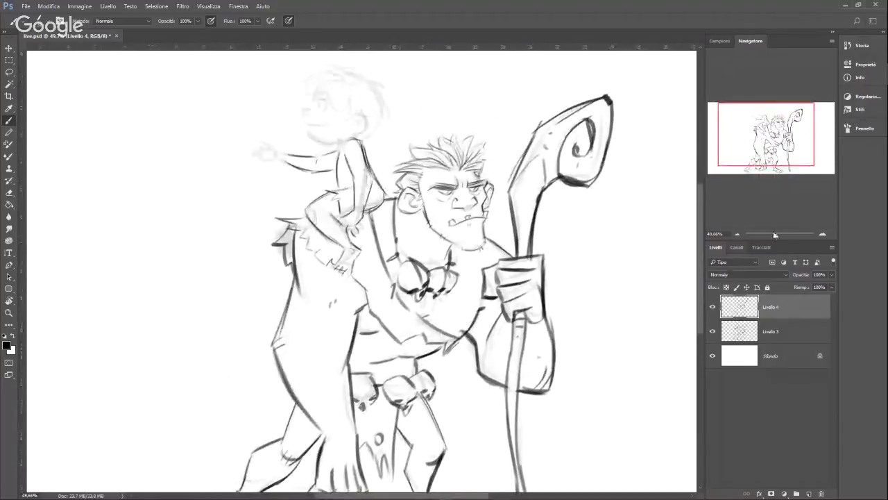
left_click_drag(776, 235, 780, 237)
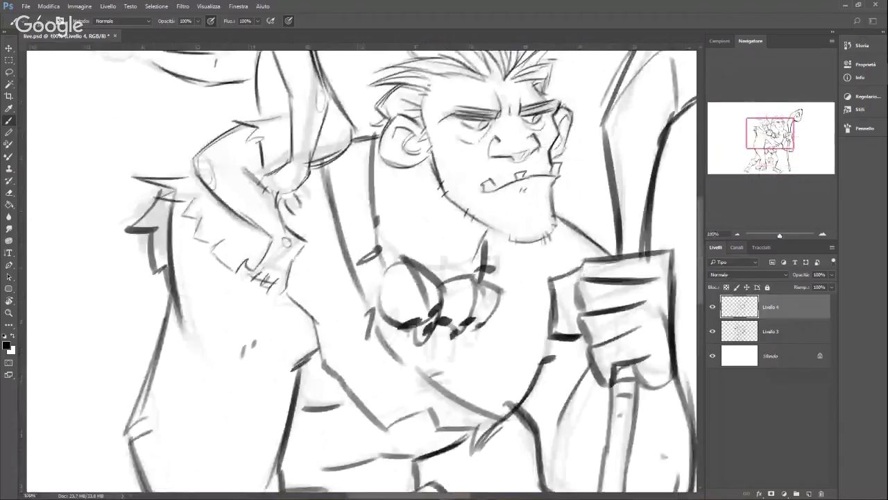
left_click_drag(770, 134, 767, 120)
mouse_move(338, 207)
left_mouse_down()
mouse_move(337, 192)
mouse_move(312, 215)
left_mouse_up()
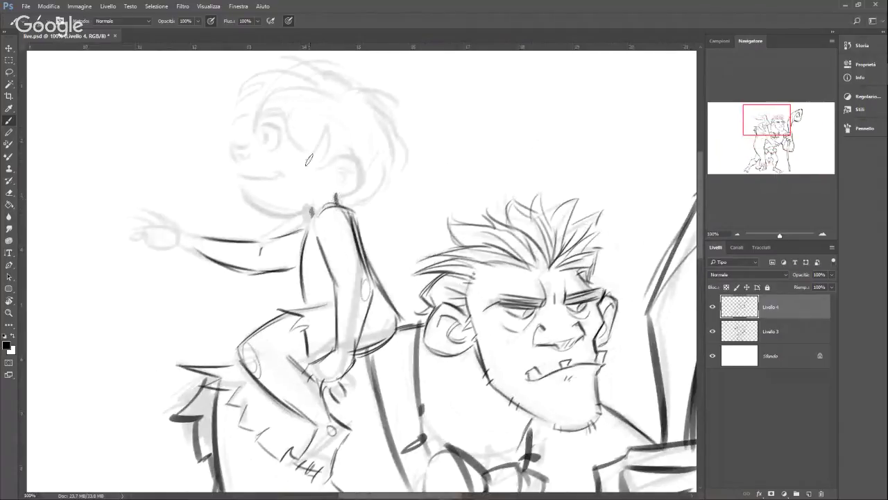
key("l")
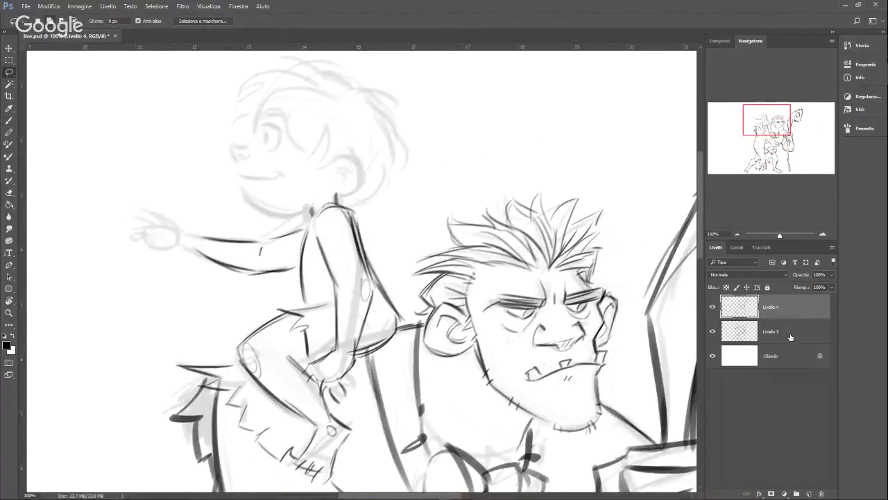
key("alt+bracketleft")
mouse_move(250, 61)
left_mouse_down()
mouse_move(268, 231)
mouse_move(341, 200)
mouse_move(353, 210)
mouse_move(288, 51)
left_mouse_up()
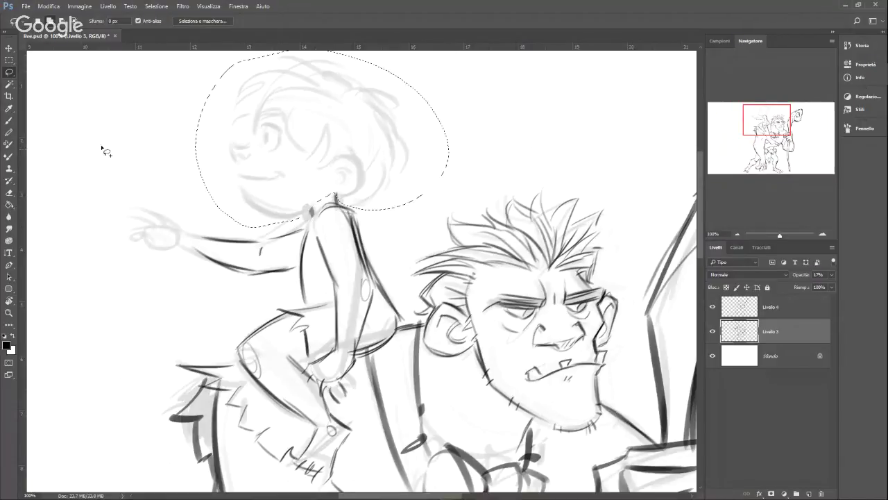
left_click(9, 48)
left_click_drag(364, 140, 365, 140)
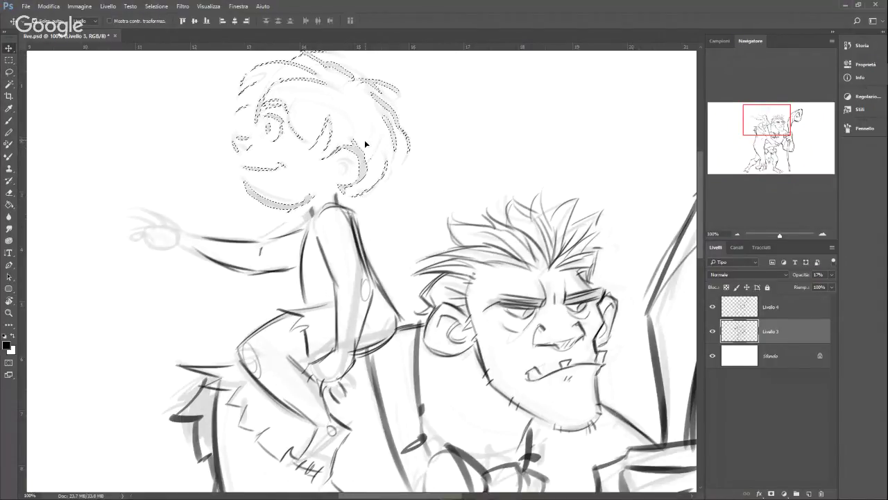
key("ctrl+d")
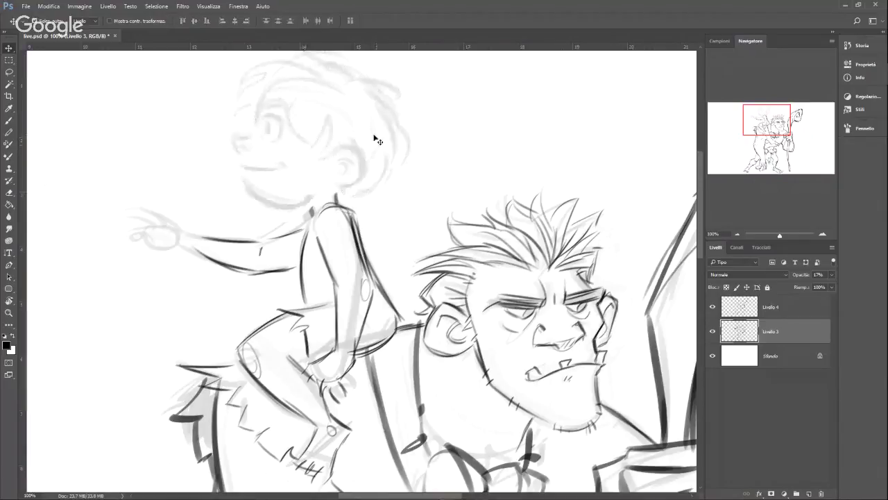
Step: Ink the boy's eyebrow, eye, nose and smiling mouth on the Livello 4 layer
left_click(9, 121)
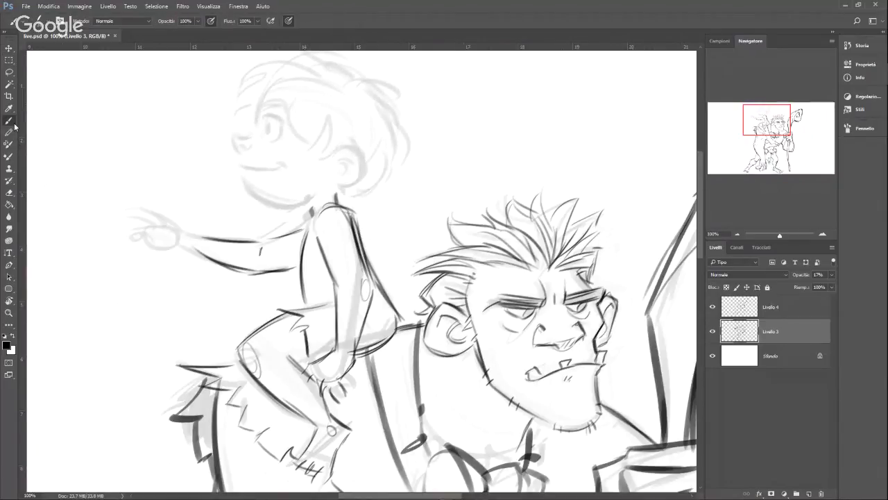
right_click(300, 120)
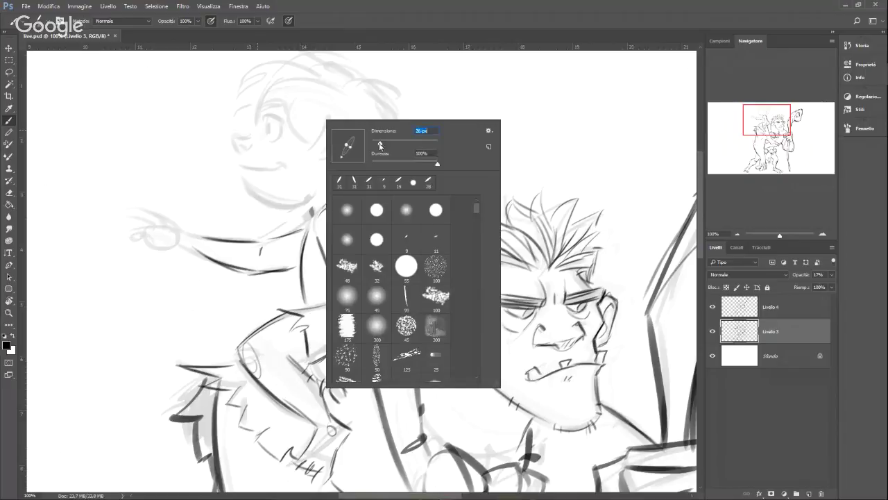
left_click(413, 25)
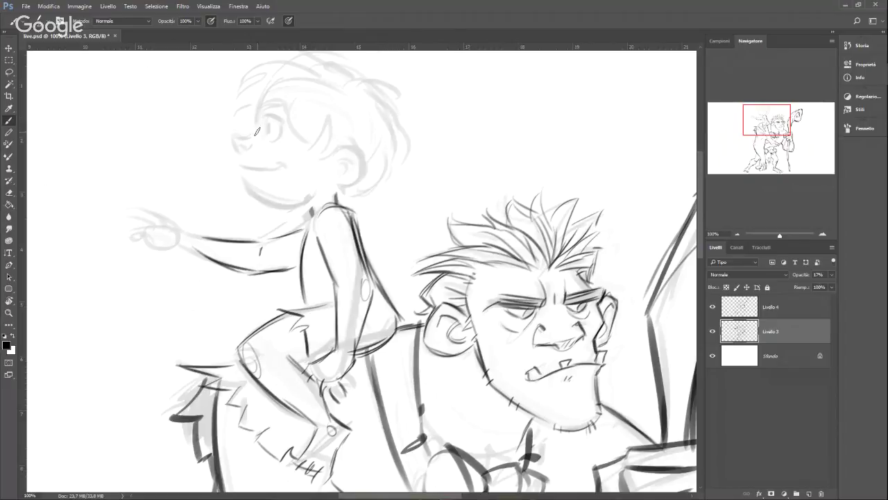
left_click(770, 312)
mouse_move(256, 130)
left_mouse_down()
mouse_move(265, 90)
mouse_move(284, 102)
left_mouse_up()
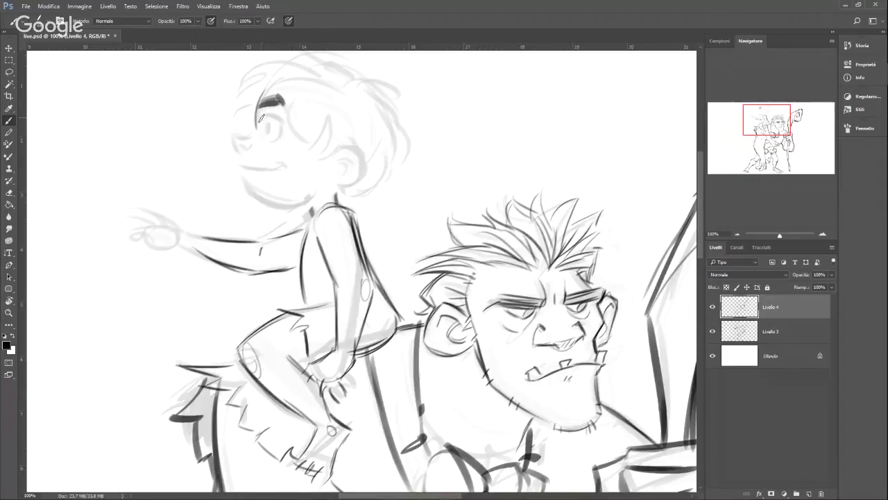
mouse_move(268, 134)
left_mouse_down()
mouse_move(273, 110)
mouse_move(264, 134)
mouse_move(266, 120)
mouse_move(234, 146)
mouse_move(284, 169)
left_mouse_up()
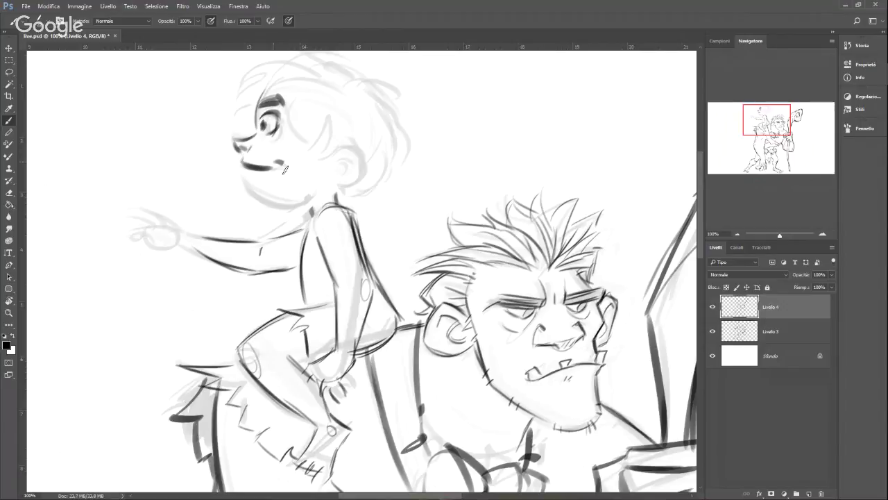
Step: Ink the boy's jaw, ear, nape hair and the curve at the back of his head
right_click(410, 176)
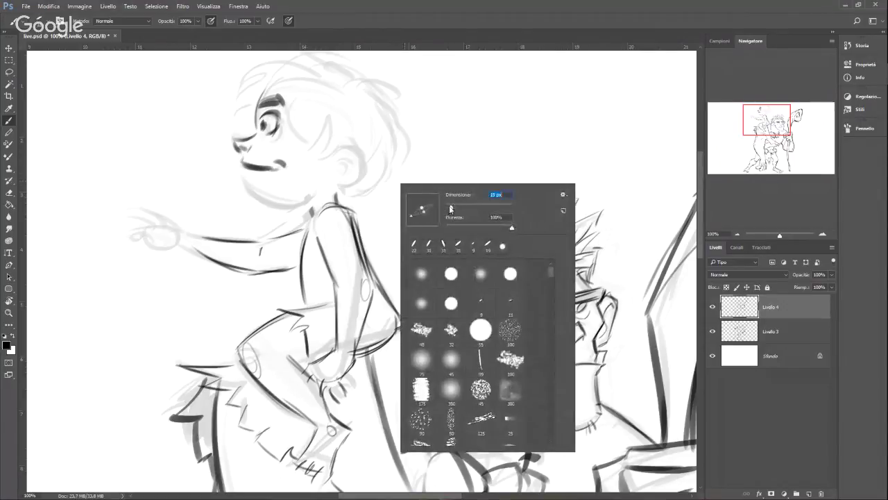
mouse_move(243, 163)
left_mouse_down()
mouse_move(286, 166)
mouse_move(268, 204)
mouse_move(313, 199)
left_mouse_up()
mouse_move(340, 149)
left_mouse_down()
mouse_move(343, 182)
mouse_move(340, 164)
mouse_move(363, 165)
mouse_move(342, 198)
mouse_move(340, 188)
mouse_move(356, 207)
left_mouse_up()
left_click_drag(356, 195, 370, 203)
left_click_drag(364, 195, 391, 182)
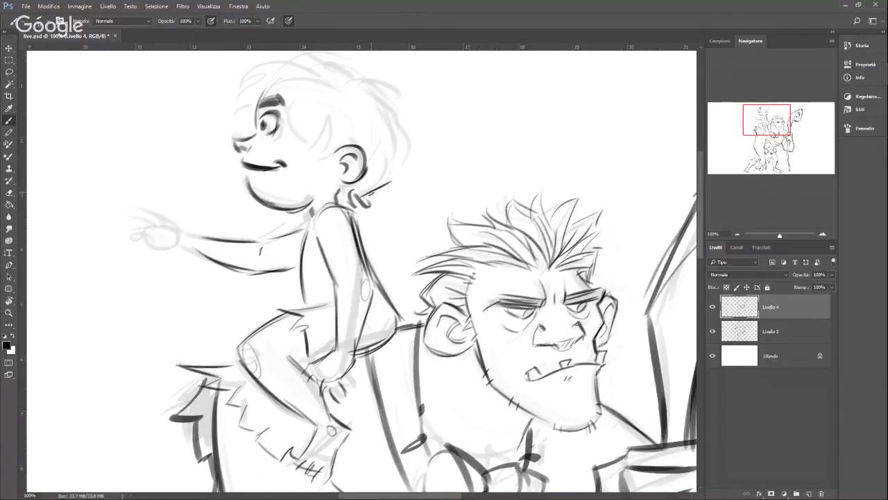
left_click_drag(402, 116, 374, 194)
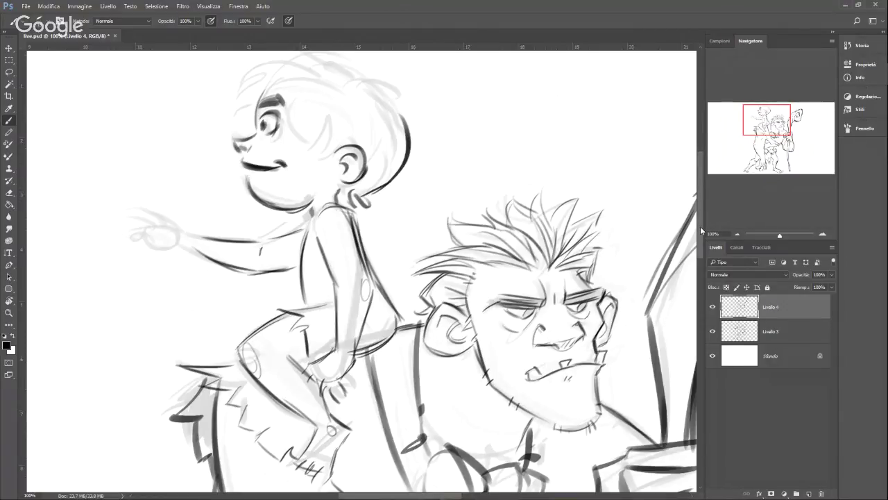
Step: Ink the boy's hair with its crown tufts, forehead fringe and strands around the ear and back of the head
scroll(700, 226, "up", 2)
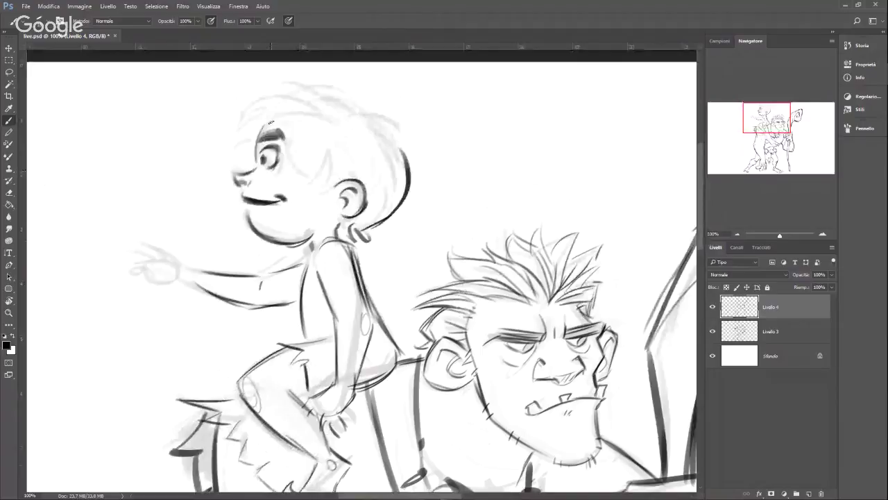
mouse_move(301, 127)
left_mouse_down()
mouse_move(305, 171)
mouse_move(325, 183)
mouse_move(346, 147)
left_mouse_up()
left_click_drag(366, 188, 370, 154)
left_click_drag(368, 203, 390, 152)
left_click_drag(387, 196, 395, 144)
mouse_move(356, 99)
left_mouse_down()
mouse_move(368, 93)
mouse_move(399, 129)
mouse_move(416, 173)
mouse_move(410, 199)
mouse_move(316, 89)
mouse_move(257, 96)
mouse_move(236, 124)
left_mouse_up()
left_click_drag(257, 113, 238, 145)
mouse_move(273, 106)
left_mouse_down()
mouse_move(245, 140)
mouse_move(271, 122)
mouse_move(296, 144)
left_mouse_up()
mouse_move(296, 109)
left_mouse_down()
mouse_move(288, 142)
mouse_move(297, 159)
mouse_move(257, 144)
left_mouse_up()
mouse_move(268, 114)
left_mouse_down()
mouse_move(257, 163)
mouse_move(257, 136)
mouse_move(259, 150)
mouse_move(273, 132)
mouse_move(287, 129)
mouse_move(290, 139)
mouse_move(238, 176)
mouse_move(243, 187)
mouse_move(251, 180)
left_mouse_up()
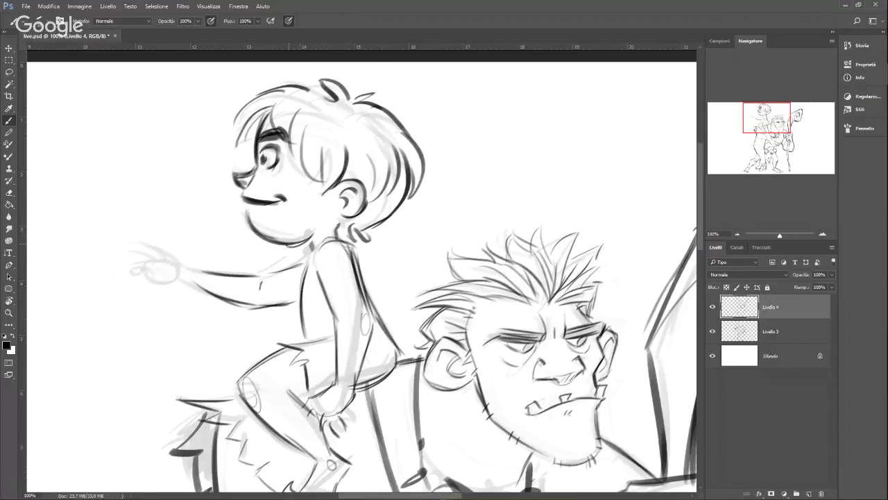
Step: Ink the boy's outstretched hand and fingers, and draw a small butterfly hovering above it
left_click_drag(780, 236, 777, 237)
left_click_drag(775, 138, 753, 133)
mouse_move(362, 199)
left_mouse_down()
mouse_move(365, 186)
mouse_move(365, 198)
mouse_move(347, 180)
mouse_move(358, 173)
mouse_move(340, 163)
mouse_move(340, 183)
left_mouse_up()
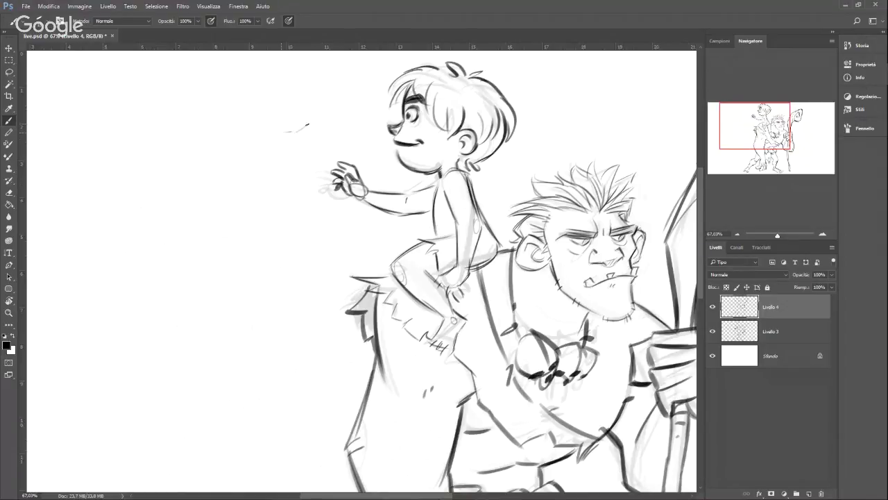
mouse_move(308, 124)
left_mouse_down()
mouse_move(319, 112)
mouse_move(314, 102)
left_mouse_up()
mouse_move(300, 117)
left_mouse_down()
mouse_move(279, 126)
mouse_move(334, 116)
left_mouse_up()
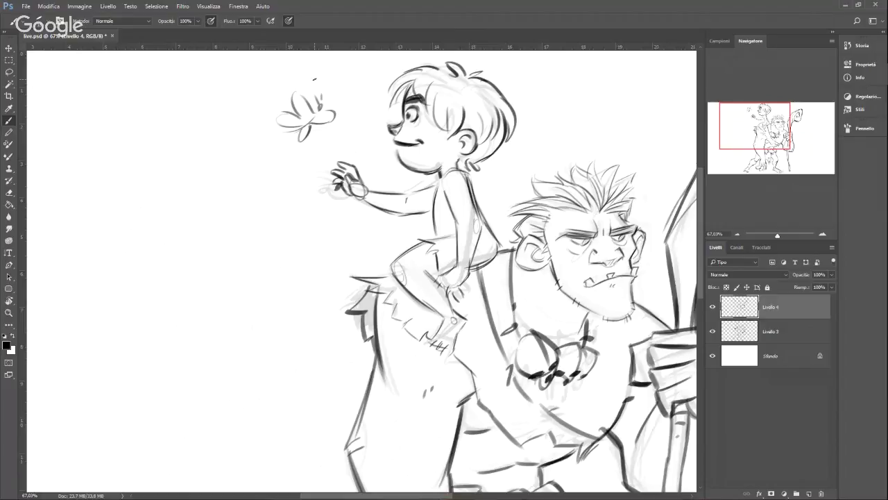
Step: Add a fuller, heavier hair outline along the crown and back of the boy's head
mouse_move(404, 80)
left_mouse_down()
mouse_move(444, 65)
mouse_move(470, 71)
left_mouse_up()
mouse_move(472, 74)
left_mouse_down()
mouse_move(489, 64)
mouse_move(478, 73)
mouse_move(509, 95)
mouse_move(490, 160)
left_mouse_up()
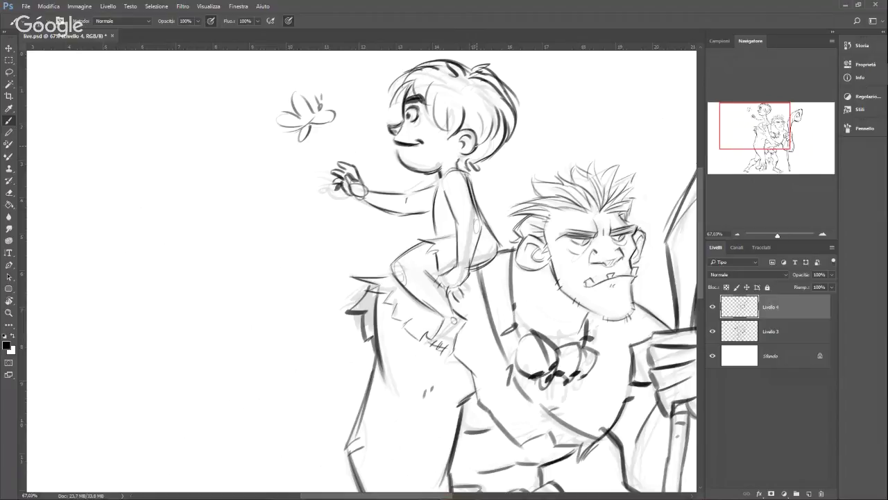
Step: Hide the Livello 3 sketch layer so only the inked line art shows on the whole canvas
left_click_drag(778, 235, 775, 236)
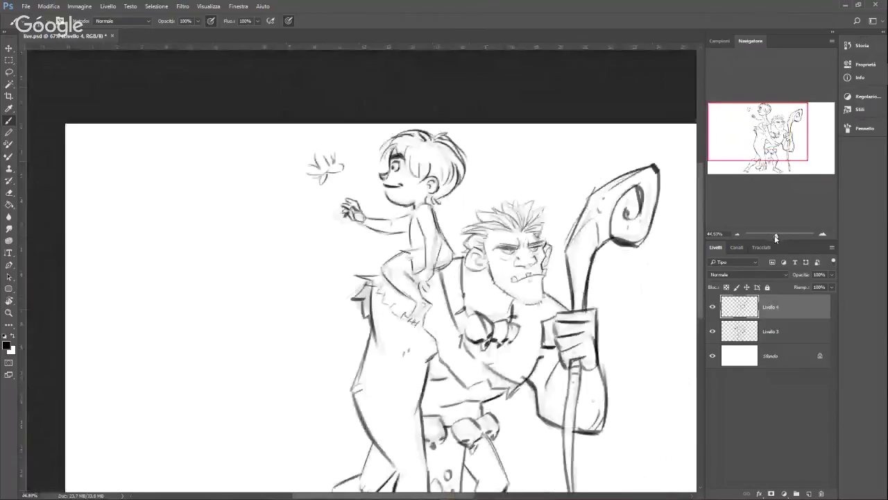
left_click(713, 332)
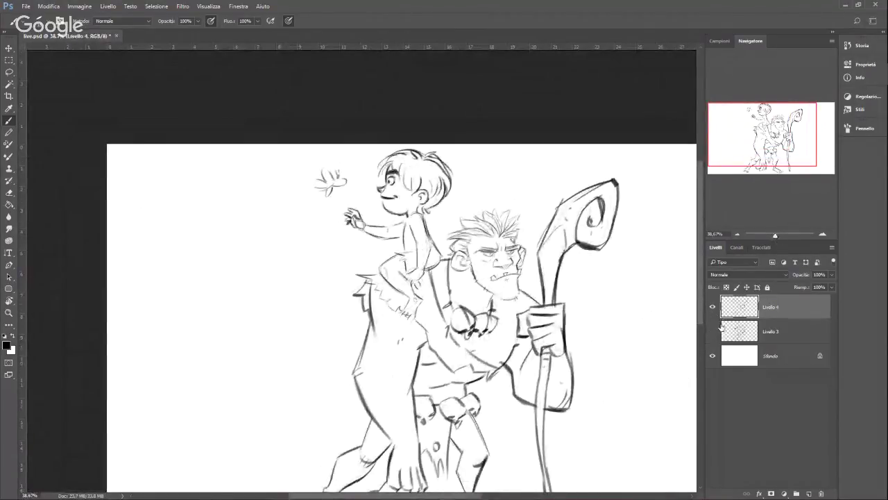
left_click_drag(775, 239, 773, 239)
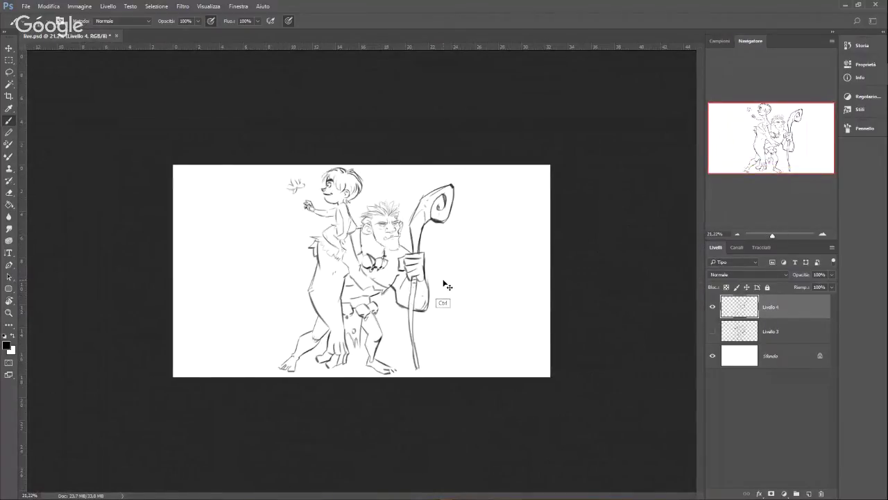
Step: Select the boy with the Lasso, scale him down to about 86%, and reposition him on the brute's shoulder
key("l")
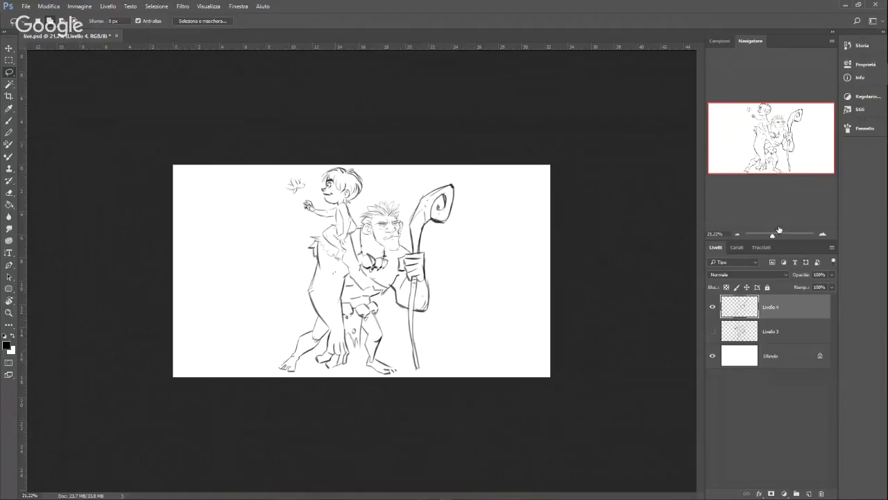
left_click_drag(773, 236, 774, 237)
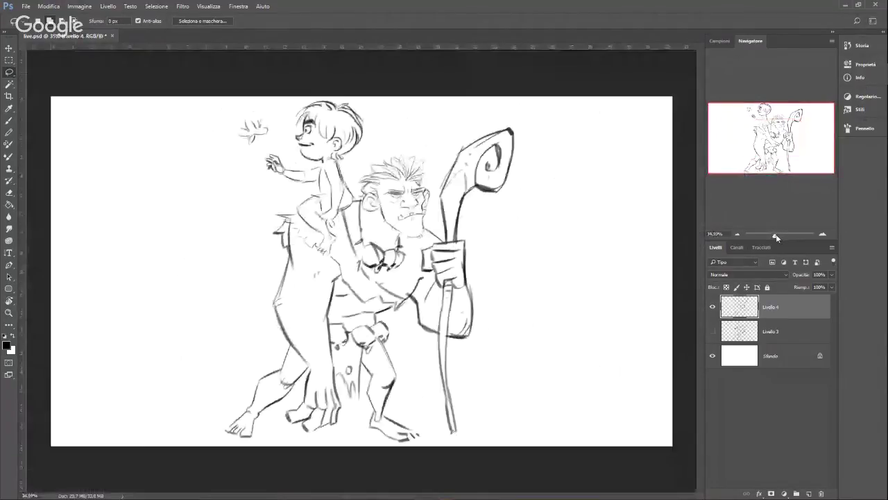
mouse_move(309, 111)
left_mouse_down()
mouse_move(300, 101)
mouse_move(279, 196)
mouse_move(317, 235)
mouse_move(320, 257)
mouse_move(336, 253)
mouse_move(360, 195)
mouse_move(374, 98)
mouse_move(363, 108)
left_mouse_up()
key("ctrl+t")
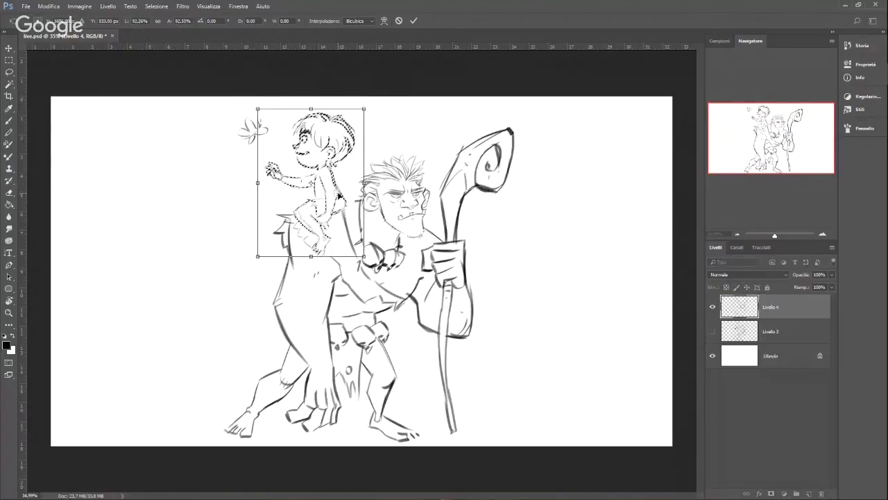
left_click_drag(340, 198, 353, 190)
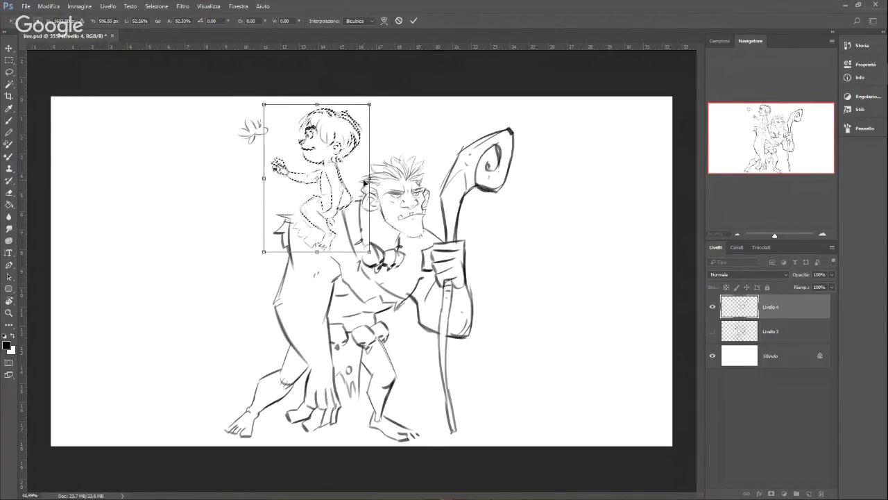
left_click_drag(369, 104, 366, 109)
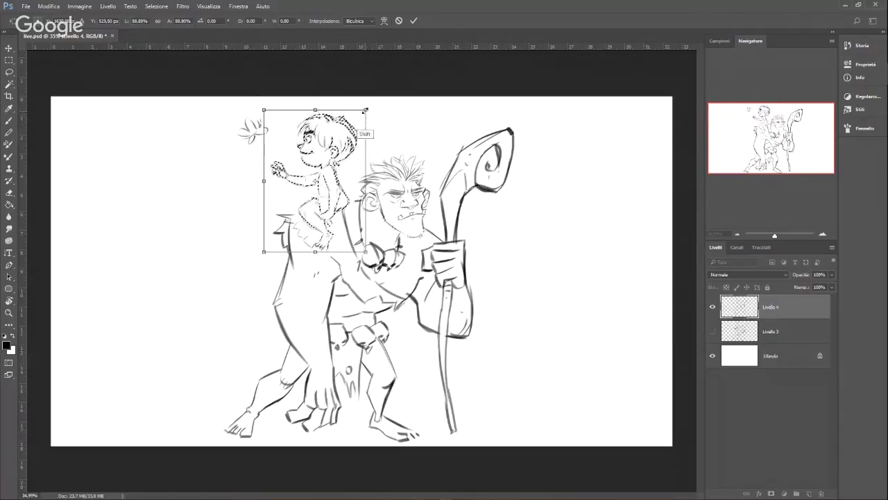
left_click_drag(340, 192, 341, 191)
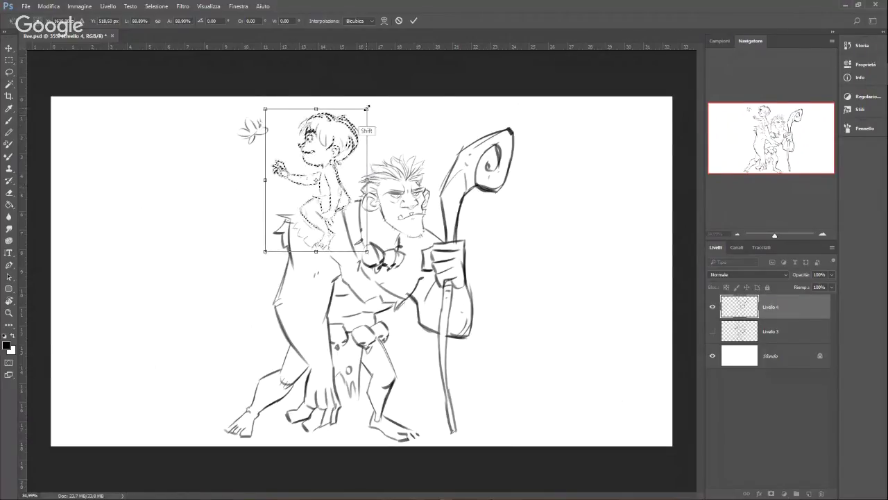
left_click_drag(367, 109, 363, 115)
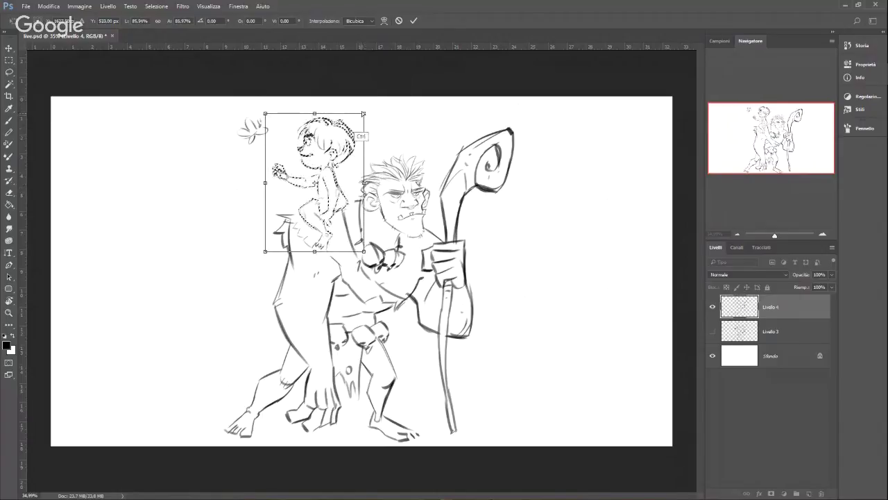
left_click(10, 50)
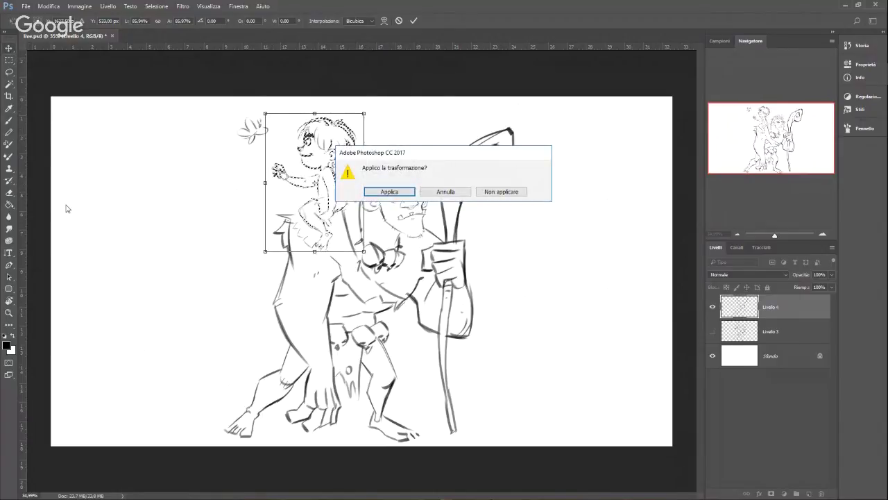
left_click(389, 192)
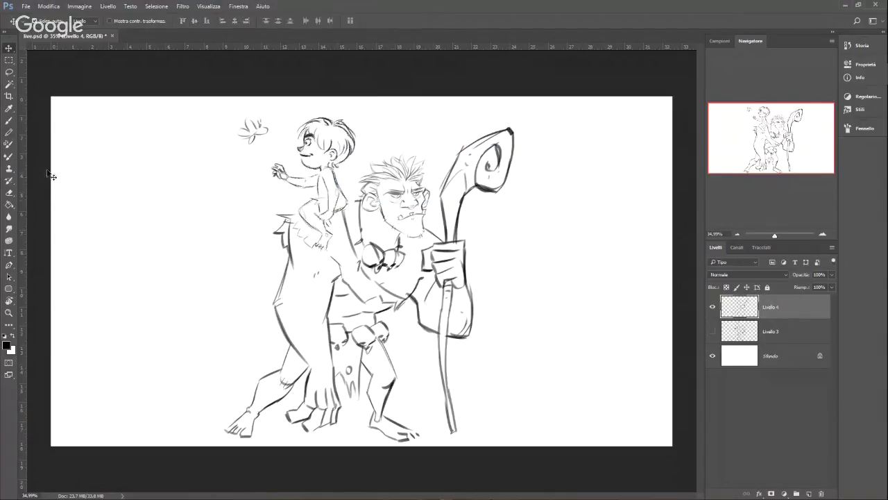
Step: Redraw the shoulder line behind the boy, darken his back, and add ragged fur edges along the brute's pelt
left_click(11, 121)
left_click_drag(344, 204, 360, 200)
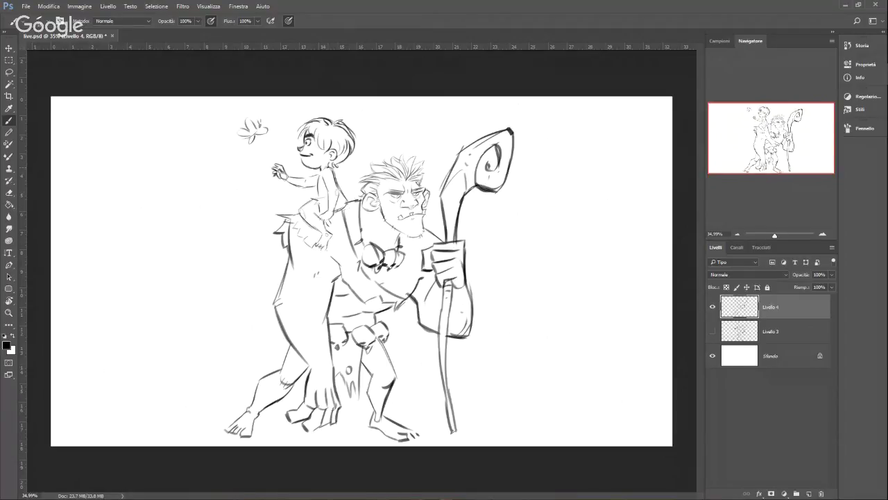
mouse_move(323, 170)
left_mouse_down()
mouse_move(336, 167)
mouse_move(319, 183)
mouse_move(338, 181)
mouse_move(344, 206)
mouse_move(364, 198)
left_mouse_up()
mouse_move(279, 212)
left_mouse_down()
mouse_move(293, 228)
mouse_move(303, 226)
left_mouse_up()
mouse_move(292, 226)
left_mouse_down()
mouse_move(338, 261)
mouse_move(368, 305)
mouse_move(376, 284)
mouse_move(406, 307)
mouse_move(395, 303)
left_mouse_up()
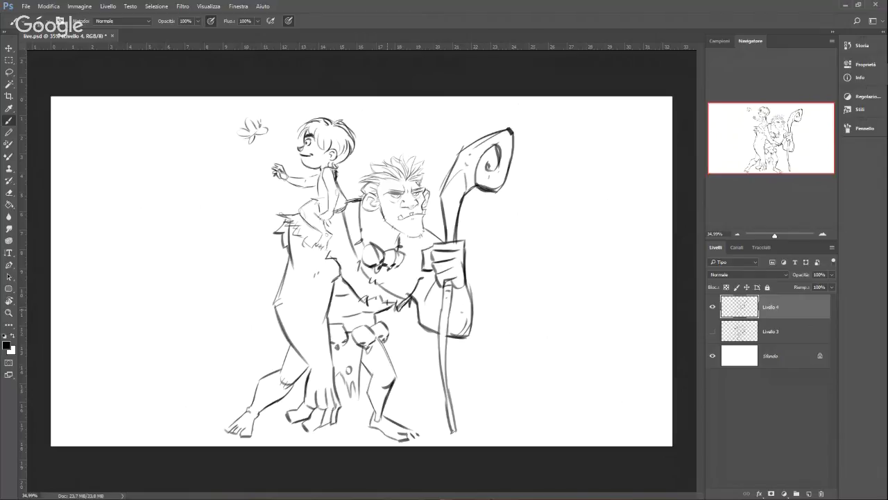
Step: Strengthen the brute's jaw, ear and chest with additional lines around the necklace and pelt
left_click_drag(337, 294, 390, 283)
mouse_move(424, 227)
left_mouse_down()
mouse_move(444, 242)
mouse_move(421, 215)
mouse_move(379, 203)
left_mouse_up()
mouse_move(384, 232)
left_mouse_down()
mouse_move(405, 221)
mouse_move(427, 231)
mouse_move(422, 219)
left_mouse_up()
left_click_drag(369, 200, 375, 198)
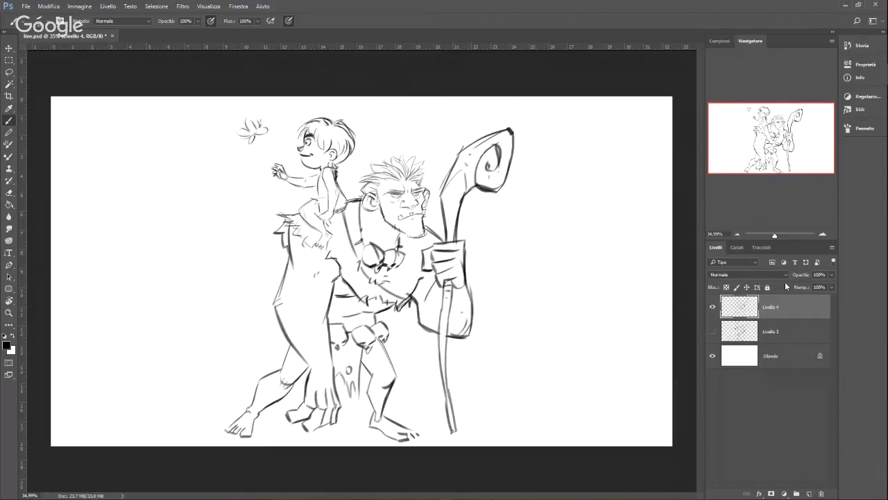
Step: Fade Livello 4 to 13% opacity and crop the canvas to a portrait format with extra space above the figures
left_click(831, 275)
left_click_drag(805, 284, 794, 286)
key("c")
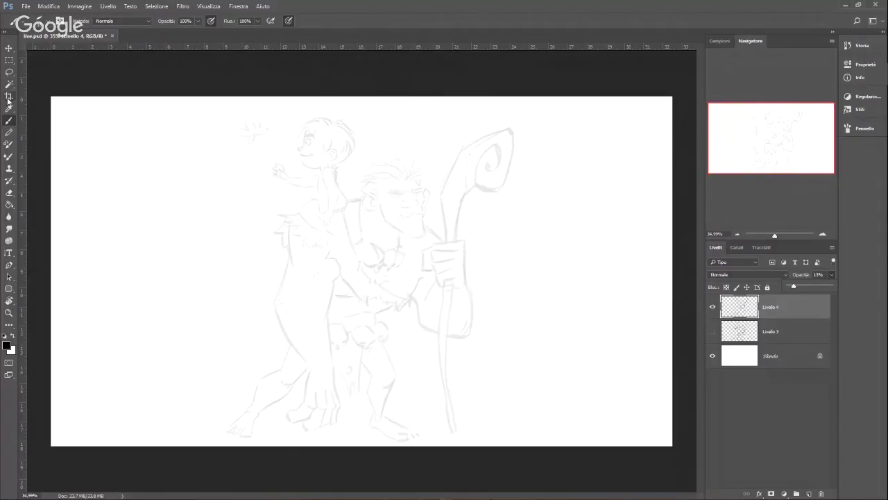
left_click_drag(51, 272, 129, 278)
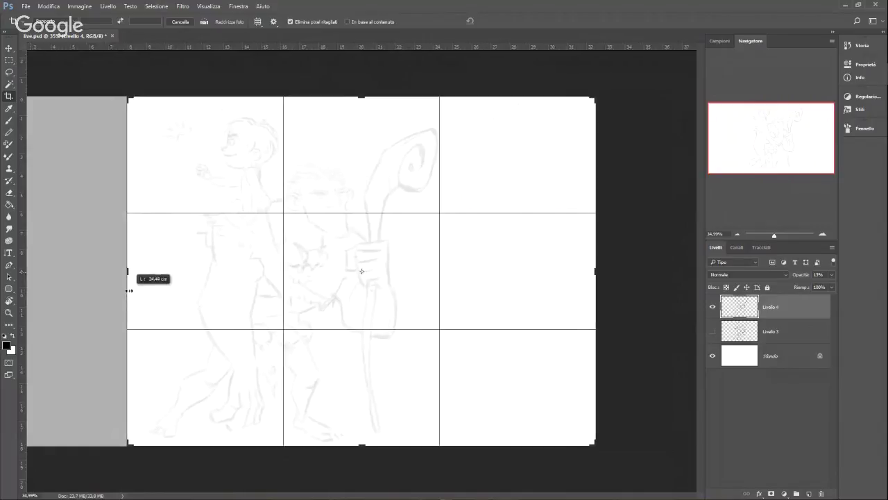
left_click_drag(592, 271, 525, 283)
left_click_drag(361, 97, 364, 50)
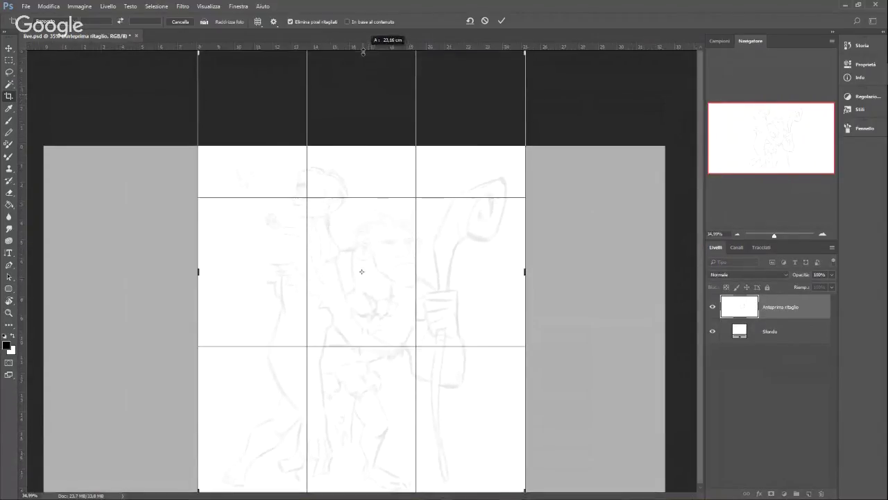
left_click(9, 49)
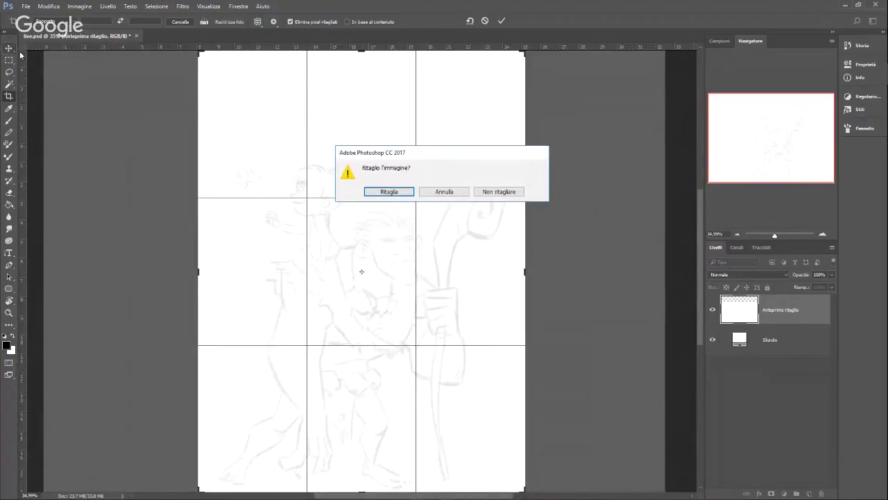
left_click(408, 193)
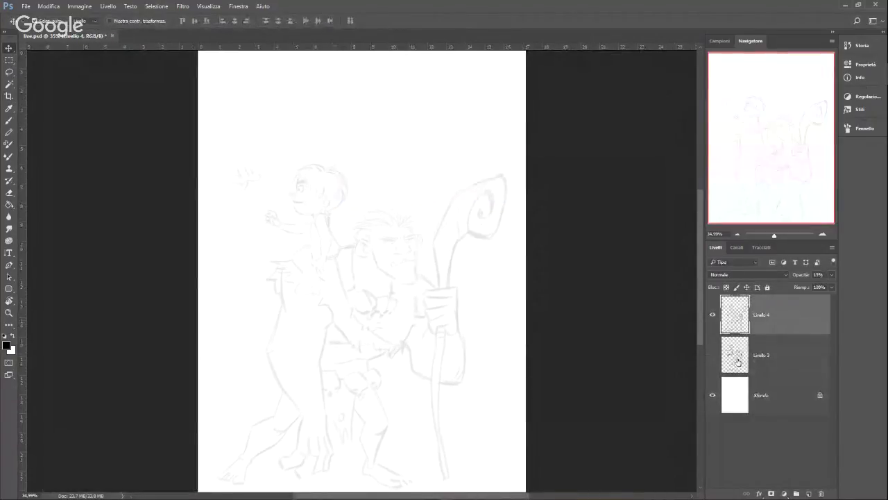
Step: Create a new empty layer above Livello 4 and activate the Brush tool for the final line art
left_click_drag(701, 307, 700, 326)
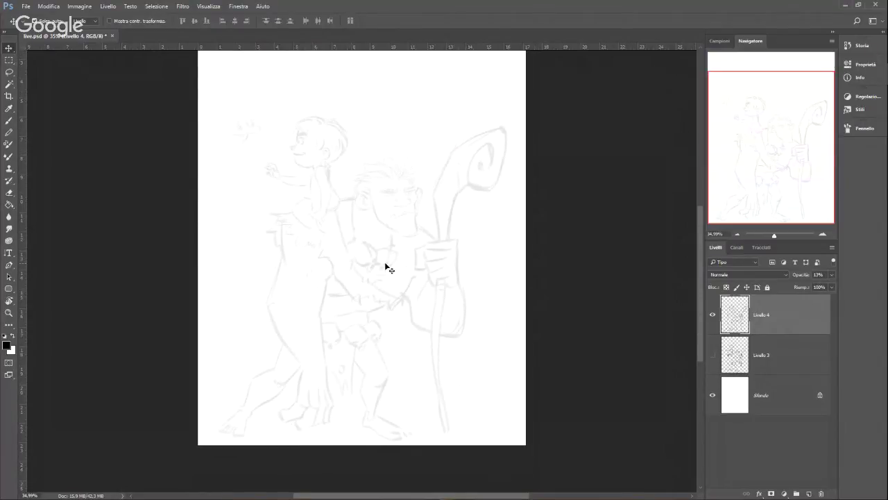
key("ctrl+shift+alt+n")
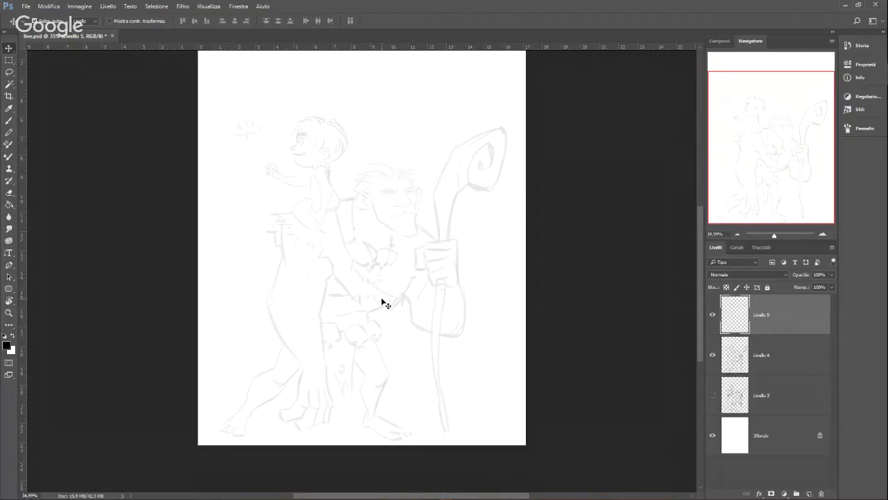
left_click(10, 132)
left_click(9, 120)
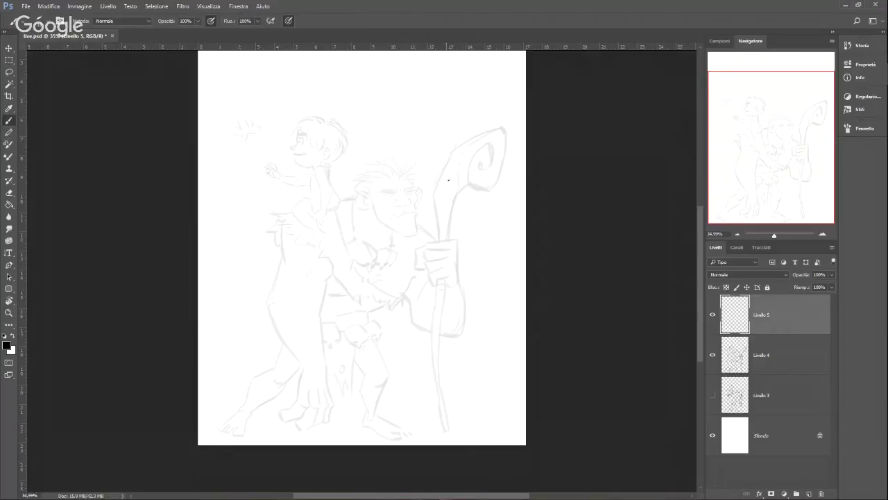
right_click(417, 173)
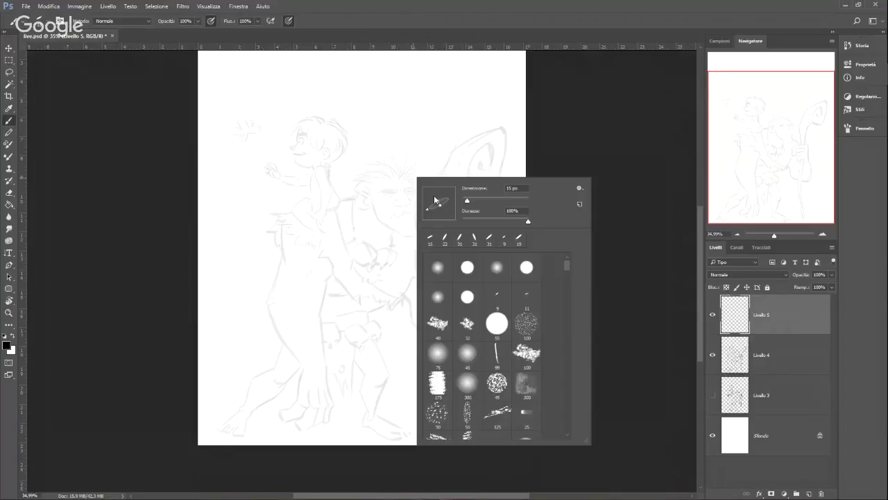
left_click(494, 26)
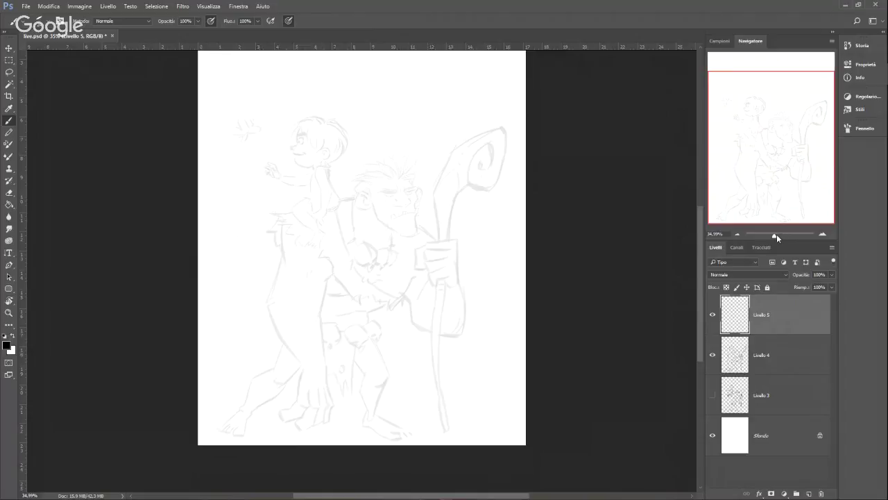
Step: Ink the brute's heavy brows, frown lines and both eyes on the new layer, using the 15 px brush
left_click_drag(775, 237, 774, 237)
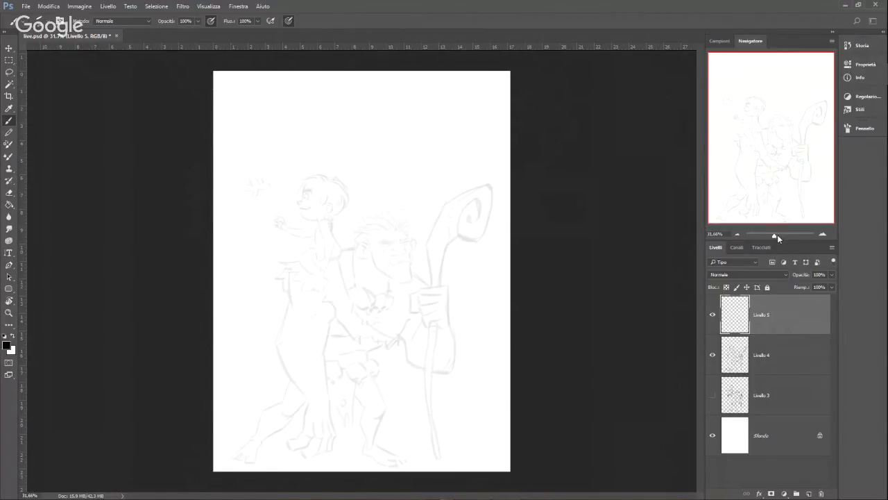
left_click(778, 234)
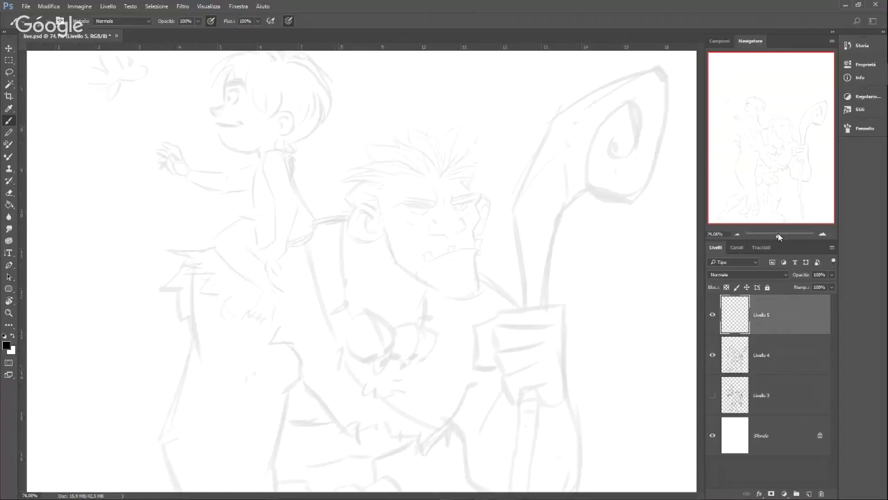
left_click_drag(777, 235, 776, 235)
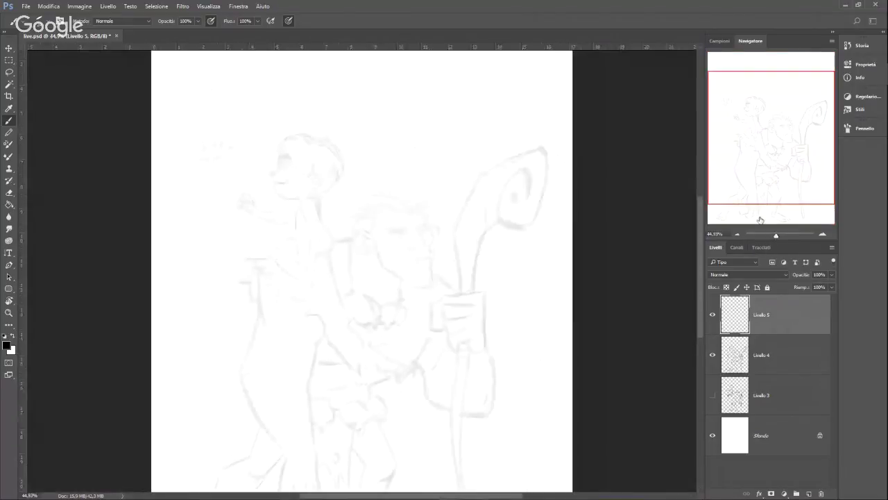
left_click_drag(702, 301, 700, 335)
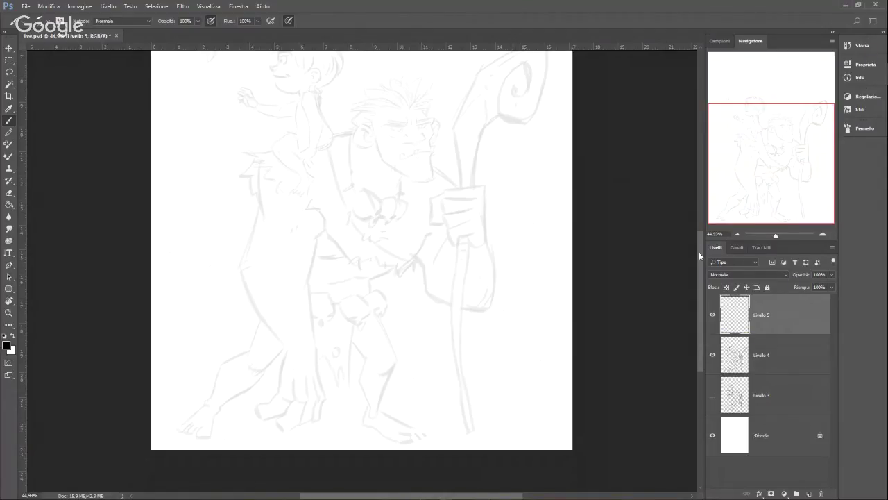
left_click_drag(699, 250, 700, 245)
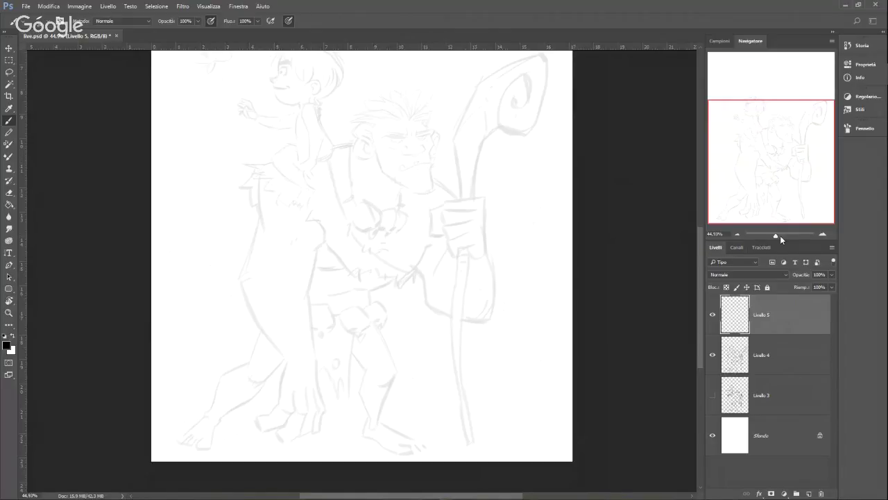
left_click_drag(777, 235, 778, 237)
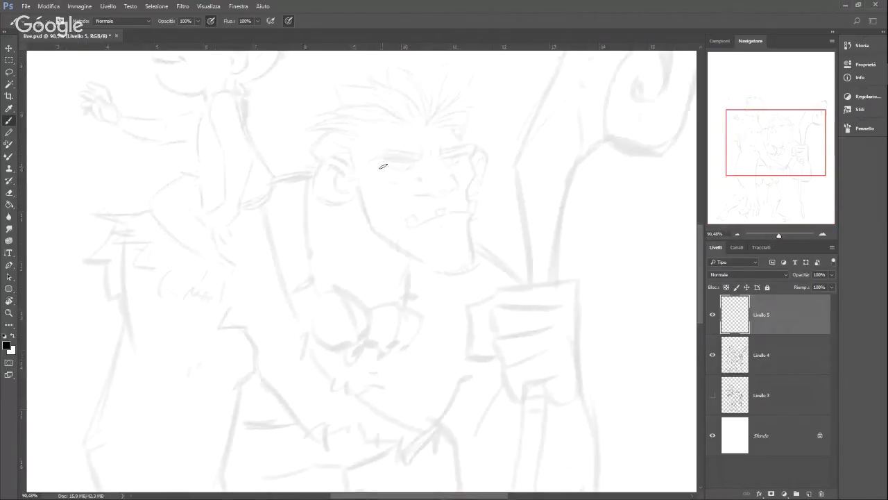
right_click(457, 152)
left_click_drag(474, 190, 472, 191)
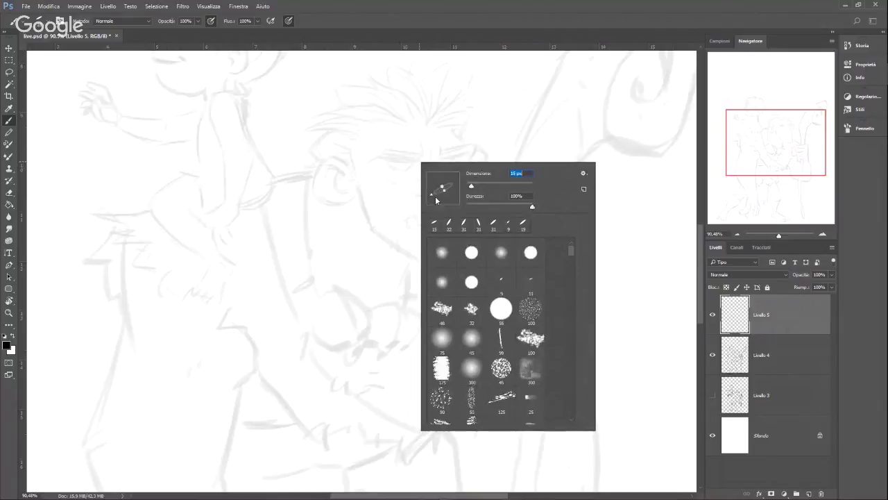
left_click(373, 161)
left_click_drag(366, 164, 397, 148)
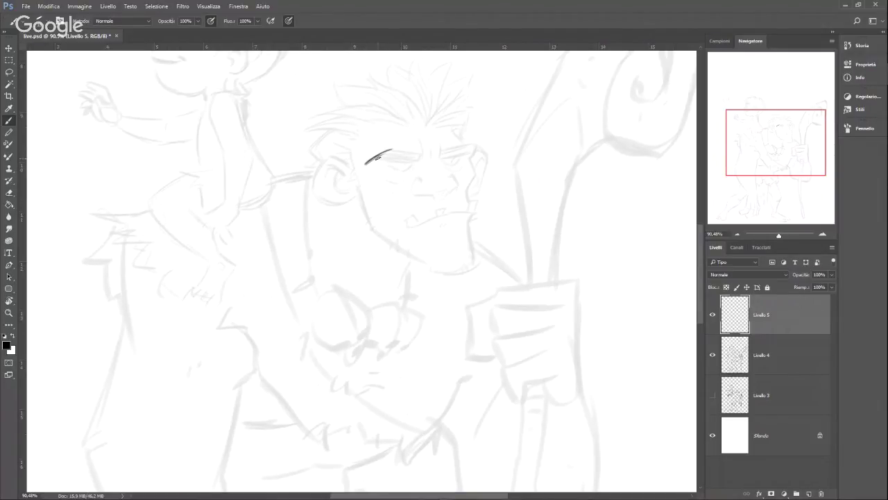
mouse_move(378, 155)
left_mouse_down()
mouse_move(407, 161)
mouse_move(387, 159)
mouse_move(420, 164)
mouse_move(399, 160)
mouse_move(422, 160)
mouse_move(417, 154)
mouse_move(393, 149)
mouse_move(420, 160)
mouse_move(425, 132)
mouse_move(428, 162)
mouse_move(447, 145)
mouse_move(473, 150)
mouse_move(475, 140)
mouse_move(472, 161)
mouse_move(443, 160)
mouse_move(463, 170)
left_mouse_up()
mouse_move(386, 161)
left_mouse_down()
mouse_move(414, 169)
mouse_move(398, 168)
mouse_move(410, 170)
mouse_move(401, 179)
left_mouse_up()
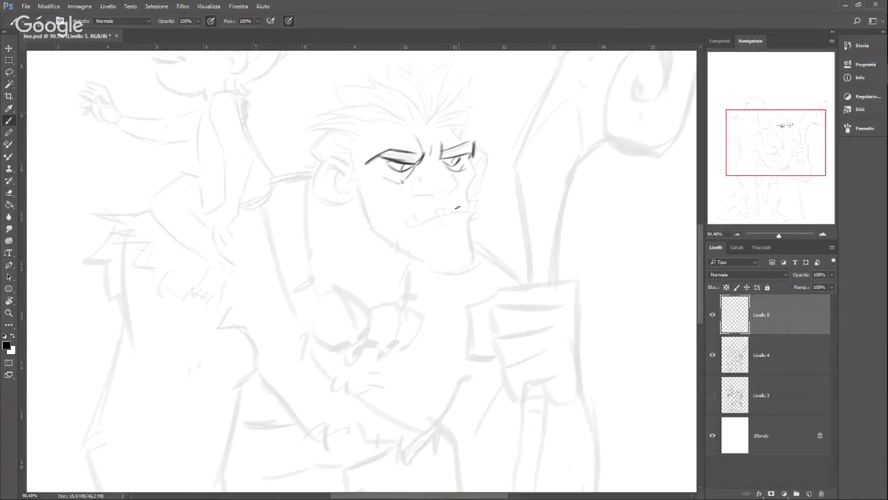
Step: Ink the brute's nose, far cheek contour, downturned mouth and protruding lower teeth
mouse_move(417, 179)
left_mouse_down()
mouse_move(413, 186)
mouse_move(433, 194)
mouse_move(415, 197)
mouse_move(471, 184)
mouse_move(475, 156)
mouse_move(466, 190)
mouse_move(475, 206)
left_mouse_up()
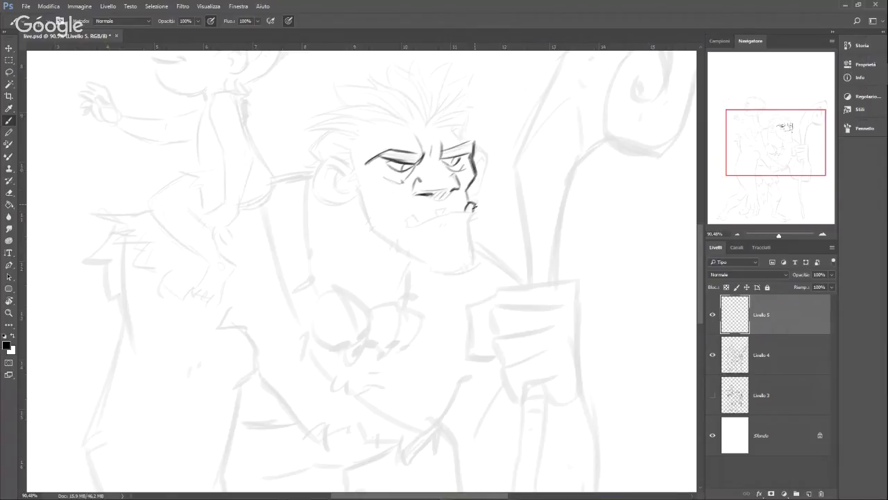
mouse_move(407, 224)
left_mouse_down()
mouse_move(472, 211)
mouse_move(476, 220)
mouse_move(444, 208)
left_mouse_up()
mouse_move(446, 214)
left_mouse_down()
mouse_move(454, 210)
mouse_move(416, 219)
mouse_move(424, 216)
left_mouse_up()
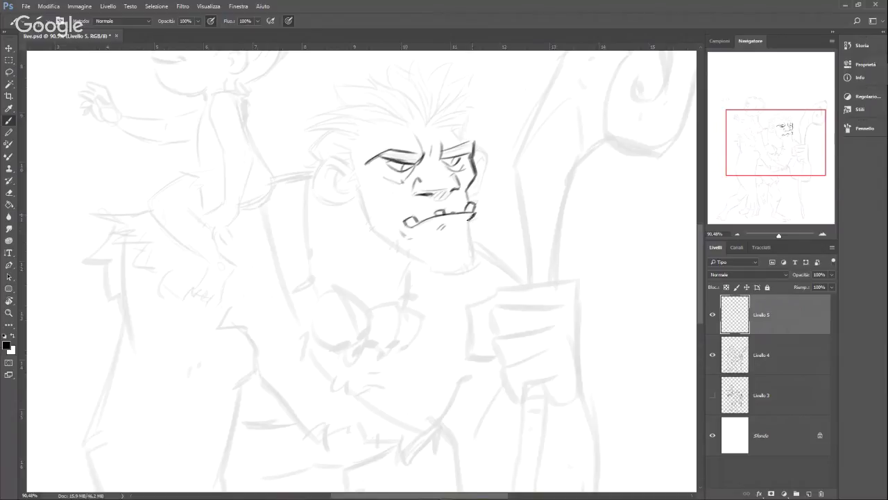
Step: Ink the brute's chin, the long jawline up to the temple, and the ear with its inner folds
mouse_move(472, 217)
left_mouse_down()
mouse_move(475, 256)
mouse_move(442, 272)
mouse_move(467, 272)
left_mouse_up()
left_click_drag(466, 261, 473, 270)
mouse_move(376, 230)
left_mouse_down()
mouse_move(436, 271)
mouse_move(374, 227)
left_mouse_up()
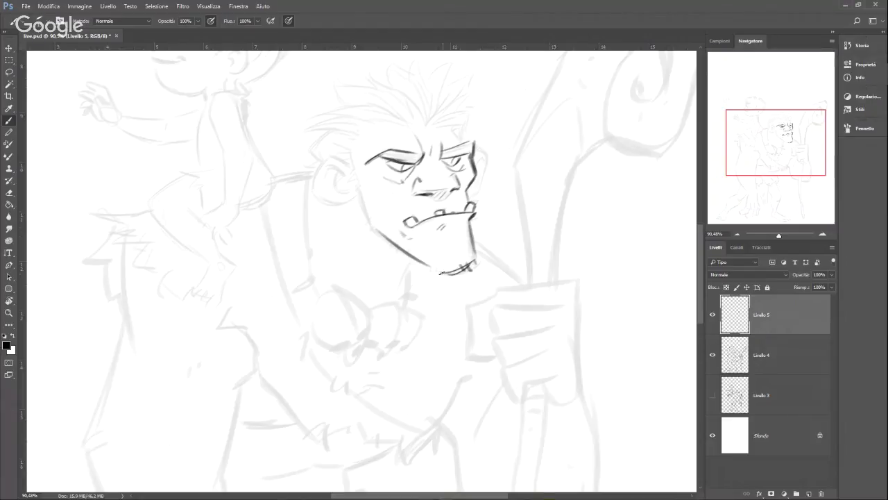
mouse_move(408, 252)
left_mouse_down()
mouse_move(376, 230)
mouse_move(358, 196)
left_mouse_up()
left_click_drag(376, 229, 353, 155)
mouse_move(317, 177)
left_mouse_down()
mouse_move(332, 157)
mouse_move(357, 170)
mouse_move(325, 171)
mouse_move(348, 179)
mouse_move(314, 178)
mouse_move(331, 199)
mouse_move(313, 182)
mouse_move(357, 193)
left_mouse_up()
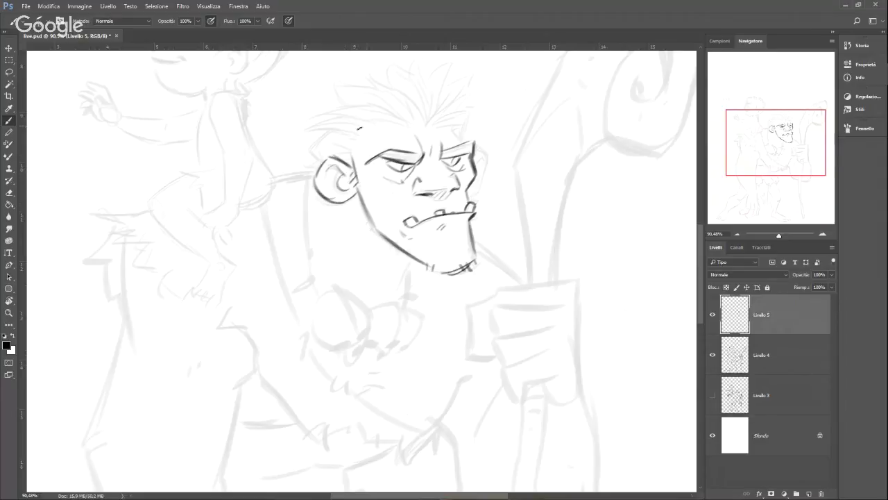
Step: Ink the hair tuft above the brute's near ear, the far temple line and the far ear
mouse_move(340, 154)
left_mouse_down()
mouse_move(355, 162)
mouse_move(313, 151)
mouse_move(339, 127)
left_mouse_up()
mouse_move(318, 142)
left_mouse_down()
mouse_move(357, 136)
mouse_move(352, 130)
mouse_move(360, 137)
left_mouse_up()
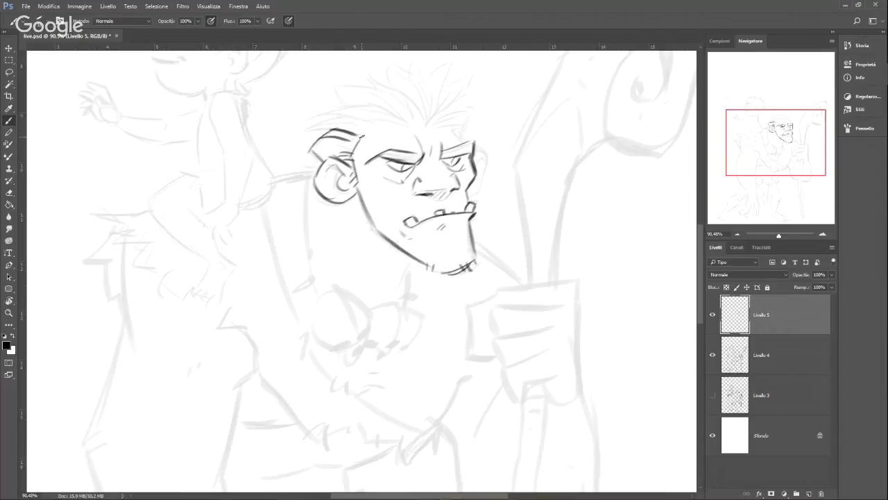
scroll(699, 242, "up", 3)
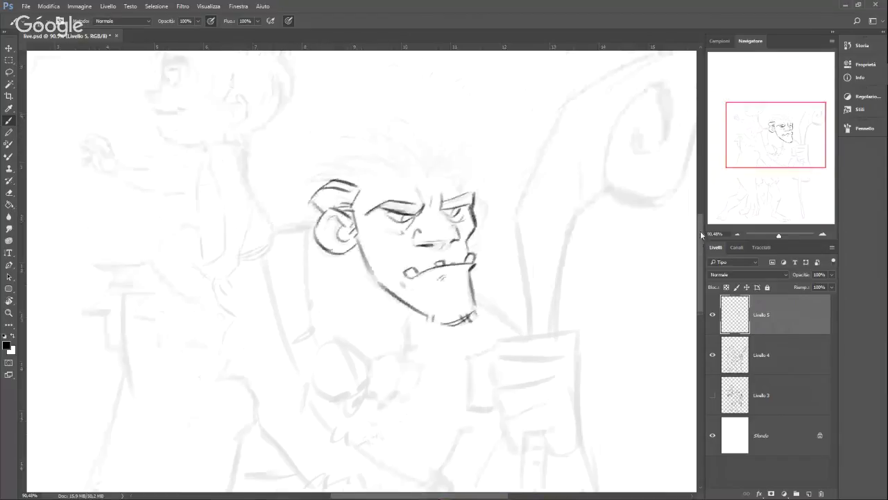
mouse_move(453, 181)
left_mouse_down()
mouse_move(475, 207)
mouse_move(481, 201)
mouse_move(479, 246)
left_mouse_up()
left_click_drag(488, 211, 478, 226)
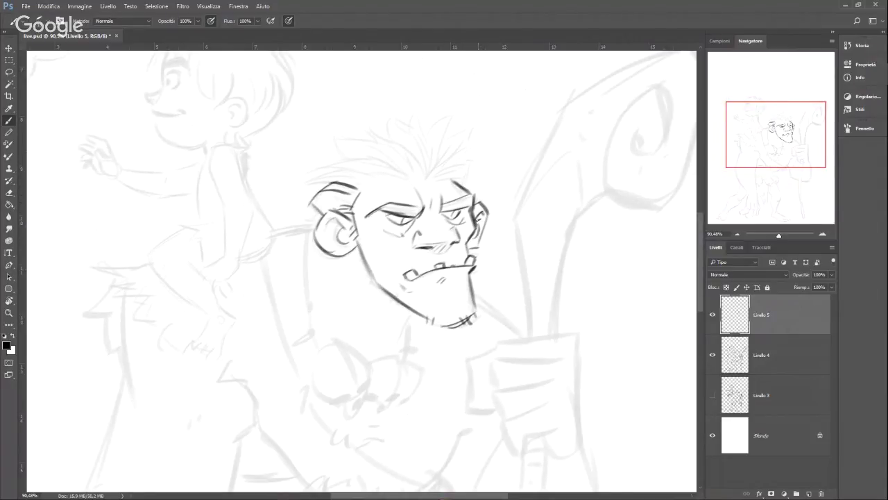
Step: Ink the brute's swept-back strands over the near ear, the hairline and the spiky tufts above the far side of the forehead
left_click_drag(331, 186, 368, 191)
mouse_move(309, 185)
left_mouse_down()
mouse_move(336, 173)
mouse_move(383, 176)
left_mouse_up()
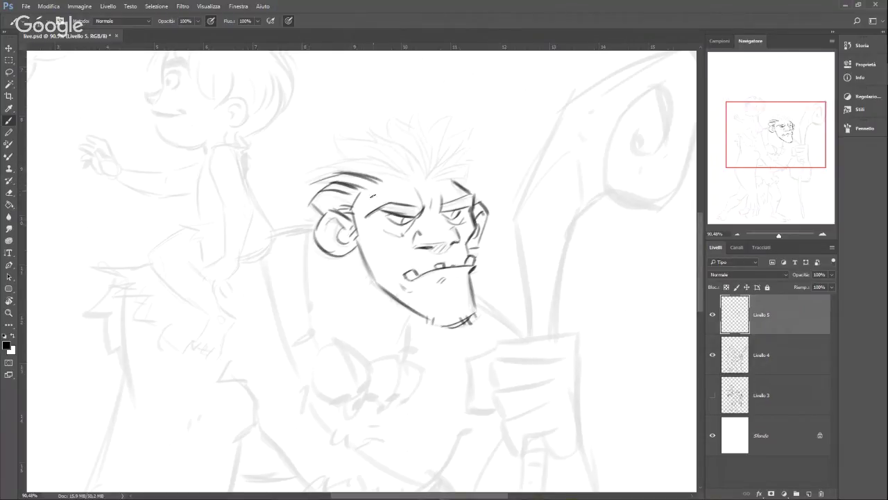
left_click_drag(311, 182, 347, 161)
mouse_move(334, 164)
left_mouse_down()
mouse_move(416, 179)
mouse_move(388, 167)
mouse_move(417, 173)
mouse_move(442, 152)
mouse_move(436, 178)
mouse_move(460, 155)
mouse_move(471, 171)
mouse_move(447, 179)
mouse_move(470, 173)
mouse_move(462, 182)
mouse_move(474, 172)
mouse_move(471, 148)
left_mouse_up()
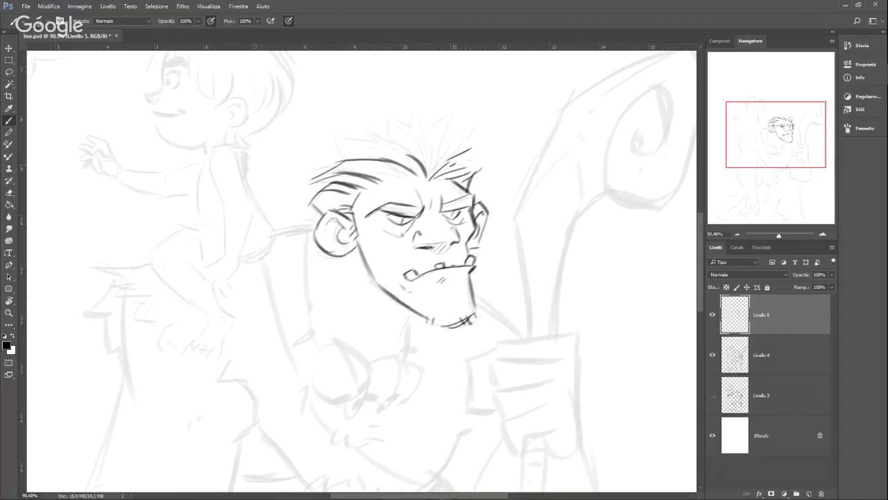
mouse_move(442, 170)
left_mouse_down()
mouse_move(478, 153)
mouse_move(466, 169)
mouse_move(455, 148)
mouse_move(430, 179)
mouse_move(441, 134)
left_mouse_up()
left_click_drag(436, 131, 454, 119)
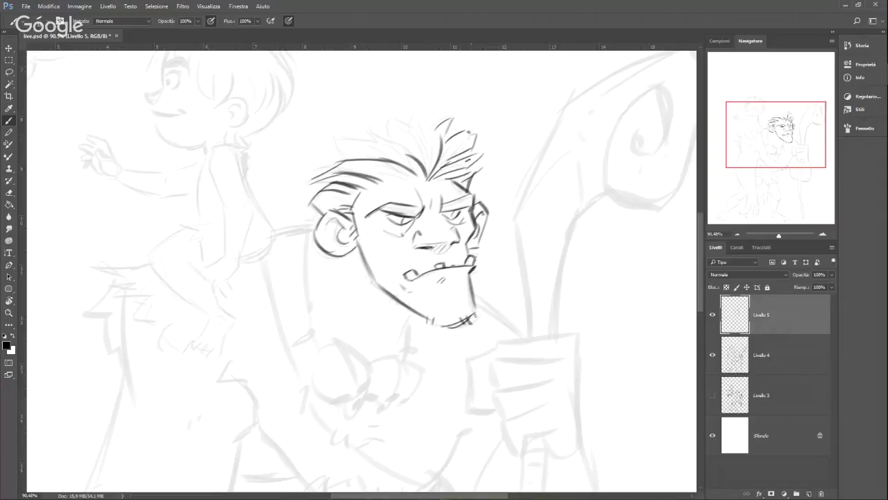
Step: Ink the crown of the brute's hair and fill it with swept-back strands from the hairline to the tips
mouse_move(387, 118)
left_mouse_down()
mouse_move(415, 130)
mouse_move(347, 132)
mouse_move(359, 131)
mouse_move(323, 159)
left_mouse_up()
left_click_drag(388, 154, 351, 159)
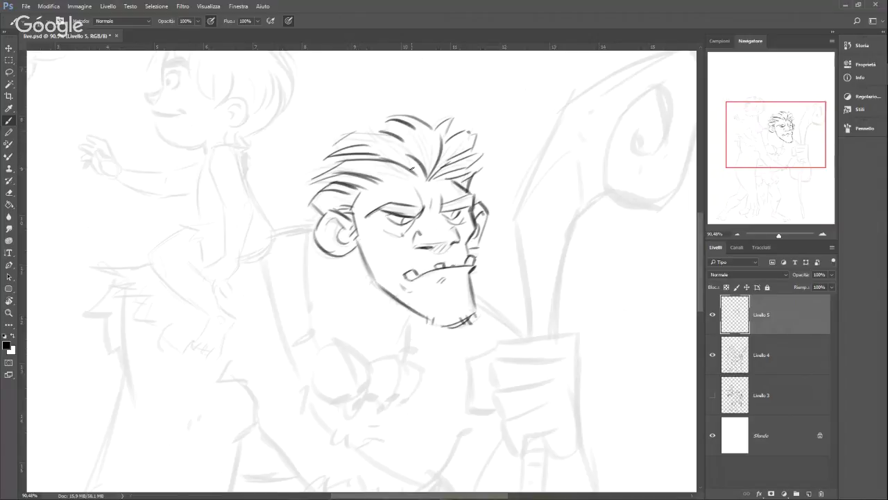
left_click_drag(329, 170, 404, 178)
left_click_drag(362, 172, 401, 181)
left_click_drag(399, 129, 427, 179)
left_click_drag(346, 131, 419, 157)
mouse_move(434, 129)
left_mouse_down()
mouse_move(427, 179)
mouse_move(467, 175)
left_mouse_up()
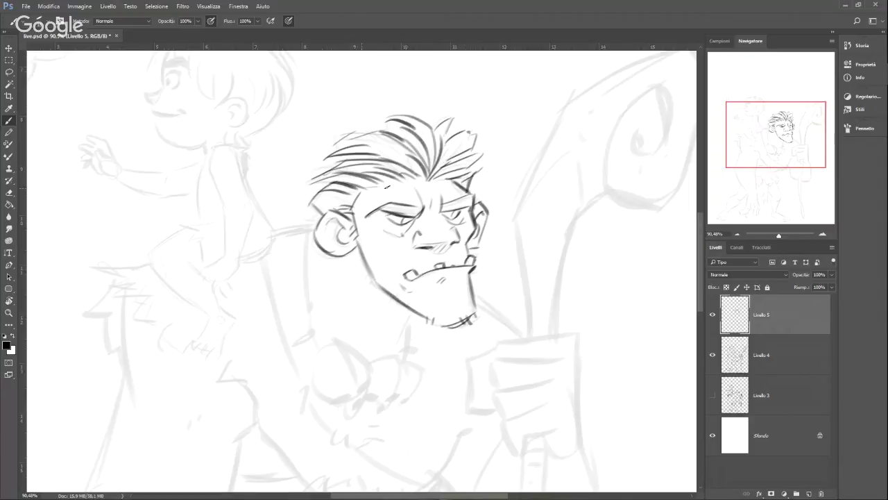
mouse_move(387, 186)
left_mouse_down()
mouse_move(411, 176)
mouse_move(466, 179)
left_mouse_up()
mouse_move(469, 129)
left_mouse_down()
mouse_move(443, 166)
mouse_move(448, 136)
left_mouse_up()
left_click_drag(386, 126, 338, 134)
left_click_drag(352, 130, 333, 145)
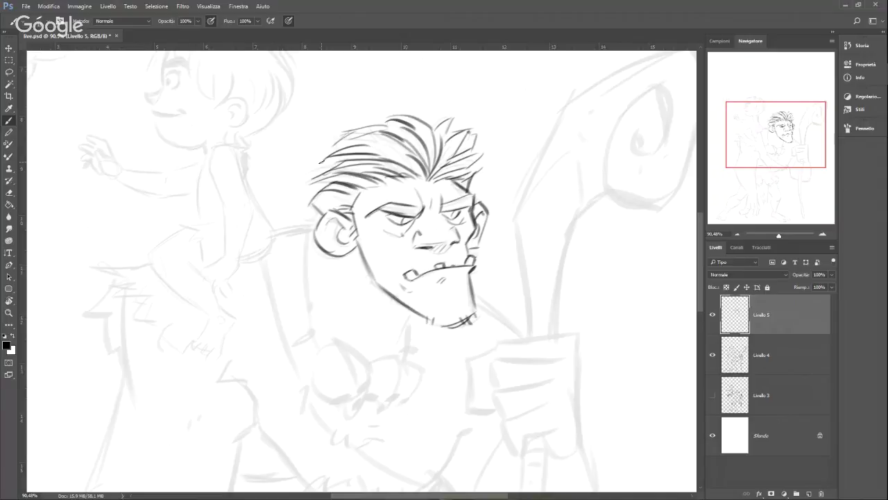
Step: Ink both sides of the brute's neck and the shoulder lines behind the near ear and beyond the chin
scroll(702, 230, "down", 3)
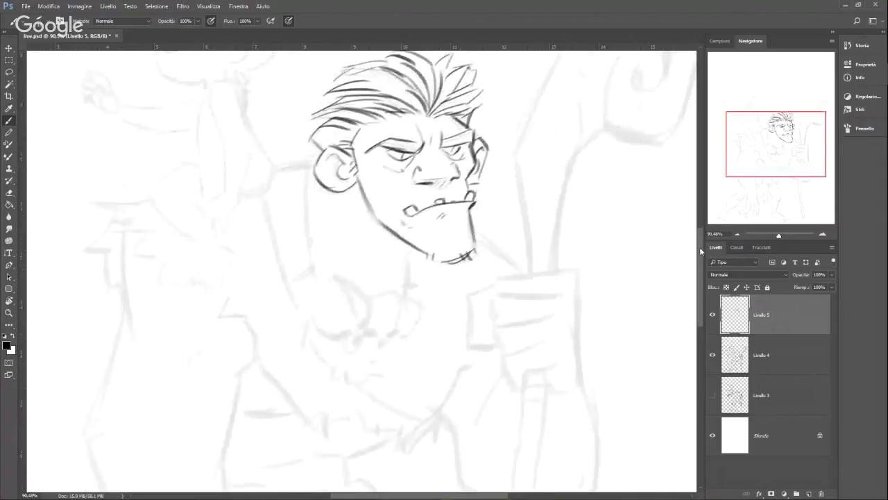
left_click_drag(398, 261, 408, 226)
left_click_drag(314, 136, 276, 147)
left_click_drag(479, 213, 519, 241)
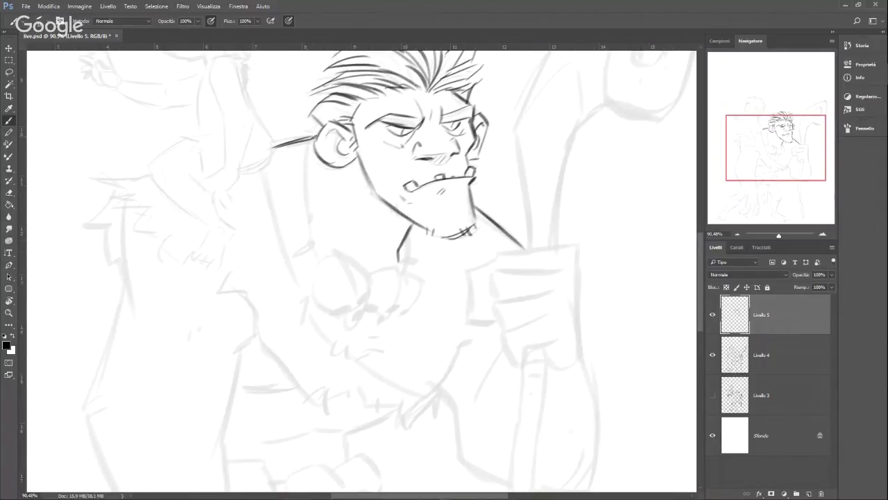
mouse_move(314, 136)
left_mouse_down()
mouse_move(300, 209)
mouse_move(300, 180)
mouse_move(311, 245)
mouse_move(301, 224)
mouse_move(312, 243)
left_mouse_up()
Step: Ink the brute's two necklace skulls with their eye sockets and noses, plus the pointed fangs on either side
mouse_move(310, 237)
left_mouse_down()
mouse_move(318, 246)
mouse_move(296, 261)
mouse_move(338, 251)
mouse_move(369, 281)
left_mouse_up()
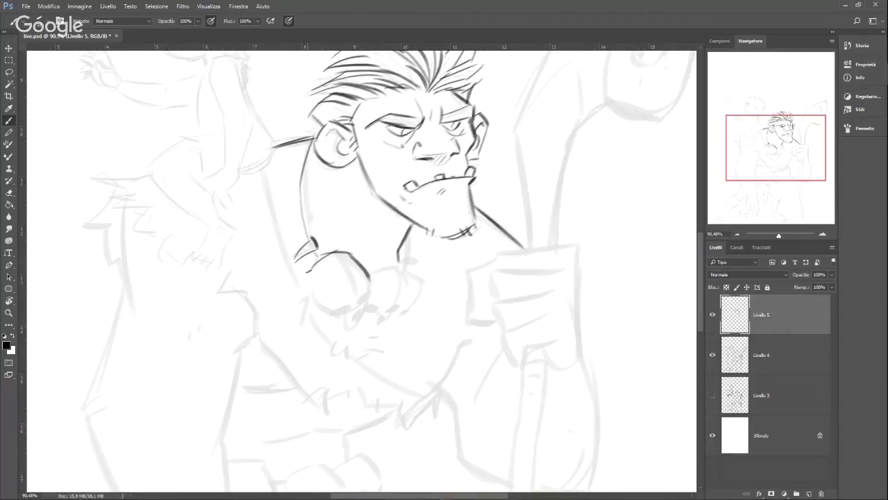
mouse_move(310, 269)
left_mouse_down()
mouse_move(305, 297)
mouse_move(336, 314)
mouse_move(372, 293)
mouse_move(373, 280)
mouse_move(360, 322)
mouse_move(351, 308)
mouse_move(360, 334)
mouse_move(370, 329)
mouse_move(375, 290)
left_mouse_up()
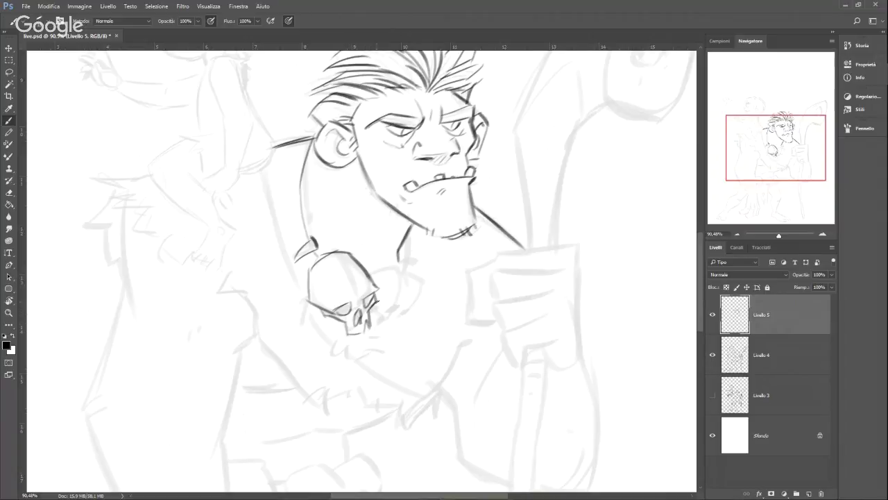
mouse_move(373, 273)
left_mouse_down()
mouse_move(411, 266)
mouse_move(417, 287)
left_mouse_up()
mouse_move(375, 310)
left_mouse_down()
mouse_move(405, 316)
mouse_move(420, 280)
mouse_move(406, 268)
mouse_move(376, 311)
mouse_move(404, 320)
mouse_move(400, 329)
mouse_move(420, 314)
mouse_move(421, 281)
mouse_move(383, 321)
left_mouse_up()
mouse_move(379, 319)
left_mouse_down()
mouse_move(392, 346)
mouse_move(421, 320)
left_mouse_up()
left_click_drag(419, 311, 422, 323)
left_click_drag(413, 259, 429, 282)
left_click_drag(429, 267, 431, 284)
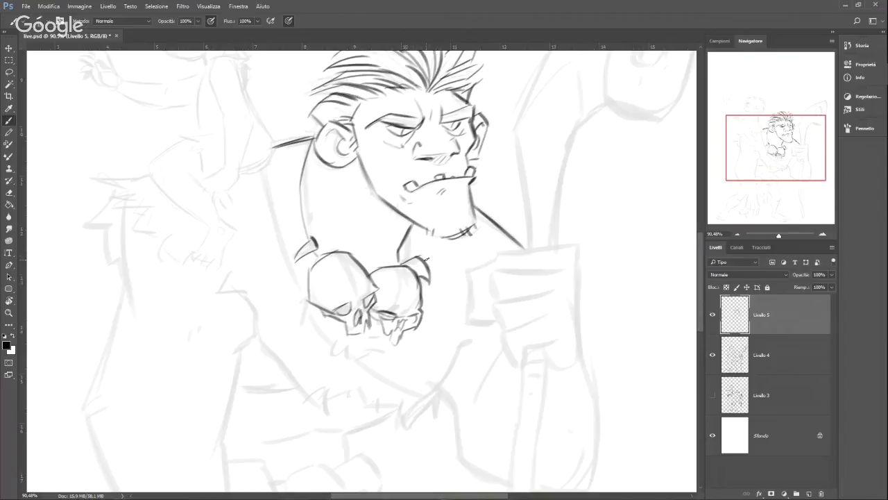
Step: Ink the small beads and the pointed fang linking the skull necklace to both sides of the brute's neck
mouse_move(413, 228)
left_mouse_down()
mouse_move(418, 257)
mouse_move(415, 243)
left_mouse_up()
mouse_move(318, 248)
left_mouse_down()
mouse_move(311, 261)
mouse_move(304, 227)
left_mouse_up()
mouse_move(415, 245)
left_mouse_down()
mouse_move(410, 257)
mouse_move(427, 254)
left_mouse_up()
left_click_drag(415, 249, 425, 247)
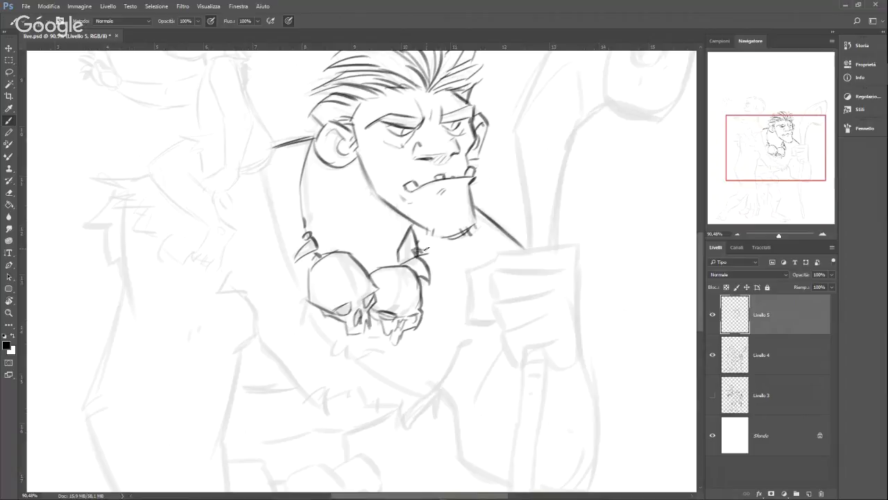
Step: Add accent strokes around the brute's eyes and across the bridge of the nose
mouse_move(699, 276)
left_mouse_down()
mouse_move(699, 290)
mouse_move(703, 279)
left_mouse_up()
scroll(702, 277, "up", 2)
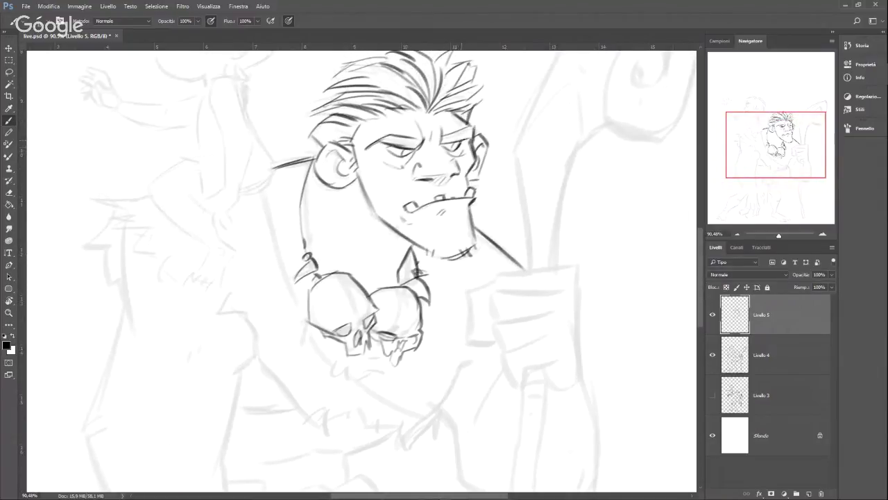
mouse_move(387, 149)
left_mouse_down()
mouse_move(413, 156)
mouse_move(433, 147)
left_mouse_up()
Step: Ink the rounded outer contour of the boy's hair from the forehead over the crown to the nape
left_click_drag(700, 244, 698, 255)
scroll(698, 255, "down", 3)
scroll(702, 244, "up", 3)
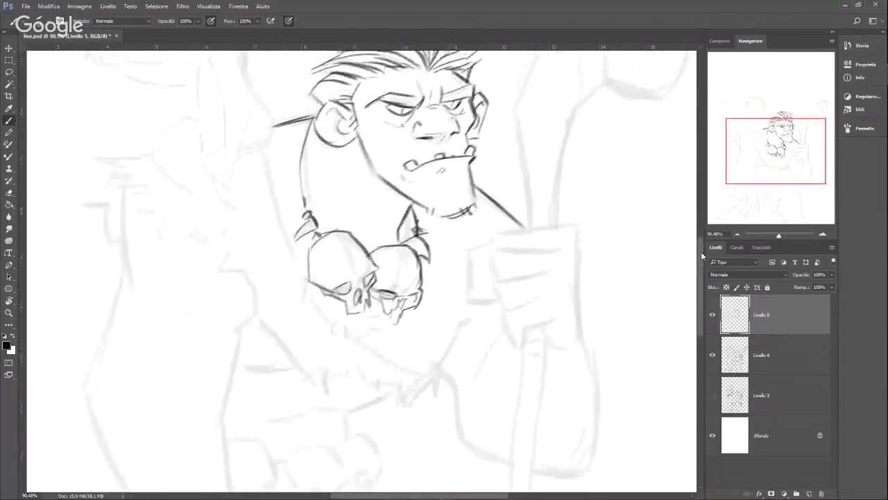
scroll(702, 243, "down", 2)
scroll(694, 229, "up", 5)
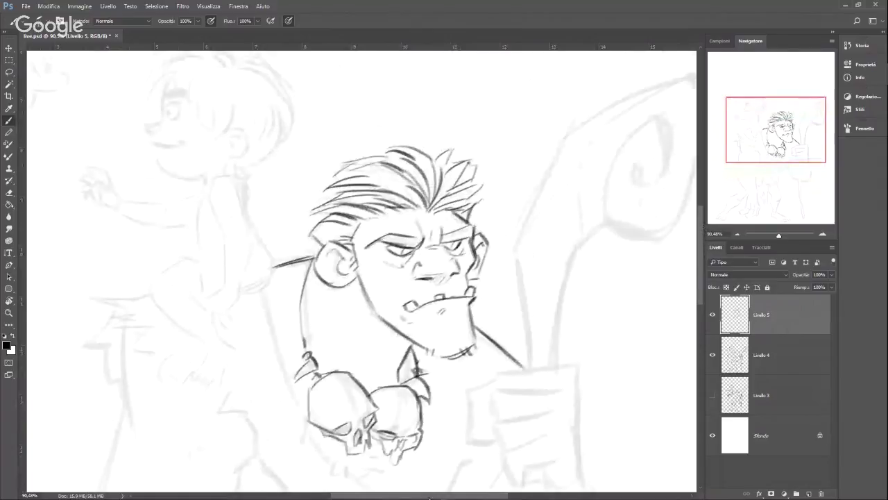
left_click_drag(427, 495, 404, 476)
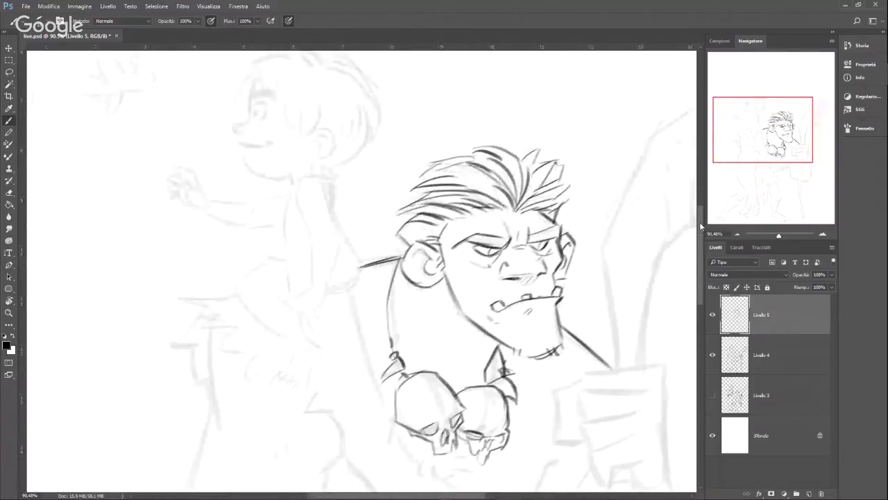
left_click_drag(699, 222, 699, 210)
mouse_move(251, 168)
left_mouse_down()
mouse_move(248, 146)
mouse_move(280, 107)
mouse_move(316, 106)
mouse_move(371, 149)
mouse_move(354, 198)
left_mouse_up()
left_click_drag(361, 134, 368, 179)
left_click_drag(350, 116, 355, 196)
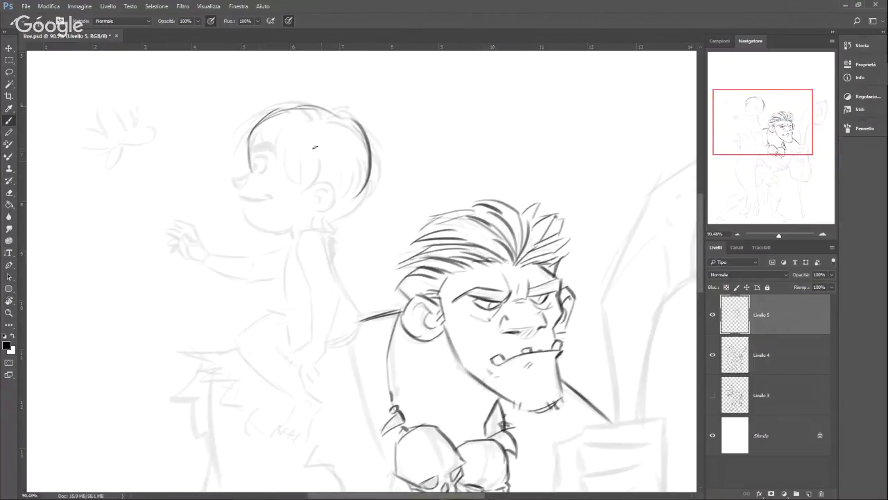
Step: Ink the boy's forehead and nose profile, a first eye and eyebrow, and the front hair tuft over the rough sketch
mouse_move(249, 172)
left_mouse_down()
mouse_move(239, 189)
mouse_move(231, 181)
mouse_move(247, 164)
mouse_move(247, 139)
mouse_move(267, 113)
mouse_move(298, 104)
left_mouse_up()
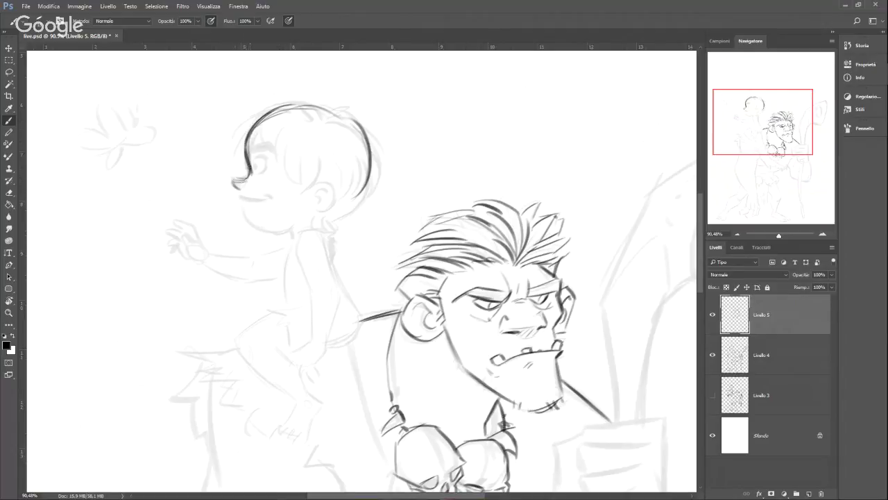
mouse_move(237, 185)
left_mouse_down()
mouse_move(245, 188)
mouse_move(246, 178)
left_mouse_up()
mouse_move(257, 154)
left_mouse_down()
mouse_move(273, 149)
mouse_move(276, 162)
mouse_move(259, 163)
mouse_move(277, 130)
mouse_move(282, 141)
mouse_move(276, 128)
mouse_move(284, 138)
left_mouse_up()
mouse_move(336, 107)
left_mouse_down()
mouse_move(297, 99)
mouse_move(297, 89)
mouse_move(259, 96)
left_mouse_up()
mouse_move(262, 92)
left_mouse_down()
mouse_move(235, 122)
mouse_move(247, 128)
left_mouse_up()
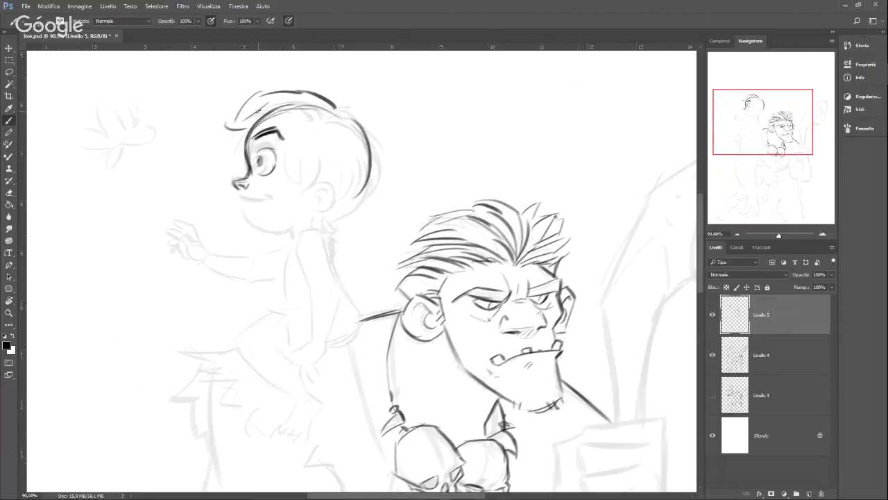
Step: Adjust the eraser size and erase the boy's newly drawn eye and eyebrow
left_click(9, 192)
left_click(340, 190)
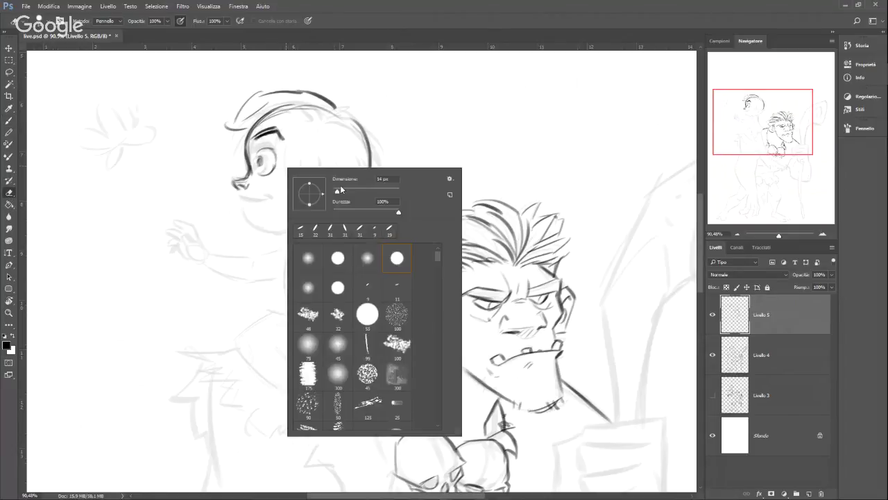
mouse_move(267, 170)
left_mouse_down()
mouse_move(260, 144)
mouse_move(272, 132)
mouse_move(258, 144)
left_mouse_up()
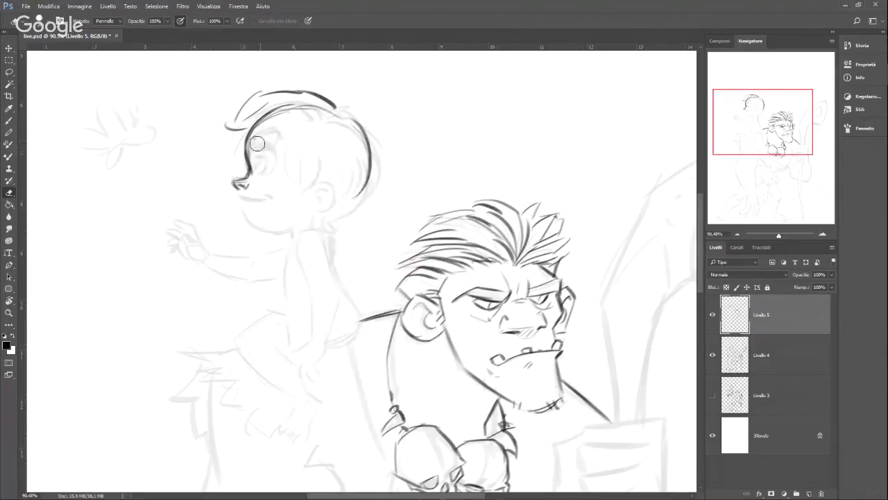
Step: Draw the boy with a closed smiling eye and thick eyebrow, and darken his forehead and nose lines
left_click(10, 121)
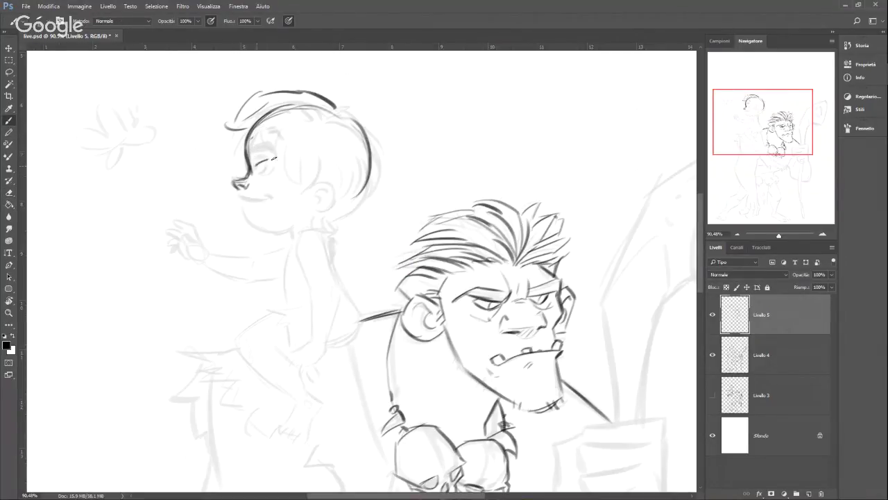
mouse_move(255, 166)
left_mouse_down()
mouse_move(280, 162)
mouse_move(260, 141)
mouse_move(254, 147)
mouse_move(258, 138)
mouse_move(280, 140)
left_mouse_up()
left_click_drag(248, 172, 276, 111)
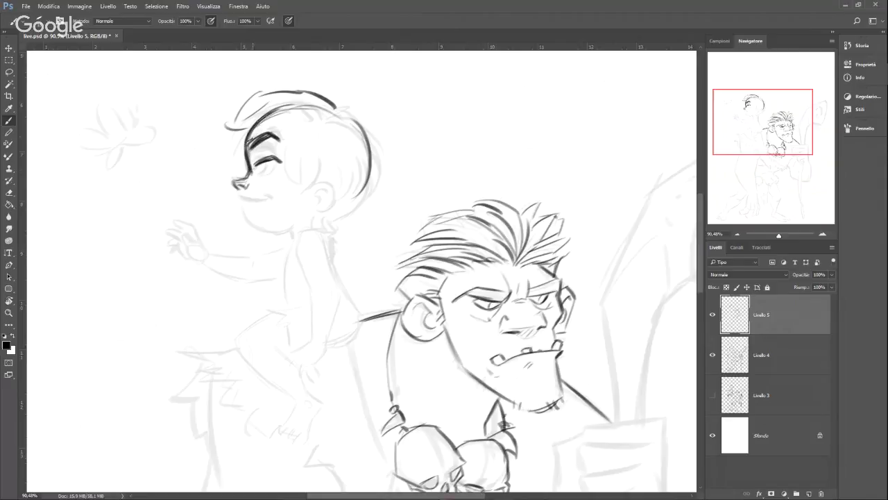
mouse_move(249, 141)
left_mouse_down()
mouse_move(289, 107)
mouse_move(268, 116)
left_mouse_up()
mouse_move(252, 163)
left_mouse_down()
mouse_move(280, 157)
mouse_move(236, 181)
left_mouse_up()
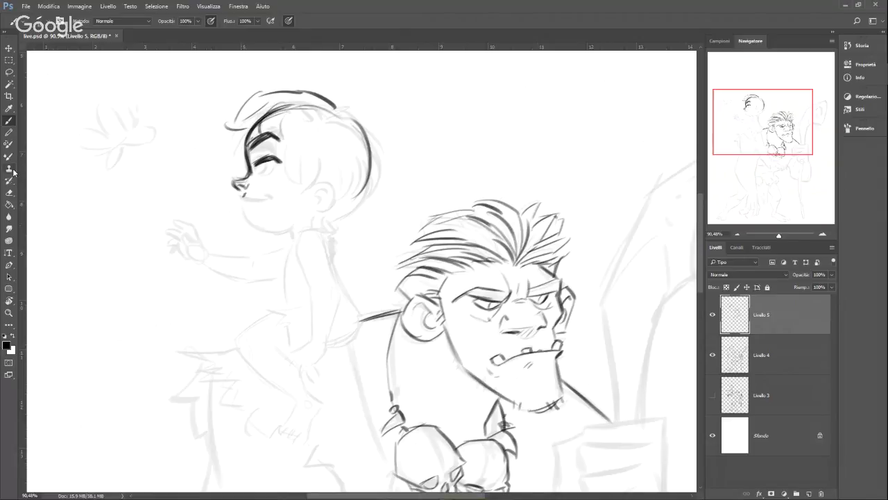
Step: Erase the boy's closed eye and thick eyebrow, and redraw the eye open with an eyebrow above it
left_click(9, 192)
mouse_move(283, 160)
left_mouse_down()
mouse_move(264, 158)
mouse_move(258, 168)
mouse_move(275, 135)
mouse_move(254, 153)
mouse_move(257, 141)
left_mouse_up()
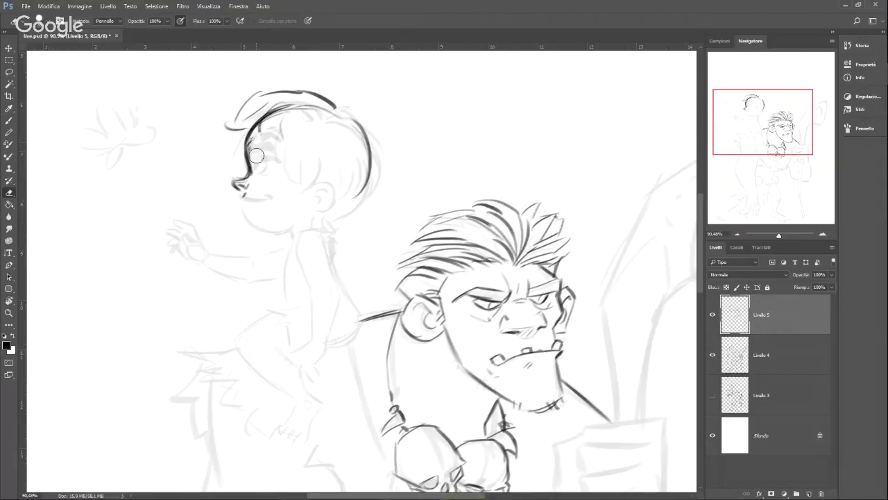
left_click(9, 120)
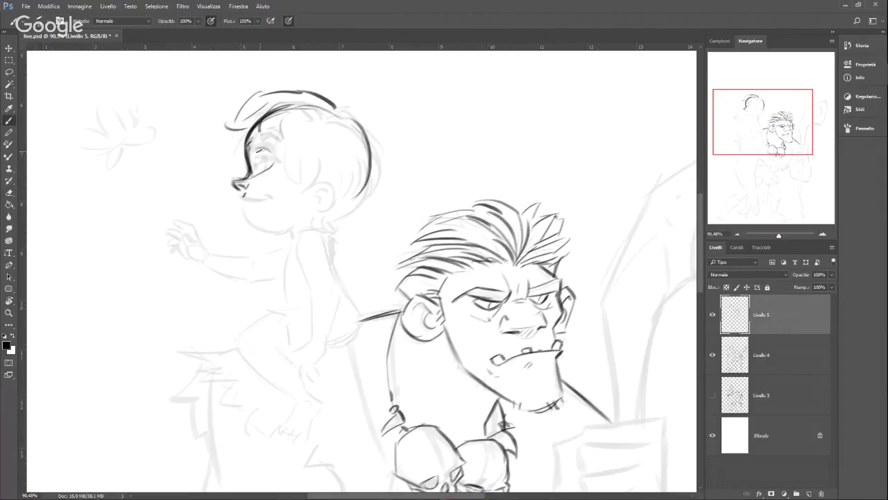
mouse_move(257, 150)
left_mouse_down()
mouse_move(265, 168)
mouse_move(272, 126)
mouse_move(283, 156)
mouse_move(336, 165)
left_mouse_up()
Step: Draw the outer contour at the back of the boy's hair and his ear with its inner folds
mouse_move(340, 108)
left_mouse_down()
mouse_move(386, 155)
mouse_move(383, 148)
mouse_move(375, 197)
left_mouse_up()
left_click_drag(384, 157, 359, 201)
mouse_move(315, 172)
left_mouse_down()
mouse_move(338, 163)
mouse_move(314, 167)
mouse_move(337, 194)
mouse_move(345, 181)
mouse_move(326, 199)
left_mouse_up()
mouse_move(320, 164)
left_mouse_down()
mouse_move(349, 182)
mouse_move(326, 201)
mouse_move(335, 168)
mouse_move(331, 185)
left_mouse_up()
left_click_drag(345, 165, 346, 185)
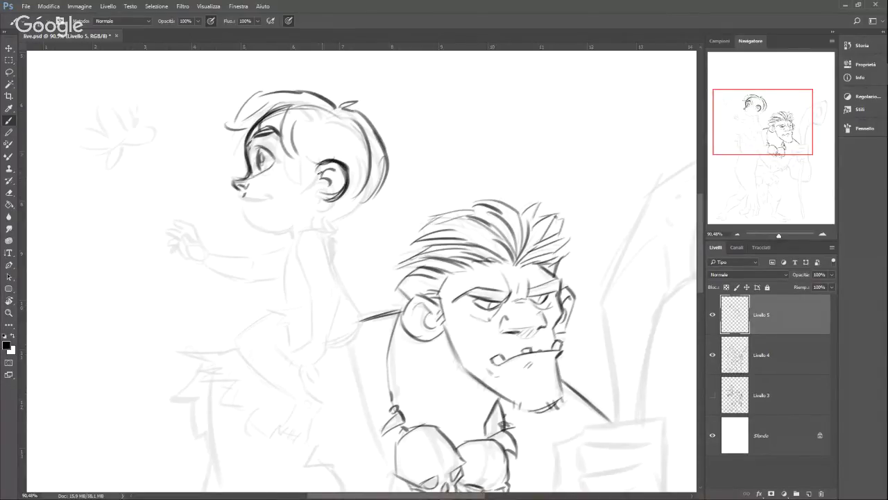
Step: Draw the boy's sideburn and the hairline running from the forehead to the ear
mouse_move(297, 153)
left_mouse_down()
mouse_move(318, 165)
mouse_move(309, 175)
left_mouse_up()
left_click_drag(311, 164, 312, 176)
mouse_move(281, 124)
left_mouse_down()
mouse_move(311, 163)
mouse_move(263, 163)
left_mouse_up()
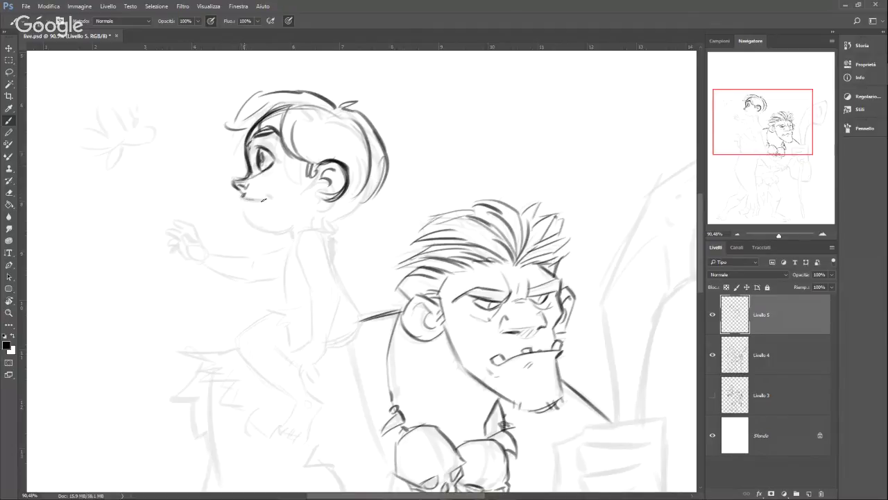
Step: Draw the boy's smiling open mouth, jaw and nape hair, and reinforce the contour of his hair
left_click_drag(242, 198, 278, 193)
mouse_move(267, 201)
left_mouse_down()
mouse_move(249, 217)
mouse_move(277, 238)
mouse_move(249, 215)
mouse_move(293, 229)
mouse_move(304, 208)
mouse_move(279, 238)
mouse_move(309, 205)
mouse_move(296, 217)
mouse_move(318, 223)
mouse_move(299, 230)
mouse_move(323, 222)
mouse_move(320, 210)
mouse_move(367, 200)
left_mouse_up()
left_click_drag(380, 129, 349, 204)
mouse_move(282, 114)
left_mouse_down()
mouse_move(301, 155)
mouse_move(270, 119)
mouse_move(227, 127)
mouse_move(266, 93)
left_mouse_up()
left_click_drag(262, 94, 347, 102)
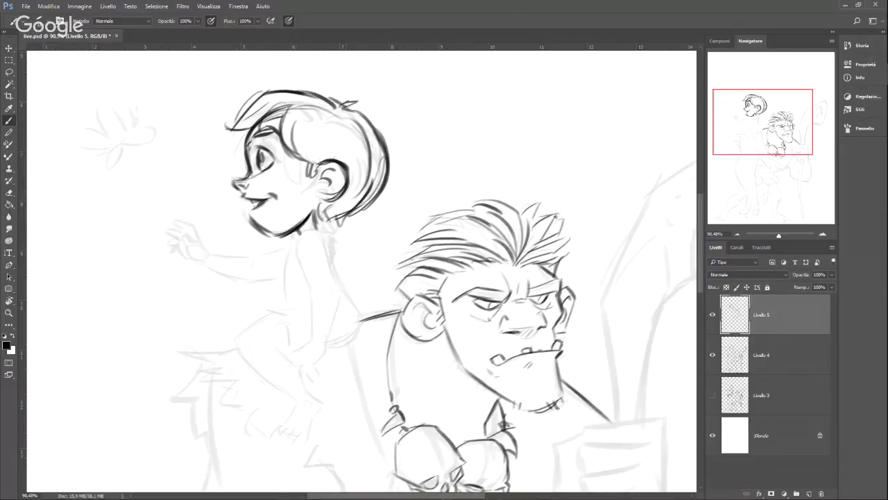
Step: Ink the boy's near arm with its elbow and resting hand, and his back down to the buttocks
scroll(701, 239, "down", 2)
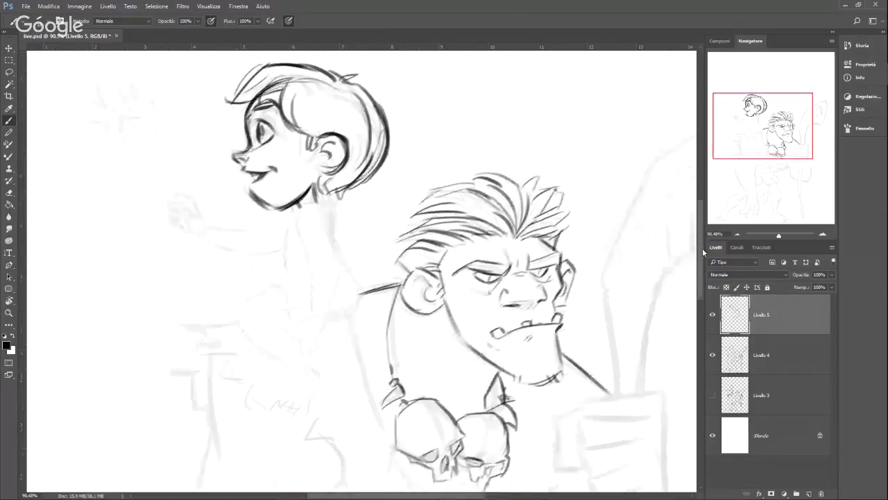
scroll(701, 257, "up", 1)
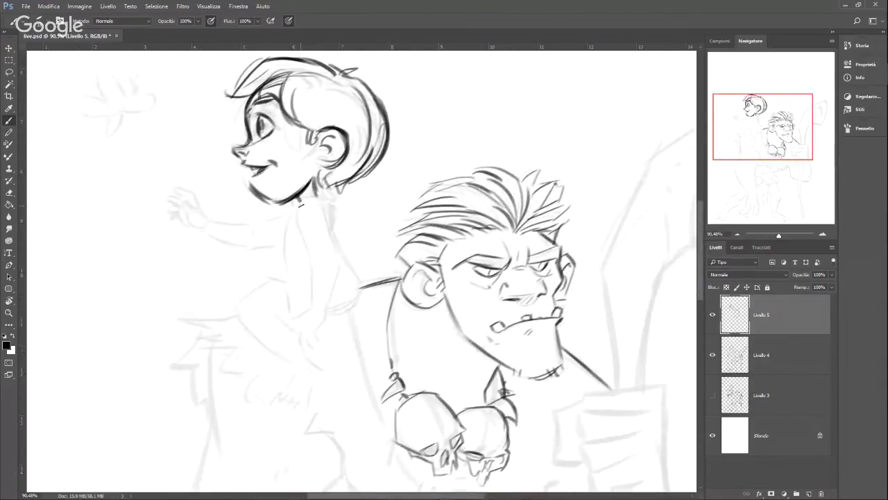
mouse_move(317, 192)
left_mouse_down()
mouse_move(299, 212)
mouse_move(327, 216)
mouse_move(342, 250)
left_mouse_up()
mouse_move(298, 211)
left_mouse_down()
mouse_move(318, 271)
mouse_move(309, 301)
mouse_move(309, 260)
mouse_move(309, 312)
left_mouse_up()
left_click_drag(338, 281, 325, 312)
left_click_drag(340, 249, 334, 271)
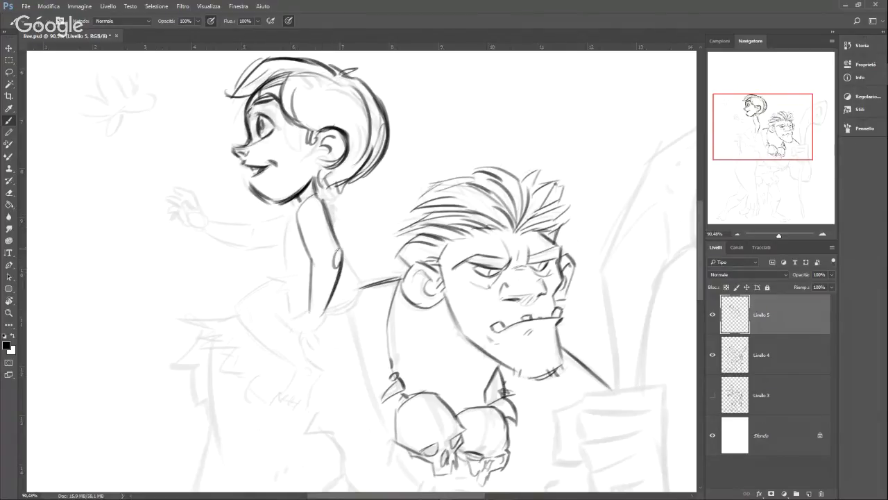
left_click_drag(321, 204, 361, 282)
mouse_move(332, 311)
left_mouse_down()
mouse_move(354, 301)
mouse_move(331, 308)
mouse_move(306, 301)
mouse_move(302, 312)
mouse_move(324, 314)
mouse_move(318, 344)
left_mouse_up()
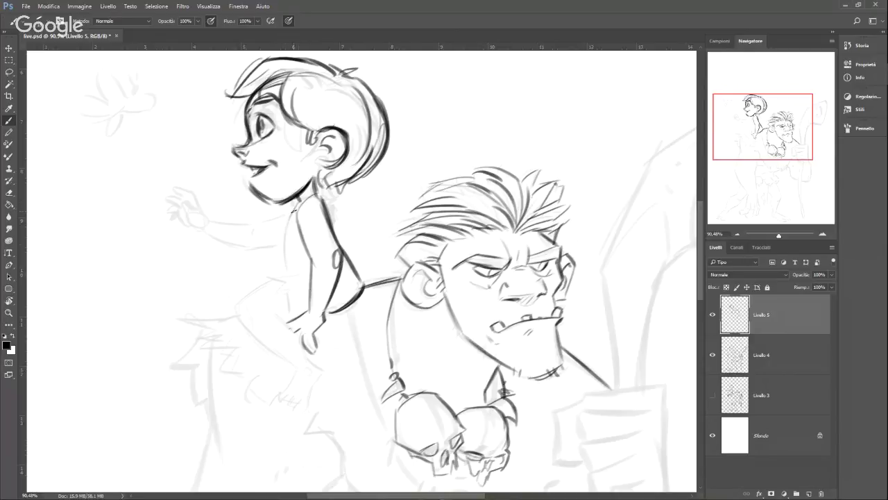
Step: Draw the boy's chest line, the jagged loincloth edge, and his bent leg down to the foot and toes
left_click_drag(286, 221, 284, 254)
mouse_move(247, 297)
left_mouse_down()
mouse_move(302, 272)
mouse_move(264, 276)
mouse_move(281, 282)
left_mouse_up()
mouse_move(274, 290)
left_mouse_down()
mouse_move(285, 288)
mouse_move(285, 319)
left_mouse_up()
left_click_drag(286, 319, 295, 315)
left_click_drag(237, 307, 290, 365)
left_click_drag(278, 314, 305, 345)
mouse_move(244, 316)
left_mouse_down()
mouse_move(304, 375)
mouse_move(311, 378)
mouse_move(306, 351)
mouse_move(322, 370)
mouse_move(309, 366)
mouse_move(312, 359)
mouse_move(326, 374)
mouse_move(315, 390)
mouse_move(287, 396)
mouse_move(296, 376)
mouse_move(275, 399)
mouse_move(303, 405)
left_mouse_up()
left_click_drag(300, 407, 310, 410)
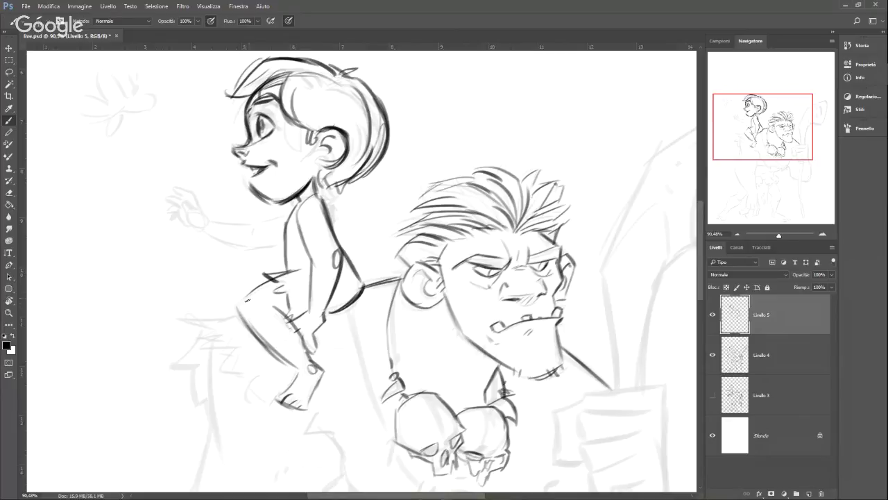
Step: Outline the boy's knee and reinforce the lines of his back, buttocks and chest
mouse_move(247, 300)
left_mouse_down()
mouse_move(243, 324)
mouse_move(271, 279)
left_mouse_up()
mouse_move(326, 314)
left_mouse_down()
mouse_move(355, 287)
mouse_move(344, 253)
mouse_move(365, 289)
left_mouse_up()
left_click_drag(340, 249, 362, 284)
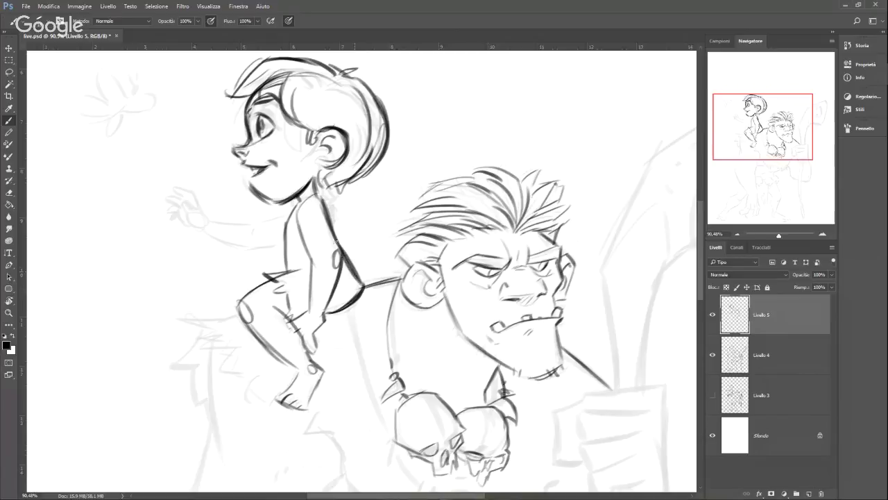
left_click_drag(315, 194, 343, 246)
left_click_drag(284, 238, 287, 268)
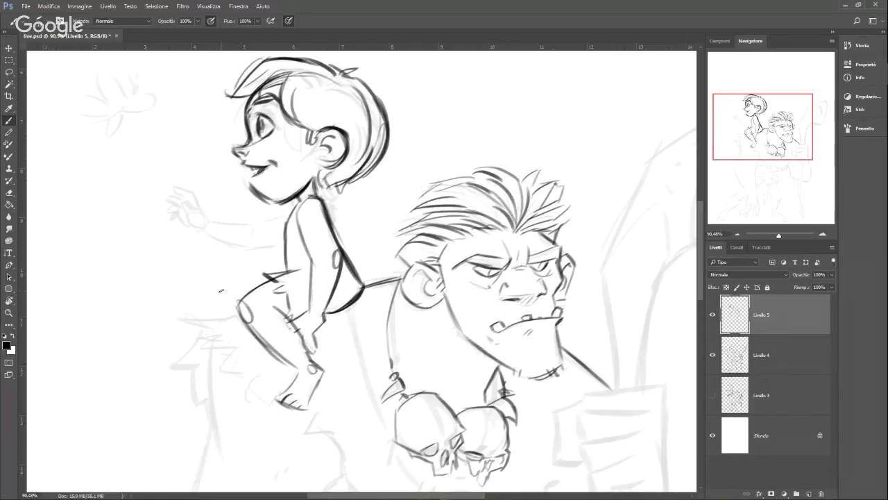
Step: Ink the boy's outstretched arm and its open hand with spread fingers
mouse_move(213, 219)
left_mouse_down()
mouse_move(268, 221)
mouse_move(297, 207)
left_mouse_up()
left_click_drag(206, 231, 281, 246)
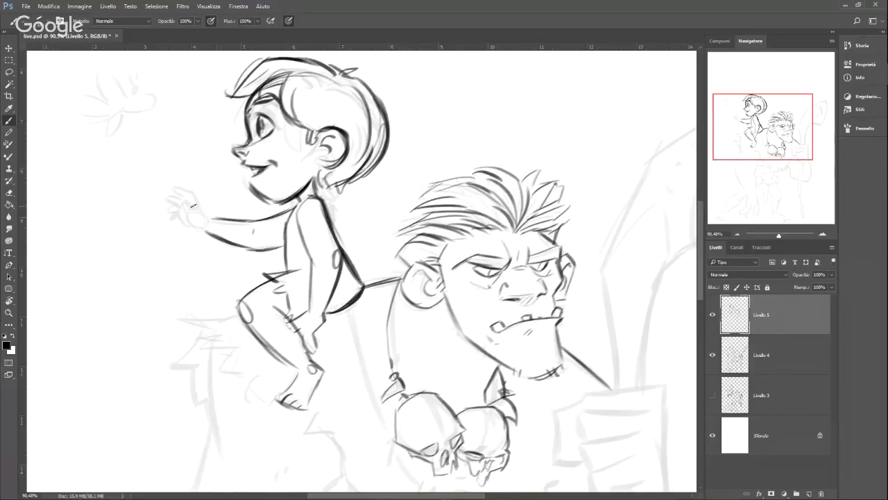
mouse_move(208, 216)
left_mouse_down()
mouse_move(200, 191)
mouse_move(193, 217)
mouse_move(203, 225)
mouse_move(164, 215)
mouse_move(169, 203)
mouse_move(161, 206)
mouse_move(185, 198)
left_mouse_up()
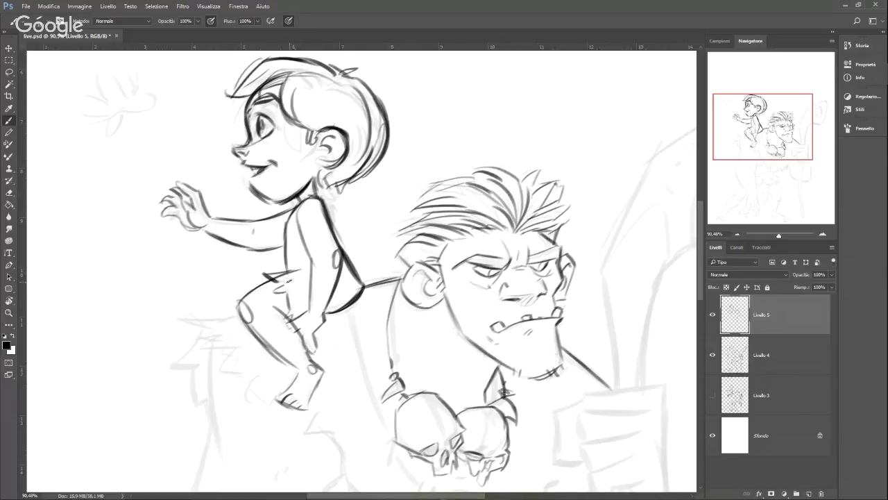
Step: Draw the jagged fur edge under the boy and the first contours of the pelt crossing the ogre's chest
left_click_drag(759, 151, 760, 176)
mouse_move(217, 157)
left_mouse_down()
mouse_move(168, 161)
mouse_move(179, 161)
mouse_move(171, 167)
mouse_move(221, 221)
left_mouse_up()
mouse_move(221, 220)
left_mouse_down()
mouse_move(245, 210)
mouse_move(232, 229)
mouse_move(271, 261)
mouse_move(312, 256)
mouse_move(347, 325)
left_mouse_up()
mouse_move(341, 146)
left_mouse_down()
mouse_move(396, 312)
mouse_move(421, 347)
mouse_move(507, 378)
left_mouse_up()
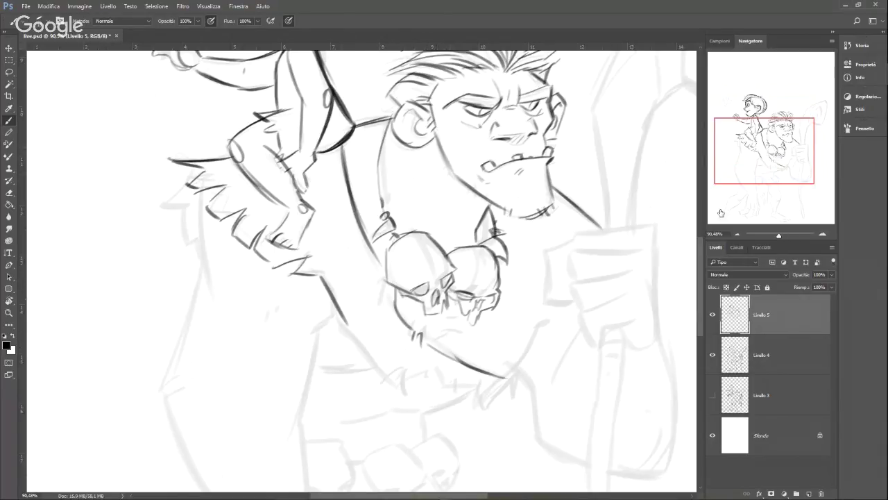
Step: Extend the pelt's lower edge across the ogre's torso, adding its jagged fur fringe and the line rising toward the staff hand
left_click_drag(702, 255, 703, 294)
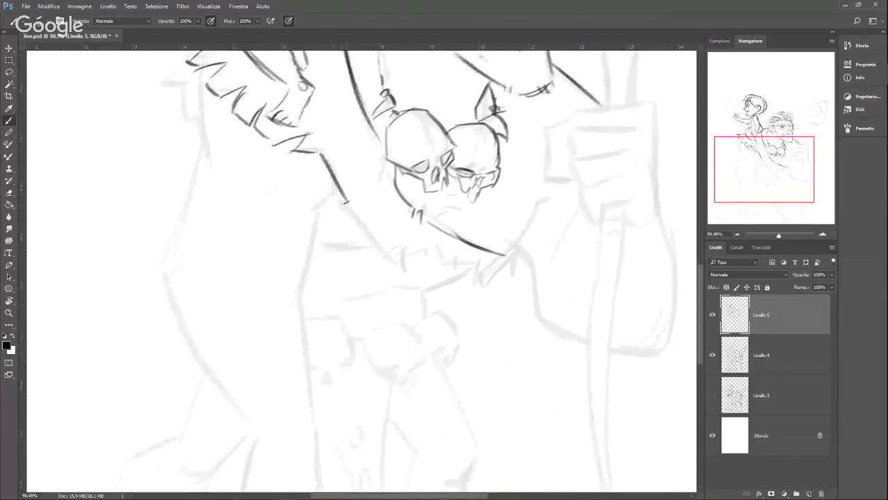
mouse_move(346, 202)
left_mouse_down()
mouse_move(398, 271)
mouse_move(410, 277)
mouse_move(442, 254)
mouse_move(438, 274)
left_mouse_up()
mouse_move(439, 275)
left_mouse_down()
mouse_move(458, 245)
mouse_move(456, 278)
left_mouse_up()
mouse_move(457, 281)
left_mouse_down()
mouse_move(477, 282)
mouse_move(484, 256)
mouse_move(502, 258)
mouse_move(513, 285)
left_mouse_up()
mouse_move(514, 251)
left_mouse_down()
mouse_move(515, 275)
mouse_move(513, 246)
mouse_move(548, 201)
left_mouse_up()
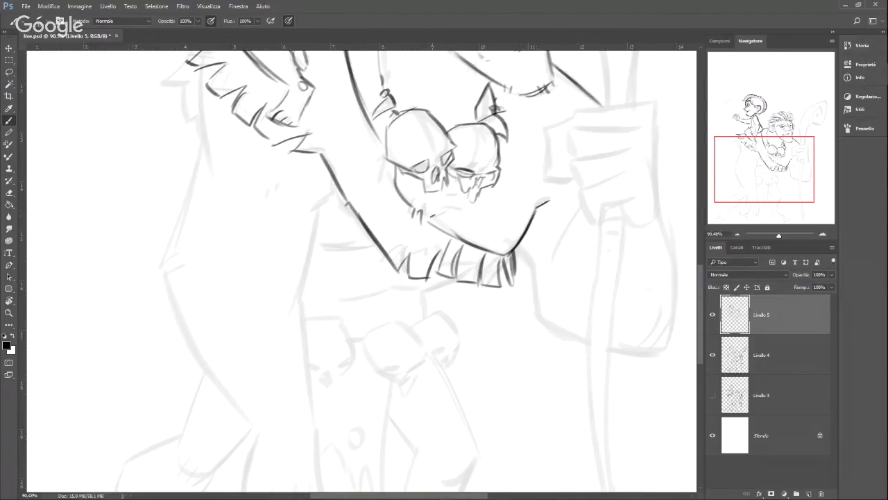
Step: Draw the ogre's belly folds, waist lines and armpit crease, plus small marks below the skull necklace
left_click_drag(437, 217, 456, 211)
left_click_drag(320, 247, 372, 243)
left_click_drag(425, 319, 451, 280)
left_click_drag(338, 306, 419, 290)
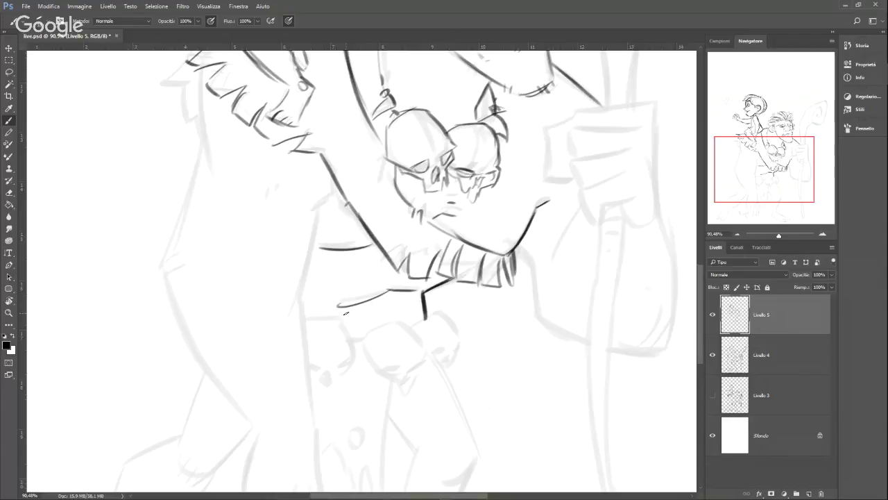
left_click_drag(315, 209, 337, 193)
Step: Draw the top of the ogre's foreground arm and the fur tufts hanging over its outer shoulder
left_click_drag(198, 68, 209, 165)
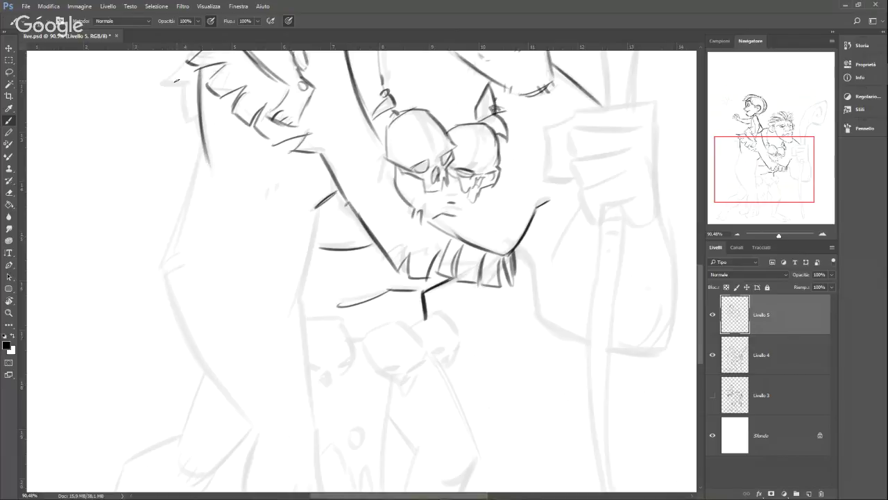
scroll(333, 139, "up", 5)
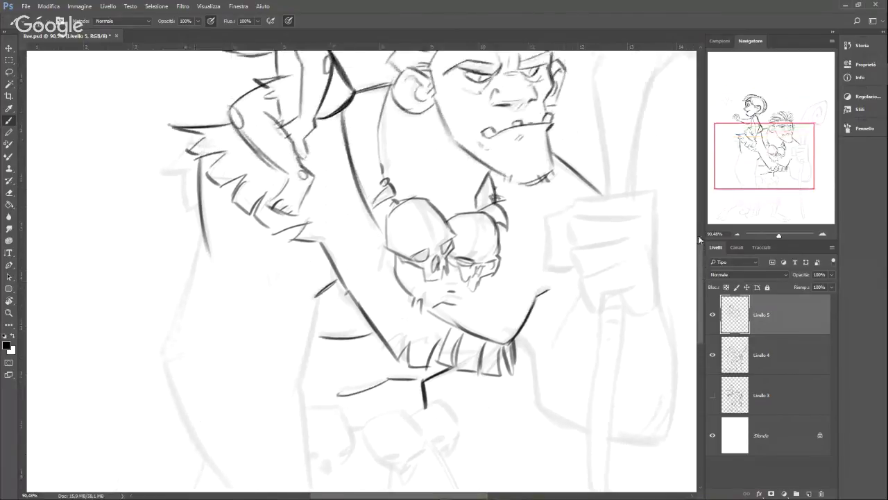
mouse_move(187, 132)
left_mouse_down()
mouse_move(182, 172)
mouse_move(186, 211)
mouse_move(195, 214)
left_mouse_up()
left_click(710, 265)
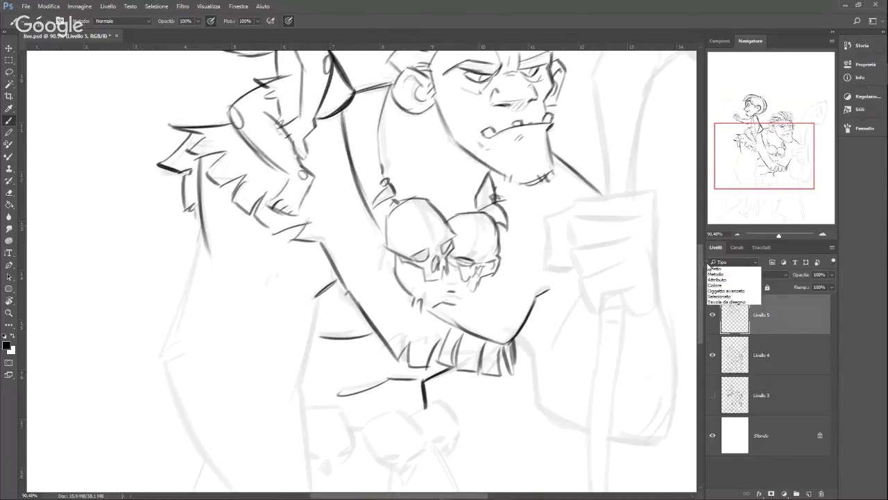
left_click(701, 264)
Step: Ink both sides of the ogre's foreground upper arm down to the elbow
left_click_drag(701, 266, 700, 283)
scroll(700, 281, "down", 5)
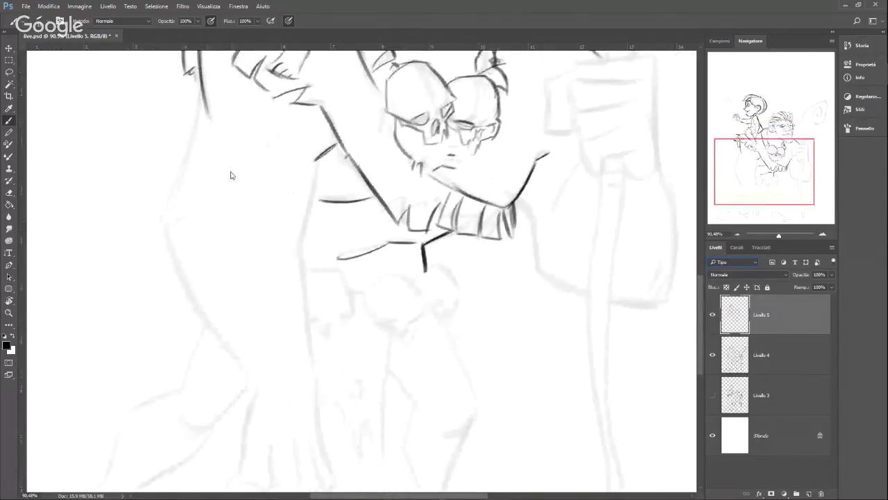
left_click_drag(200, 94, 179, 173)
mouse_move(189, 135)
left_mouse_down()
mouse_move(165, 216)
mouse_move(184, 235)
mouse_move(188, 136)
left_mouse_up()
left_click_drag(170, 201, 200, 100)
left_click_drag(293, 263, 321, 164)
Step: Ink the ogre's foreground forearm and wrist bone, continuing both sides onto the back of the hand
left_click_drag(699, 292, 700, 313)
mouse_move(167, 151)
left_mouse_down()
mouse_move(257, 305)
mouse_move(255, 277)
mouse_move(263, 303)
left_mouse_up()
left_click_drag(319, 323, 302, 189)
left_click_drag(297, 155, 309, 221)
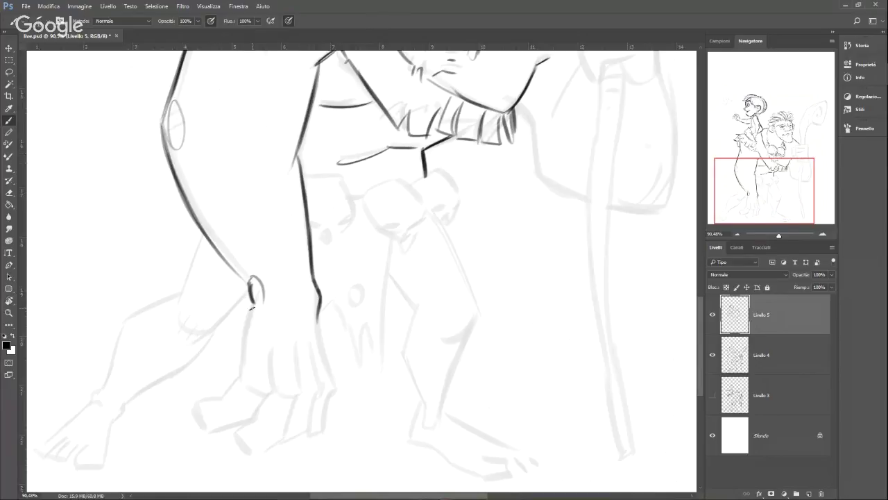
left_click_drag(254, 300, 240, 378)
left_click_drag(316, 325, 335, 379)
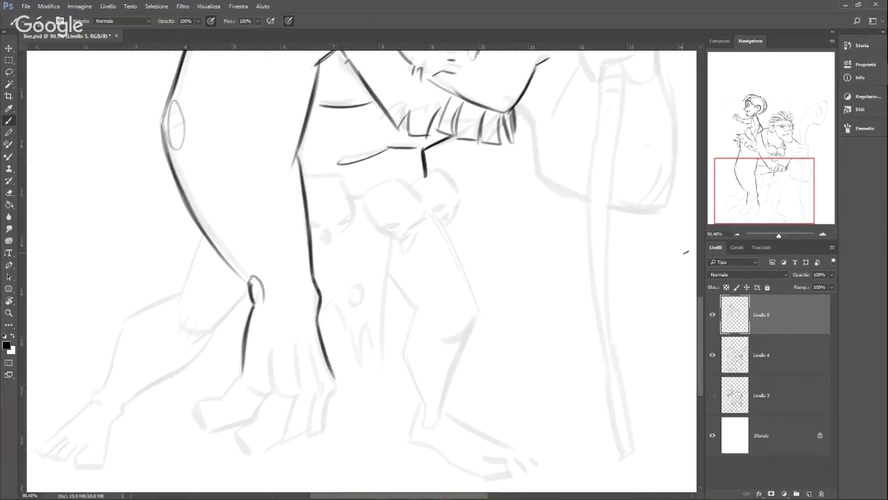
Step: Draw the knuckles and tendons of the ogre's foreground hand and the two fingers nearest its inner side
scroll(701, 330, "down", 3)
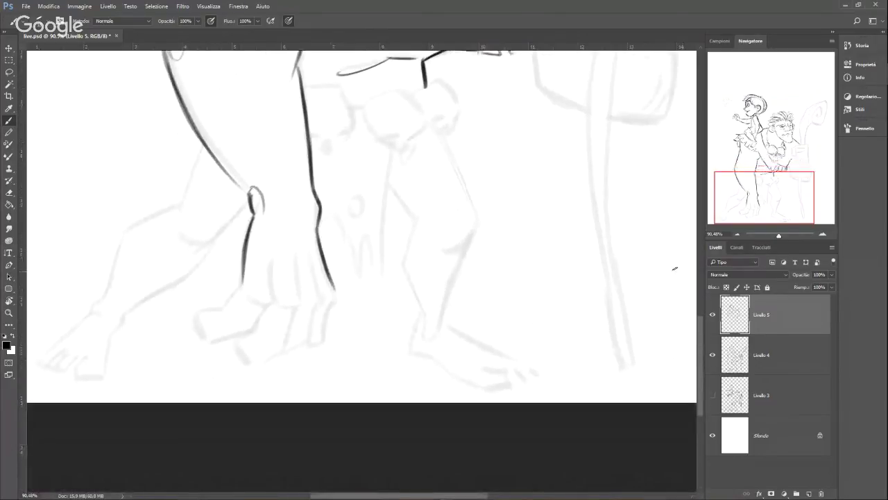
mouse_move(336, 292)
left_mouse_down()
mouse_move(329, 307)
mouse_move(322, 302)
left_mouse_up()
mouse_move(311, 258)
left_mouse_down()
mouse_move(321, 301)
mouse_move(303, 303)
mouse_move(297, 256)
left_mouse_up()
left_click_drag(261, 313, 276, 302)
mouse_move(271, 266)
left_mouse_down()
mouse_move(274, 303)
mouse_move(266, 299)
mouse_move(332, 298)
mouse_move(324, 334)
left_mouse_up()
mouse_move(333, 300)
left_mouse_down()
mouse_move(323, 339)
mouse_move(305, 345)
left_mouse_up()
mouse_move(312, 316)
left_mouse_down()
mouse_move(300, 348)
mouse_move(284, 349)
mouse_move(325, 336)
left_mouse_up()
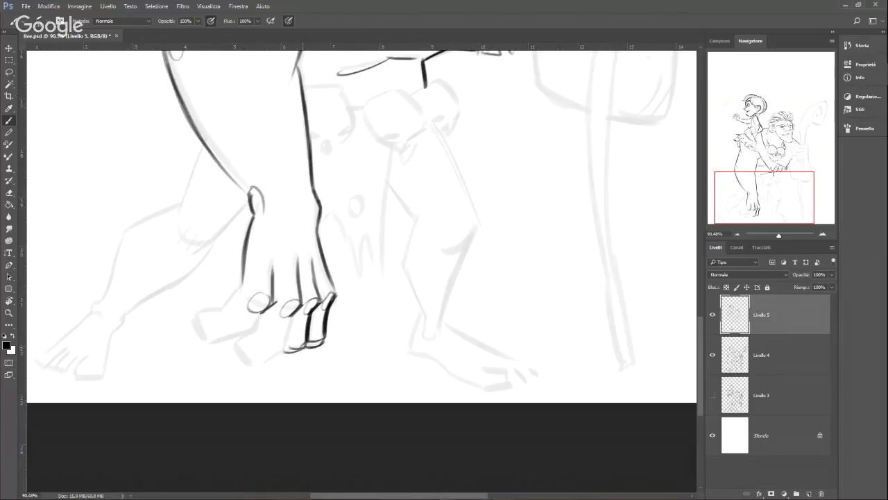
Step: Draw the remaining fingers of the ogre's foreground hand with their broad tips, and thicken the hand's outline
left_click_drag(281, 354, 305, 347)
mouse_move(292, 314)
left_mouse_down()
mouse_move(281, 354)
mouse_move(255, 339)
mouse_move(280, 351)
mouse_move(234, 346)
mouse_move(229, 356)
left_mouse_up()
mouse_move(229, 355)
left_mouse_down()
mouse_move(254, 370)
mouse_move(283, 352)
left_mouse_up()
left_click_drag(268, 307, 246, 339)
left_click_drag(227, 307, 243, 332)
mouse_move(222, 317)
left_mouse_down()
mouse_move(241, 325)
mouse_move(210, 314)
mouse_move(192, 324)
mouse_move(206, 346)
mouse_move(243, 335)
left_mouse_up()
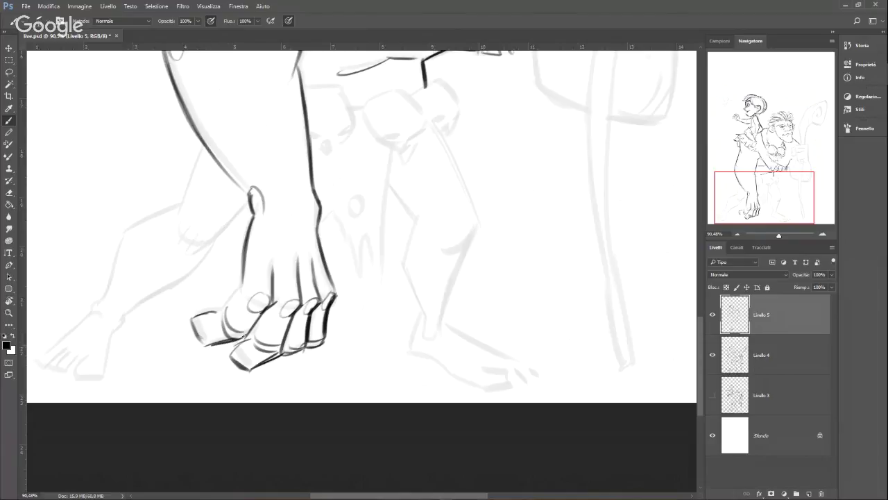
mouse_move(245, 283)
left_mouse_down()
mouse_move(197, 340)
mouse_move(207, 349)
mouse_move(248, 339)
mouse_move(249, 370)
left_mouse_up()
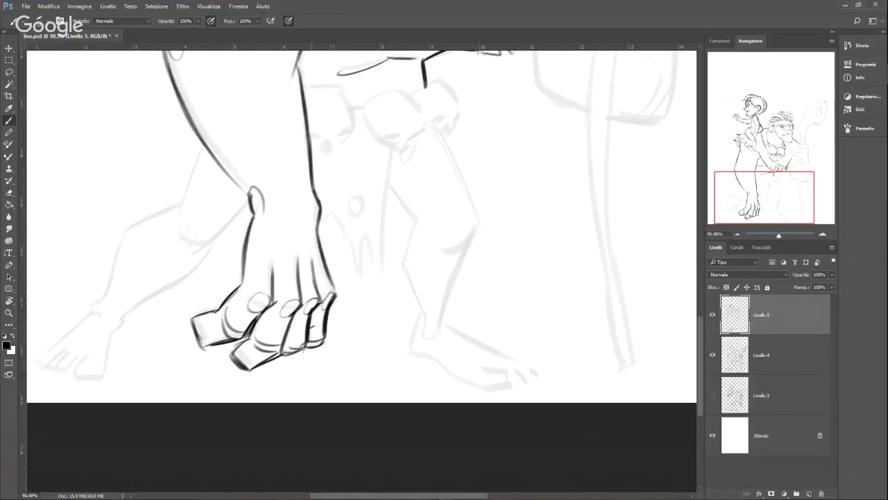
Step: Ink the upper part of the ogre's rear leg behind the foreground arm, with short hatching at its bend
left_click(771, 234)
left_click(775, 233)
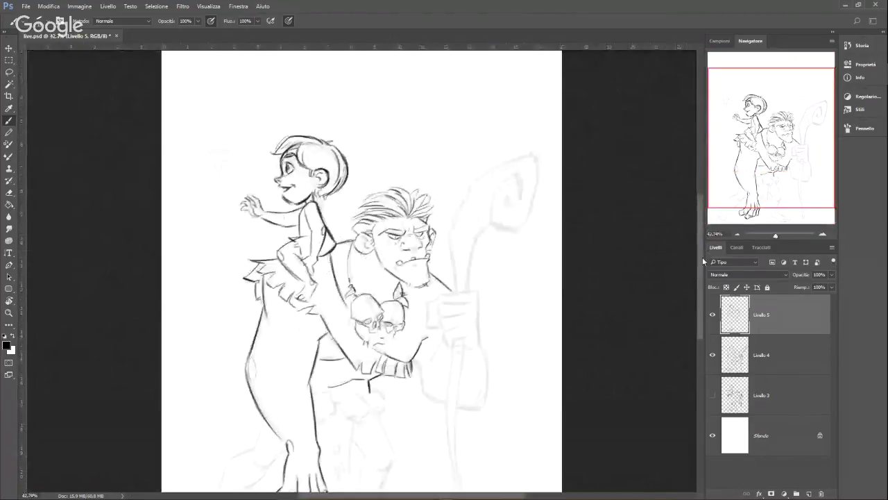
left_click_drag(698, 286, 698, 295)
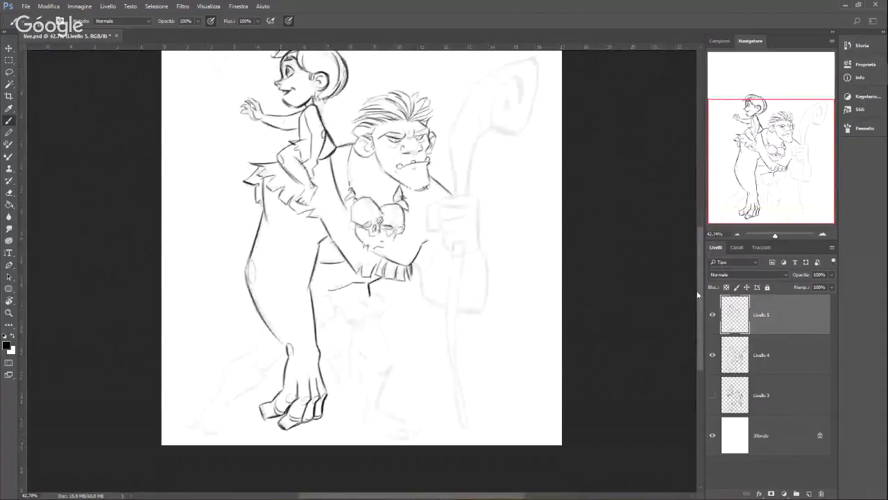
left_click(779, 235)
left_click_drag(779, 193, 773, 219)
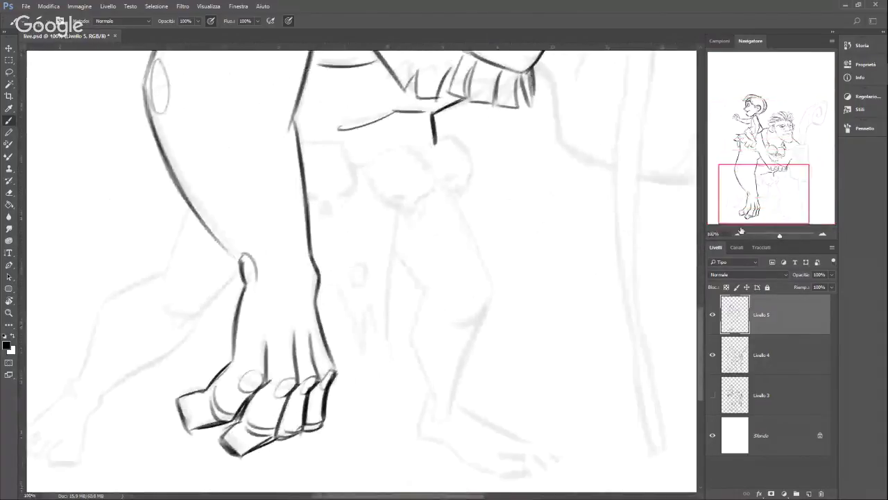
mouse_move(167, 308)
left_mouse_down()
mouse_move(179, 302)
mouse_move(184, 314)
left_mouse_up()
left_click_drag(176, 328, 241, 272)
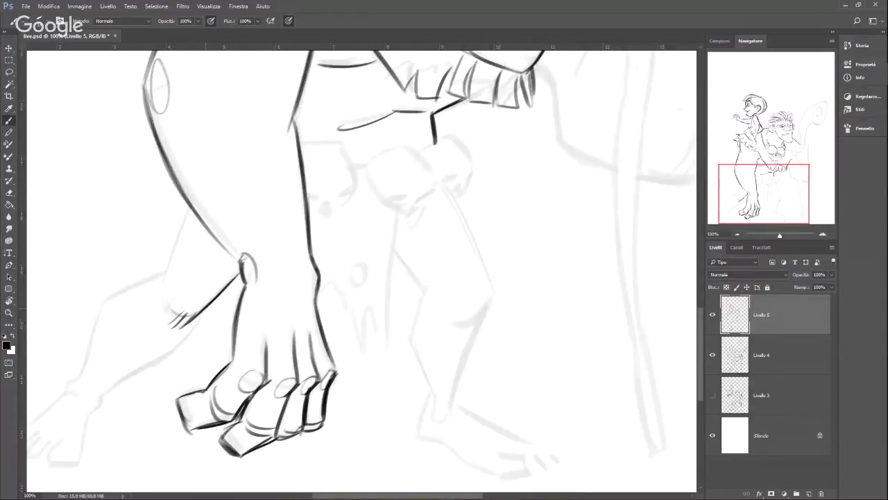
left_click_drag(188, 203, 165, 270)
left_click_drag(183, 219, 161, 280)
Step: Ink both contours of the ogre's rear lower leg down to the ankle, reinforcing its outer curve
scroll(700, 316, "down", 5)
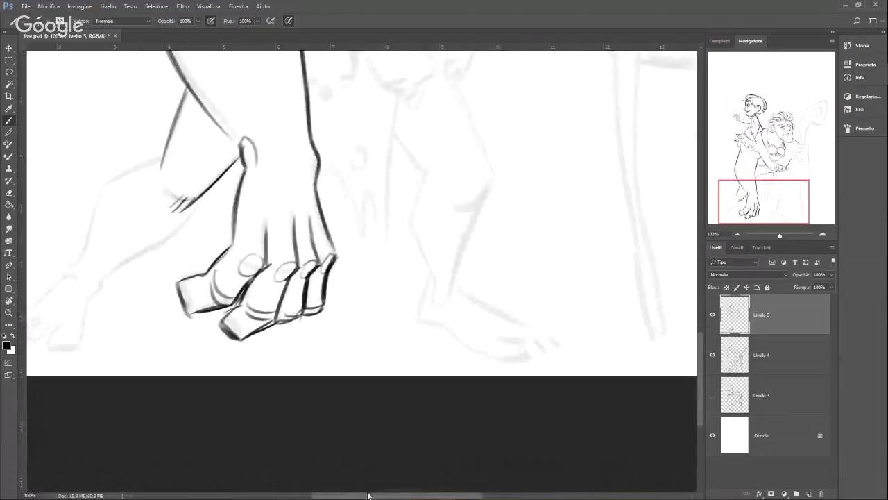
left_click_drag(368, 495, 355, 494)
mouse_move(146, 299)
left_mouse_down()
mouse_move(222, 242)
mouse_move(250, 206)
left_mouse_up()
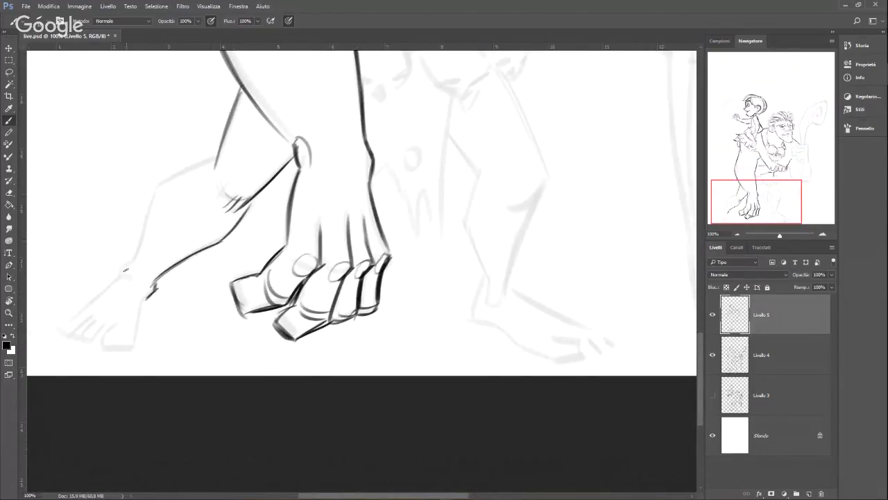
mouse_move(121, 276)
left_mouse_down()
mouse_move(150, 206)
mouse_move(212, 155)
left_mouse_up()
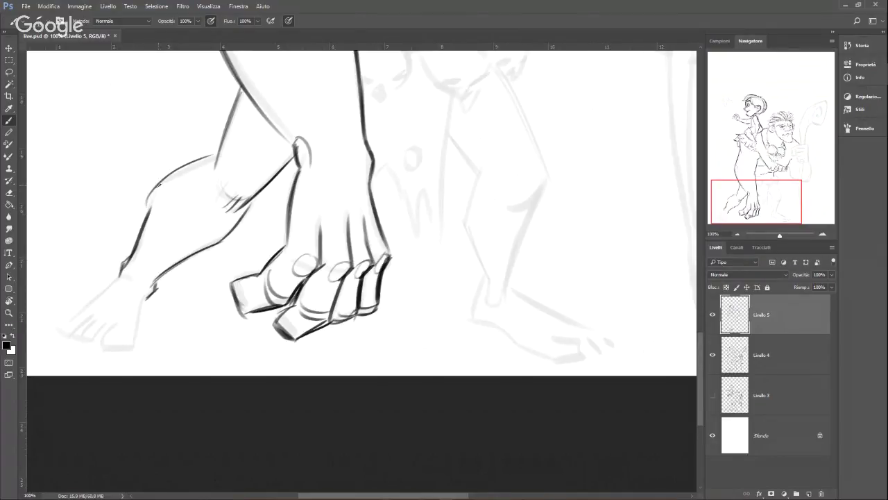
mouse_move(159, 185)
left_mouse_down()
mouse_move(213, 155)
mouse_move(138, 232)
left_mouse_up()
Step: Ink the ogre's rear foot with its separate toes, big toe, heel side and sole line
mouse_move(121, 278)
left_mouse_down()
mouse_move(63, 326)
mouse_move(70, 334)
mouse_move(94, 311)
mouse_move(75, 337)
mouse_move(89, 319)
mouse_move(69, 334)
mouse_move(89, 341)
left_mouse_up()
mouse_move(88, 339)
left_mouse_down()
mouse_move(101, 326)
mouse_move(99, 342)
mouse_move(109, 348)
mouse_move(130, 336)
left_mouse_up()
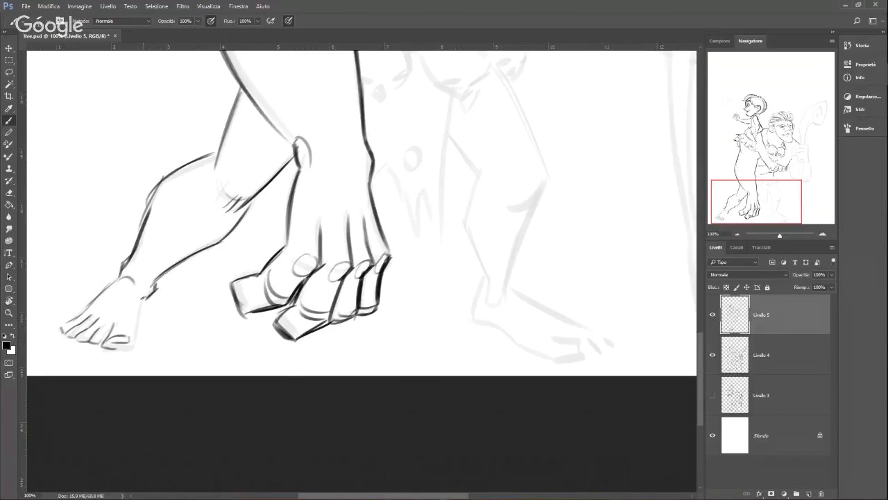
left_click_drag(144, 294, 135, 349)
left_click_drag(115, 349, 144, 346)
Step: Ink the ogre's loincloth with its ragged lower edge, its side contour and the small holes in the cloth
mouse_move(372, 184)
left_mouse_down()
mouse_move(398, 168)
mouse_move(395, 200)
mouse_move(408, 195)
mouse_move(416, 240)
left_mouse_up()
mouse_move(419, 212)
left_mouse_down()
mouse_move(427, 192)
mouse_move(437, 241)
left_mouse_up()
left_click_drag(439, 196, 444, 253)
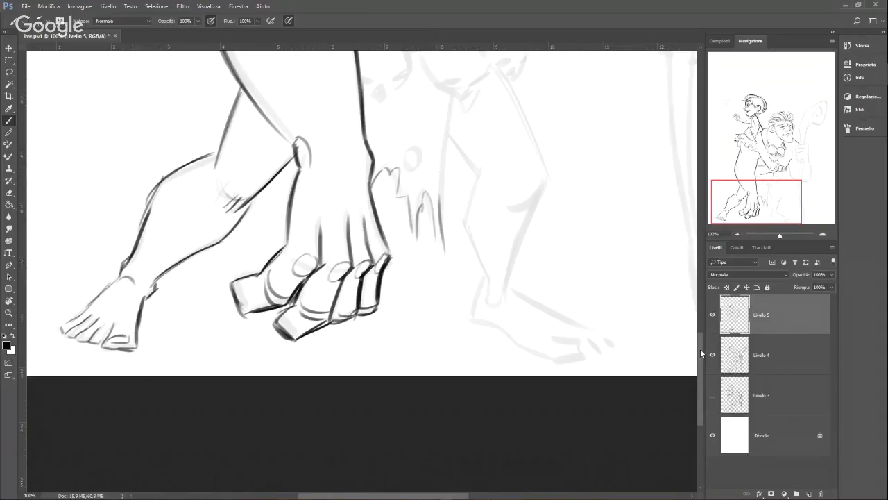
left_click_drag(700, 348, 703, 293)
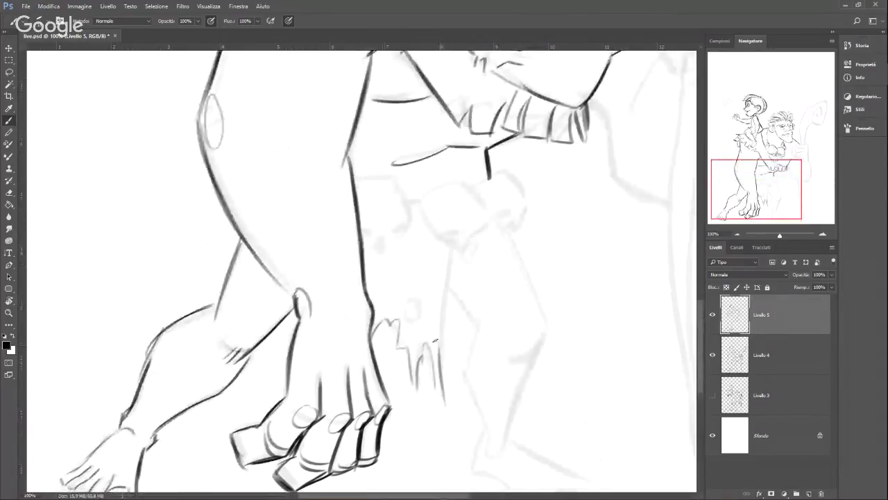
left_click_drag(435, 340, 455, 240)
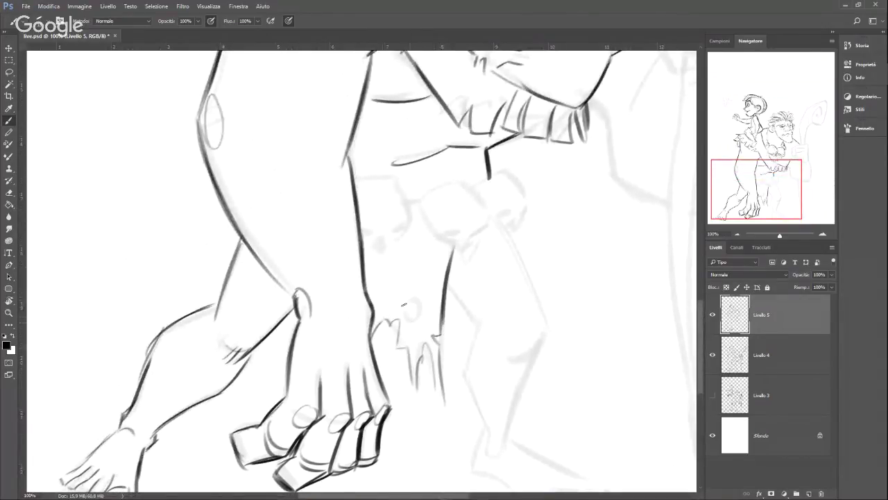
mouse_move(404, 305)
left_mouse_down()
mouse_move(409, 321)
mouse_move(381, 304)
left_mouse_up()
Step: Draw the three skulls hanging at the ogre's waist, with their craniums, eye sockets and teeth
mouse_move(354, 182)
left_mouse_down()
mouse_move(382, 176)
mouse_move(412, 217)
mouse_move(407, 236)
mouse_move(382, 231)
mouse_move(362, 245)
mouse_move(406, 226)
mouse_move(403, 238)
mouse_move(410, 225)
mouse_move(392, 252)
mouse_move(375, 252)
mouse_move(384, 267)
mouse_move(397, 262)
left_mouse_up()
left_click_drag(413, 209, 401, 245)
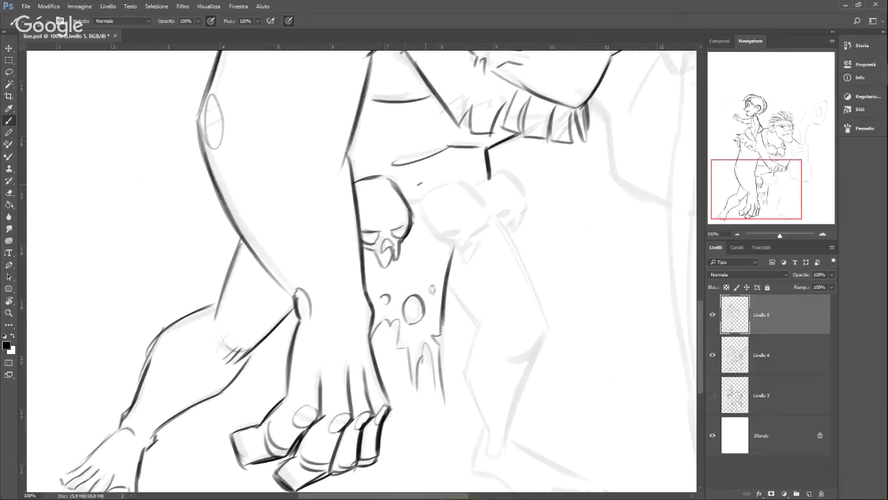
mouse_move(415, 190)
left_mouse_down()
mouse_move(410, 209)
mouse_move(448, 181)
mouse_move(470, 189)
mouse_move(494, 220)
mouse_move(476, 242)
mouse_move(444, 249)
left_mouse_up()
mouse_move(436, 213)
left_mouse_down()
mouse_move(436, 237)
mouse_move(475, 243)
mouse_move(465, 255)
mouse_move(478, 257)
mouse_move(494, 240)
mouse_move(465, 268)
mouse_move(483, 250)
left_mouse_up()
mouse_move(476, 182)
left_mouse_down()
mouse_move(500, 177)
mouse_move(530, 204)
left_mouse_up()
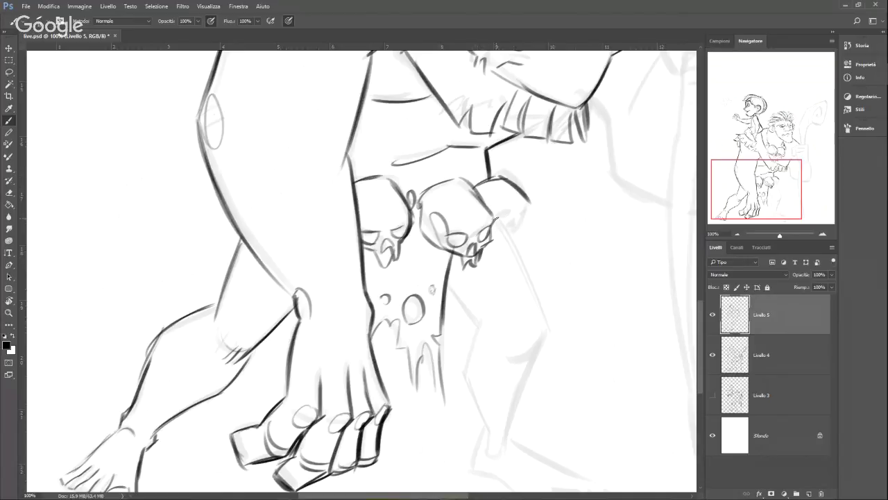
left_click_drag(494, 227, 527, 224)
mouse_move(530, 200)
left_mouse_down()
mouse_move(519, 230)
mouse_move(525, 226)
mouse_move(510, 229)
mouse_move(518, 243)
mouse_move(505, 245)
mouse_move(522, 253)
mouse_move(534, 225)
mouse_move(519, 248)
left_mouse_up()
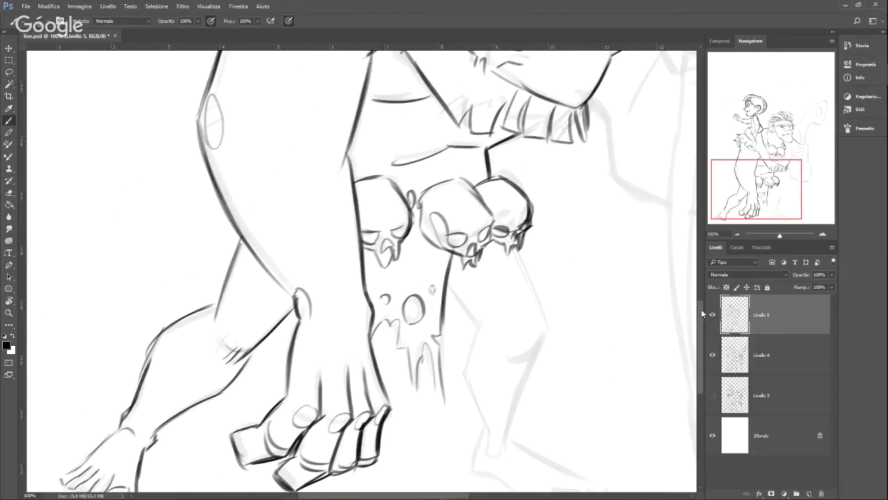
Step: Ink both sides of the ogre's front leg from the skulls down to the ankle, adding crease lines at the knee
mouse_move(701, 309)
left_mouse_down()
mouse_move(701, 295)
mouse_move(698, 345)
left_mouse_up()
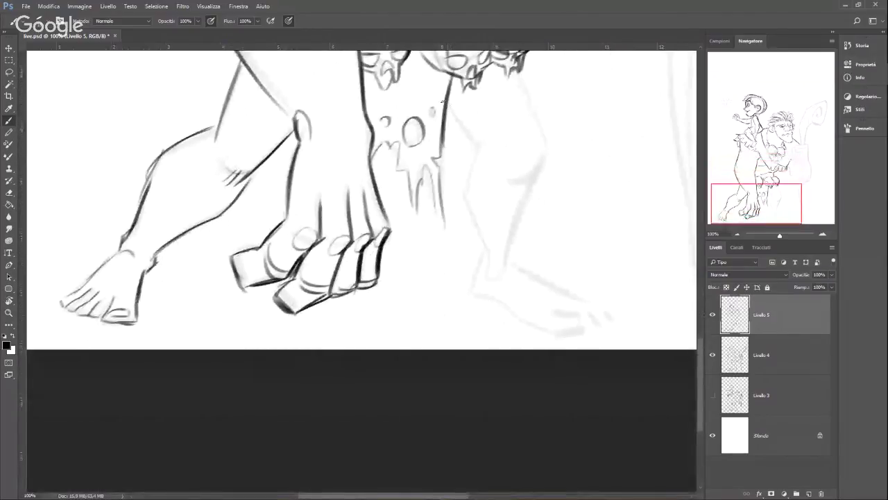
mouse_move(442, 102)
left_mouse_down()
mouse_move(481, 147)
mouse_move(468, 202)
mouse_move(489, 277)
mouse_move(493, 265)
mouse_move(471, 210)
mouse_move(480, 160)
left_mouse_up()
left_click_drag(467, 208, 482, 144)
left_click_drag(451, 105, 481, 147)
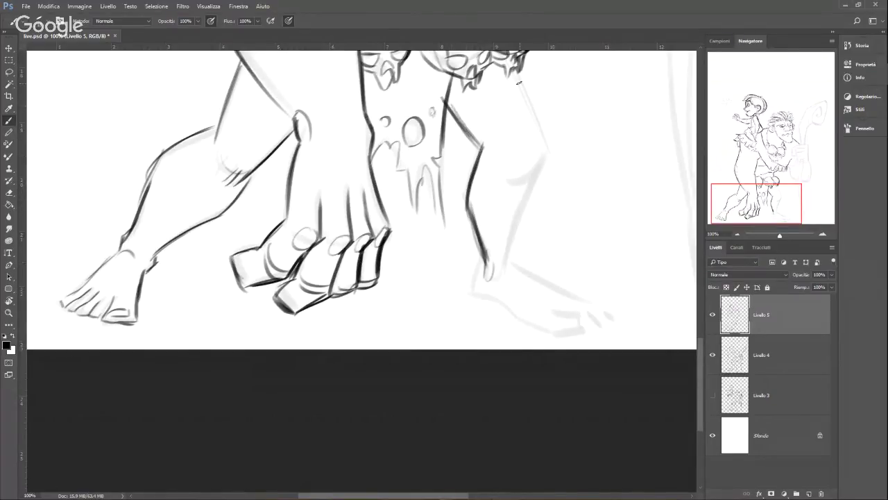
left_click_drag(516, 71, 541, 147)
left_click_drag(509, 173, 519, 176)
mouse_move(544, 152)
left_mouse_down()
mouse_move(513, 189)
mouse_move(531, 185)
mouse_move(515, 239)
left_mouse_up()
left_click_drag(538, 182, 510, 270)
Step: Ink the ogre's front foot with its instep, heel, sole and toes
mouse_move(523, 208)
left_mouse_down()
mouse_move(516, 241)
mouse_move(470, 297)
mouse_move(555, 336)
mouse_move(576, 324)
mouse_move(592, 334)
mouse_move(583, 324)
left_mouse_up()
left_click_drag(515, 265, 598, 335)
left_click_drag(592, 320, 612, 330)
left_click_drag(564, 305, 598, 322)
left_click_drag(594, 318, 611, 325)
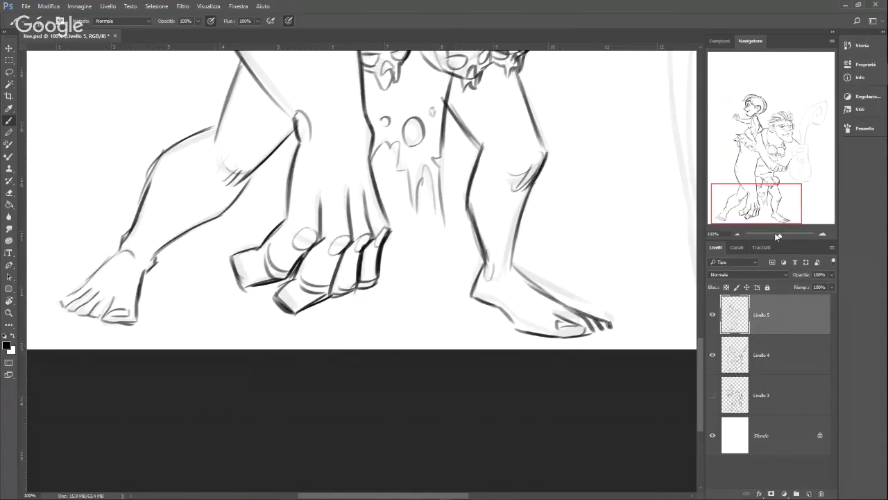
Step: Ink the thumb and curled fingers of the ogre's hand that grips the staff
left_click_drag(777, 235, 775, 235)
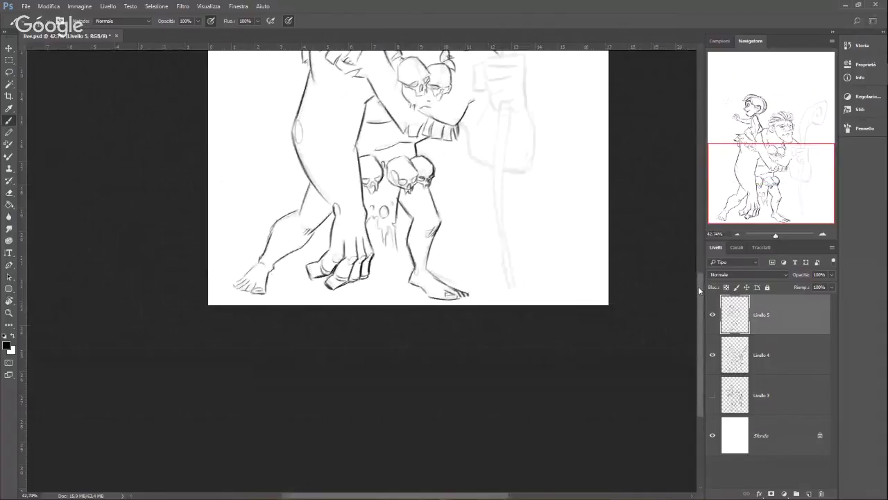
scroll(700, 277, "up", 3)
left_click(779, 236)
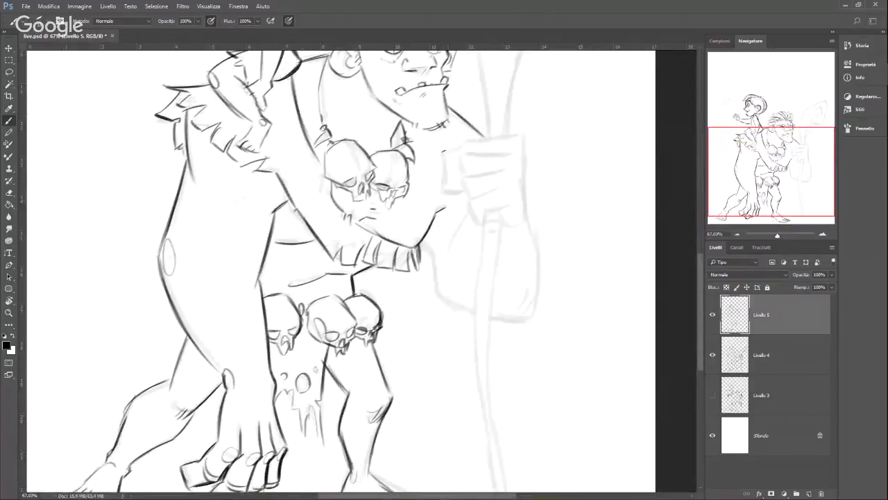
mouse_move(442, 149)
left_mouse_down()
mouse_move(464, 147)
mouse_move(445, 176)
mouse_move(462, 190)
left_mouse_up()
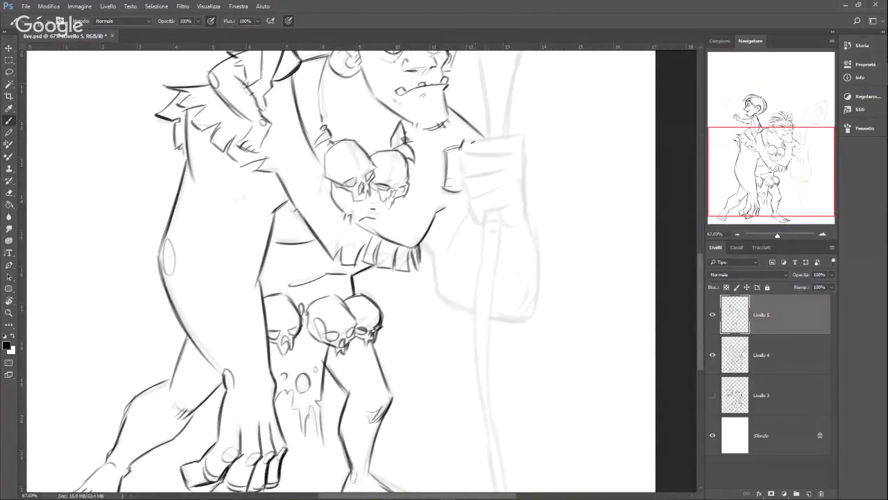
mouse_move(462, 144)
left_mouse_down()
mouse_move(519, 134)
mouse_move(526, 152)
mouse_move(511, 157)
mouse_move(517, 163)
left_mouse_up()
mouse_move(460, 177)
left_mouse_down()
mouse_move(458, 164)
mouse_move(502, 166)
mouse_move(463, 198)
mouse_move(503, 186)
mouse_move(481, 228)
mouse_move(506, 204)
mouse_move(516, 208)
left_mouse_up()
Step: Ink the back of the gripping hand and the contours of the bulky forearm around the staff
mouse_move(517, 143)
left_mouse_down()
mouse_move(538, 254)
mouse_move(533, 305)
left_mouse_up()
mouse_move(540, 255)
left_mouse_down()
mouse_move(530, 321)
mouse_move(530, 305)
left_mouse_up()
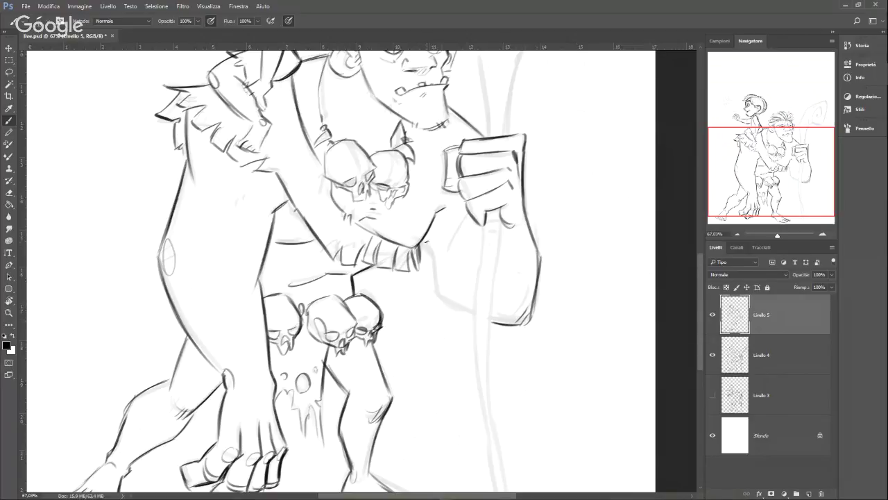
mouse_move(441, 237)
left_mouse_down()
mouse_move(440, 298)
mouse_move(480, 314)
left_mouse_up()
left_click_drag(470, 214, 443, 249)
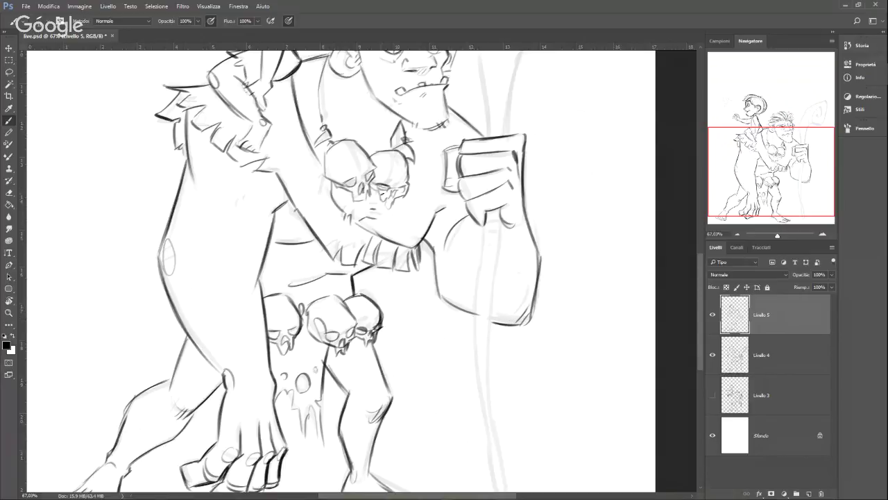
Step: Ink both edges of the staff's shaft from below the gripping hand down to its tip
left_click_drag(483, 218, 478, 280)
scroll(485, 270, "down", 2)
left_click_drag(506, 184, 493, 281)
left_click_drag(480, 230, 478, 380)
left_click_drag(493, 278, 489, 382)
left_click_drag(478, 380, 490, 418)
left_click_drag(494, 349, 500, 436)
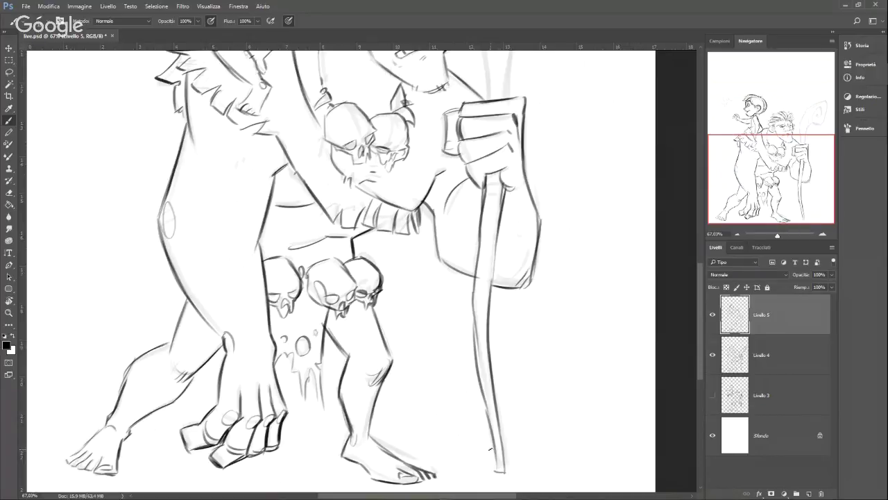
Step: Ink the staff above the gripping hand, including its curled head and inner spiral
mouse_move(700, 314)
left_mouse_down()
mouse_move(705, 273)
mouse_move(701, 300)
left_mouse_up()
scroll(701, 297, "up", 1)
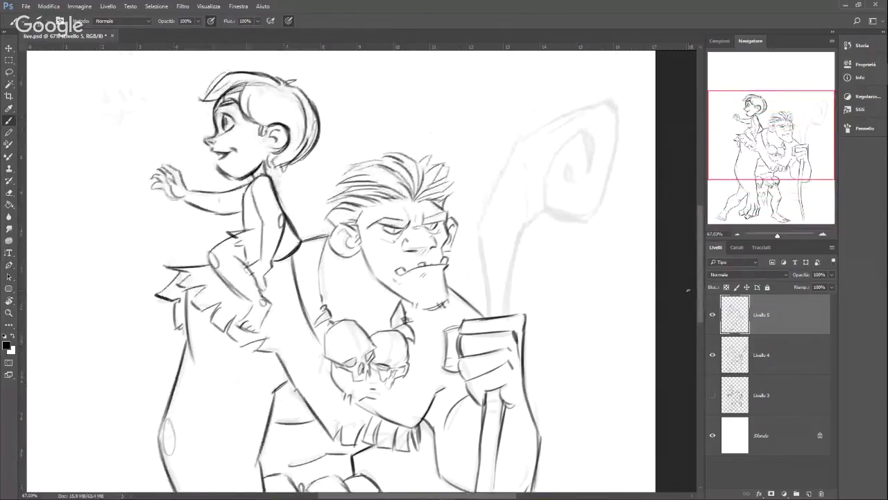
mouse_move(484, 316)
left_mouse_down()
mouse_move(477, 224)
mouse_move(492, 316)
left_mouse_up()
mouse_move(497, 169)
left_mouse_down()
mouse_move(479, 218)
mouse_move(512, 137)
mouse_move(508, 149)
mouse_move(555, 114)
mouse_move(625, 95)
mouse_move(602, 102)
mouse_move(620, 107)
mouse_move(629, 147)
left_mouse_up()
mouse_move(619, 184)
left_mouse_down()
mouse_move(602, 217)
mouse_move(553, 166)
mouse_move(593, 124)
mouse_move(575, 186)
mouse_move(571, 177)
mouse_move(547, 181)
mouse_move(557, 154)
mouse_move(550, 218)
mouse_move(525, 224)
mouse_move(508, 313)
left_mouse_up()
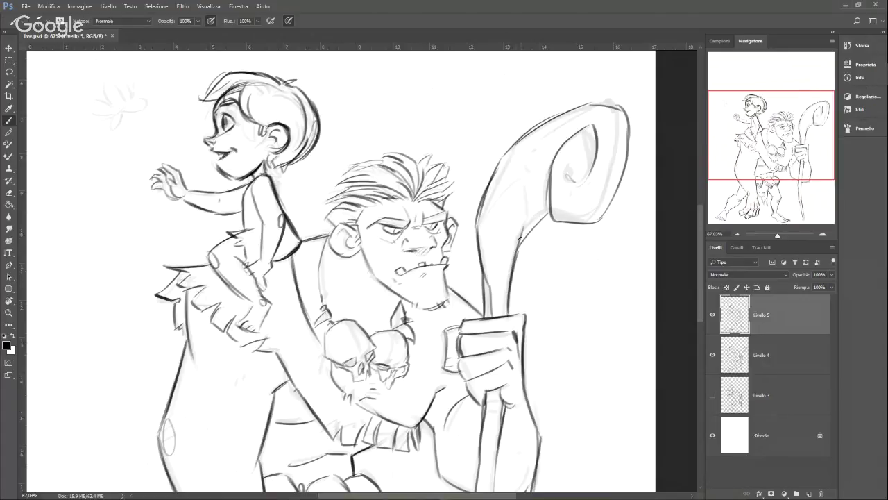
Step: Add interior contour and plane lines along the bend and curled head of the staff
mouse_move(518, 215)
left_mouse_down()
mouse_move(521, 239)
mouse_move(530, 194)
left_mouse_up()
mouse_move(504, 161)
left_mouse_down()
mouse_move(552, 127)
mouse_move(552, 159)
left_mouse_up()
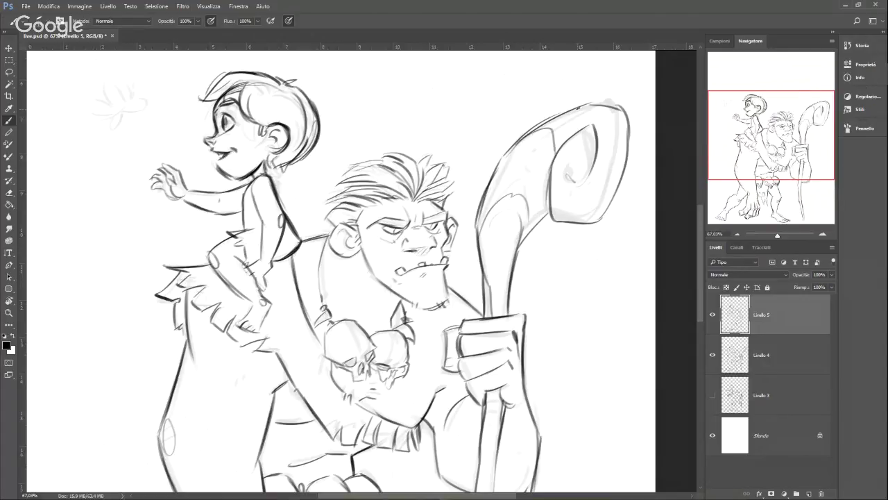
left_click_drag(577, 129, 604, 112)
mouse_move(624, 143)
left_mouse_down()
mouse_move(598, 150)
mouse_move(589, 187)
left_mouse_up()
Step: Ink the small butterfly in front of the boy's outstretched hand, with its body, antennae and wings
left_click_drag(417, 497, 399, 496)
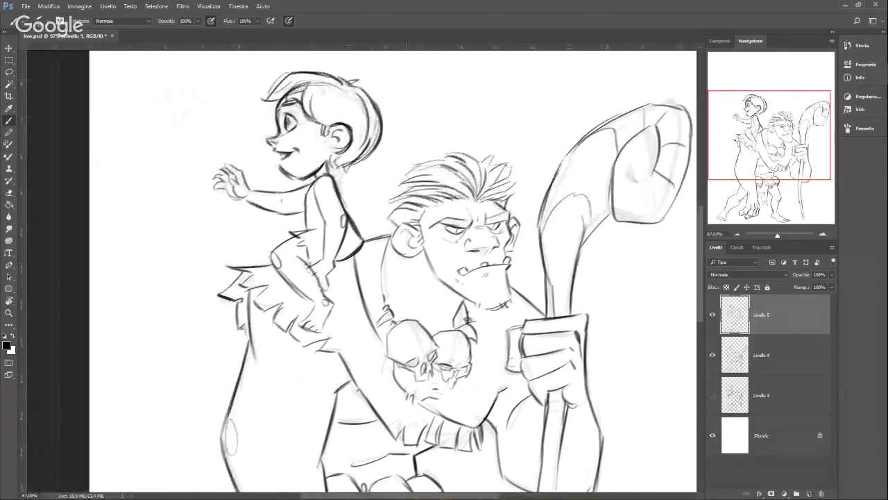
mouse_move(168, 117)
left_mouse_down()
mouse_move(193, 101)
mouse_move(195, 82)
mouse_move(209, 98)
mouse_move(184, 124)
left_mouse_up()
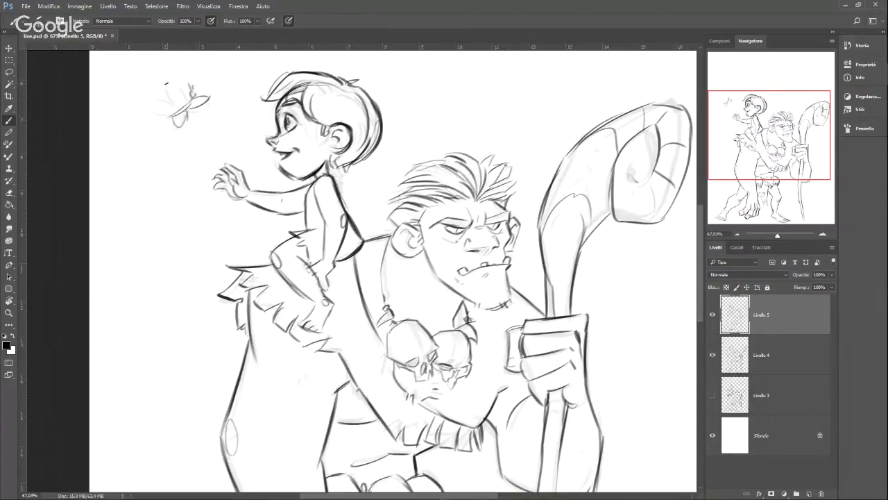
mouse_move(167, 83)
left_mouse_down()
mouse_move(185, 98)
mouse_move(148, 104)
mouse_move(174, 115)
mouse_move(175, 98)
mouse_move(186, 99)
left_mouse_up()
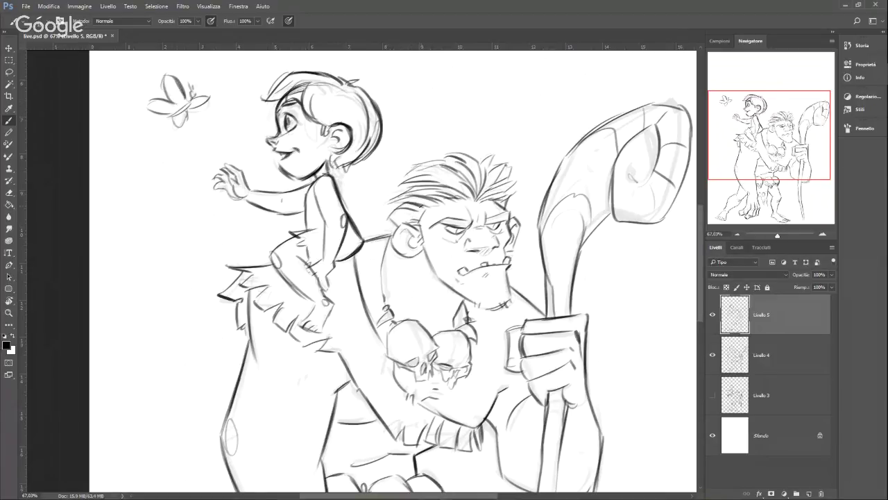
Step: Hide the rough sketch layer Livello 4 and review the inked line art over the whole figure
left_click_drag(780, 235, 774, 236)
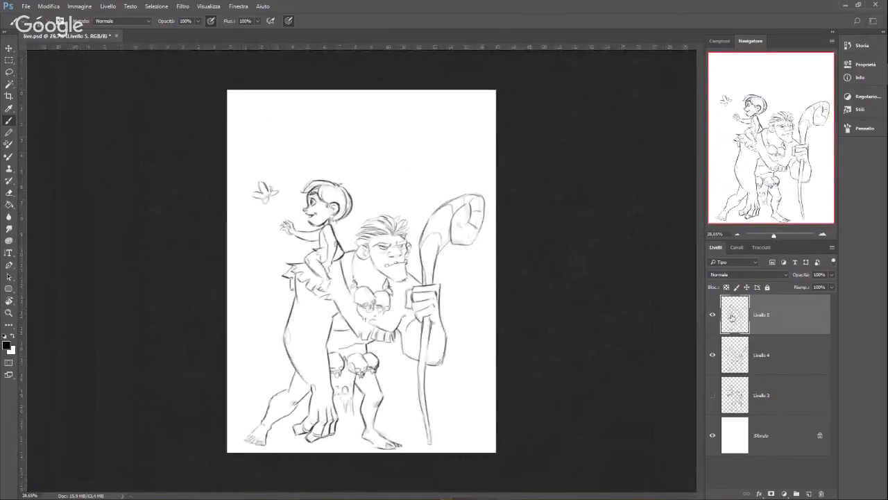
left_click(712, 356)
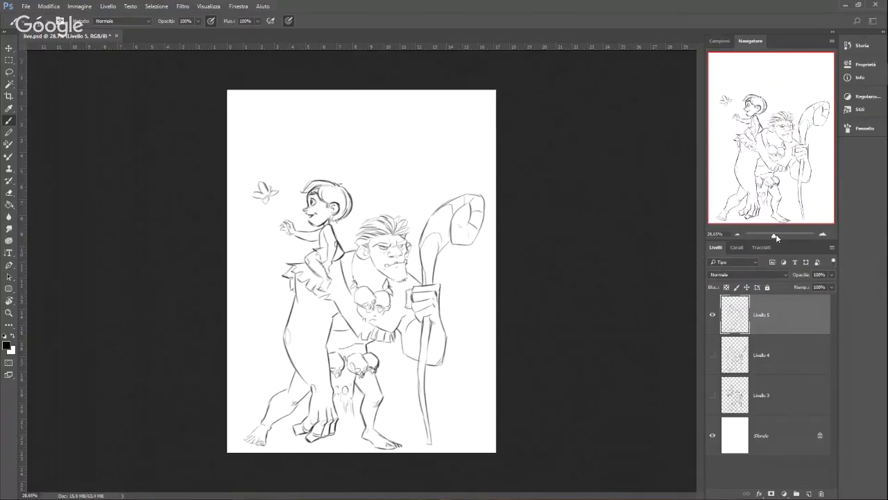
left_click_drag(775, 236, 773, 237)
left_click_drag(775, 238, 776, 238)
left_click_drag(700, 291, 697, 333)
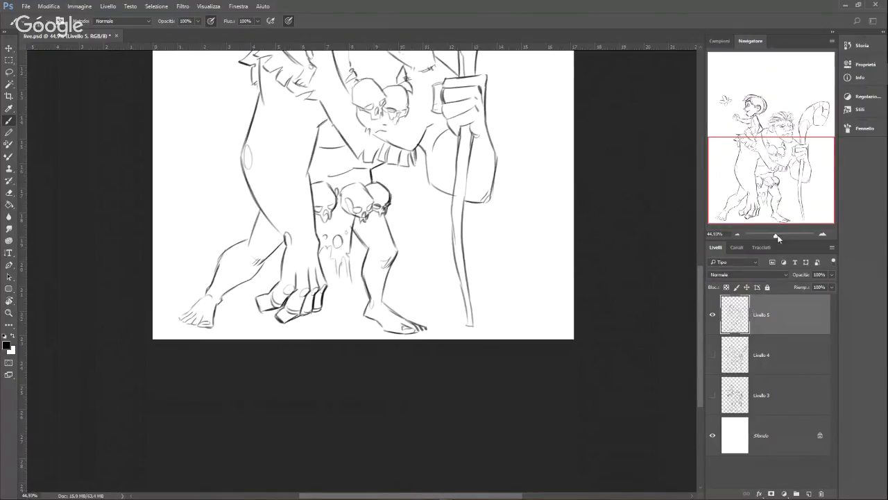
left_click_drag(777, 236, 777, 236)
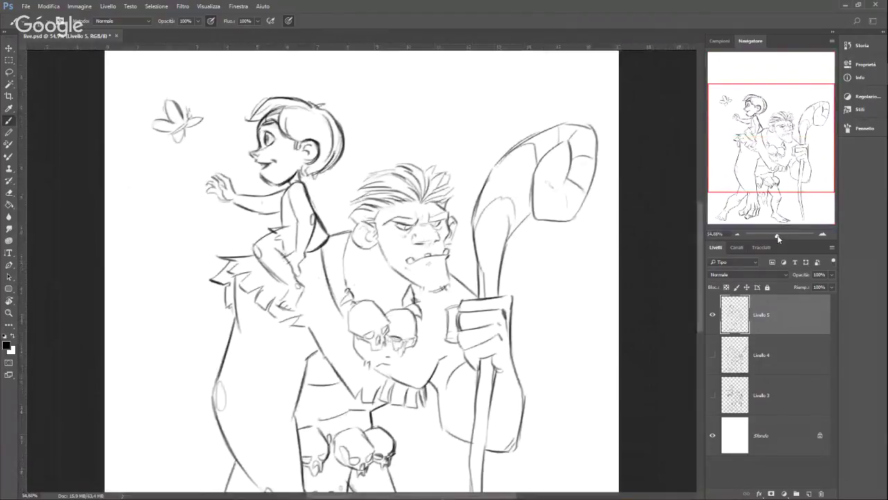
left_click_drag(699, 284, 700, 313)
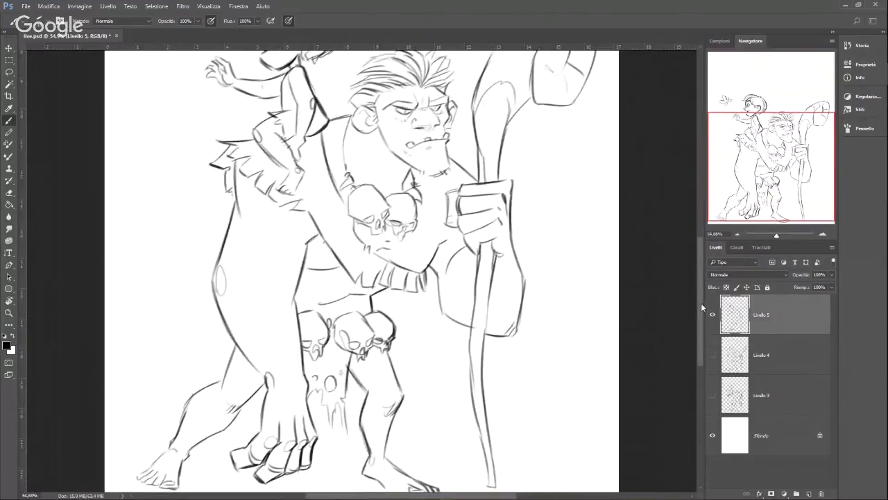
mouse_move(703, 303)
left_mouse_down()
mouse_move(700, 320)
mouse_move(703, 300)
left_mouse_up()
left_click_drag(777, 237, 777, 238)
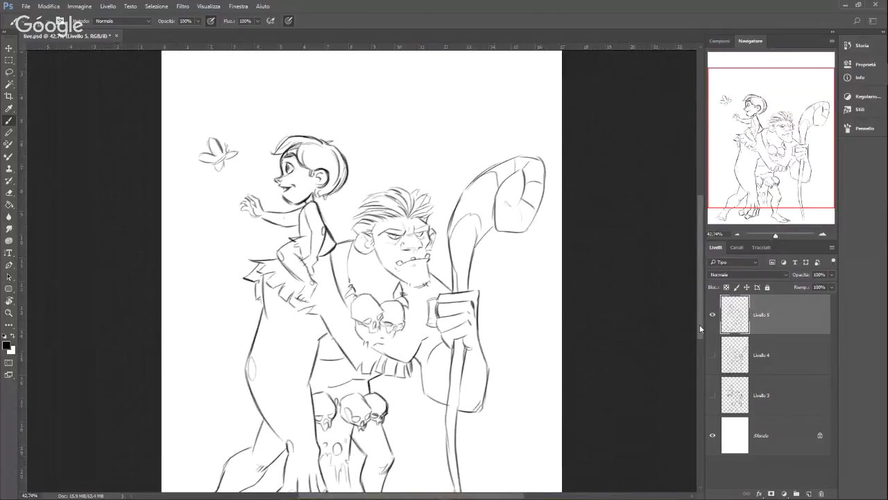
Step: Partly erase the boy's head on layer Livello 5 with a large hard round eraser, leaving faint guide lines for redrawing
mouse_move(700, 325)
left_mouse_down()
mouse_move(701, 333)
mouse_move(701, 323)
left_mouse_up()
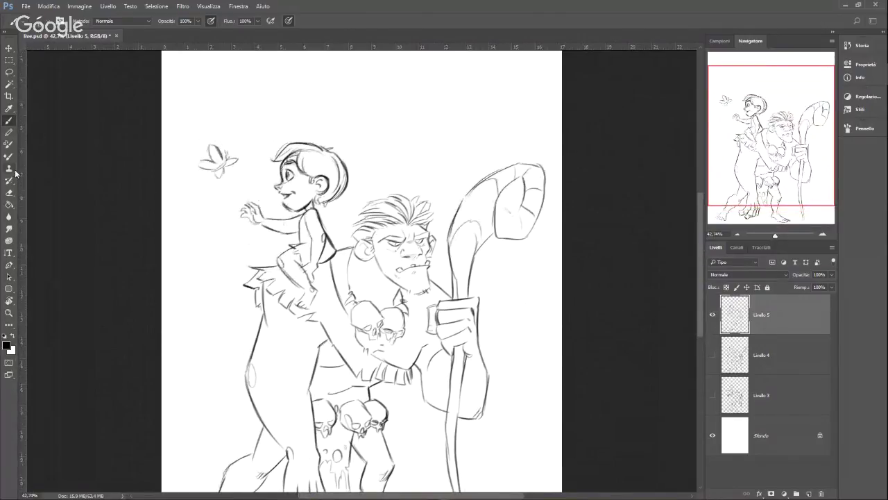
left_click(11, 194)
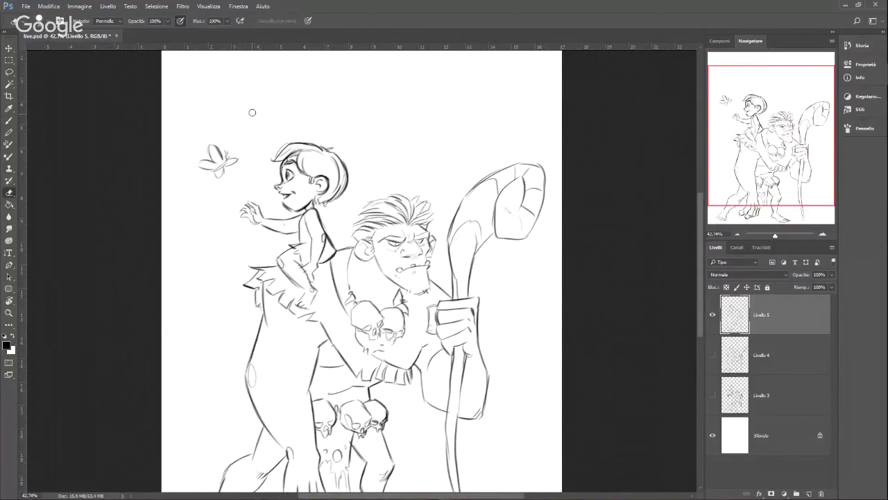
right_click(323, 119)
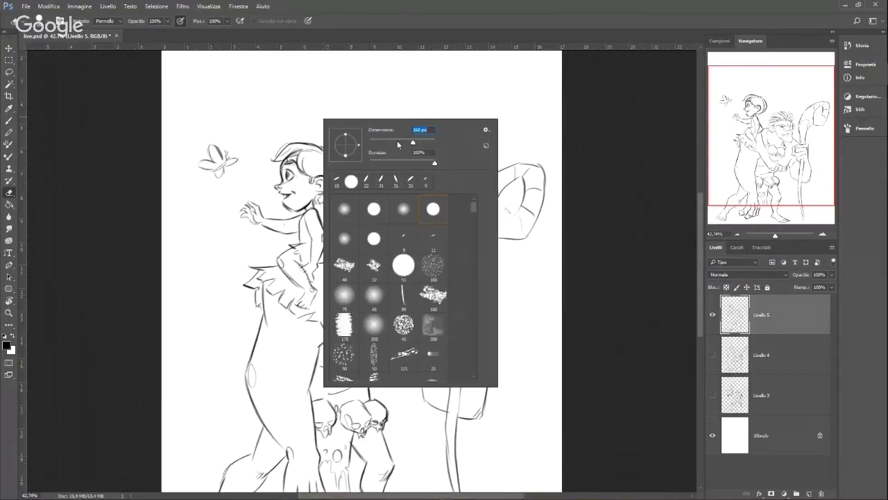
left_click(298, 125)
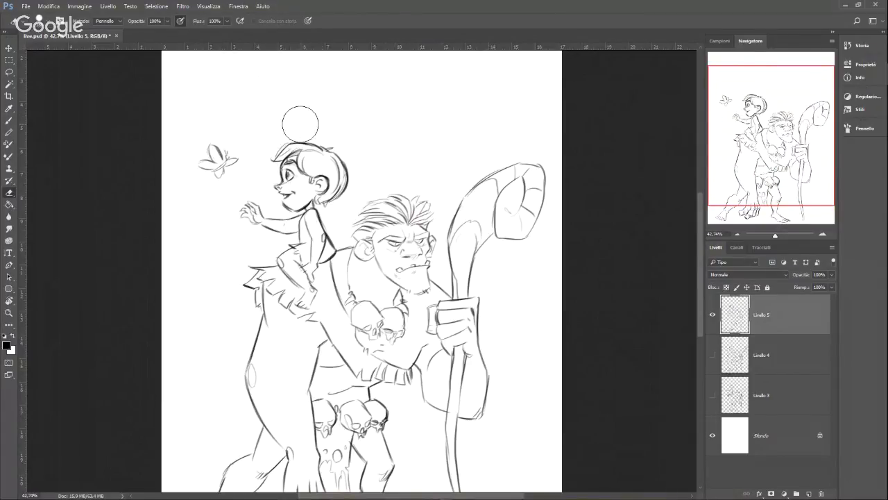
mouse_move(294, 151)
left_mouse_down()
mouse_move(301, 195)
mouse_move(338, 188)
mouse_move(313, 161)
mouse_move(284, 156)
mouse_move(290, 143)
mouse_move(302, 191)
left_mouse_up()
left_click(9, 120)
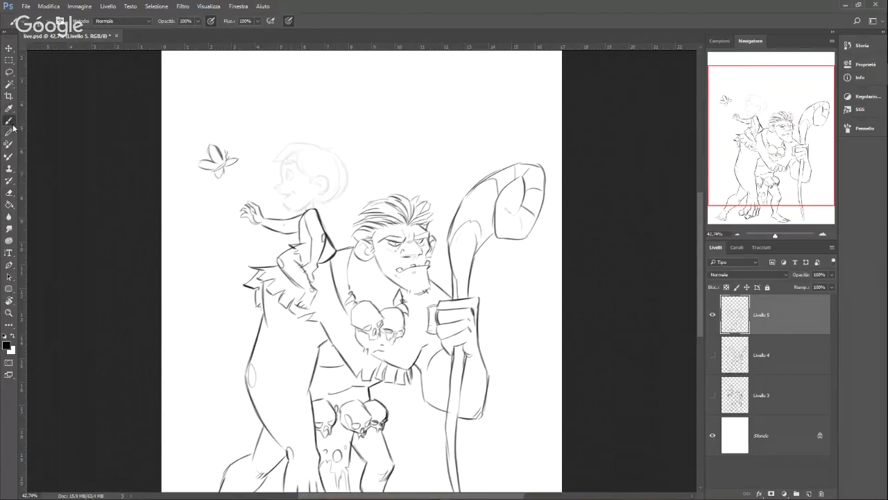
Step: Redraw the boy's face over the faint guide, inking the forehead profile, eyebrow, eye, nose, smiling mouth, chin and jaw
left_click_drag(775, 235, 783, 231)
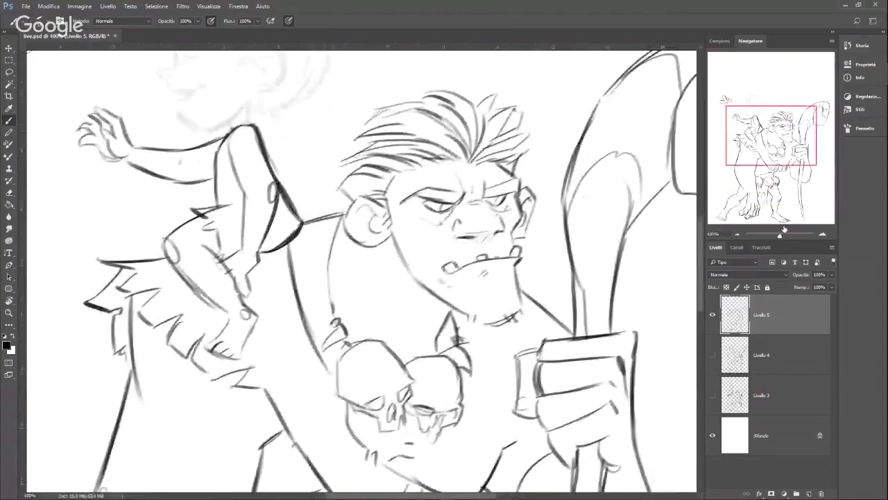
left_click_drag(772, 135, 762, 117)
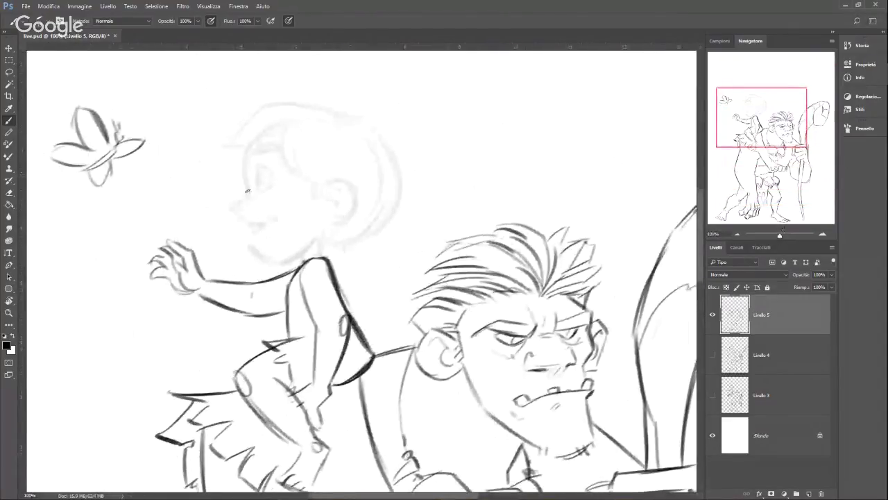
mouse_move(234, 203)
left_mouse_down()
mouse_move(242, 152)
mouse_move(268, 127)
mouse_move(258, 151)
mouse_move(251, 150)
mouse_move(273, 143)
mouse_move(252, 157)
mouse_move(280, 154)
left_mouse_up()
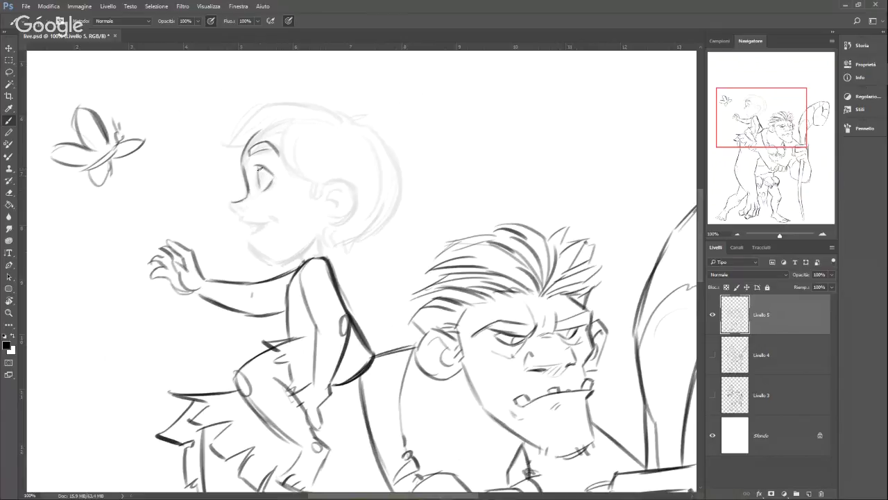
mouse_move(259, 172)
left_mouse_down()
mouse_move(252, 201)
mouse_move(232, 204)
mouse_move(242, 219)
mouse_move(260, 218)
mouse_move(242, 222)
mouse_move(277, 218)
left_mouse_up()
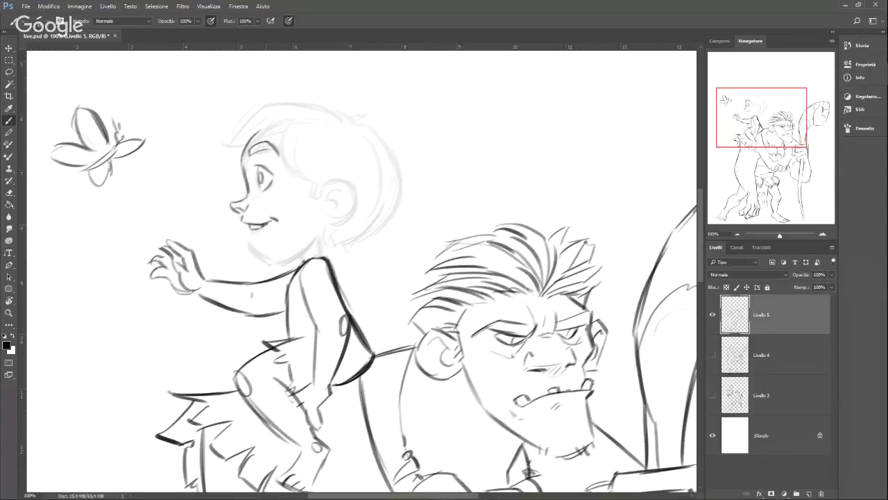
mouse_move(274, 221)
left_mouse_down()
mouse_move(254, 231)
mouse_move(268, 227)
left_mouse_up()
mouse_move(250, 242)
left_mouse_down()
mouse_move(283, 264)
mouse_move(316, 238)
left_mouse_up()
Step: Ink the boy's ear, the hair at the nape and back of his head, and the locks at his temple
mouse_move(311, 197)
left_mouse_down()
mouse_move(338, 180)
mouse_move(331, 185)
mouse_move(352, 186)
mouse_move(328, 222)
left_mouse_up()
mouse_move(346, 189)
left_mouse_down()
mouse_move(330, 202)
mouse_move(317, 257)
mouse_move(352, 258)
mouse_move(399, 173)
left_mouse_up()
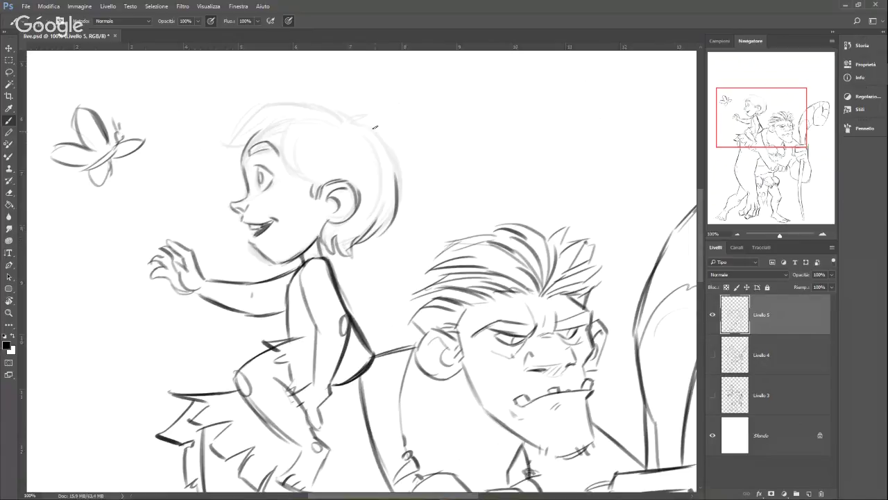
mouse_move(353, 119)
left_mouse_down()
mouse_move(390, 143)
mouse_move(406, 206)
left_mouse_up()
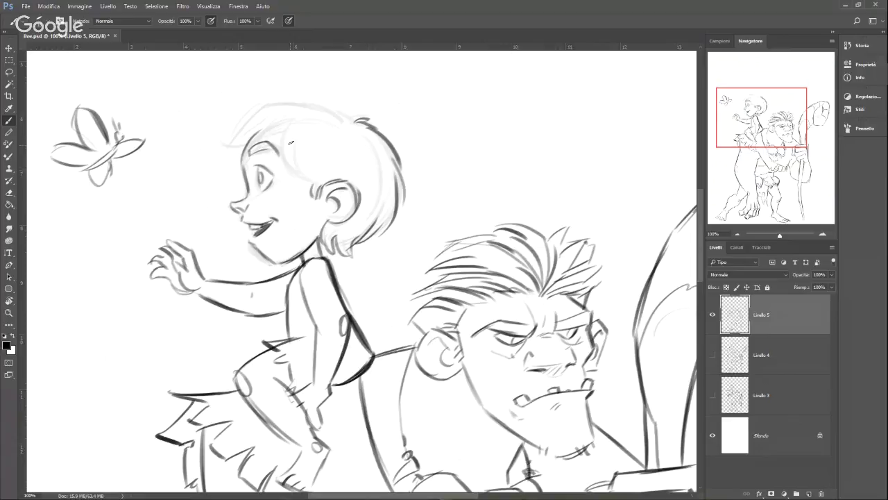
mouse_move(291, 142)
left_mouse_down()
mouse_move(285, 166)
mouse_move(326, 185)
left_mouse_up()
left_click_drag(332, 139, 337, 163)
left_click_drag(375, 194, 365, 155)
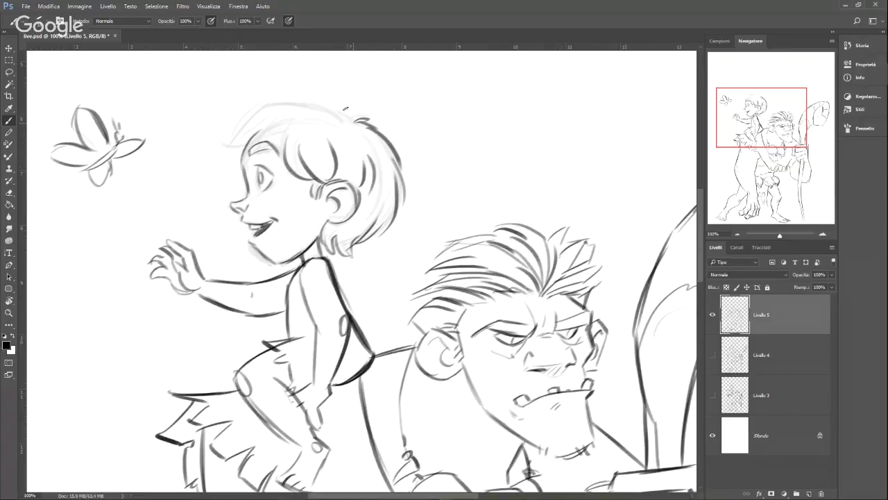
Step: Draw the boy's fringe, crown outline and tufts of hair, including the strands falling over his forehead
mouse_move(341, 104)
left_mouse_down()
mouse_move(291, 99)
mouse_move(233, 128)
mouse_move(266, 102)
mouse_move(216, 130)
mouse_move(239, 145)
mouse_move(290, 113)
mouse_move(273, 115)
mouse_move(269, 136)
mouse_move(290, 120)
mouse_move(286, 146)
left_mouse_up()
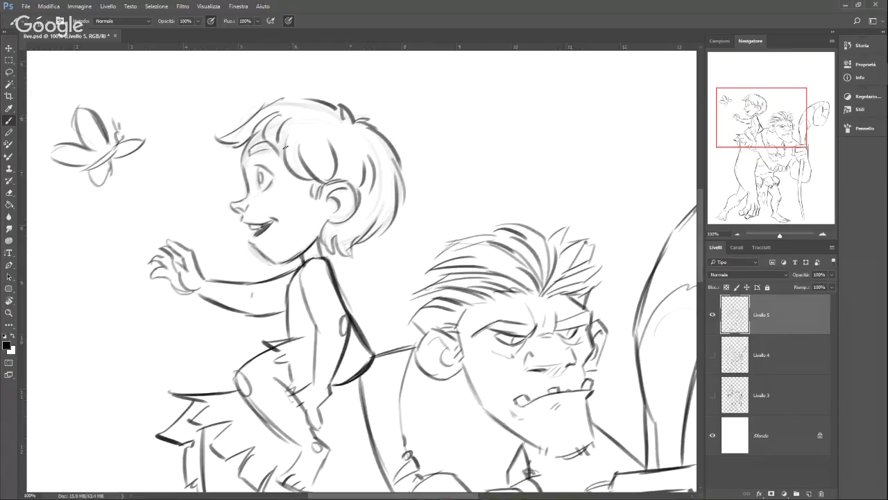
mouse_move(276, 99)
left_mouse_down()
mouse_move(335, 107)
mouse_move(397, 173)
mouse_move(399, 199)
left_mouse_up()
left_click_drag(375, 145, 386, 233)
left_click_drag(346, 117, 332, 99)
mouse_move(276, 101)
left_mouse_down()
mouse_move(214, 139)
mouse_move(249, 147)
mouse_move(279, 136)
mouse_move(301, 168)
mouse_move(232, 140)
mouse_move(276, 97)
left_mouse_up()
mouse_move(251, 111)
left_mouse_down()
mouse_move(306, 101)
mouse_move(358, 122)
left_mouse_up()
left_click_drag(305, 111, 285, 182)
left_click_drag(321, 155, 285, 186)
mouse_move(268, 123)
left_mouse_down()
mouse_move(254, 146)
mouse_move(226, 161)
mouse_move(236, 186)
left_mouse_up()
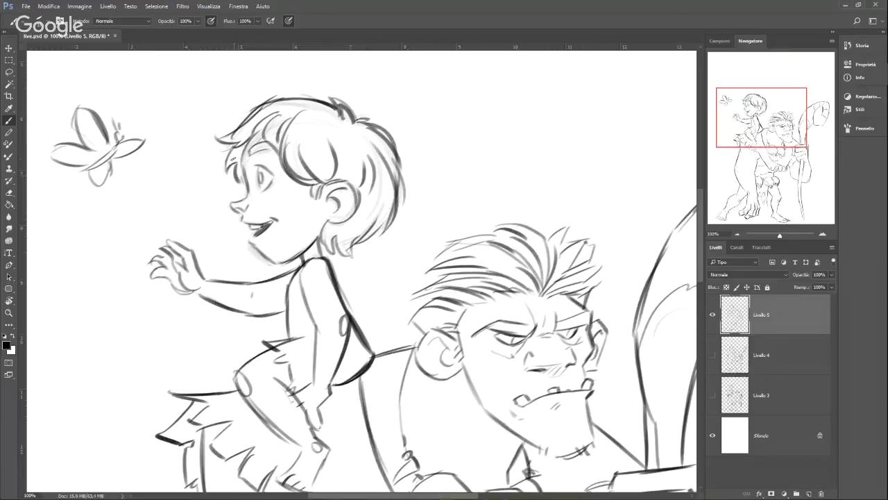
Step: Reinforce the boy's hair with darker strands at the fringe, crown and back, and strengthen his neck and chin lines
mouse_move(236, 142)
left_mouse_down()
mouse_move(222, 164)
mouse_move(241, 185)
mouse_move(220, 163)
left_mouse_up()
mouse_move(254, 109)
left_mouse_down()
mouse_move(215, 133)
mouse_move(261, 102)
mouse_move(295, 96)
left_mouse_up()
left_click_drag(269, 117, 260, 153)
mouse_move(278, 117)
left_mouse_down()
mouse_move(263, 161)
mouse_move(279, 141)
mouse_move(277, 180)
left_mouse_up()
left_click_drag(300, 161, 308, 185)
mouse_move(364, 150)
left_mouse_down()
mouse_move(353, 196)
mouse_move(373, 191)
left_mouse_up()
left_click_drag(396, 193, 368, 238)
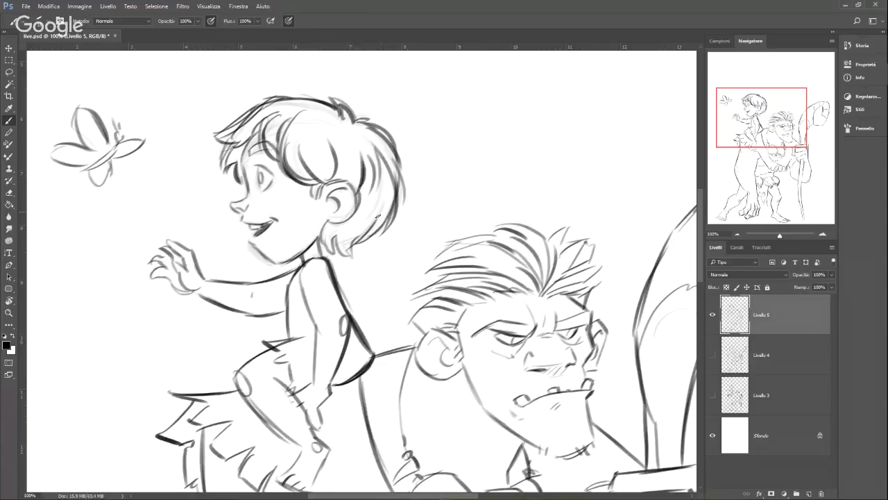
left_click_drag(398, 174, 372, 228)
mouse_move(397, 144)
left_mouse_down()
mouse_move(375, 233)
mouse_move(319, 258)
left_mouse_up()
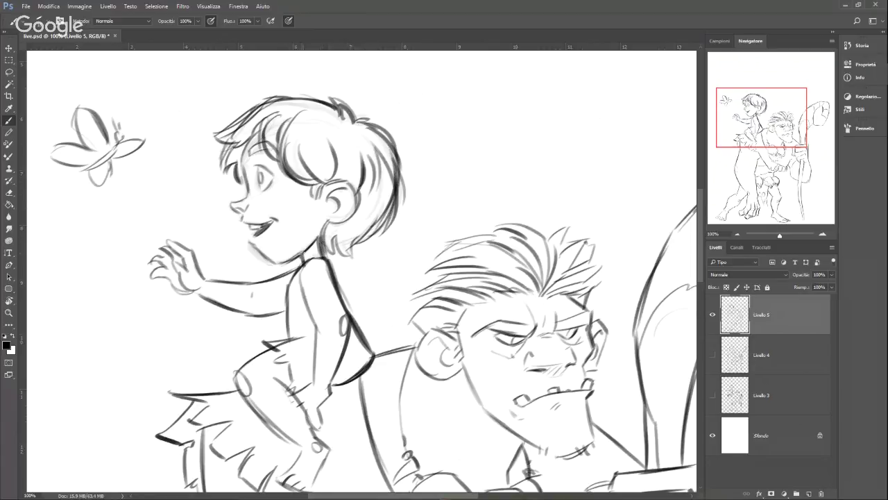
left_click_drag(324, 224, 317, 239)
left_click_drag(253, 244, 270, 261)
Step: Try layer Livello 5 at 50% opacity over the whole figure and restore it to 100%
left_click_drag(780, 236, 778, 237)
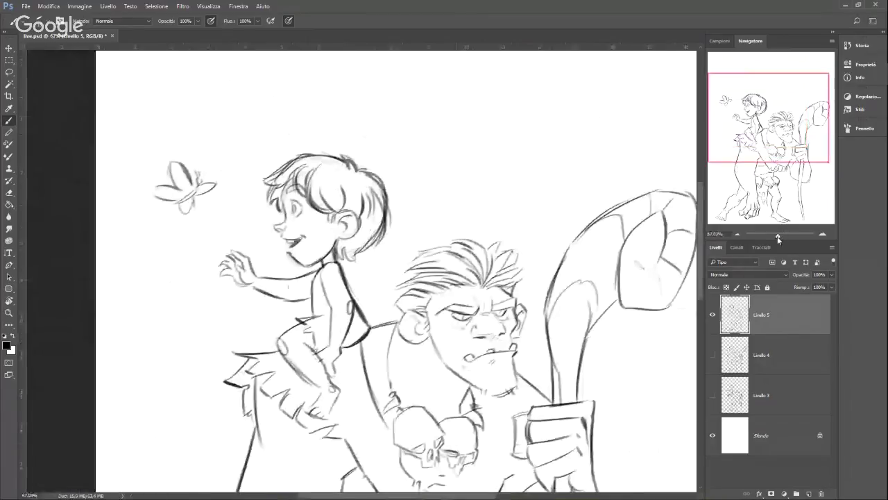
mouse_move(793, 163)
left_mouse_down()
mouse_move(799, 201)
mouse_move(800, 180)
left_mouse_up()
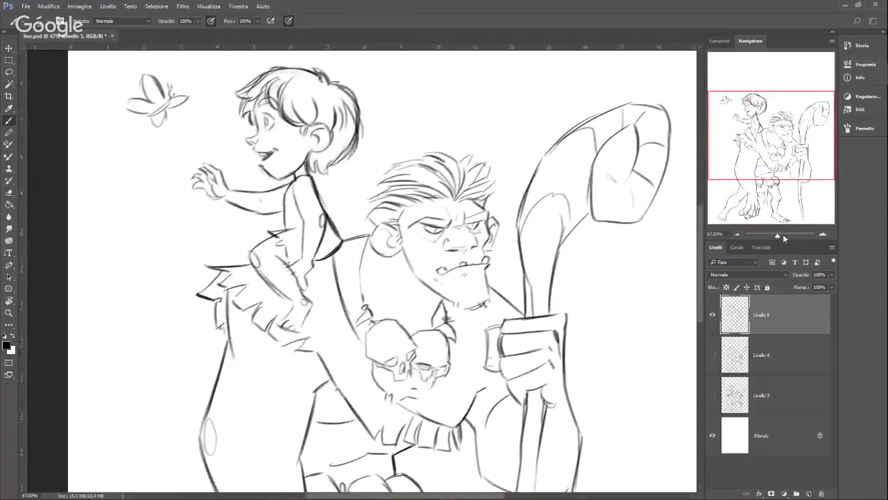
left_click(784, 238)
left_click_drag(784, 238, 777, 238)
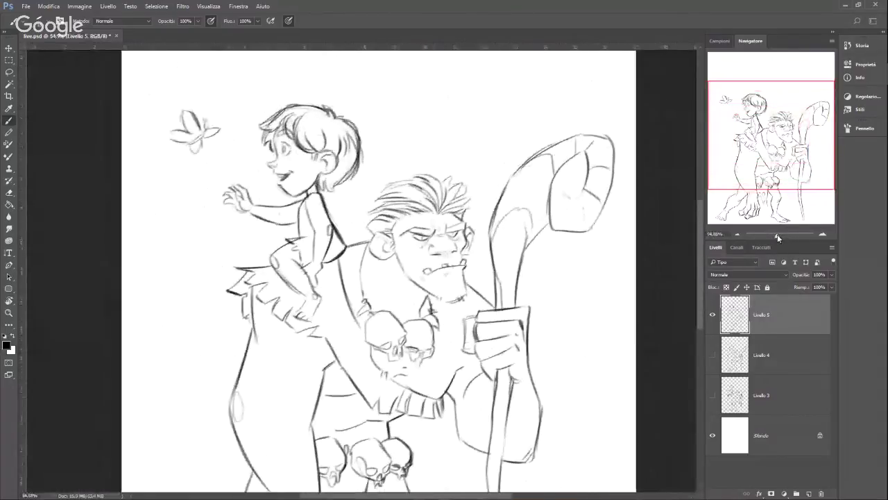
left_click_drag(790, 180, 777, 237)
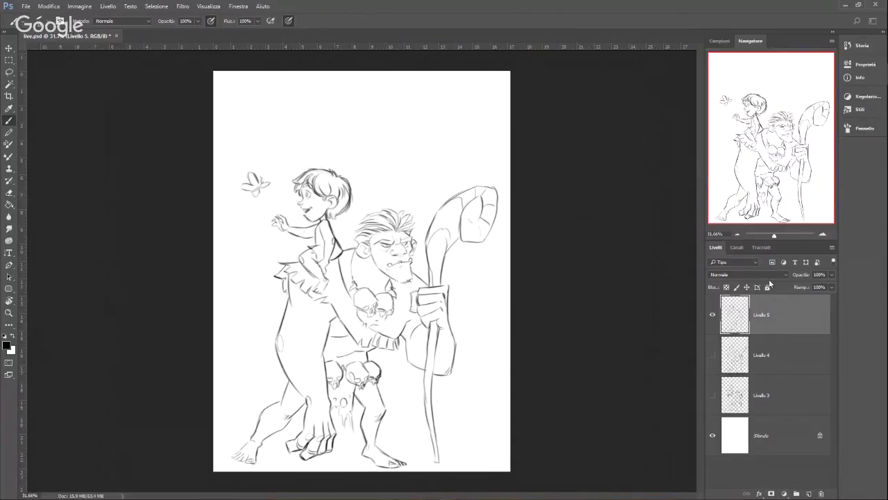
left_click(832, 287)
left_click_drag(793, 286, 812, 288)
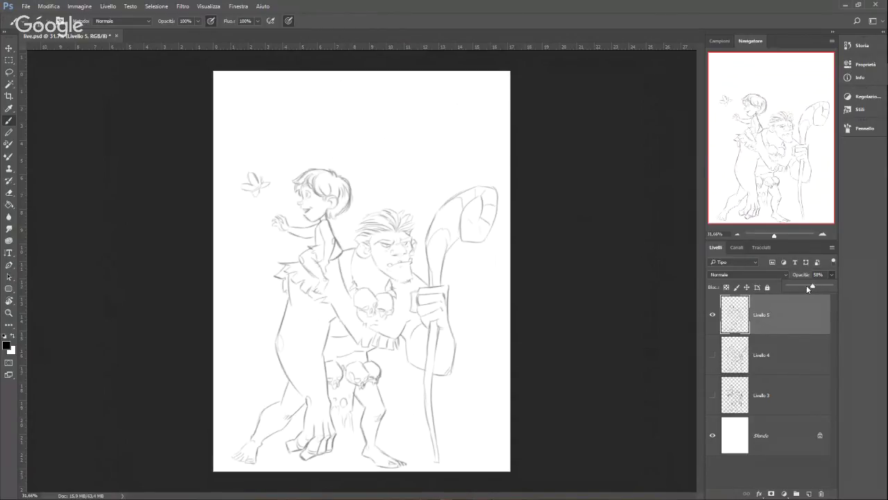
mouse_move(807, 287)
left_mouse_down()
mouse_move(798, 289)
mouse_move(852, 286)
left_mouse_up()
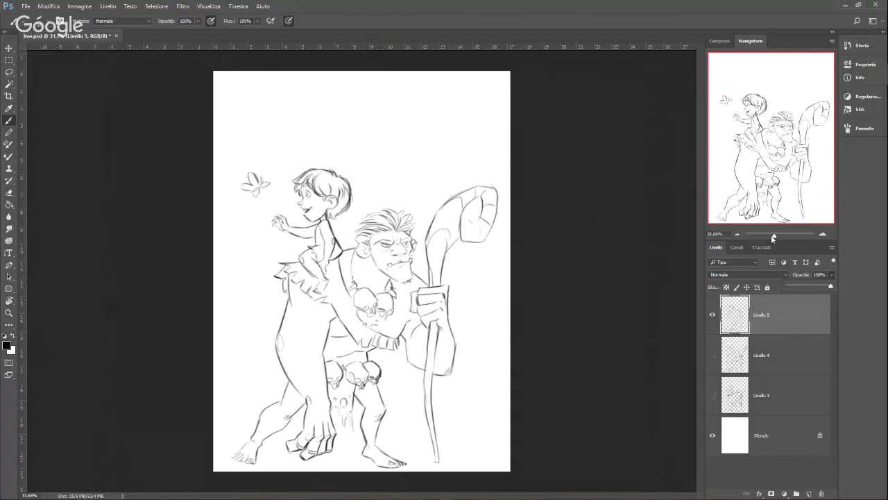
Step: Add small detail strokes to the ogre's line art, including short texture marks along the staff below his gripping hand
left_click_drag(775, 236, 779, 236)
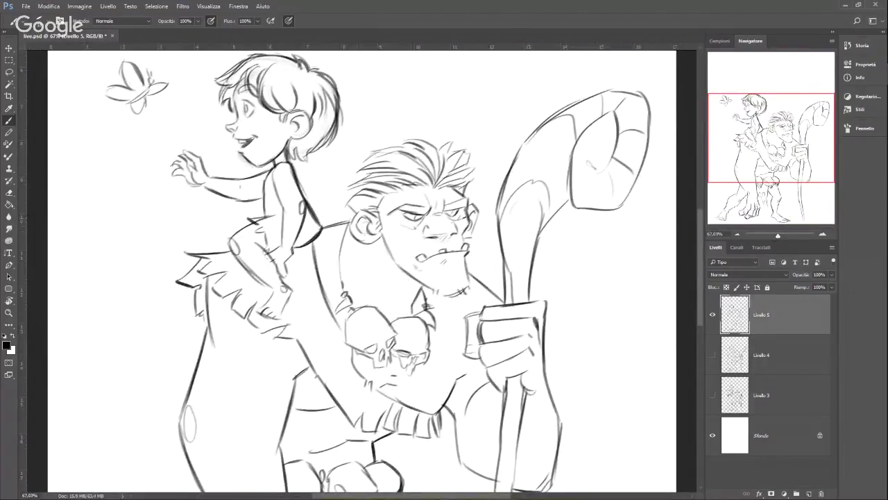
left_click_drag(469, 237, 476, 213)
scroll(361, 270, "down", 1)
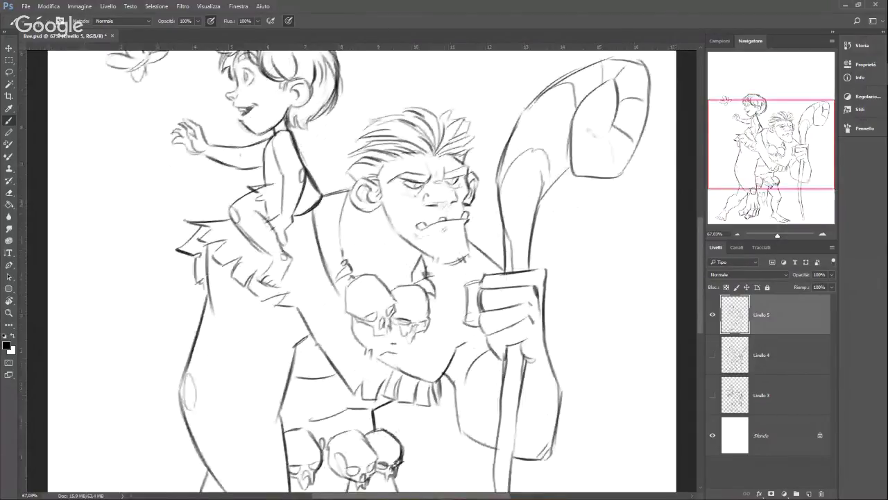
left_click_drag(362, 307, 370, 279)
Step: Review the inked line art, comparing the full page with closer views of the boy and ogre
left_click_drag(778, 236, 778, 236)
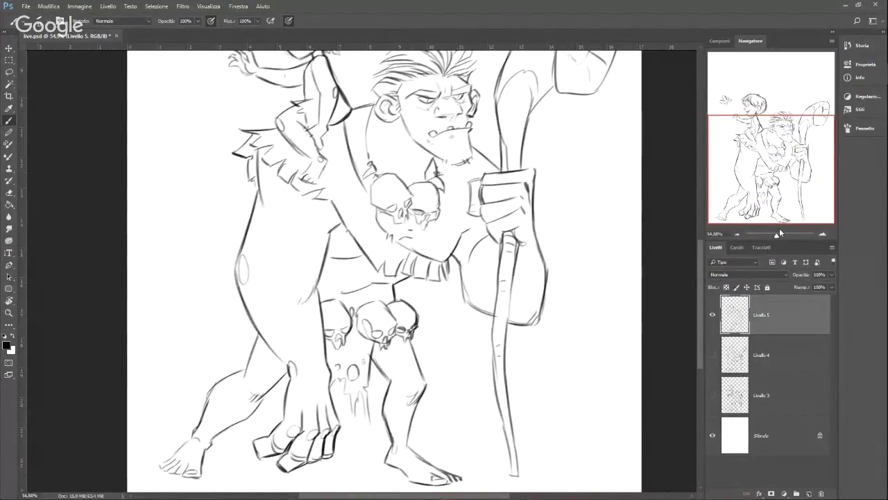
left_click_drag(777, 237, 776, 237)
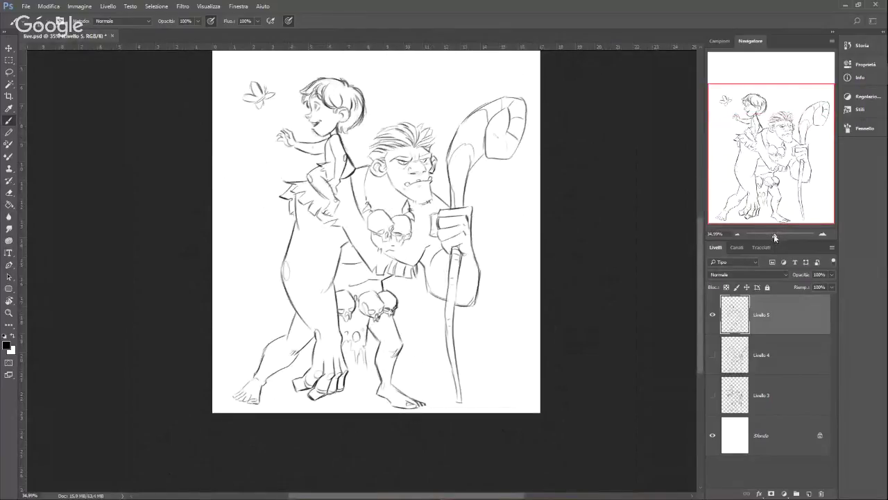
left_click_drag(775, 238, 776, 237)
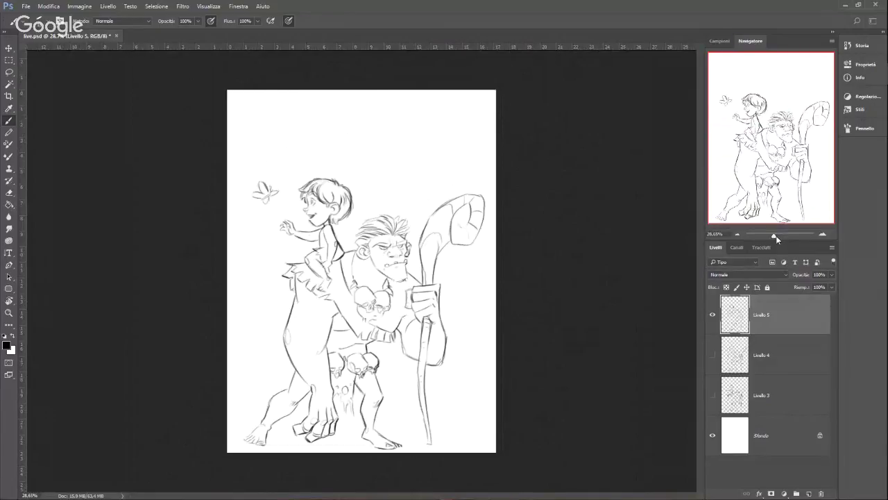
left_click_drag(777, 236, 777, 236)
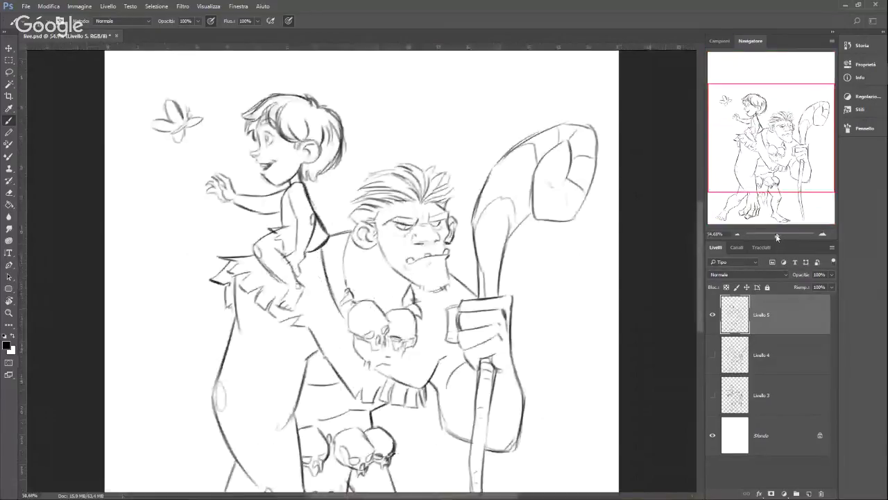
left_click_drag(798, 185, 799, 196)
left_click_drag(777, 236, 775, 238)
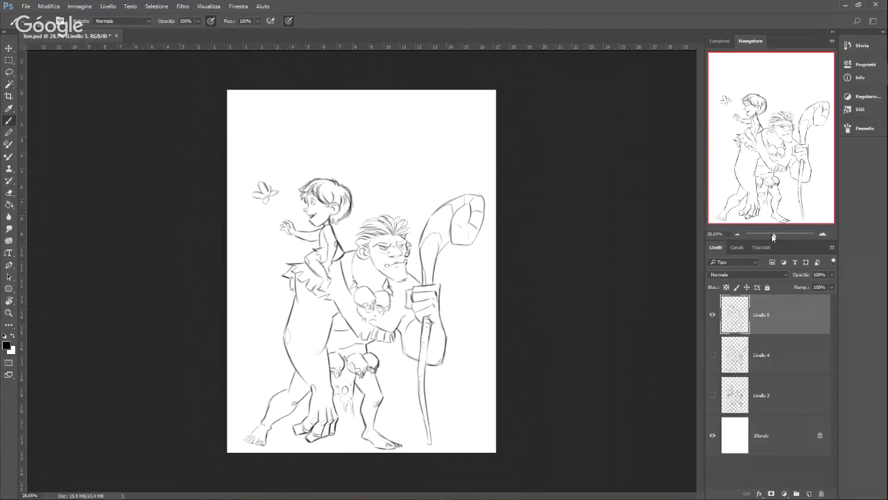
left_click_drag(775, 236, 774, 238)
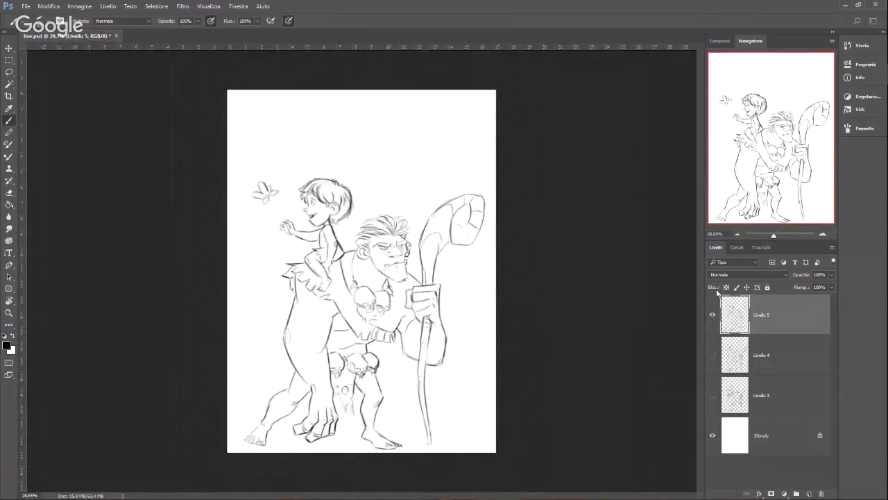
Step: Check the inking brush's size, hardness and available brush presets, and return to the full-page view
right_click(405, 269)
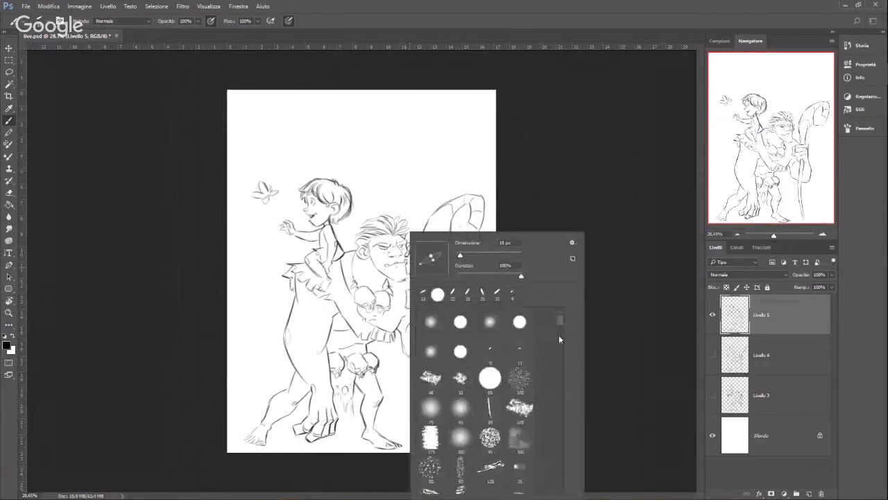
left_click(621, 28)
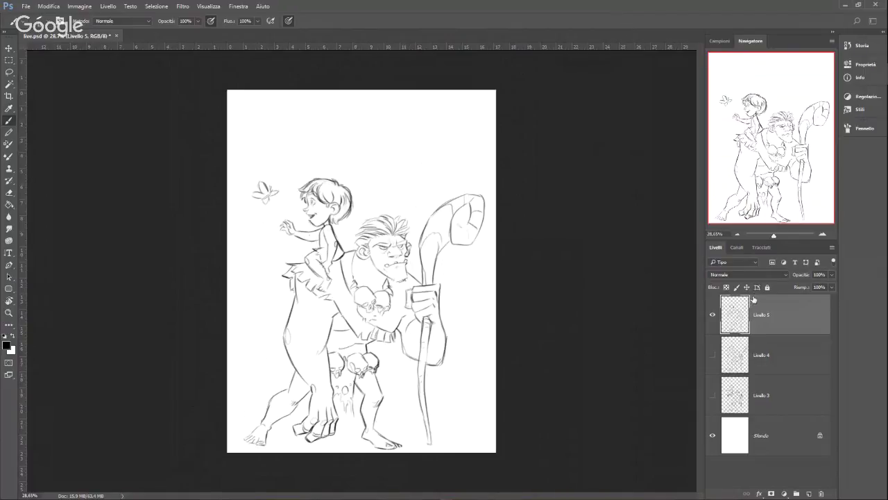
right_click(410, 202)
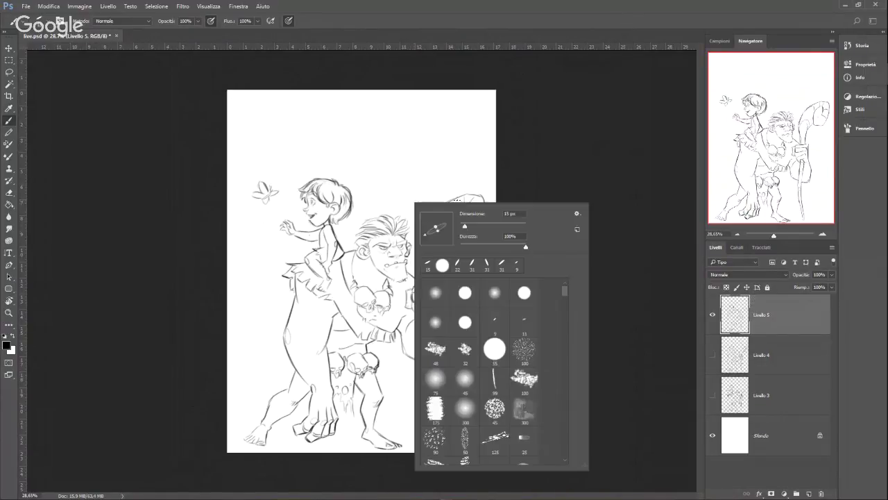
left_click(471, 30)
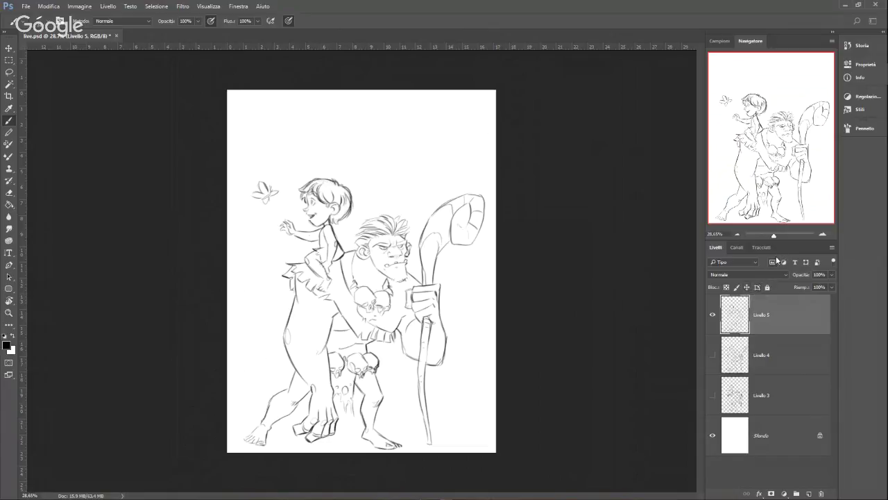
left_click_drag(775, 236, 774, 237)
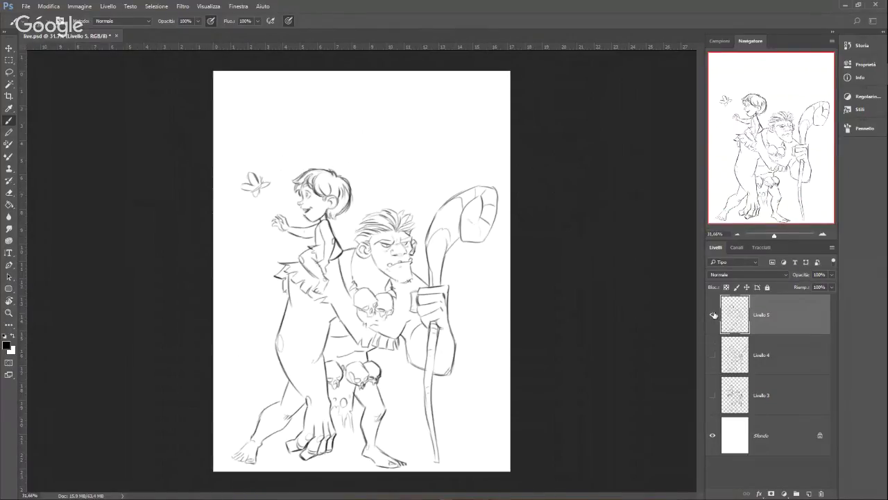
Step: Choose a hard round brush preset and add a new layer directly beneath the line-art layer Livello 5
right_click(401, 199)
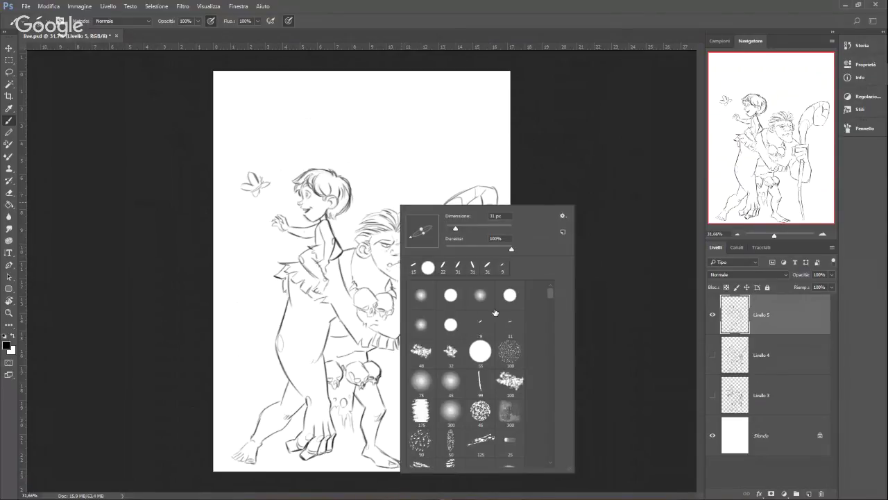
left_click(458, 324)
left_click(440, 146)
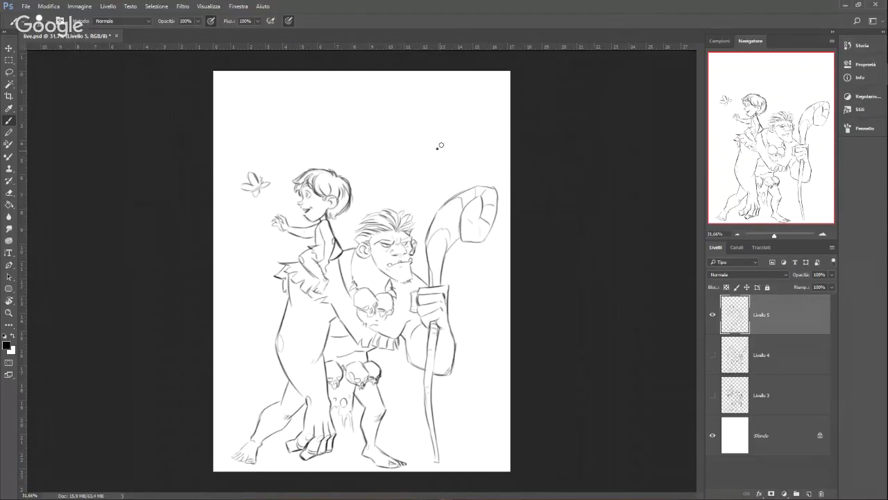
right_click(440, 146)
left_click(563, 22)
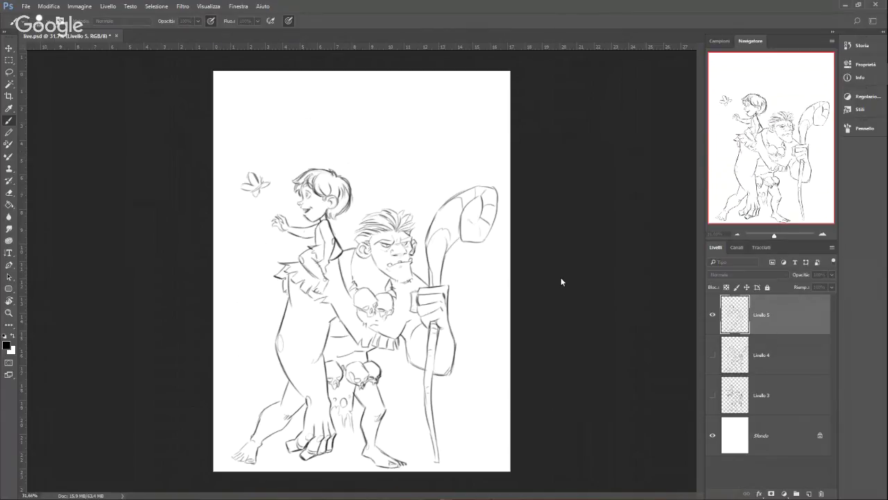
key("ctrl+shift+alt+n")
left_click_drag(781, 360, 787, 371)
Step: Enlarge the round brush and change the foreground colour from black to a neutral grey
right_click(396, 252)
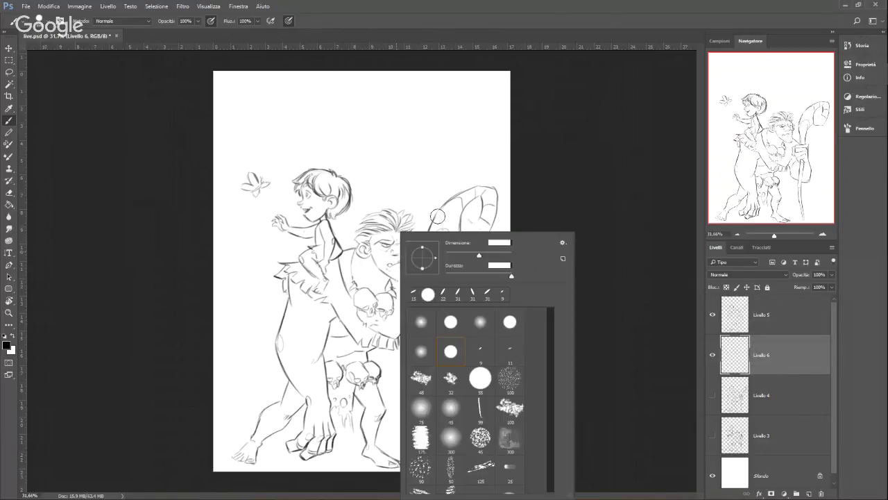
left_click(489, 254)
mouse_move(378, 226)
left_mouse_down()
mouse_move(365, 243)
mouse_move(374, 244)
left_mouse_up()
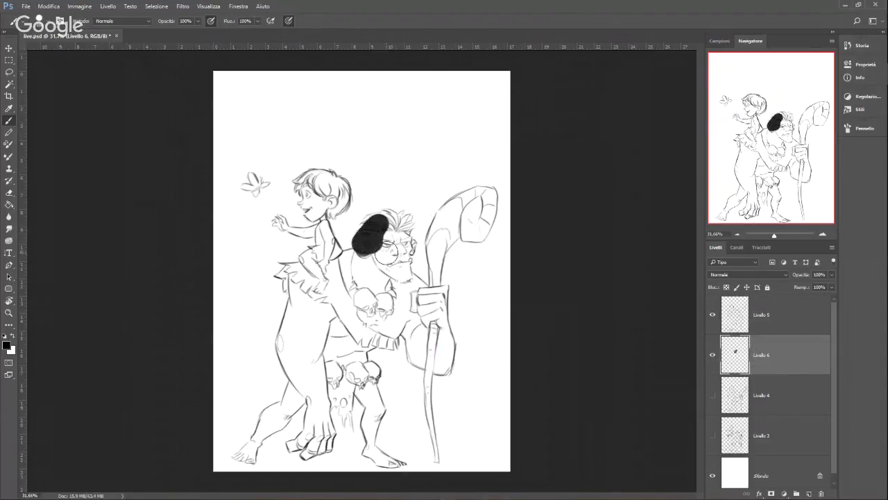
key("ctrl+z")
left_click(7, 345)
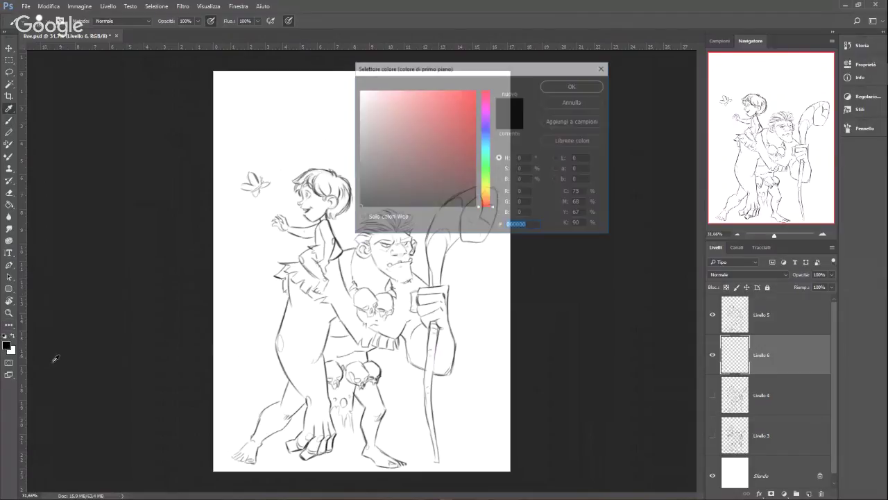
left_click(358, 172)
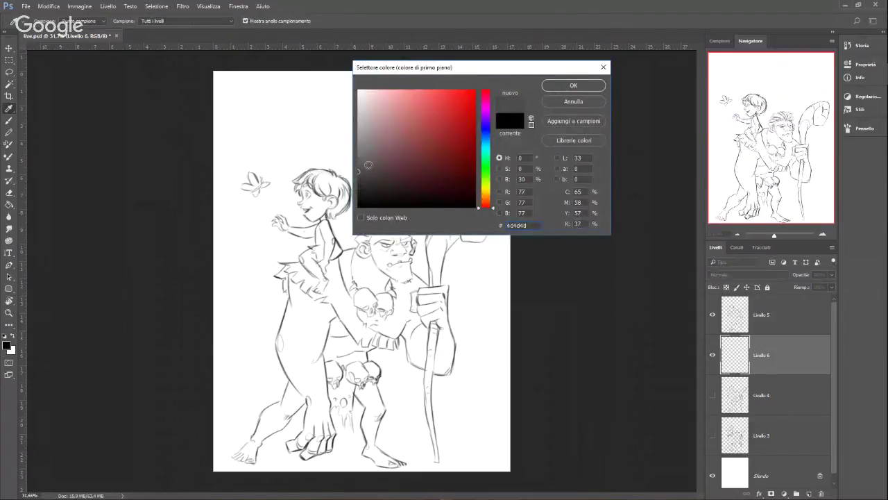
left_click(560, 86)
Step: Block in grey on Livello 6 behind the ogre's head, shoulders, gripping arm and staff crook, and behind the boy
mouse_move(370, 238)
left_mouse_down()
mouse_move(393, 283)
mouse_move(398, 222)
mouse_move(384, 208)
mouse_move(411, 283)
mouse_move(427, 284)
mouse_move(430, 316)
mouse_move(416, 334)
mouse_move(441, 372)
mouse_move(438, 247)
mouse_move(429, 267)
mouse_move(420, 246)
mouse_move(479, 189)
mouse_move(473, 229)
mouse_move(480, 238)
mouse_move(486, 190)
left_mouse_up()
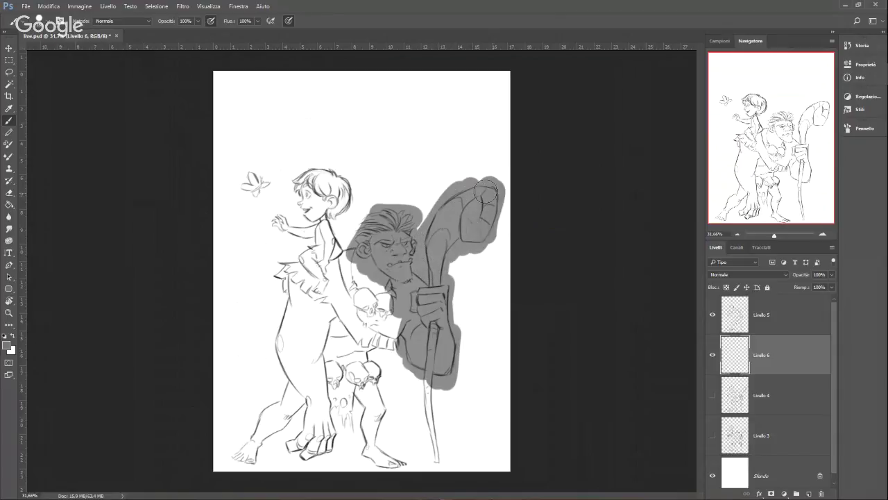
mouse_move(354, 247)
left_mouse_down()
mouse_move(338, 260)
mouse_move(359, 243)
mouse_move(368, 277)
mouse_move(338, 309)
mouse_move(382, 249)
mouse_move(396, 208)
left_mouse_up()
right_click(359, 264)
key("Return")
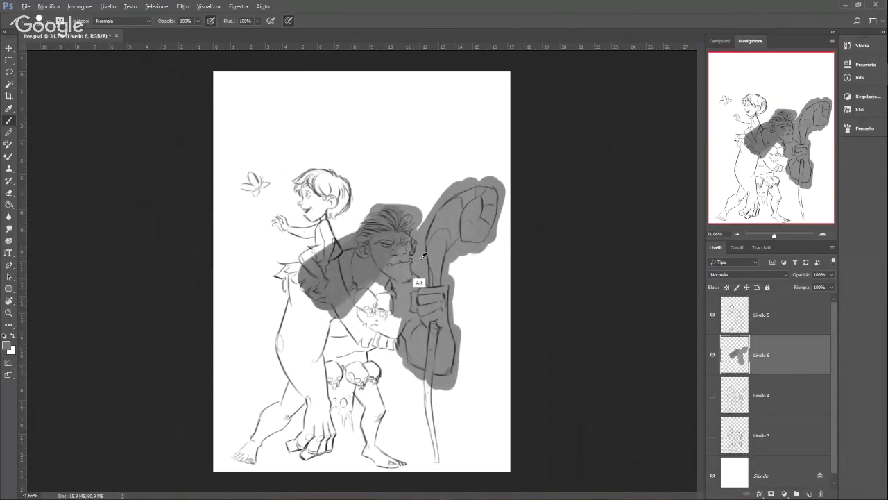
left_click(417, 262, "alt")
mouse_move(406, 243)
left_mouse_down()
mouse_move(365, 288)
mouse_move(355, 284)
mouse_move(358, 242)
mouse_move(390, 211)
mouse_move(386, 250)
mouse_move(308, 292)
mouse_move(282, 275)
mouse_move(303, 251)
mouse_move(326, 251)
mouse_move(350, 236)
mouse_move(317, 212)
mouse_move(323, 186)
mouse_move(306, 195)
mouse_move(305, 211)
mouse_move(332, 173)
mouse_move(347, 175)
mouse_move(343, 201)
mouse_move(313, 180)
mouse_move(331, 220)
left_mouse_up()
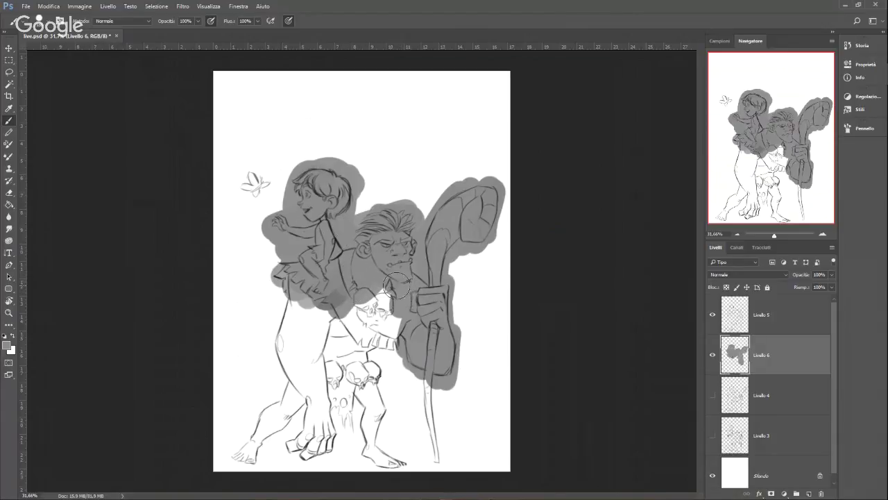
Step: Extend the grey fill over the ogre's torso, legs, feet and lower staff, and fill out its outer edges around both figures
mouse_move(392, 286)
left_mouse_down()
mouse_move(373, 351)
mouse_move(395, 339)
mouse_move(391, 284)
mouse_move(323, 347)
mouse_move(335, 281)
mouse_move(298, 275)
mouse_move(268, 337)
mouse_move(306, 295)
mouse_move(281, 358)
mouse_move(288, 405)
mouse_move(299, 401)
mouse_move(284, 381)
mouse_move(306, 368)
mouse_move(331, 378)
left_mouse_up()
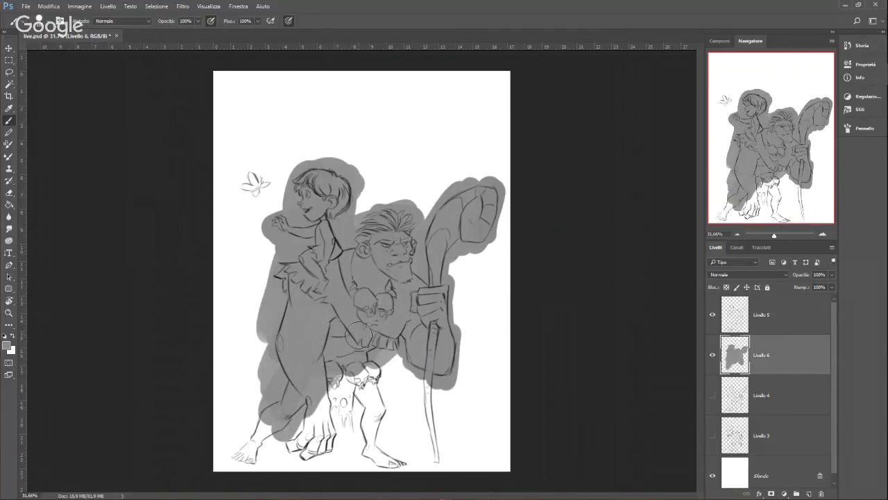
mouse_move(359, 336)
left_mouse_down()
mouse_move(351, 345)
mouse_move(357, 341)
left_mouse_up()
mouse_move(327, 386)
left_mouse_down()
mouse_move(349, 369)
mouse_move(276, 412)
mouse_move(259, 431)
mouse_move(282, 406)
mouse_move(277, 454)
mouse_move(241, 450)
mouse_move(281, 434)
mouse_move(279, 449)
mouse_move(304, 455)
mouse_move(318, 382)
mouse_move(338, 369)
mouse_move(353, 448)
mouse_move(434, 453)
mouse_move(423, 350)
mouse_move(396, 361)
mouse_move(414, 335)
mouse_move(388, 247)
mouse_move(402, 221)
left_mouse_up()
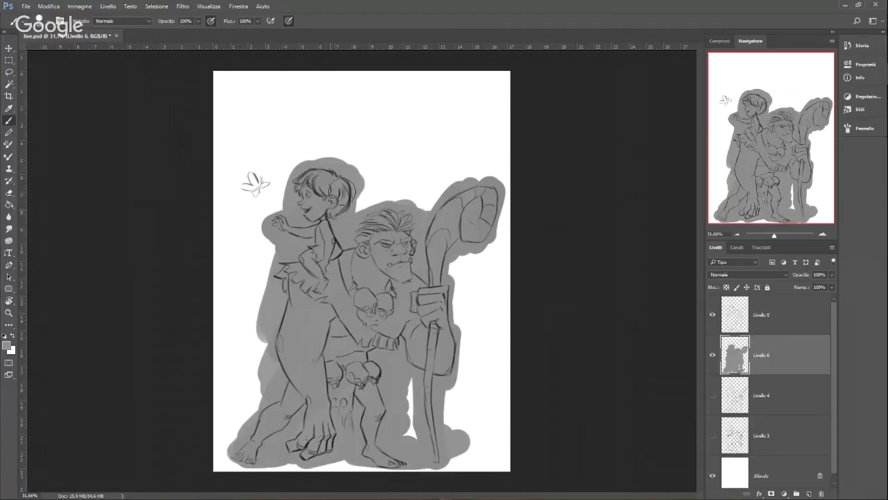
mouse_move(342, 192)
left_mouse_down()
mouse_move(296, 180)
mouse_move(298, 198)
mouse_move(289, 201)
mouse_move(280, 284)
mouse_move(300, 272)
mouse_move(279, 340)
mouse_move(281, 377)
mouse_move(256, 417)
mouse_move(280, 377)
left_mouse_up()
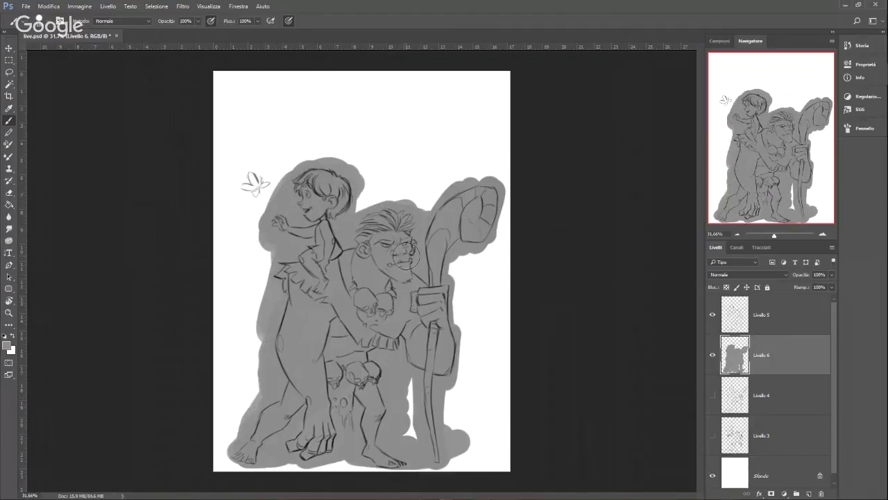
mouse_move(416, 268)
left_mouse_down()
mouse_move(442, 276)
mouse_move(444, 358)
mouse_move(448, 259)
mouse_move(447, 298)
left_mouse_up()
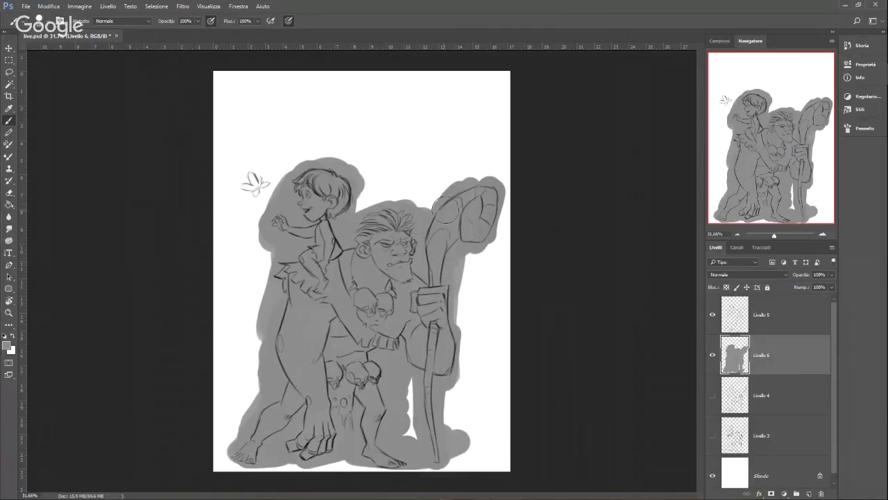
left_click_drag(445, 209, 401, 212)
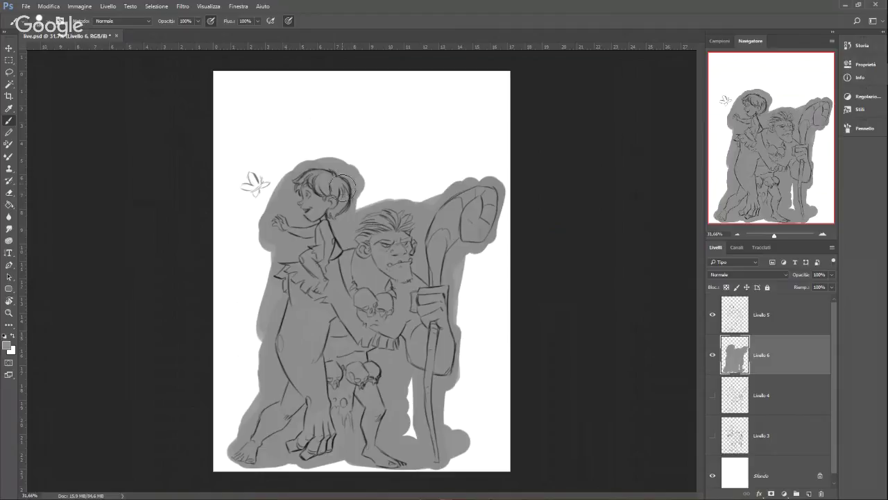
mouse_move(278, 221)
left_mouse_down()
mouse_move(301, 204)
mouse_move(346, 273)
mouse_move(366, 262)
mouse_move(291, 301)
mouse_move(292, 293)
mouse_move(272, 353)
left_mouse_up()
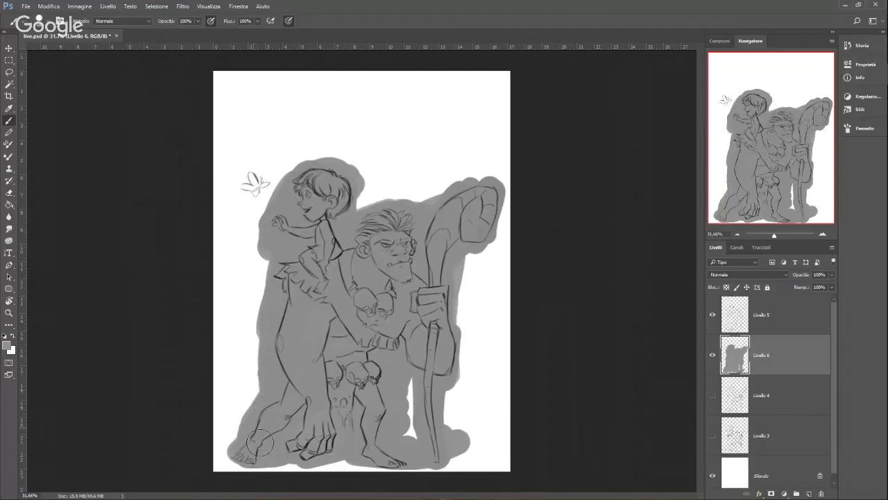
Step: Set up the Eraser with a smaller, flattened and angled hard round tip for trimming the grey fill
left_click(778, 237)
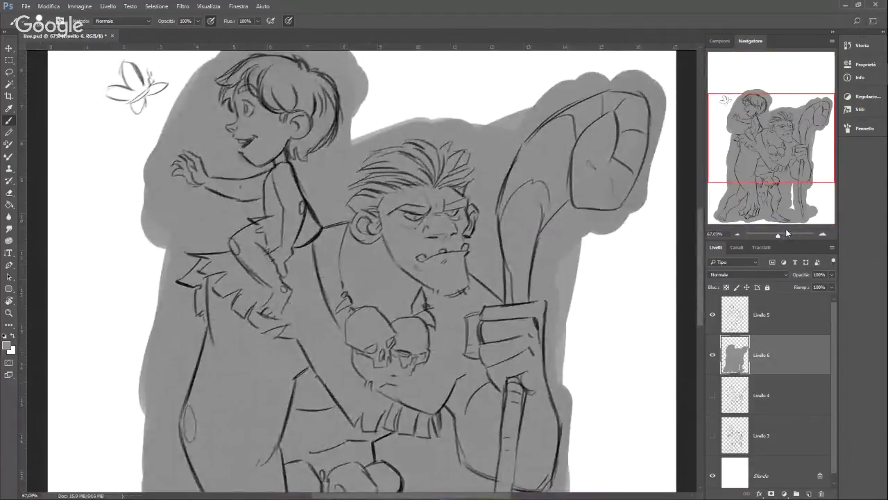
left_click(9, 193)
right_click(545, 158)
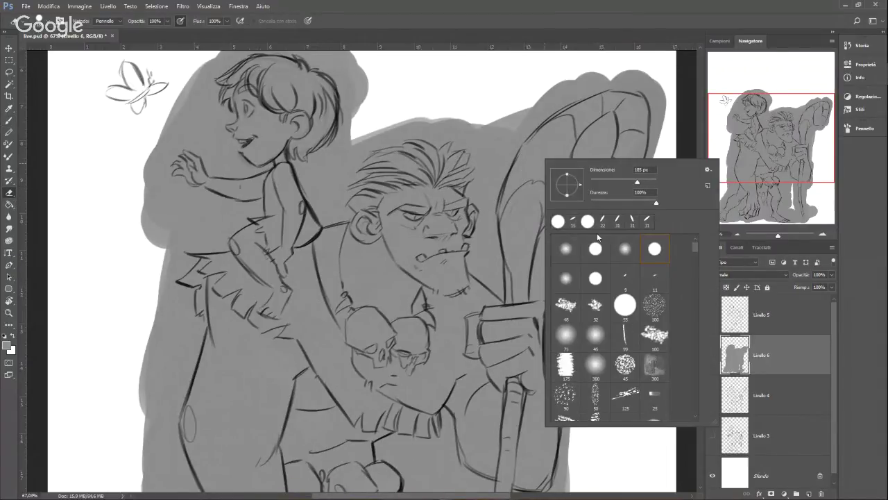
left_click_drag(567, 174, 554, 197)
left_click(494, 120)
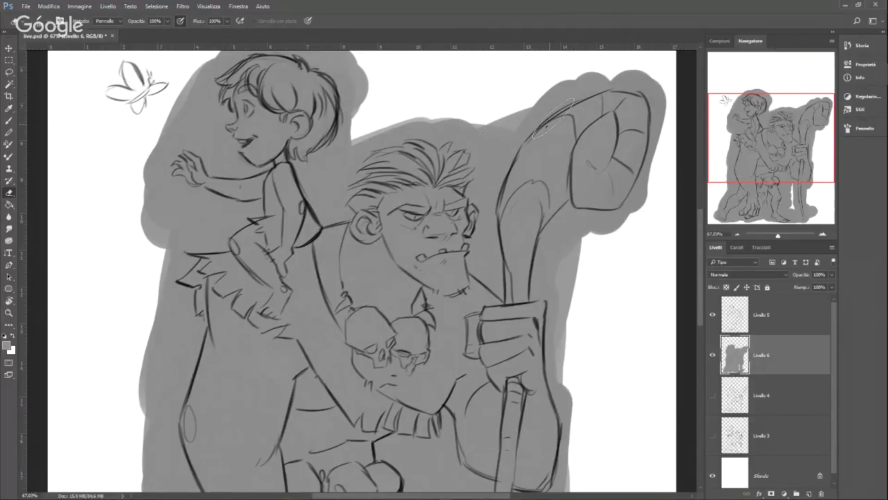
right_click(545, 124)
left_click_drag(637, 147, 614, 147)
left_click(510, 113)
Step: Erase the grey between the ogre's hair and the staff's crook, following the crook's outer curve
mouse_move(536, 93)
left_mouse_down()
mouse_move(568, 88)
mouse_move(504, 137)
mouse_move(547, 103)
mouse_move(580, 84)
mouse_move(540, 119)
mouse_move(621, 68)
mouse_move(531, 102)
mouse_move(479, 145)
mouse_move(487, 141)
mouse_move(475, 157)
mouse_move(486, 154)
mouse_move(472, 187)
mouse_move(486, 153)
mouse_move(465, 148)
mouse_move(479, 189)
left_mouse_up()
right_click(492, 183)
left_click(538, 211)
left_click(472, 199)
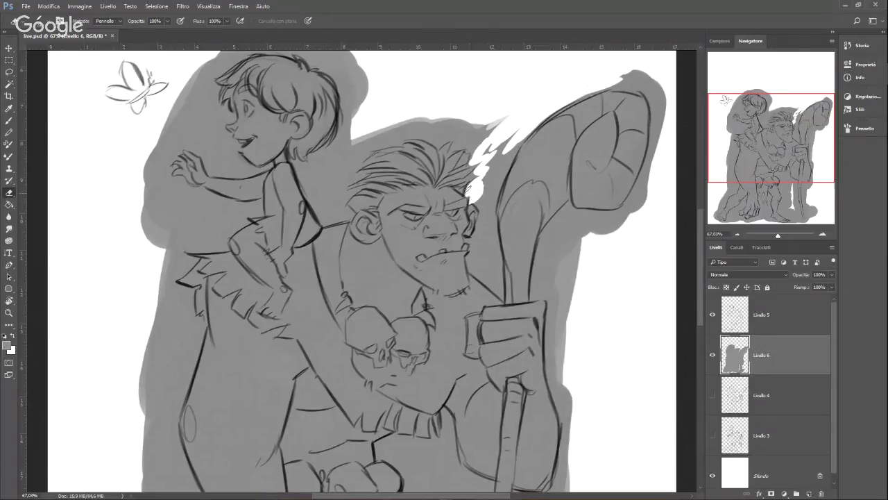
mouse_move(478, 197)
left_mouse_down()
mouse_move(488, 154)
mouse_move(479, 166)
mouse_move(501, 167)
mouse_move(488, 189)
mouse_move(506, 151)
mouse_move(494, 189)
mouse_move(524, 129)
mouse_move(495, 194)
mouse_move(527, 118)
mouse_move(480, 227)
left_mouse_up()
right_click(498, 166)
key("Escape")
Step: Reduce the eraser size and clear the grey between the ogre's face, his shoulder and the staff shaft
right_click(495, 254)
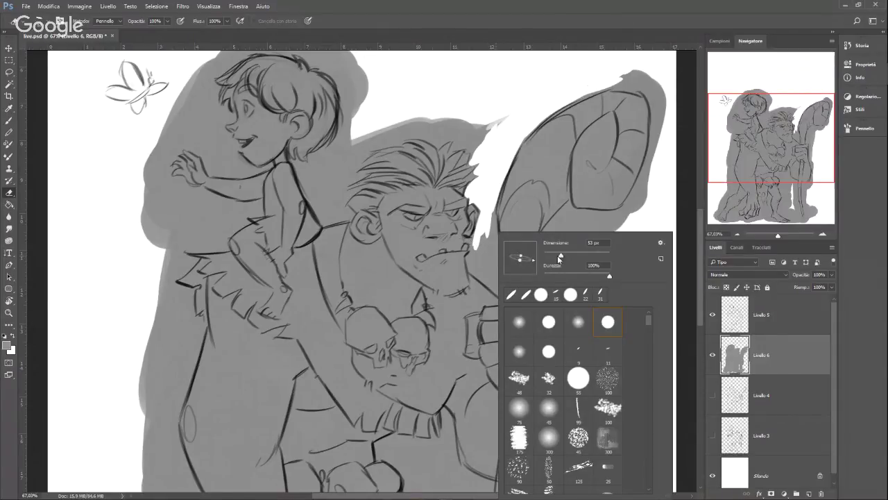
left_click_drag(559, 259, 555, 257)
left_click_drag(473, 244, 469, 242)
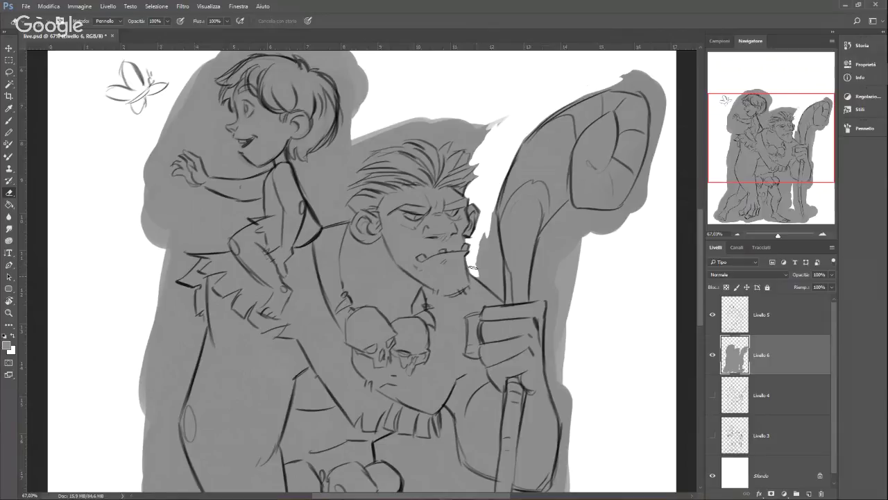
mouse_move(475, 256)
left_mouse_down()
mouse_move(486, 283)
mouse_move(488, 212)
mouse_move(493, 257)
left_mouse_up()
mouse_move(490, 225)
left_mouse_down()
mouse_move(500, 286)
mouse_move(491, 285)
mouse_move(494, 260)
left_mouse_up()
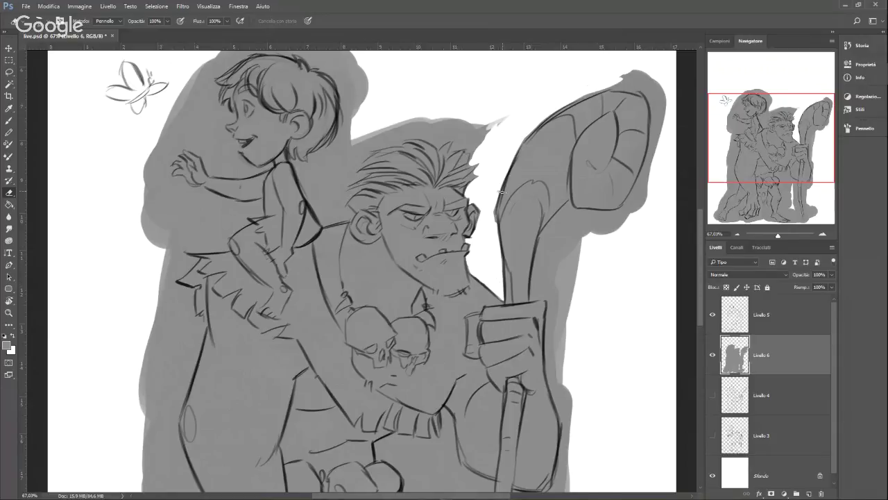
Step: Re-angle the eraser tip and trim the grey along the spiky top of the ogre's hair
left_click_drag(502, 119, 497, 127)
right_click(469, 127)
mouse_move(506, 146)
left_mouse_down()
mouse_move(483, 139)
mouse_move(471, 143)
mouse_move(471, 157)
mouse_move(479, 126)
left_mouse_up()
left_click(455, 143)
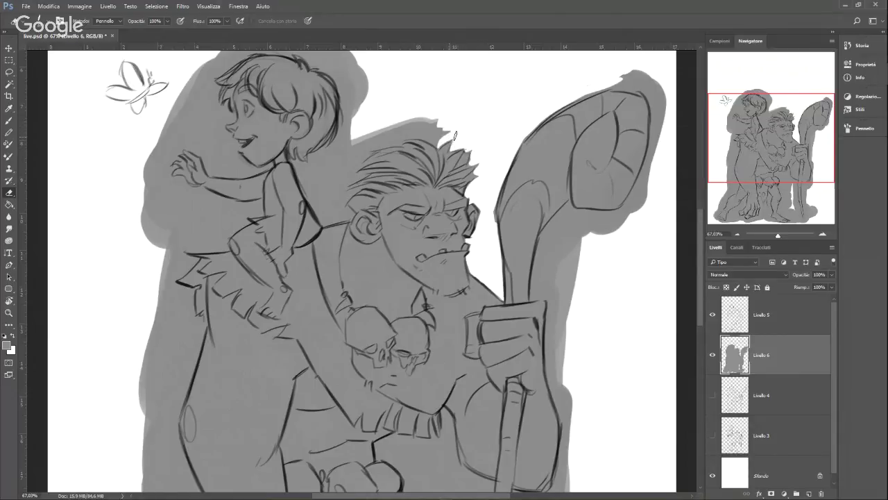
mouse_move(438, 139)
left_mouse_down()
mouse_move(405, 129)
mouse_move(343, 149)
mouse_move(395, 141)
left_mouse_up()
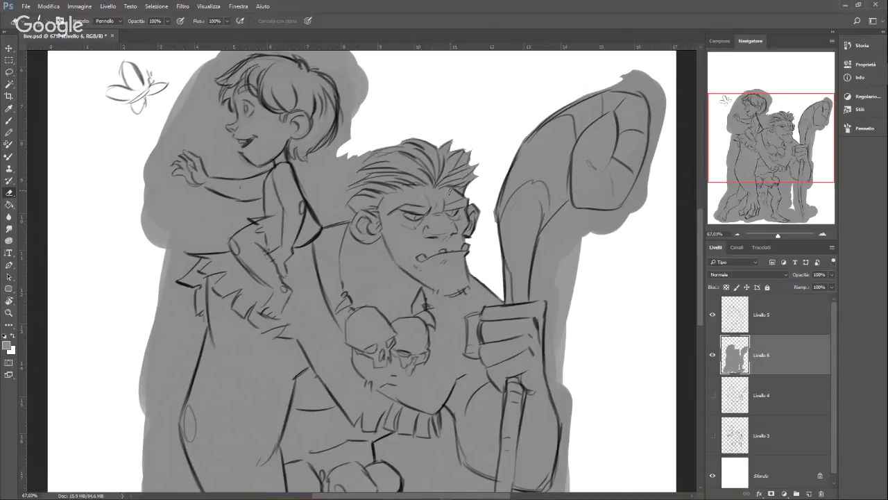
Step: Erase the grey between the back of the ogre's head and the boy's back, up to the boy's nape
right_click(459, 186)
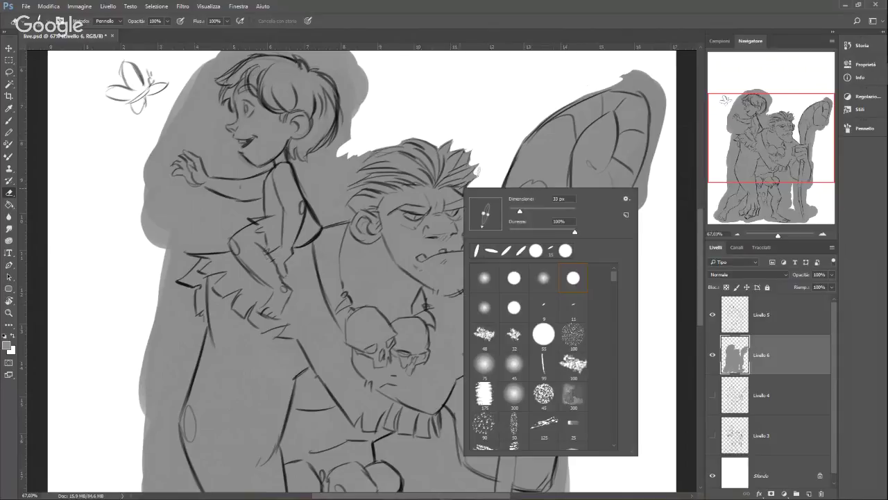
left_click(393, 144)
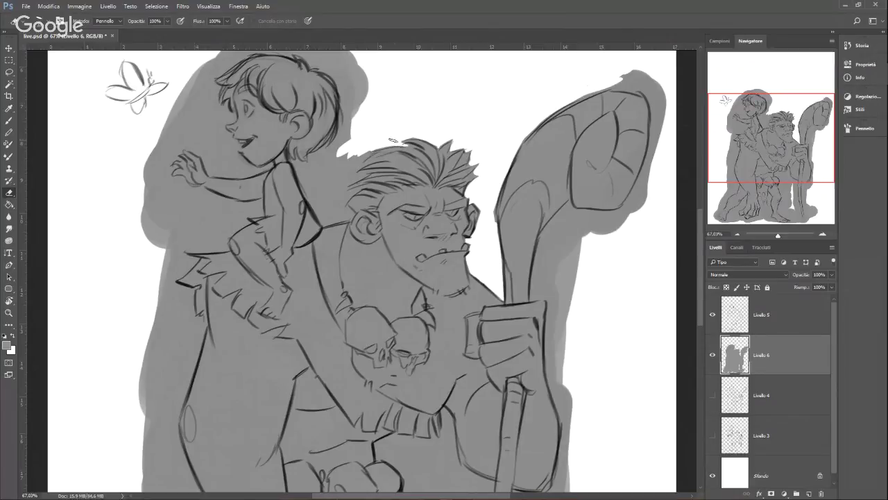
mouse_move(361, 149)
left_mouse_down()
mouse_move(355, 158)
mouse_move(361, 152)
left_mouse_up()
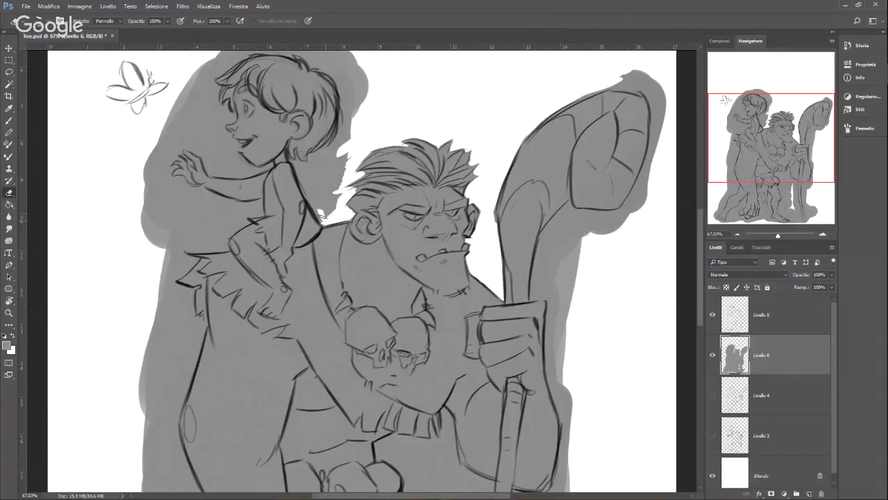
mouse_move(321, 216)
left_mouse_down()
mouse_move(313, 205)
mouse_move(321, 177)
mouse_move(332, 170)
mouse_move(333, 213)
mouse_move(335, 181)
left_mouse_up()
mouse_move(352, 146)
left_mouse_down()
mouse_move(319, 165)
mouse_move(315, 204)
left_mouse_up()
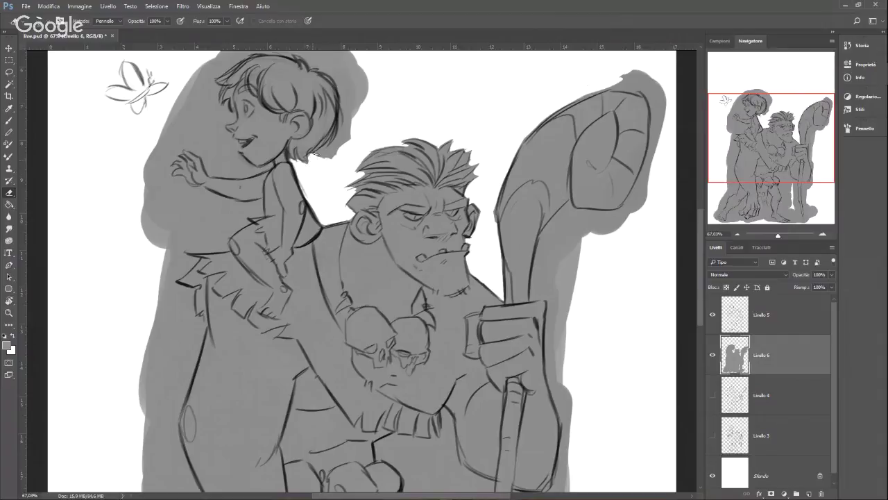
mouse_move(324, 156)
left_mouse_down()
mouse_move(349, 135)
mouse_move(326, 156)
mouse_move(369, 81)
left_mouse_up()
Step: Set the eraser to 74 px and clear the grey behind the back of the boy's head
scroll(703, 256, "up", 3)
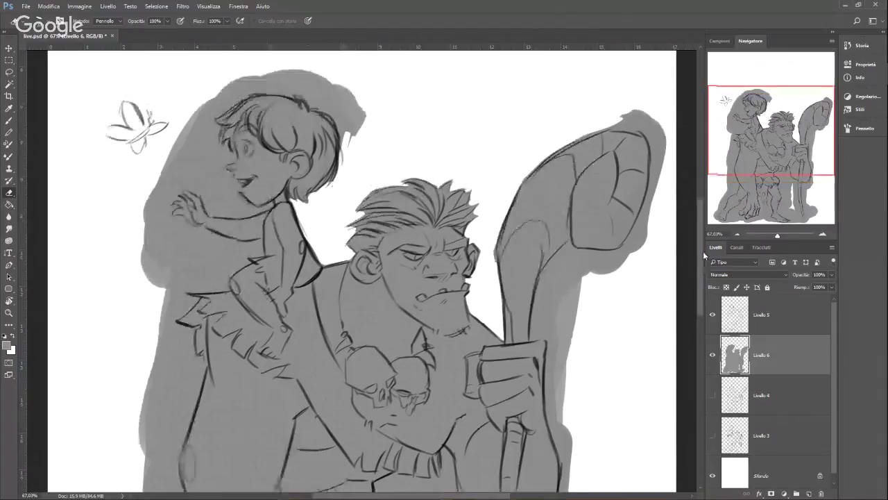
right_click(436, 167)
left_click(437, 165)
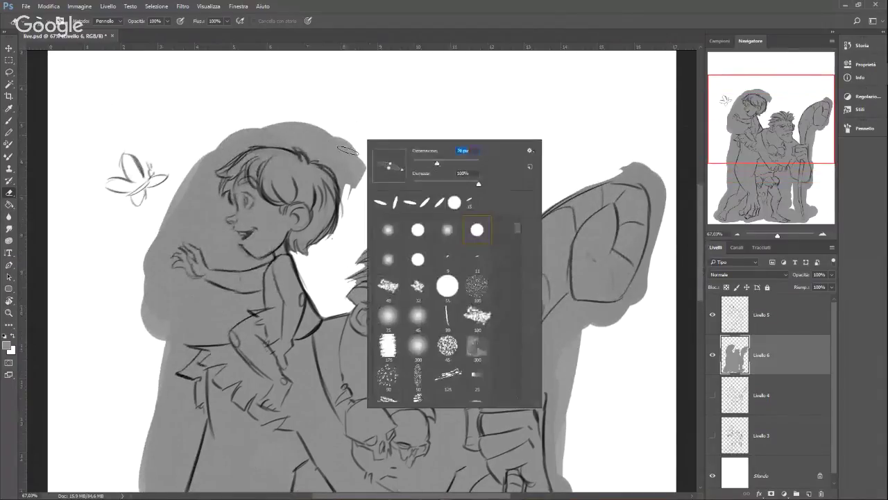
mouse_move(356, 142)
left_mouse_down()
mouse_move(364, 170)
mouse_move(350, 201)
mouse_move(339, 161)
mouse_move(347, 175)
mouse_move(314, 126)
mouse_move(317, 140)
mouse_move(422, 158)
mouse_move(317, 150)
mouse_move(335, 154)
mouse_move(321, 150)
mouse_move(340, 159)
mouse_move(325, 155)
mouse_move(346, 179)
left_mouse_up()
right_click(411, 114)
left_click(422, 156)
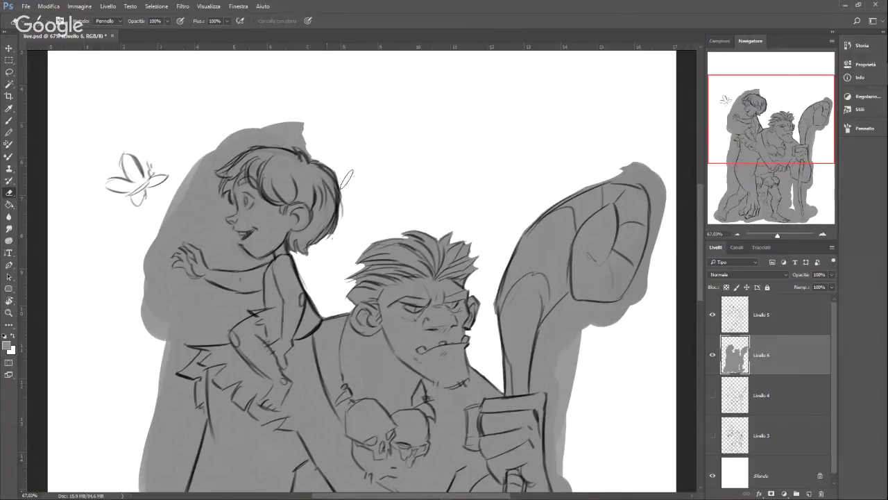
Step: Erase the grey above the boy's hair and down in front of his forehead, re-angling the eraser tip to follow the outline
mouse_move(293, 133)
left_mouse_down()
mouse_move(258, 130)
mouse_move(234, 136)
mouse_move(263, 125)
mouse_move(224, 147)
left_mouse_up()
right_click(318, 157)
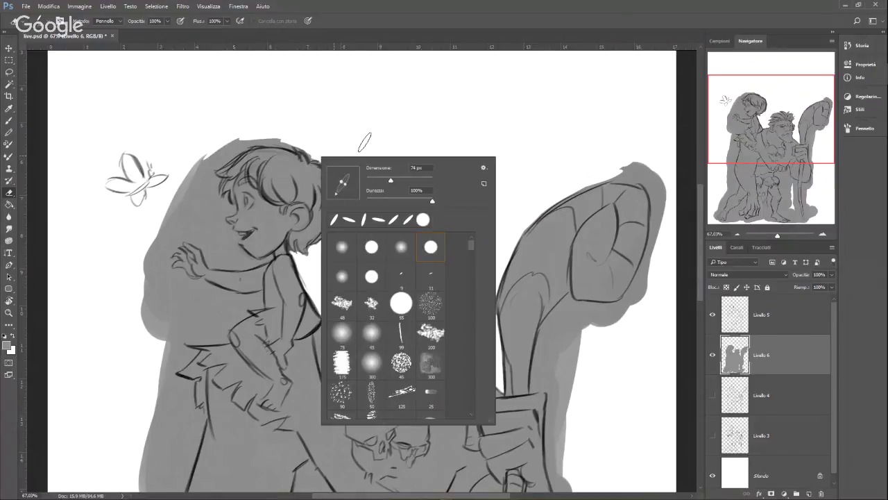
left_click(285, 147)
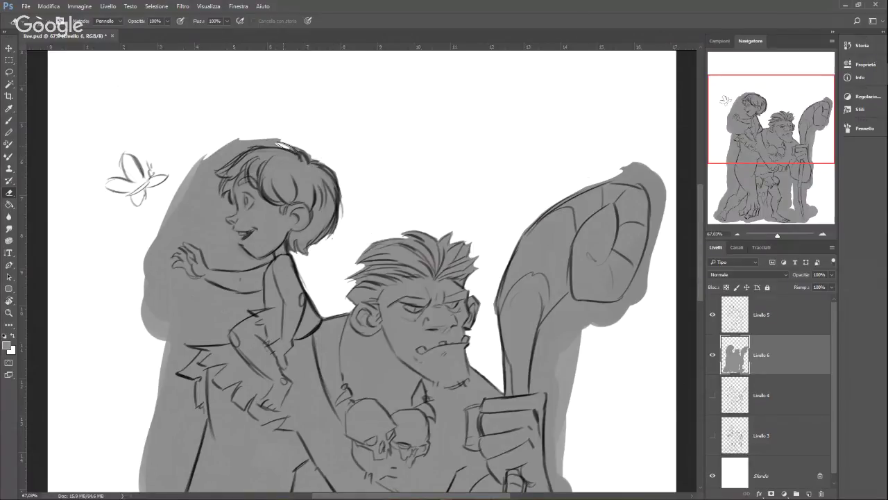
mouse_move(287, 145)
left_mouse_down()
mouse_move(237, 145)
mouse_move(267, 137)
mouse_move(225, 149)
mouse_move(243, 136)
mouse_move(203, 168)
mouse_move(237, 144)
mouse_move(204, 168)
mouse_move(212, 151)
mouse_move(182, 190)
mouse_move(209, 172)
mouse_move(205, 205)
mouse_move(206, 191)
mouse_move(189, 216)
mouse_move(159, 228)
mouse_move(200, 197)
left_mouse_up()
key("ctrl+z")
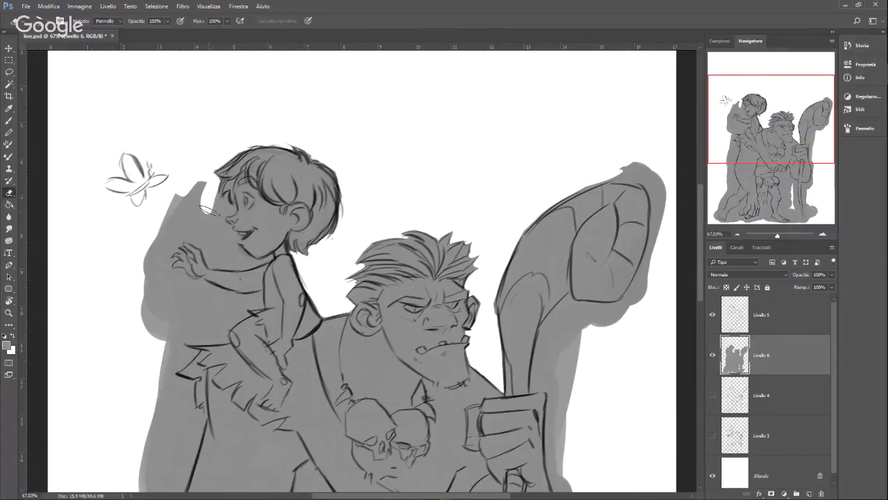
Step: Re-angle the eraser tip and clear the grey in front of the boy's fringe, eyes and nose
mouse_move(208, 202)
left_mouse_down()
mouse_move(168, 222)
mouse_move(196, 228)
mouse_move(224, 207)
left_mouse_up()
right_click(227, 212)
left_click(265, 237)
left_click(209, 216)
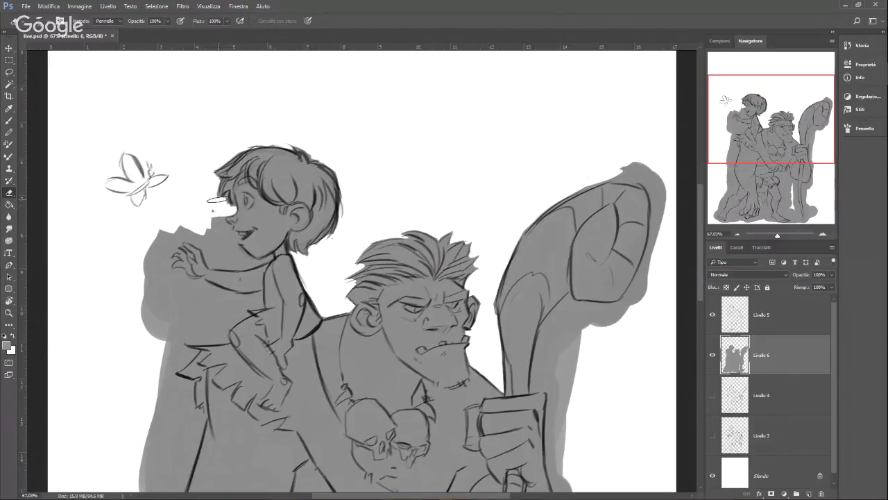
left_click_drag(215, 224, 238, 234)
Step: Set the eraser to 43 px and clear the grey between the boy's mouth, chin and outstretched arm
right_click(237, 232)
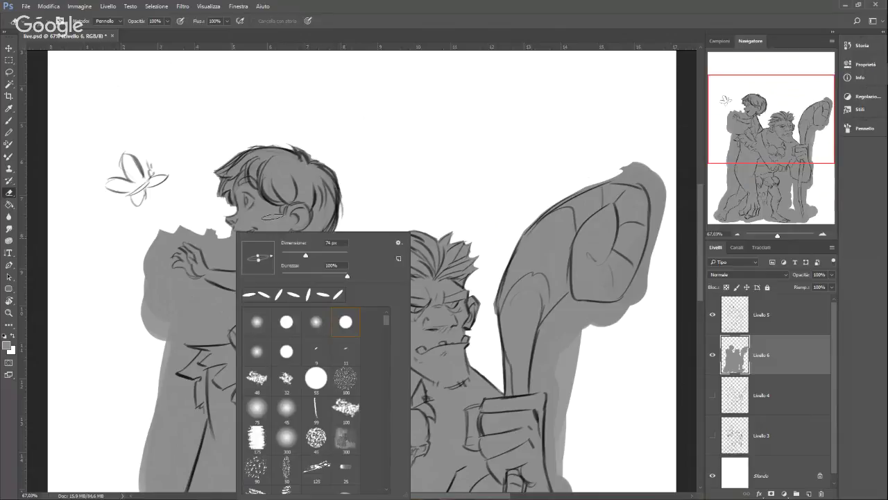
left_click(223, 226)
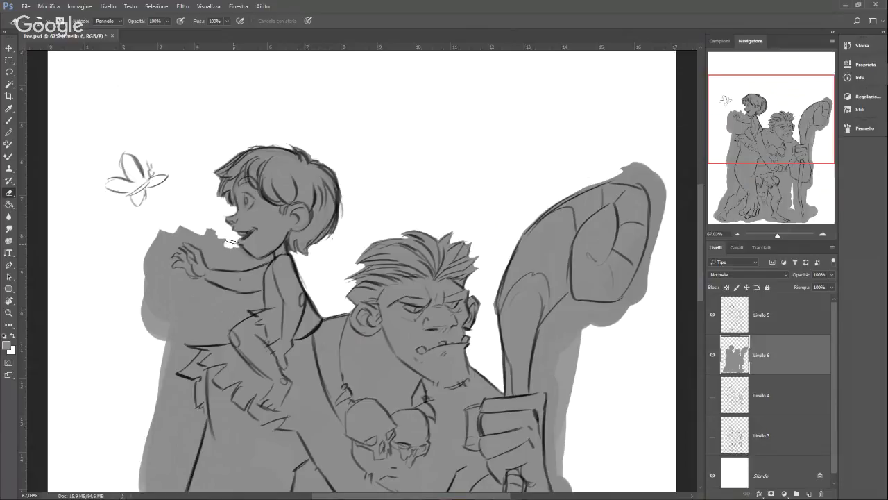
left_click_drag(222, 239, 211, 248)
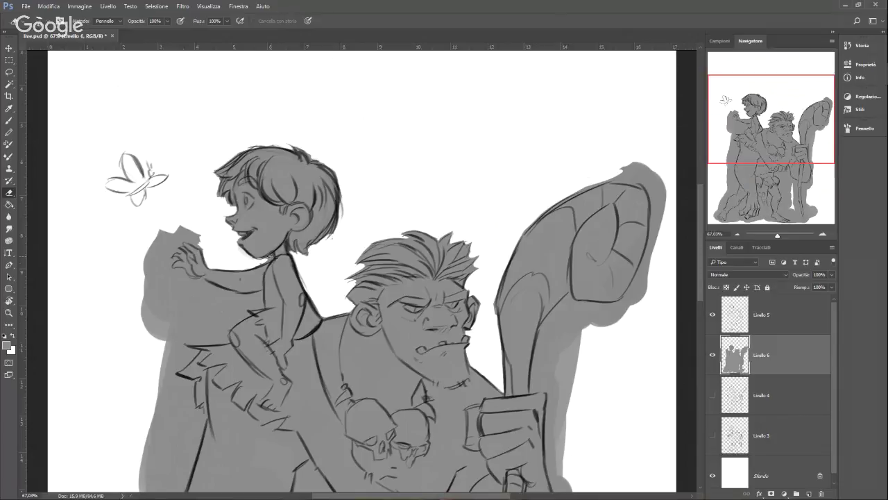
Step: Re-angle the eraser tip to trim the grey under the boy's chin and above his raised hand
right_click(299, 246)
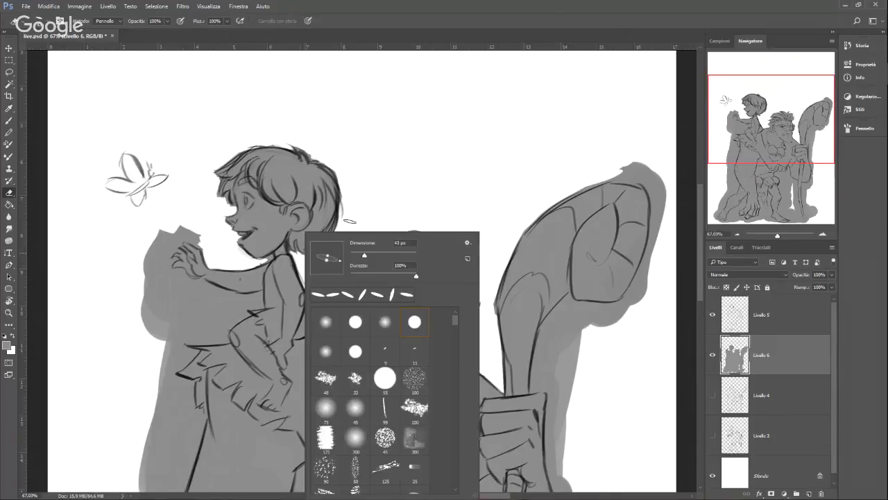
left_click(268, 259)
right_click(289, 247)
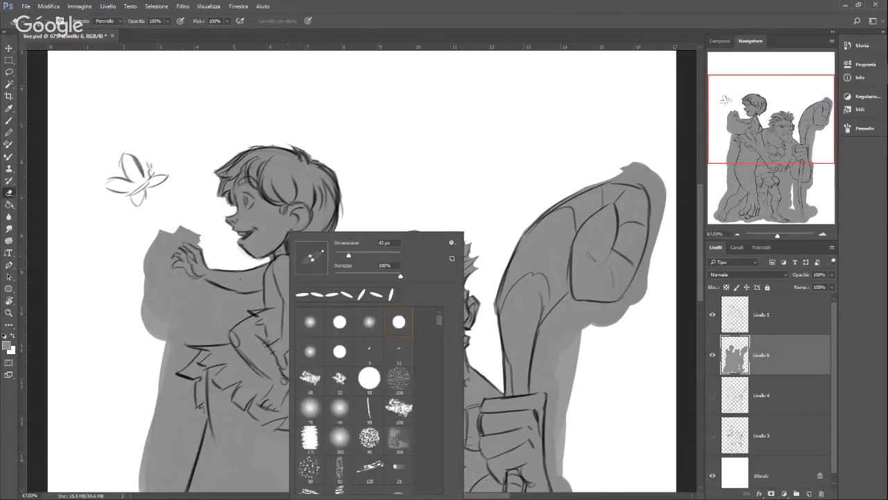
left_click(268, 257)
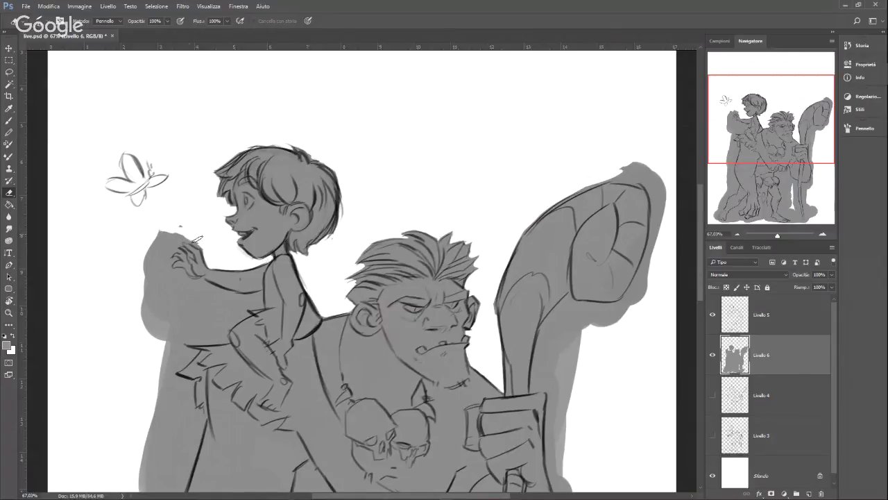
mouse_move(185, 224)
left_mouse_down()
mouse_move(158, 241)
mouse_move(182, 235)
left_mouse_up()
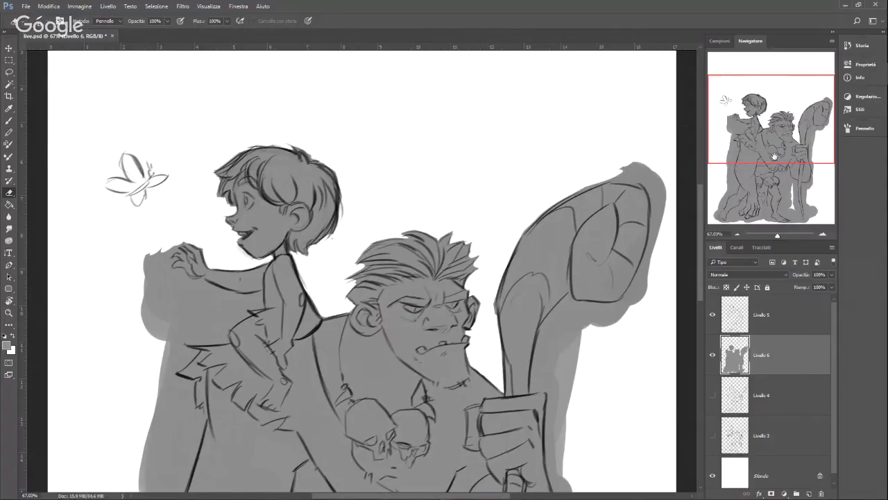
Step: Enlarge the eraser to 83 px and clear the grey outside the staff's curled head and upper shaft
left_click_drag(774, 157, 776, 172)
right_click(528, 261)
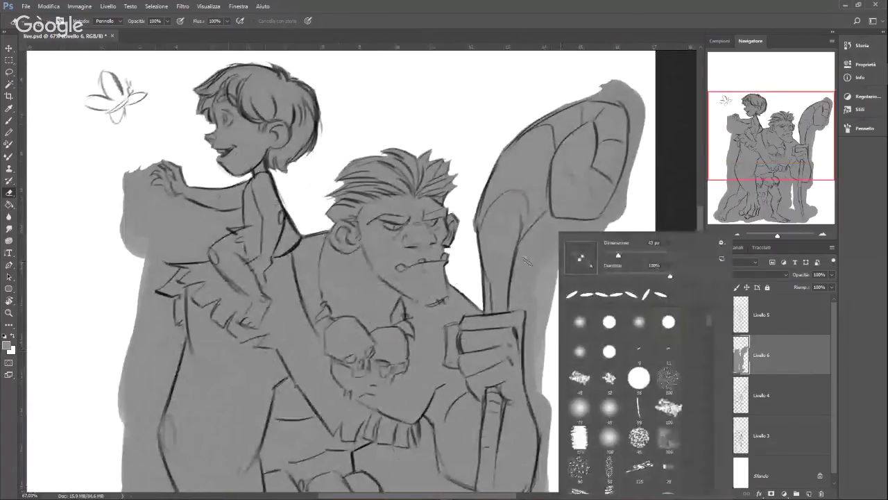
left_click_drag(618, 256, 631, 256)
mouse_move(548, 256)
left_mouse_down()
mouse_move(539, 286)
mouse_move(529, 243)
mouse_move(545, 231)
mouse_move(527, 253)
mouse_move(548, 226)
mouse_move(604, 230)
mouse_move(561, 235)
mouse_move(582, 238)
mouse_move(612, 231)
mouse_move(614, 197)
mouse_move(649, 149)
mouse_move(610, 83)
mouse_move(625, 79)
mouse_move(595, 84)
mouse_move(649, 100)
mouse_move(648, 115)
mouse_move(637, 92)
mouse_move(630, 187)
left_mouse_up()
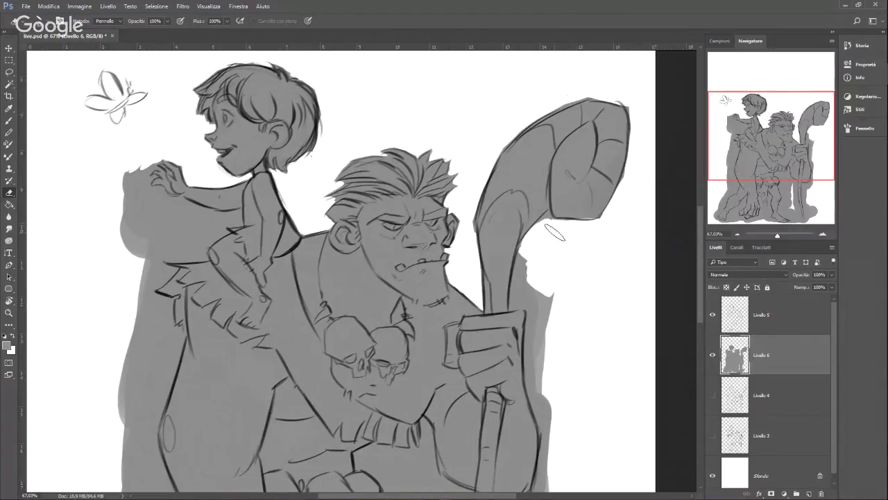
left_click_drag(541, 236, 523, 291)
Step: Re-angle the eraser tip and trim the grey along the outer side of the ogre's fist and forearm
left_click_drag(769, 179, 769, 200)
right_click(575, 194)
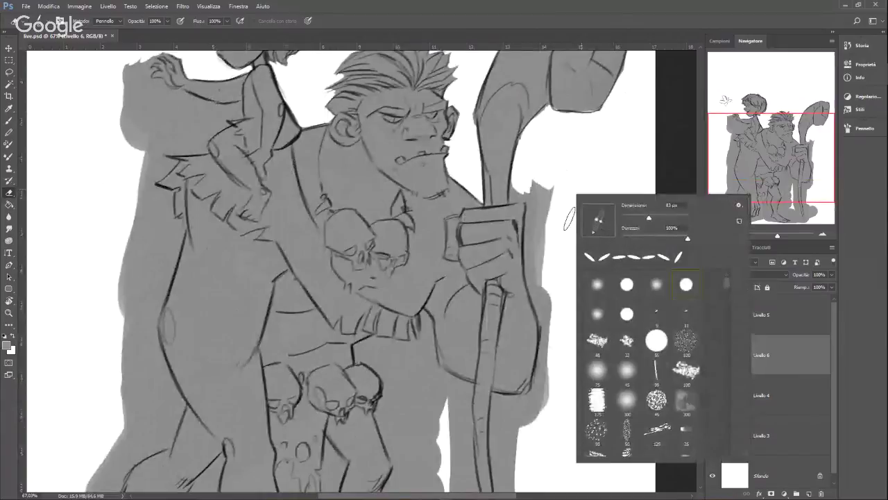
left_click(519, 172)
mouse_move(520, 172)
left_mouse_down()
mouse_move(540, 189)
mouse_move(527, 174)
mouse_move(531, 254)
mouse_move(530, 232)
mouse_move(545, 295)
mouse_move(546, 267)
mouse_move(551, 308)
mouse_move(531, 250)
mouse_move(543, 308)
mouse_move(533, 259)
mouse_move(549, 303)
left_mouse_up()
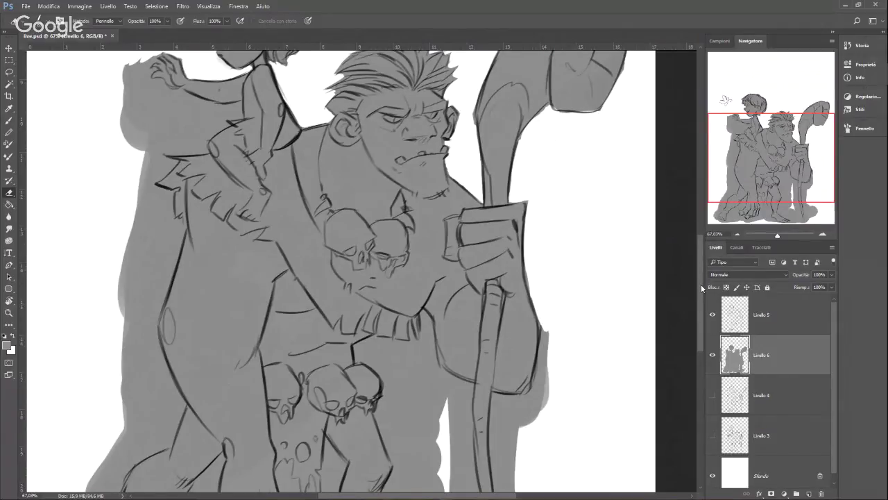
Step: Clear the grey around the ogre's elbow and along the outer edge of the staff's lower shaft down to its tip
scroll(567, 263, "down", 5)
scroll(569, 263, "down", 1)
right_click(582, 164)
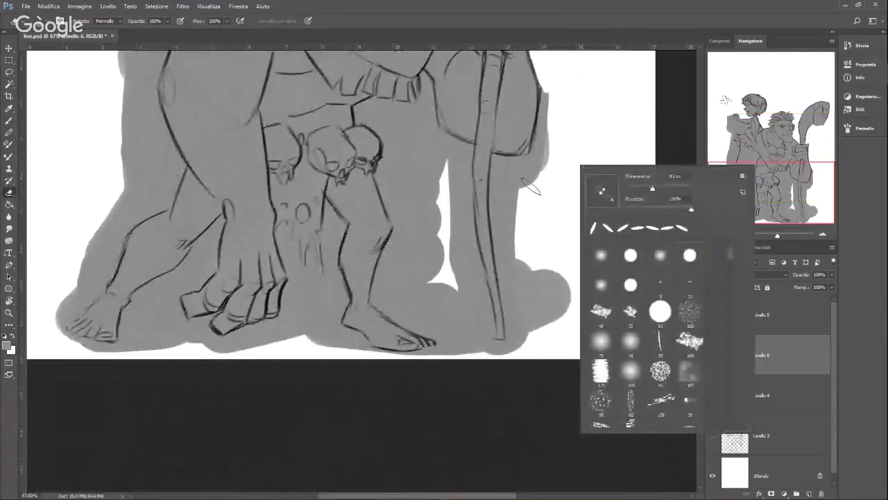
left_click(545, 170)
mouse_move(546, 171)
left_mouse_down()
mouse_move(548, 121)
mouse_move(538, 156)
mouse_move(546, 129)
left_mouse_up()
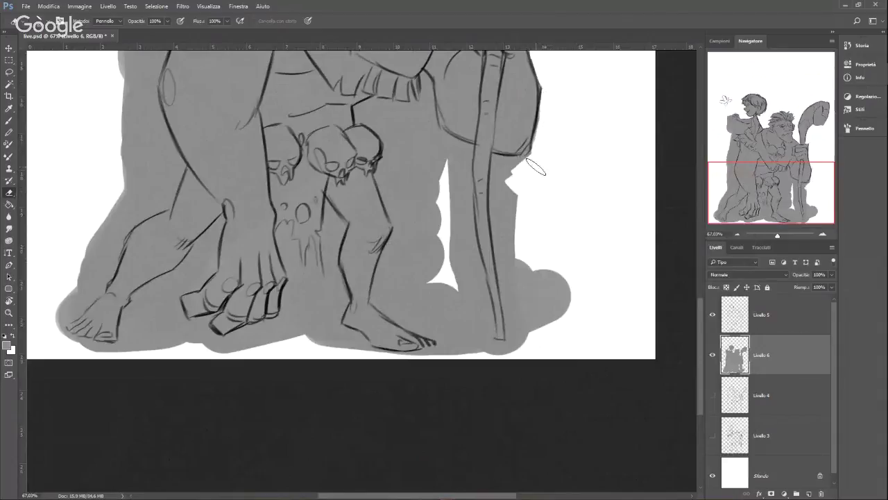
mouse_move(500, 163)
left_mouse_down()
mouse_move(544, 155)
mouse_move(496, 161)
mouse_move(502, 177)
mouse_move(492, 168)
mouse_move(500, 201)
mouse_move(509, 179)
mouse_move(511, 202)
mouse_move(514, 193)
mouse_move(504, 230)
mouse_move(499, 183)
mouse_move(511, 321)
mouse_move(502, 261)
mouse_move(508, 306)
mouse_move(512, 290)
mouse_move(517, 316)
mouse_move(514, 272)
mouse_move(535, 336)
mouse_move(535, 303)
mouse_move(573, 288)
left_mouse_up()
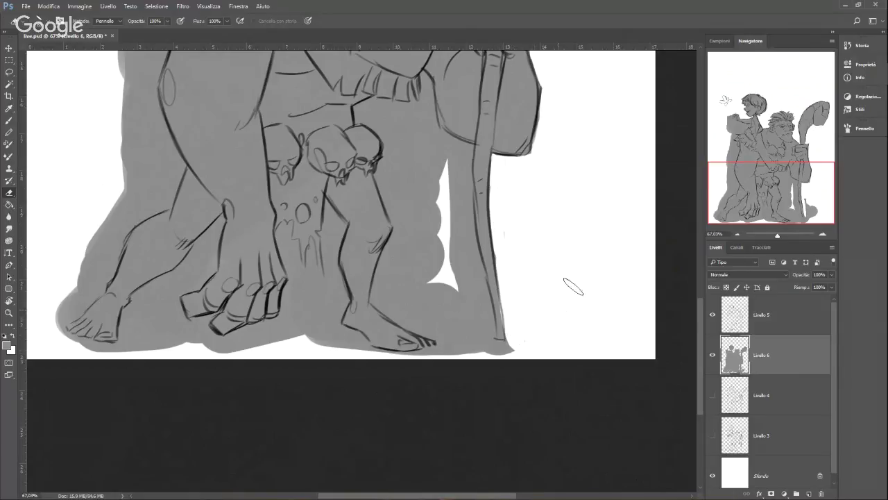
Step: Clear the grey between the ogre's front leg and the staff, up to the waist beneath the wrist fringe
mouse_move(423, 198)
left_mouse_down()
mouse_move(439, 289)
mouse_move(448, 205)
mouse_move(451, 256)
mouse_move(446, 192)
mouse_move(432, 168)
mouse_move(440, 154)
mouse_move(416, 192)
mouse_move(408, 260)
mouse_move(391, 253)
mouse_move(380, 299)
mouse_move(378, 287)
mouse_move(377, 295)
mouse_move(397, 290)
mouse_move(376, 300)
mouse_move(387, 312)
mouse_move(379, 306)
mouse_move(444, 341)
mouse_move(446, 303)
mouse_move(470, 338)
mouse_move(470, 308)
mouse_move(500, 346)
mouse_move(517, 351)
mouse_move(467, 328)
mouse_move(456, 272)
mouse_move(487, 344)
mouse_move(479, 282)
mouse_move(493, 343)
mouse_move(464, 233)
mouse_move(465, 266)
mouse_move(469, 283)
mouse_move(463, 224)
mouse_move(482, 292)
mouse_move(455, 186)
mouse_move(470, 245)
mouse_move(462, 148)
mouse_move(459, 202)
mouse_move(421, 169)
mouse_move(385, 174)
mouse_move(409, 229)
mouse_move(381, 100)
mouse_move(382, 135)
left_mouse_up()
right_click(393, 118)
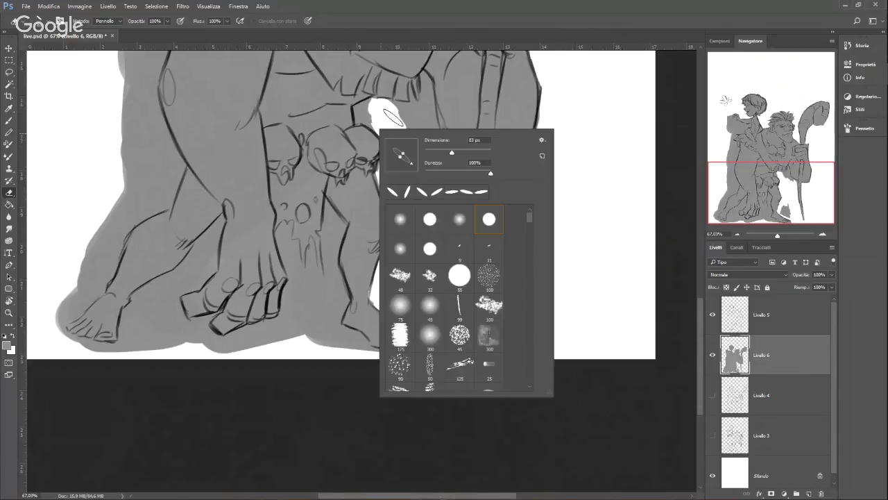
left_click_drag(412, 163, 415, 156)
left_click(374, 103)
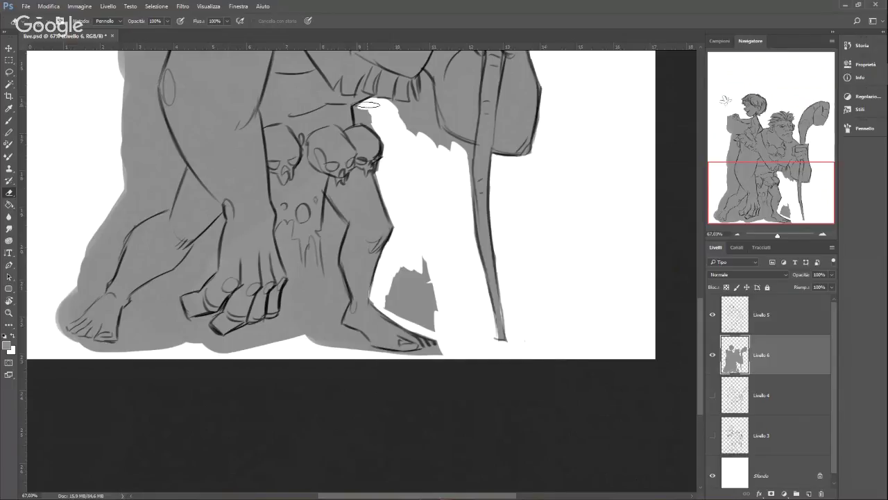
left_click_drag(368, 105, 366, 119)
mouse_move(396, 103)
left_mouse_down()
mouse_move(389, 105)
mouse_move(417, 106)
left_mouse_up()
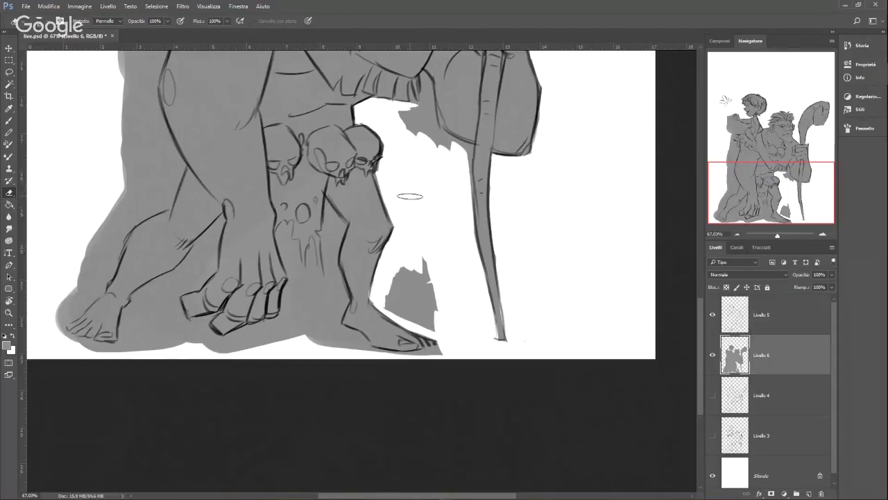
Step: Re-angle the eraser tip to trim the grey under the ogre's forearm and along the staff's inner edge
right_click(428, 165)
mouse_move(400, 118)
left_mouse_down()
mouse_move(425, 106)
mouse_move(427, 83)
mouse_move(434, 147)
mouse_move(421, 142)
mouse_move(419, 121)
mouse_move(434, 131)
mouse_move(437, 103)
mouse_move(431, 111)
mouse_move(445, 155)
mouse_move(432, 118)
mouse_move(441, 147)
mouse_move(429, 103)
mouse_move(455, 151)
mouse_move(446, 160)
mouse_move(457, 147)
mouse_move(440, 132)
left_mouse_up()
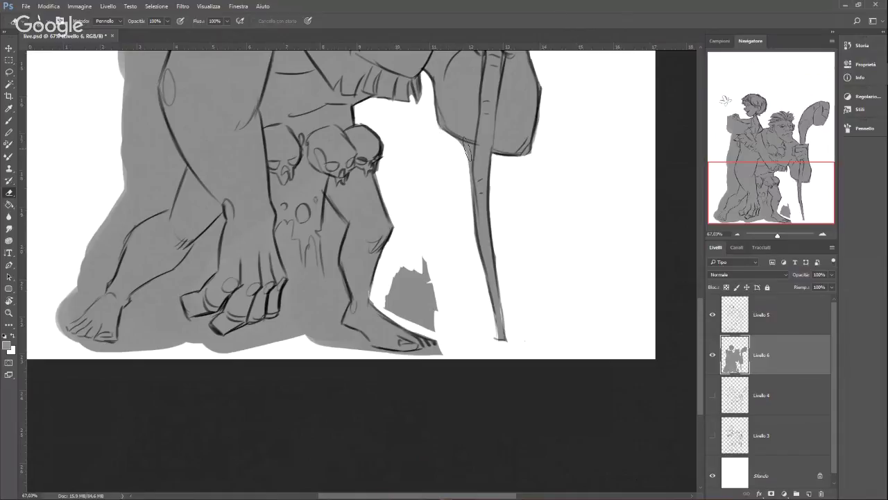
right_click(533, 203)
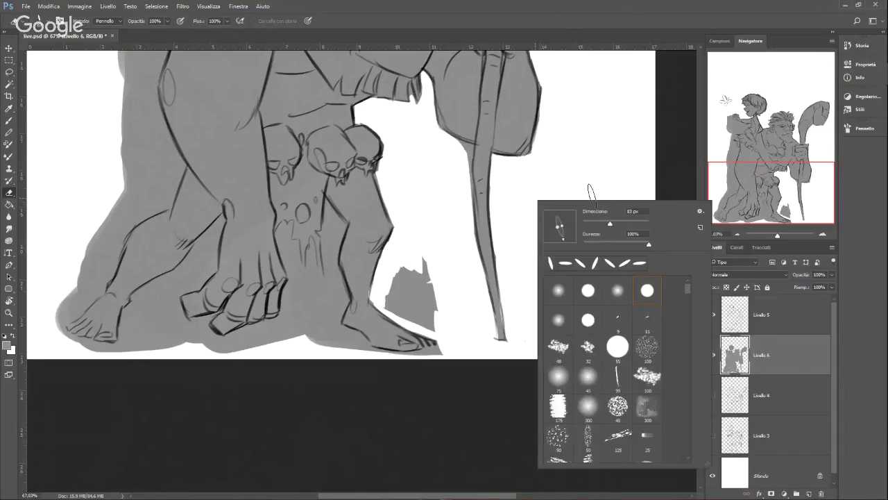
left_click(462, 144)
left_click_drag(465, 145, 469, 233)
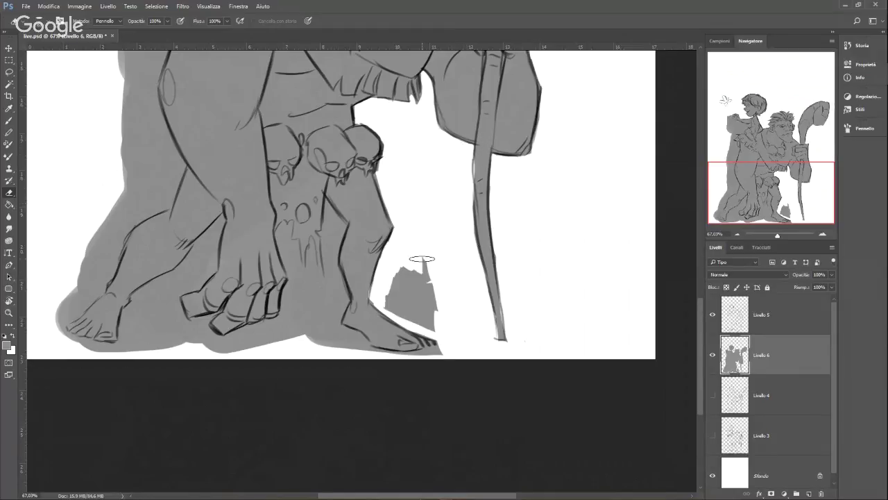
Step: Erase the leftover grey patch above the ogre's front foot and the grey beneath that foot and between leg and hand
mouse_move(422, 259)
left_mouse_down()
mouse_move(424, 319)
mouse_move(412, 259)
mouse_move(411, 318)
mouse_move(394, 275)
mouse_move(398, 312)
left_mouse_up()
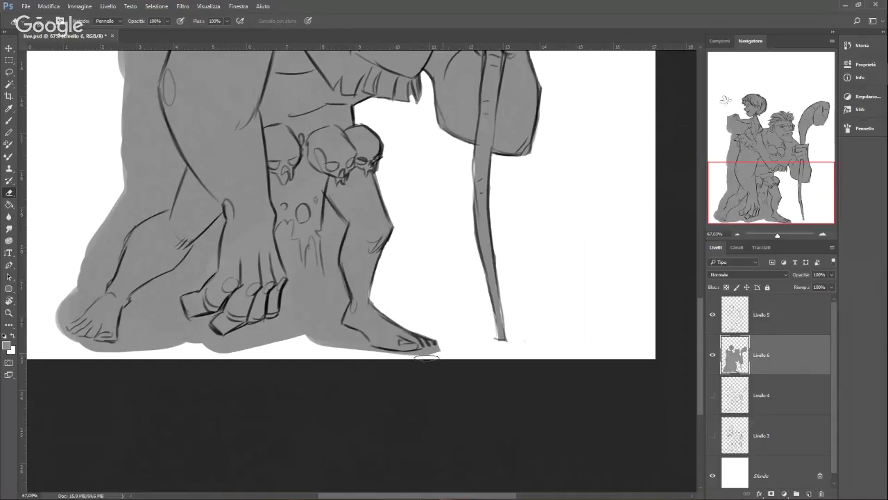
mouse_move(427, 358)
left_mouse_down()
mouse_move(338, 348)
mouse_move(349, 341)
mouse_move(365, 351)
mouse_move(348, 333)
mouse_move(319, 338)
mouse_move(306, 327)
mouse_move(216, 354)
mouse_move(282, 319)
mouse_move(272, 338)
mouse_move(251, 334)
mouse_move(291, 304)
mouse_move(289, 320)
mouse_move(297, 283)
mouse_move(307, 281)
mouse_move(324, 333)
mouse_move(339, 330)
mouse_move(328, 324)
mouse_move(338, 302)
mouse_move(326, 288)
mouse_move(328, 310)
mouse_move(320, 299)
mouse_move(326, 273)
mouse_move(289, 270)
mouse_move(279, 242)
left_mouse_up()
Step: Set the eraser to 42 px and cut the grey around the loincloth's ragged strips between the ogre's hand and front leg
right_click(340, 233)
left_click(365, 246)
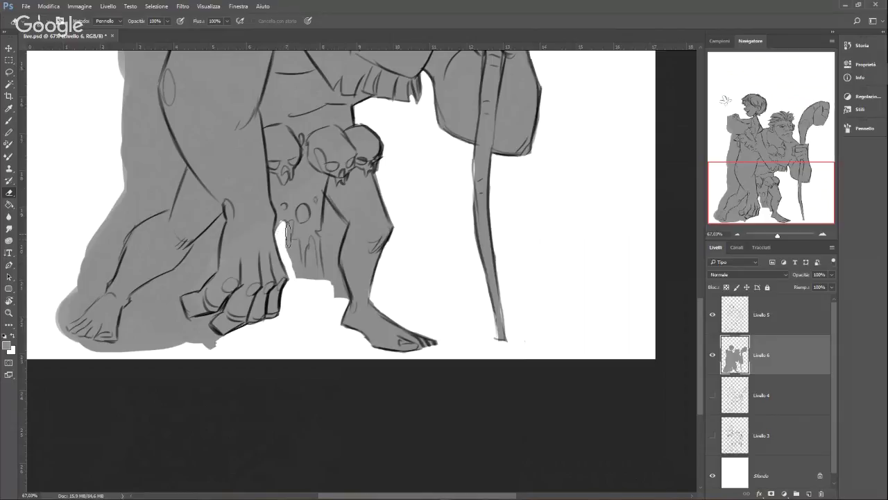
right_click(321, 231)
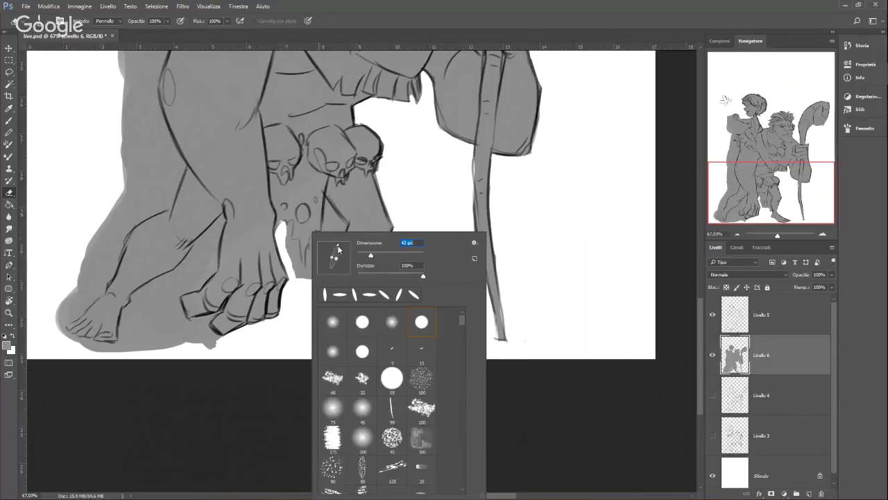
left_click(286, 234)
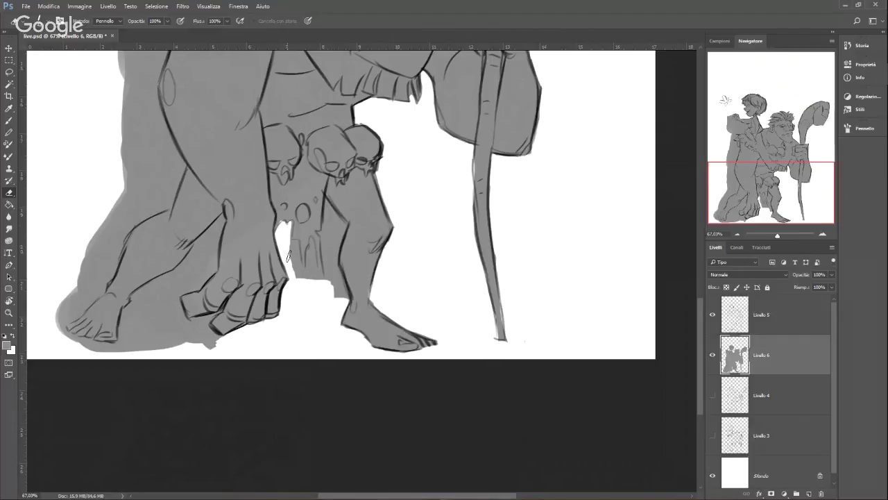
mouse_move(295, 245)
left_mouse_down()
mouse_move(297, 291)
mouse_move(310, 246)
mouse_move(316, 295)
mouse_move(335, 300)
left_mouse_up()
left_click_drag(324, 240, 340, 298)
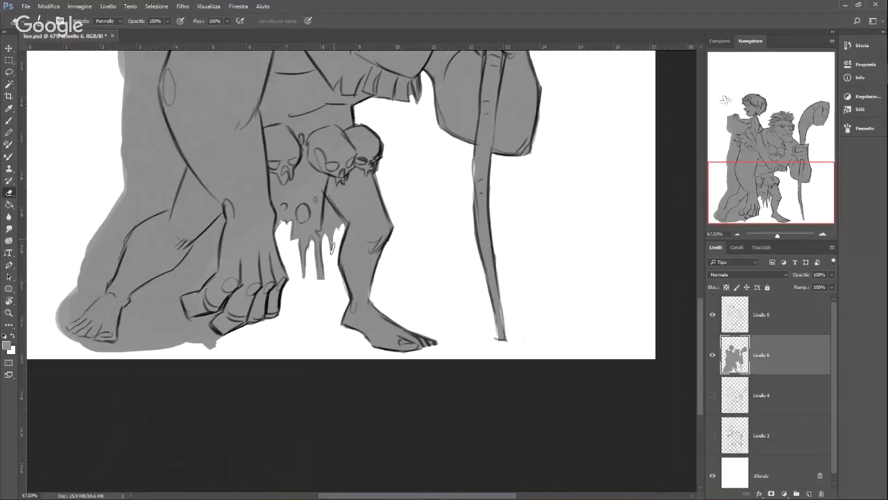
Step: Re-angle the eraser tip and clear the grey between the loincloth's edge and the ogre's front thigh
right_click(399, 224)
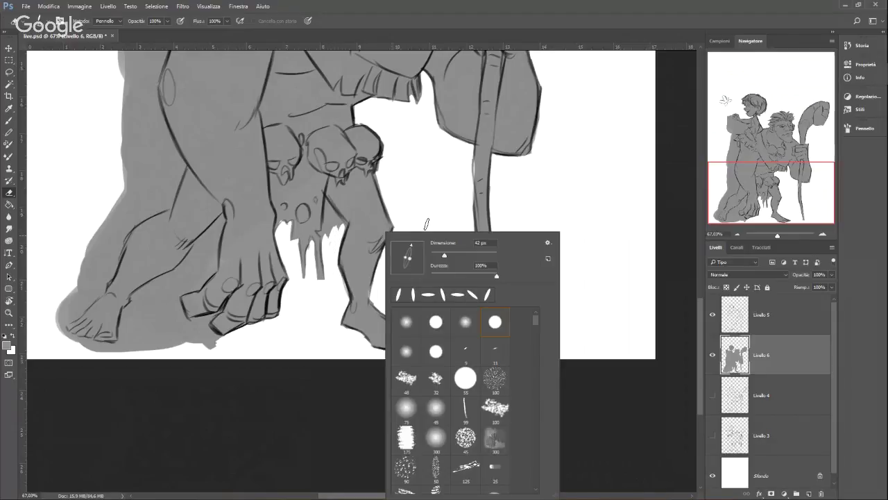
left_click(324, 236)
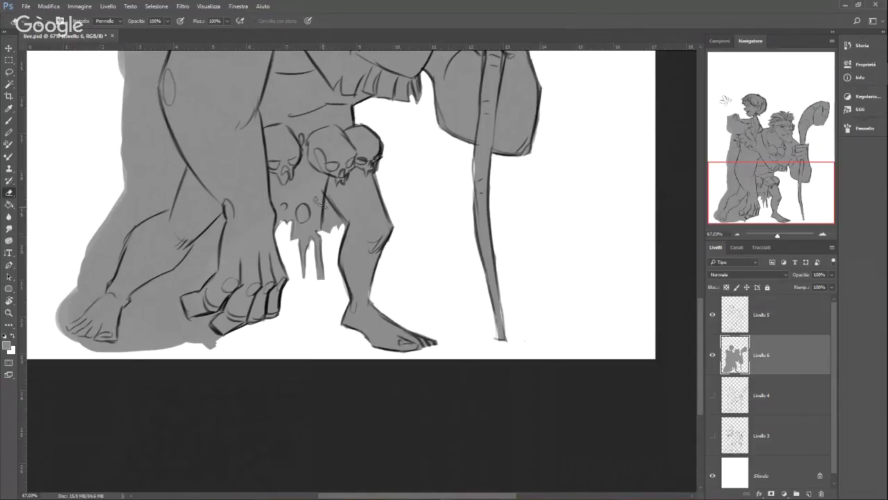
right_click(340, 192)
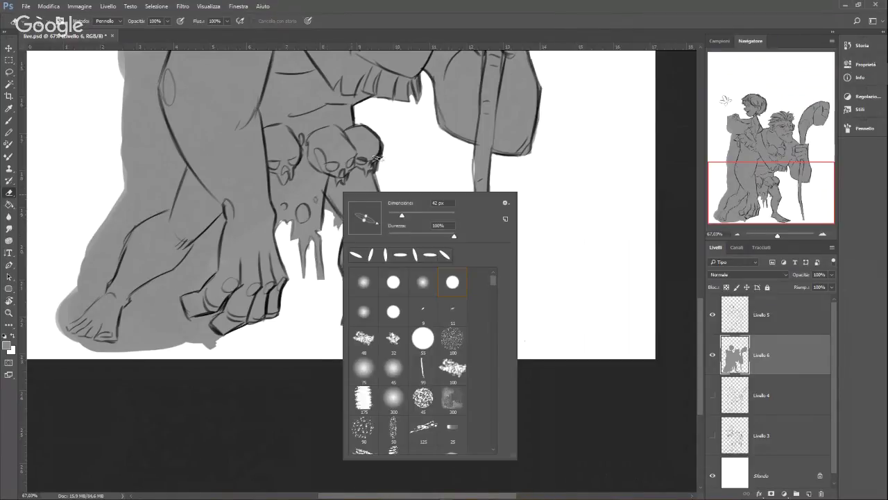
left_click(327, 204)
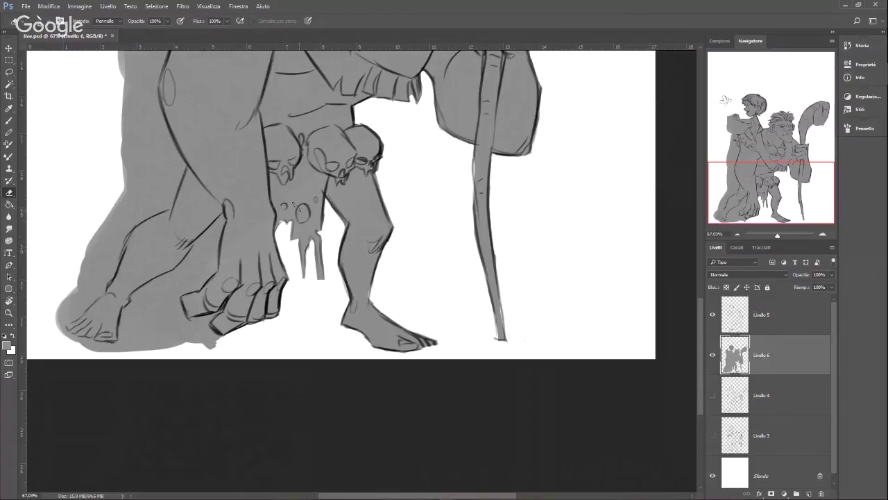
Step: Reduce the eraser to 14 px and cut out the grey inside the holes of the ogre's ragged loincloth
right_click(335, 195)
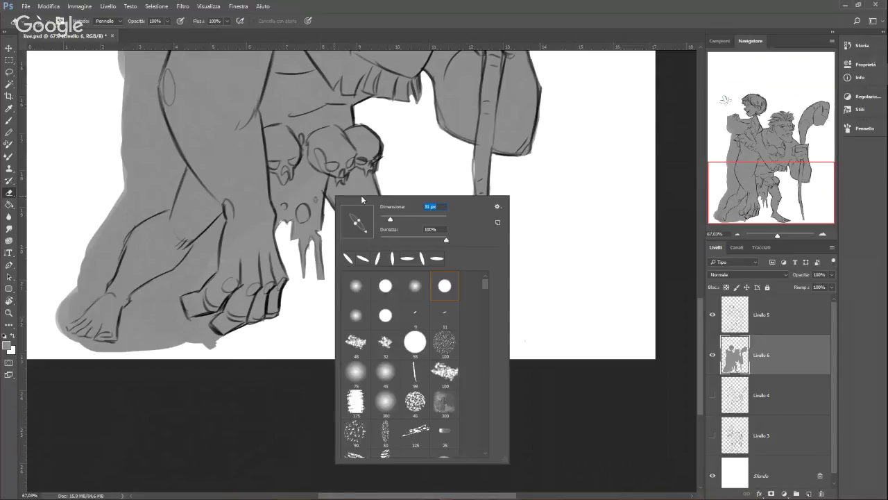
left_click(302, 209)
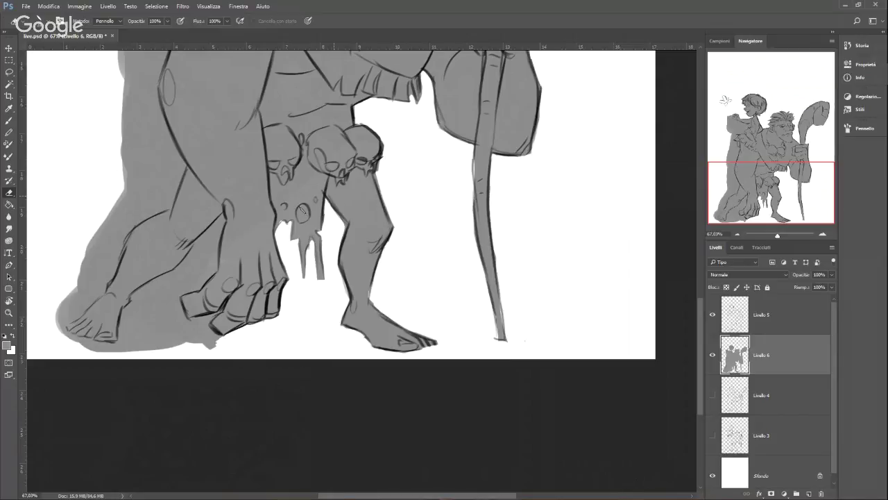
right_click(353, 178)
key("Return")
Step: Enlarge and re-angle the eraser tip to clear the grey between the ogre's rear leg and its lowered hand
right_click(207, 264)
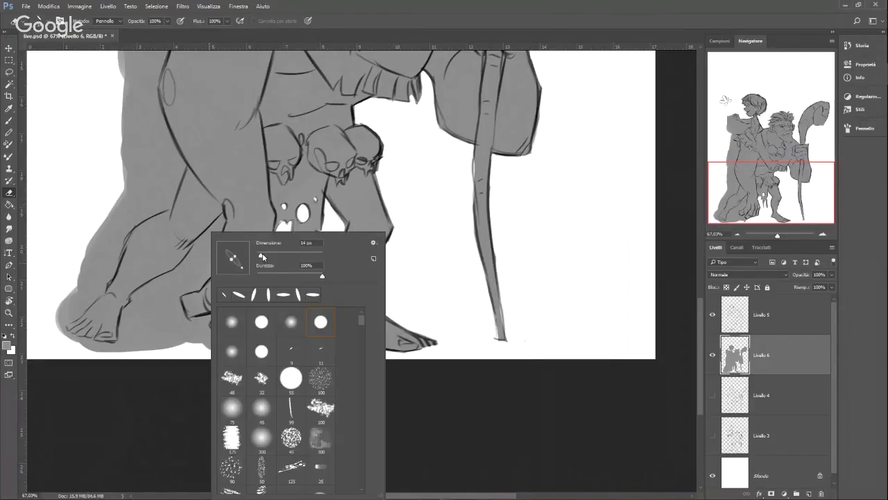
left_click_drag(262, 256, 269, 256)
mouse_move(128, 330)
left_mouse_down()
mouse_move(138, 293)
mouse_move(226, 256)
left_mouse_up()
right_click(171, 286)
mouse_move(148, 286)
left_mouse_down()
mouse_move(137, 325)
mouse_move(133, 318)
mouse_move(142, 301)
mouse_move(154, 343)
mouse_move(165, 279)
mouse_move(195, 258)
left_mouse_up()
mouse_move(159, 286)
left_mouse_down()
mouse_move(222, 224)
mouse_move(198, 286)
mouse_move(167, 297)
mouse_move(187, 276)
mouse_move(195, 280)
mouse_move(204, 267)
mouse_move(199, 256)
left_mouse_up()
right_click(259, 224)
left_click(208, 225)
mouse_move(193, 286)
left_mouse_down()
mouse_move(172, 297)
mouse_move(164, 339)
mouse_move(171, 356)
mouse_move(168, 308)
mouse_move(180, 343)
mouse_move(173, 300)
mouse_move(177, 326)
left_mouse_up()
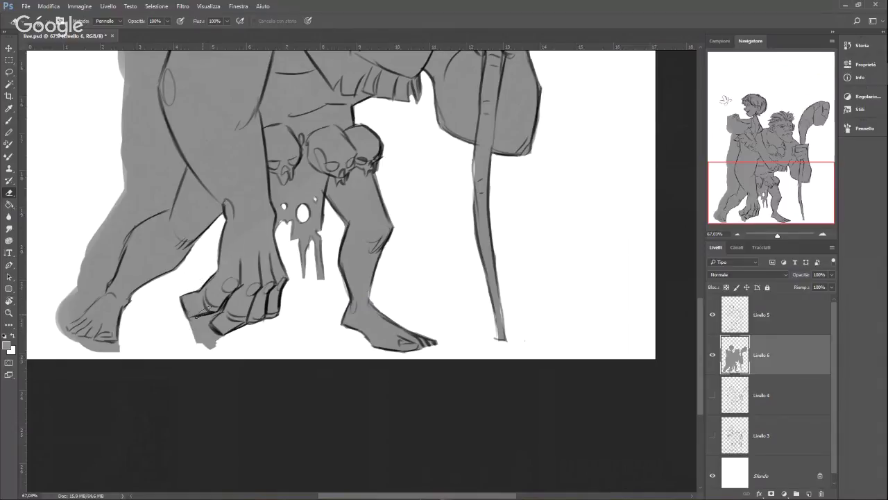
Step: Turn the eraser tip horizontal and remove the grey beneath the lowered hand's fingers, reducing the tip to 24 px for the remaining specks
right_click(258, 293)
left_click(298, 255)
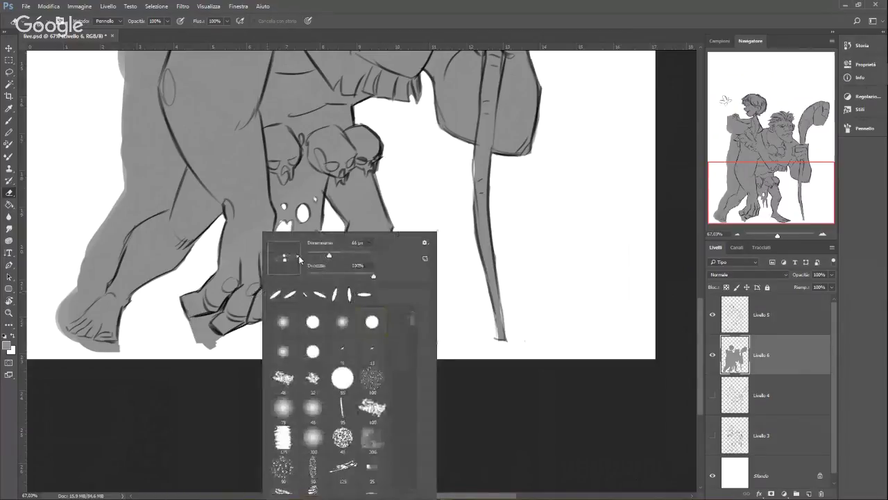
mouse_move(189, 323)
left_mouse_down()
mouse_move(212, 316)
mouse_move(198, 328)
mouse_move(201, 344)
mouse_move(205, 322)
mouse_move(204, 339)
left_mouse_up()
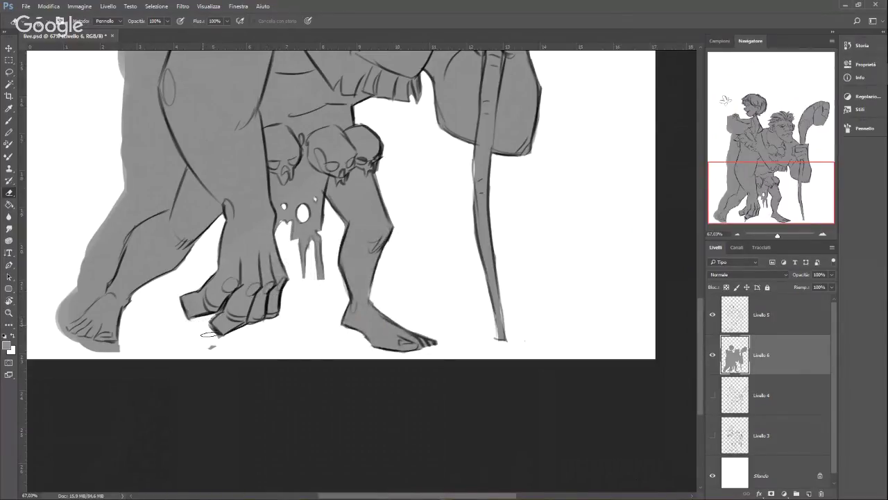
right_click(293, 281)
left_click_drag(346, 257, 330, 258)
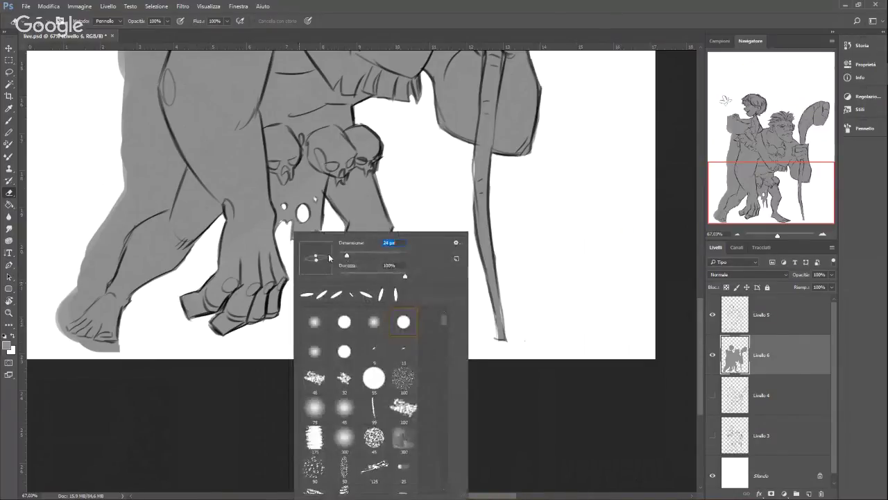
left_click(217, 313)
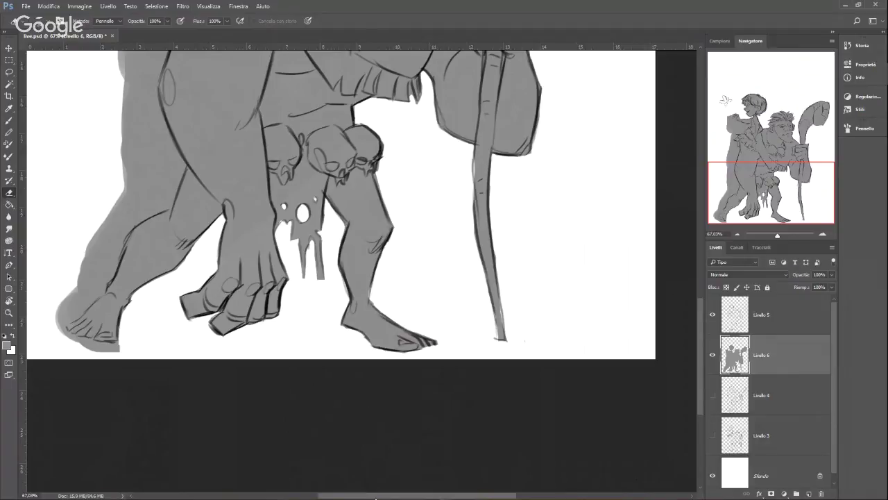
Step: Trim the grey around the ogre's rear foot and up the back of its rear leg to the hanging arm
left_click_drag(370, 496, 345, 497)
right_click(220, 306)
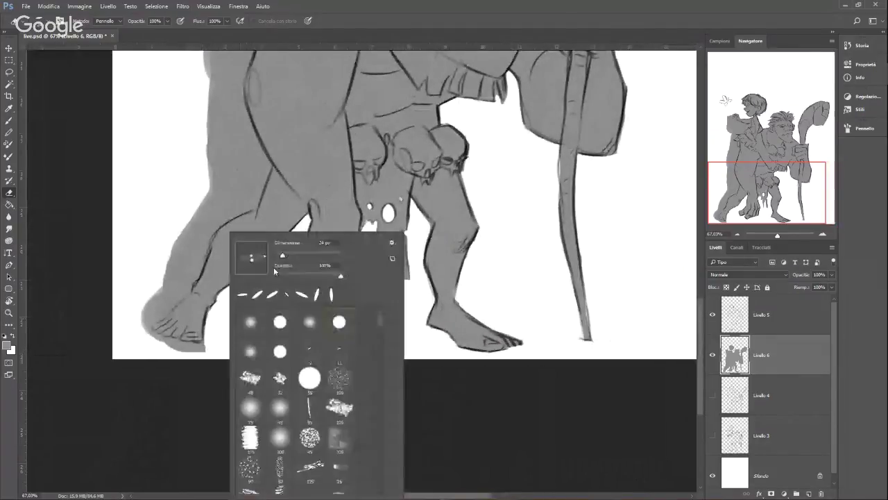
key("Return")
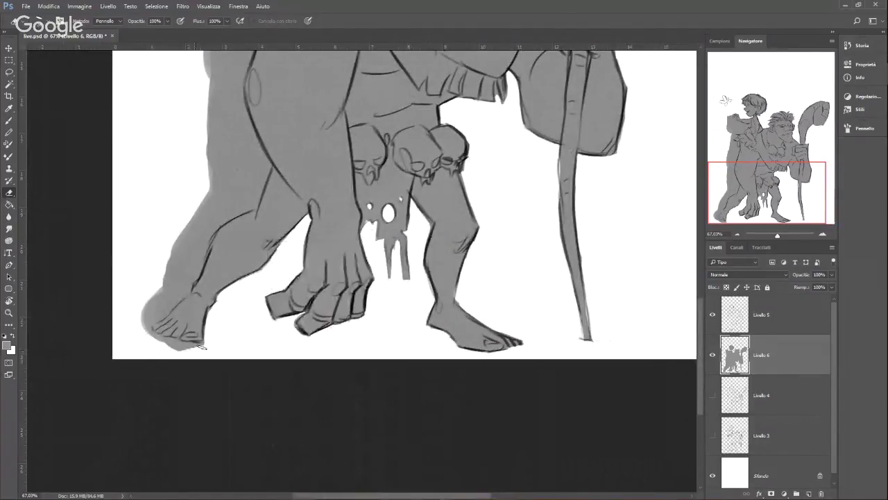
mouse_move(210, 344)
left_mouse_down()
mouse_move(175, 347)
mouse_move(184, 342)
mouse_move(148, 334)
mouse_move(179, 345)
mouse_move(143, 313)
mouse_move(146, 327)
mouse_move(151, 300)
mouse_move(149, 324)
mouse_move(195, 274)
mouse_move(202, 238)
mouse_move(164, 299)
mouse_move(187, 221)
left_mouse_up()
mouse_move(214, 177)
left_mouse_down()
mouse_move(201, 212)
mouse_move(217, 197)
mouse_move(205, 250)
mouse_move(215, 221)
mouse_move(251, 202)
mouse_move(260, 184)
mouse_move(258, 197)
mouse_move(264, 157)
mouse_move(250, 130)
mouse_move(253, 144)
left_mouse_up()
Step: Enlarge the eraser to 53 px and clear the grey behind the ogre's hanging arm up to the fur on its shoulder
right_click(282, 164)
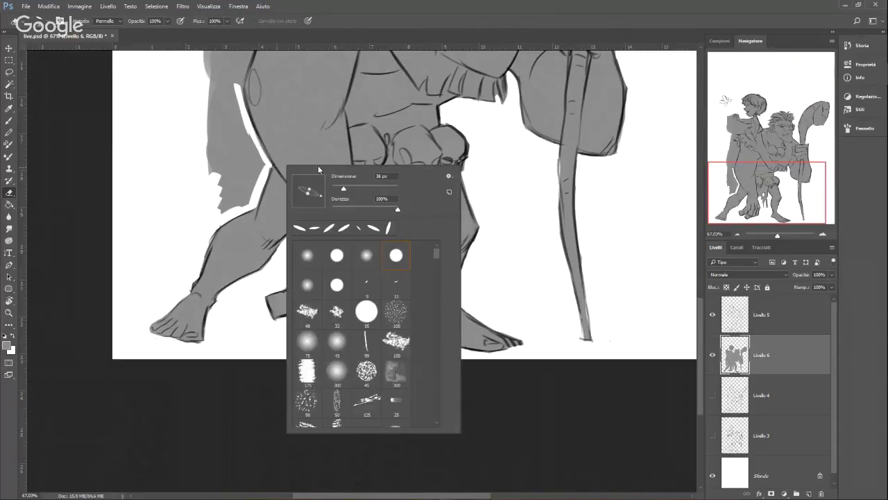
left_click_drag(343, 188, 350, 188)
mouse_move(219, 212)
left_mouse_down()
mouse_move(235, 155)
mouse_move(248, 189)
mouse_move(255, 168)
mouse_move(244, 131)
mouse_move(260, 161)
mouse_move(239, 119)
mouse_move(208, 98)
left_mouse_up()
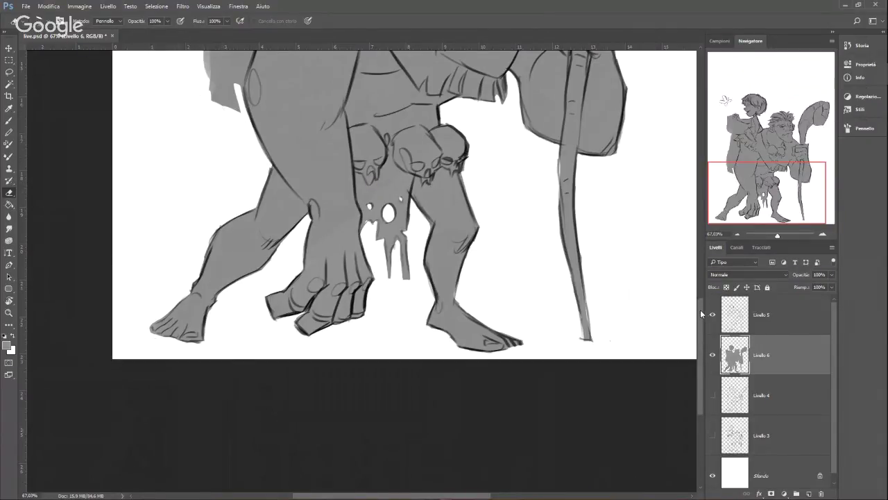
left_click_drag(700, 309, 704, 250)
left_click_drag(225, 170, 214, 318)
mouse_move(209, 239)
left_mouse_down()
mouse_move(230, 334)
mouse_move(229, 283)
mouse_move(232, 324)
mouse_move(258, 208)
mouse_move(243, 225)
mouse_move(223, 188)
mouse_move(234, 183)
mouse_move(240, 195)
mouse_move(229, 188)
mouse_move(239, 153)
left_mouse_up()
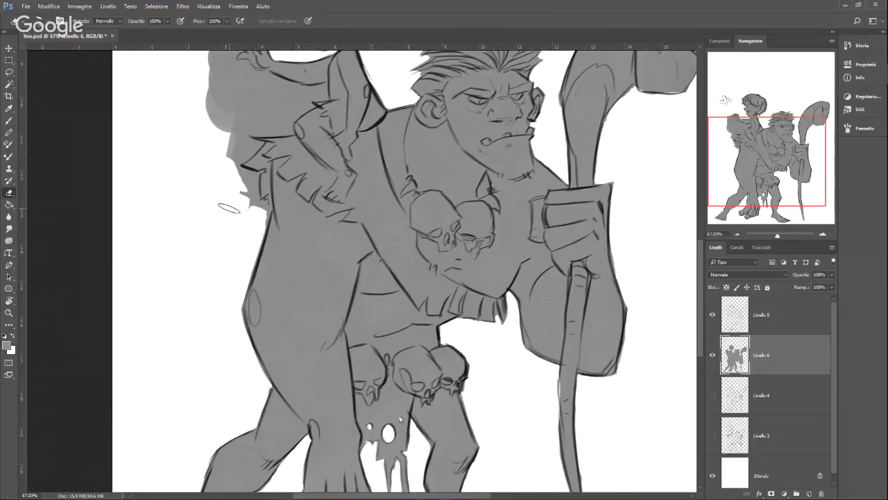
Step: Re-angle the eraser tip and cut the grey around the outer points of the ogre's shoulder fur
right_click(352, 174)
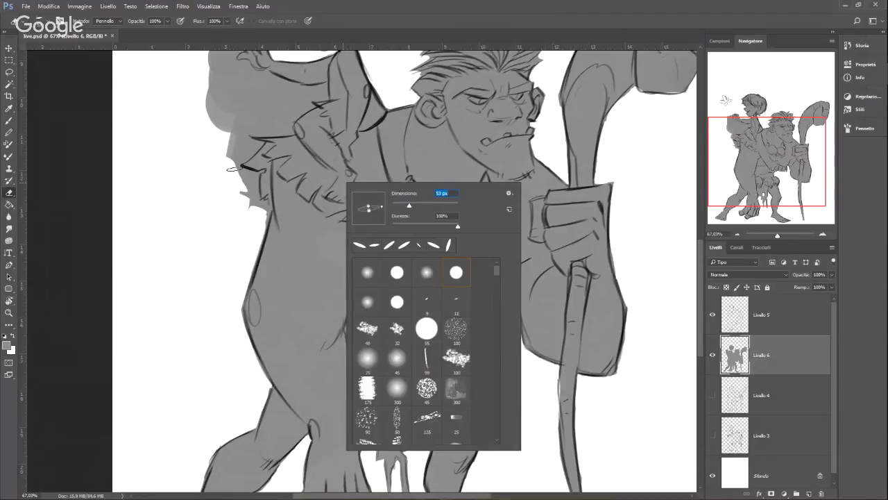
mouse_move(237, 173)
left_mouse_down()
mouse_move(250, 173)
mouse_move(253, 206)
mouse_move(250, 180)
mouse_move(263, 202)
mouse_move(260, 237)
left_mouse_up()
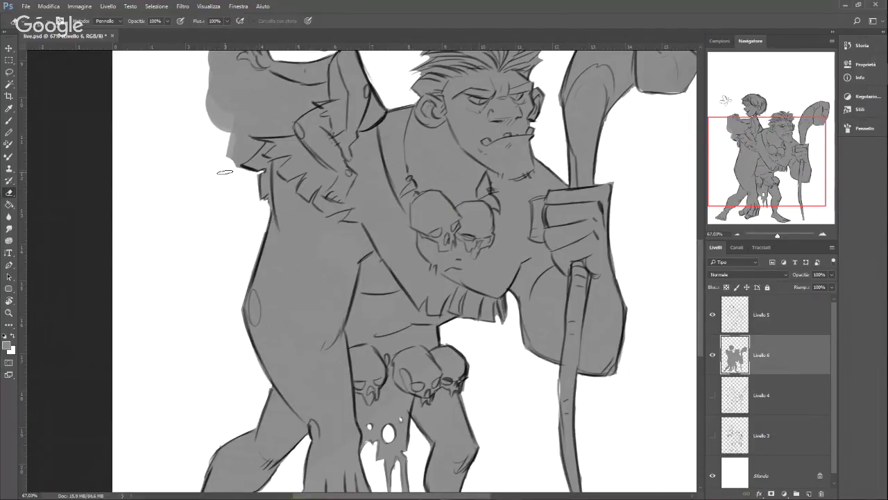
mouse_move(225, 172)
left_mouse_down()
mouse_move(255, 147)
mouse_move(244, 139)
mouse_move(242, 147)
left_mouse_up()
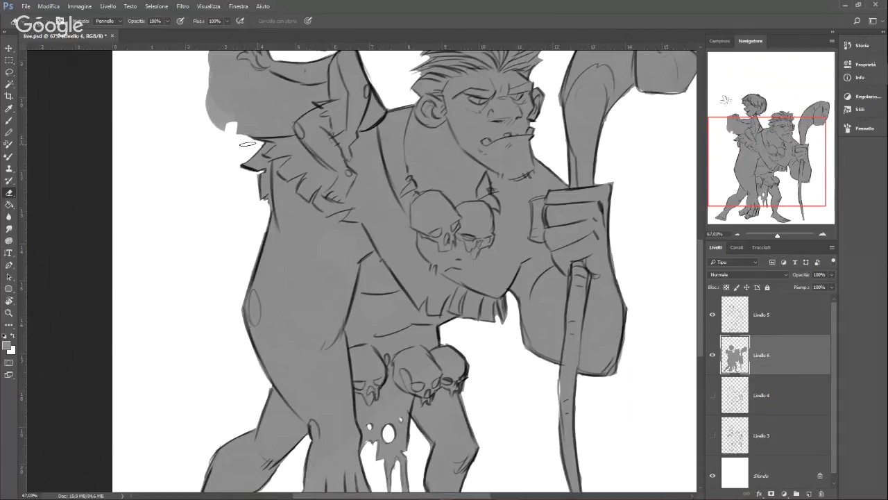
Step: Erase the grey around the boy's outstretched hand and beneath his arm down to the ogre's shoulder fur
left_click_drag(735, 187, 743, 184)
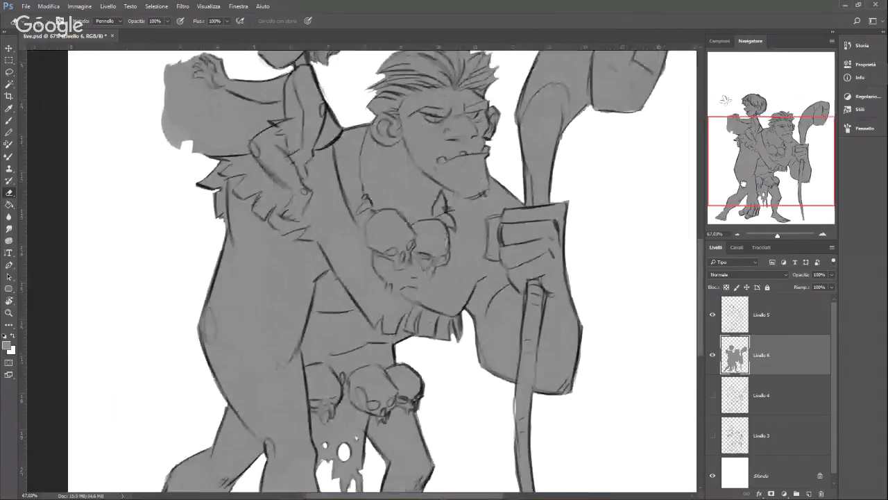
scroll(166, 173, "up", 3)
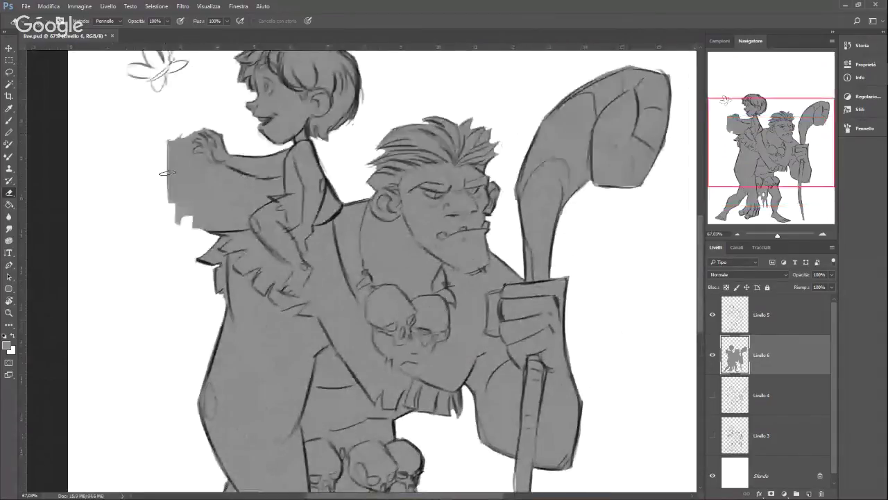
left_click_drag(166, 173, 193, 133)
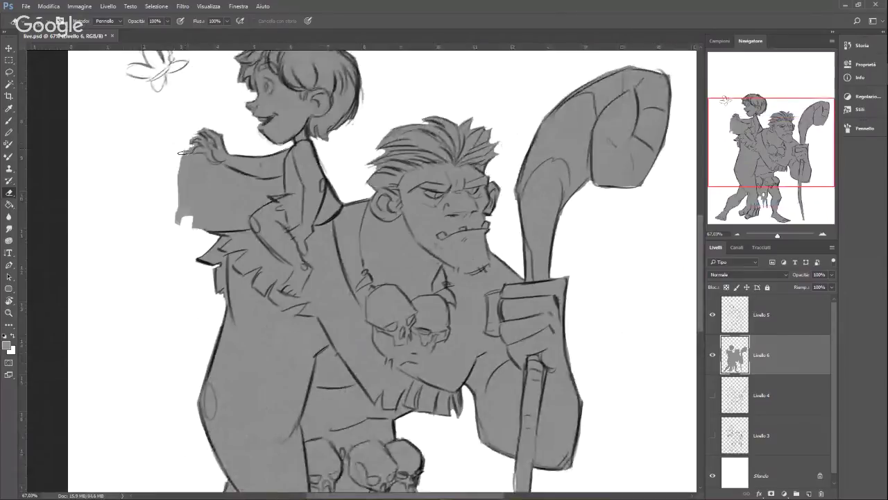
mouse_move(185, 153)
left_mouse_down()
mouse_move(195, 162)
mouse_move(187, 226)
mouse_move(243, 221)
mouse_move(279, 181)
mouse_move(254, 187)
mouse_move(222, 214)
mouse_move(201, 200)
mouse_move(236, 186)
mouse_move(235, 175)
mouse_move(197, 177)
mouse_move(209, 165)
mouse_move(251, 182)
mouse_move(237, 186)
mouse_move(230, 176)
left_mouse_up()
right_click(236, 176)
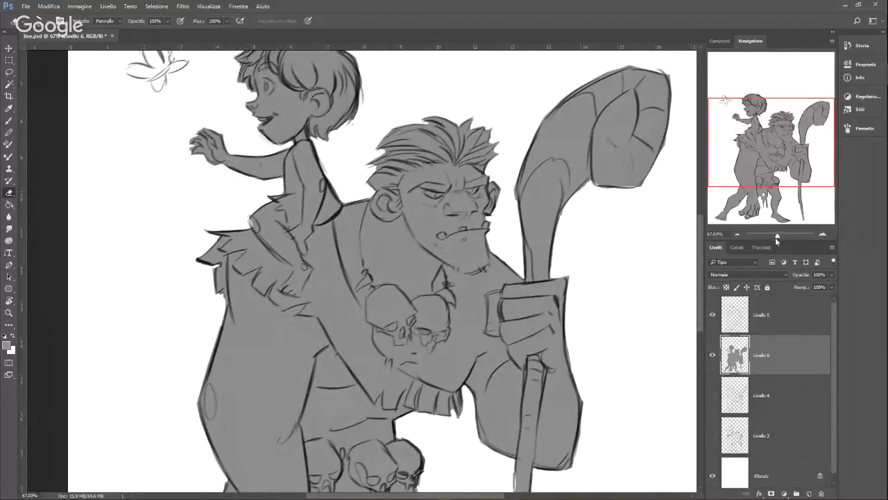
Step: Add a new layer directly above the grey base layer and clip it to that base
left_click_drag(777, 240, 775, 240)
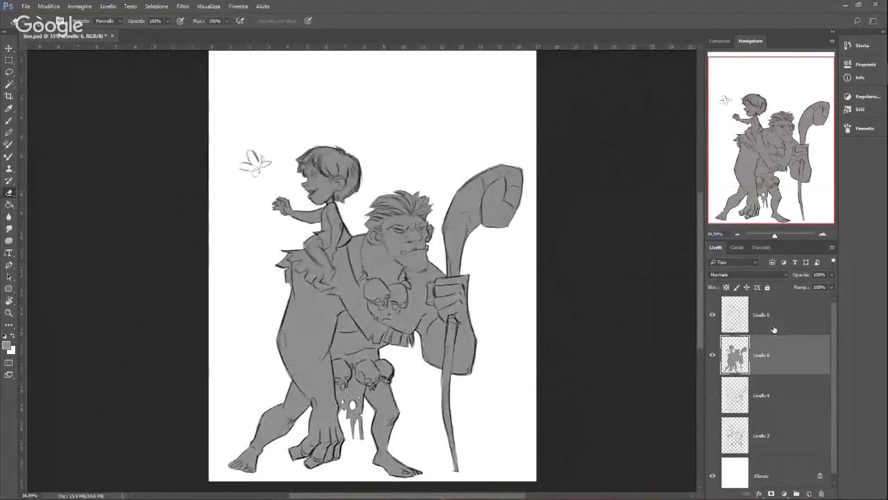
key("ctrl+u")
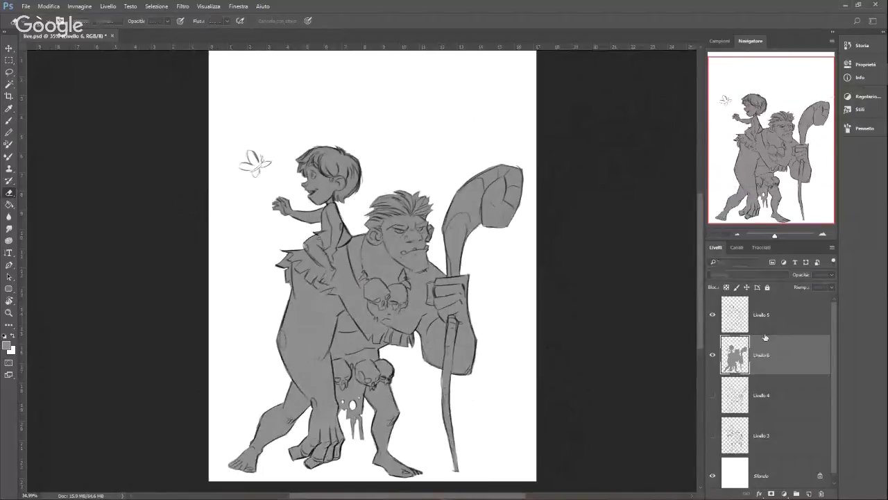
key("Return")
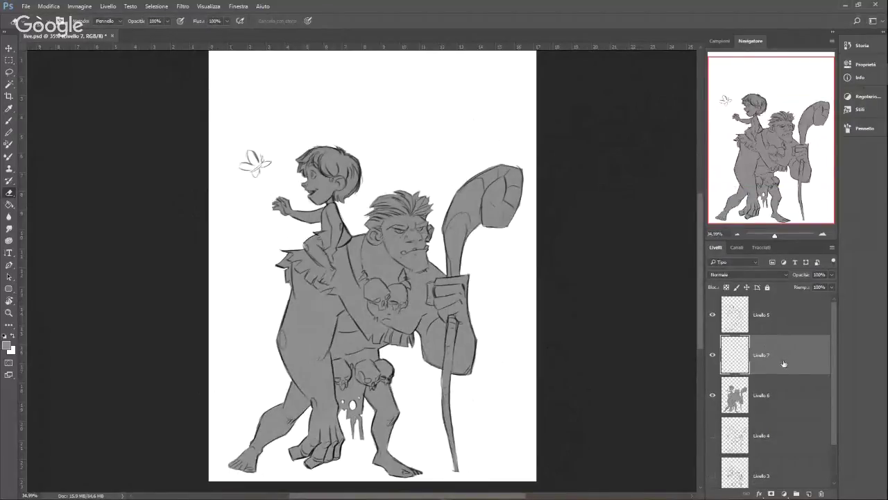
left_click(775, 375, "alt")
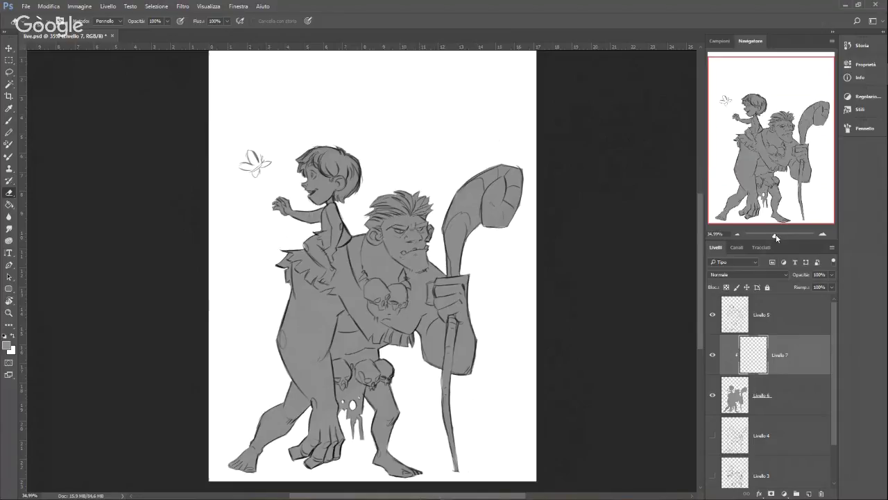
Step: Switch the eraser to a hard round tip and enlarge it
right_click(440, 164)
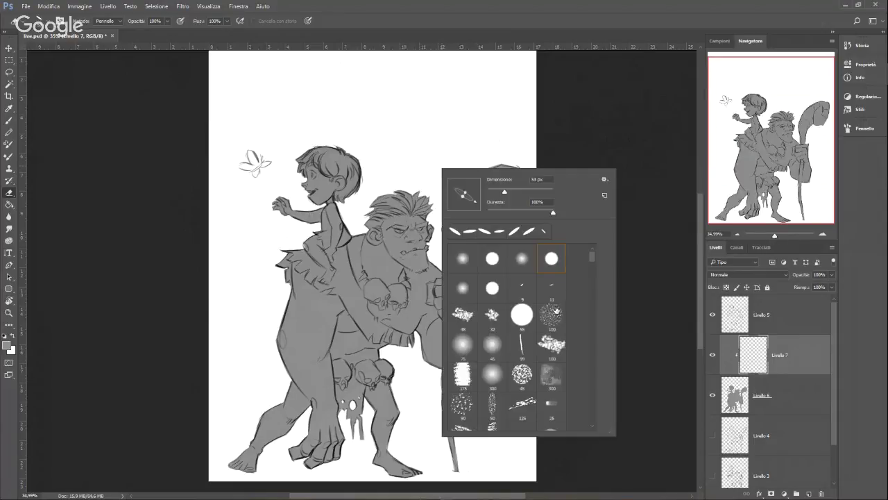
left_click(501, 290)
left_click(370, 173)
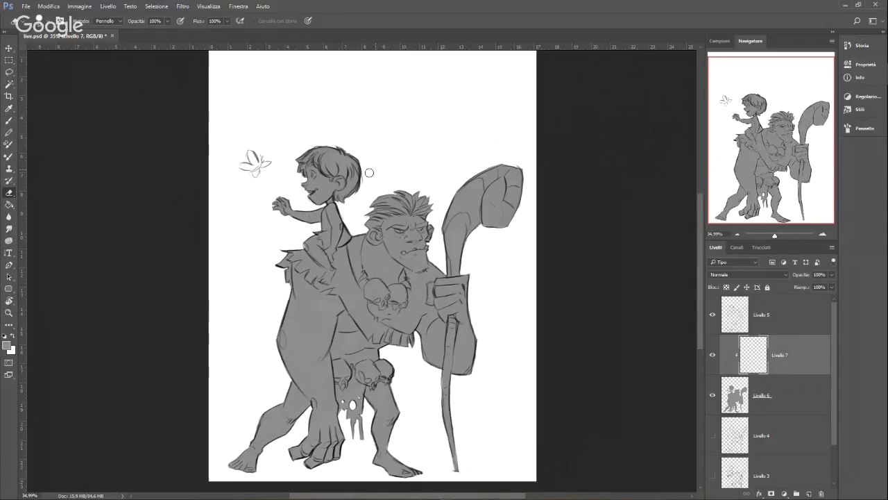
right_click(371, 179)
left_click(454, 204)
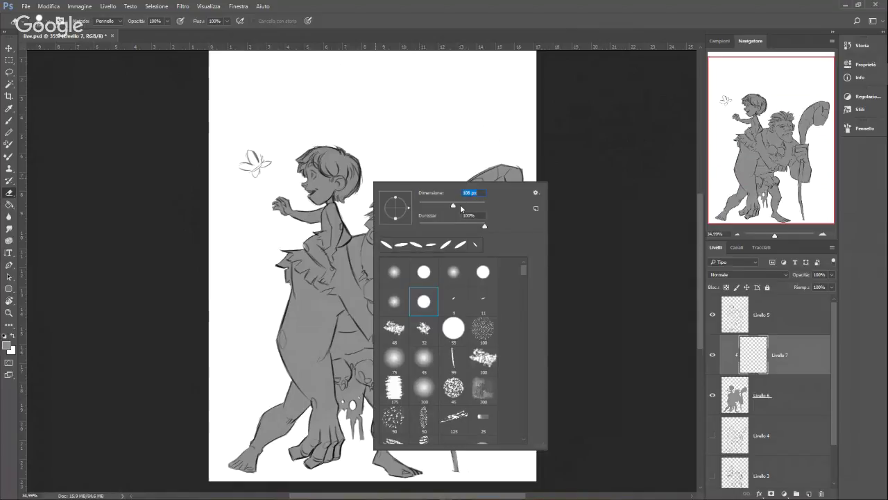
Step: Set the foreground colour to dark grey #565656
left_click(7, 347)
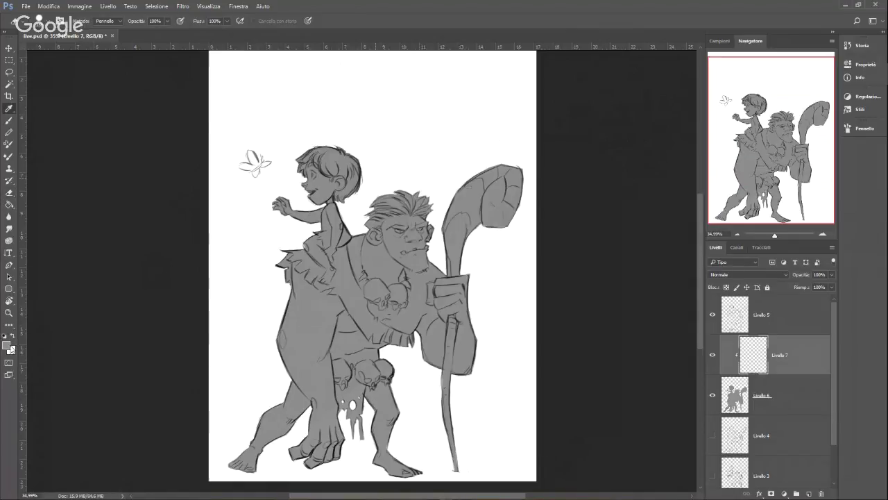
left_click_drag(361, 155, 351, 168)
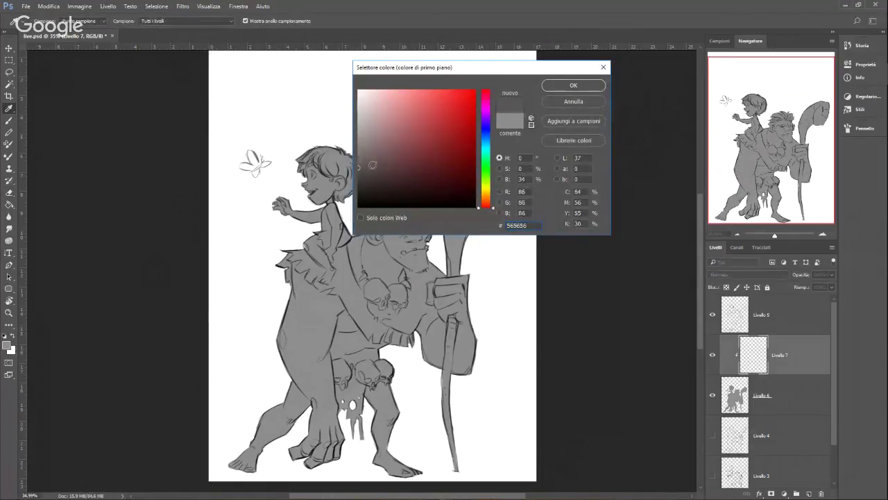
left_click(563, 86)
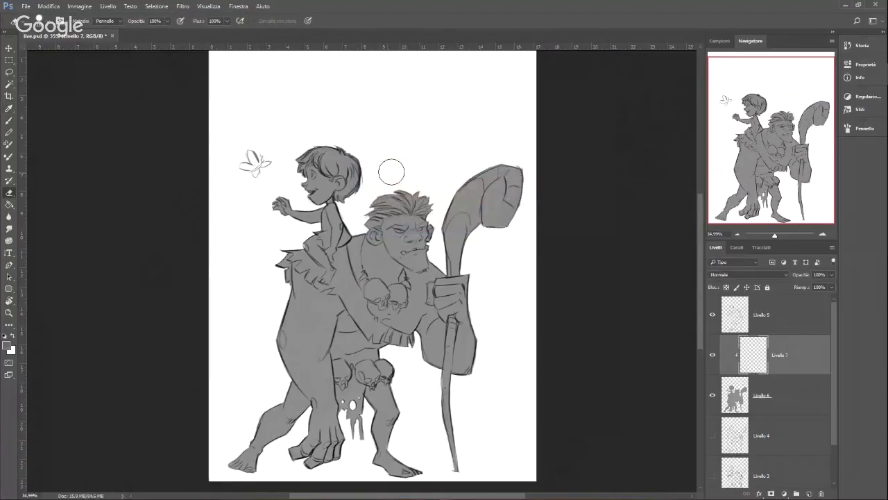
Step: Turn on pressure-controlled opacity for the eraser and set up the hard round Brush at 31% opacity
right_click(392, 171)
left_click(181, 22)
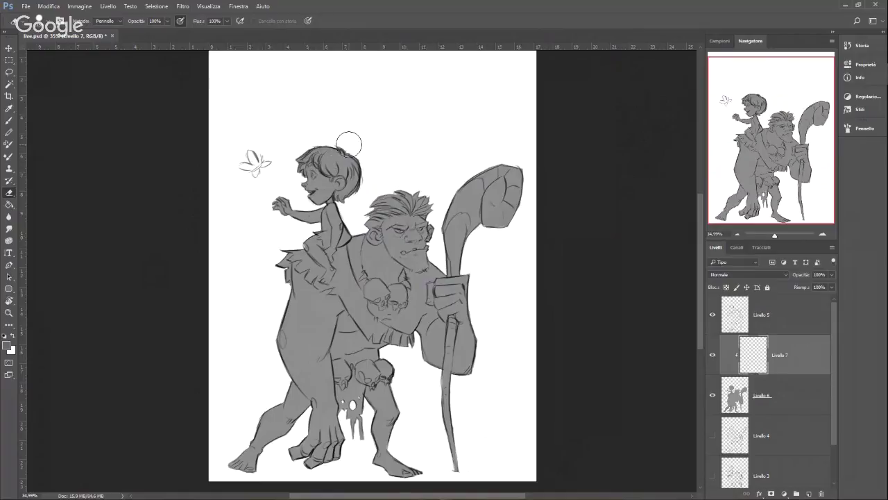
left_click(9, 120)
right_click(331, 140)
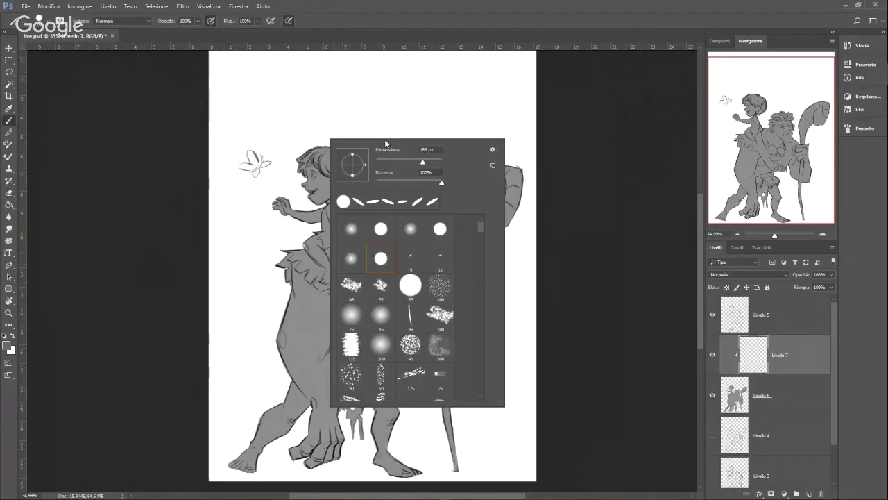
left_click(197, 22)
left_click_drag(194, 30, 166, 31)
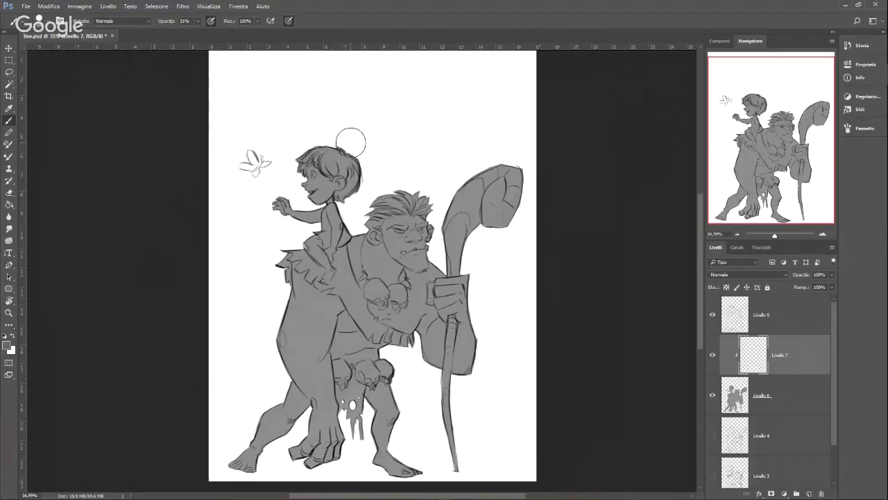
right_click(431, 258)
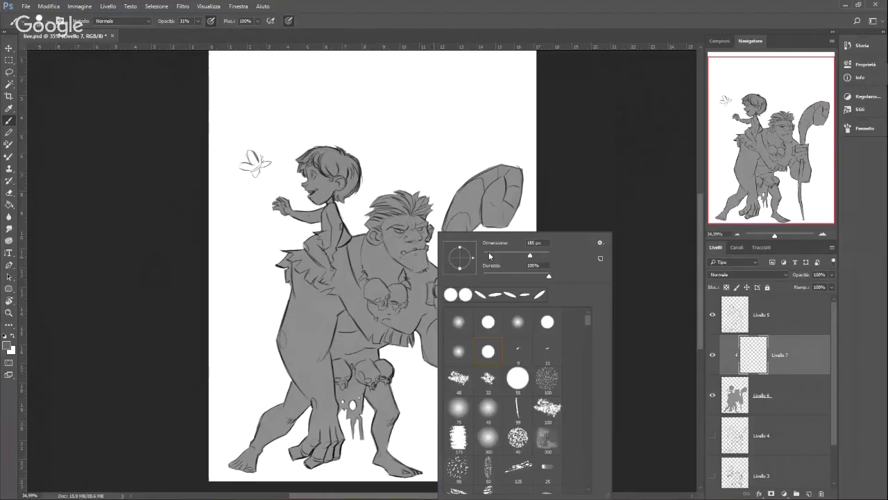
left_click(327, 199)
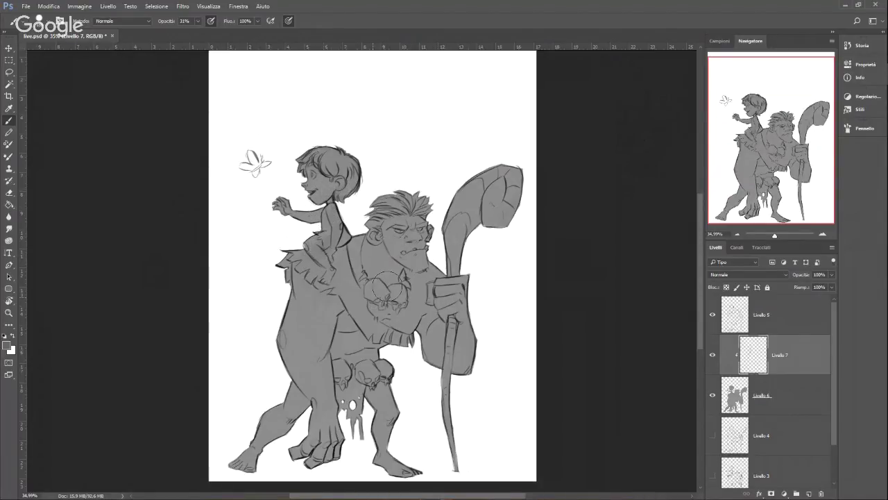
Step: Turn off pressure-controlled brush size and enlarge the hard round brush to 292 px
right_click(459, 284)
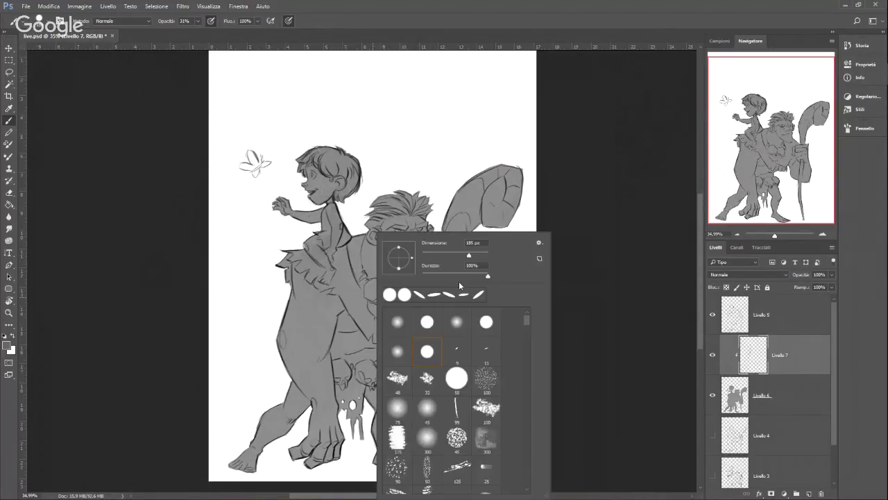
left_click(289, 23)
right_click(415, 267)
left_click(519, 256)
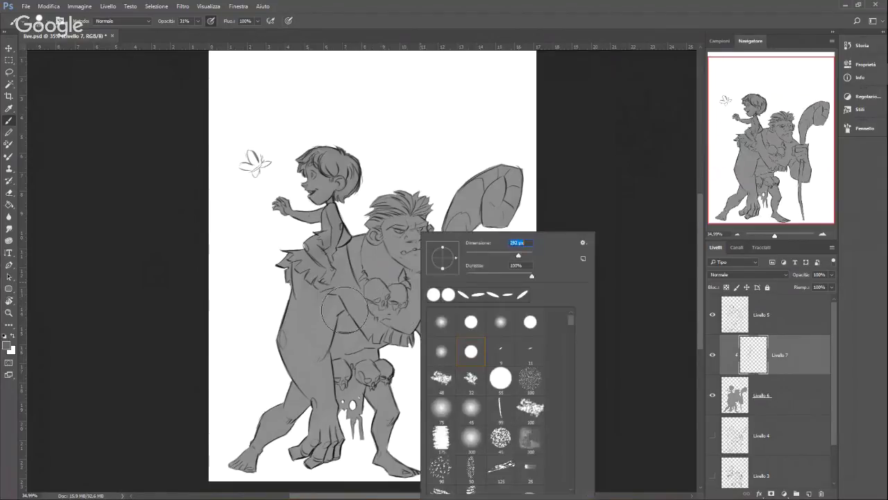
Step: Paint broad dark grey shading across the ogre's lower torso, arms, legs and the head of the staff
mouse_move(329, 319)
left_mouse_down()
mouse_move(347, 339)
mouse_move(387, 320)
mouse_move(365, 373)
mouse_move(423, 305)
mouse_move(423, 343)
left_mouse_up()
mouse_move(463, 387)
left_mouse_down()
mouse_move(440, 365)
mouse_move(453, 395)
mouse_move(485, 339)
mouse_move(458, 364)
mouse_move(441, 359)
mouse_move(426, 382)
left_mouse_up()
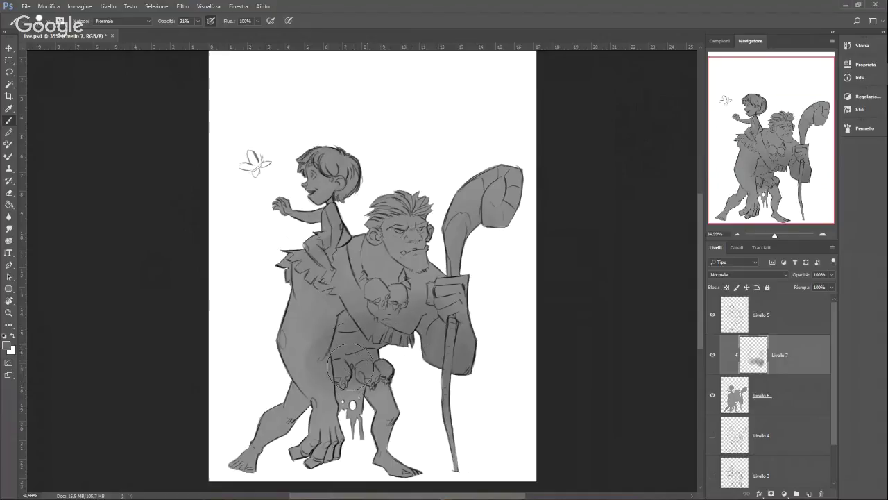
mouse_move(333, 366)
left_mouse_down()
mouse_move(313, 379)
mouse_move(291, 335)
left_mouse_up()
mouse_move(322, 439)
left_mouse_down()
mouse_move(256, 455)
mouse_move(254, 464)
mouse_move(267, 426)
mouse_move(346, 393)
mouse_move(340, 450)
mouse_move(374, 405)
mouse_move(369, 444)
mouse_move(383, 461)
mouse_move(431, 464)
mouse_move(414, 387)
mouse_move(386, 445)
mouse_move(393, 457)
mouse_move(413, 459)
mouse_move(463, 419)
mouse_move(453, 379)
mouse_move(425, 418)
mouse_move(393, 379)
mouse_move(394, 333)
mouse_move(359, 420)
mouse_move(374, 352)
mouse_move(330, 365)
mouse_move(310, 394)
mouse_move(293, 315)
mouse_move(323, 358)
mouse_move(342, 294)
mouse_move(314, 319)
mouse_move(312, 271)
mouse_move(282, 347)
mouse_move(362, 314)
mouse_move(389, 369)
mouse_move(434, 382)
mouse_move(464, 345)
mouse_move(467, 290)
mouse_move(455, 349)
mouse_move(478, 245)
mouse_move(473, 347)
mouse_move(490, 239)
mouse_move(484, 245)
mouse_move(513, 225)
mouse_move(519, 218)
mouse_move(509, 215)
mouse_move(510, 225)
mouse_move(532, 192)
left_mouse_up()
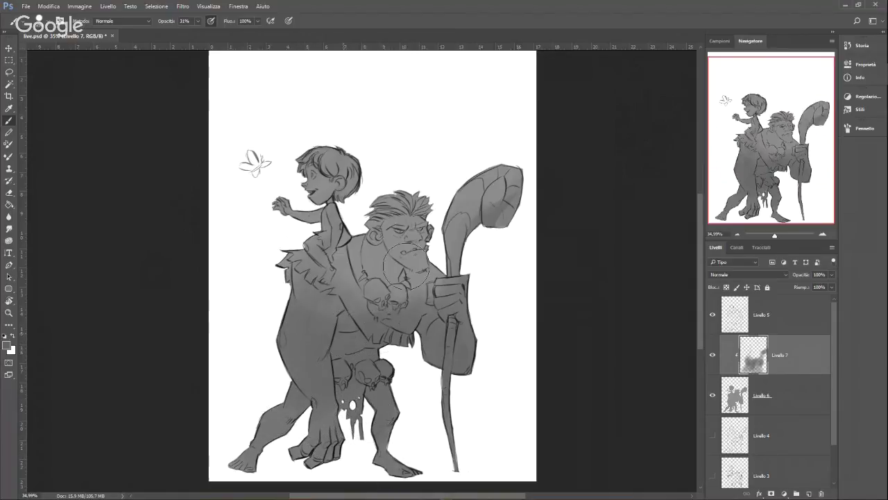
Step: Reduce the brush to 36 px and set a darker grey foreground colour for shading the ogre's face
right_click(429, 239)
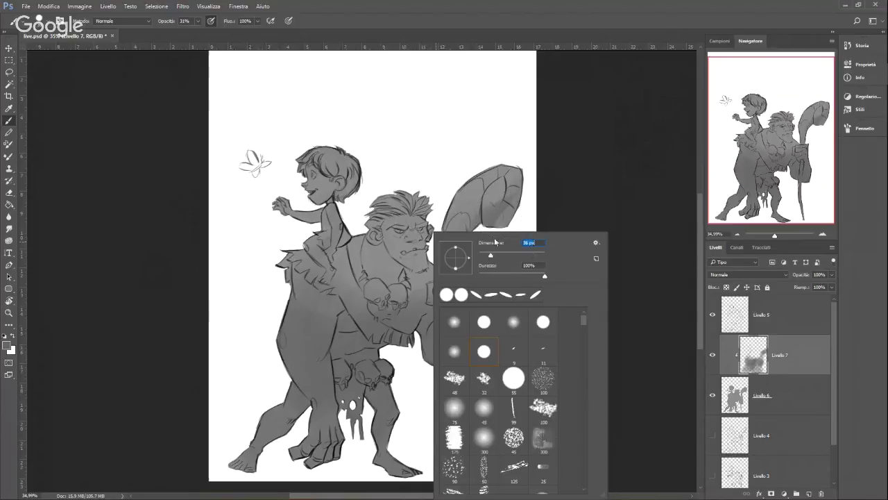
key("Return")
left_click_drag(783, 237, 786, 237)
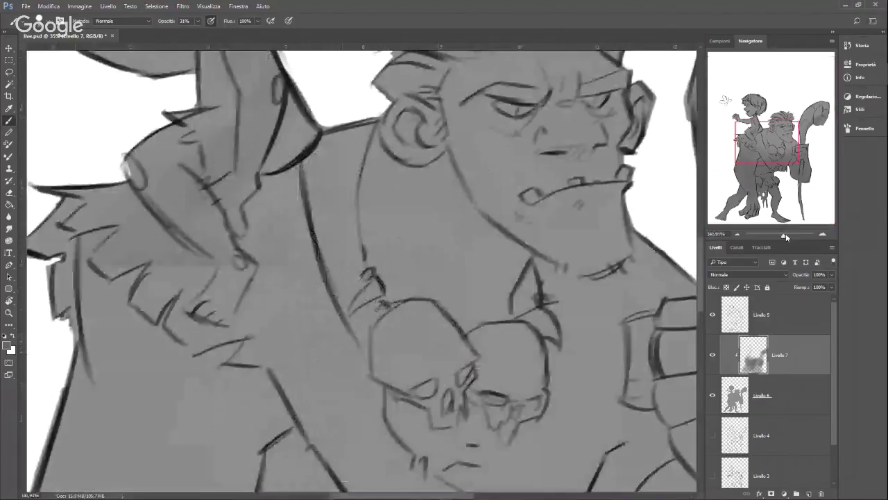
left_click_drag(769, 143, 784, 137)
mouse_move(329, 159)
left_mouse_down()
mouse_move(354, 170)
mouse_move(333, 171)
mouse_move(356, 181)
mouse_move(363, 176)
mouse_move(347, 168)
mouse_move(360, 177)
mouse_move(437, 161)
mouse_move(433, 154)
mouse_move(455, 162)
mouse_move(466, 154)
mouse_move(447, 184)
left_mouse_up()
left_click(7, 344)
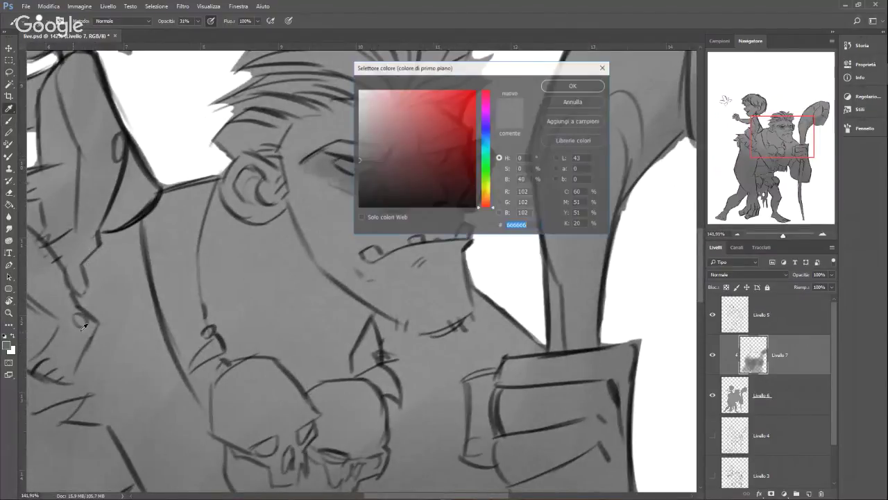
left_click(570, 86)
Step: Shade the ogre's eye sockets and, with a 19 px brush, the underside of the nose
mouse_move(309, 161)
left_mouse_down()
mouse_move(354, 169)
mouse_move(330, 176)
mouse_move(377, 168)
mouse_move(361, 183)
mouse_move(332, 187)
mouse_move(352, 193)
mouse_move(405, 165)
mouse_move(379, 179)
mouse_move(454, 171)
mouse_move(438, 159)
mouse_move(456, 188)
mouse_move(484, 157)
mouse_move(473, 199)
left_mouse_up()
left_click_drag(404, 214, 426, 199)
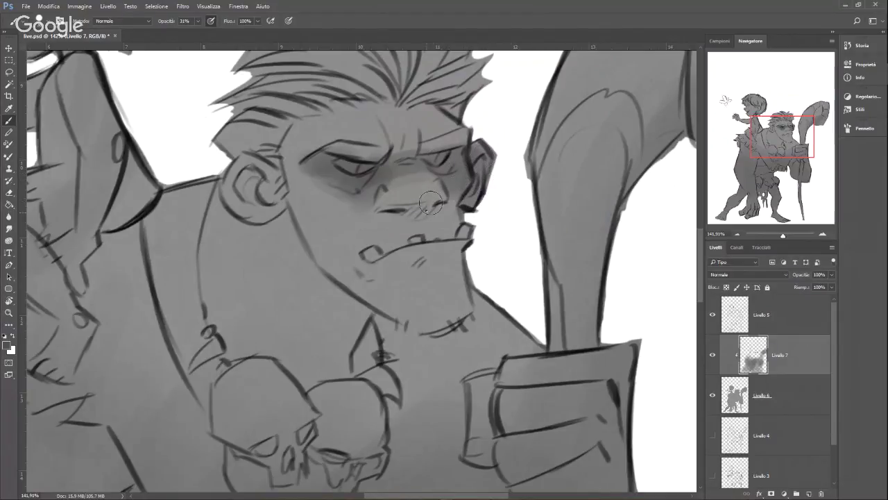
right_click(428, 207)
left_click_drag(488, 230, 477, 232)
left_click_drag(384, 211, 428, 216)
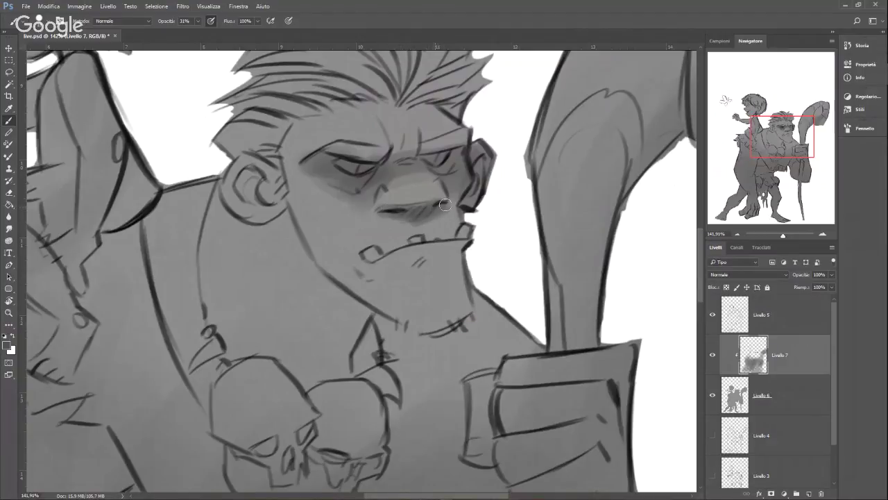
Step: Enlarge the brush and shade the ogre's far eye area, both ears, the neck under the jaw and the temple
right_click(423, 204)
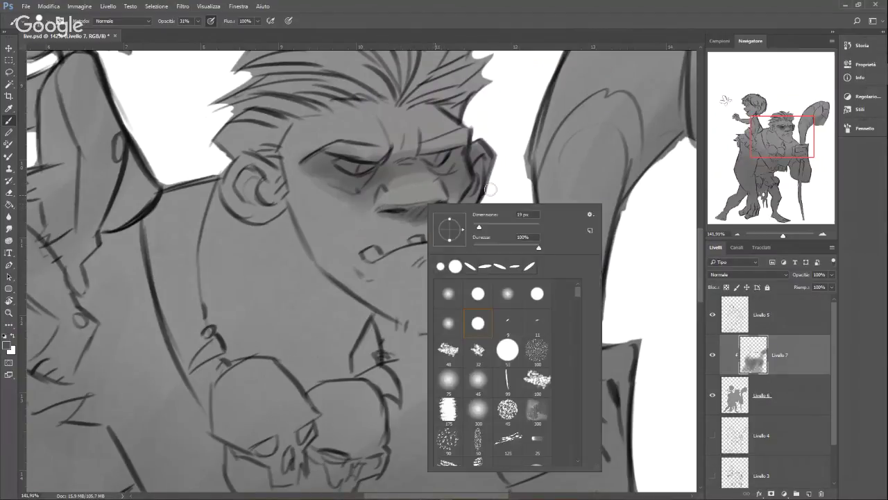
left_click_drag(478, 227, 488, 228)
left_click_drag(431, 158, 471, 186)
mouse_move(410, 319)
left_mouse_down()
mouse_move(466, 306)
mouse_move(396, 308)
mouse_move(415, 328)
mouse_move(329, 268)
mouse_move(286, 209)
mouse_move(282, 187)
mouse_move(267, 196)
mouse_move(258, 175)
mouse_move(272, 220)
mouse_move(242, 215)
mouse_move(279, 227)
mouse_move(282, 217)
mouse_move(306, 282)
mouse_move(364, 325)
mouse_move(326, 286)
mouse_move(395, 328)
mouse_move(359, 333)
left_mouse_up()
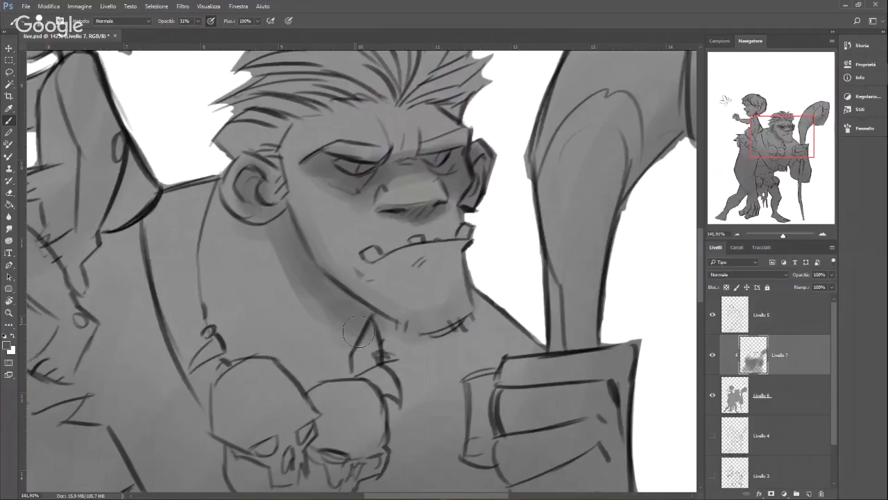
mouse_move(280, 218)
left_mouse_down()
mouse_move(323, 278)
mouse_move(384, 326)
mouse_move(293, 248)
mouse_move(307, 302)
mouse_move(363, 343)
mouse_move(230, 186)
left_mouse_up()
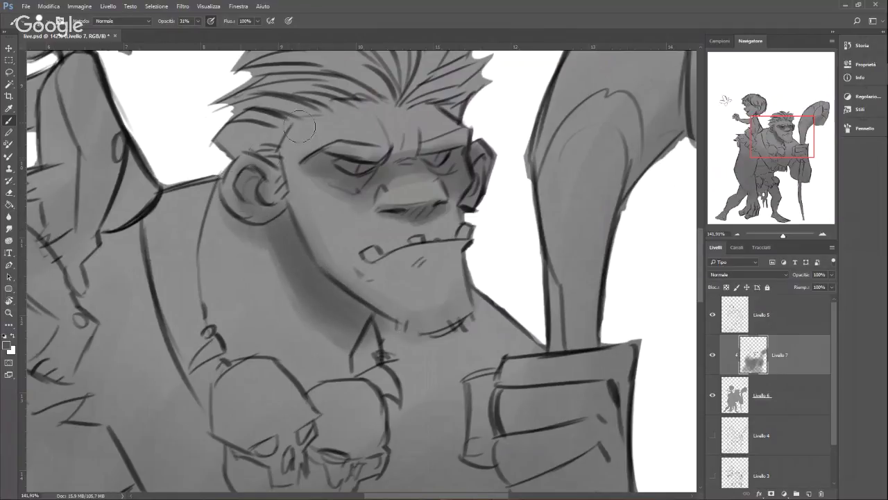
mouse_move(272, 144)
left_mouse_down()
mouse_move(287, 123)
mouse_move(319, 112)
left_mouse_up()
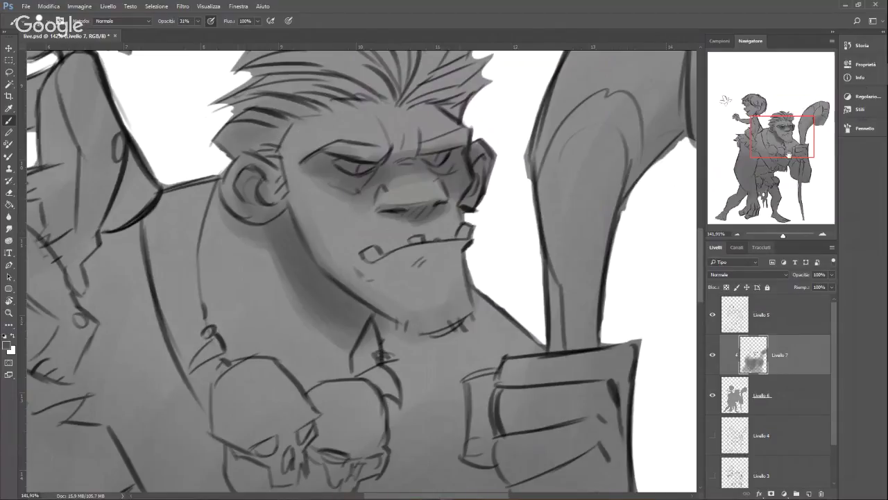
Step: Shade the ogre's swept-back hair, the forehead below the hairline and the side of the face
left_click_drag(789, 154, 793, 149)
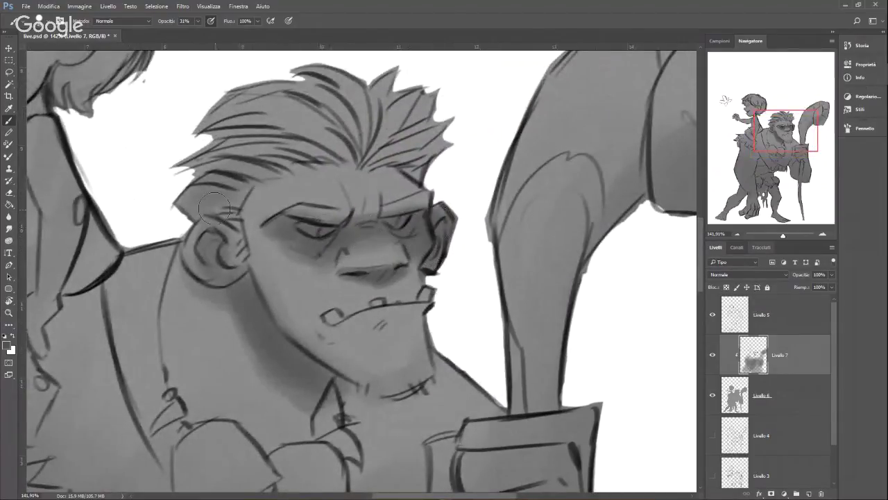
left_click_drag(214, 208, 250, 202)
left_click_drag(221, 157, 336, 161)
mouse_move(265, 136)
left_mouse_down()
mouse_move(353, 165)
mouse_move(384, 127)
mouse_move(398, 152)
mouse_move(428, 139)
mouse_move(425, 167)
mouse_move(438, 162)
mouse_move(412, 153)
mouse_move(391, 159)
mouse_move(437, 133)
mouse_move(374, 164)
mouse_move(335, 162)
mouse_move(382, 162)
mouse_move(400, 128)
mouse_move(322, 161)
mouse_move(271, 157)
mouse_move(251, 172)
mouse_move(286, 177)
mouse_move(233, 218)
mouse_move(225, 236)
mouse_move(189, 203)
mouse_move(229, 233)
mouse_move(214, 259)
mouse_move(235, 243)
left_mouse_up()
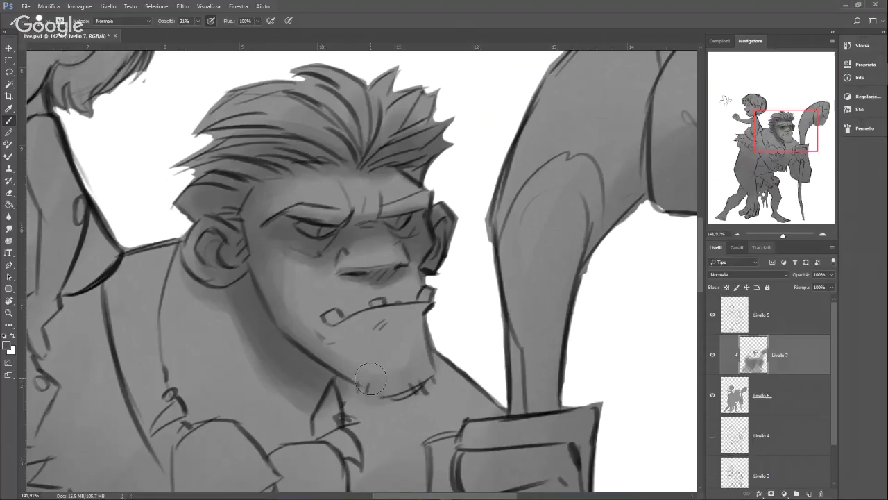
Step: Shade the bridge of the ogre's nose, the far ear and the hair above the near ear
left_click_drag(785, 145, 790, 147)
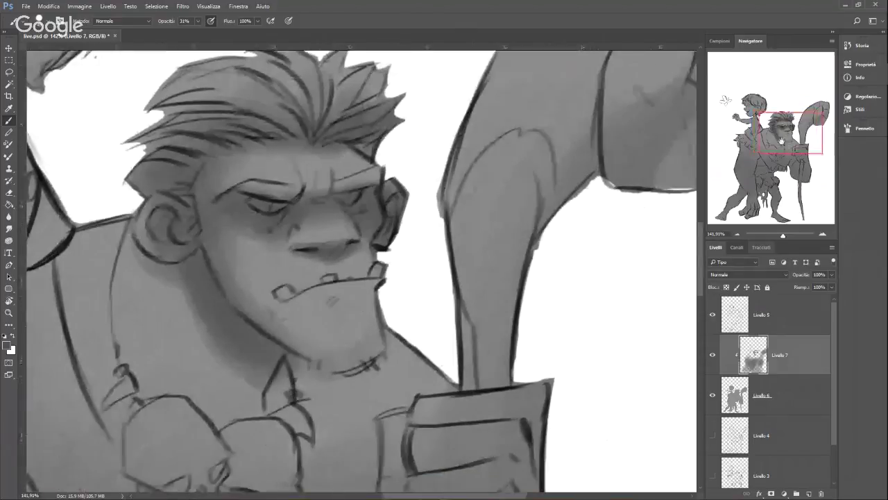
right_click(309, 213)
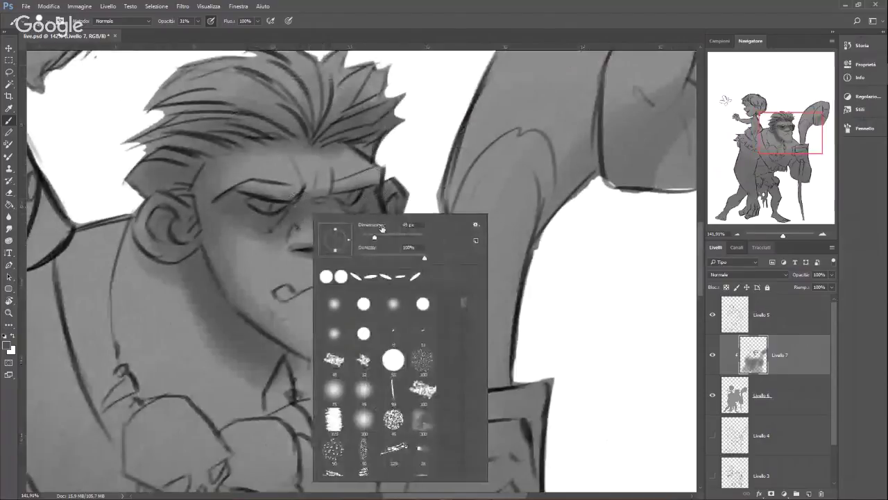
left_click(220, 211)
left_click_drag(313, 210, 318, 211)
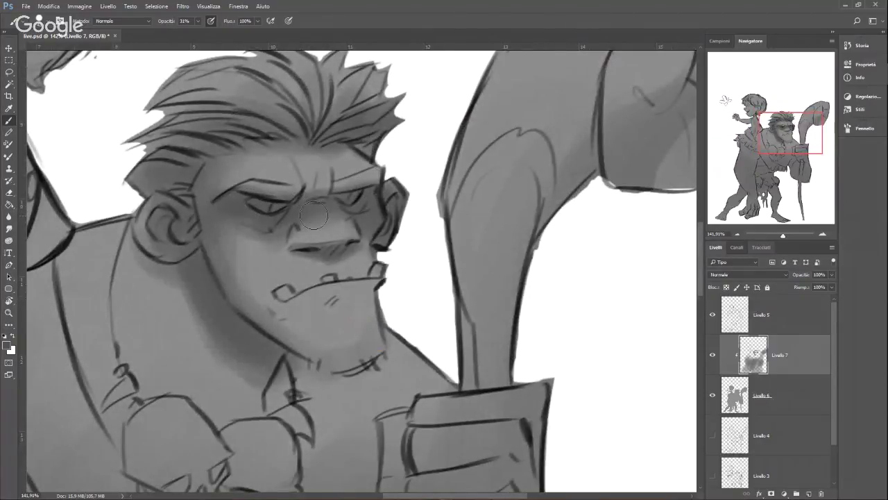
mouse_move(385, 186)
left_mouse_down()
mouse_move(373, 226)
mouse_move(400, 202)
left_mouse_up()
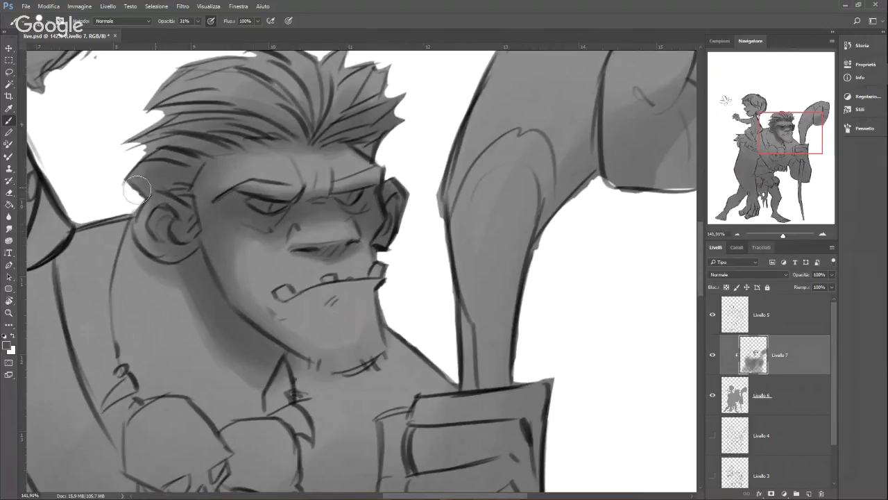
mouse_move(151, 171)
left_mouse_down()
mouse_move(225, 145)
mouse_move(184, 138)
left_mouse_up()
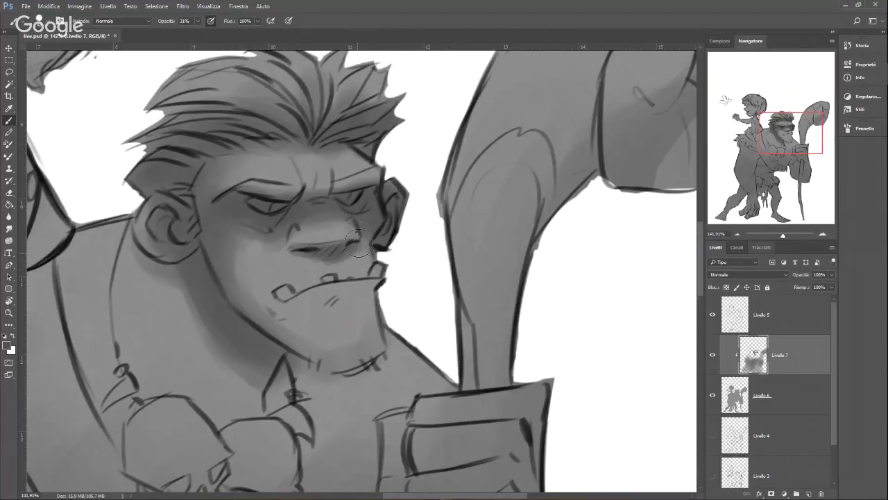
Step: Reduce the brush and shade the ogre's chin below the lower lip
right_click(358, 240)
key("Return")
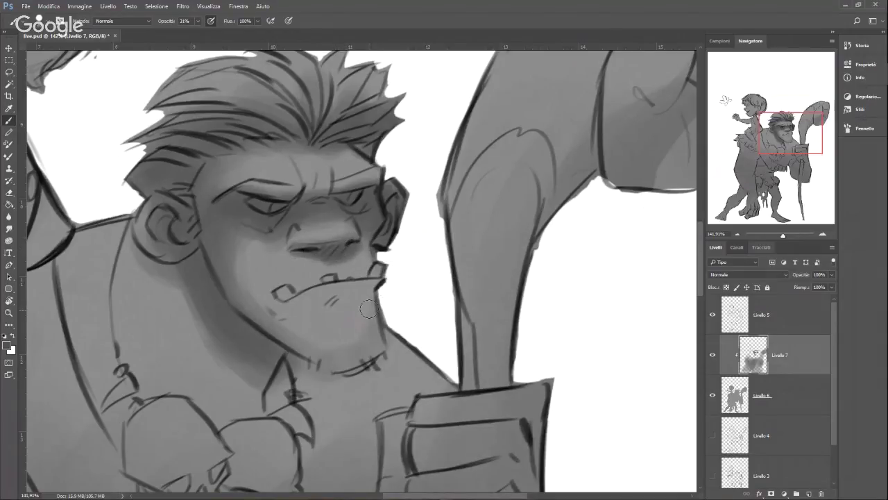
mouse_move(317, 320)
left_mouse_down()
mouse_move(369, 298)
mouse_move(375, 335)
mouse_move(363, 360)
left_mouse_up()
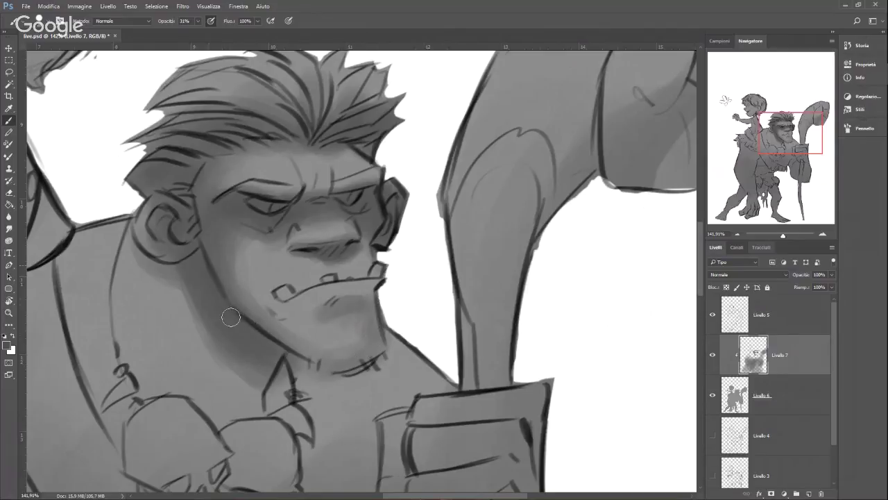
Step: Adjust the brush size and shade the lower faces of the two chest skulls and the chest beneath them
left_click(781, 237)
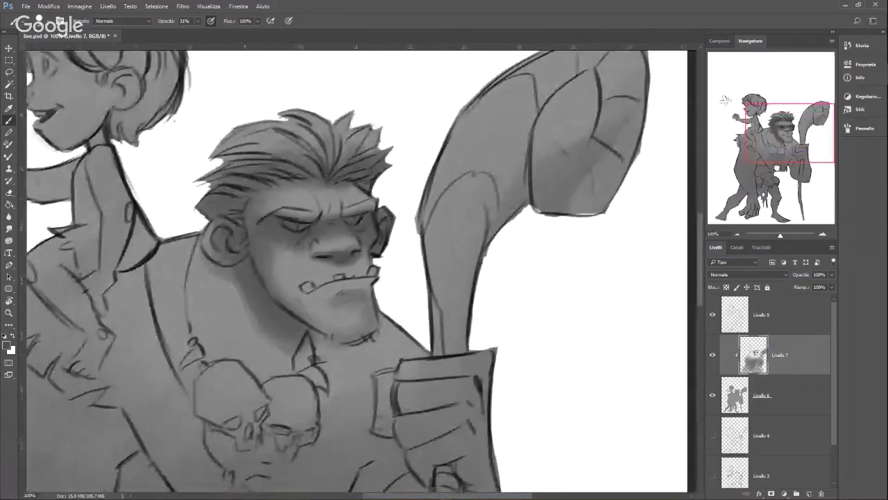
left_click_drag(410, 297, 451, 204)
right_click(452, 204)
left_click(506, 230)
left_click(304, 141)
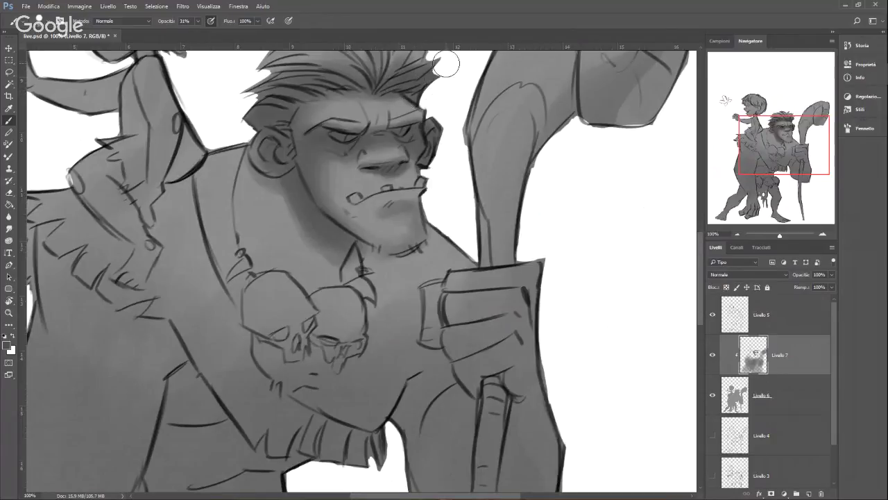
mouse_move(294, 181)
left_mouse_down()
mouse_move(312, 160)
mouse_move(326, 106)
mouse_move(318, 128)
mouse_move(338, 162)
mouse_move(392, 202)
mouse_move(283, 93)
mouse_move(355, 187)
mouse_move(318, 122)
mouse_move(281, 108)
mouse_move(302, 105)
left_mouse_up()
mouse_move(303, 289)
left_mouse_down()
mouse_move(329, 270)
mouse_move(322, 292)
mouse_move(312, 288)
mouse_move(344, 286)
mouse_move(358, 307)
left_mouse_up()
mouse_move(303, 298)
left_mouse_down()
mouse_move(339, 292)
mouse_move(361, 310)
mouse_move(325, 318)
mouse_move(364, 304)
mouse_move(363, 316)
mouse_move(371, 307)
mouse_move(350, 338)
mouse_move(415, 331)
left_mouse_up()
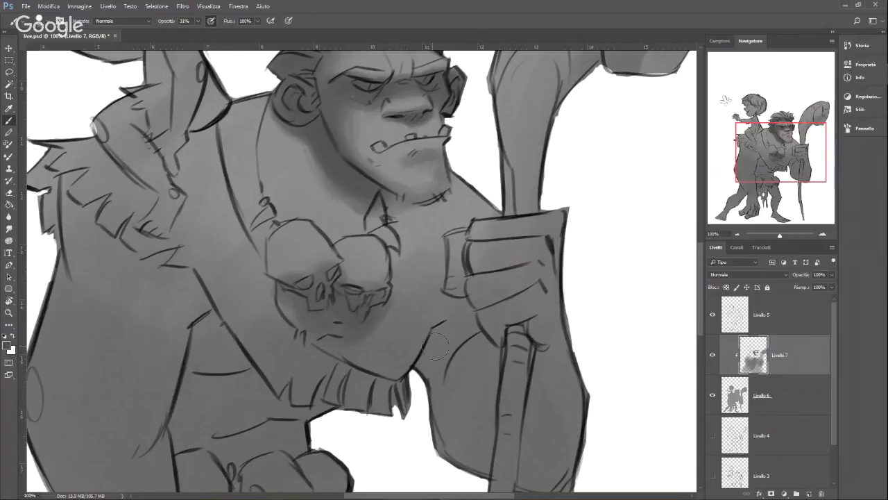
Step: Shade the armpit and lower arm on the ogre's staff side, enlarging the brush for the broad area
left_click_drag(795, 170, 795, 190)
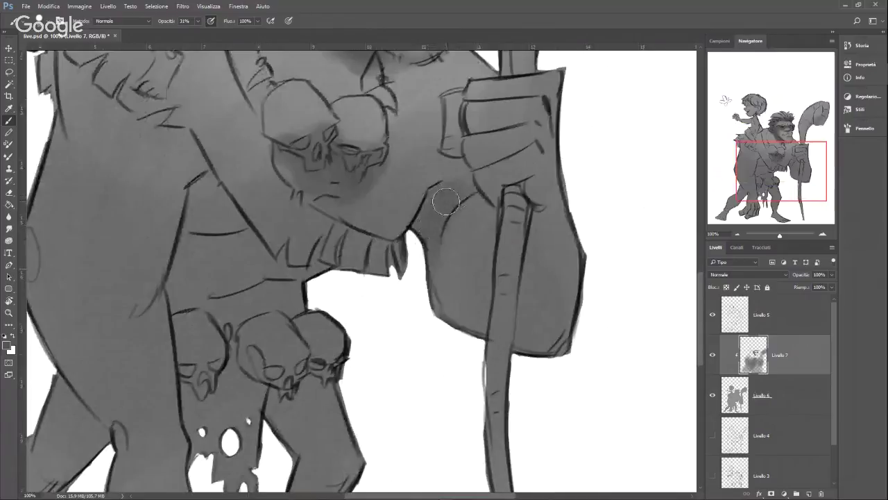
mouse_move(447, 202)
left_mouse_down()
mouse_move(430, 252)
mouse_move(480, 318)
mouse_move(454, 290)
mouse_move(516, 320)
left_mouse_up()
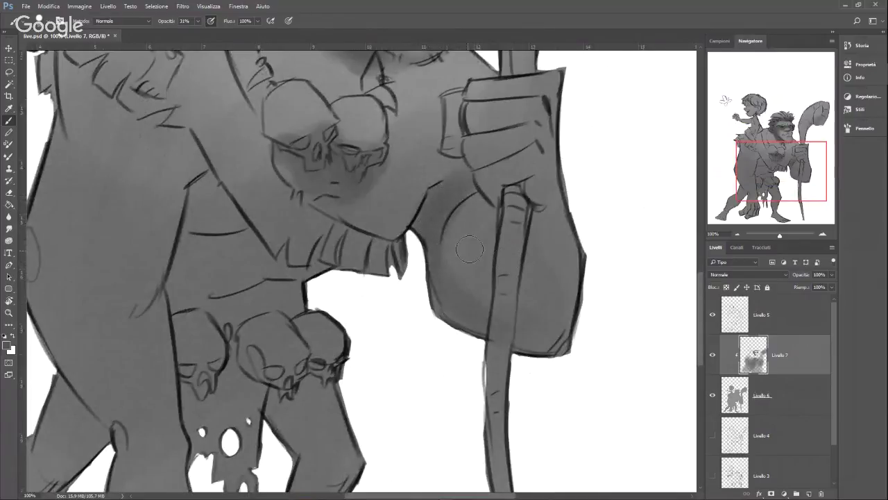
right_click(475, 249)
left_click_drag(548, 256, 559, 254)
mouse_move(443, 277)
left_mouse_down()
mouse_move(463, 303)
mouse_move(455, 276)
mouse_move(531, 300)
mouse_move(511, 313)
mouse_move(560, 317)
mouse_move(538, 355)
mouse_move(587, 289)
mouse_move(535, 282)
mouse_move(542, 313)
left_mouse_up()
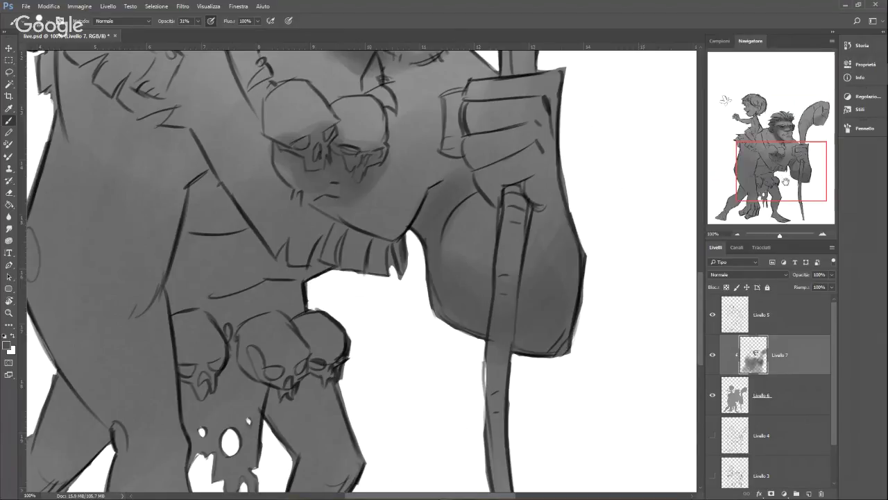
Step: Reduce the brush and darken the edges of the staff-side arm and the area below the gripping hand
left_click_drag(786, 181, 781, 181)
right_click(460, 268)
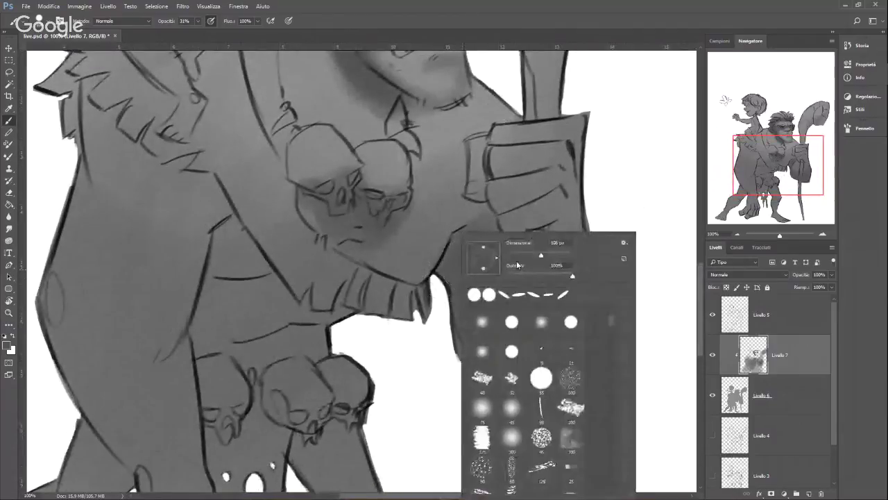
left_click(523, 256)
mouse_move(450, 275)
left_mouse_down()
mouse_move(465, 244)
mouse_move(453, 260)
left_mouse_up()
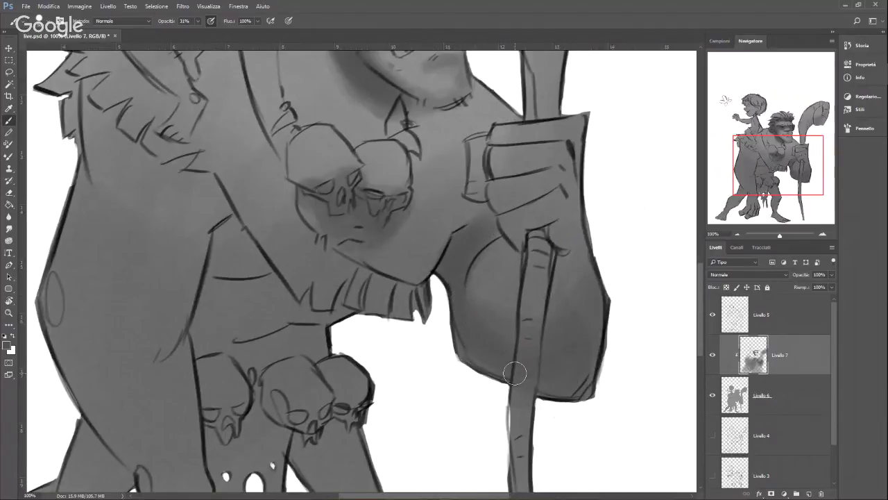
mouse_move(573, 221)
left_mouse_down()
mouse_move(576, 246)
mouse_move(571, 163)
mouse_move(568, 219)
mouse_move(567, 206)
mouse_move(579, 229)
mouse_move(587, 124)
mouse_move(574, 168)
mouse_move(551, 183)
mouse_move(553, 213)
mouse_move(588, 277)
mouse_move(580, 256)
mouse_move(586, 372)
mouse_move(594, 321)
left_mouse_up()
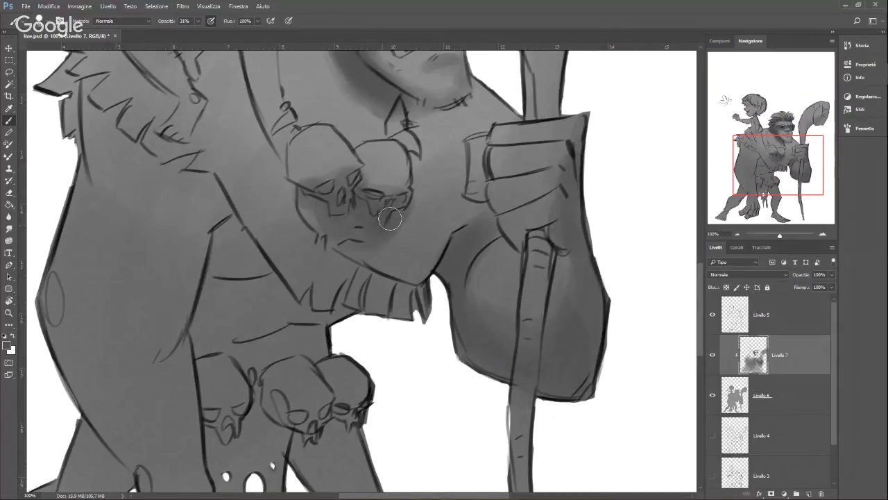
Step: Deepen the shading around the chest skulls and add a shadow on the abdomen along the fur garment's edge
mouse_move(390, 219)
left_mouse_down()
mouse_move(356, 198)
mouse_move(396, 199)
mouse_move(379, 234)
mouse_move(362, 216)
mouse_move(305, 196)
mouse_move(328, 206)
left_mouse_up()
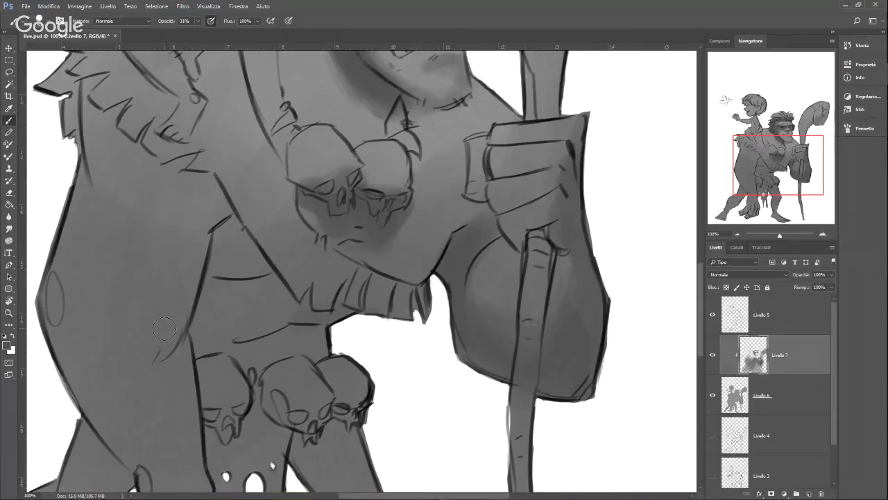
mouse_move(701, 283)
left_mouse_down()
mouse_move(705, 306)
mouse_move(704, 287)
left_mouse_up()
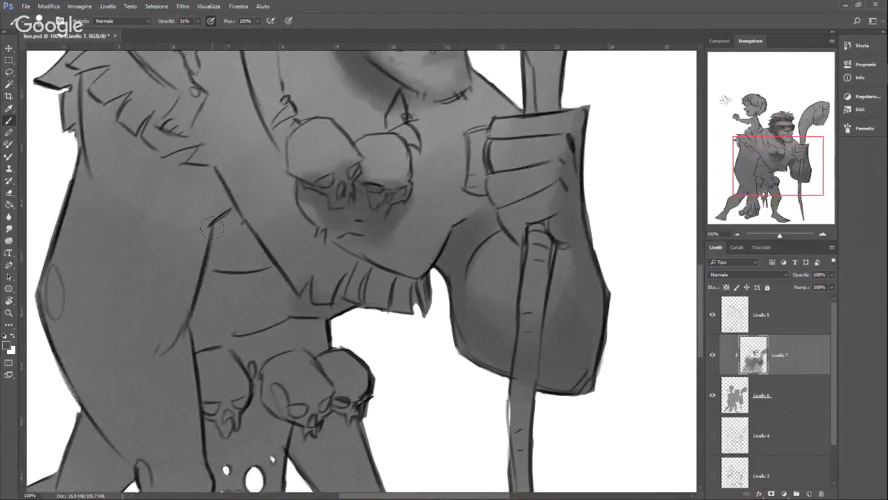
mouse_move(232, 212)
left_mouse_down()
mouse_move(299, 308)
mouse_move(231, 224)
mouse_move(310, 314)
mouse_move(245, 236)
mouse_move(331, 290)
mouse_move(322, 320)
mouse_move(329, 308)
mouse_move(294, 325)
mouse_move(316, 323)
left_mouse_up()
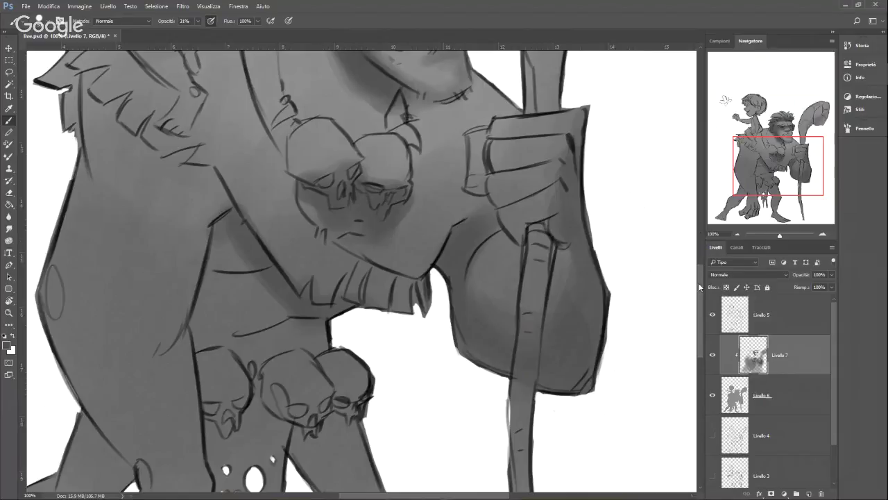
Step: Adjust the brush size and shade the ogre's abdomen beneath the fur garment, from the armpit to the waist above the belt skulls
scroll(700, 287, "down", 4)
right_click(258, 254)
left_click(324, 254)
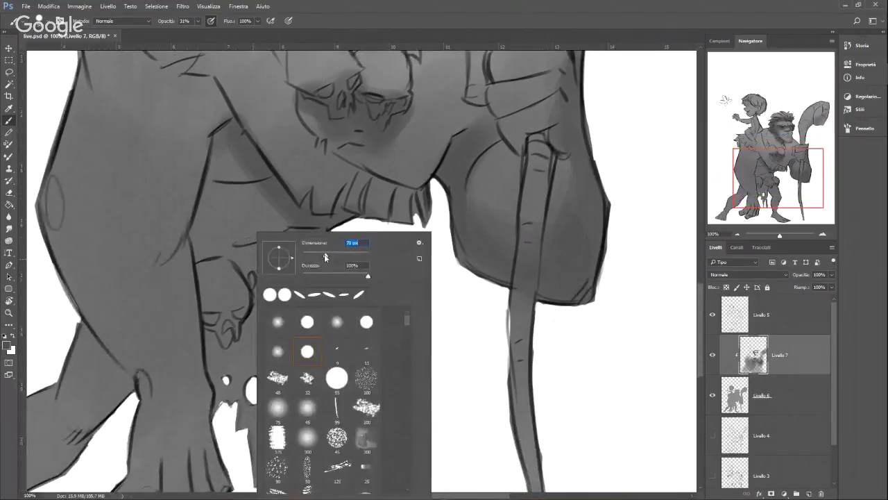
mouse_move(206, 258)
left_mouse_down()
mouse_move(267, 253)
mouse_move(307, 236)
mouse_move(253, 263)
mouse_move(281, 250)
left_mouse_up()
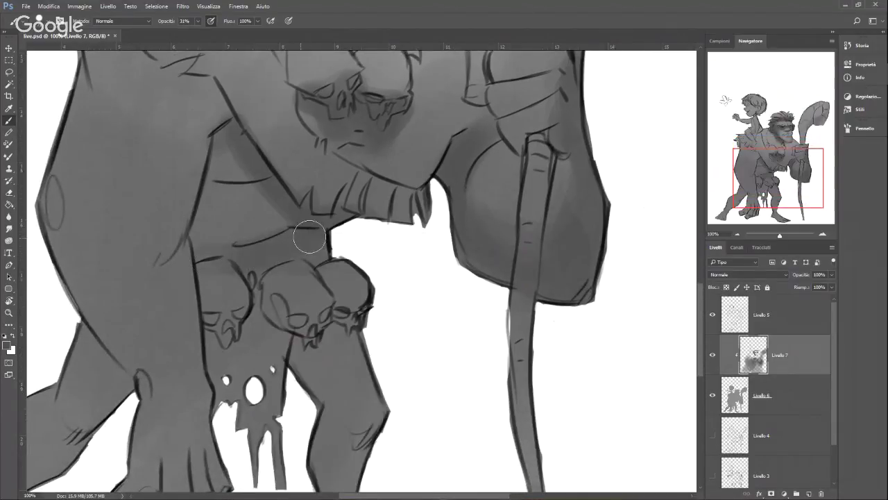
mouse_move(221, 153)
left_mouse_down()
mouse_move(230, 133)
mouse_move(209, 158)
left_mouse_up()
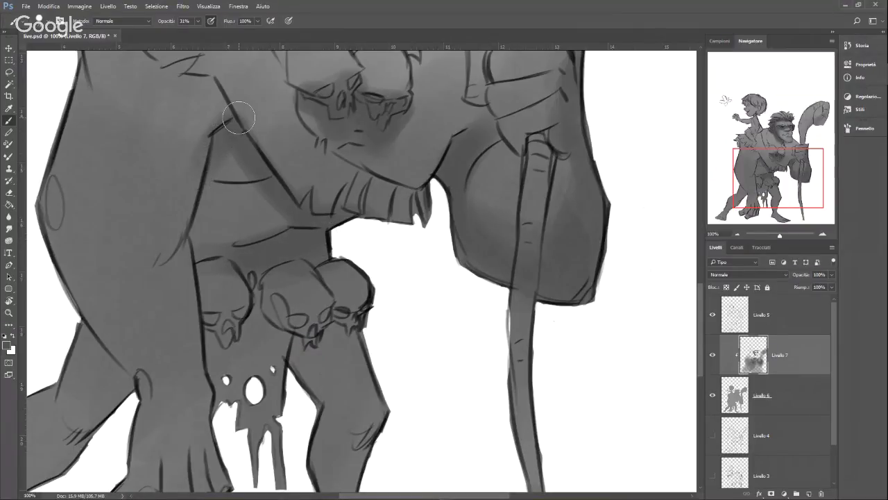
mouse_move(238, 118)
left_mouse_down()
mouse_move(249, 203)
mouse_move(225, 132)
left_mouse_up()
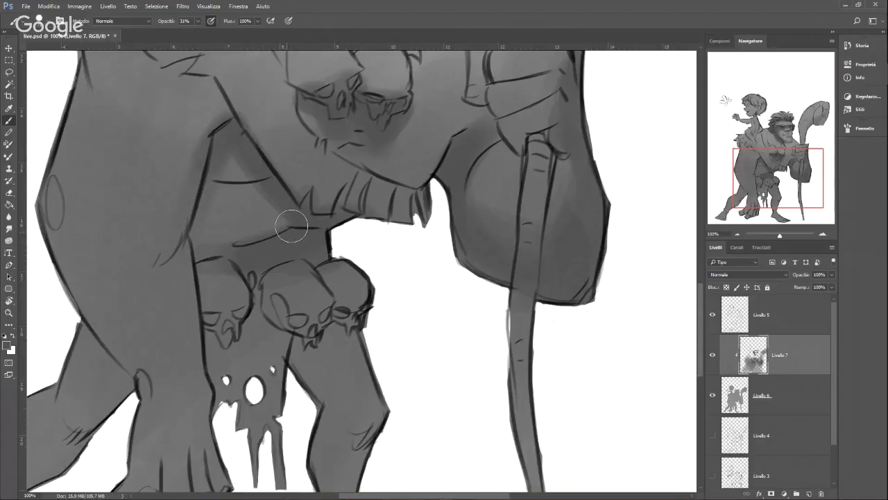
Step: Change the brush size and shade the belly folds, the belt skulls and the ragged loincloth
right_click(344, 236)
key("Escape")
right_click(375, 236)
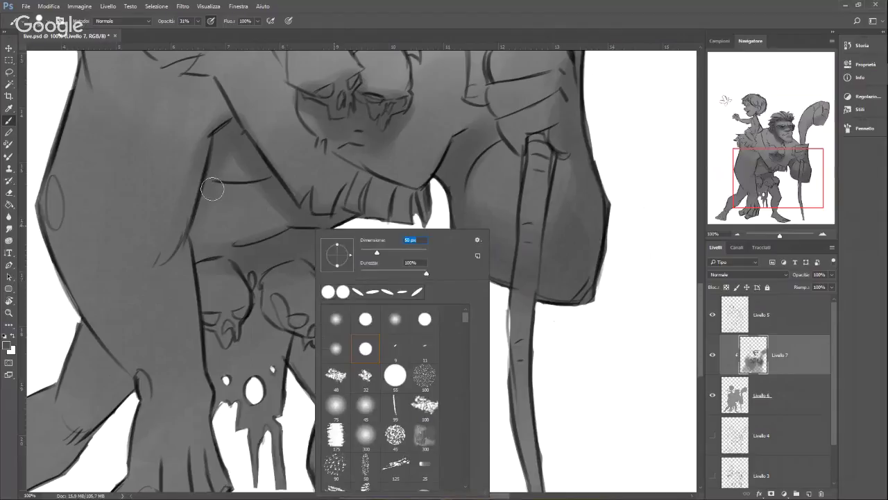
key("Return")
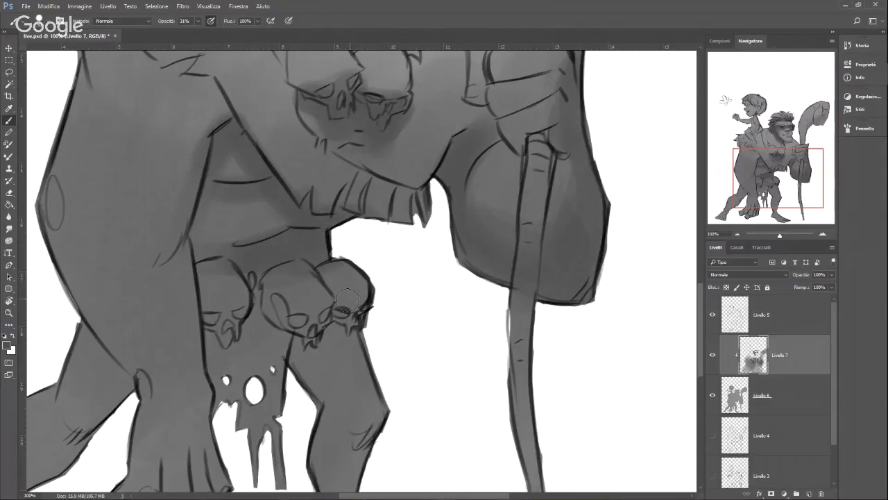
left_click_drag(373, 301, 354, 306)
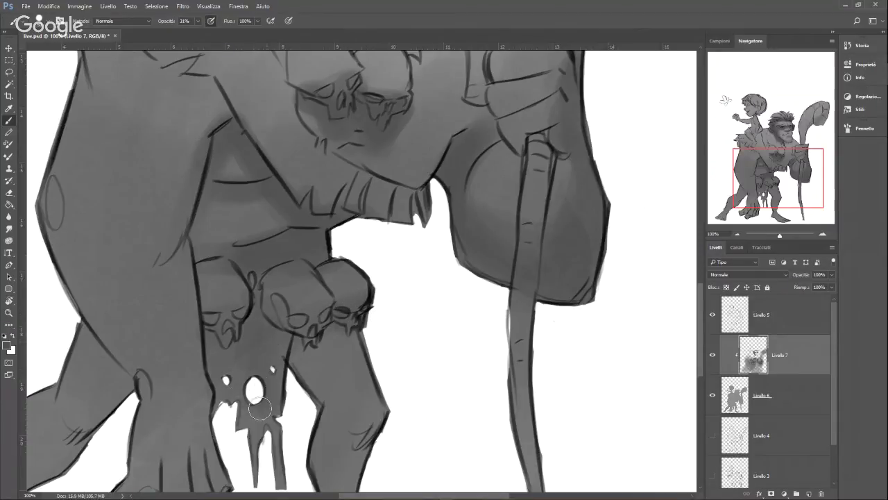
Step: Readjust the brush size and darken the front thigh just below the belt skulls
left_click_drag(780, 236, 777, 237)
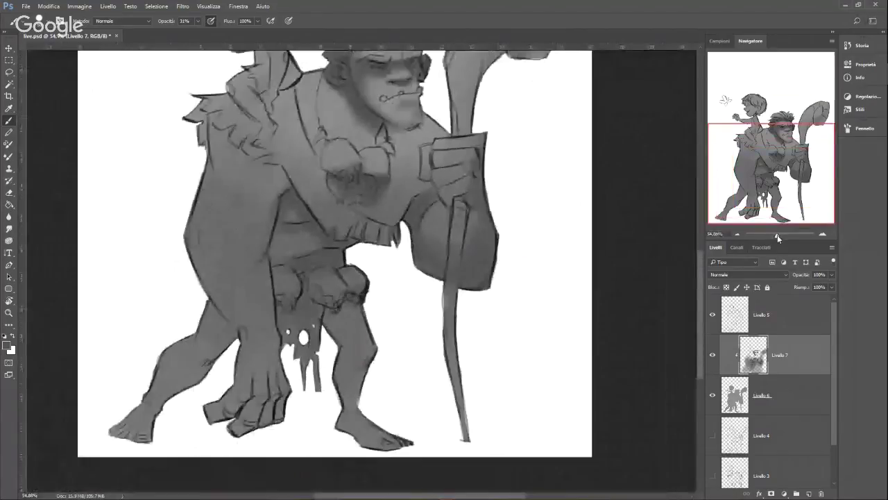
right_click(416, 263)
left_click(497, 255)
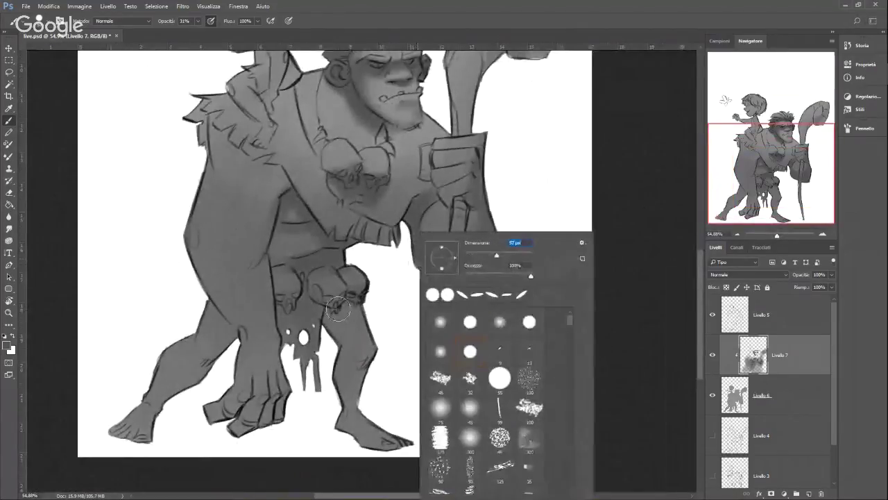
left_click(334, 315)
left_click_drag(348, 309, 364, 333)
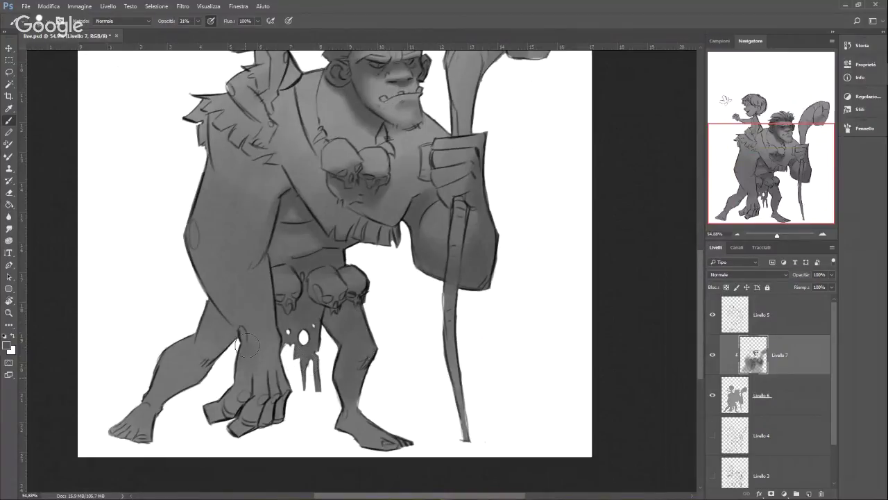
Step: Shade the ogre's hanging forearm and hand, the rear leg and the lower part of the staff
mouse_move(266, 347)
left_mouse_down()
mouse_move(275, 364)
mouse_move(257, 401)
left_mouse_up()
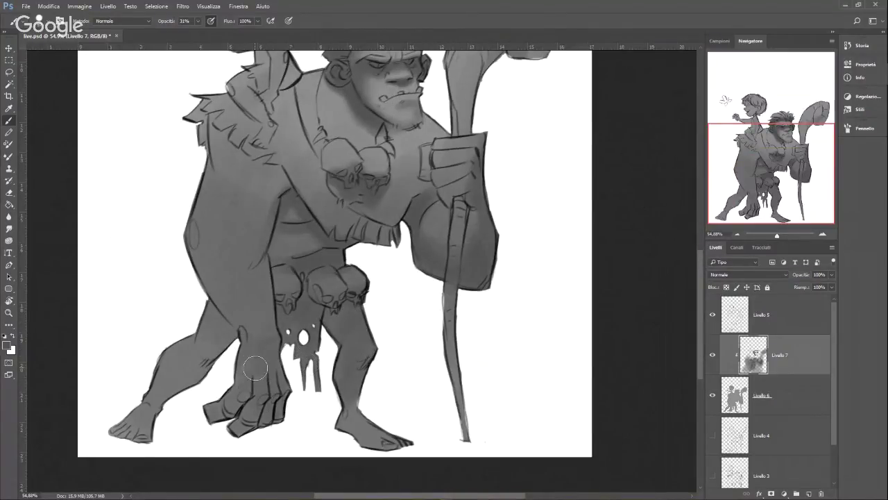
mouse_move(248, 295)
left_mouse_down()
mouse_move(247, 326)
mouse_move(274, 333)
left_mouse_up()
mouse_move(212, 332)
left_mouse_down()
mouse_move(222, 347)
mouse_move(194, 388)
mouse_move(224, 341)
mouse_move(186, 358)
mouse_move(179, 351)
left_mouse_up()
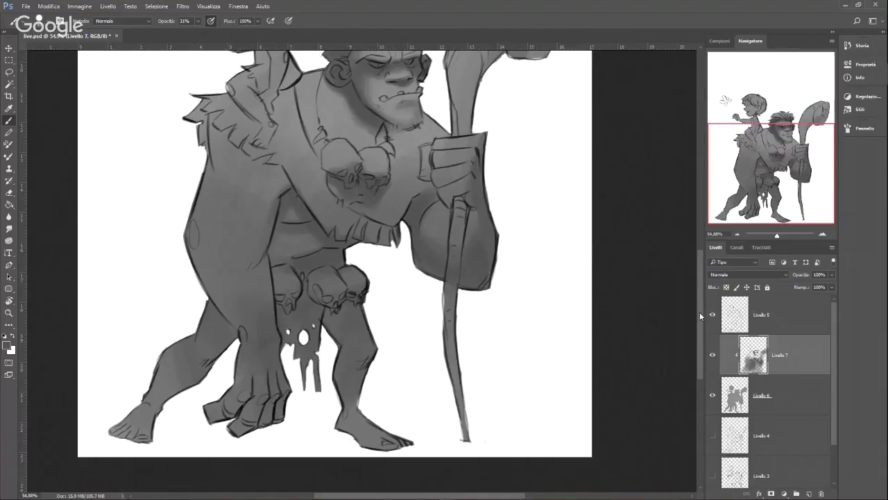
left_click_drag(699, 312, 699, 336)
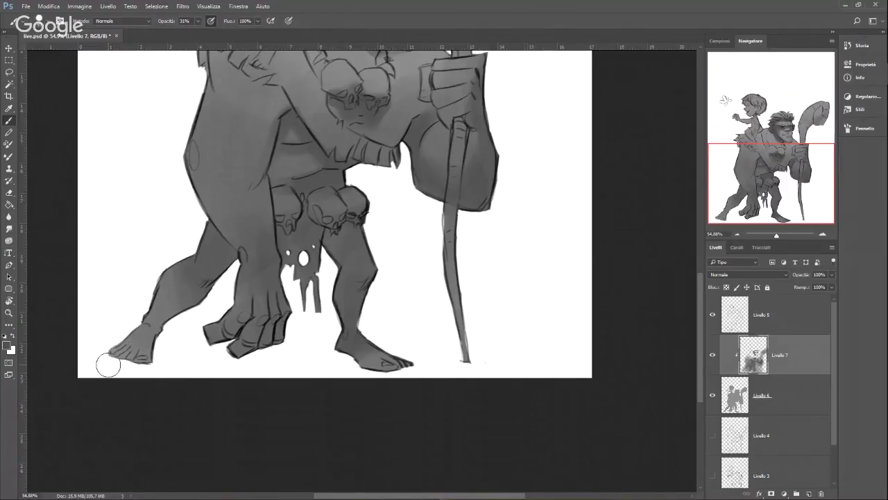
left_click_drag(466, 360, 454, 270)
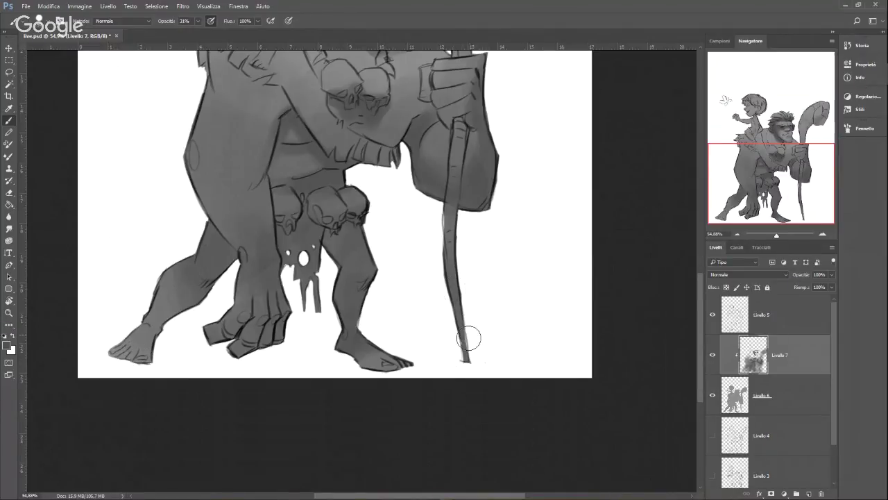
Step: Resize the brush and deepen the shadows on the chest skulls and at the inner edge of the hanging arm
left_click_drag(777, 181, 783, 166)
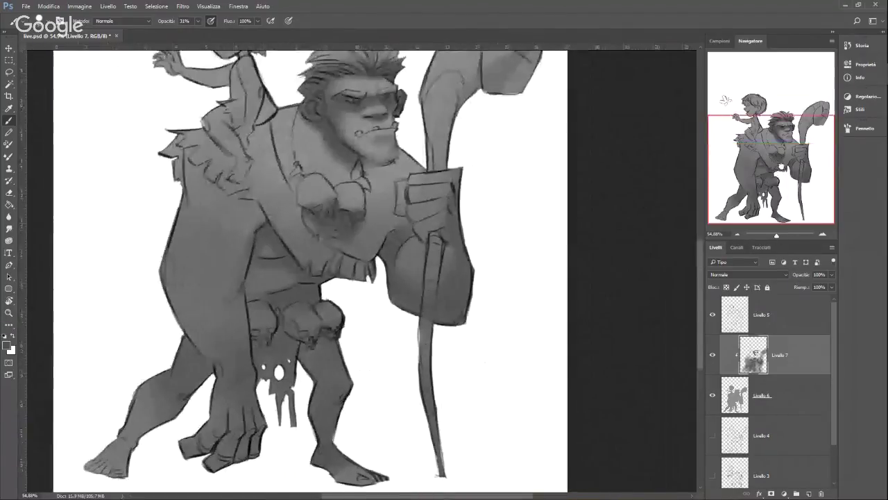
right_click(369, 209)
left_click(432, 233)
mouse_move(333, 211)
left_mouse_down()
mouse_move(358, 212)
mouse_move(353, 222)
mouse_move(328, 231)
left_mouse_up()
left_click_drag(270, 231, 263, 242)
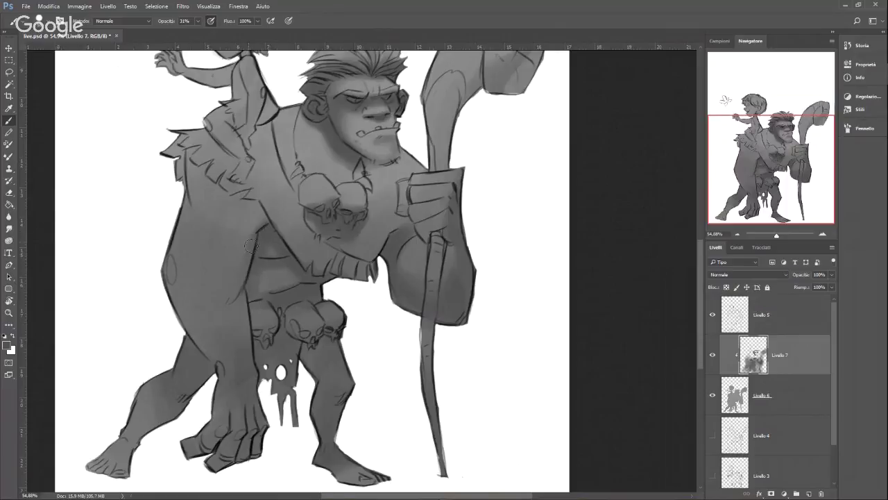
Step: Adjust the brush size and model the hanging arm with shading around the elbow and forearm
right_click(249, 245)
left_click_drag(313, 258, 316, 258)
left_click(221, 299)
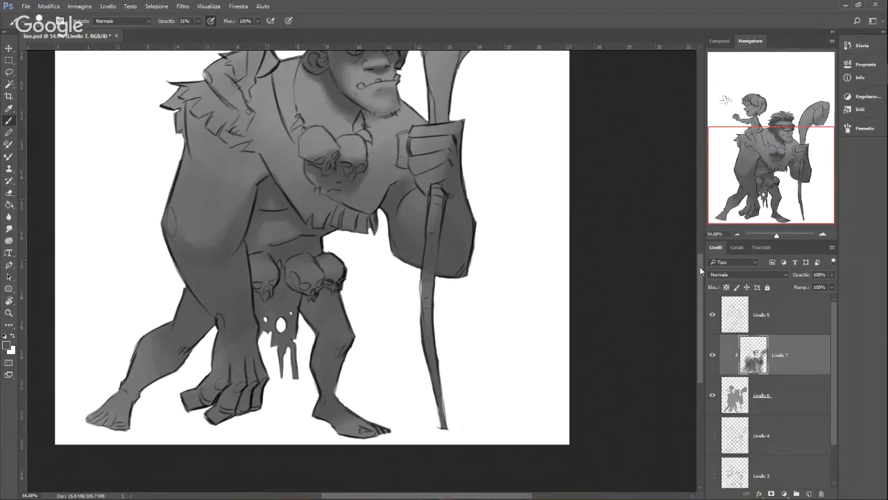
Step: Shade the shoulder fur and paint its cast shadow along the top of the hanging arm
left_click_drag(699, 266, 701, 241)
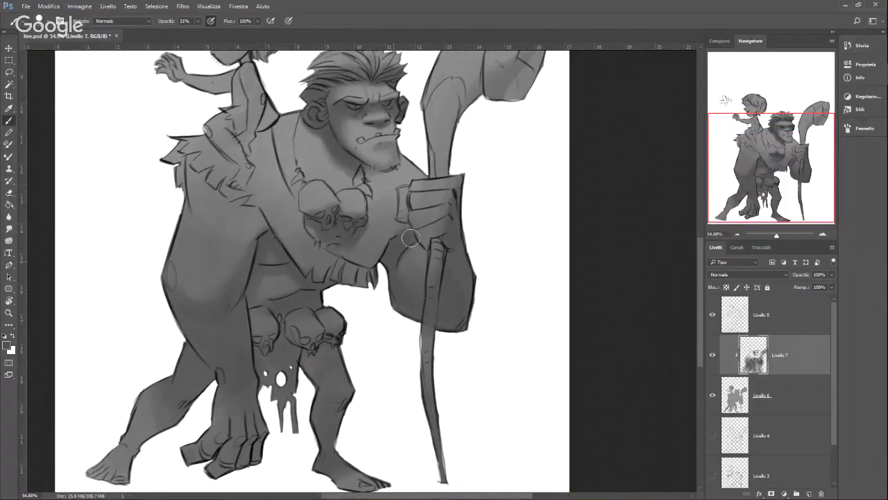
right_click(415, 182)
key("Escape")
mouse_move(175, 152)
left_mouse_down()
mouse_move(179, 179)
mouse_move(169, 154)
mouse_move(195, 161)
mouse_move(236, 208)
mouse_move(257, 218)
mouse_move(242, 203)
left_mouse_up()
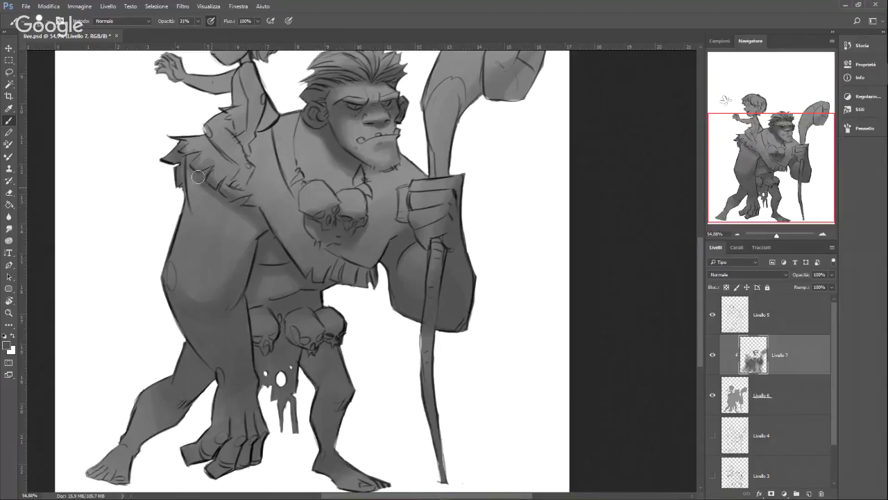
left_click_drag(186, 167, 254, 217)
Step: Adjust the brush size and shade along the fur fringe at the bottom of the ogre's chest
key("bracketright")
key("bracketright")
key("bracketright")
key("bracketright")
key("bracketright")
key("bracketleft")
key("bracketleft")
key("bracketleft")
key("bracketleft")
key("bracketleft")
mouse_move(384, 261)
left_mouse_down()
mouse_move(395, 237)
mouse_move(382, 265)
left_mouse_up()
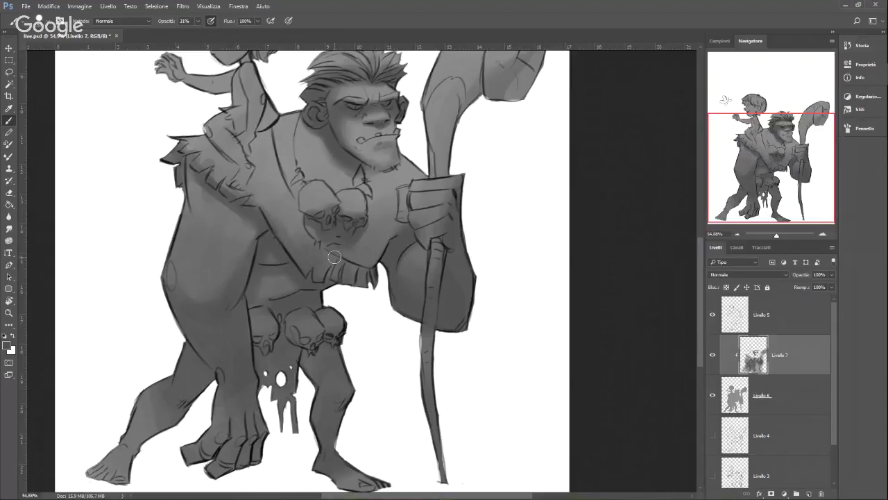
Step: Merge the shading layer Livello 7 with the base layer Livello 6 and save the file
left_click(787, 406, "shift")
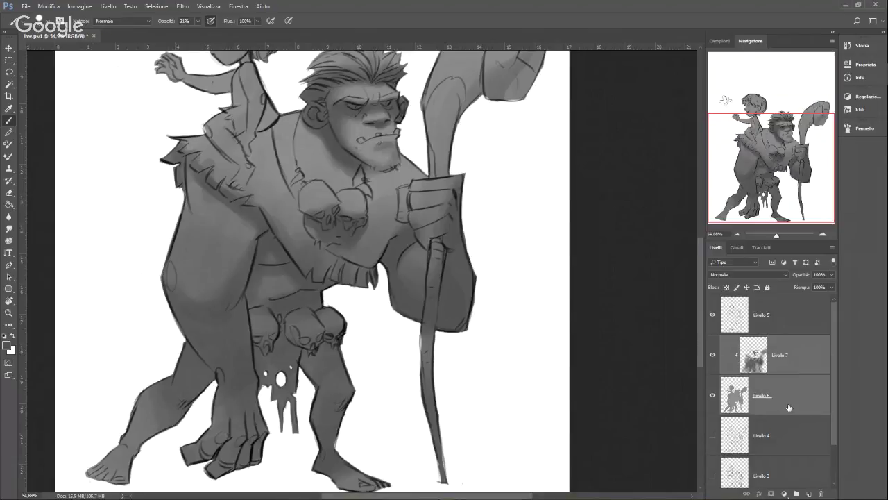
key("ctrl+e")
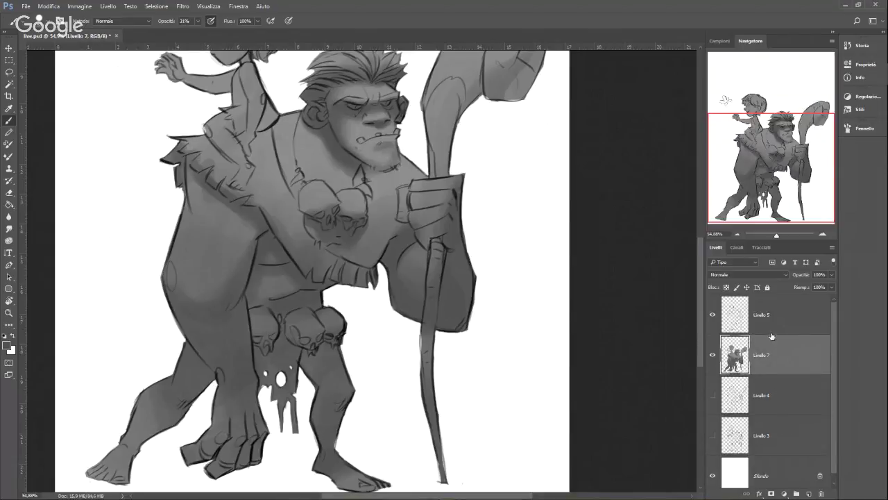
key("ctrl+s")
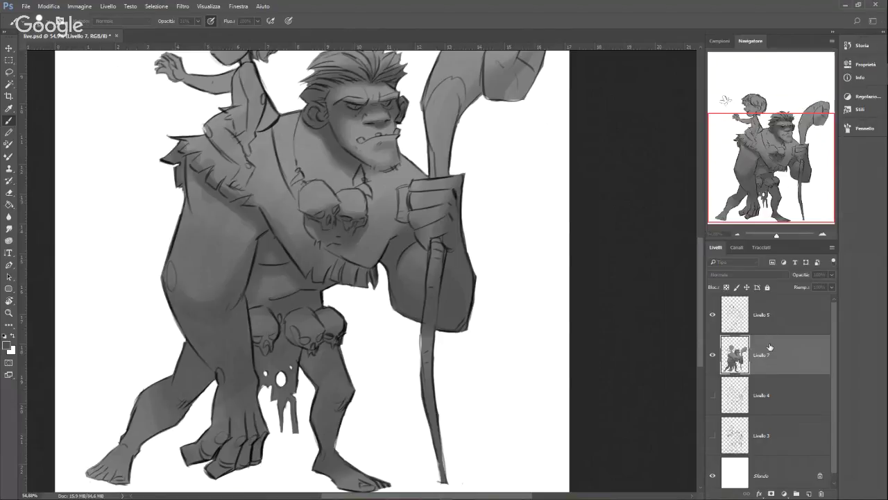
key("Return")
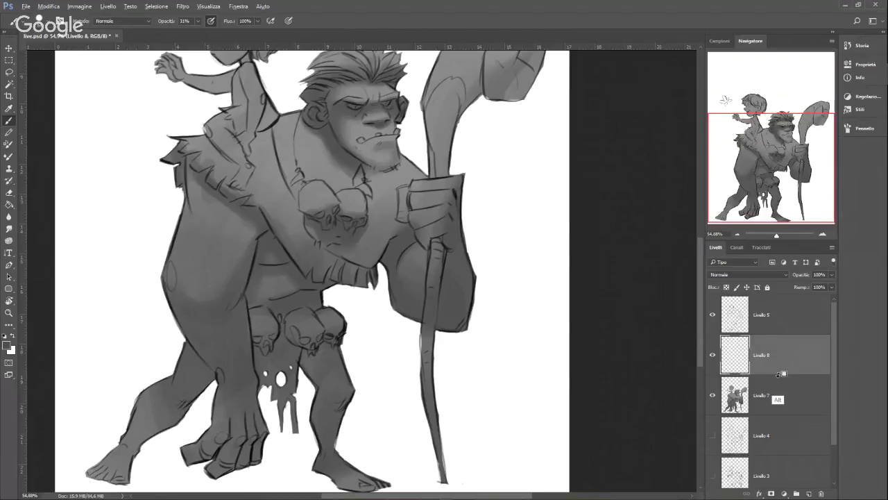
Step: Clip a new empty layer to the merged figure layer and sample a lighter grey from the ogre's gripping hand
left_click(778, 375, "alt")
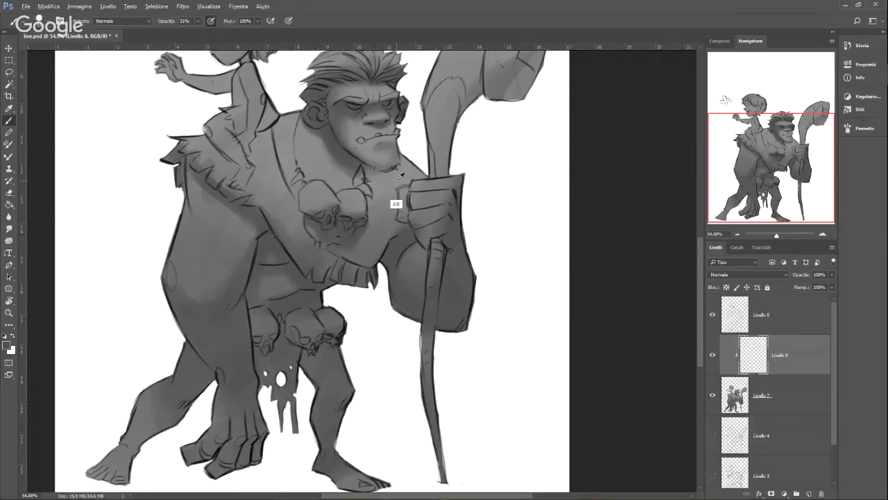
key("alt")
left_click(420, 190, "alt")
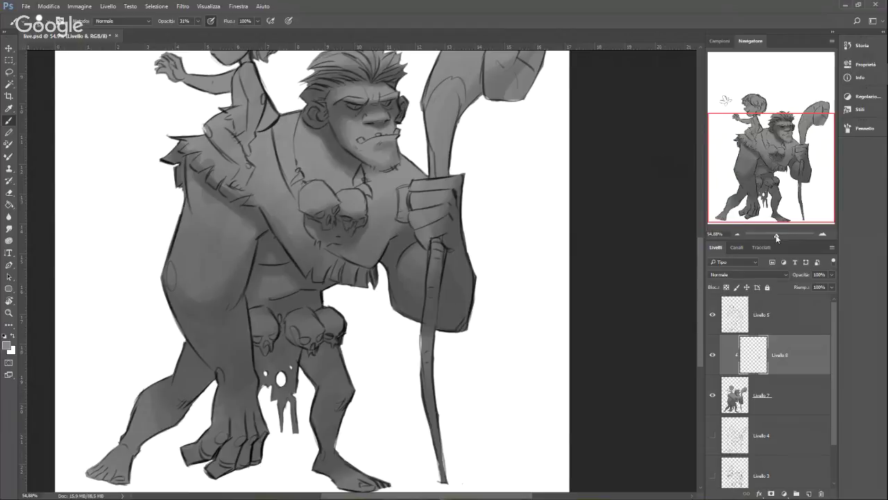
left_click_drag(777, 236, 777, 237)
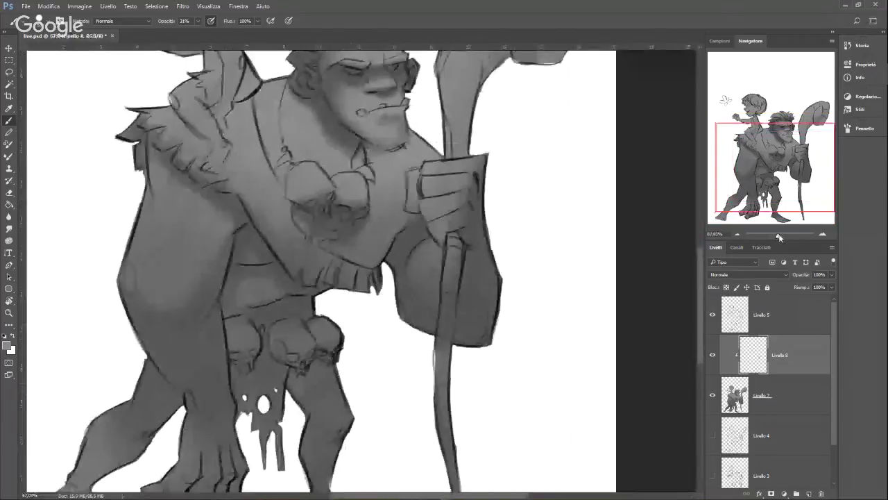
left_click_drag(792, 201, 792, 191)
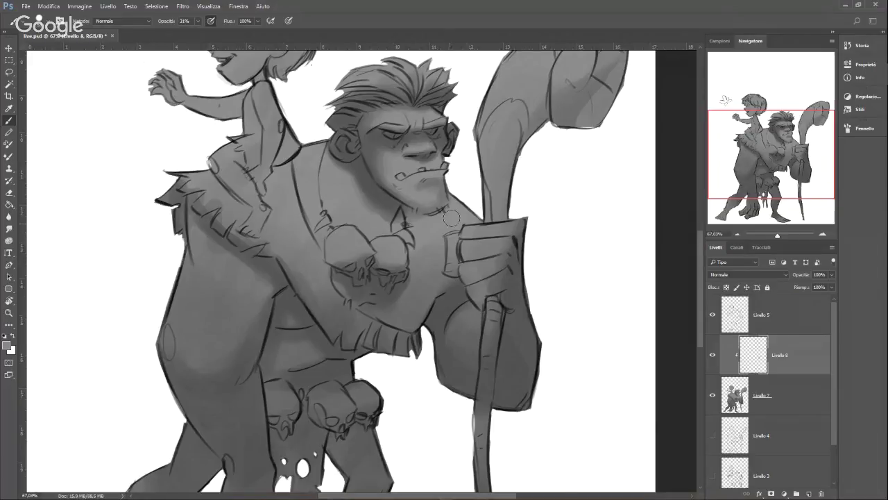
left_click_drag(776, 236, 774, 236)
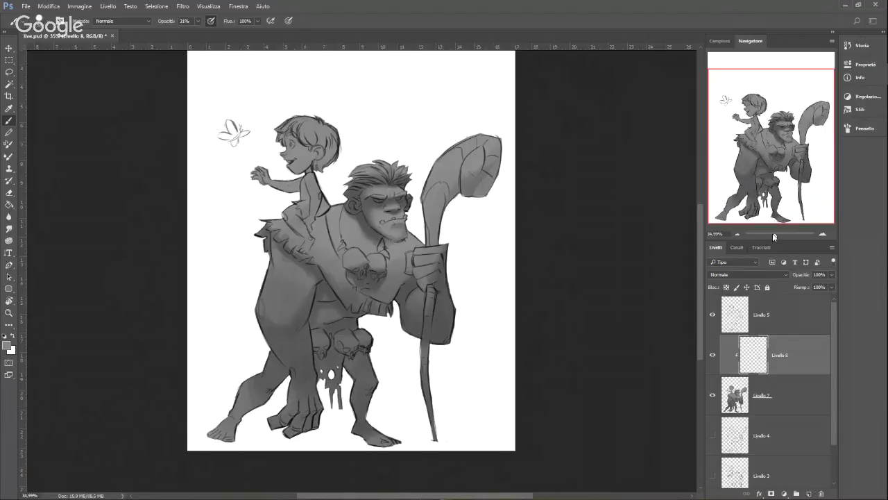
left_click_drag(774, 237, 772, 237)
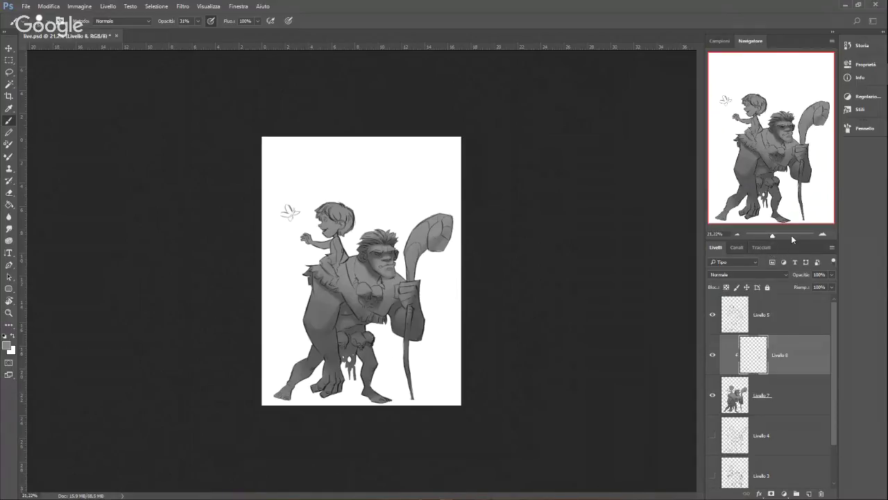
left_click_drag(772, 238, 777, 233)
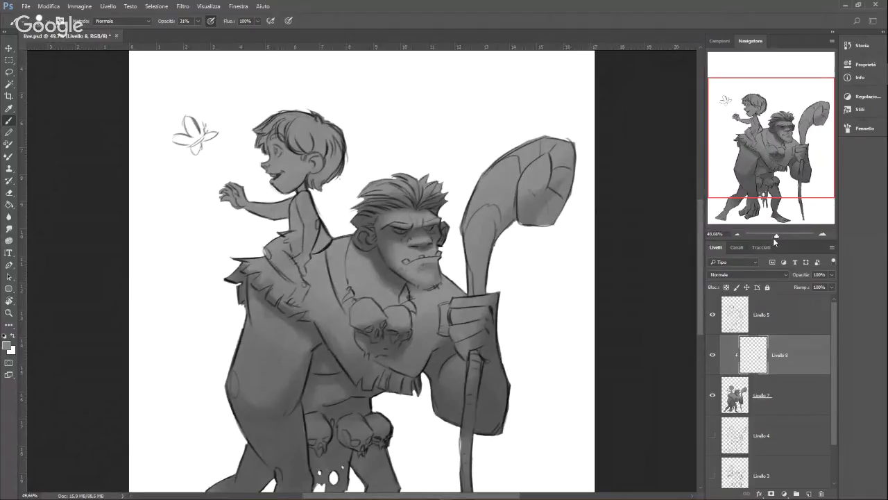
left_click_drag(775, 238, 773, 236)
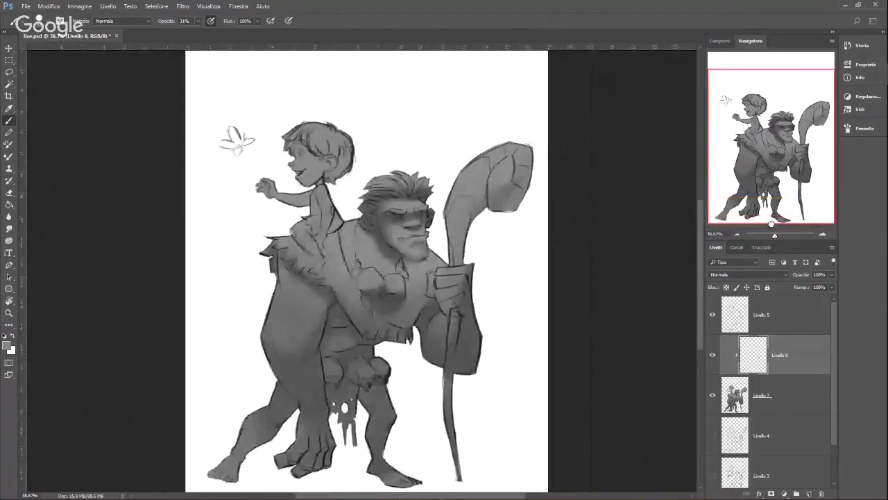
Step: Set the brush size to 38 px, sample a darker grey and shade the ogre's hair from the temple up to the crown
right_click(424, 240)
left_click_drag(495, 255, 492, 255)
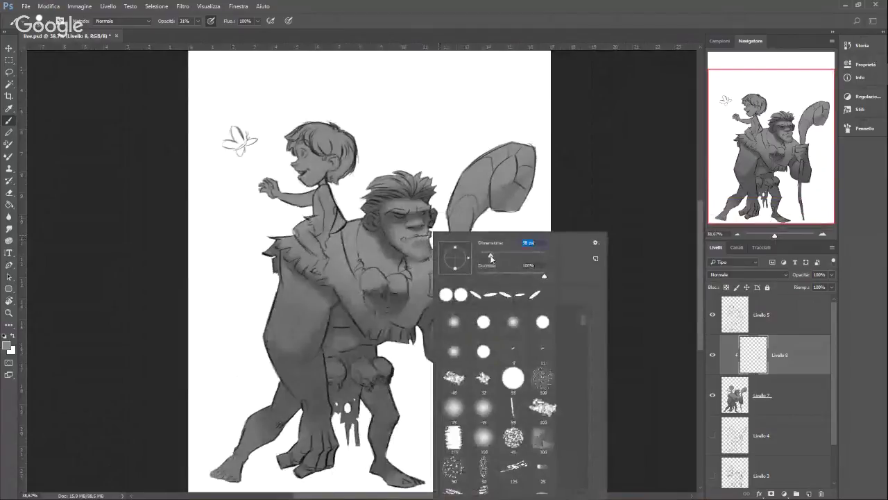
left_click(383, 221)
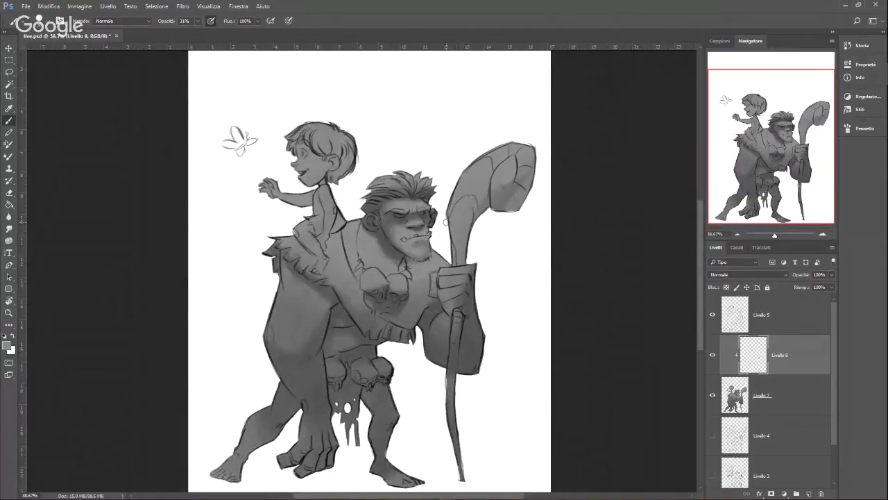
left_click_drag(776, 237, 783, 237)
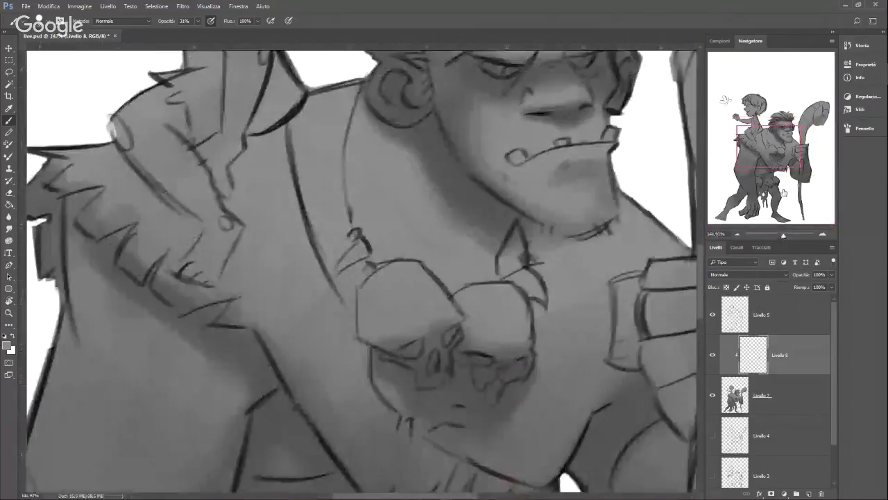
left_click_drag(770, 146, 779, 127)
left_click(349, 301, "alt")
mouse_move(342, 286)
left_mouse_down()
mouse_move(337, 263)
mouse_move(334, 284)
left_mouse_up()
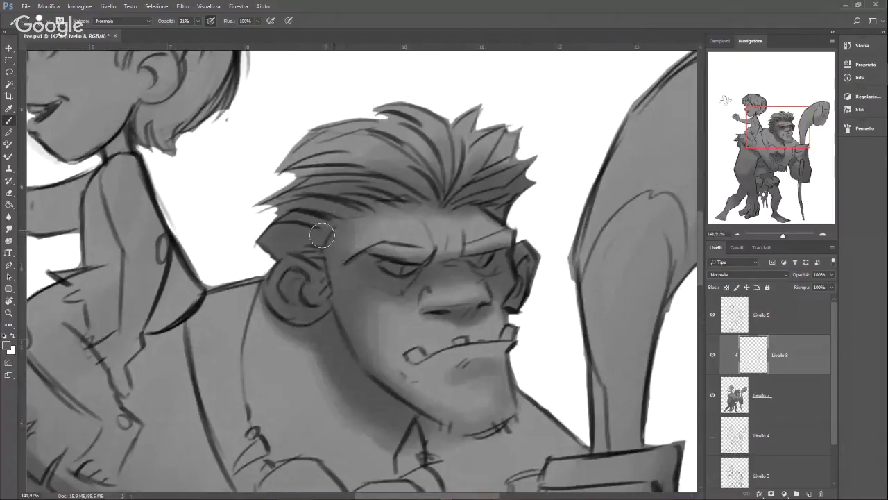
left_click_drag(363, 211, 355, 231)
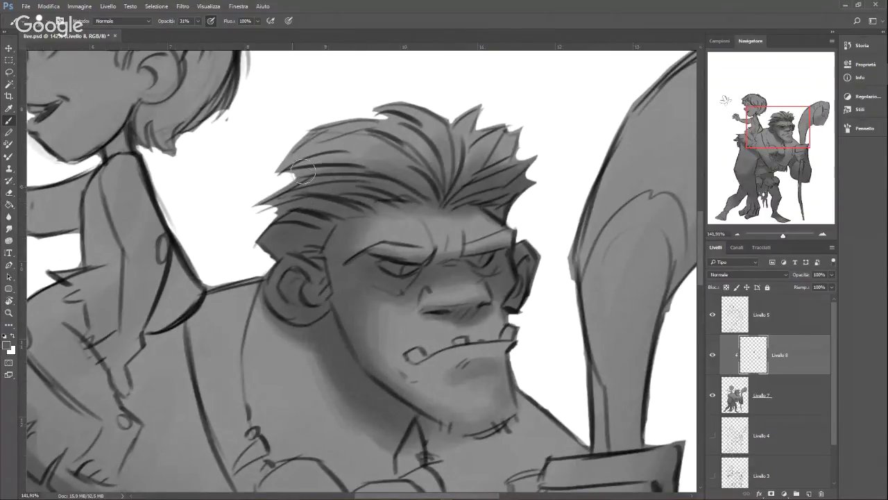
left_click_drag(304, 173, 357, 197)
left_click_drag(336, 161, 428, 197)
left_click_drag(393, 165, 436, 203)
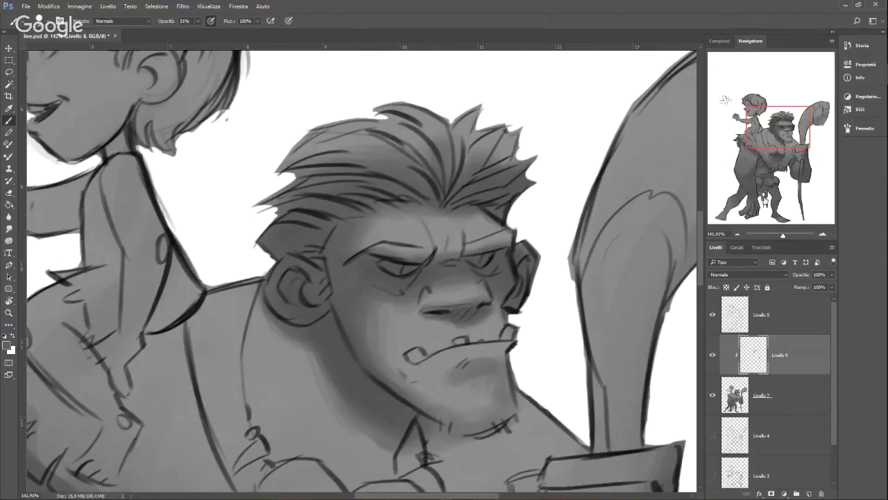
Step: Darken the boy's hair with grey strokes from the back of the head to the fringe, and shade along his cheek and jaw
left_click_drag(783, 147, 768, 109)
right_click(219, 226)
mouse_move(217, 224)
left_mouse_down()
mouse_move(189, 239)
mouse_move(247, 201)
mouse_move(251, 173)
mouse_move(274, 178)
mouse_move(254, 212)
mouse_move(305, 198)
mouse_move(343, 132)
mouse_move(328, 135)
mouse_move(320, 119)
mouse_move(324, 183)
mouse_move(336, 140)
mouse_move(290, 196)
mouse_move(280, 175)
mouse_move(314, 137)
mouse_move(313, 186)
mouse_move(288, 186)
mouse_move(259, 159)
mouse_move(263, 150)
mouse_move(262, 178)
mouse_move(277, 149)
mouse_move(228, 197)
mouse_move(238, 150)
mouse_move(223, 229)
mouse_move(243, 212)
left_mouse_up()
scroll(700, 229, "up", 2)
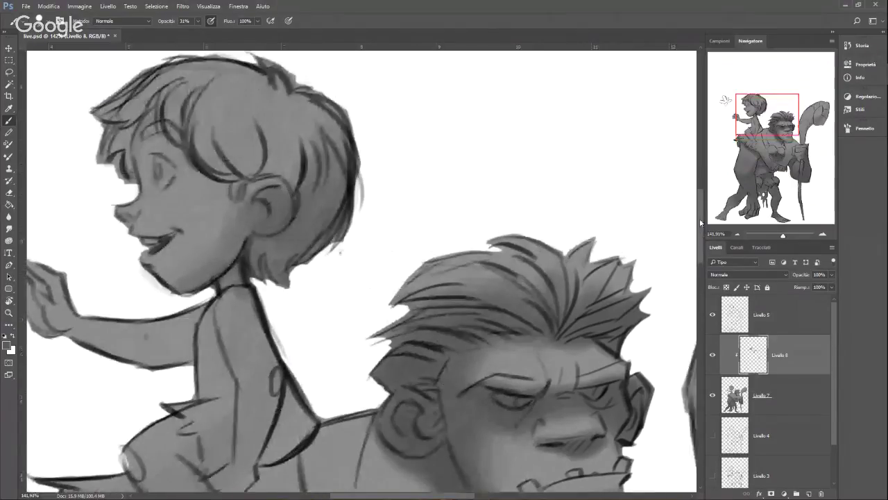
left_click_drag(309, 191, 334, 213)
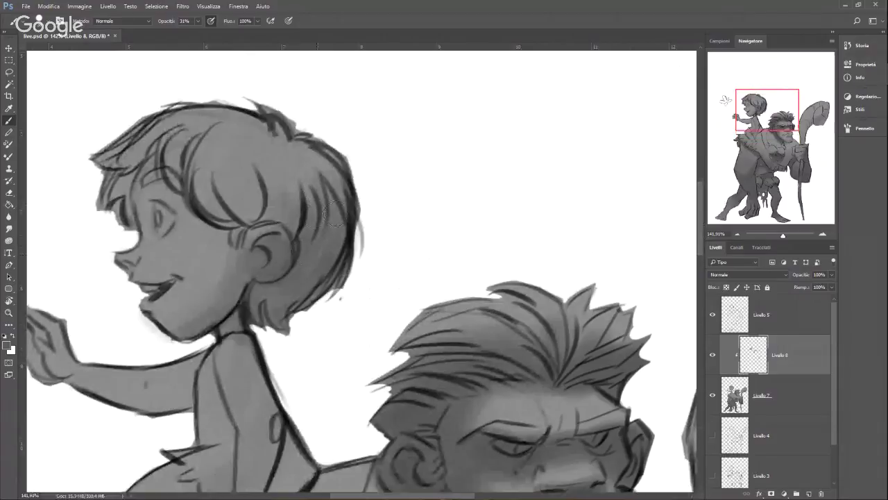
left_click_drag(332, 176, 354, 221)
mouse_move(308, 237)
left_mouse_down()
mouse_move(295, 199)
mouse_move(273, 220)
left_mouse_up()
mouse_move(266, 167)
left_mouse_down()
mouse_move(258, 222)
mouse_move(250, 173)
mouse_move(235, 197)
mouse_move(208, 155)
mouse_move(225, 205)
mouse_move(225, 139)
mouse_move(217, 192)
mouse_move(200, 177)
mouse_move(155, 191)
mouse_move(166, 197)
mouse_move(166, 227)
mouse_move(165, 173)
mouse_move(130, 168)
mouse_move(129, 150)
mouse_move(129, 195)
mouse_move(188, 146)
mouse_move(152, 165)
mouse_move(165, 225)
mouse_move(182, 184)
mouse_move(168, 224)
left_mouse_up()
mouse_move(210, 196)
left_mouse_down()
mouse_move(244, 202)
mouse_move(204, 207)
mouse_move(253, 233)
mouse_move(269, 220)
mouse_move(258, 237)
mouse_move(241, 218)
mouse_move(260, 188)
mouse_move(263, 272)
mouse_move(304, 180)
mouse_move(316, 247)
left_mouse_up()
mouse_move(238, 232)
left_mouse_down()
mouse_move(235, 254)
mouse_move(227, 244)
mouse_move(217, 305)
mouse_move(183, 338)
left_mouse_up()
Step: Reduce the brush size and shade the tip of the boy's nose
right_click(162, 268)
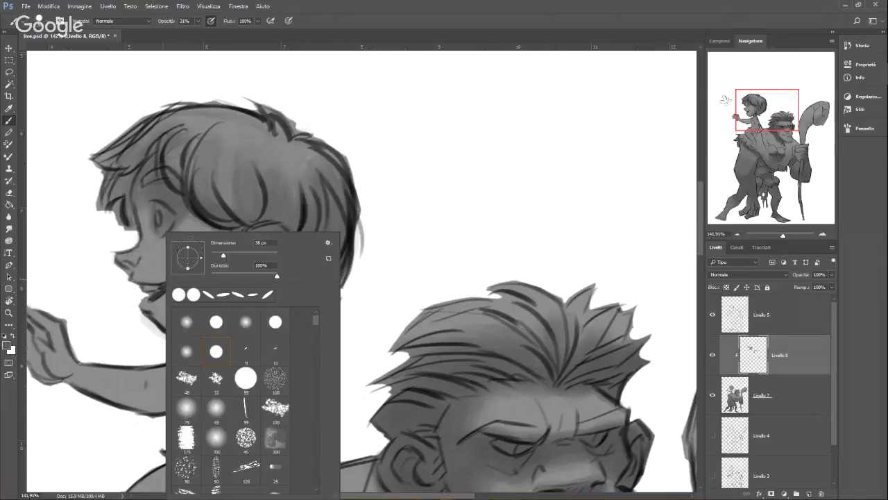
left_click(124, 266)
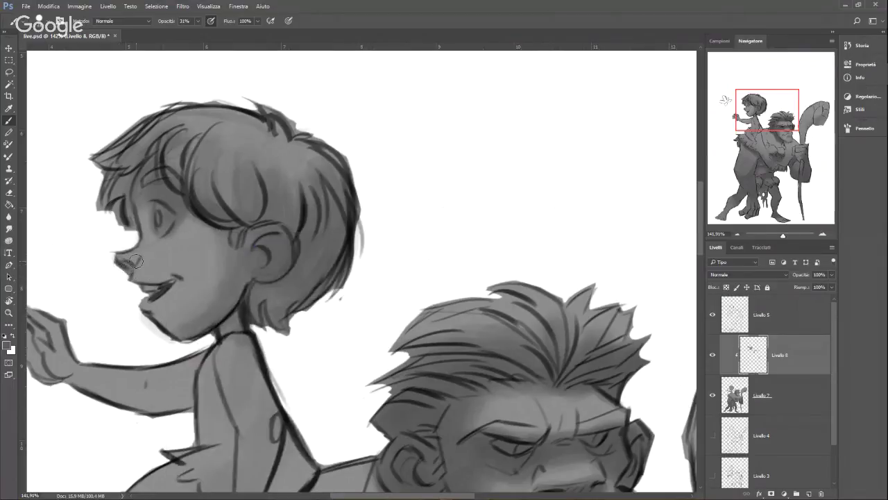
left_click_drag(726, 99, 751, 125)
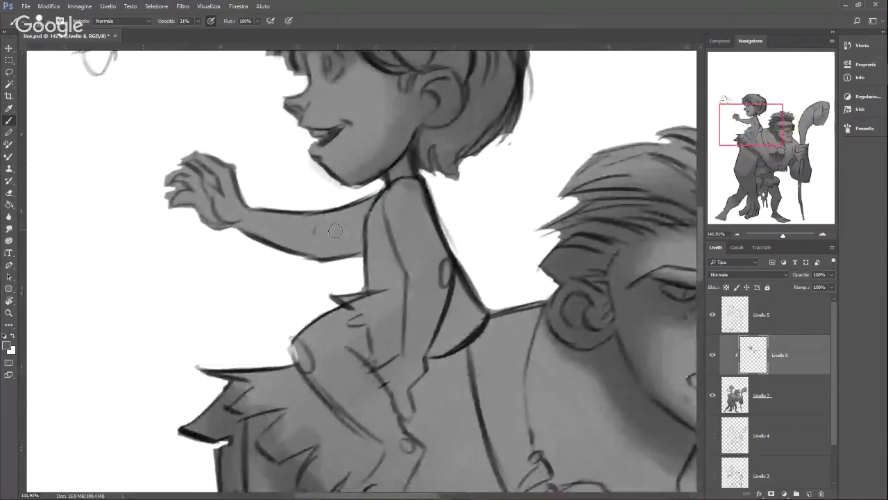
Step: Adjust the brush size and shade the child's outstretched arm, body and thigh on the clipped layer Livello 8
right_click(349, 226)
left_click(349, 227)
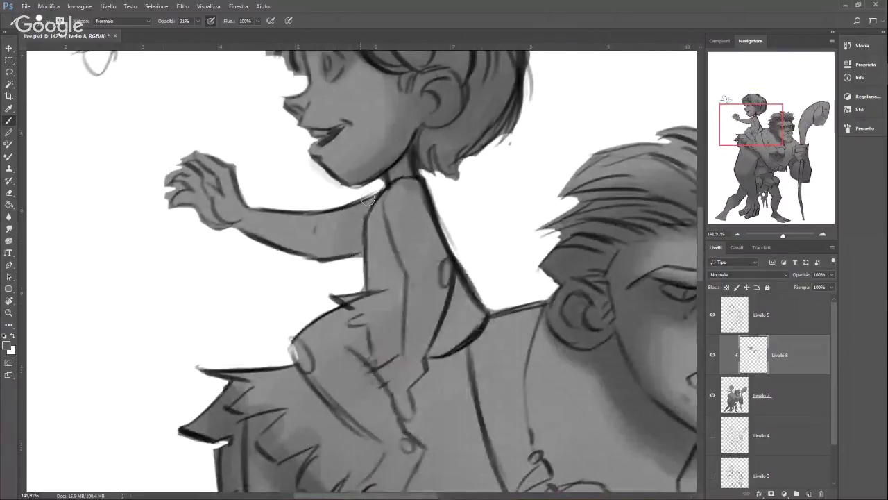
left_click_drag(305, 246, 281, 230)
right_click(372, 236)
left_click_drag(418, 254, 427, 254)
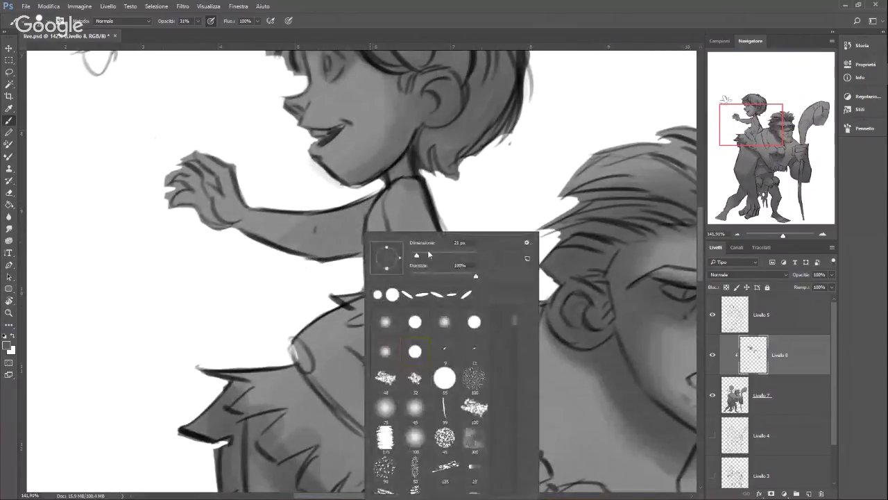
mouse_move(313, 236)
left_mouse_down()
mouse_move(342, 220)
mouse_move(345, 233)
mouse_move(352, 209)
mouse_move(347, 247)
mouse_move(329, 222)
mouse_move(291, 231)
mouse_move(405, 203)
mouse_move(423, 208)
mouse_move(389, 193)
mouse_move(433, 242)
mouse_move(404, 194)
mouse_move(446, 275)
mouse_move(441, 249)
mouse_move(447, 332)
mouse_move(479, 292)
mouse_move(450, 345)
mouse_move(476, 280)
mouse_move(434, 354)
mouse_move(441, 299)
mouse_move(383, 338)
mouse_move(376, 356)
mouse_move(397, 311)
mouse_move(379, 340)
mouse_move(404, 338)
left_mouse_up()
Step: Enlarge the brush and shade the child's supporting arm, its hand and the area where the child rests on the giant's shoulder
left_click_drag(769, 145, 787, 158)
right_click(421, 219)
left_click(421, 258)
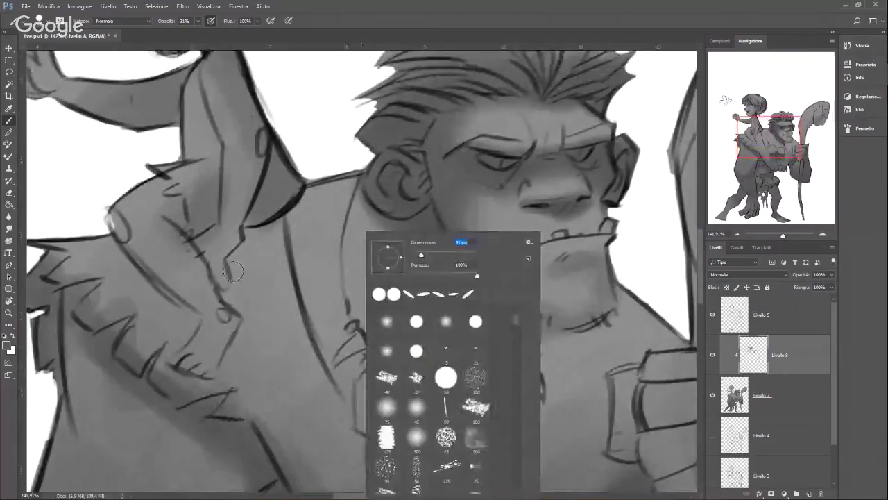
mouse_move(234, 265)
left_mouse_down()
mouse_move(299, 210)
mouse_move(289, 210)
mouse_move(327, 178)
mouse_move(244, 242)
mouse_move(221, 292)
mouse_move(246, 240)
mouse_move(262, 229)
mouse_move(240, 256)
mouse_move(336, 177)
mouse_move(250, 252)
mouse_move(221, 258)
mouse_move(217, 278)
mouse_move(250, 229)
left_mouse_up()
left_click_drag(265, 163, 253, 171)
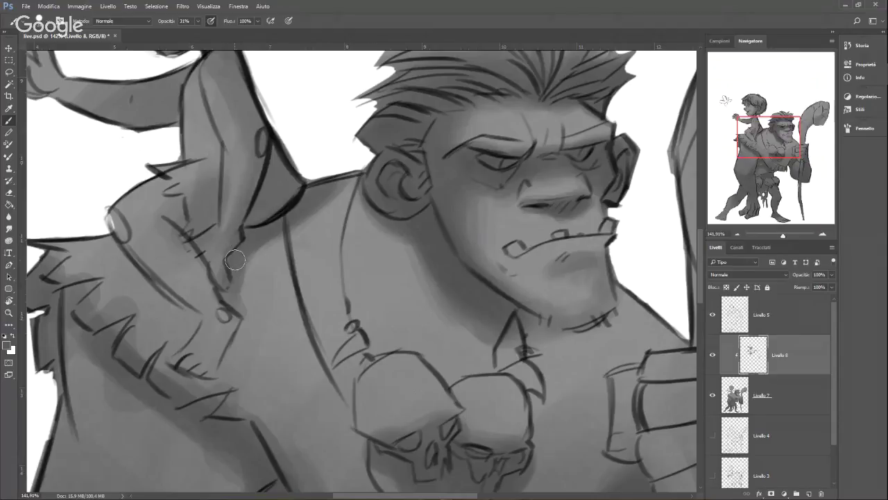
mouse_move(234, 305)
left_mouse_down()
mouse_move(239, 340)
mouse_move(234, 351)
mouse_move(236, 331)
mouse_move(222, 374)
left_mouse_up()
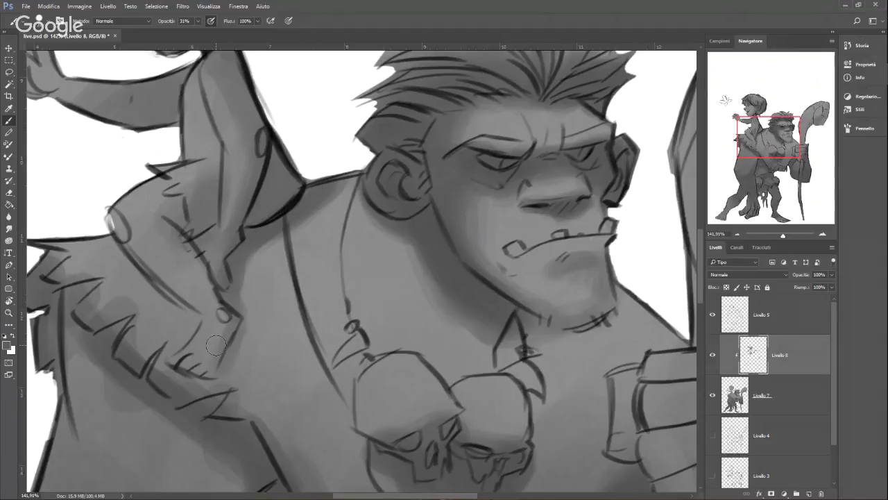
Step: Enlarge the brush and shade the curved upper part of the giant's club
left_click_drag(781, 238, 777, 237)
mouse_move(466, 208)
left_mouse_down()
mouse_move(448, 179)
mouse_move(415, 204)
left_mouse_up()
right_click(541, 207)
left_click_drag(557, 232, 567, 232)
mouse_move(489, 226)
left_mouse_down()
mouse_move(490, 201)
mouse_move(546, 209)
mouse_move(569, 188)
mouse_move(536, 204)
mouse_move(517, 198)
mouse_move(557, 182)
mouse_move(487, 226)
mouse_move(492, 213)
mouse_move(469, 286)
mouse_move(481, 201)
mouse_move(501, 181)
mouse_move(482, 195)
mouse_move(515, 153)
mouse_move(523, 177)
mouse_move(542, 170)
mouse_move(570, 182)
left_mouse_up()
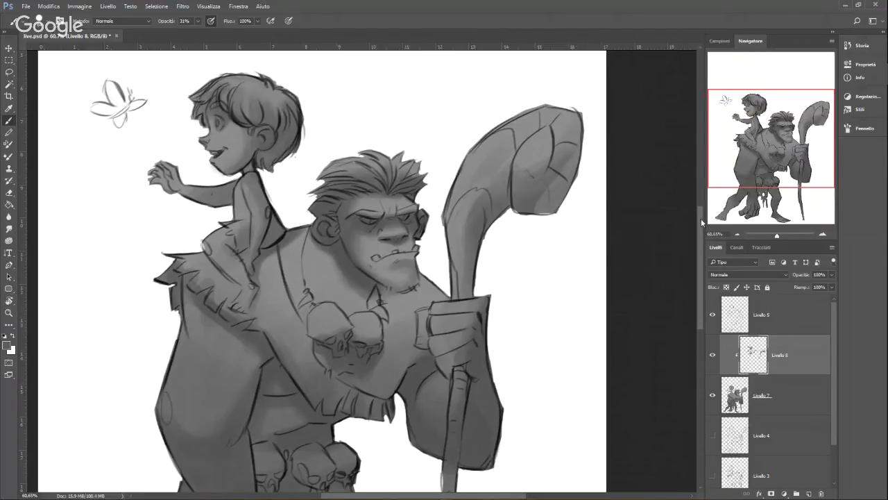
Step: Merge the clipped shading layer Livello 8 with the figure layer Livello 7
mouse_move(556, 323)
left_mouse_down()
mouse_move(547, 268)
mouse_move(585, 205)
left_mouse_up()
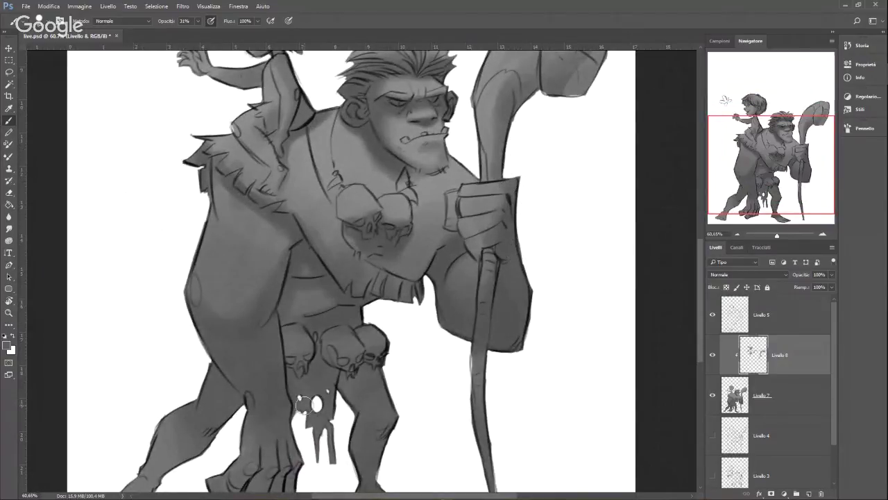
left_click(772, 394, "ctrl")
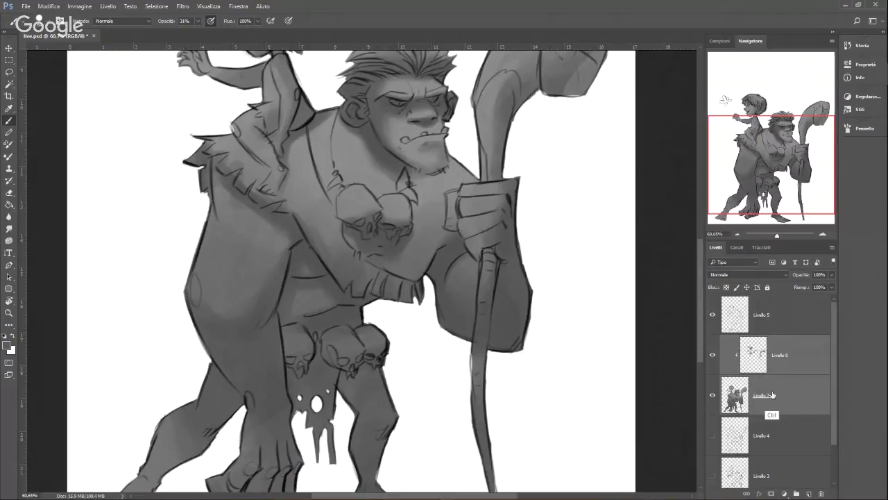
key("ctrl+e")
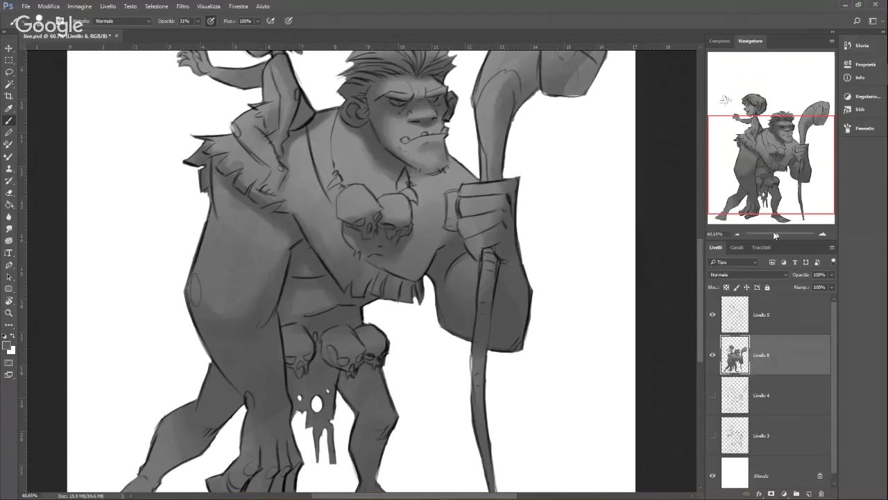
Step: Enlarge the brush and lighten the giant's large hanging arm with a sampled grey, undoing the last three changes
left_click_drag(783, 202, 777, 216)
key("alt")
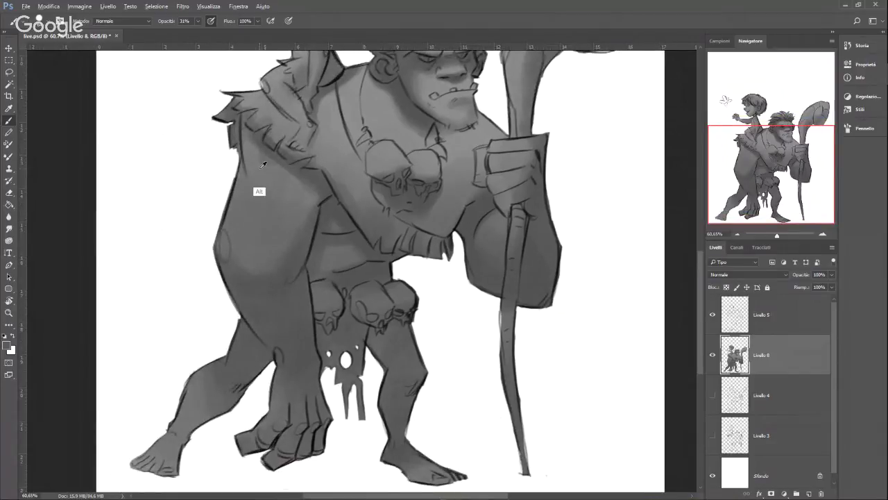
right_click(294, 202)
left_click_drag(355, 212, 368, 212)
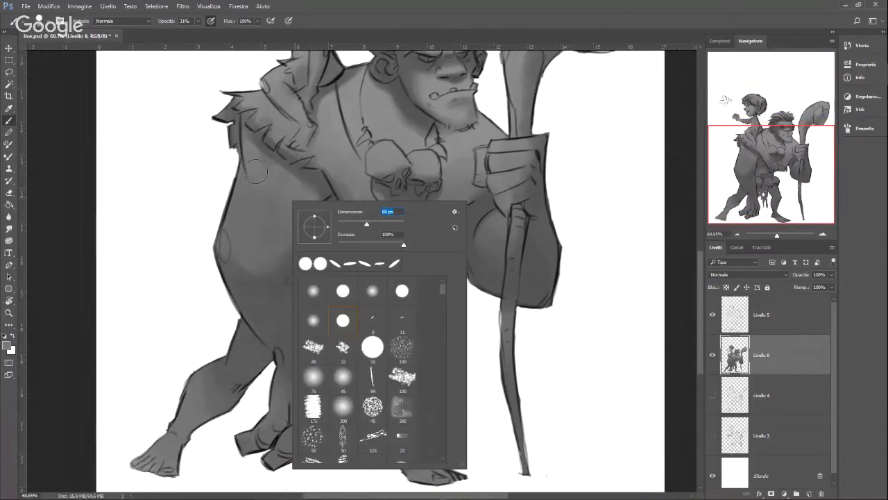
left_click(254, 170)
mouse_move(254, 190)
left_mouse_down()
mouse_move(250, 234)
mouse_move(276, 176)
mouse_move(247, 241)
mouse_move(239, 209)
mouse_move(253, 277)
mouse_move(239, 253)
left_mouse_up()
key("ctrl+alt+z")
key("ctrl+alt+z")
key("ctrl+alt+z")
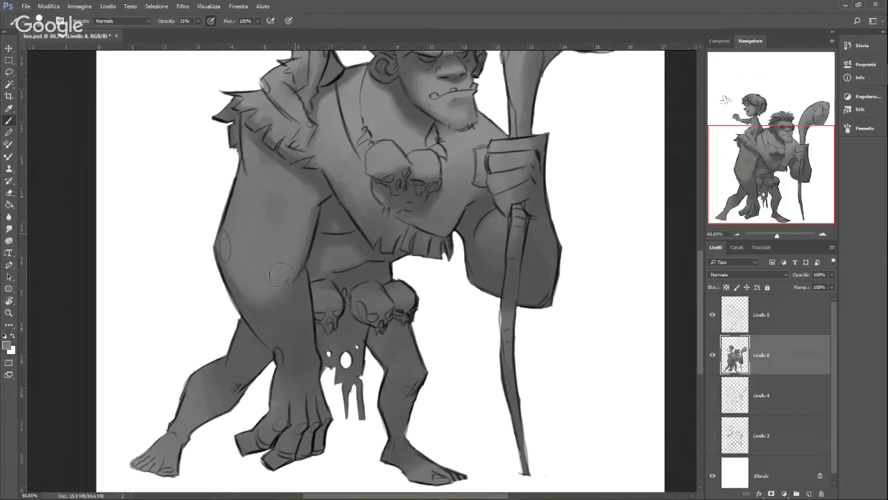
Step: Reduce the brush size and continue the soft shading on the giant's hanging arm and torso
right_click(347, 202)
left_click(305, 211)
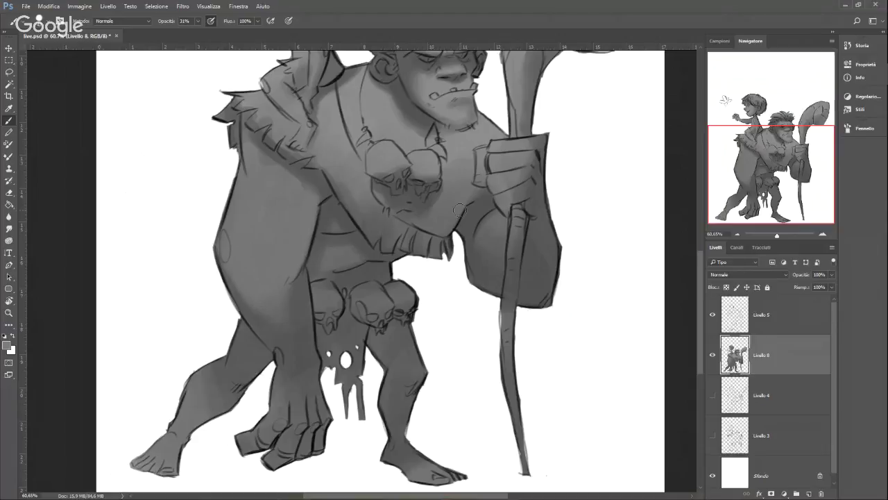
mouse_move(771, 163)
left_mouse_down()
mouse_move(778, 152)
mouse_move(782, 161)
mouse_move(774, 152)
left_mouse_up()
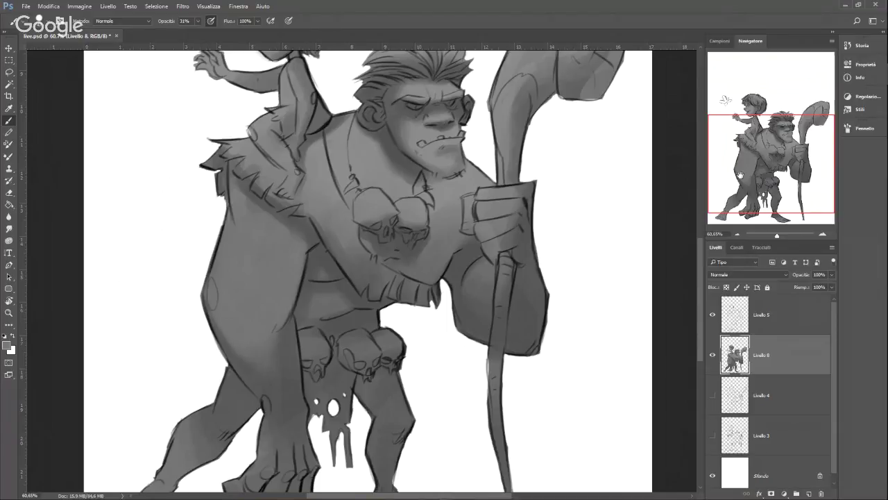
left_click_drag(741, 176, 762, 202)
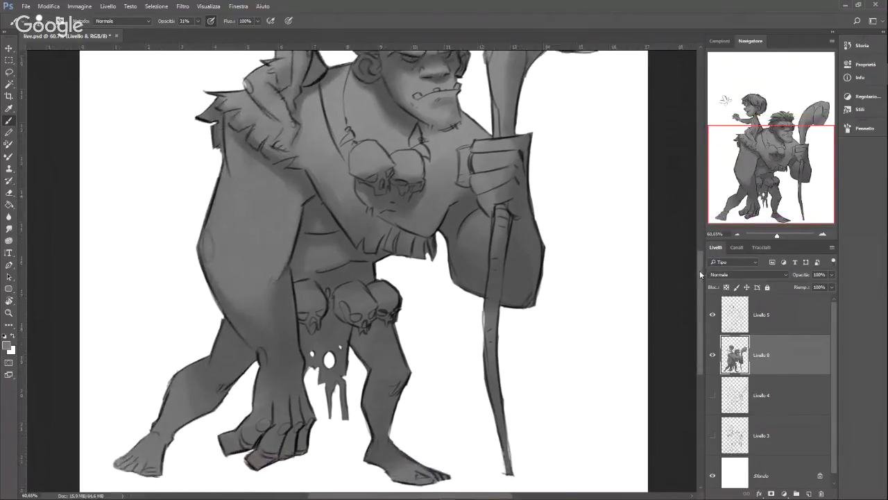
left_click_drag(699, 270, 701, 279)
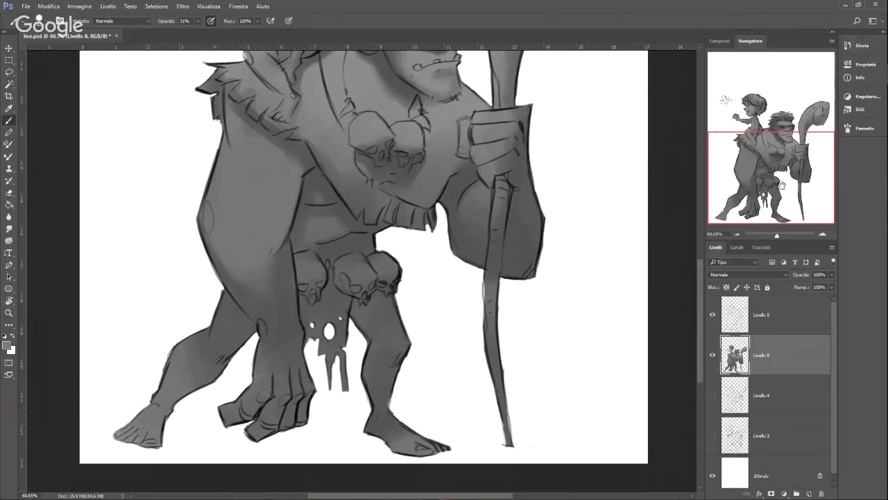
left_click_drag(782, 185, 791, 157)
Step: Set the foreground colour to dark grey #4a4a4a
right_click(369, 161)
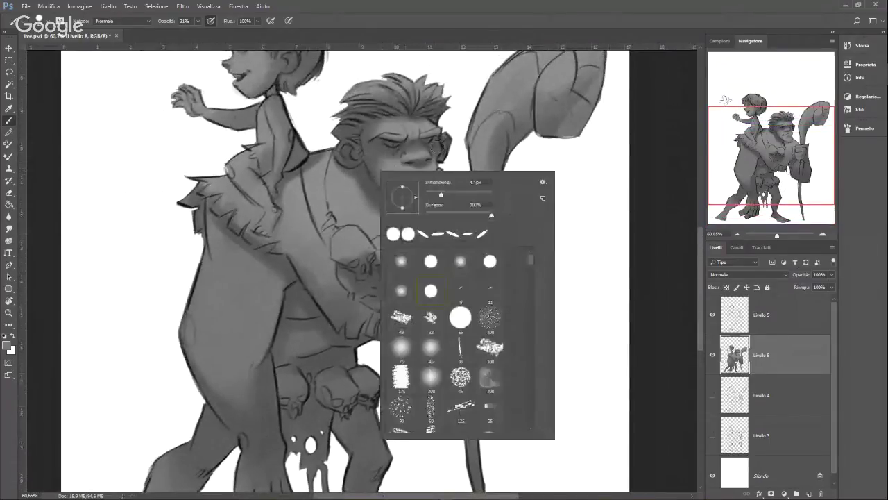
left_click(8, 346)
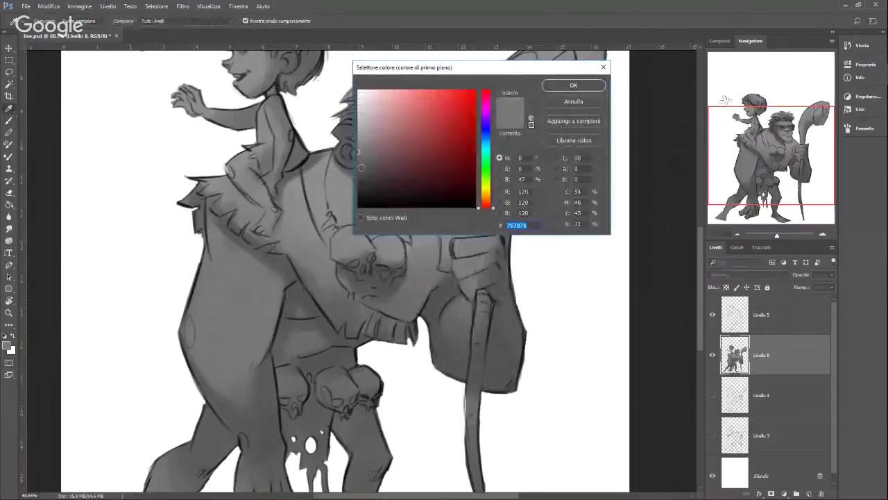
left_click(349, 173)
left_click(563, 86)
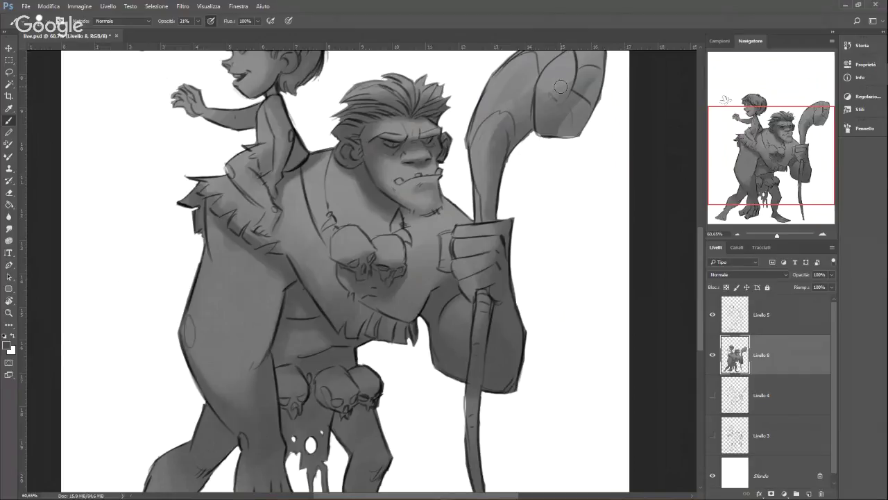
Step: Reduce the brush to 25 px and darken the area around the giant's eyes
left_click(782, 237)
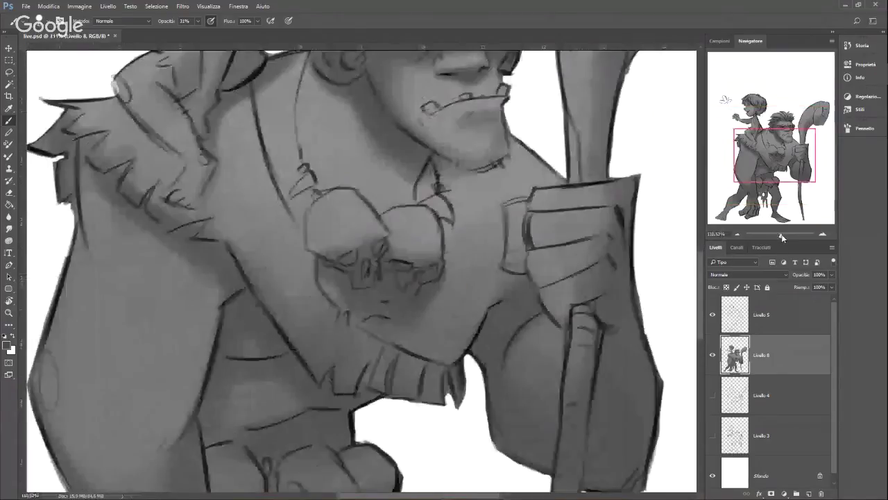
left_click_drag(775, 154, 783, 138)
right_click(435, 215)
left_click(439, 217)
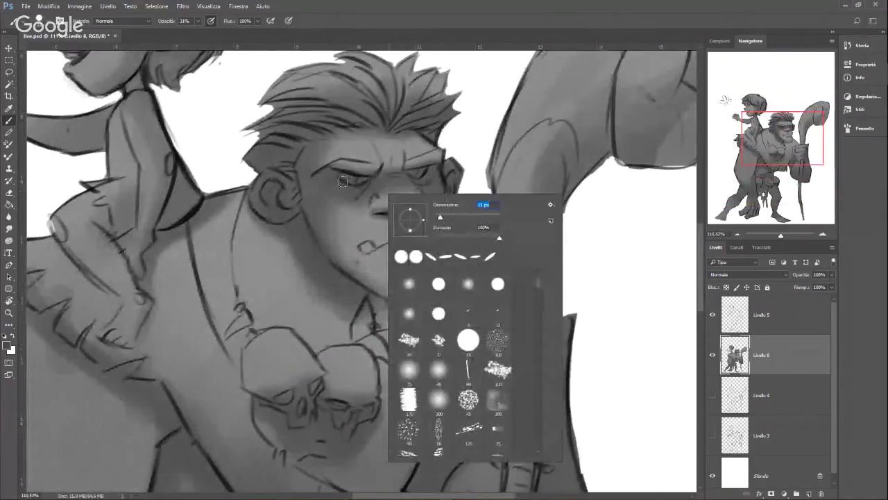
left_click(398, 75)
mouse_move(342, 184)
left_mouse_down()
mouse_move(316, 175)
mouse_move(367, 181)
mouse_move(336, 180)
left_mouse_up()
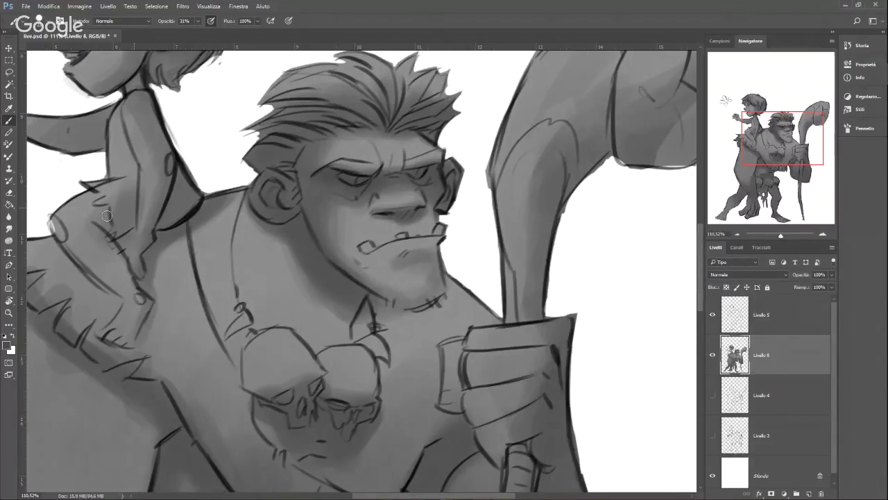
Step: Set the foreground colour to a grey darker than #4a4a4a
left_click(7, 345)
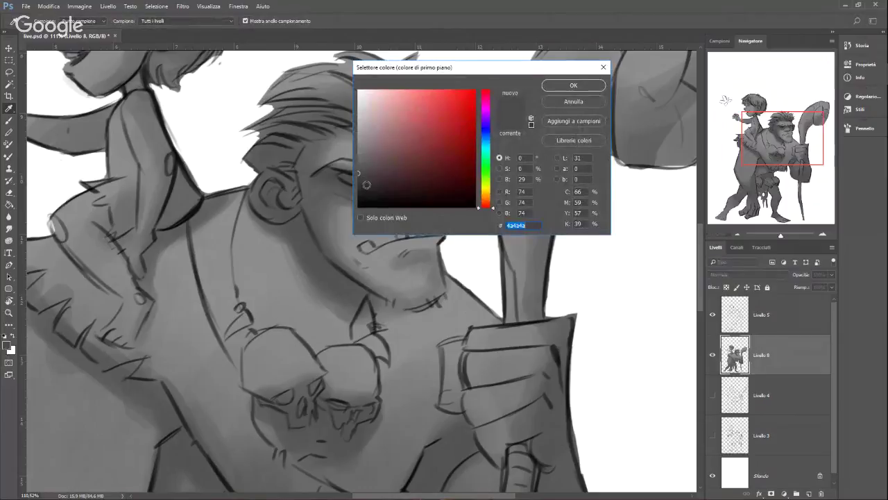
key("Return")
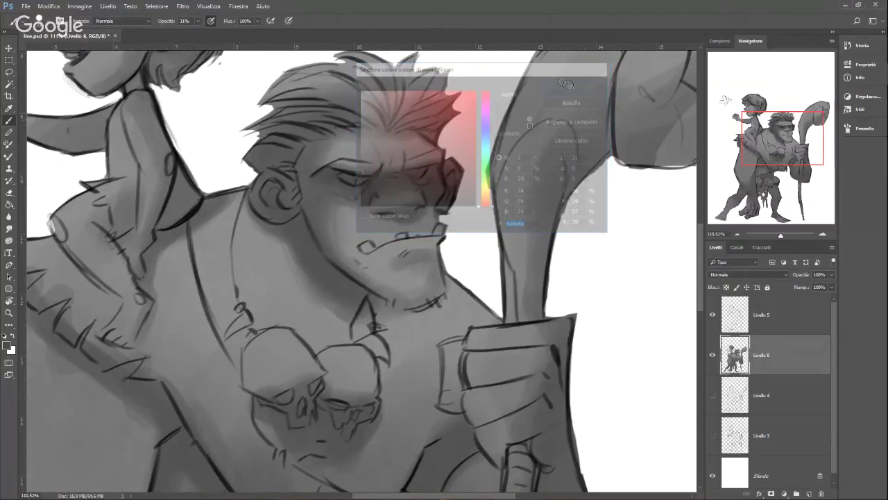
left_click(6, 348)
left_click_drag(364, 180, 353, 183)
left_click(573, 86)
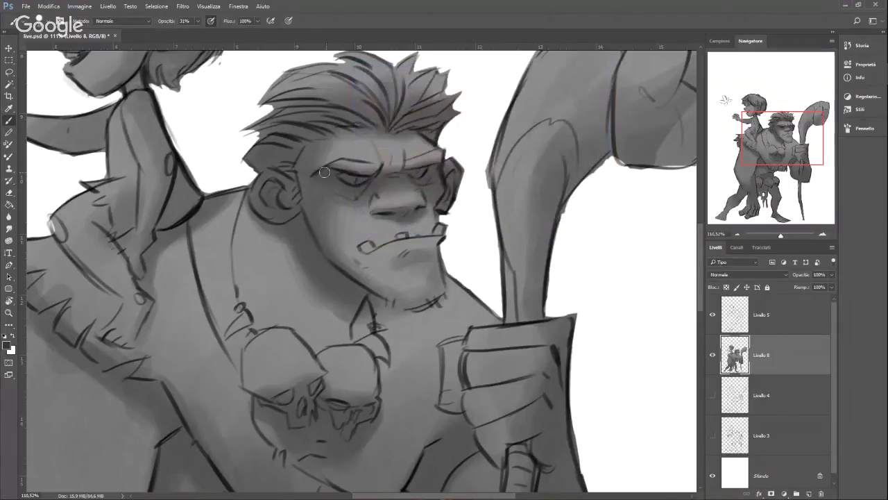
Step: Deepen the shadows in the giant's eye sockets beneath the brows with the darker grey
left_click_drag(381, 175, 371, 184)
mouse_move(789, 158)
left_mouse_down()
mouse_move(793, 143)
mouse_move(781, 167)
left_mouse_up()
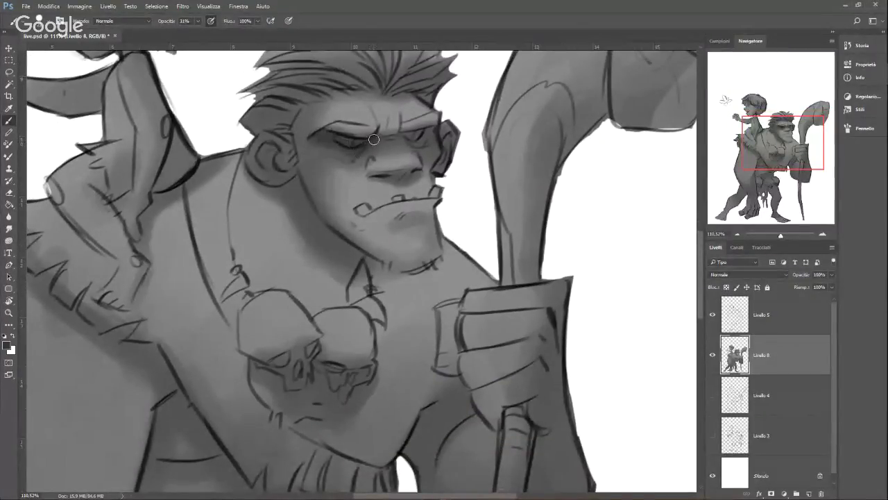
left_click_drag(321, 144, 339, 149)
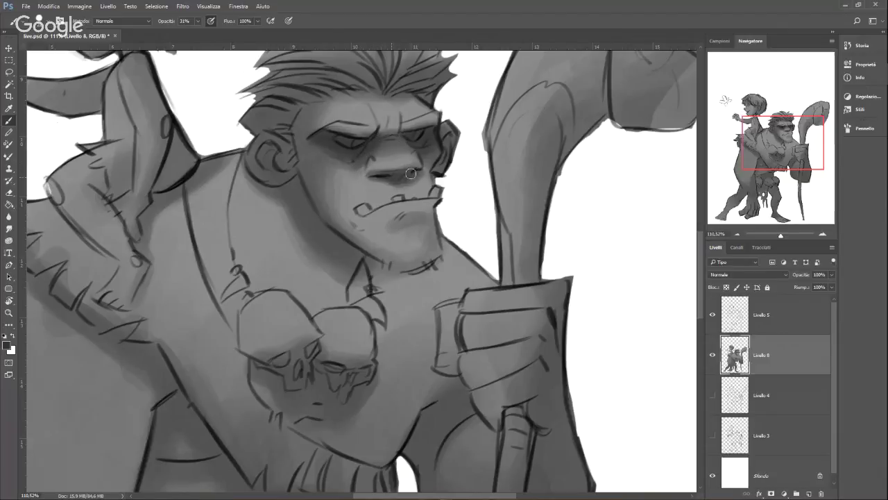
Step: Darken the shadows under the giant's nose and below the lower lip
mouse_move(373, 179)
left_mouse_down()
mouse_move(400, 178)
mouse_move(390, 188)
mouse_move(380, 182)
mouse_move(406, 179)
left_mouse_up()
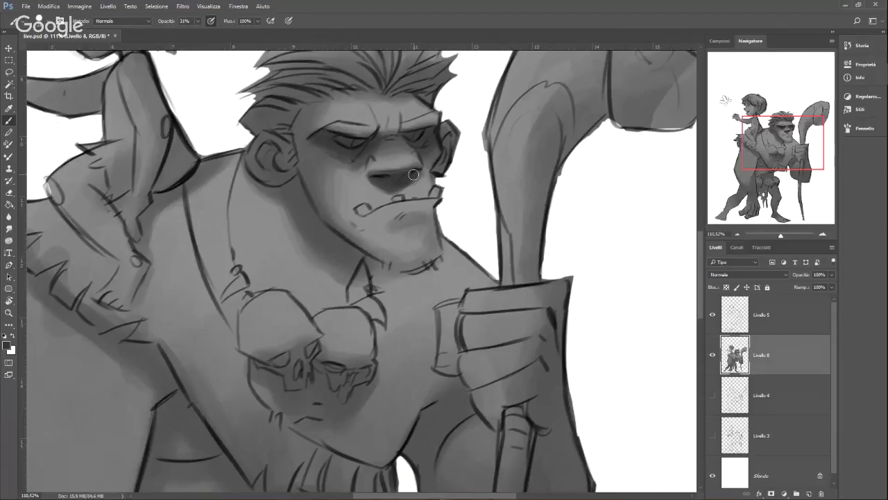
mouse_move(413, 174)
left_mouse_down()
mouse_move(400, 180)
mouse_move(408, 180)
left_mouse_up()
mouse_move(395, 221)
left_mouse_down()
mouse_move(419, 217)
mouse_move(400, 223)
mouse_move(424, 228)
left_mouse_up()
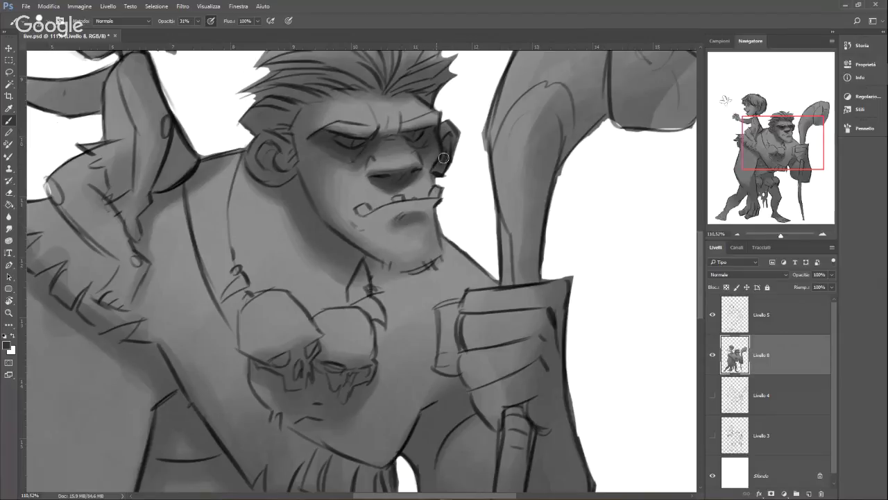
Step: Add dark shading to both of the giant's ears and the bridge of the nose
mouse_move(443, 158)
left_mouse_down()
mouse_move(440, 169)
mouse_move(438, 141)
left_mouse_up()
mouse_move(379, 133)
left_mouse_down()
mouse_move(418, 145)
mouse_move(421, 135)
mouse_move(432, 139)
mouse_move(377, 143)
mouse_move(393, 127)
mouse_move(394, 139)
mouse_move(400, 135)
left_mouse_up()
mouse_move(268, 152)
left_mouse_down()
mouse_move(269, 164)
mouse_move(287, 137)
left_mouse_up()
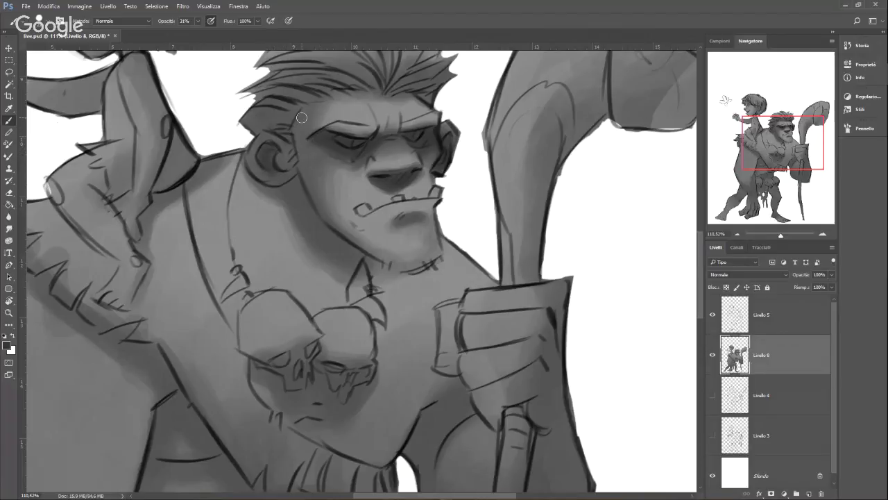
Step: Darken the giant's hair with strokes from the temple along the hairline and through the tufts
left_click_drag(768, 143, 771, 132)
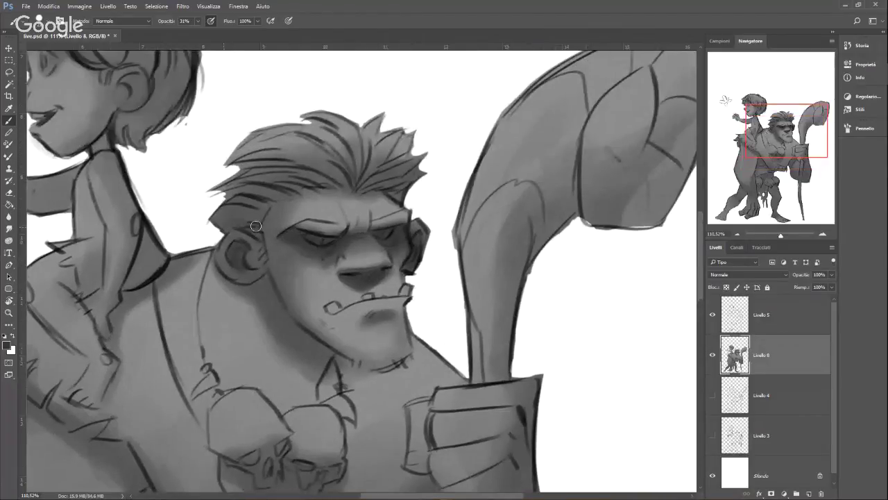
mouse_move(254, 225)
left_mouse_down()
mouse_move(236, 213)
mouse_move(263, 216)
mouse_move(229, 207)
mouse_move(247, 203)
mouse_move(232, 191)
mouse_move(280, 199)
mouse_move(250, 183)
mouse_move(321, 188)
left_mouse_up()
mouse_move(254, 171)
left_mouse_down()
mouse_move(322, 187)
mouse_move(248, 165)
mouse_move(276, 157)
mouse_move(351, 181)
mouse_move(324, 152)
mouse_move(343, 144)
mouse_move(350, 188)
mouse_move(355, 143)
mouse_move(357, 187)
mouse_move(399, 170)
mouse_move(405, 176)
mouse_move(392, 195)
left_mouse_up()
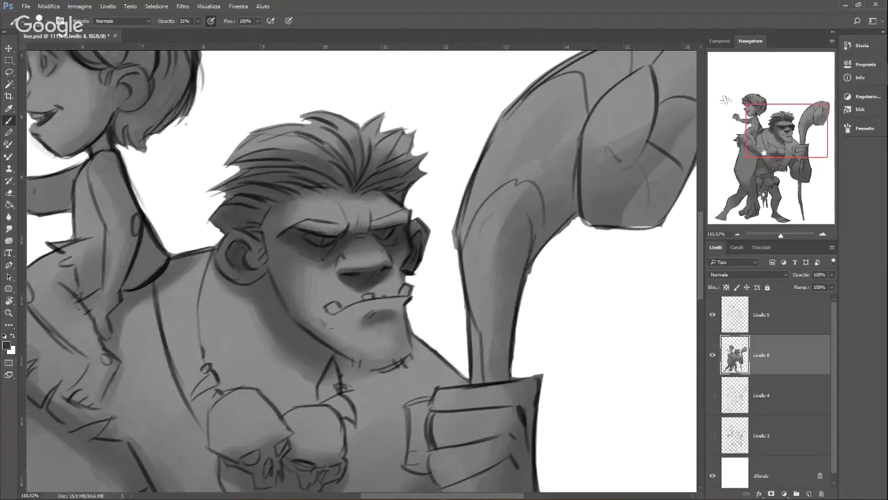
Step: Refine the dark shading around the giant's mouth and beneath the lower lip
left_click_drag(767, 151, 766, 161)
mouse_move(394, 240)
left_mouse_down()
mouse_move(425, 243)
mouse_move(412, 249)
left_mouse_up()
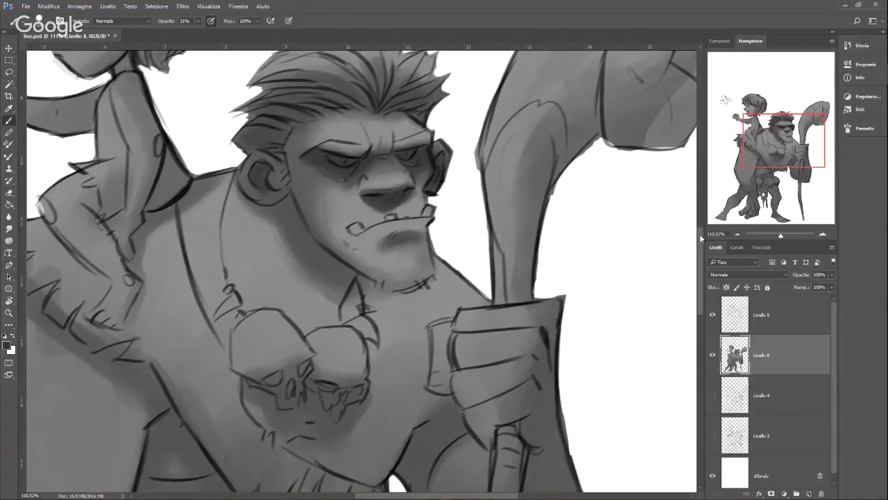
left_click_drag(699, 233, 702, 246)
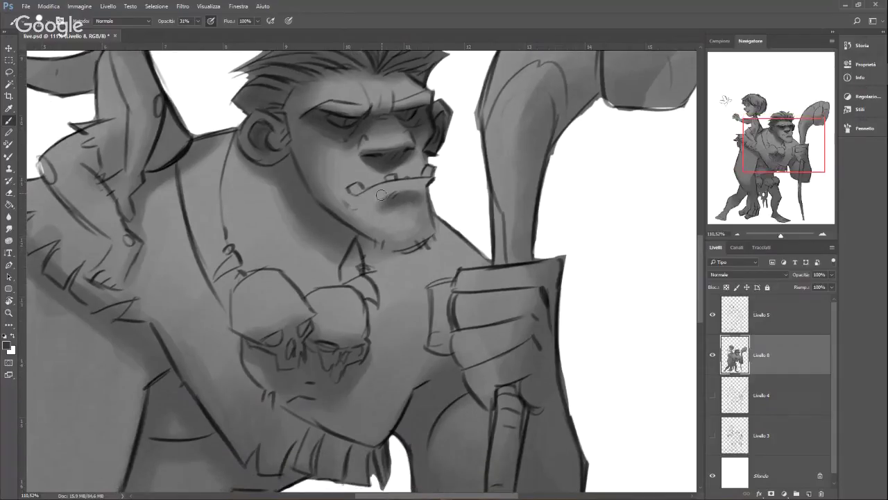
mouse_move(393, 198)
left_mouse_down()
mouse_move(374, 209)
mouse_move(423, 197)
left_mouse_up()
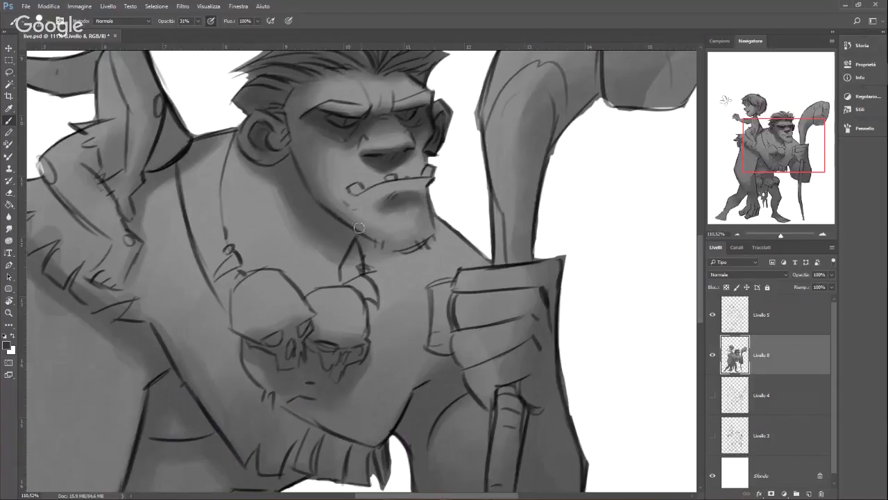
Step: Deepen the cast shadow on the giant's neck beneath the ear and along the jawline
right_click(332, 191)
mouse_move(301, 211)
left_mouse_down()
mouse_move(311, 214)
mouse_move(304, 201)
mouse_move(349, 236)
left_mouse_up()
left_click_drag(297, 194, 317, 222)
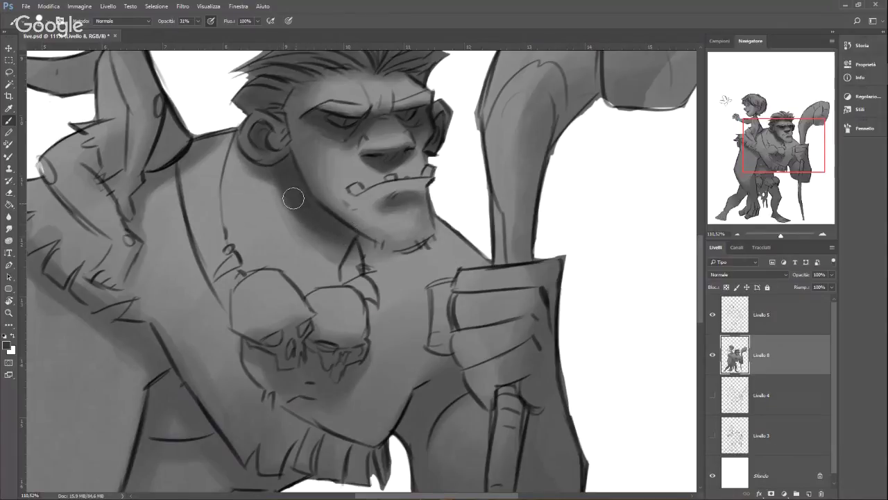
mouse_move(294, 198)
left_mouse_down()
mouse_move(339, 249)
mouse_move(317, 243)
mouse_move(283, 175)
mouse_move(340, 246)
mouse_move(334, 229)
mouse_move(352, 234)
mouse_move(337, 256)
mouse_move(326, 224)
mouse_move(338, 254)
mouse_move(367, 241)
mouse_move(333, 225)
mouse_move(319, 230)
mouse_move(335, 240)
mouse_move(294, 204)
mouse_move(333, 247)
mouse_move(282, 174)
mouse_move(261, 162)
mouse_move(271, 169)
mouse_move(288, 154)
mouse_move(304, 199)
mouse_move(291, 180)
mouse_move(338, 236)
mouse_move(308, 191)
left_mouse_up()
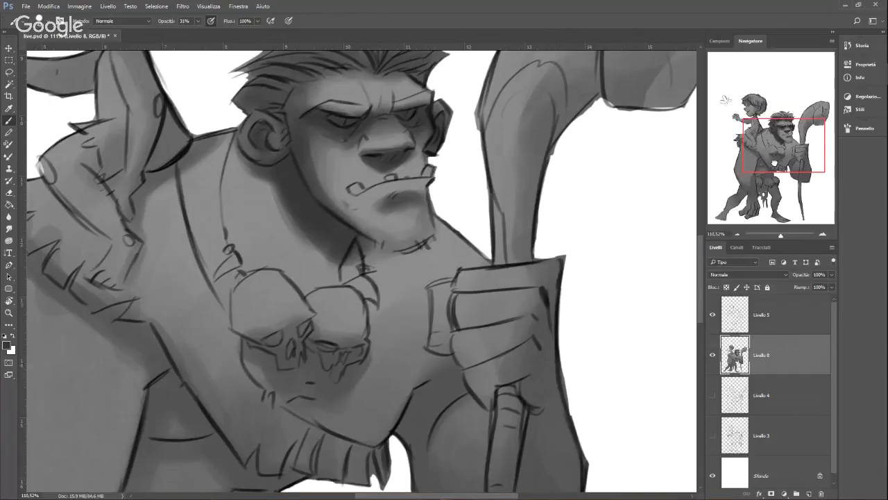
Step: Darken the giant's temple, eye sockets and the side of the nose, using a 22 px brush for the details
left_click_drag(773, 162, 773, 163)
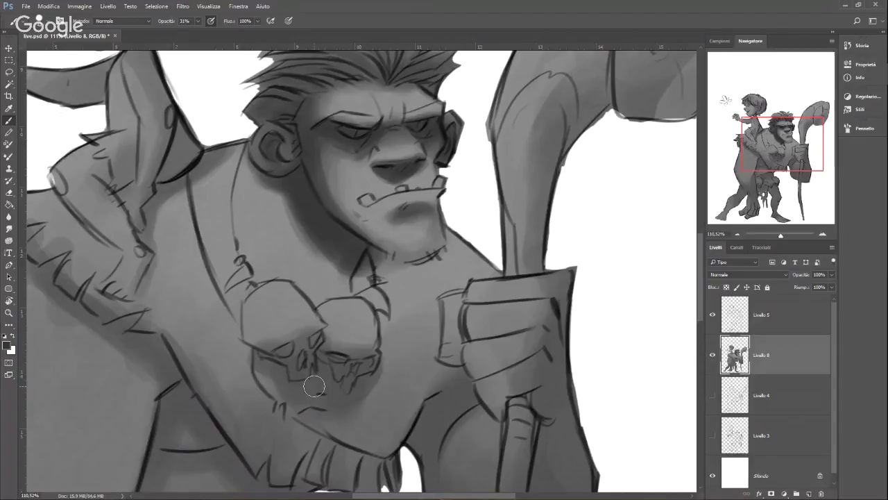
left_click_drag(771, 155, 773, 153)
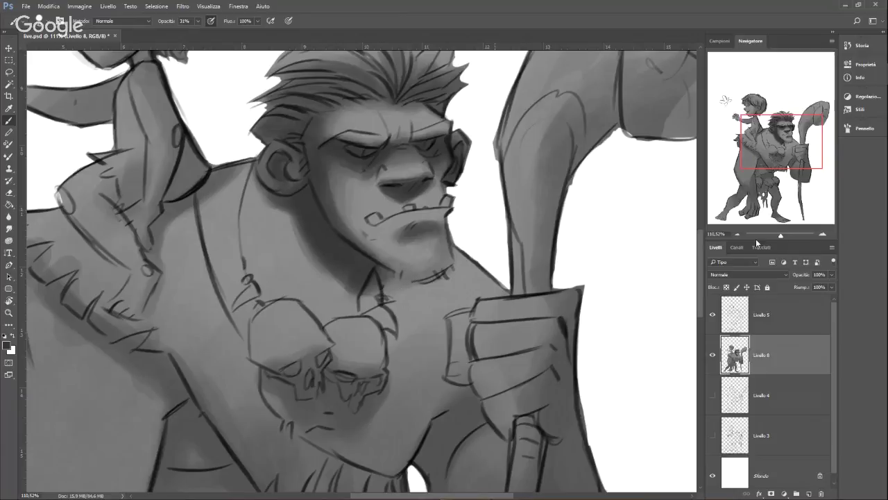
left_click_drag(781, 236, 779, 237)
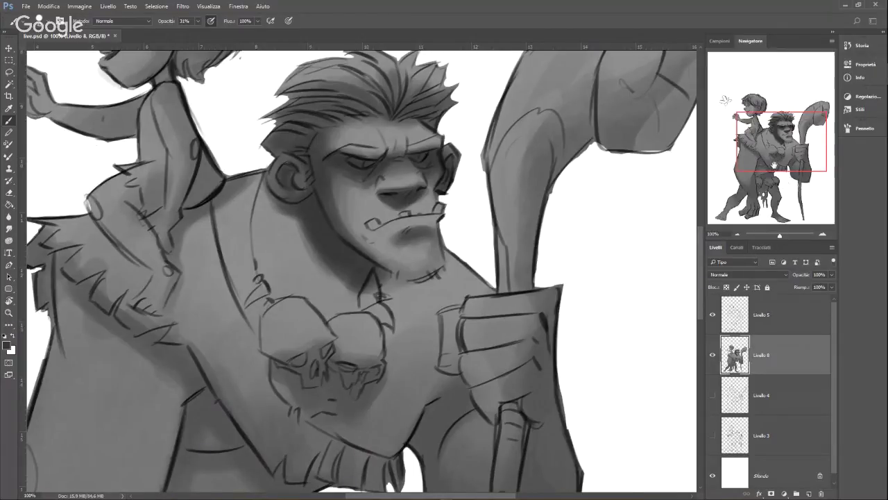
left_click_drag(775, 167, 773, 171)
left_click_drag(355, 132, 382, 112)
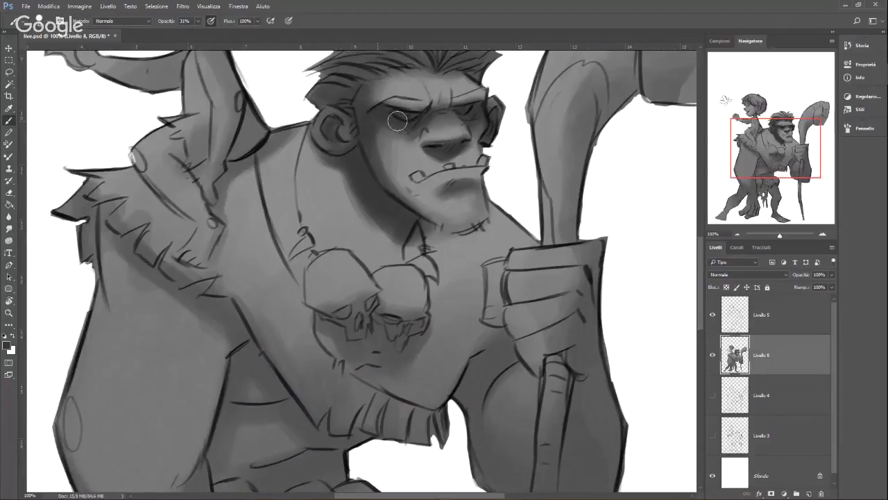
right_click(476, 125)
left_click_drag(538, 152, 532, 151)
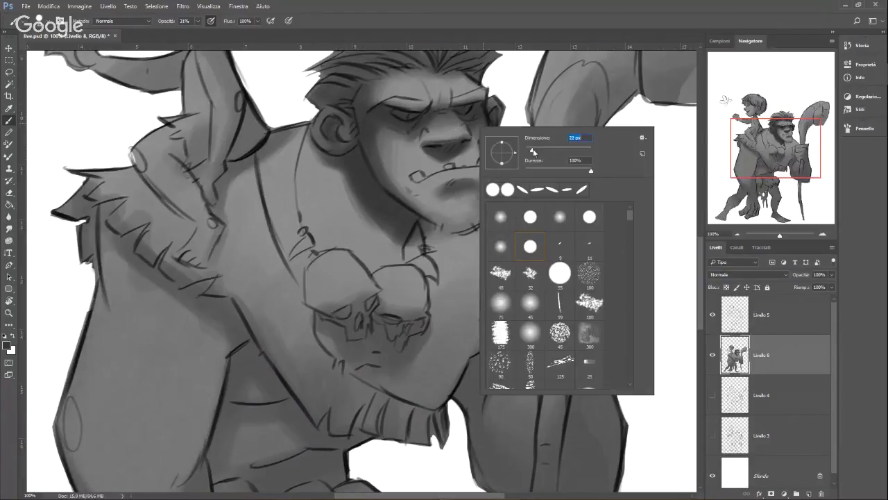
left_click(437, 113)
mouse_move(451, 108)
left_mouse_down()
mouse_move(472, 106)
mouse_move(493, 113)
left_mouse_up()
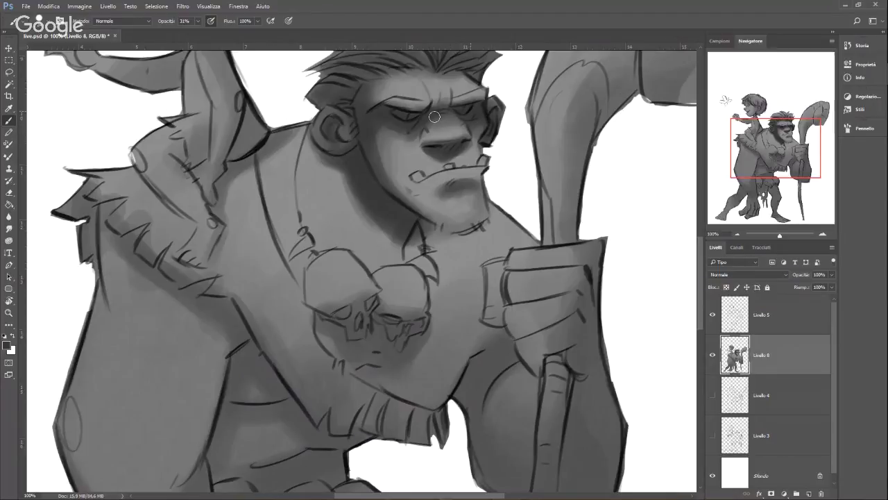
mouse_move(435, 152)
left_mouse_down()
mouse_move(459, 146)
mouse_move(443, 162)
left_mouse_up()
Step: Sample the lighter grey from the giant's nose and brighten the top plane of the nose with it
left_click_drag(784, 168, 785, 167)
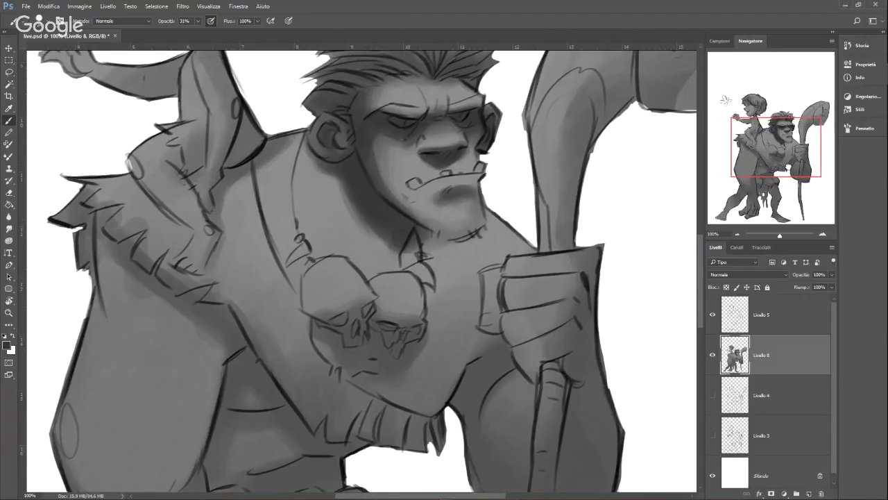
mouse_move(458, 107)
left_mouse_down()
mouse_move(368, 201)
mouse_move(396, 226)
mouse_move(393, 238)
mouse_move(397, 210)
left_mouse_up()
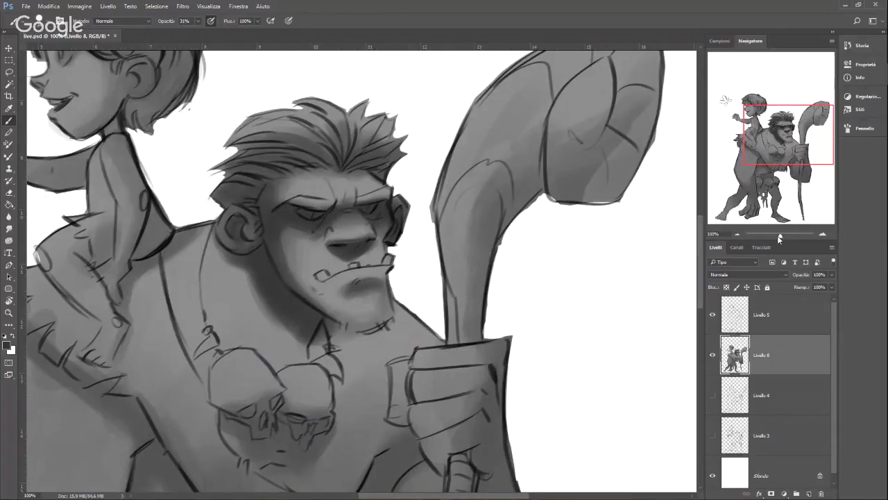
left_click_drag(782, 237, 777, 238)
scroll(346, 215, "up", 5, "alt")
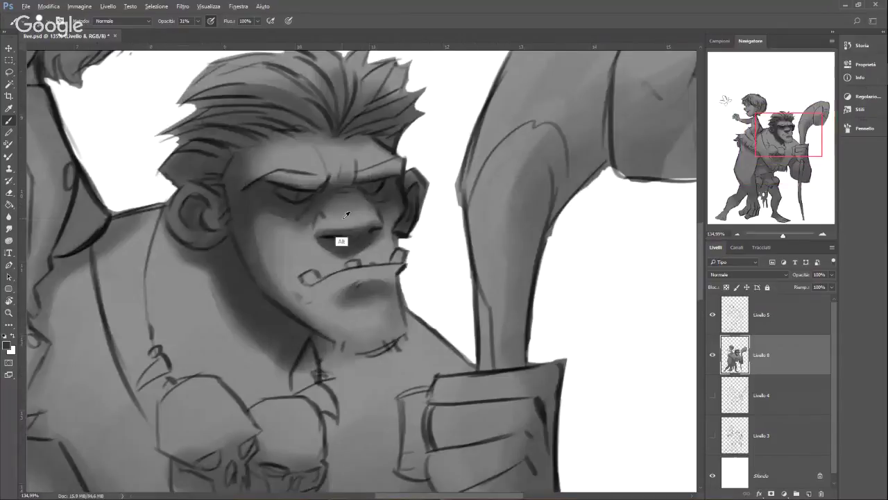
left_click(346, 215, "alt")
mouse_move(346, 216)
left_mouse_down()
mouse_move(363, 217)
mouse_move(331, 224)
mouse_move(360, 211)
mouse_move(340, 224)
left_mouse_up()
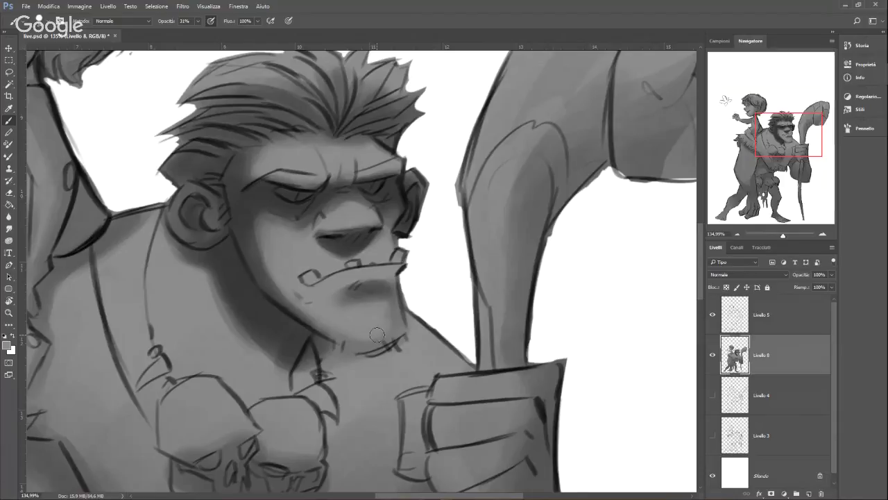
Step: Brighten the rims of the giant's ears with a smaller brush and the light grey
left_click_drag(789, 154, 779, 158)
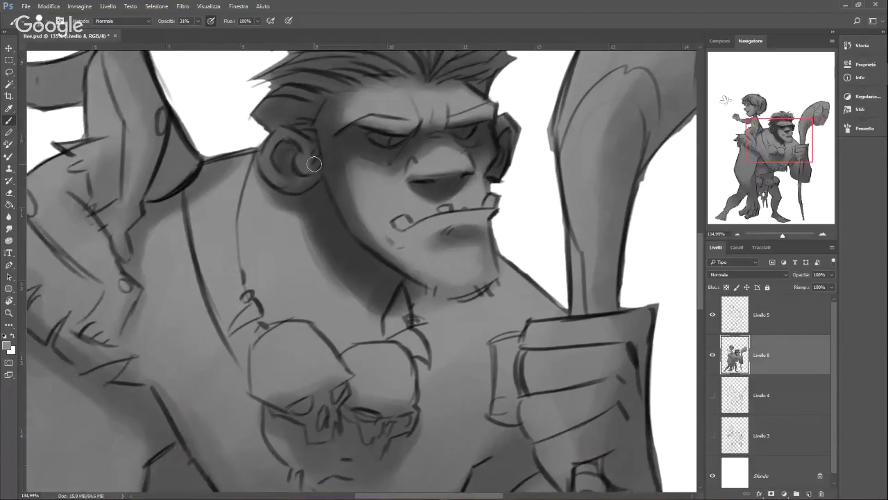
right_click(314, 160)
left_click(369, 187)
mouse_move(280, 134)
left_mouse_down()
mouse_move(306, 145)
mouse_move(280, 135)
mouse_move(269, 148)
mouse_move(282, 133)
mouse_move(264, 161)
mouse_move(281, 134)
mouse_move(264, 157)
mouse_move(302, 141)
mouse_move(303, 159)
mouse_move(299, 140)
mouse_move(281, 134)
mouse_move(267, 162)
left_mouse_up()
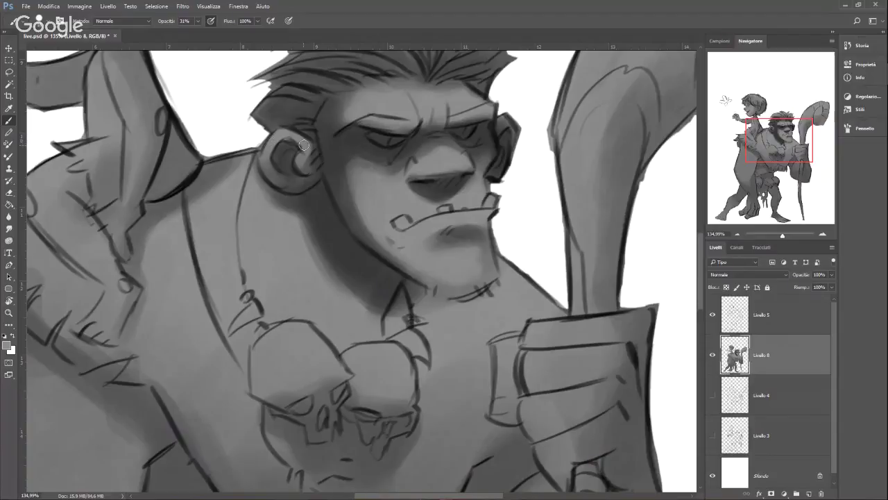
mouse_move(500, 122)
left_mouse_down()
mouse_move(516, 136)
mouse_move(486, 155)
mouse_move(483, 146)
left_mouse_up()
Step: Sample the dark shadow grey and deepen the shading along the giant's cheek and neck with a larger brush
left_click_drag(786, 235, 779, 240)
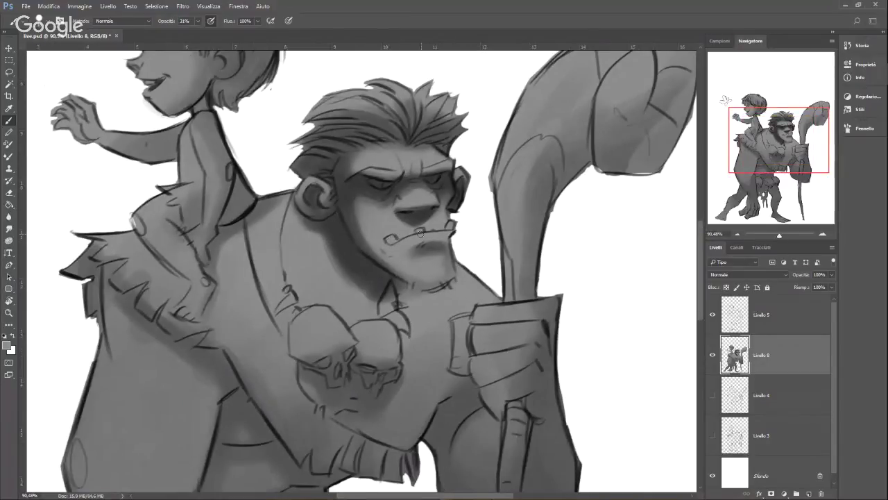
left_click(360, 228, "alt")
right_click(362, 227)
left_click(451, 251)
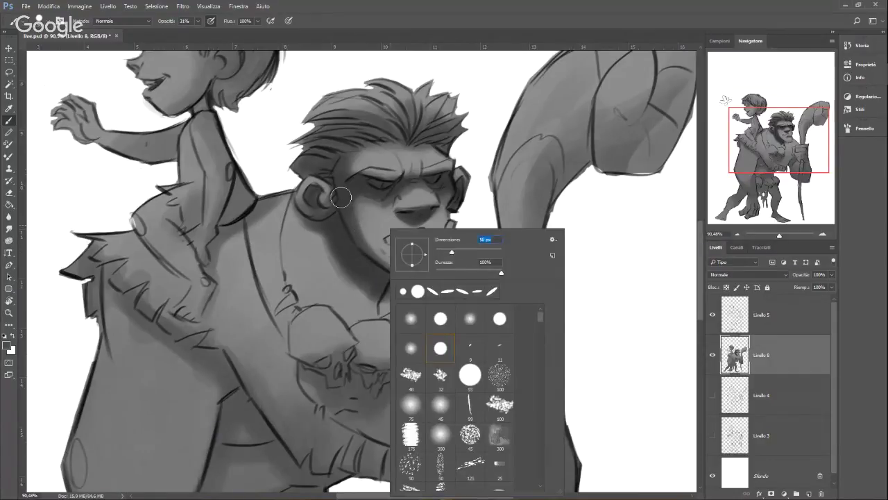
left_click(341, 199)
mouse_move(382, 269)
left_mouse_down()
mouse_move(343, 204)
mouse_move(411, 296)
mouse_move(371, 256)
mouse_move(437, 286)
mouse_move(527, 211)
left_mouse_up()
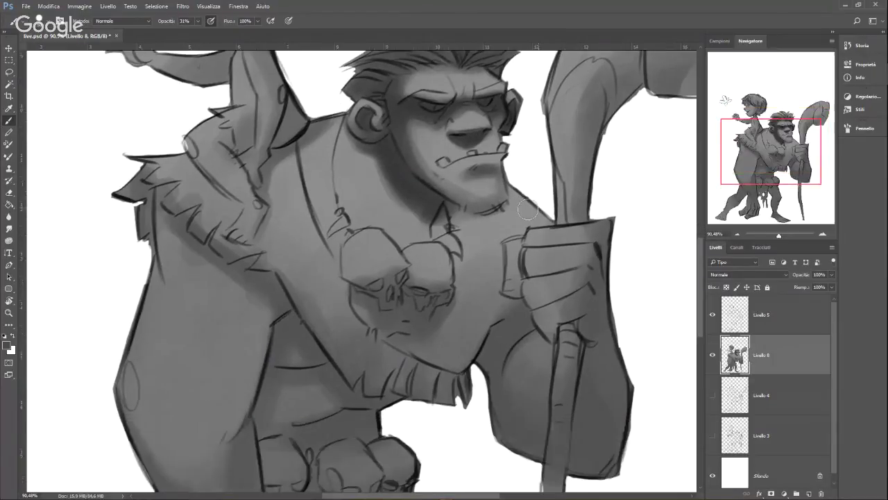
left_click(389, 150, "alt")
mouse_move(388, 150)
left_mouse_down()
mouse_move(418, 218)
mouse_move(416, 209)
left_mouse_up()
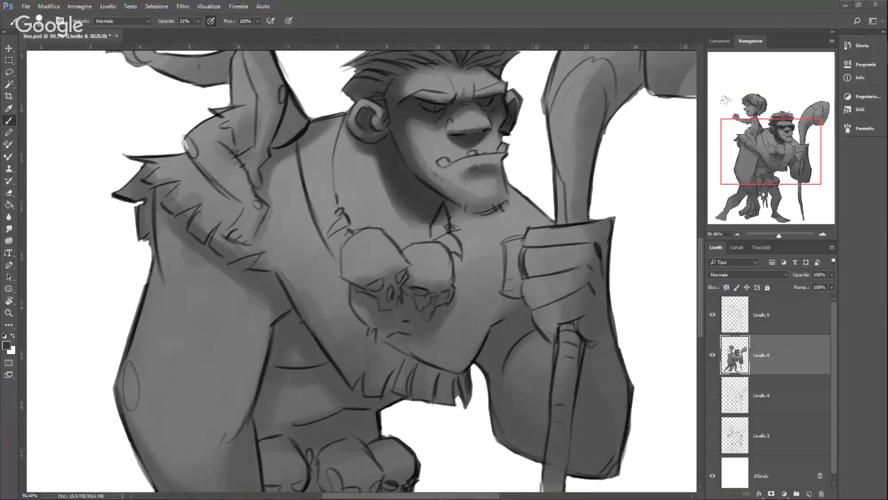
mouse_move(791, 156)
left_mouse_down()
mouse_move(802, 136)
mouse_move(800, 147)
left_mouse_up()
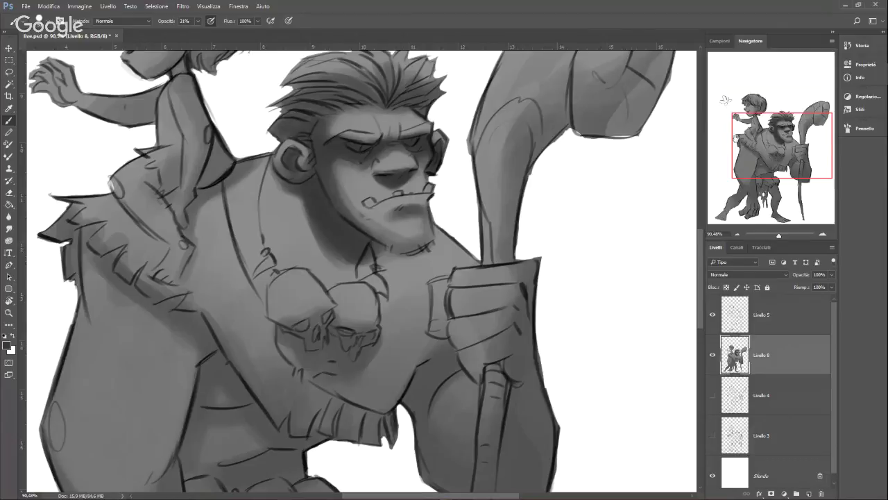
left_click_drag(785, 161, 771, 176)
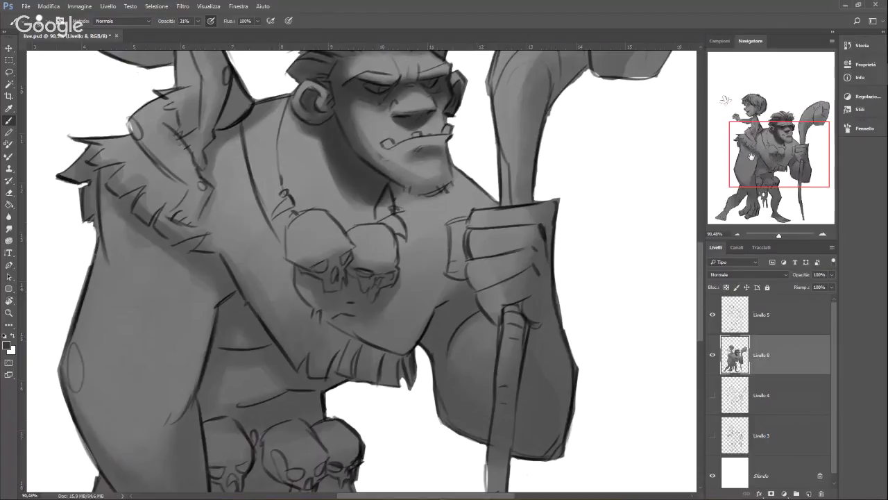
left_click_drag(757, 161, 765, 165)
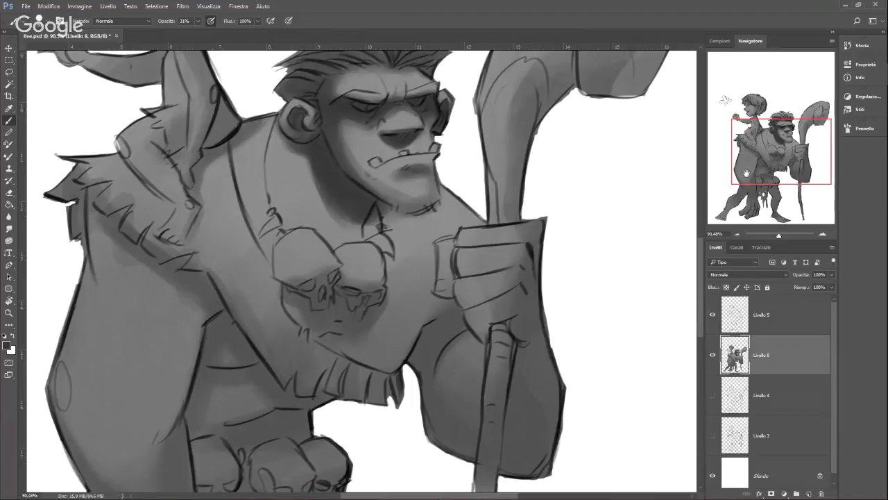
left_click_drag(748, 174, 768, 155)
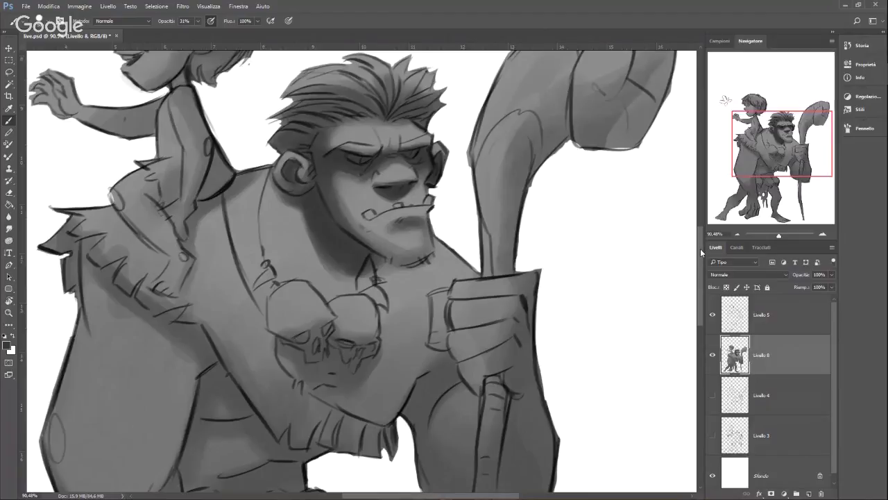
scroll(701, 254, "down", 4)
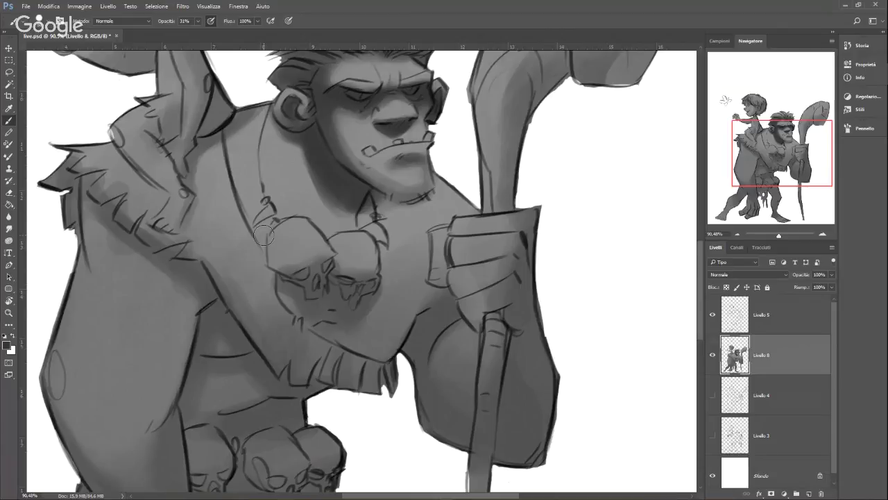
Step: Darken the giant's hair and shade the shoulder beside the child's leg
left_click_drag(787, 169, 788, 150)
mouse_move(349, 140)
left_mouse_down()
mouse_move(385, 161)
mouse_move(403, 148)
mouse_move(408, 156)
mouse_move(403, 167)
mouse_move(393, 139)
left_mouse_up()
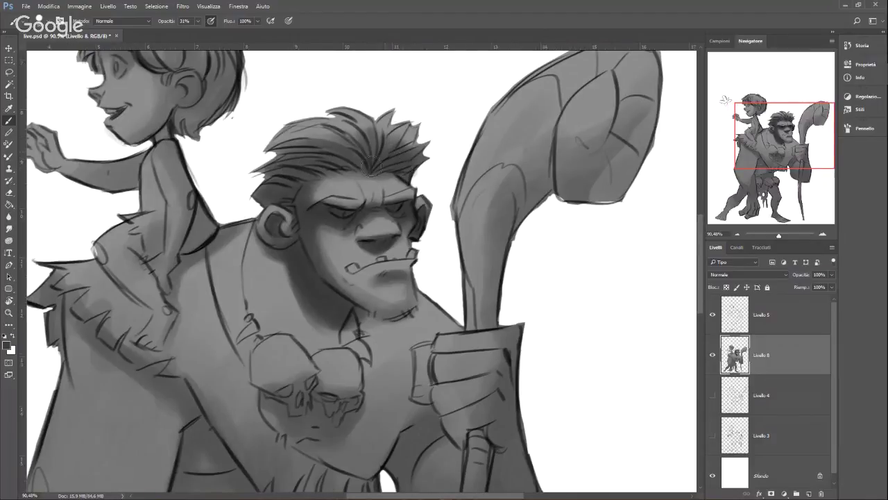
left_click_drag(311, 146, 329, 136)
left_click_drag(760, 159, 757, 179)
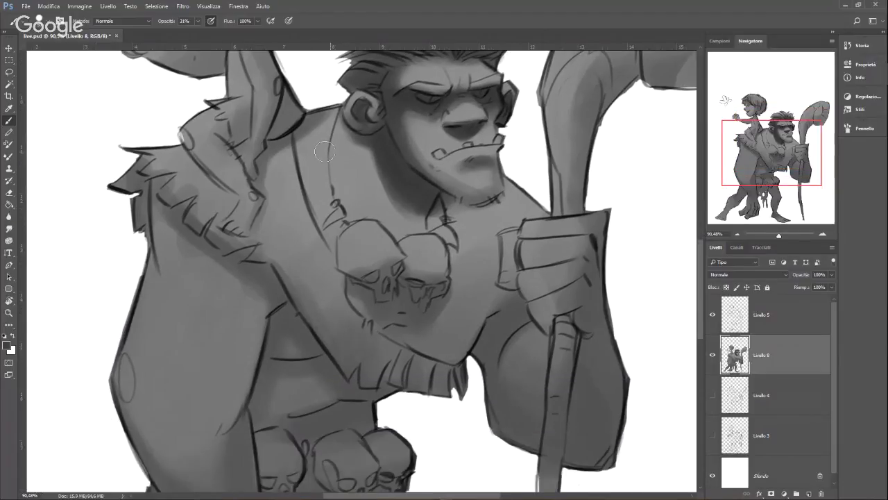
mouse_move(302, 136)
left_mouse_down()
mouse_move(263, 165)
mouse_move(261, 187)
left_mouse_up()
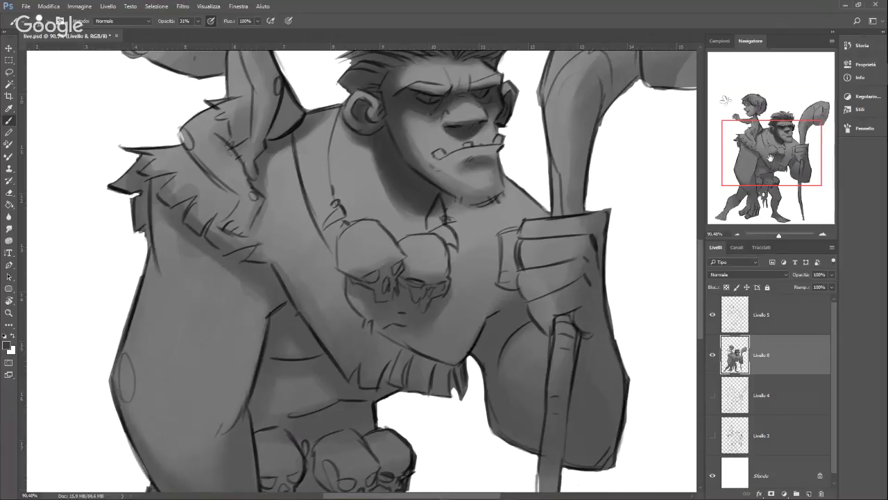
Step: Sample a mid grey from the club and blend the shading over the club's head and bend
left_click_drag(775, 155, 802, 136)
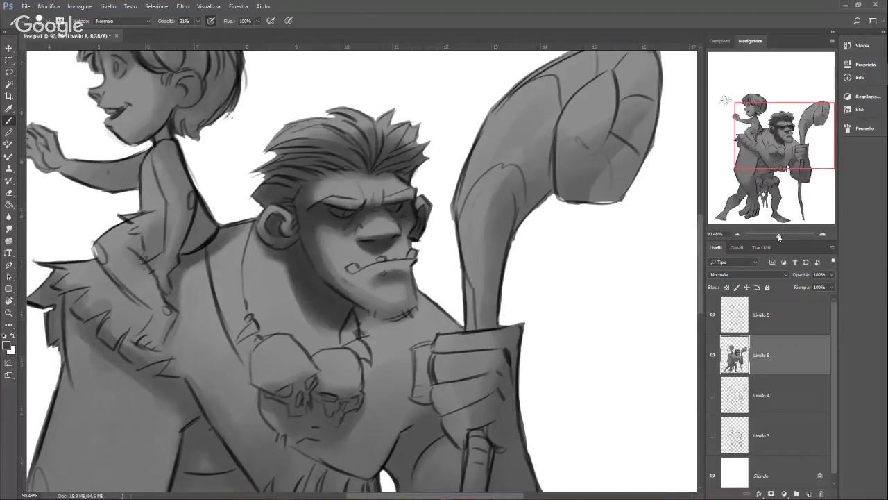
left_click_drag(779, 235, 778, 235)
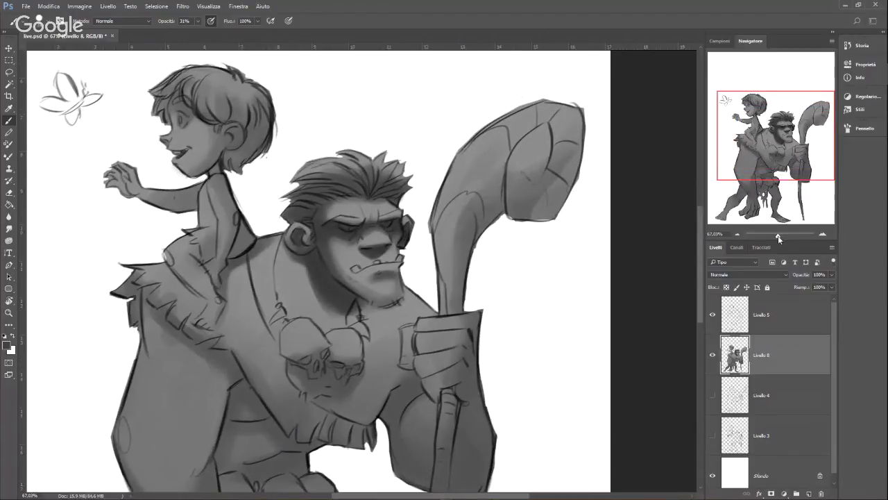
left_click_drag(778, 141, 768, 152)
left_click(572, 156, "alt")
left_click_drag(578, 152, 586, 156)
mouse_move(601, 126)
left_mouse_down()
mouse_move(618, 101)
mouse_move(613, 76)
mouse_move(587, 152)
mouse_move(600, 104)
mouse_move(594, 80)
left_mouse_up()
mouse_move(522, 149)
left_mouse_down()
mouse_move(542, 116)
mouse_move(509, 154)
mouse_move(505, 165)
mouse_move(523, 159)
mouse_move(501, 213)
mouse_move(542, 154)
left_mouse_up()
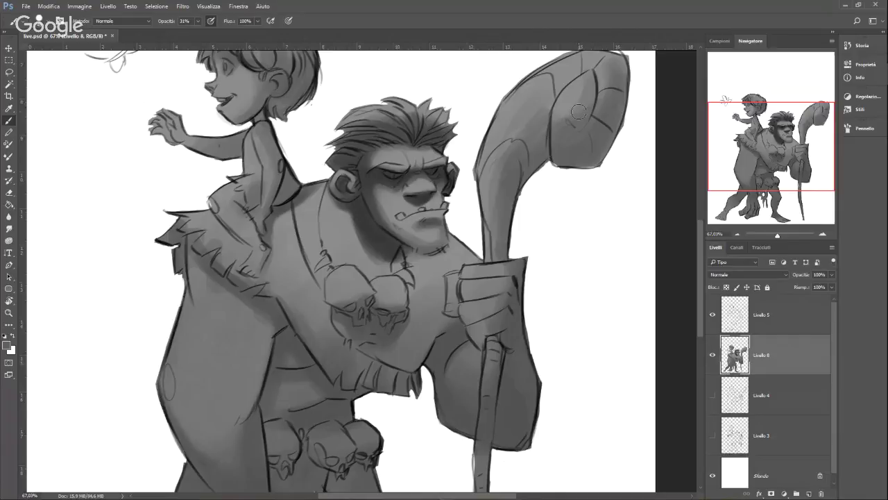
Step: Enlarge the brush to 101 px, sample a light grey and soften the shading across the giant's face, neck and necklace skulls
right_click(388, 234)
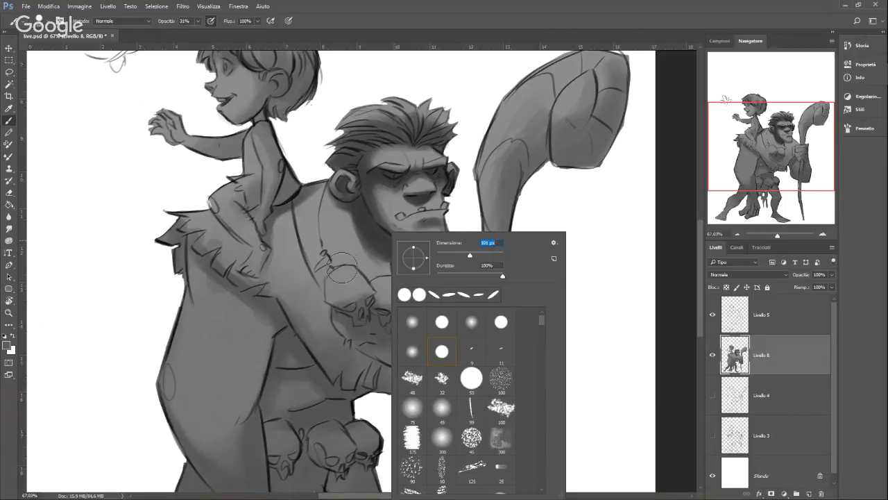
left_click(338, 222, "alt")
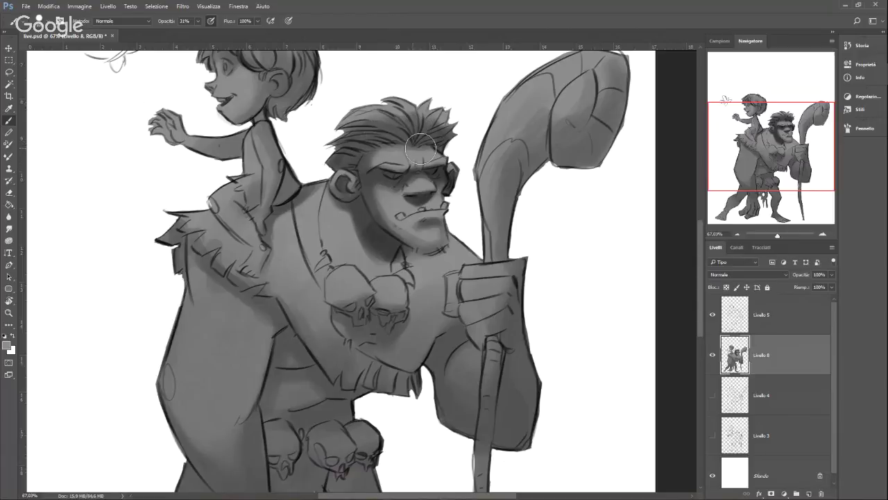
mouse_move(373, 238)
left_mouse_down()
mouse_move(419, 217)
mouse_move(425, 244)
mouse_move(421, 195)
mouse_move(439, 178)
mouse_move(401, 172)
mouse_move(382, 160)
left_mouse_up()
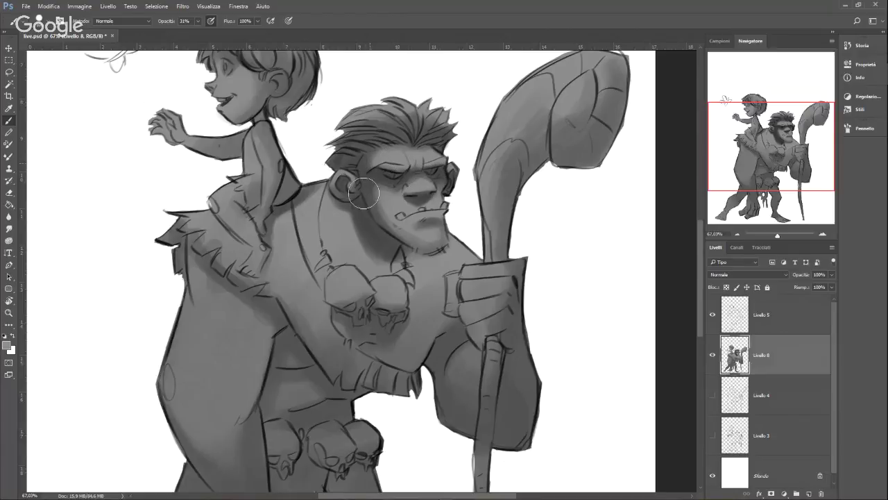
left_click_drag(393, 278, 401, 297)
left_click_drag(784, 184, 789, 210)
right_click(465, 179)
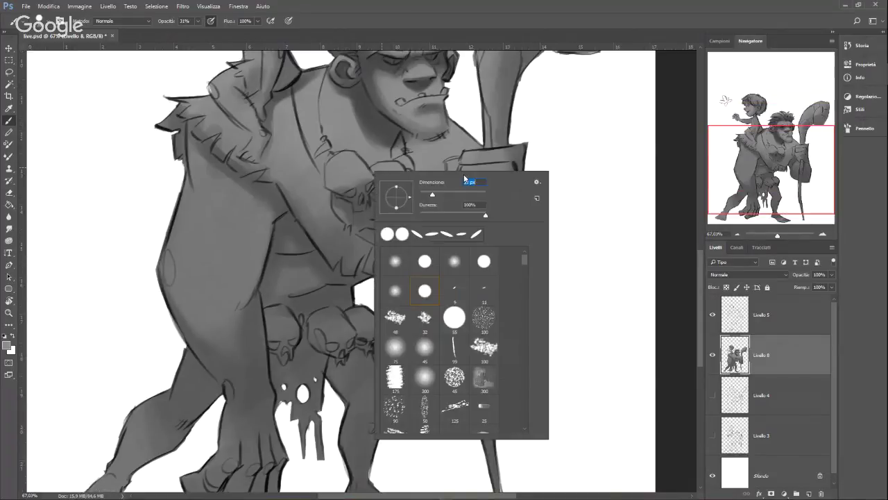
left_click(565, 181, "alt")
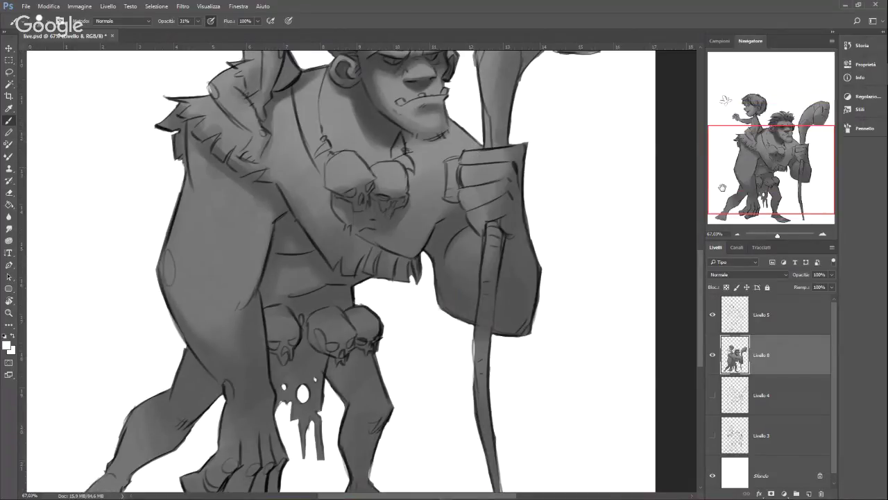
left_click_drag(699, 258, 702, 222)
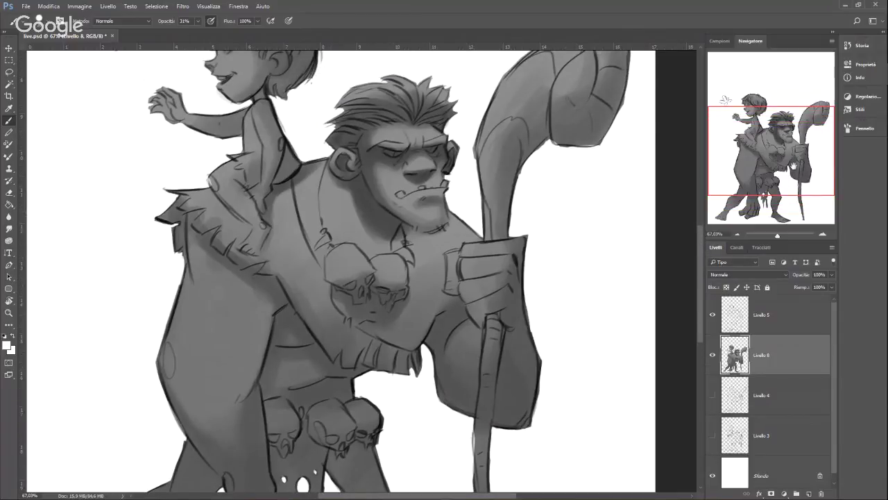
mouse_move(794, 191)
left_mouse_down()
mouse_move(791, 176)
mouse_move(792, 195)
left_mouse_up()
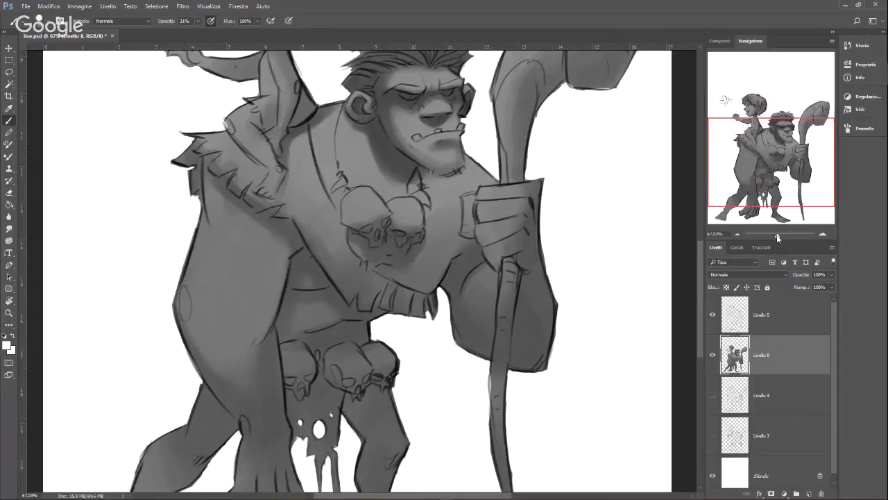
left_click_drag(776, 236, 785, 218)
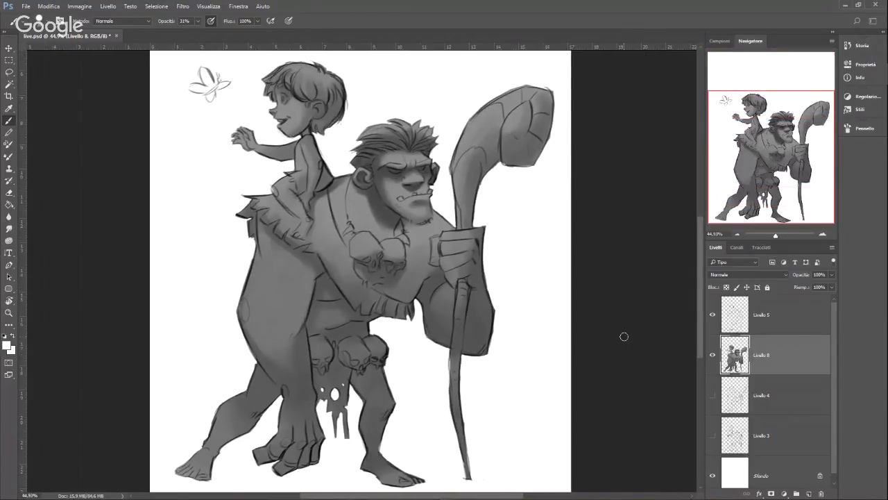
Step: Sample a light grey from the giant's chest, adjust the brush size and soften the shading on the chest beside the necklace
right_click(403, 169)
left_click(474, 197)
left_click(363, 229, "alt")
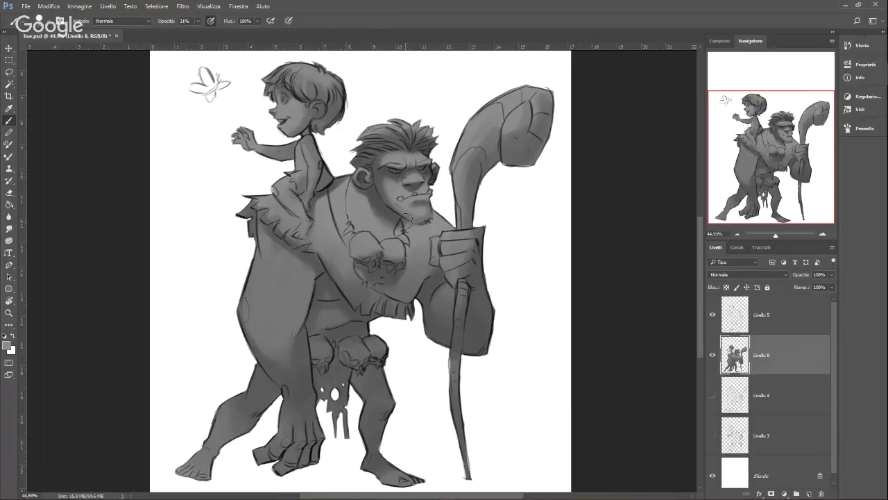
right_click(437, 235)
left_click_drag(497, 242, 481, 244)
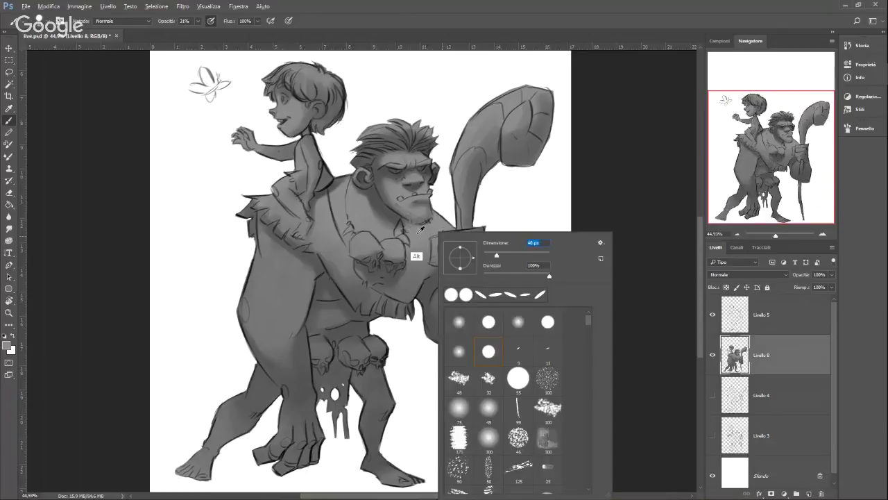
left_click(417, 256)
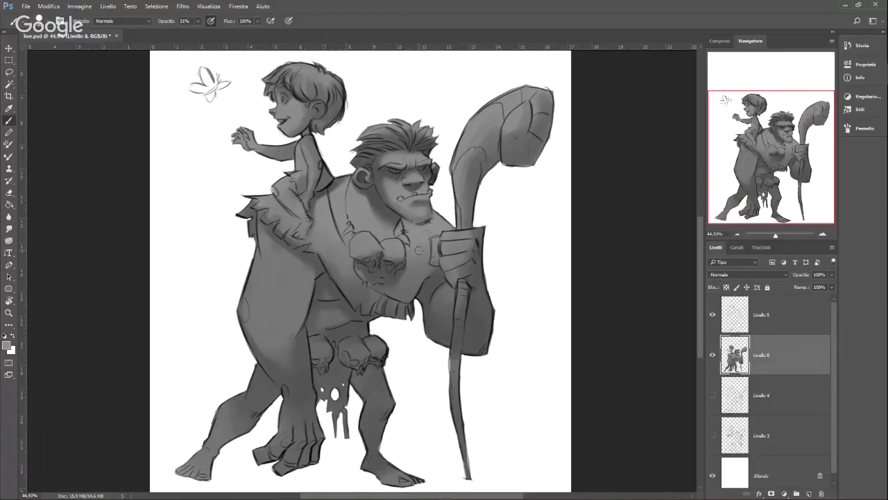
right_click(429, 229)
left_click(415, 244)
mouse_move(413, 266)
left_mouse_down()
mouse_move(436, 255)
mouse_move(405, 294)
left_mouse_up()
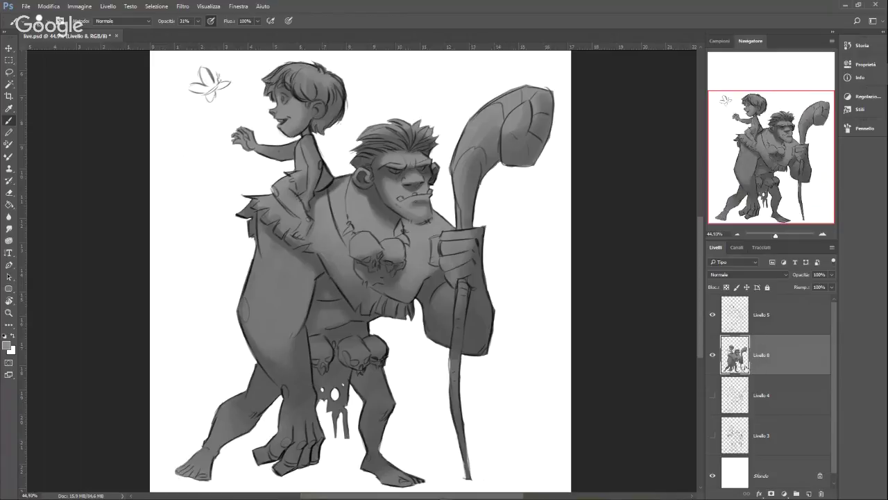
Step: Add a new layer directly above the shaded character layer and clip it to that layer
left_click(744, 357, "ctrl+shift")
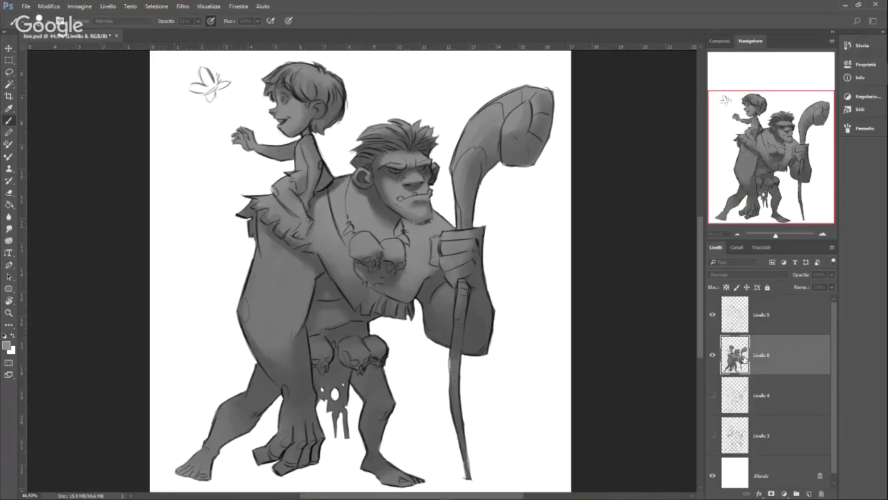
key("ctrl+shift+alt+n")
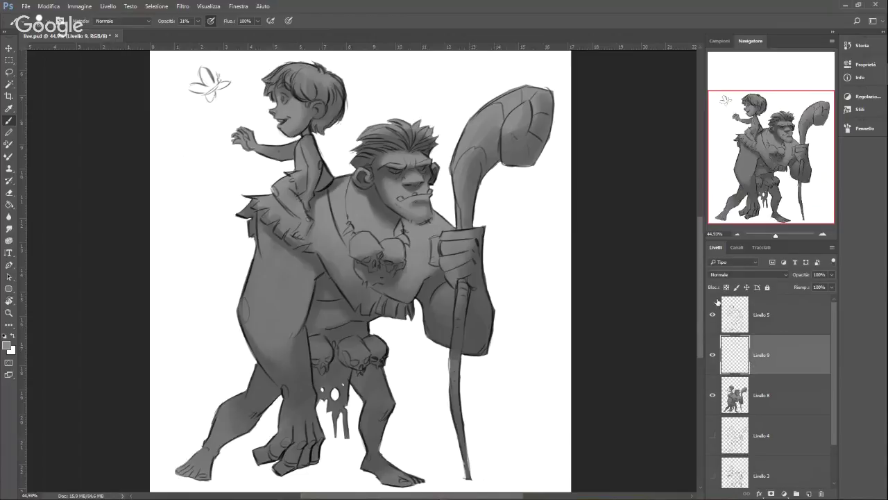
left_click(768, 375, "alt")
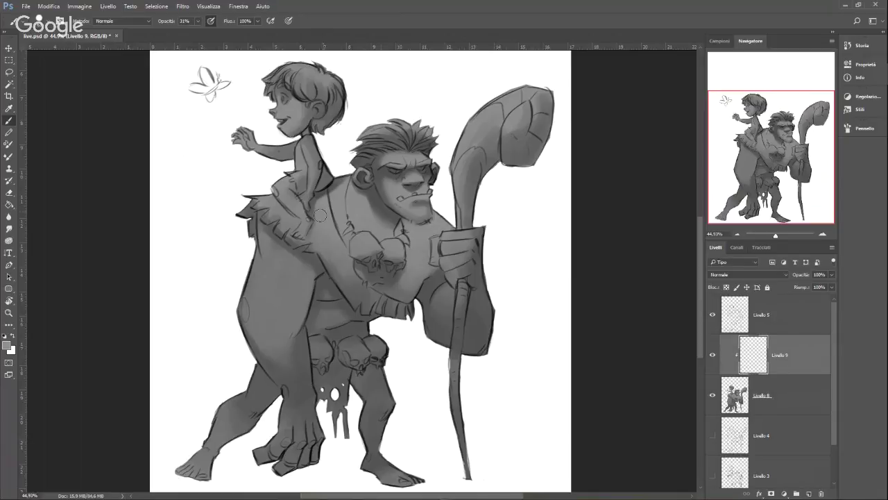
Step: Set the foreground colour to dark grey #494949 and darken the giant's fur garment from the shoulder down its diagonal strap to the fringe
left_click(7, 345)
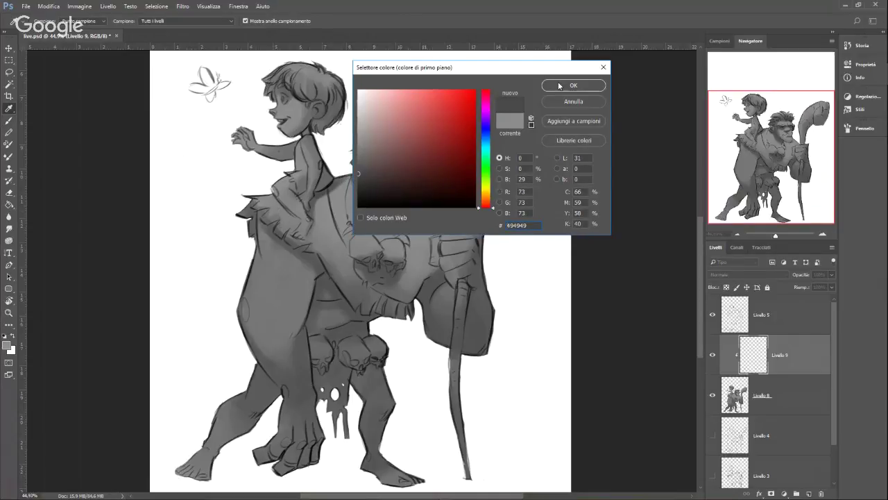
left_click(559, 85)
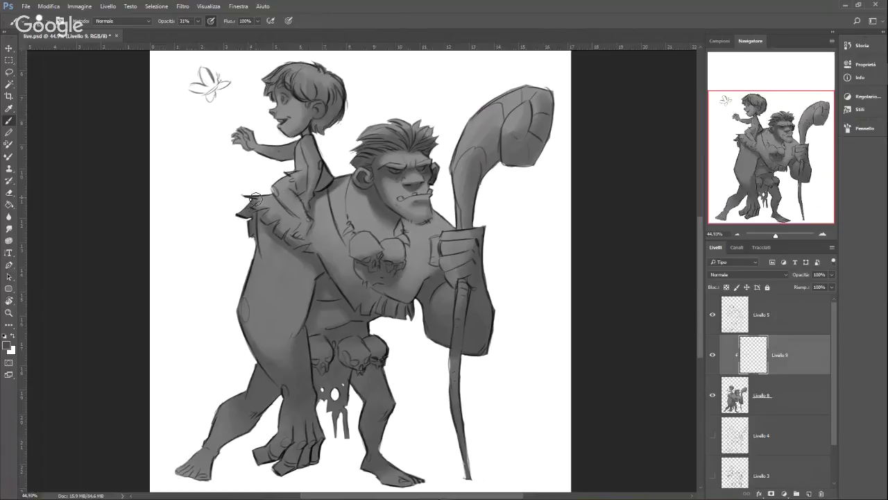
mouse_move(261, 199)
left_mouse_down()
mouse_move(284, 226)
mouse_move(262, 191)
mouse_move(314, 245)
mouse_move(320, 199)
mouse_move(345, 278)
left_mouse_up()
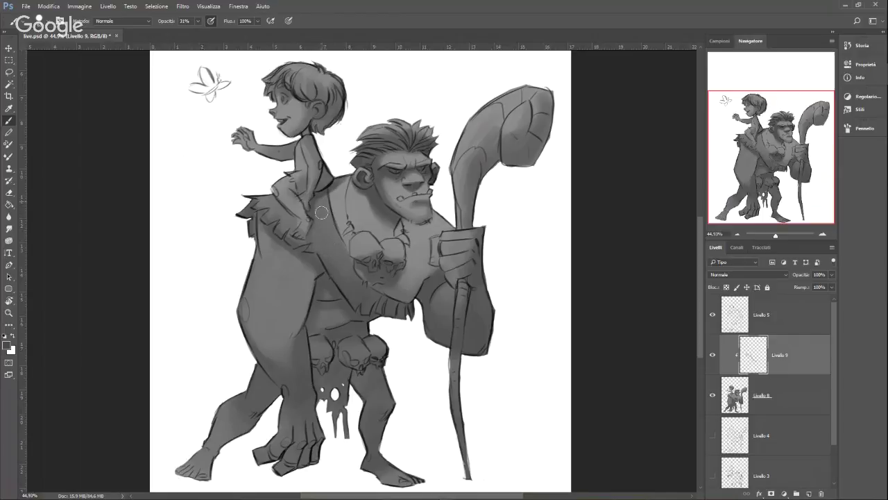
mouse_move(311, 242)
left_mouse_down()
mouse_move(295, 219)
mouse_move(265, 191)
mouse_move(261, 200)
mouse_move(279, 224)
left_mouse_up()
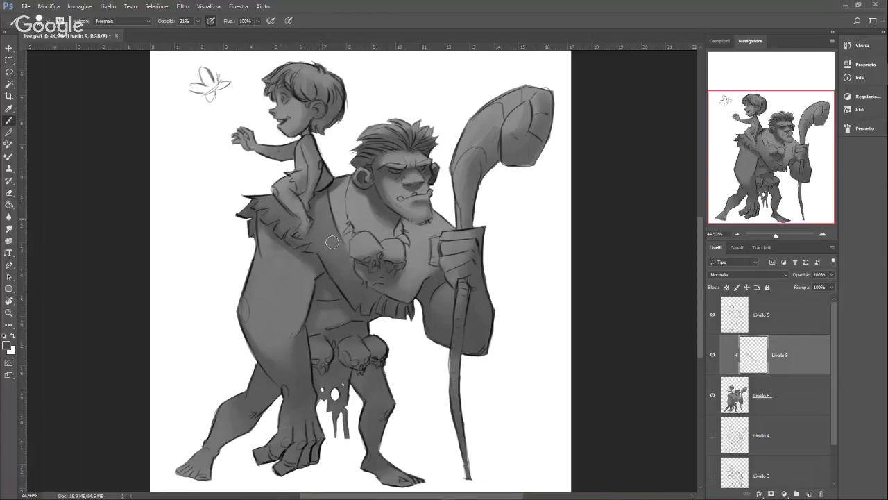
mouse_move(323, 248)
left_mouse_down()
mouse_move(359, 302)
mouse_move(337, 260)
mouse_move(372, 299)
mouse_move(403, 310)
mouse_move(347, 265)
left_mouse_up()
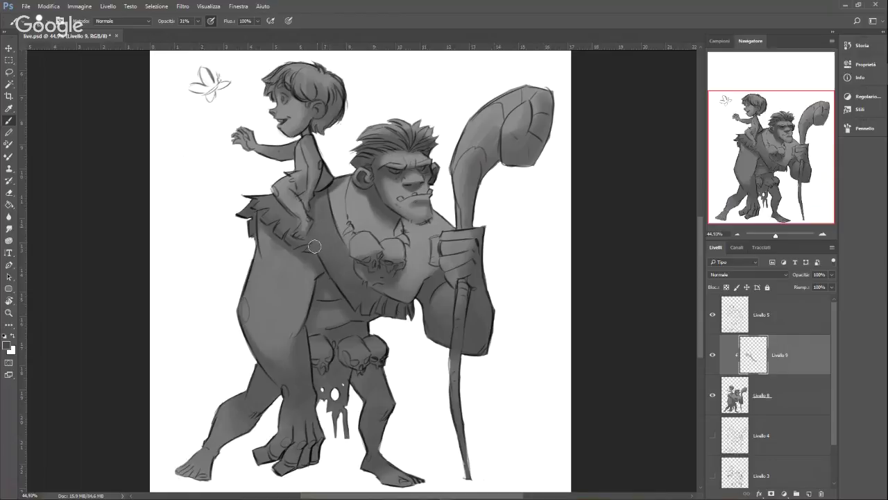
mouse_move(260, 213)
left_mouse_down()
mouse_move(353, 314)
mouse_move(354, 288)
mouse_move(321, 235)
mouse_move(340, 251)
mouse_move(325, 218)
mouse_move(311, 245)
mouse_move(322, 225)
mouse_move(356, 292)
mouse_move(413, 313)
left_mouse_up()
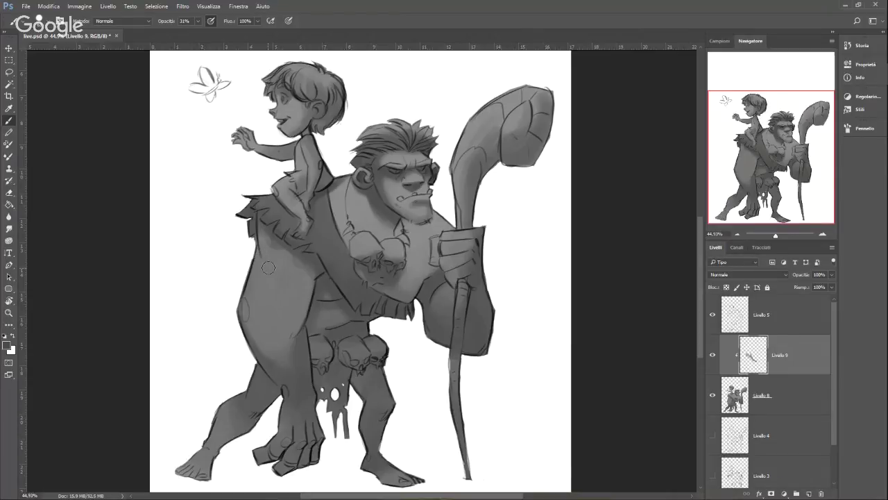
Step: Choose a dark grey foreground colour and paint the giant's eyebrows and the brow crease between them with a small brush at 100% zoom
left_click(301, 299, "alt")
right_click(440, 175)
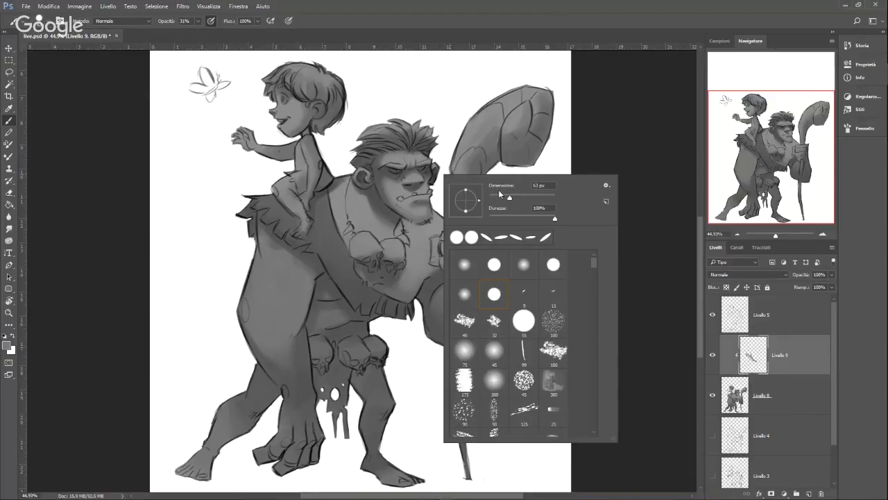
left_click(7, 346)
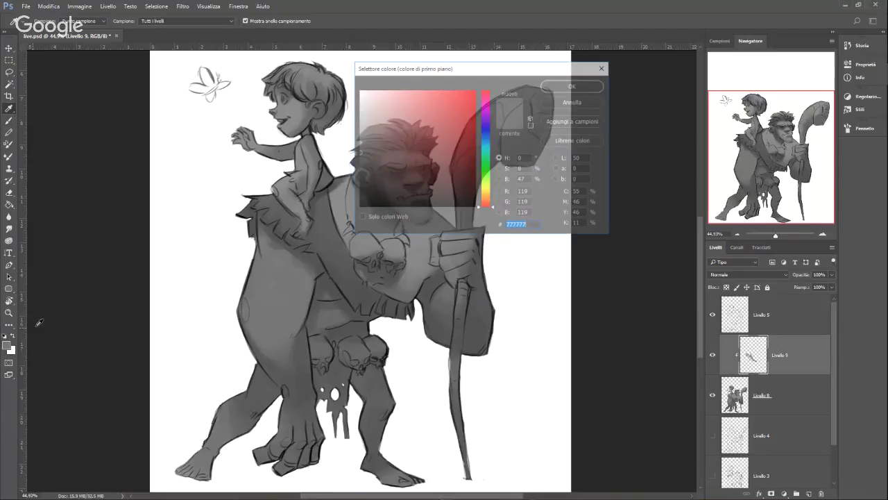
left_click(555, 84)
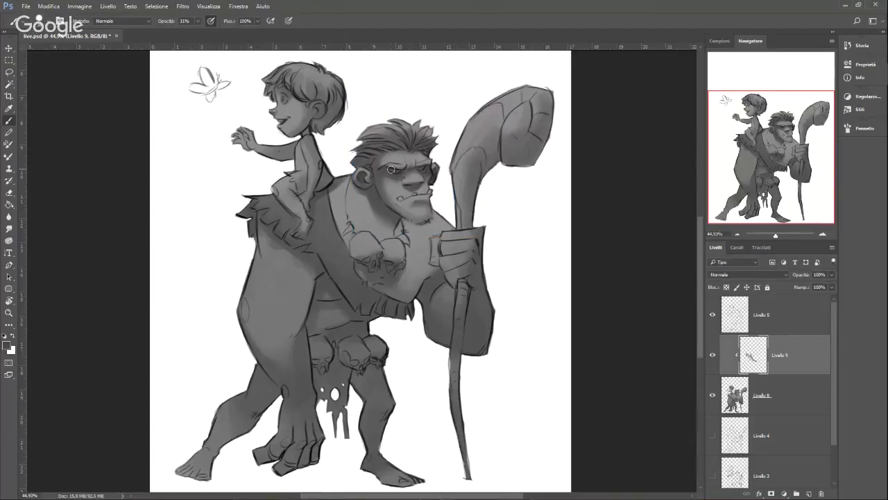
key("ctrl+1")
left_click(783, 140)
right_click(405, 166)
left_click_drag(452, 189, 453, 190)
key("Return")
mouse_move(338, 160)
left_mouse_down()
mouse_move(360, 163)
mouse_move(337, 158)
left_mouse_up()
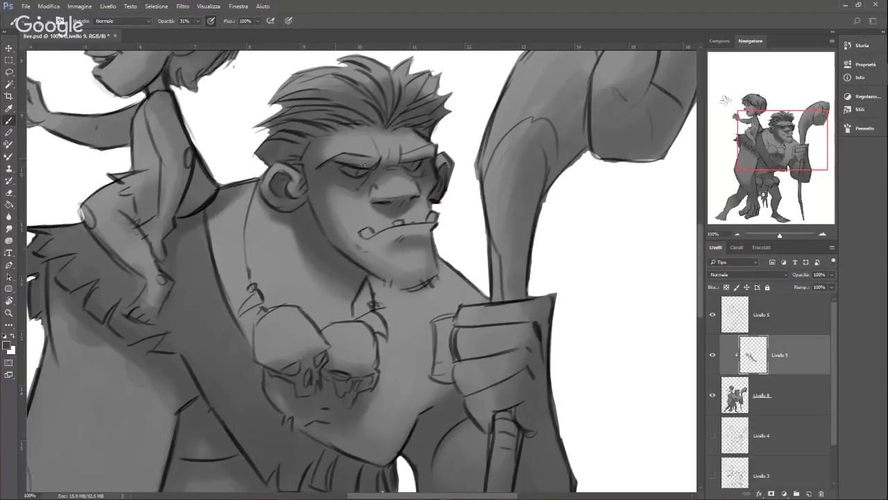
left_click_drag(341, 156, 377, 159)
left_click_drag(404, 157, 433, 148)
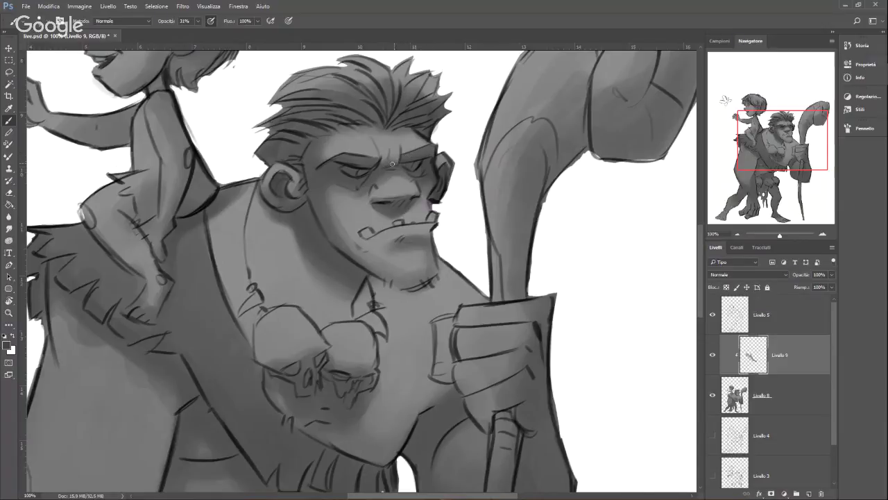
left_click_drag(382, 165, 389, 160)
Step: Paint the whites of the giant's eyes and lighten the teeth protruding from his lower jaw with a fine brush
left_click(424, 175, "alt")
left_click_drag(343, 168, 356, 172)
left_click(323, 177, "alt")
right_click(384, 196)
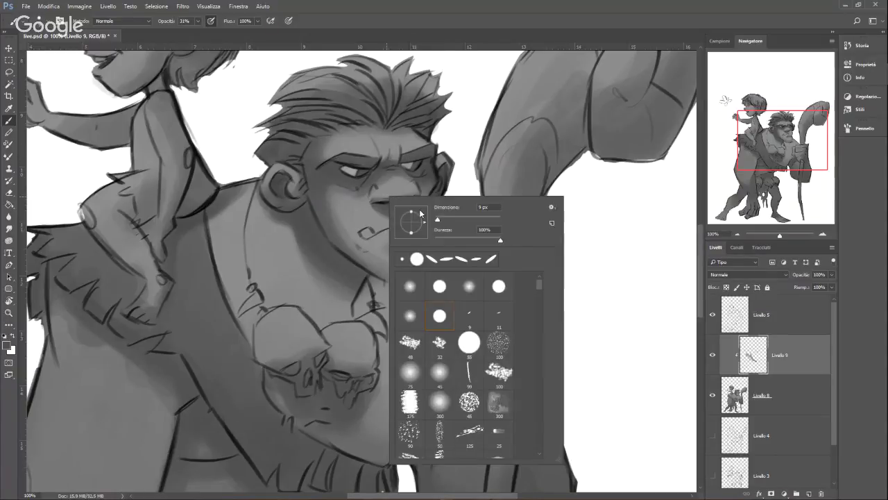
left_click(361, 182)
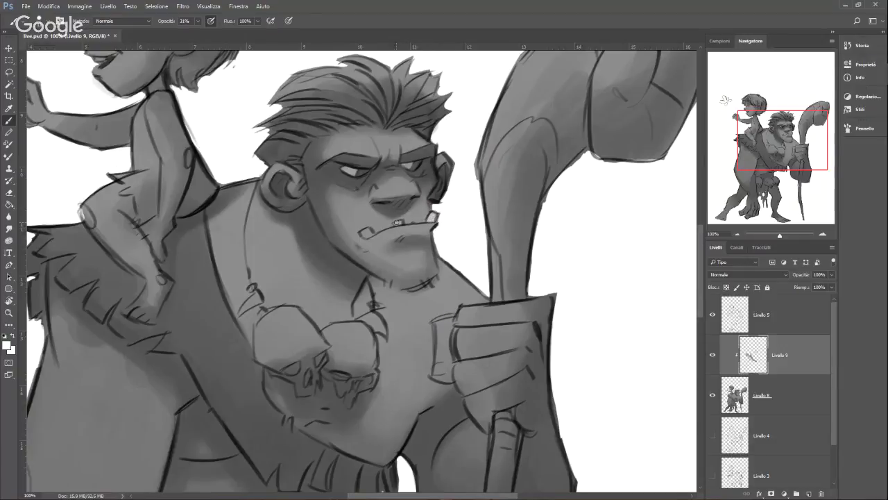
left_click_drag(366, 231, 368, 236)
Step: Lighten the necklace skulls with white, and touch them up in dark grey with a smaller brush
left_click_drag(778, 234, 775, 235)
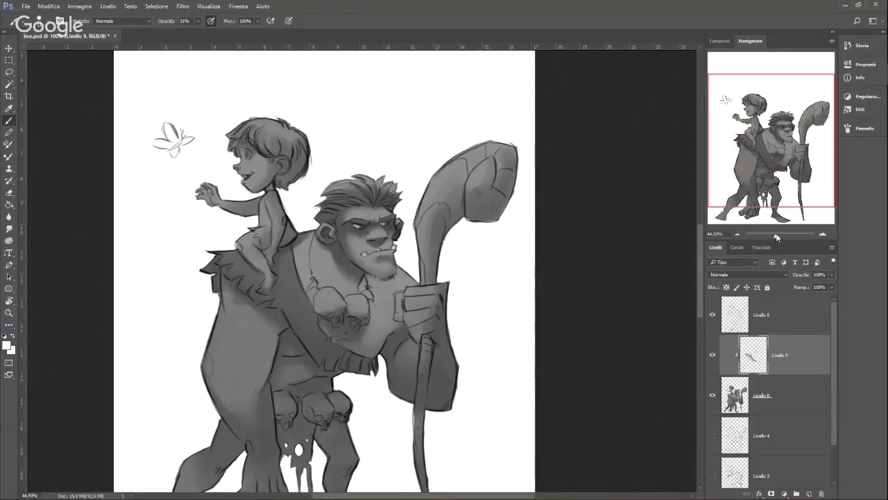
left_click_drag(700, 269, 699, 294)
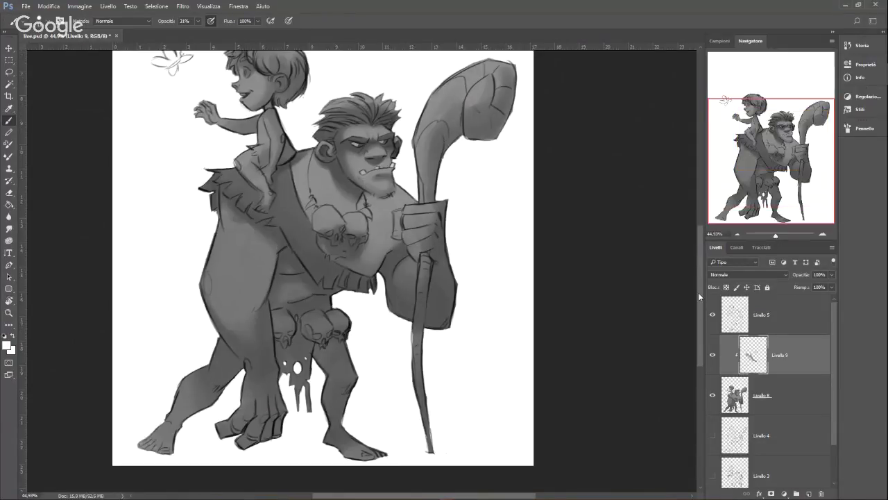
scroll(698, 292, "down", 1)
right_click(374, 185)
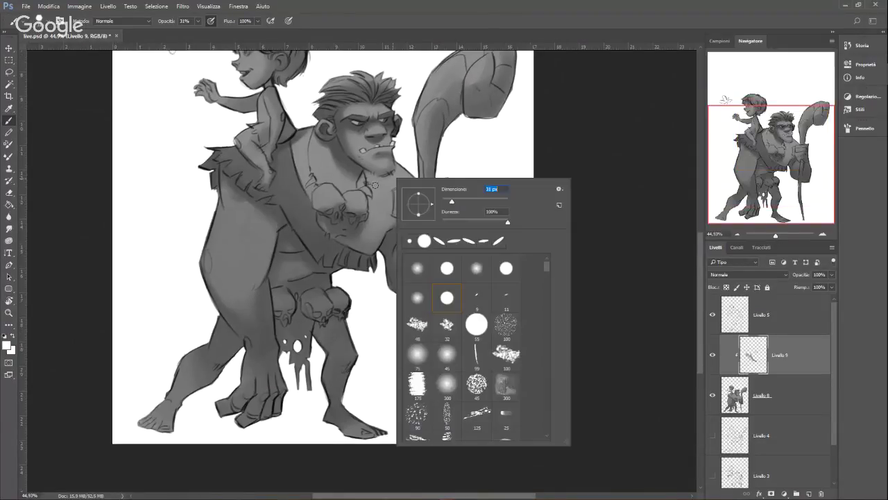
left_click(481, 31)
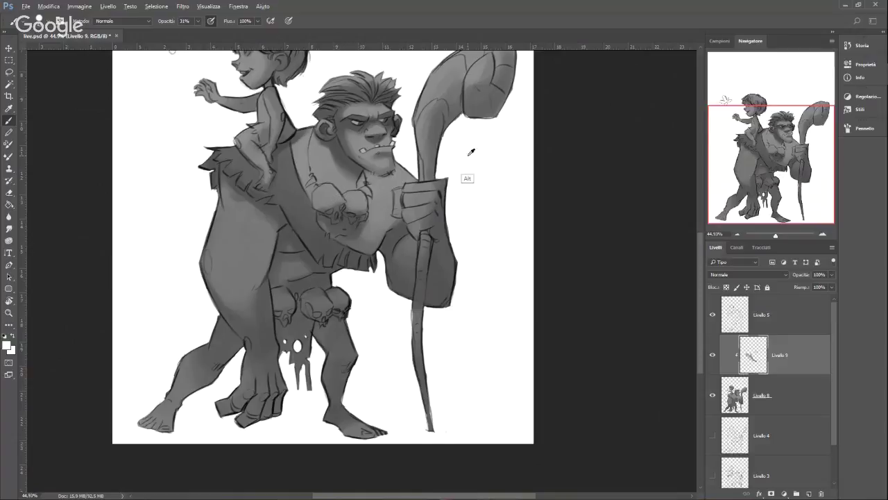
mouse_move(321, 203)
left_mouse_down()
mouse_move(336, 195)
mouse_move(322, 194)
mouse_move(363, 199)
mouse_move(324, 195)
mouse_move(359, 206)
mouse_move(356, 216)
left_mouse_up()
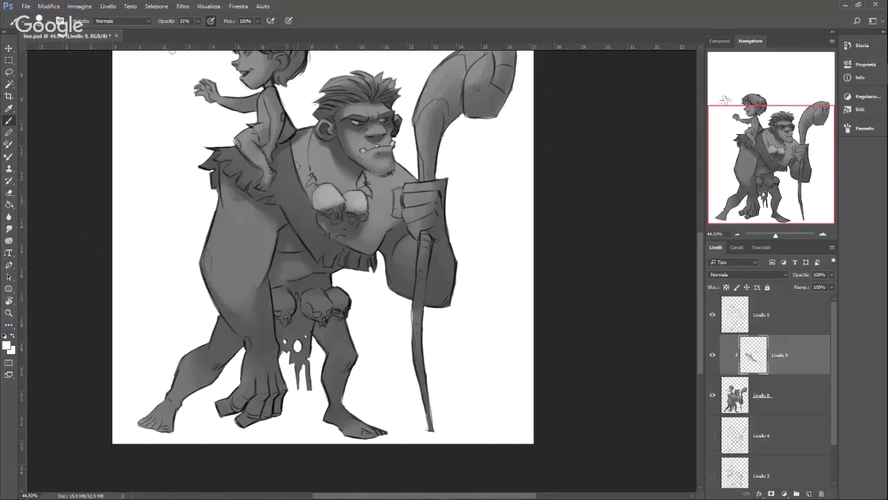
right_click(441, 216)
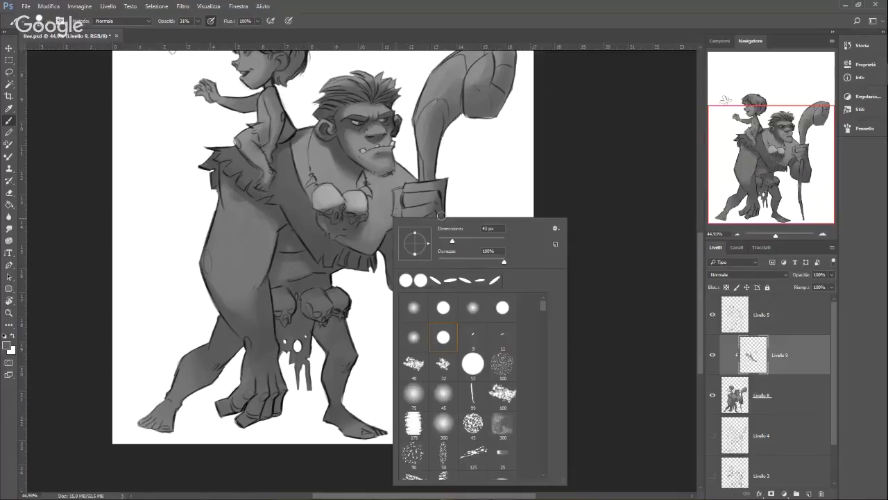
left_click_drag(452, 240, 445, 240)
left_click(349, 215)
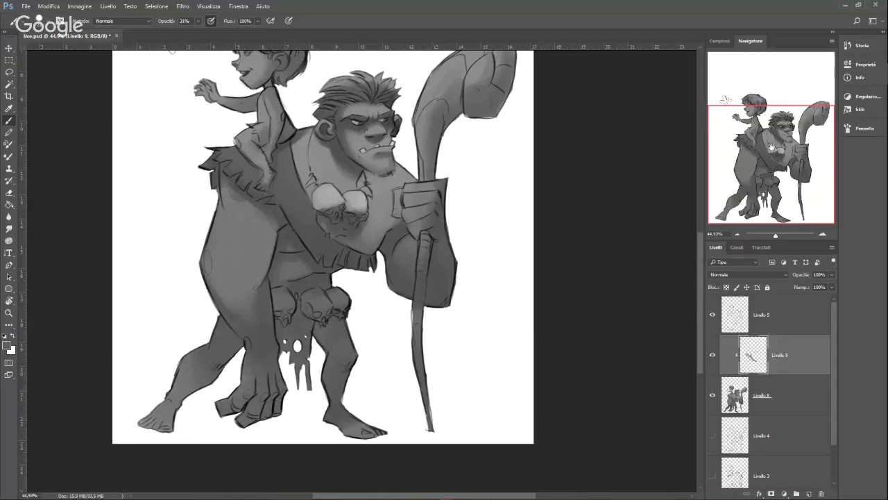
Step: Paint the fangs hanging beside the necklace skulls white with a brush smaller than 25 px
left_click_drag(774, 160, 771, 145)
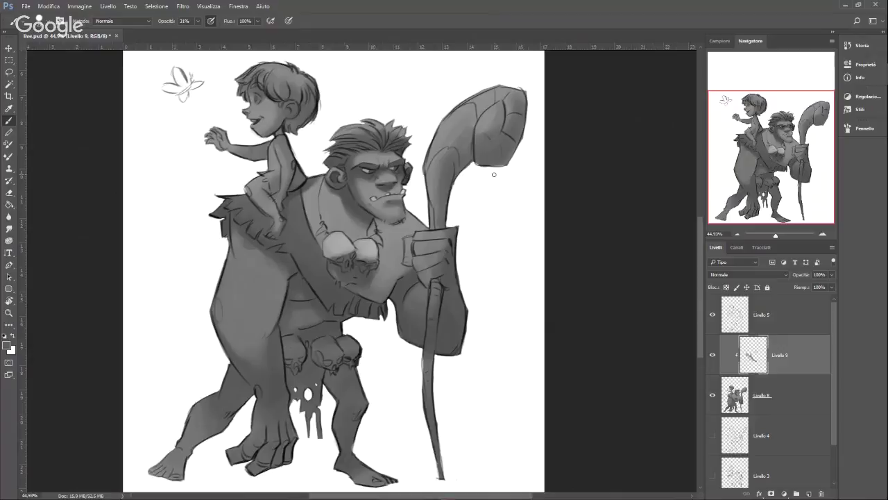
right_click(467, 143)
left_click(533, 166)
left_click(527, 30)
left_click_drag(756, 186, 753, 187)
left_click_drag(699, 259, 700, 275)
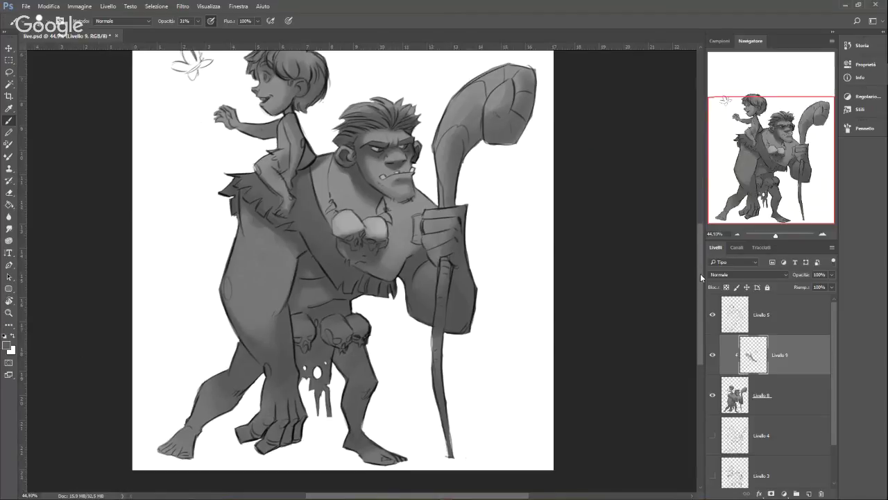
right_click(388, 161)
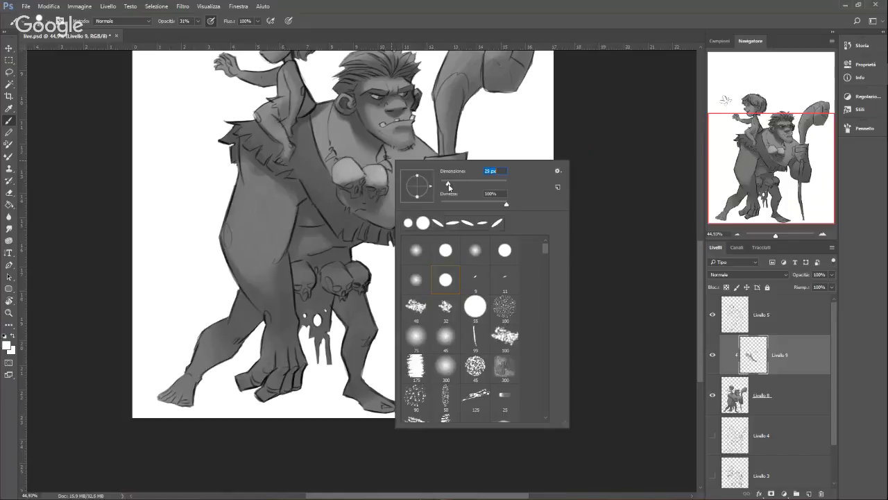
left_click_drag(449, 186, 445, 186)
left_click_drag(331, 151, 328, 159)
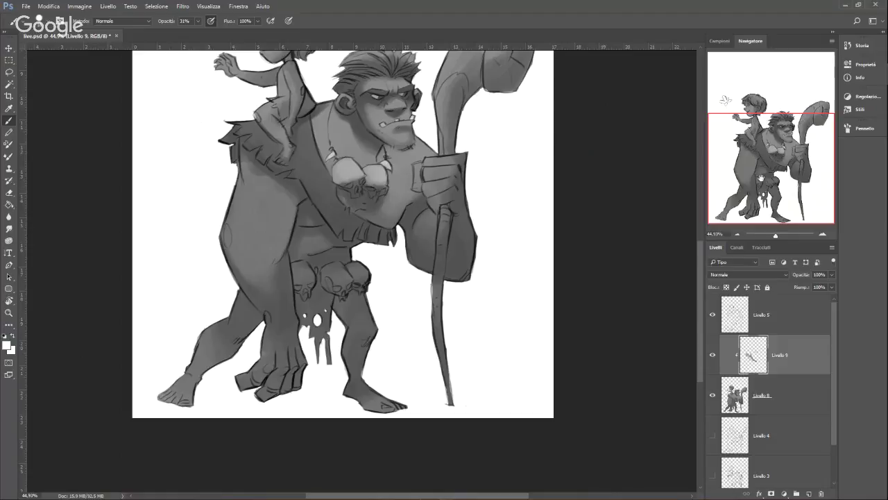
Step: Lighten the craniums of the three belt skulls with white using a 33 px brush
left_click_drag(699, 265, 699, 286)
right_click(357, 232)
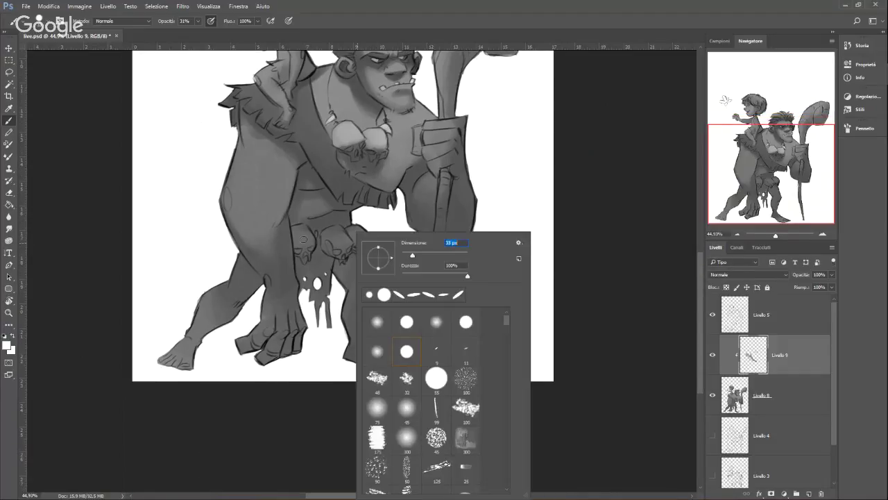
mouse_move(302, 239)
left_mouse_down()
mouse_move(336, 239)
mouse_move(327, 233)
mouse_move(337, 231)
mouse_move(330, 245)
mouse_move(345, 239)
mouse_move(338, 250)
mouse_move(347, 245)
mouse_move(329, 237)
mouse_move(342, 242)
mouse_move(336, 233)
mouse_move(344, 240)
mouse_move(334, 245)
mouse_move(343, 234)
mouse_move(338, 244)
mouse_move(361, 242)
left_mouse_up()
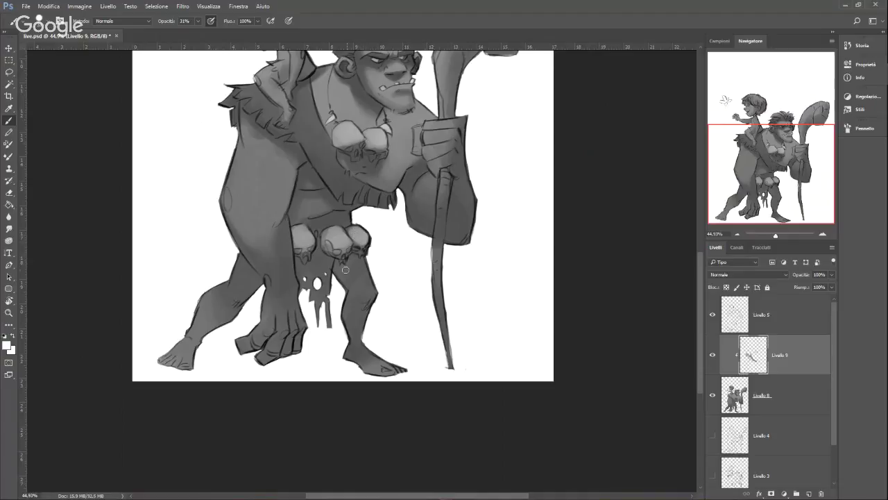
left_click_drag(306, 314, 305, 310)
Step: Choose a dark grey foreground colour and darken the giant's tattered loincloth below the belt skulls at 100% zoom
left_click(771, 173)
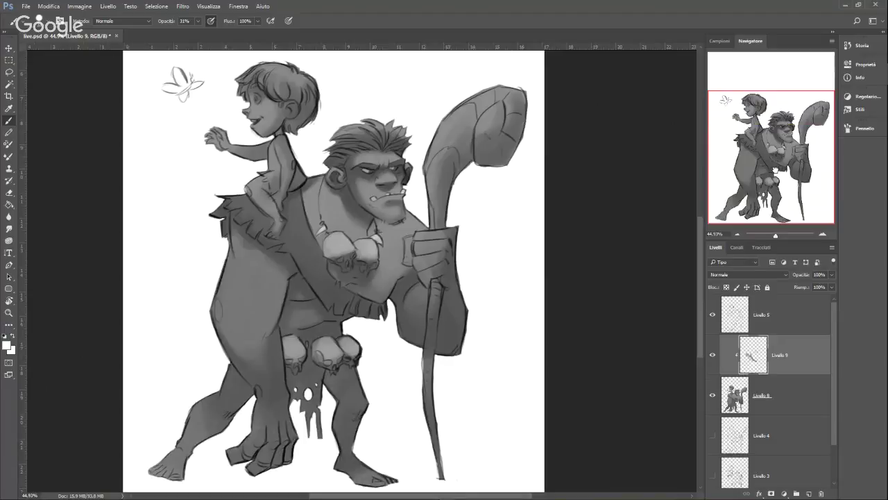
left_click(763, 184)
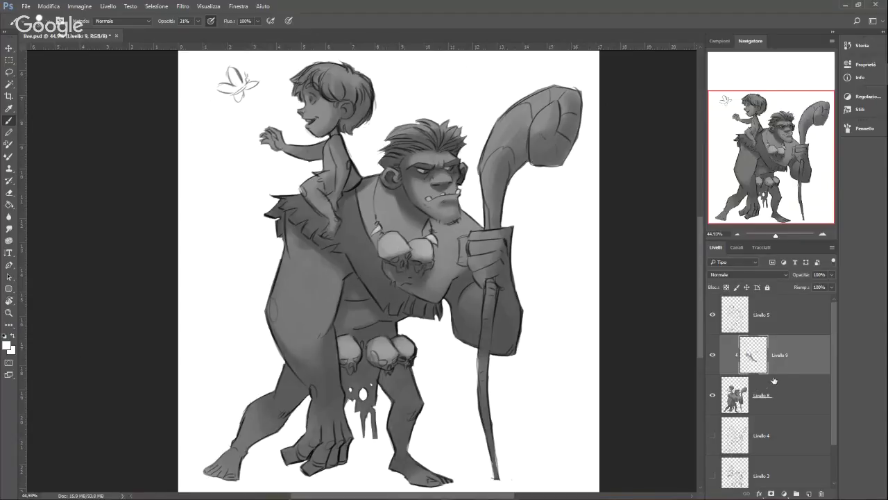
left_click_drag(699, 276, 700, 340)
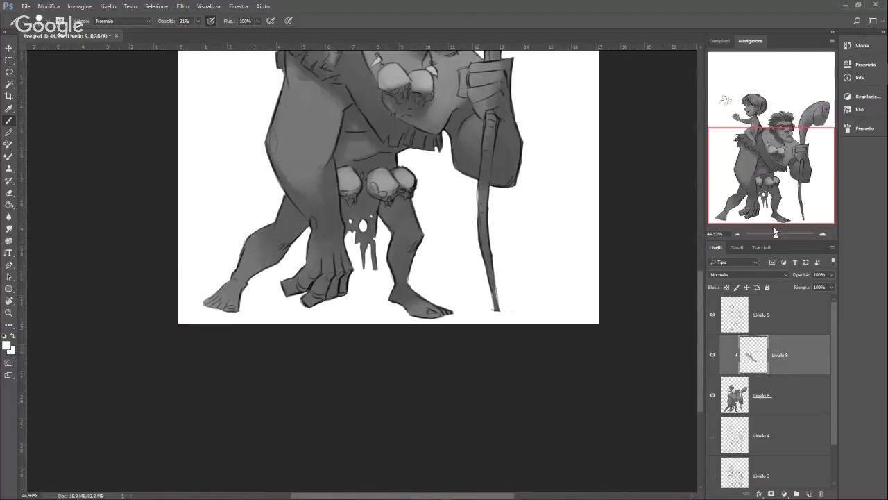
left_click_drag(776, 236, 779, 237)
left_click(764, 201)
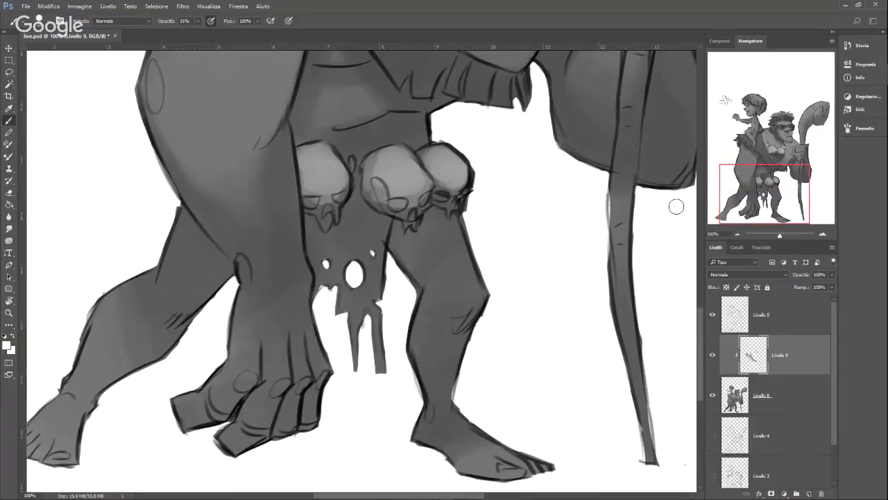
left_click(6, 345)
left_click_drag(363, 166, 348, 185)
left_click(575, 85)
left_click_drag(346, 285, 356, 354)
left_click_drag(360, 299, 382, 377)
mouse_move(373, 258)
left_mouse_down()
mouse_move(385, 224)
mouse_move(354, 206)
mouse_move(358, 175)
left_mouse_up()
mouse_move(349, 217)
left_mouse_down()
mouse_move(353, 287)
mouse_move(326, 273)
mouse_move(320, 291)
mouse_move(309, 220)
mouse_move(330, 241)
mouse_move(337, 236)
mouse_move(311, 228)
mouse_move(326, 287)
mouse_move(324, 269)
mouse_move(353, 198)
mouse_move(344, 257)
mouse_move(356, 214)
mouse_move(356, 255)
mouse_move(366, 230)
mouse_move(372, 297)
mouse_move(374, 216)
mouse_move(379, 369)
mouse_move(342, 277)
mouse_move(338, 303)
mouse_move(361, 232)
left_mouse_up()
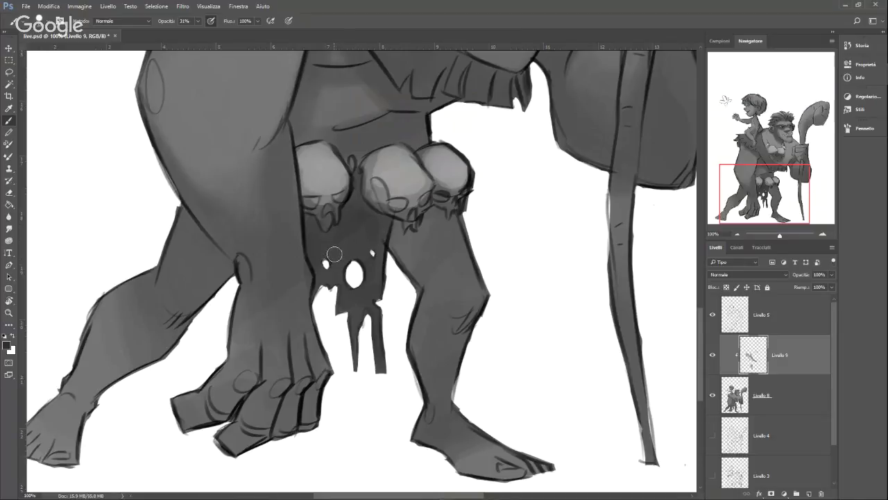
Step: Reduce the brush to 16 px and darken the eye sockets and nose cavities of the belt skulls
right_click(368, 221)
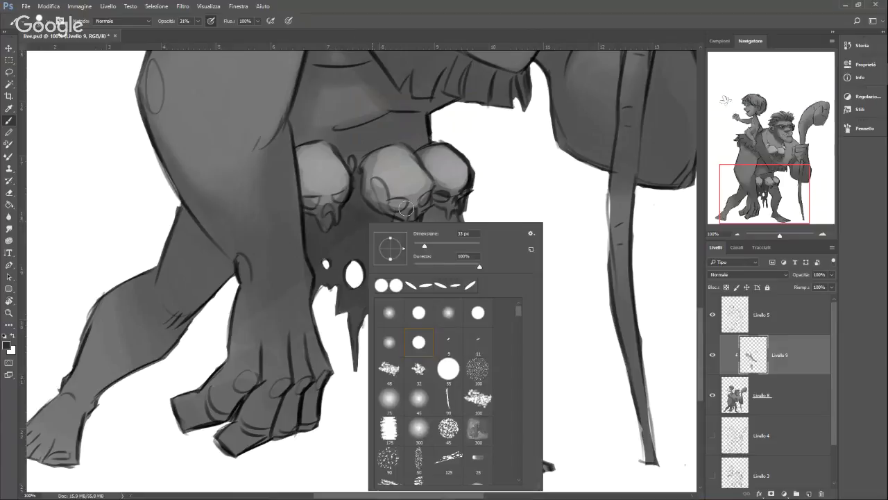
left_click_drag(424, 244, 418, 245)
left_click(307, 202)
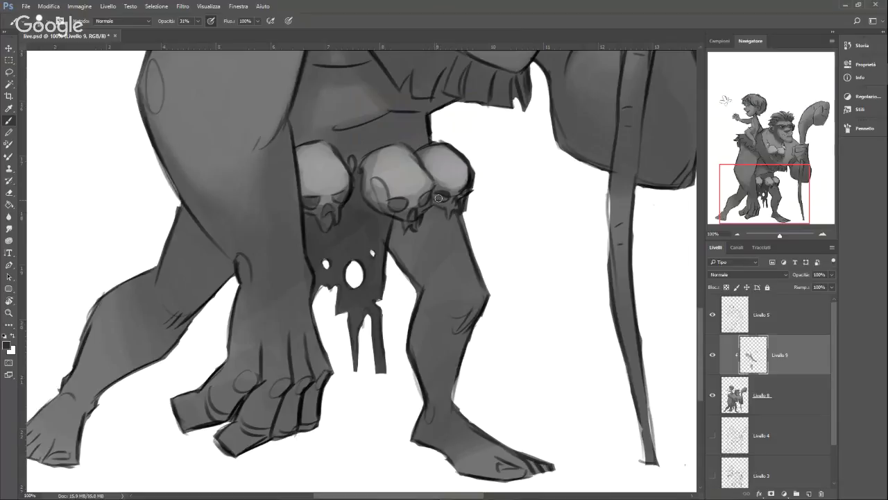
Step: Shade the giant's front leg in dark grey with a larger brush, from beneath the belt skulls over the thigh and knee to the shin
right_click(437, 227)
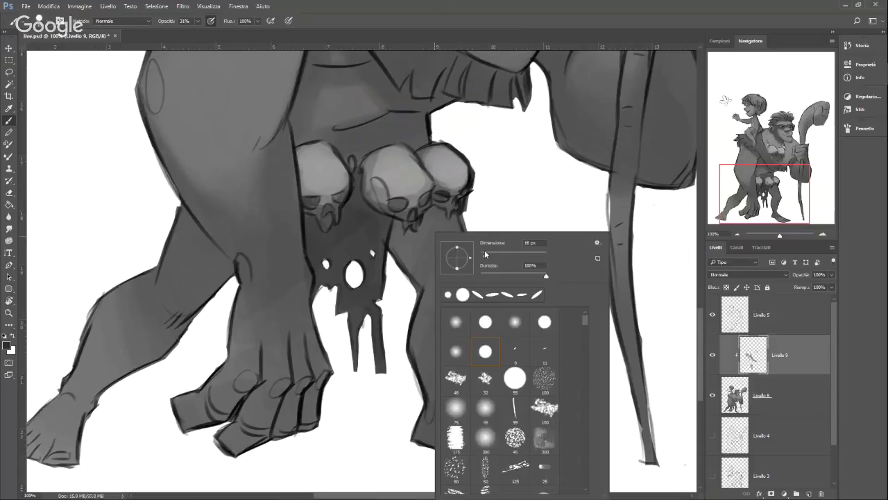
left_click_drag(485, 254, 488, 254)
mouse_move(390, 249)
left_mouse_down()
mouse_move(395, 233)
mouse_move(446, 214)
mouse_move(456, 220)
left_mouse_up()
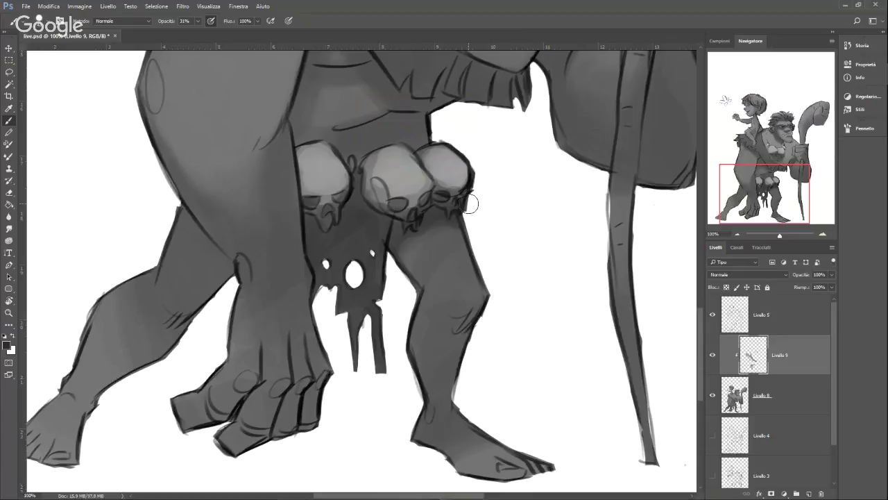
left_click_drag(765, 186, 763, 186)
left_click_drag(701, 321, 701, 358)
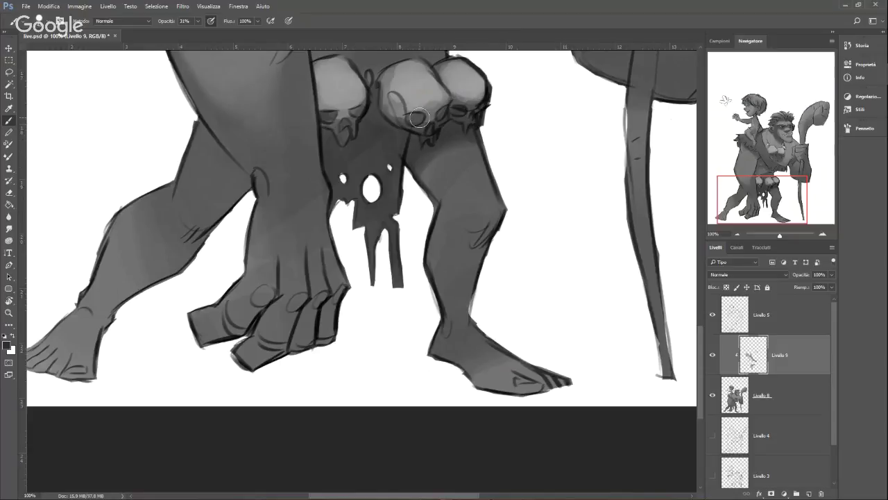
mouse_move(397, 114)
left_mouse_down()
mouse_move(382, 95)
mouse_move(409, 129)
mouse_move(417, 165)
mouse_move(409, 176)
left_mouse_up()
mouse_move(473, 131)
left_mouse_down()
mouse_move(429, 167)
mouse_move(477, 144)
mouse_move(413, 198)
left_mouse_up()
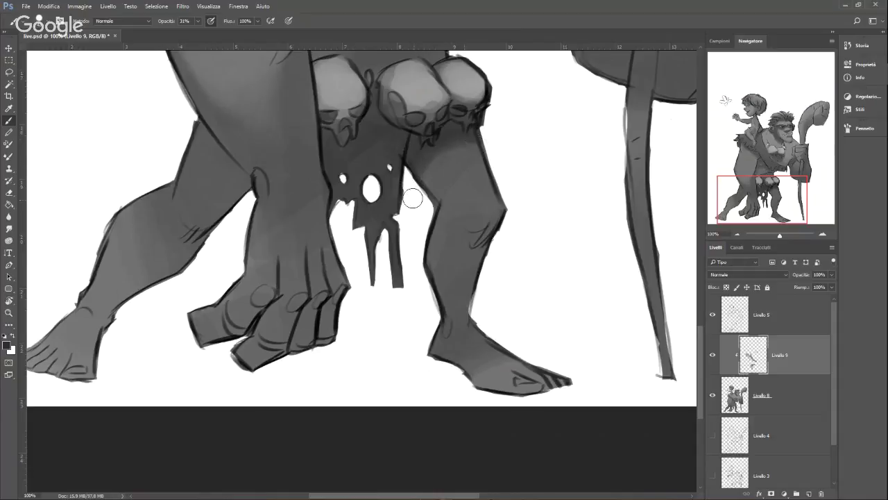
left_click_drag(498, 143, 430, 175)
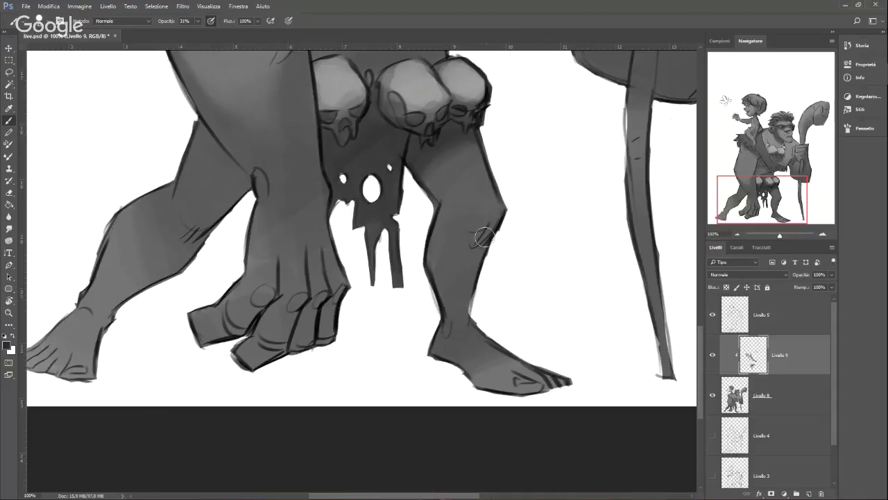
mouse_move(485, 237)
left_mouse_down()
mouse_move(469, 285)
mouse_move(477, 231)
mouse_move(462, 308)
left_mouse_up()
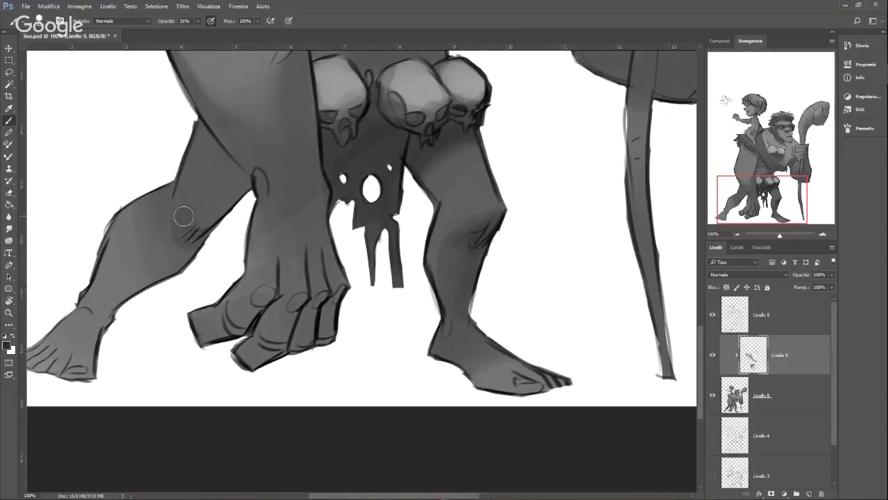
Step: Darken the giant's rear leg around the knee fold and down the calf, enlarging the brush for broader shading
mouse_move(184, 216)
left_mouse_down()
mouse_move(170, 245)
mouse_move(193, 236)
mouse_move(186, 223)
mouse_move(151, 274)
mouse_move(165, 240)
mouse_move(188, 247)
mouse_move(134, 235)
mouse_move(109, 316)
left_mouse_up()
right_click(189, 247)
left_click(161, 236)
mouse_move(200, 248)
left_mouse_down()
mouse_move(204, 222)
mouse_move(181, 234)
mouse_move(148, 285)
mouse_move(148, 239)
mouse_move(121, 276)
mouse_move(155, 275)
mouse_move(177, 259)
mouse_move(222, 199)
left_mouse_up()
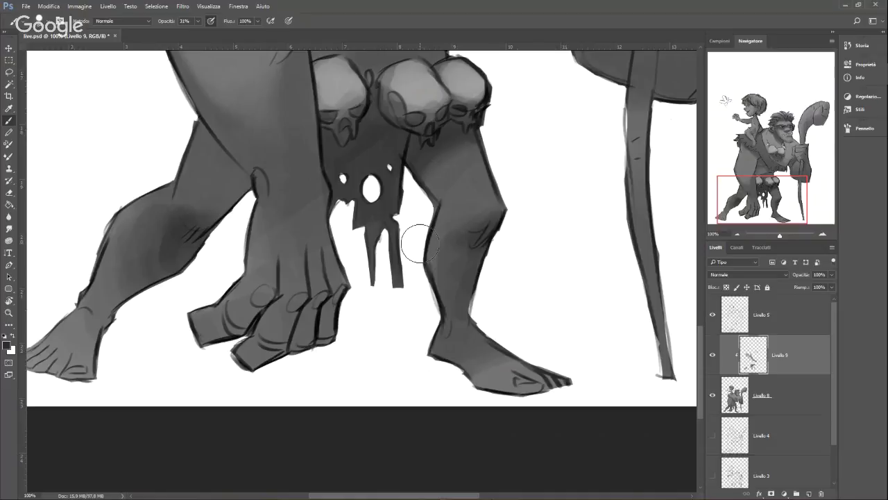
Step: Sample a mid grey from the rear leg and blend the dark shading around its knee and calf with a soft transition
left_click_drag(780, 236, 779, 237)
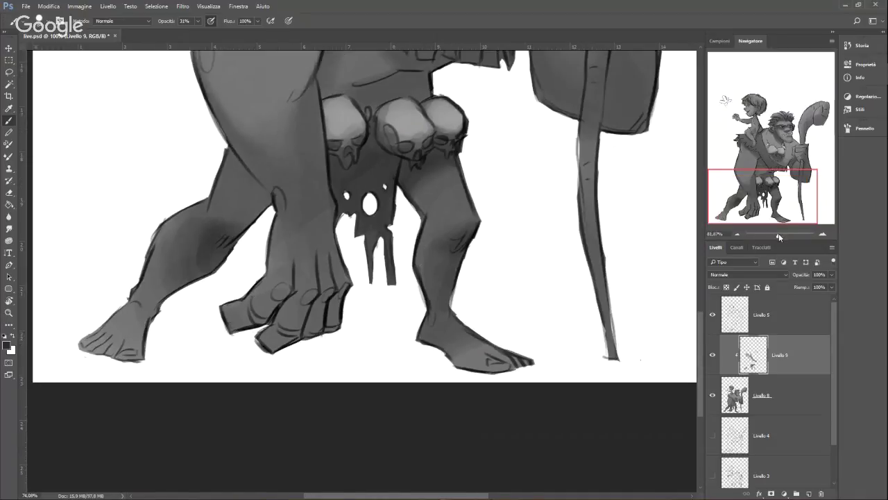
right_click(254, 229)
left_click(251, 237)
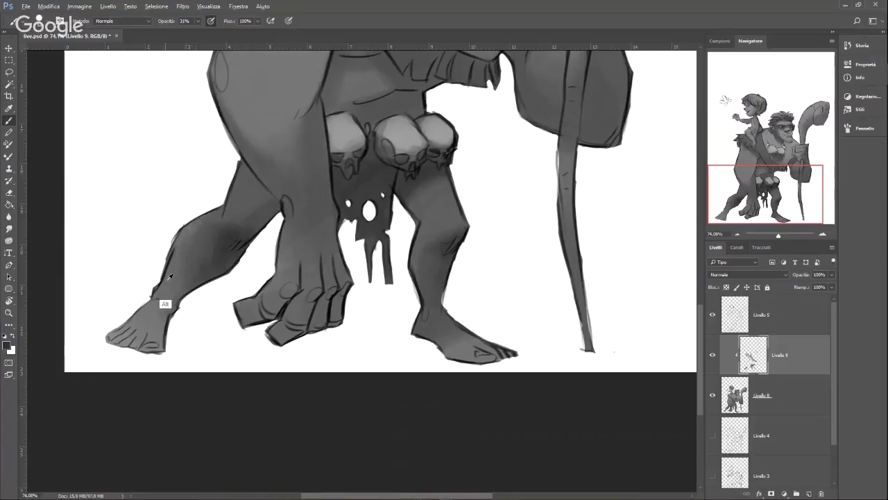
right_click(205, 234)
key("Return")
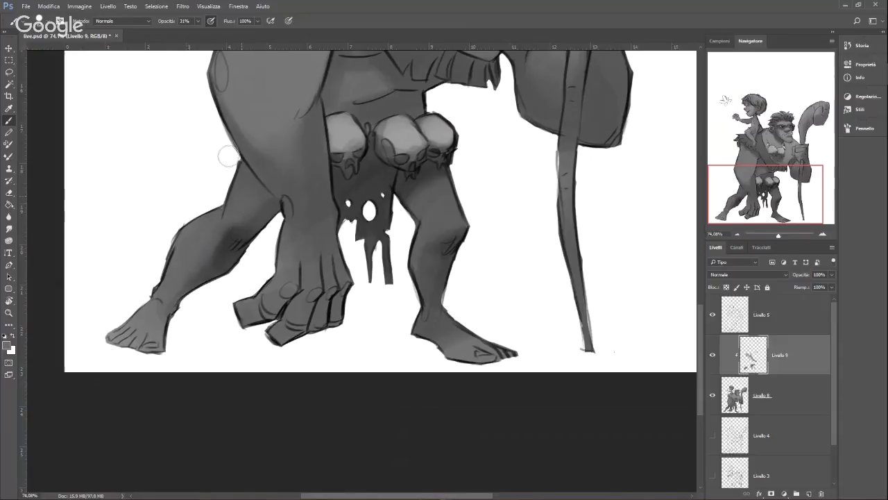
key("bracketright")
key("bracketright")
key("bracketright")
key("bracketright")
key("bracketright")
left_click(718, 229)
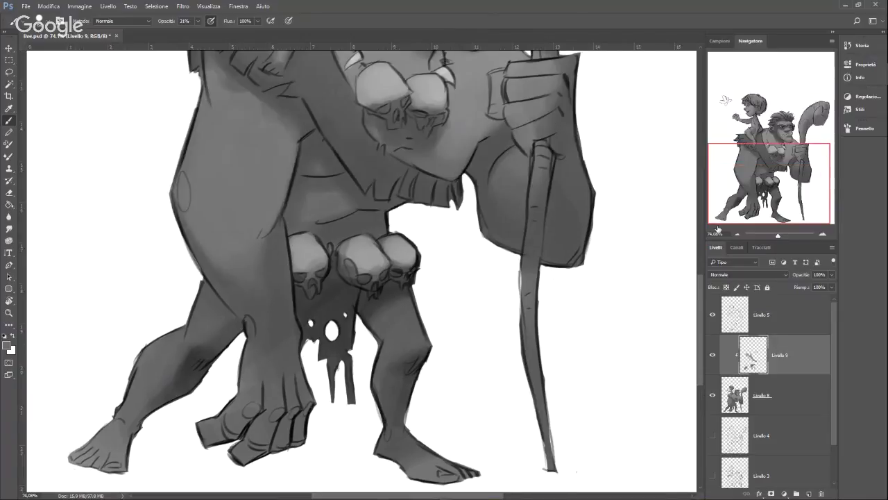
left_click_drag(700, 285, 700, 312)
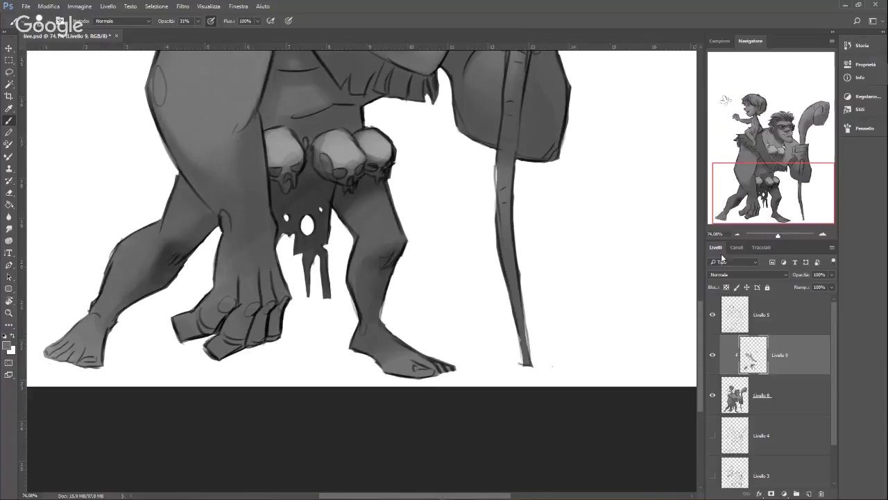
left_click_drag(699, 313, 698, 306)
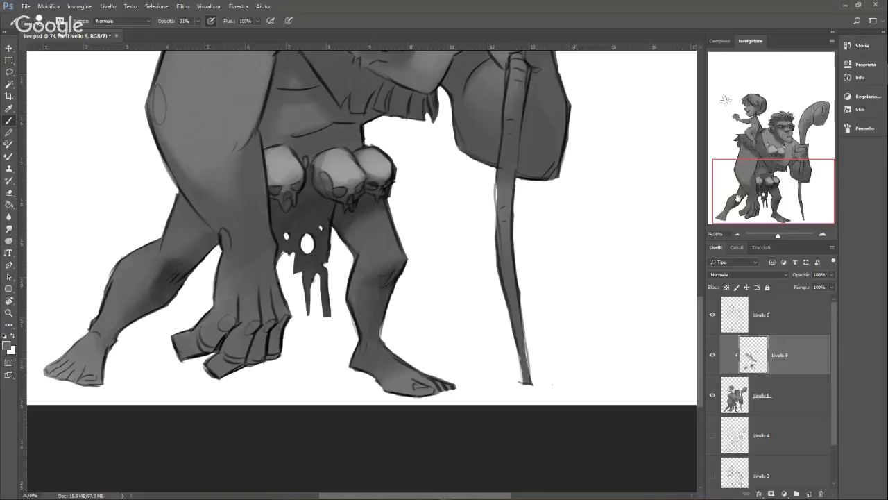
left_click_drag(772, 173, 771, 156)
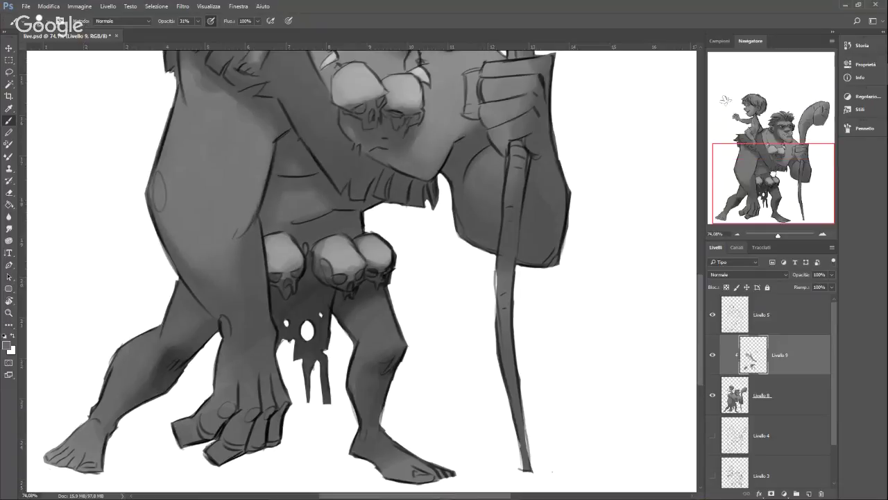
scroll(493, 213, "up", 1)
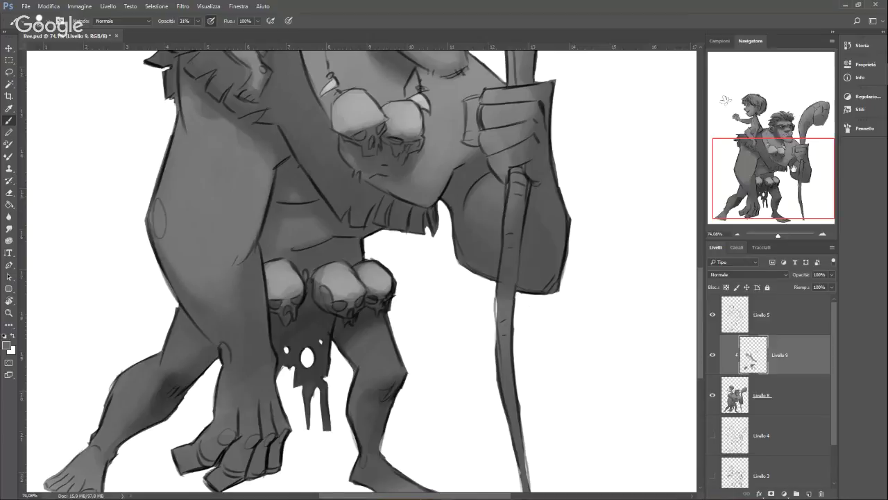
Step: Sample a darker grey and, with a smaller brush, shade the thumb and fingers of the giant's hand gripping the club
left_click_drag(795, 169, 788, 142)
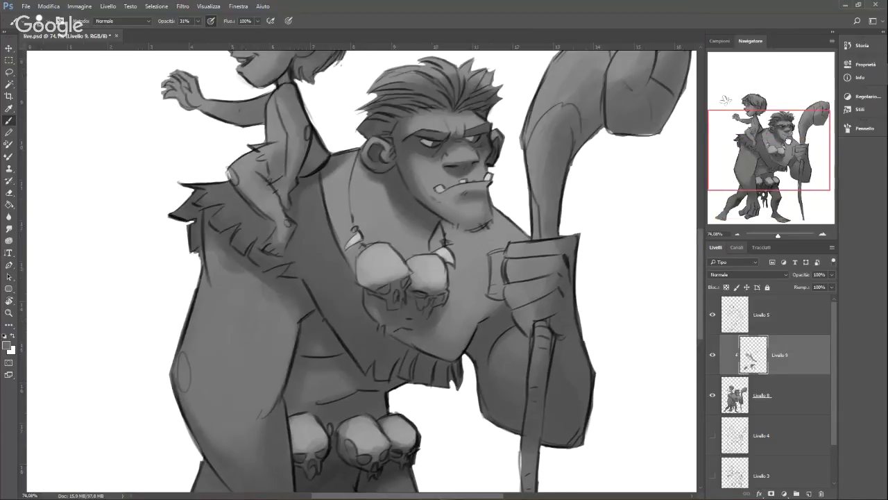
left_click_drag(788, 141, 788, 165)
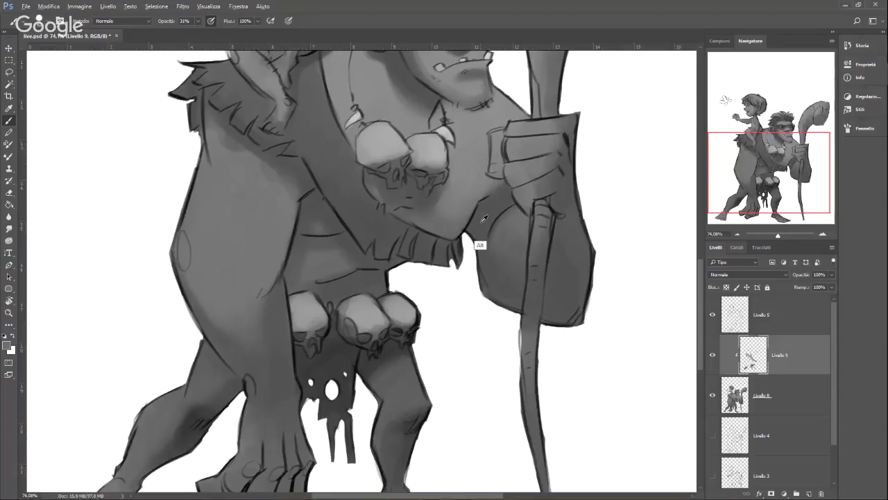
right_click(518, 201)
left_click_drag(587, 225, 576, 225)
left_click_drag(497, 176, 503, 153)
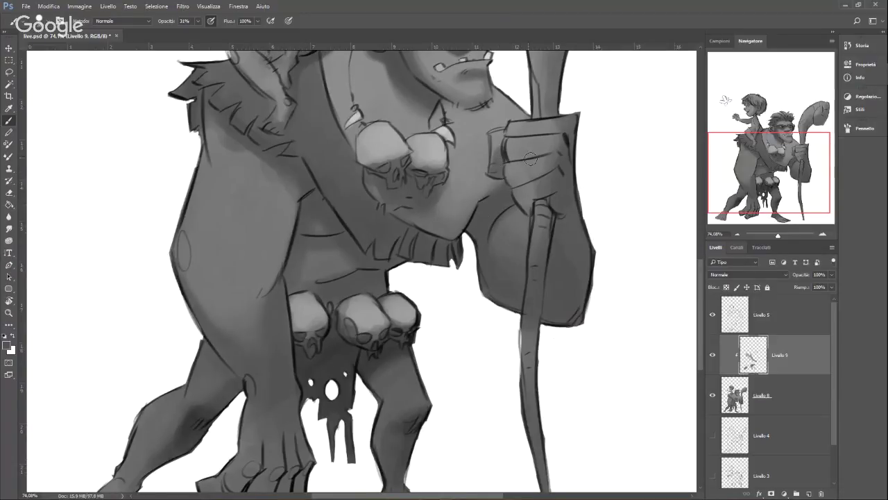
mouse_move(517, 188)
left_mouse_down()
mouse_move(559, 167)
mouse_move(561, 150)
mouse_move(520, 158)
mouse_move(567, 149)
left_mouse_up()
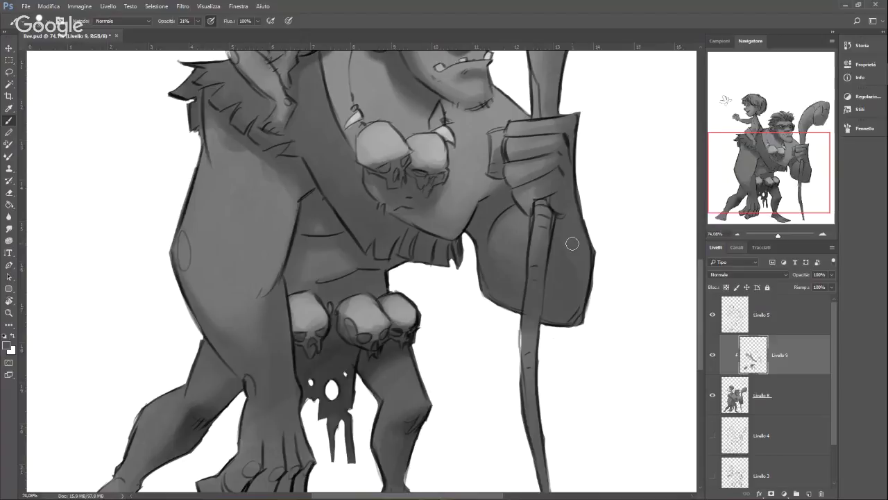
left_click_drag(779, 236, 778, 236)
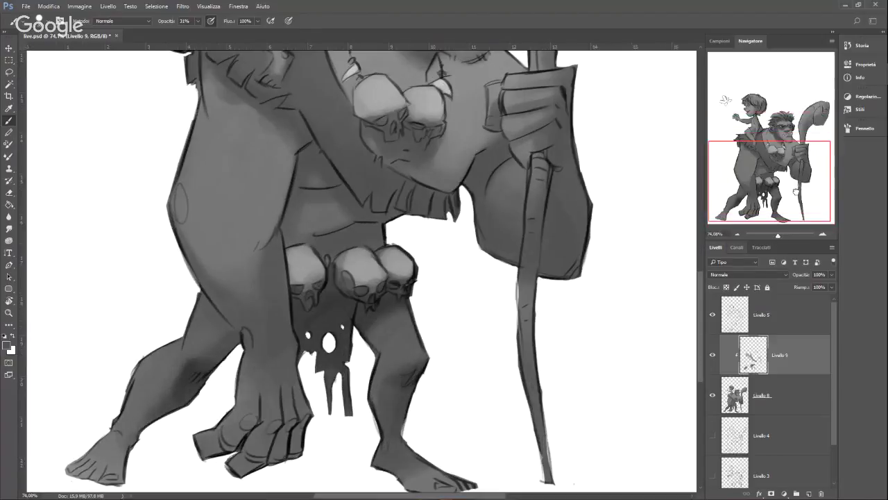
scroll(701, 271, "up", 2)
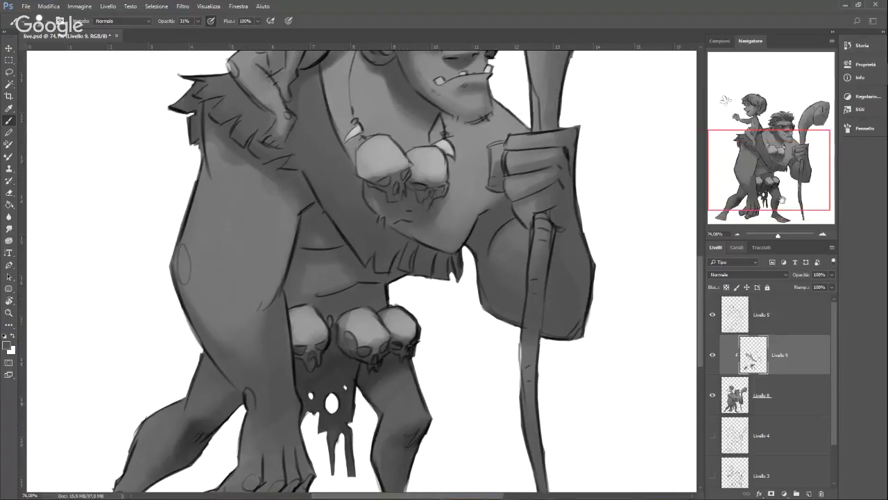
scroll(701, 271, "up", 1)
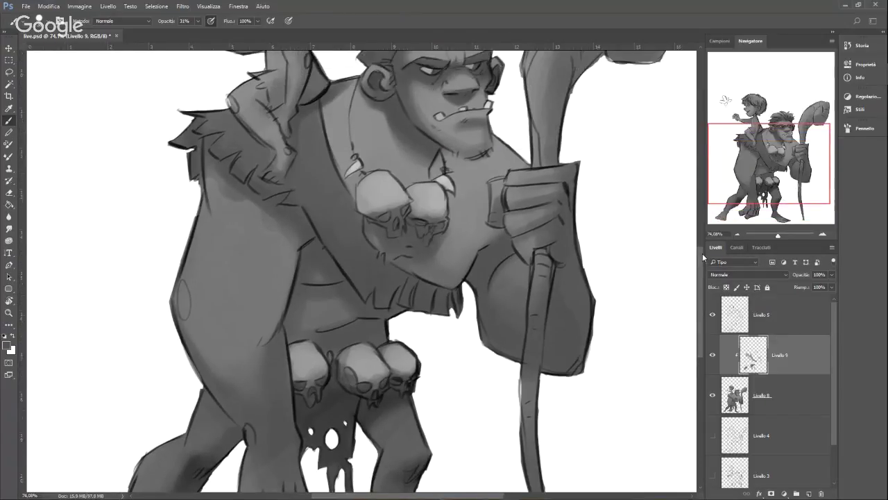
Step: Darken the child's hair in dark grey around the crown, back of the head and behind the ear, varying the brush size
scroll(701, 271, "up", 2)
scroll(707, 233, "up", 3)
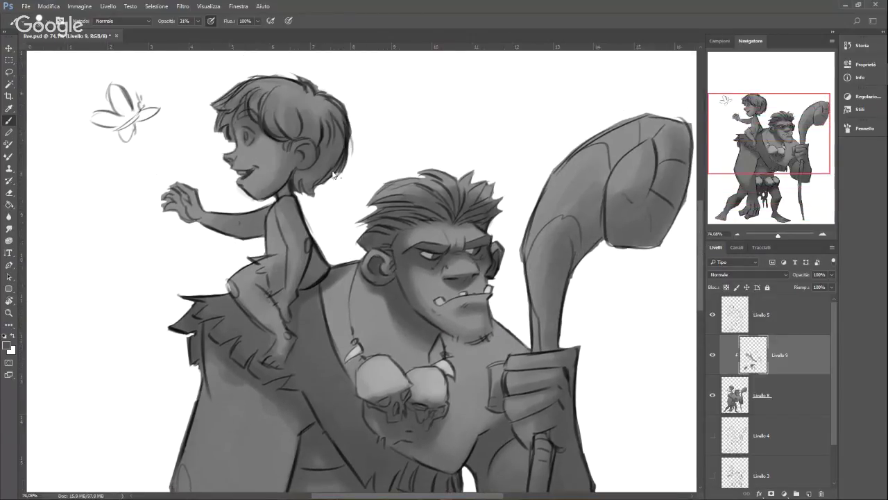
left_click(9, 344)
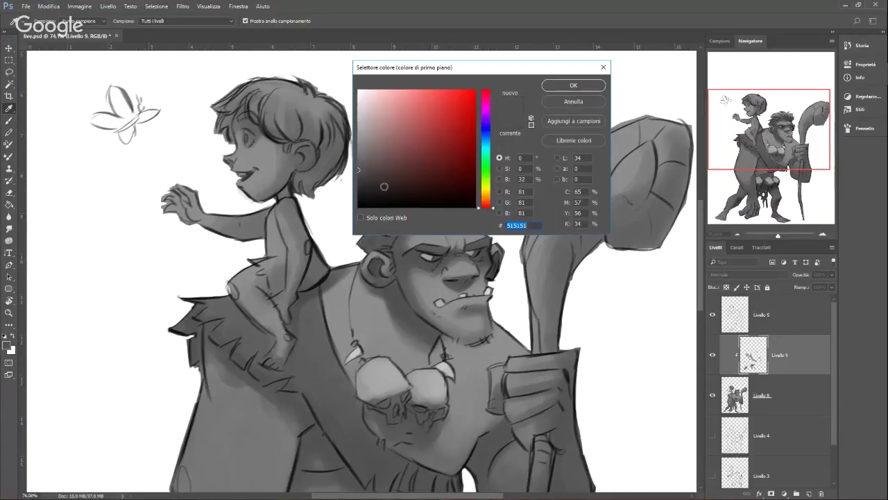
left_click(573, 89)
right_click(331, 117)
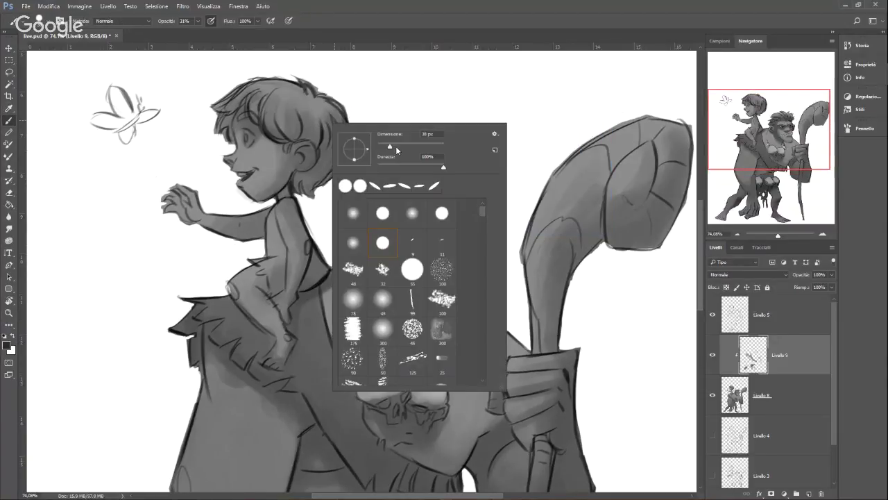
key("Return")
mouse_move(282, 129)
left_mouse_down()
mouse_move(313, 118)
mouse_move(320, 133)
mouse_move(325, 113)
mouse_move(313, 171)
left_mouse_up()
right_click(313, 171)
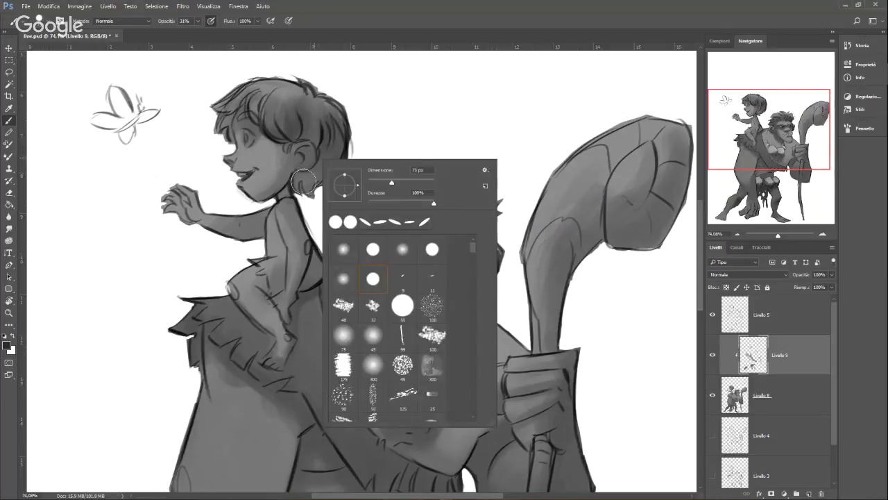
key("Return")
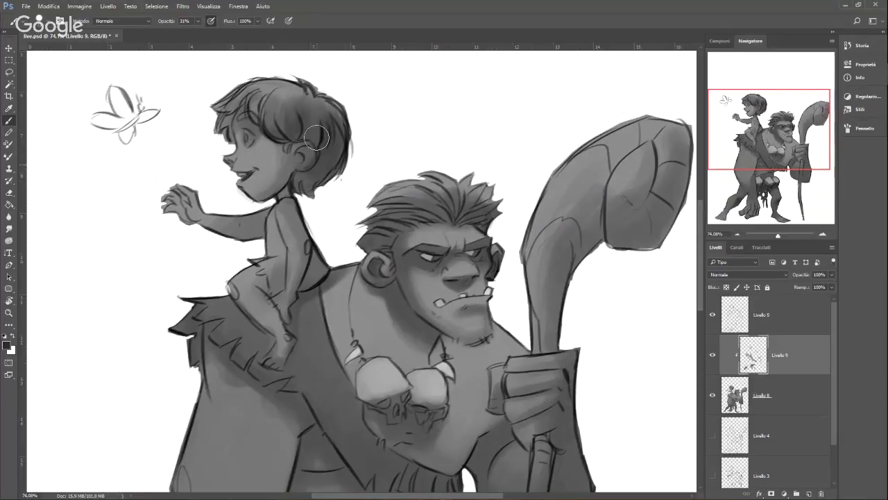
right_click(345, 123)
left_click(397, 145)
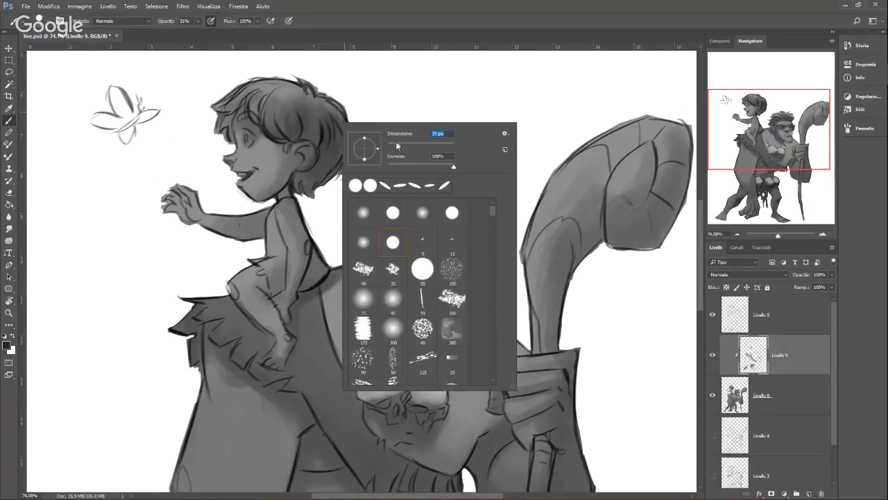
key("Return")
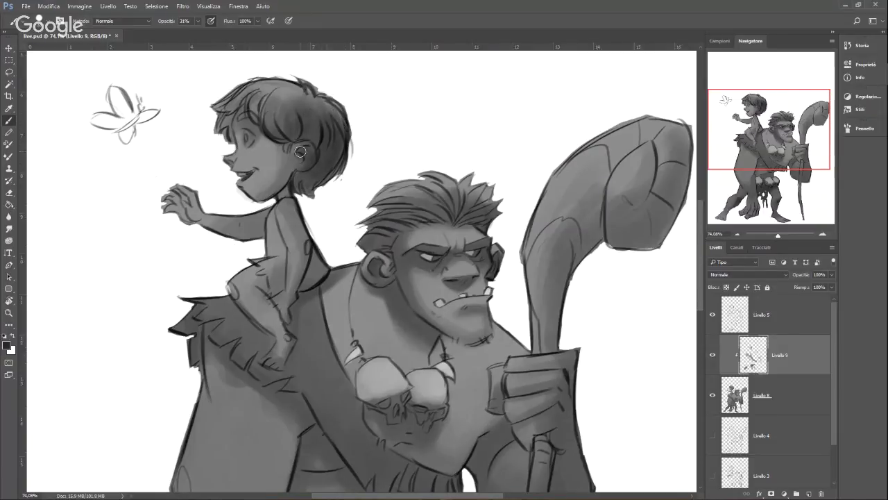
Step: Lighten the white of the child's eye with white, using a small 11 px brush
key("x")
right_click(391, 108)
left_click(248, 141)
right_click(300, 135)
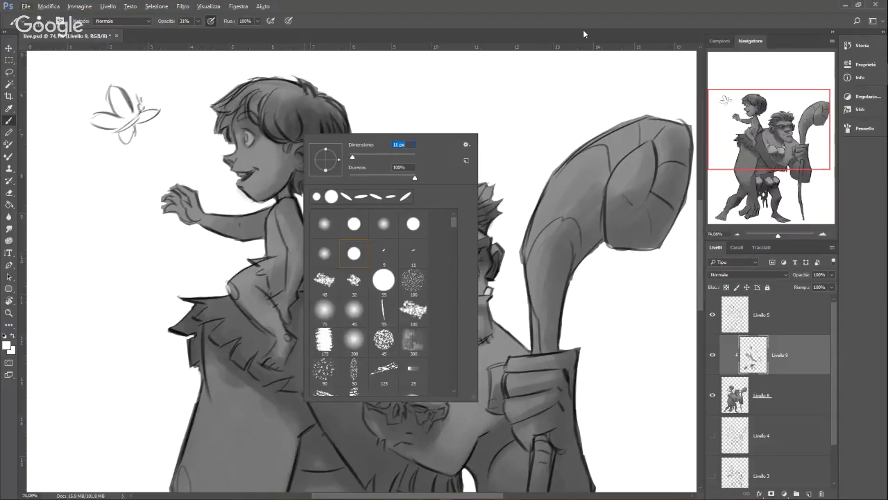
left_click(332, 93)
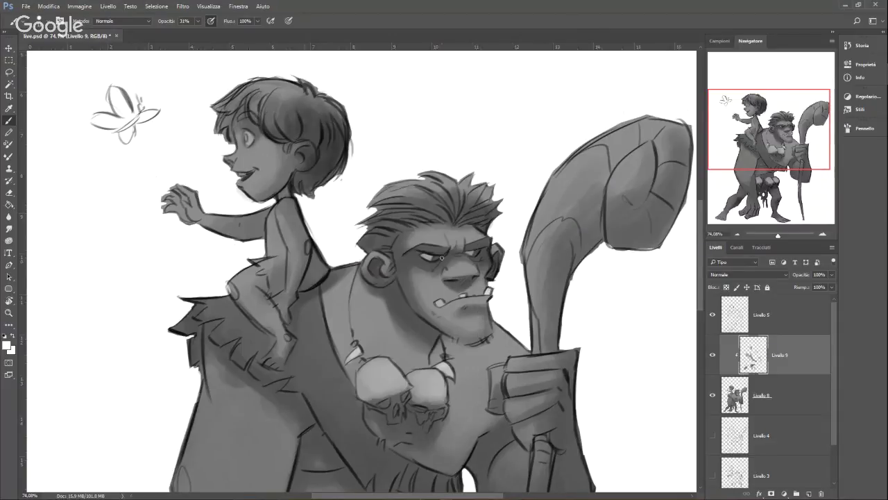
Step: Pick black as the painting colour, darken the child's eyebrow, and sample a tone near the mouth
left_click(6, 344)
left_click(372, 181)
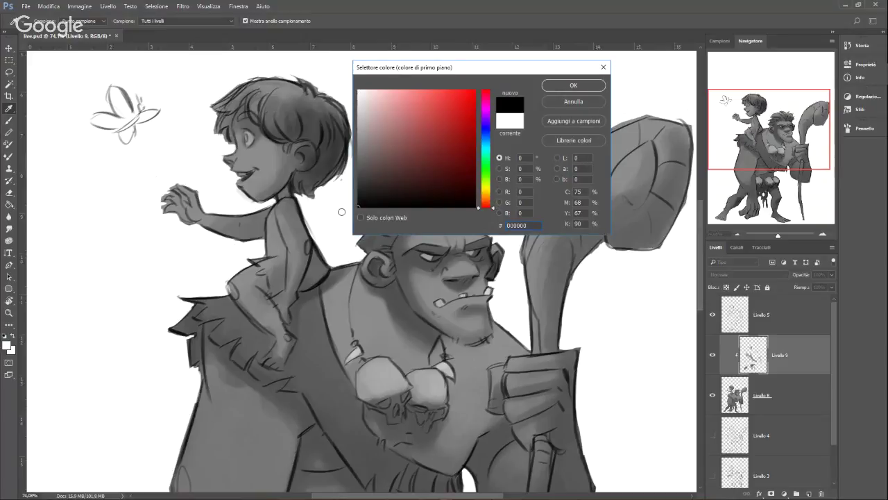
left_click(572, 86)
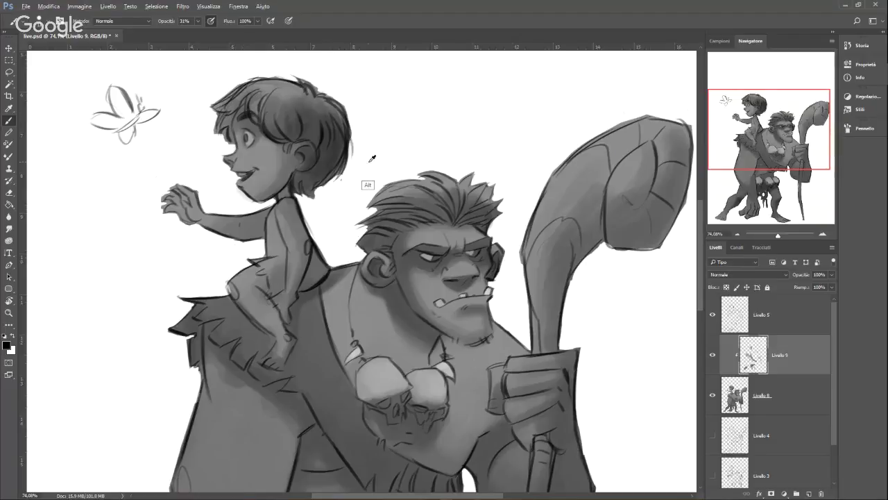
left_click(239, 176, "alt")
Step: Pick the dark grey 242424 and darken the eye sockets and nose holes of the skulls on the giant's belt
left_click_drag(780, 235, 777, 236)
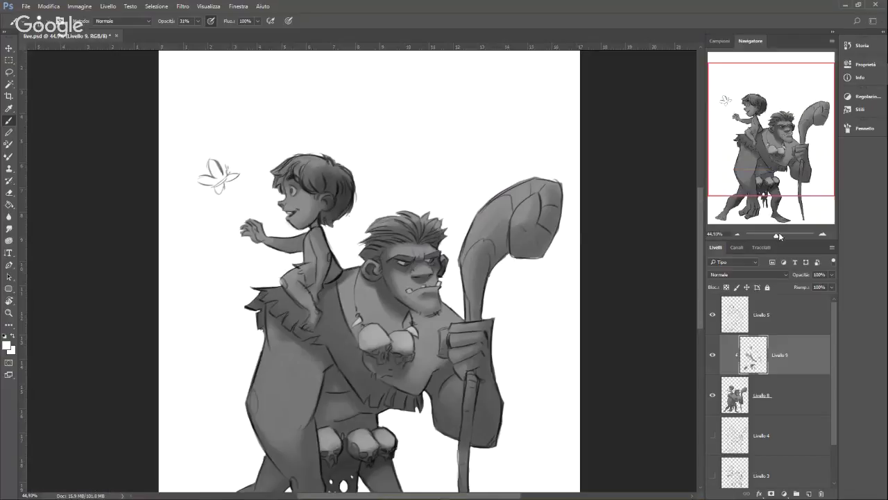
left_click_drag(779, 236, 771, 238)
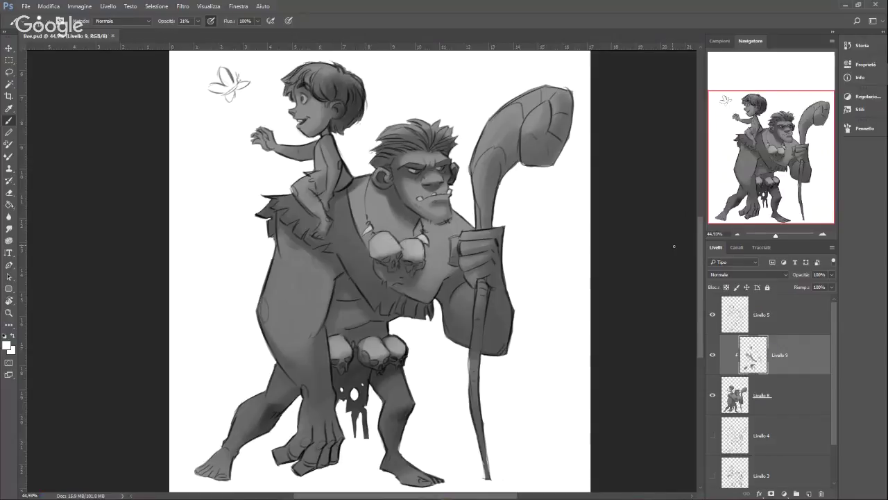
left_click_drag(702, 250, 692, 270)
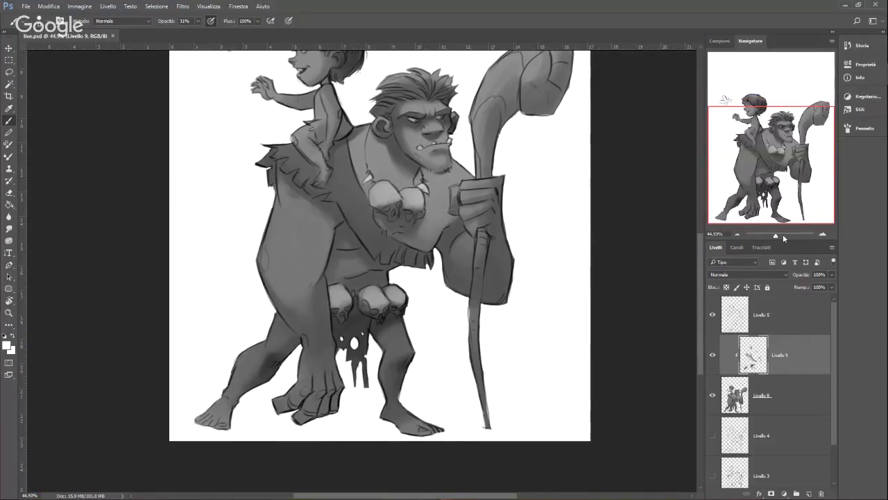
left_click_drag(776, 235, 784, 235)
left_click_drag(771, 182, 767, 201)
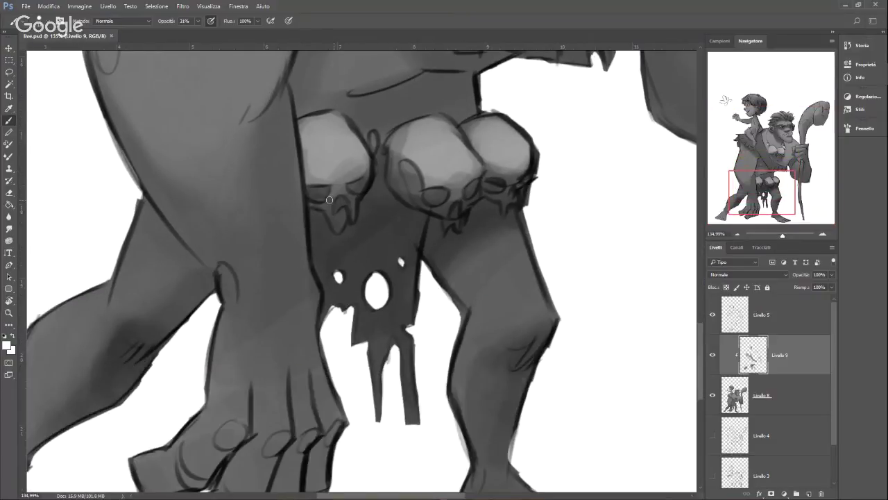
left_click(7, 346)
left_click_drag(359, 195, 339, 188)
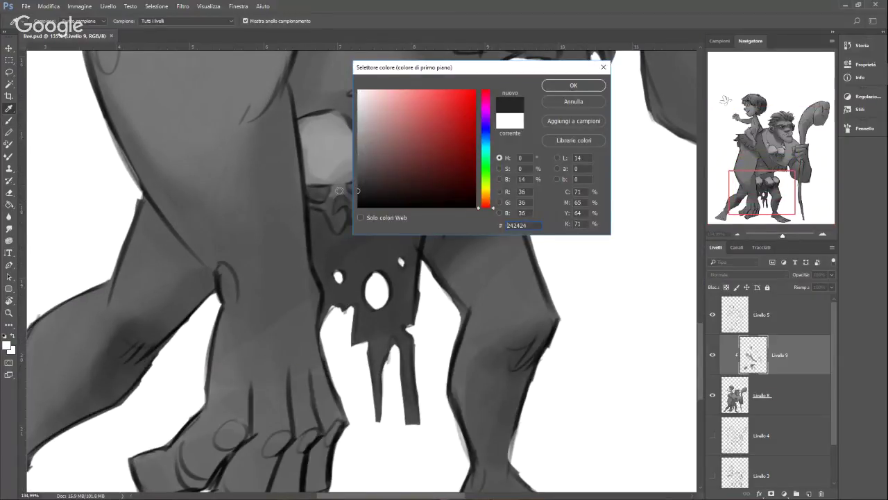
left_click(556, 88)
left_click(556, 87)
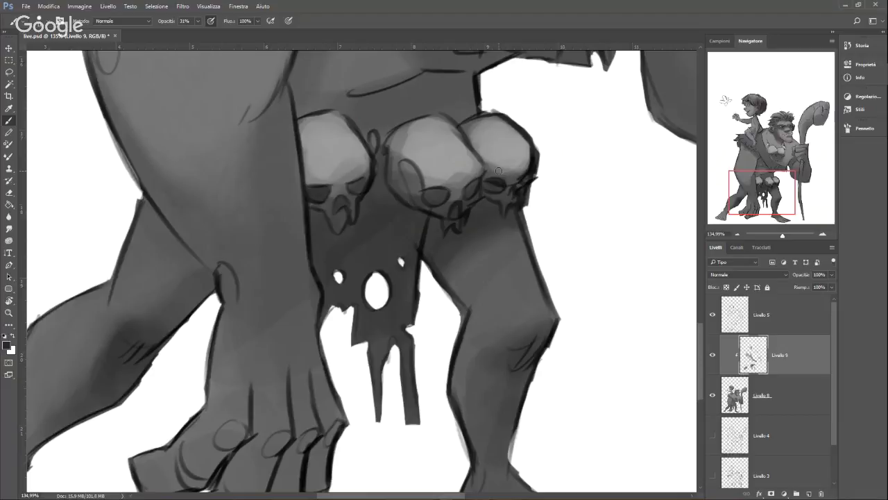
Step: Darken the eye sockets and nose holes of the two necklace skulls with the same dark grey, and save the file
left_click_drag(782, 235, 781, 236)
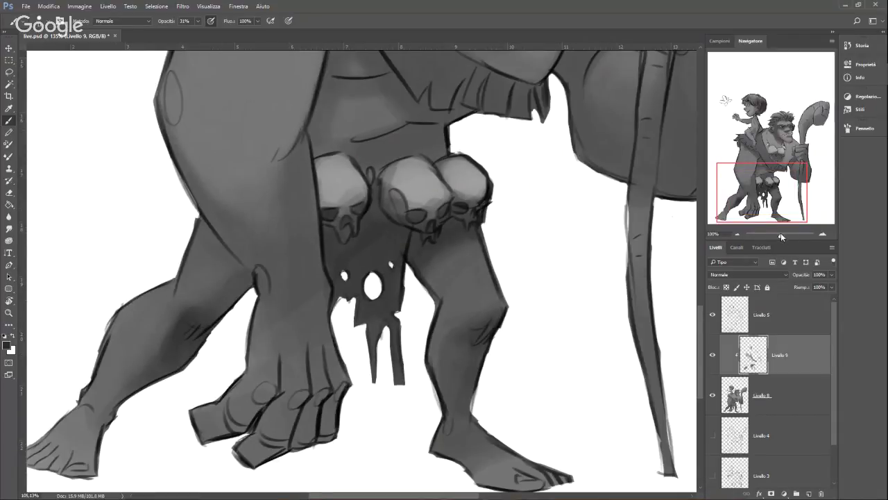
left_click_drag(781, 237, 775, 238)
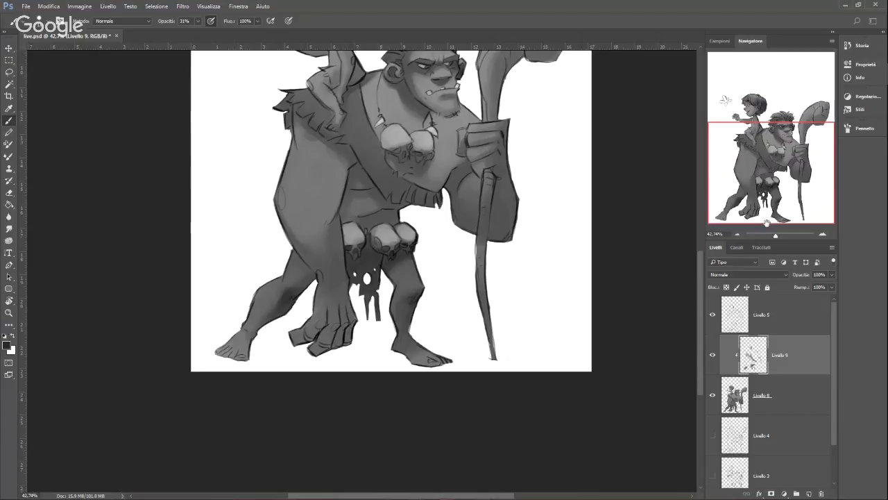
left_click(781, 237)
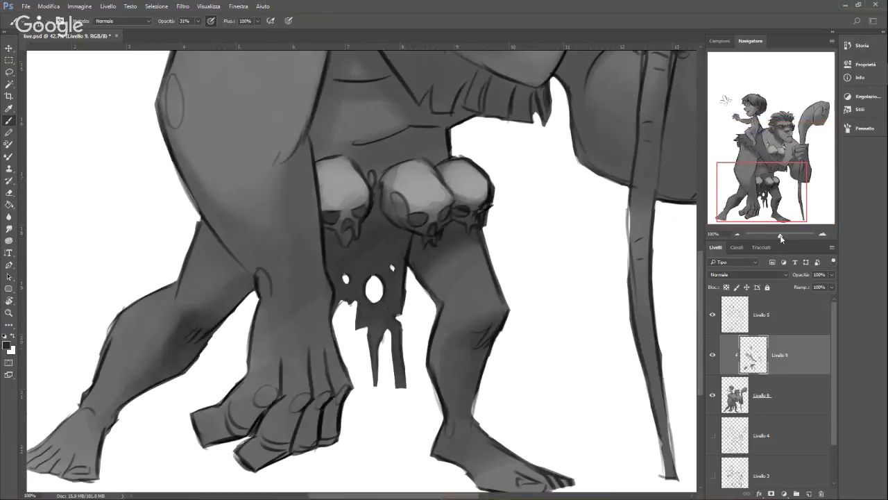
left_click_drag(781, 238, 782, 237)
left_click_drag(779, 198, 787, 180)
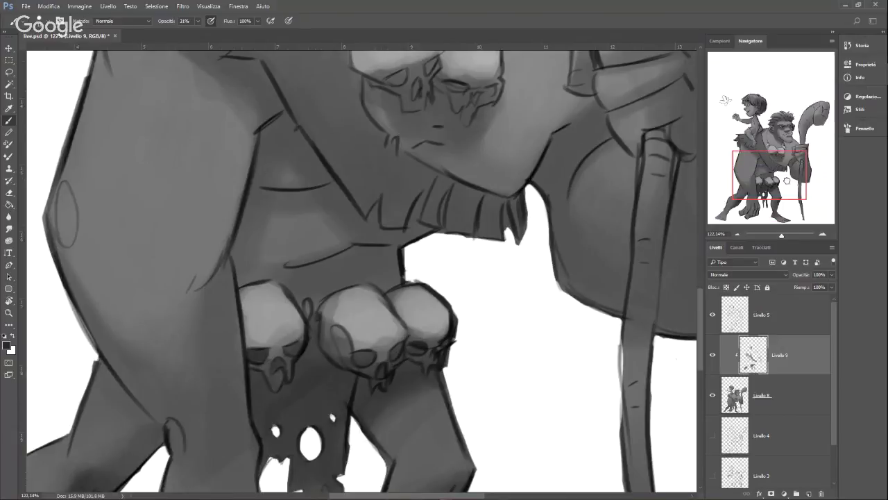
left_click_drag(787, 180, 791, 168)
left_click_drag(782, 237, 784, 236)
mouse_move(355, 170)
left_mouse_down()
mouse_move(397, 162)
mouse_move(404, 150)
mouse_move(381, 188)
mouse_move(363, 174)
mouse_move(367, 162)
mouse_move(379, 185)
mouse_move(383, 173)
mouse_move(457, 192)
left_mouse_up()
left_click_drag(402, 184, 419, 198)
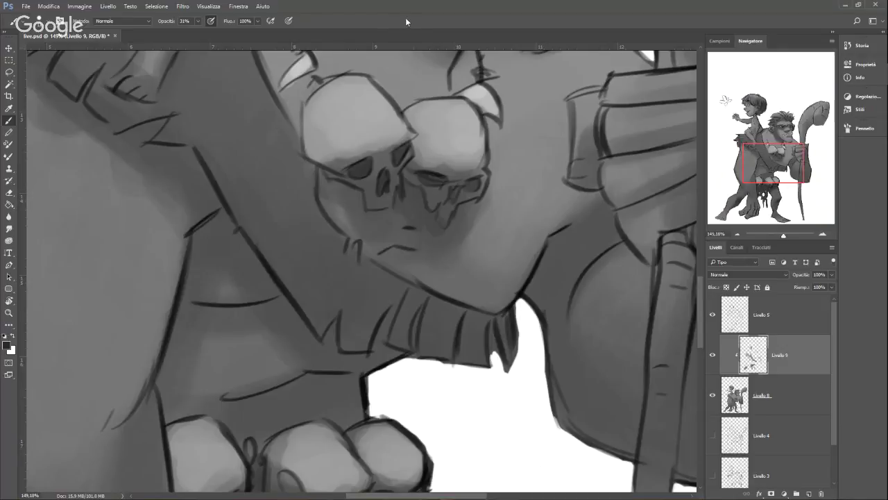
key("ctrl+s")
Step: Paint dark shadows on the chest along the two fangs hanging beside the necklace skulls
left_click(784, 236)
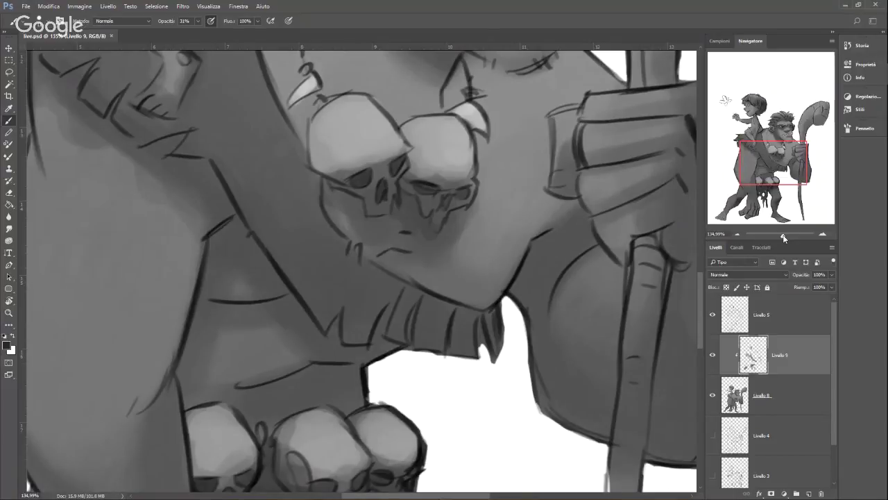
left_click_drag(784, 237, 784, 238)
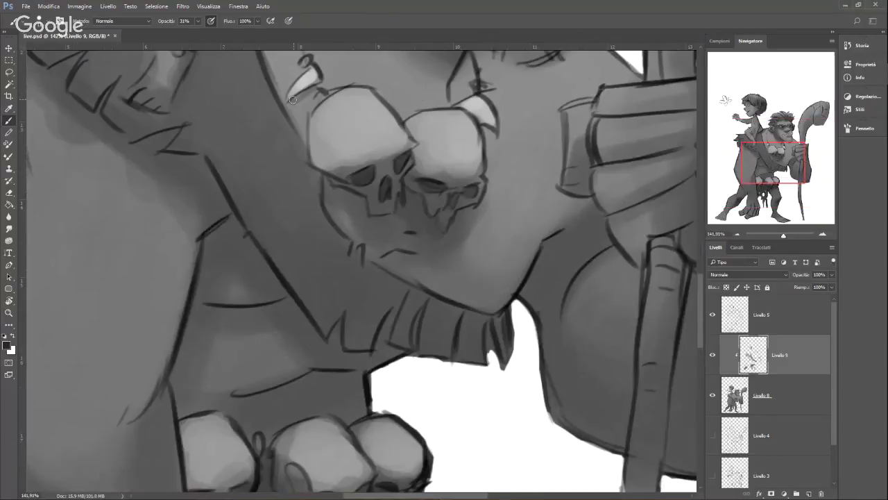
left_click_drag(292, 102, 318, 88)
left_click_drag(484, 127, 494, 146)
Step: Darken the giant's eyebrows and the underside of the nose with dark grey
left_click_drag(776, 171, 785, 150)
left_click_drag(312, 134, 354, 140)
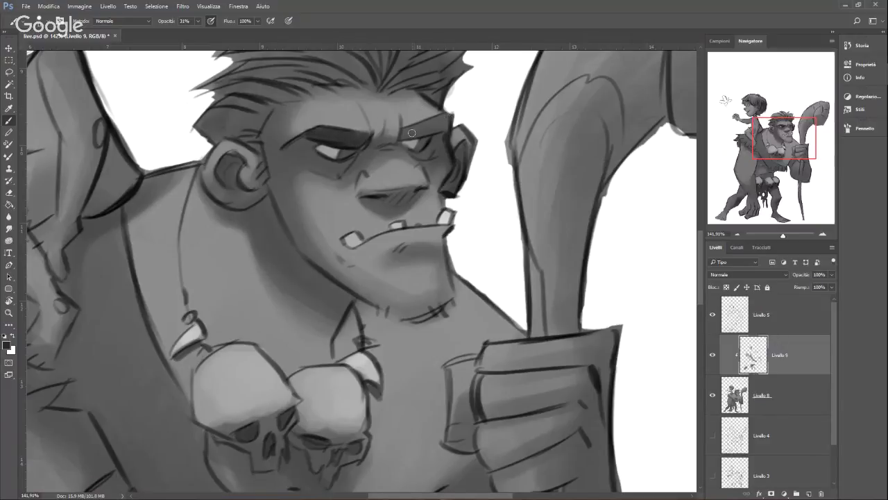
left_click_drag(403, 134, 428, 128)
mouse_move(406, 136)
left_mouse_down()
mouse_move(438, 120)
mouse_move(401, 133)
mouse_move(447, 126)
mouse_move(422, 124)
left_mouse_up()
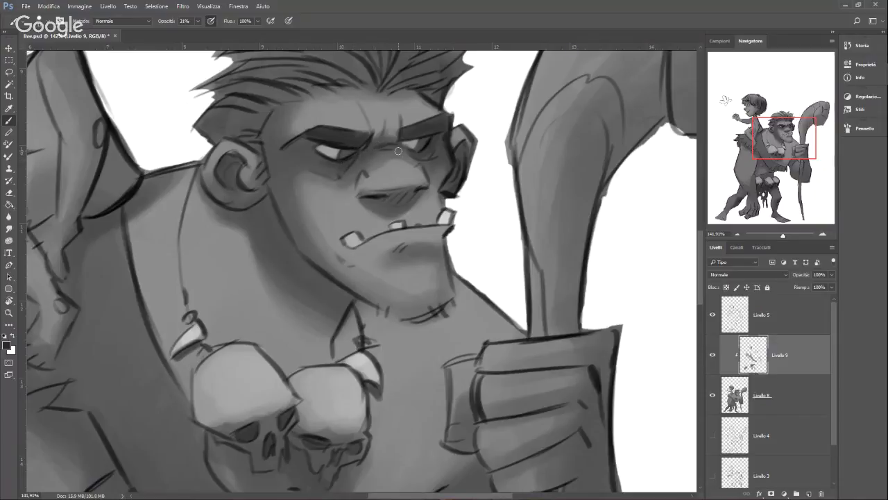
mouse_move(365, 195)
left_mouse_down()
mouse_move(418, 191)
mouse_move(376, 199)
mouse_move(408, 191)
left_mouse_up()
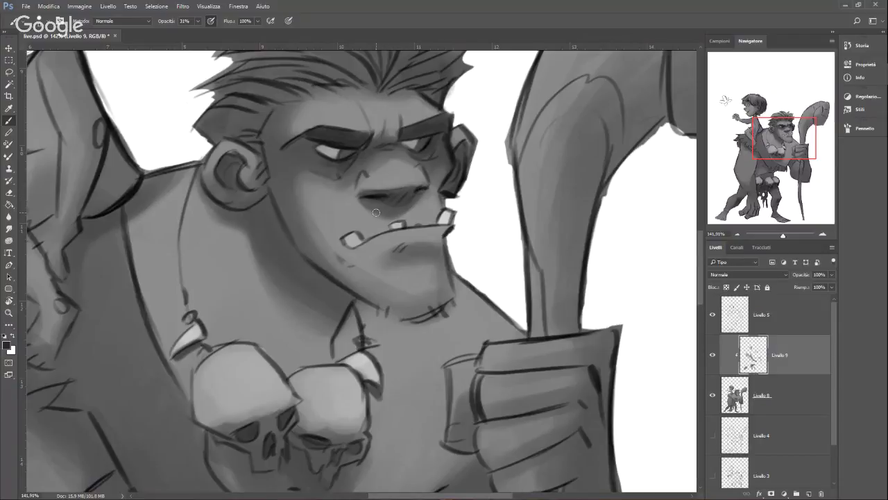
Step: Switch to white with a 26 px brush and paint highlights on the giant's nose and on the forehead between the brows
key("x")
right_click(421, 179)
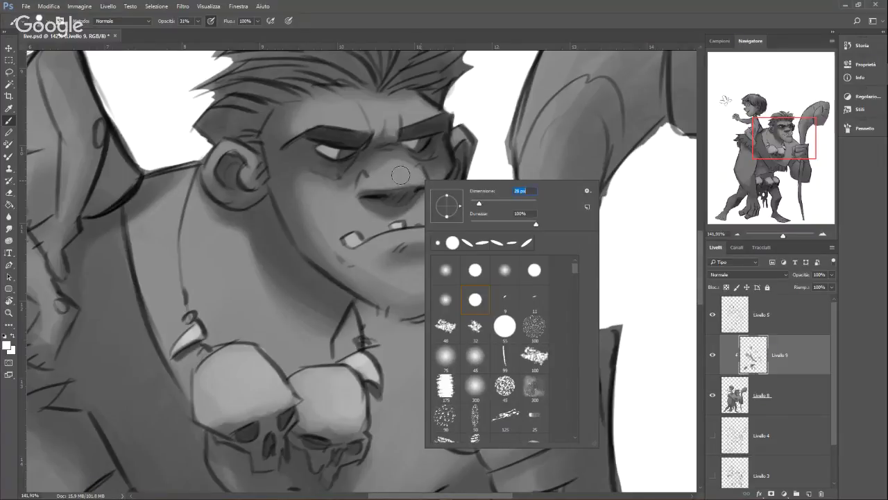
key("Return")
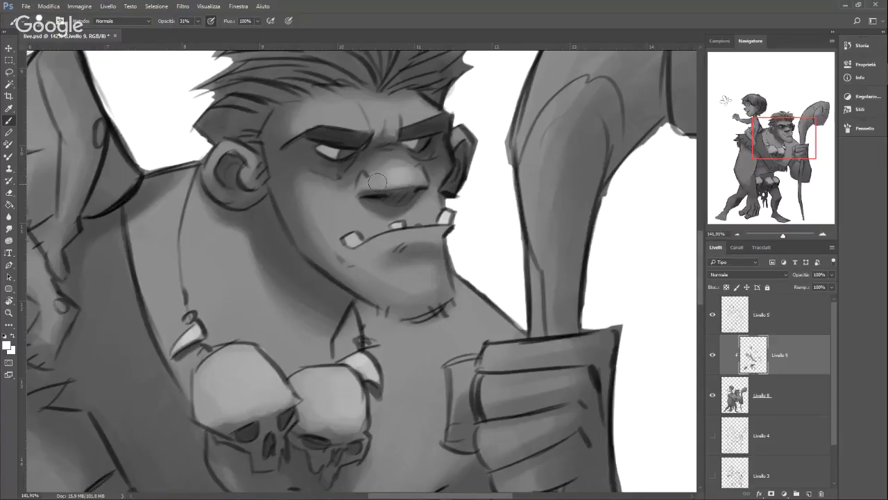
mouse_move(377, 182)
left_mouse_down()
mouse_move(400, 174)
mouse_move(417, 188)
left_mouse_up()
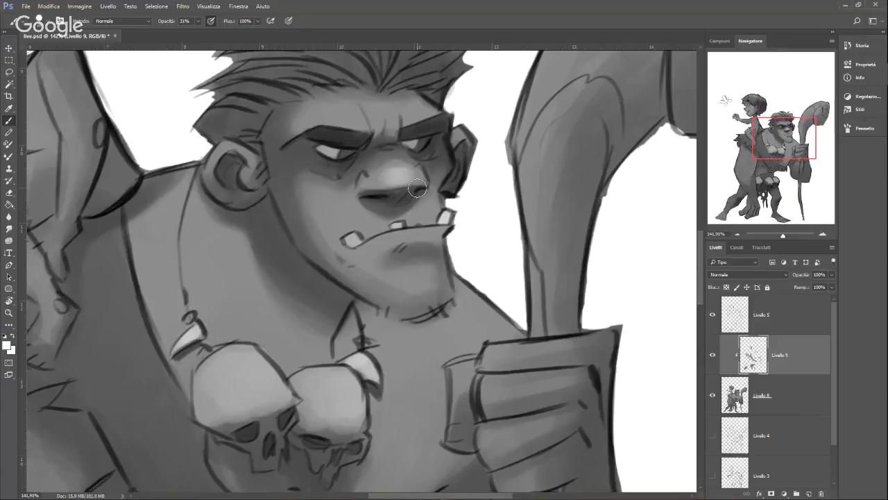
mouse_move(397, 112)
left_mouse_down()
mouse_move(392, 120)
mouse_move(395, 111)
mouse_move(410, 122)
left_mouse_up()
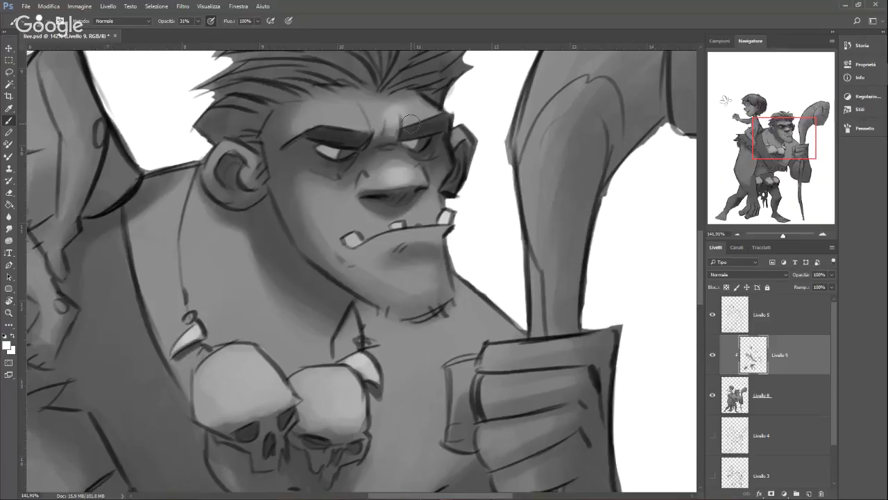
Step: Merge the clipped shading layer Livello 9 with the character base layer directly beneath it
left_click_drag(783, 237, 785, 237)
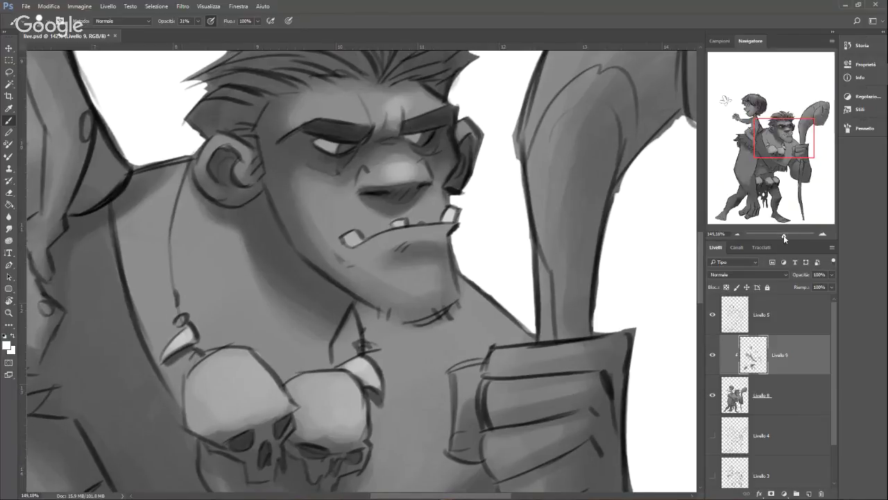
key("ctrl+1")
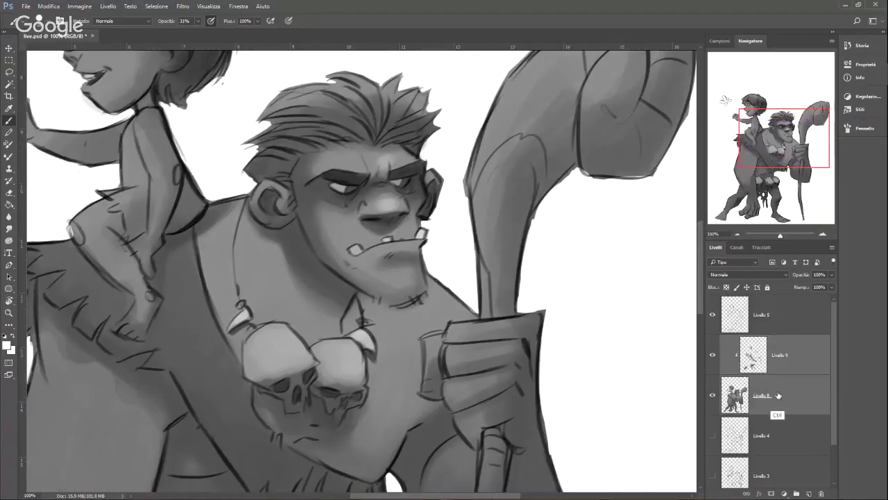
key("ctrl+e")
Step: Sample the giant's forehead grey and paint over the highlight between the brows to soften it
left_click_drag(788, 153, 780, 148)
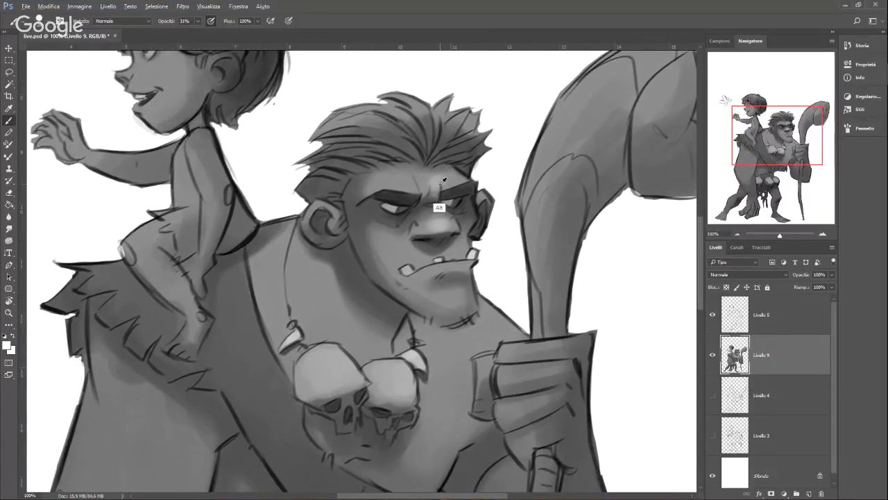
left_click(425, 180, "alt")
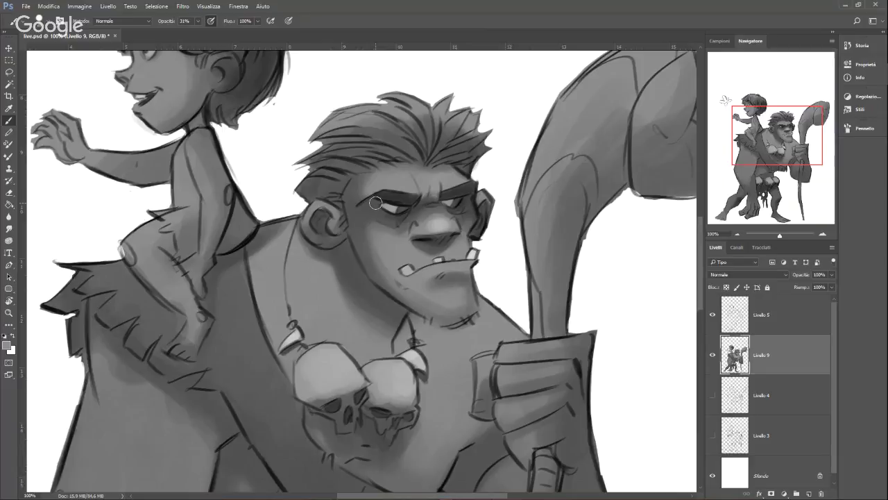
left_click_drag(783, 158, 787, 166)
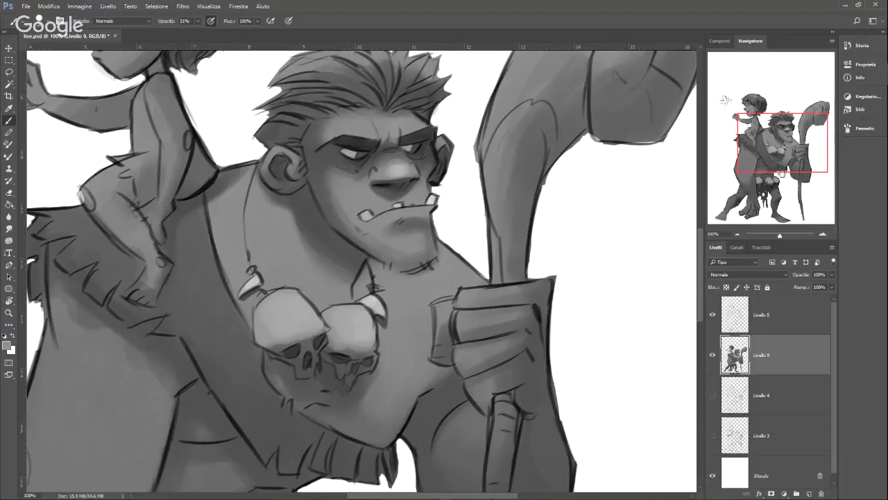
mouse_move(794, 158)
left_mouse_down()
mouse_move(787, 150)
mouse_move(790, 167)
left_mouse_up()
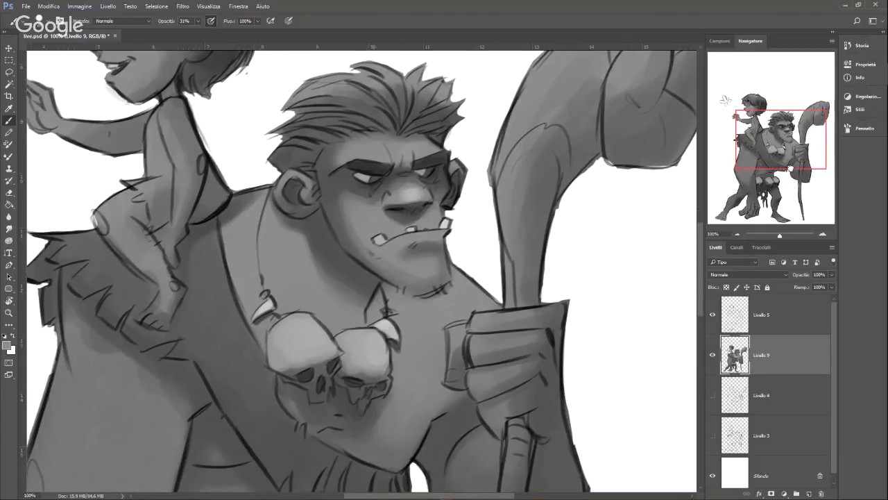
Step: Set the foreground colour to dark grey #353535
left_click_drag(781, 235, 780, 236)
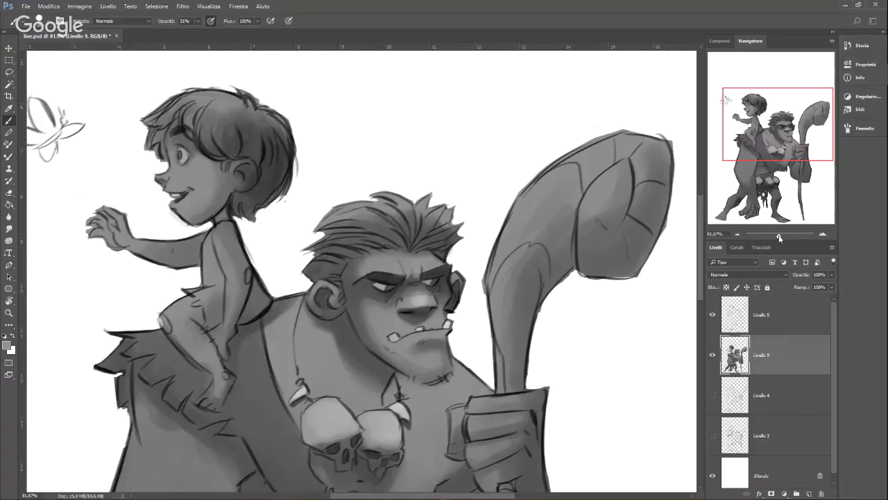
left_click_drag(779, 132, 776, 138)
left_click(7, 345)
left_click(358, 182)
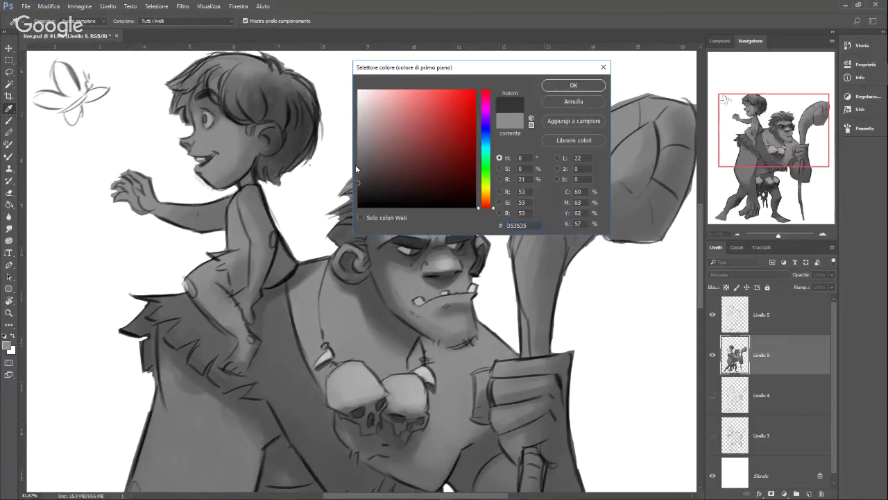
left_click(567, 88)
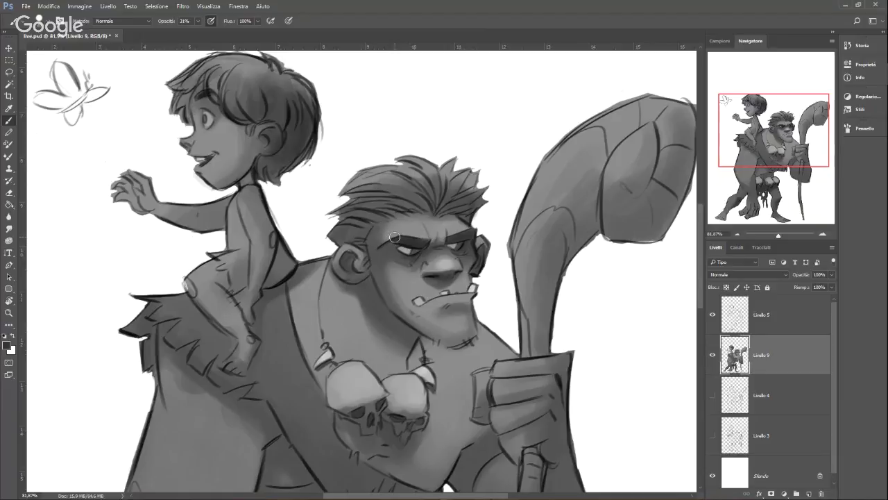
left_click_drag(772, 158, 768, 179)
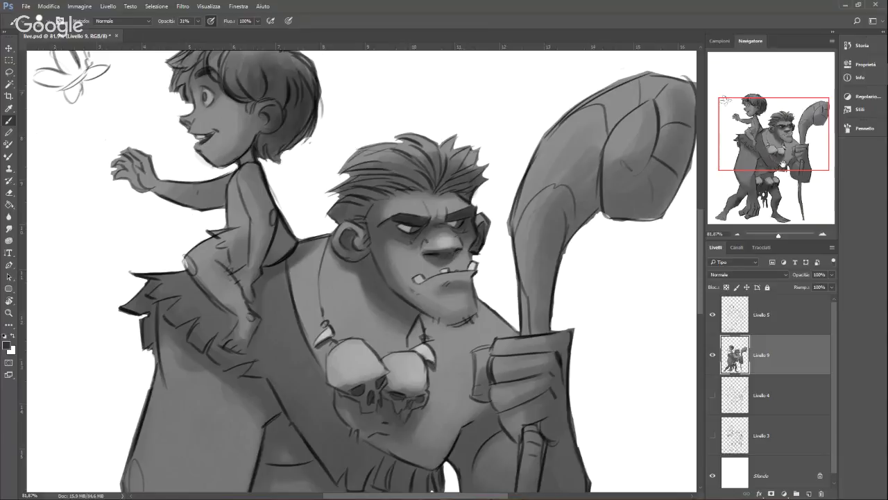
left_click_drag(781, 163, 784, 175)
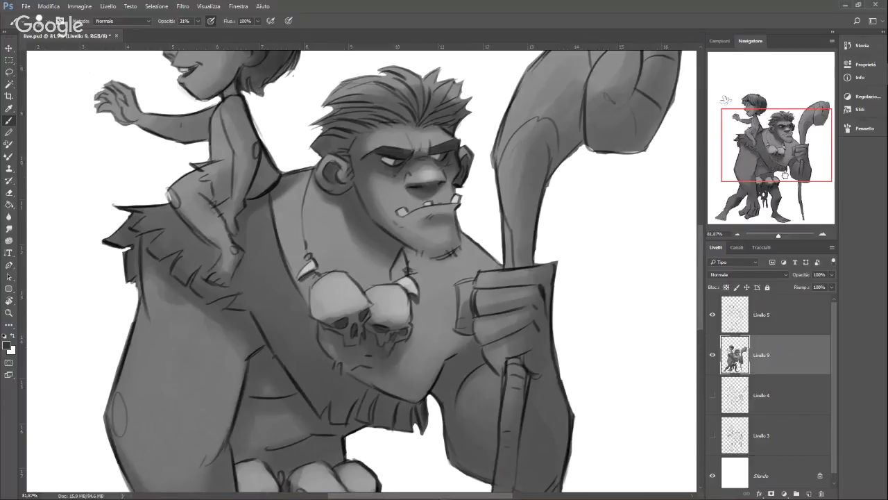
key("ctrl+plus")
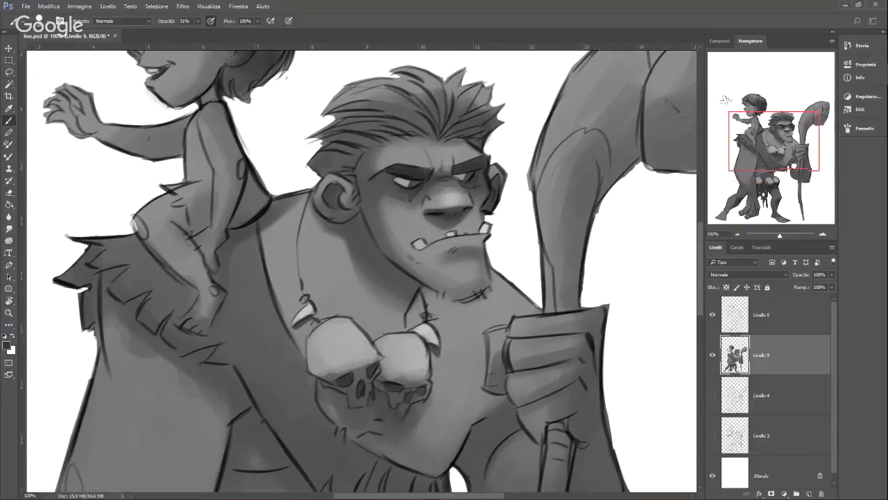
left_click_drag(794, 166, 801, 160)
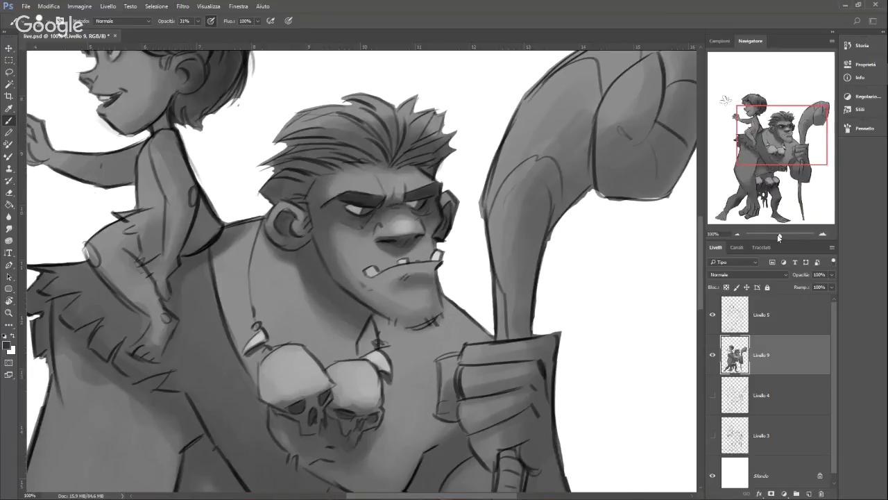
left_click_drag(781, 236, 779, 238)
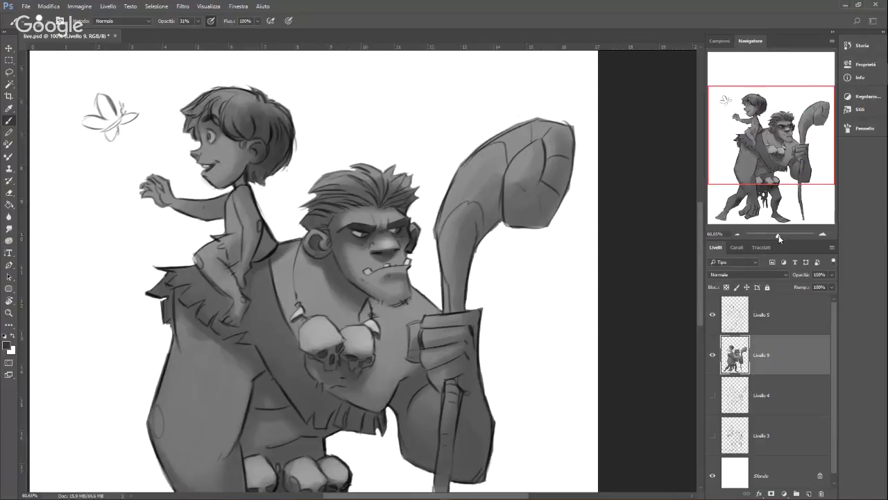
left_click_drag(779, 237, 782, 237)
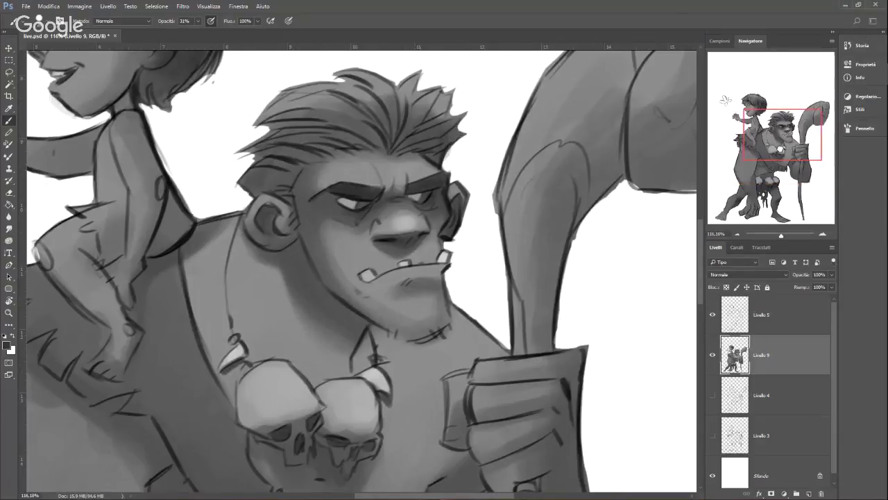
left_click_drag(780, 150, 780, 146)
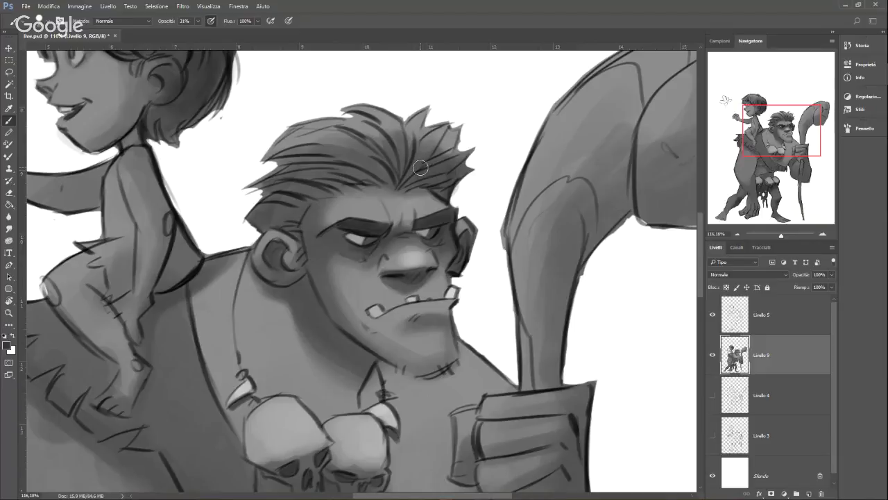
Step: Paint white highlights on the craniums of the two necklace skulls with a 22 px brush
left_click_drag(780, 149, 780, 166)
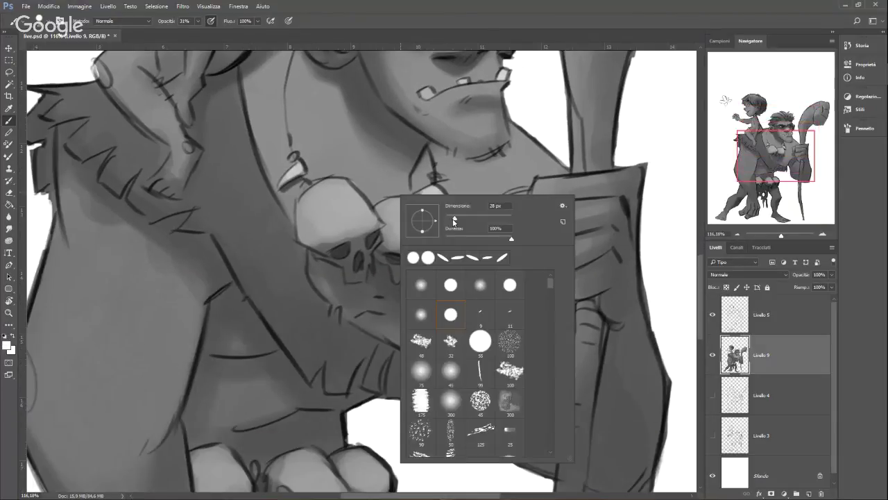
left_click_drag(454, 221, 452, 220)
mouse_move(348, 205)
left_mouse_down()
mouse_move(358, 208)
mouse_move(337, 207)
mouse_move(362, 209)
mouse_move(335, 210)
mouse_move(354, 206)
mouse_move(354, 216)
left_mouse_up()
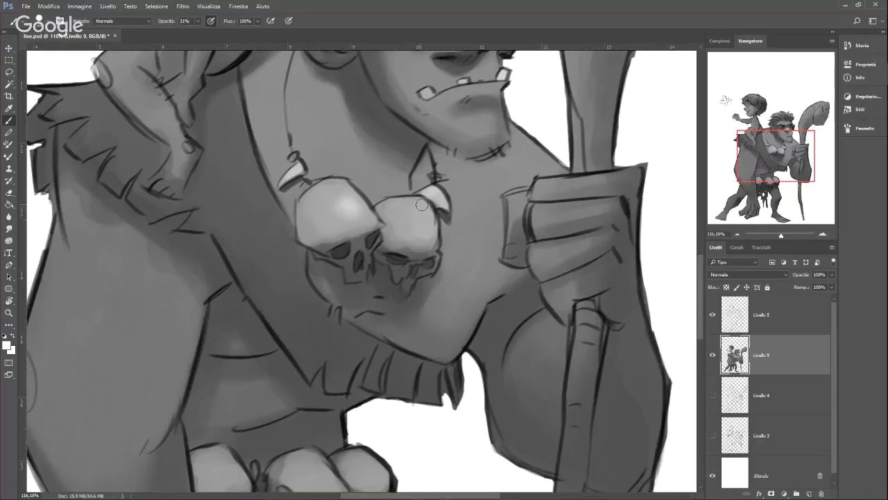
mouse_move(415, 221)
left_mouse_down()
mouse_move(426, 218)
mouse_move(420, 233)
mouse_move(419, 219)
mouse_move(432, 226)
mouse_move(408, 220)
mouse_move(422, 219)
mouse_move(406, 227)
mouse_move(425, 236)
mouse_move(425, 227)
mouse_move(405, 238)
mouse_move(397, 205)
mouse_move(347, 200)
mouse_move(327, 217)
mouse_move(325, 209)
mouse_move(365, 182)
left_mouse_up()
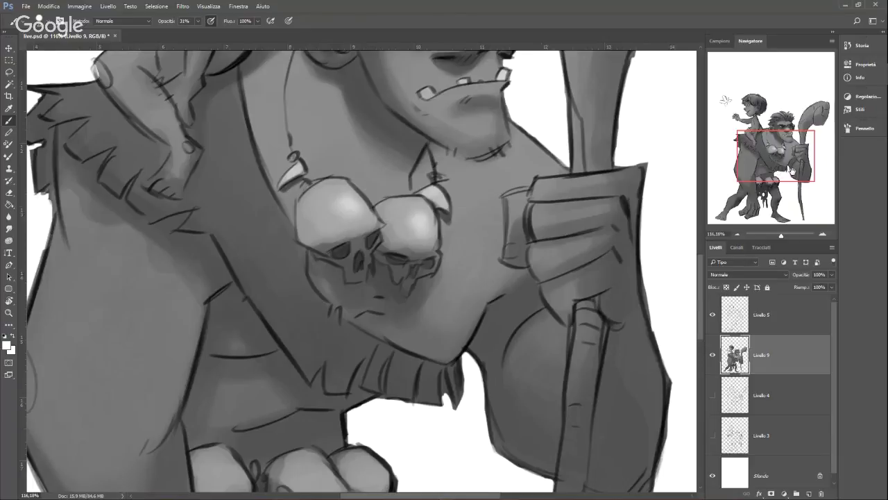
Step: Pick dark grey #232323, flatten and rotate the brush tip, and darken the giant's eyebrows
left_click_drag(793, 173, 801, 162)
left_click(6, 345)
left_click(376, 192)
left_click(563, 86)
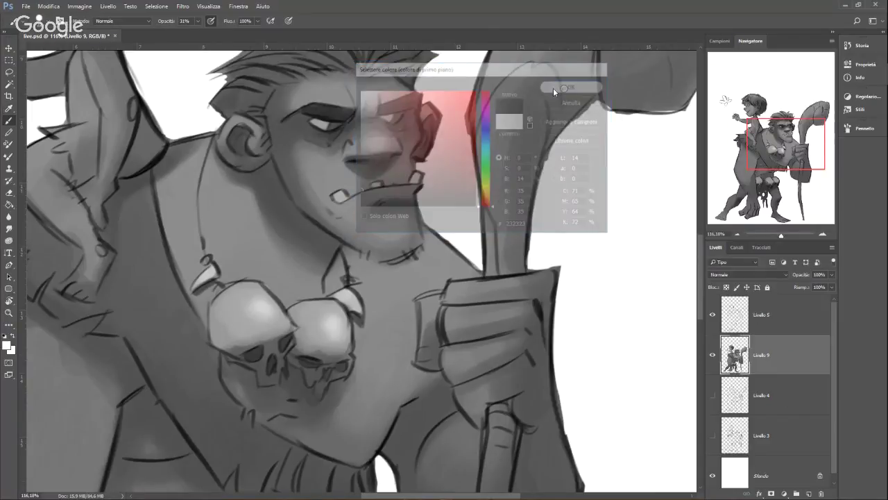
right_click(381, 163)
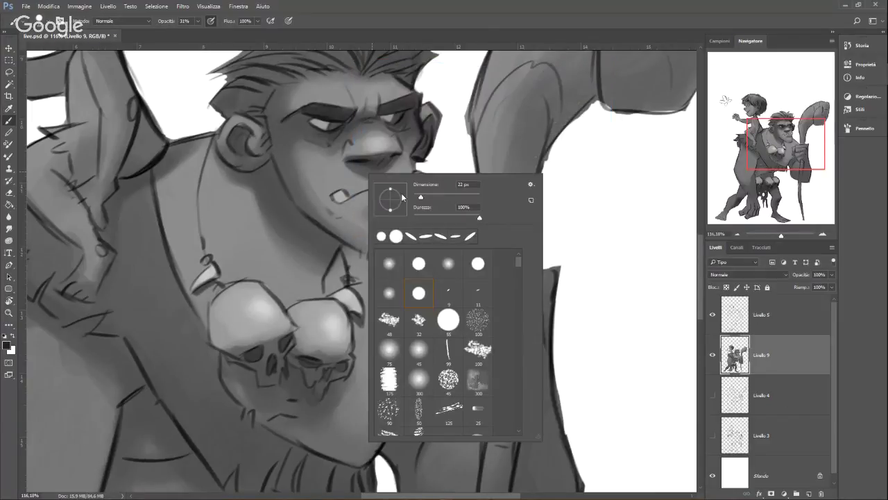
left_click_drag(390, 189, 390, 197)
left_click_drag(401, 199, 375, 206)
mouse_move(313, 109)
left_mouse_down()
mouse_move(339, 109)
mouse_move(314, 111)
mouse_move(343, 117)
mouse_move(335, 110)
mouse_move(371, 97)
mouse_move(412, 95)
left_mouse_up()
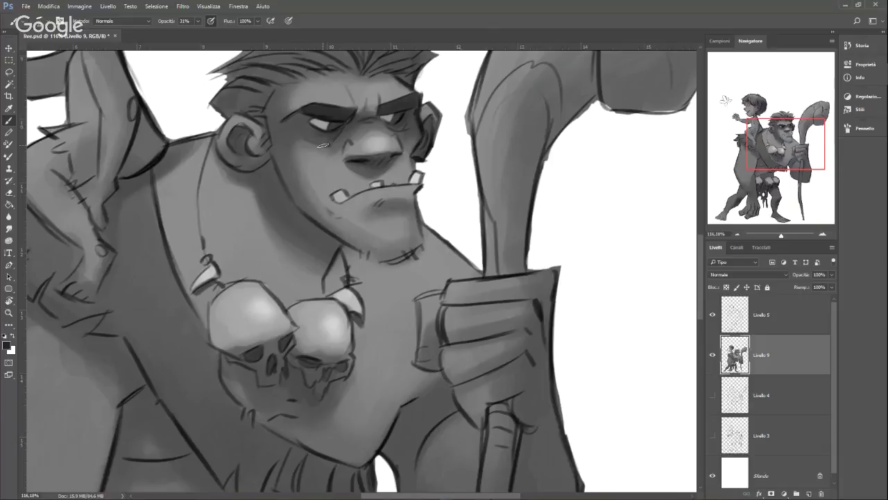
Step: Darken the giant's hair with dark grey strokes that follow the swept-back locks
left_click_drag(782, 236, 778, 236)
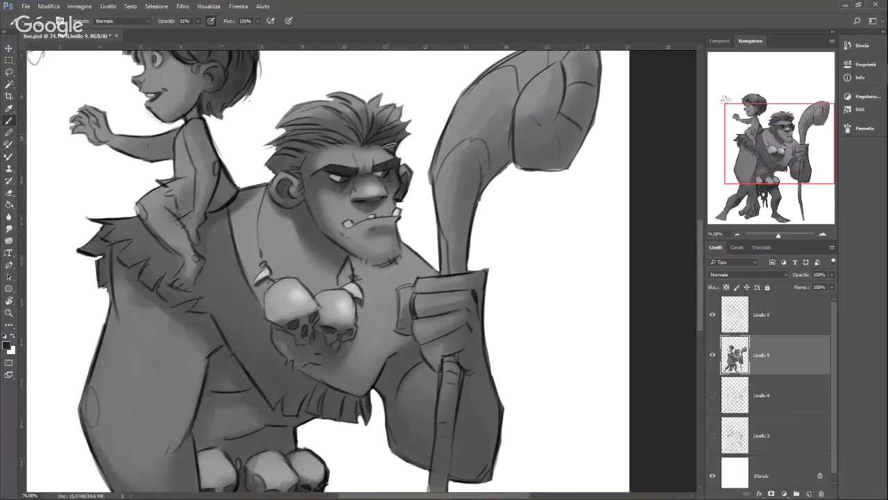
mouse_move(389, 140)
left_mouse_down()
mouse_move(397, 127)
mouse_move(381, 111)
mouse_move(395, 135)
left_mouse_up()
mouse_move(365, 106)
left_mouse_down()
mouse_move(367, 133)
mouse_move(362, 117)
mouse_move(358, 145)
mouse_move(336, 103)
left_mouse_up()
mouse_move(360, 139)
left_mouse_down()
mouse_move(317, 123)
mouse_move(354, 126)
mouse_move(344, 105)
mouse_move(343, 137)
mouse_move(303, 128)
mouse_move(336, 130)
mouse_move(307, 131)
mouse_move(334, 141)
mouse_move(301, 139)
mouse_move(326, 145)
mouse_move(297, 144)
mouse_move(312, 153)
mouse_move(293, 148)
mouse_move(293, 157)
mouse_move(277, 160)
mouse_move(292, 173)
mouse_move(286, 149)
mouse_move(297, 157)
mouse_move(332, 140)
mouse_move(300, 130)
mouse_move(334, 137)
mouse_move(340, 126)
mouse_move(297, 115)
left_mouse_up()
left_click_drag(339, 126, 305, 109)
left_click_drag(350, 116, 327, 107)
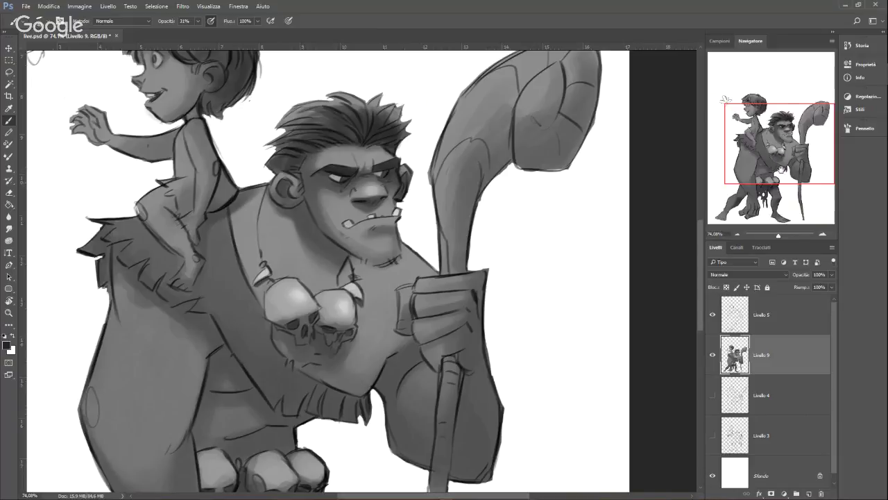
Step: Enlarge the flattened brush to 59 px for shading the club
left_click_drag(778, 169, 778, 176)
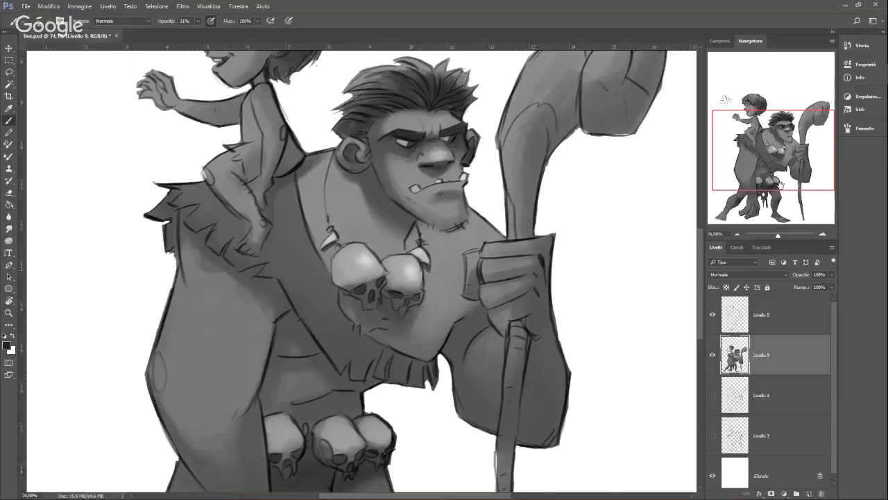
left_click_drag(790, 181, 791, 179)
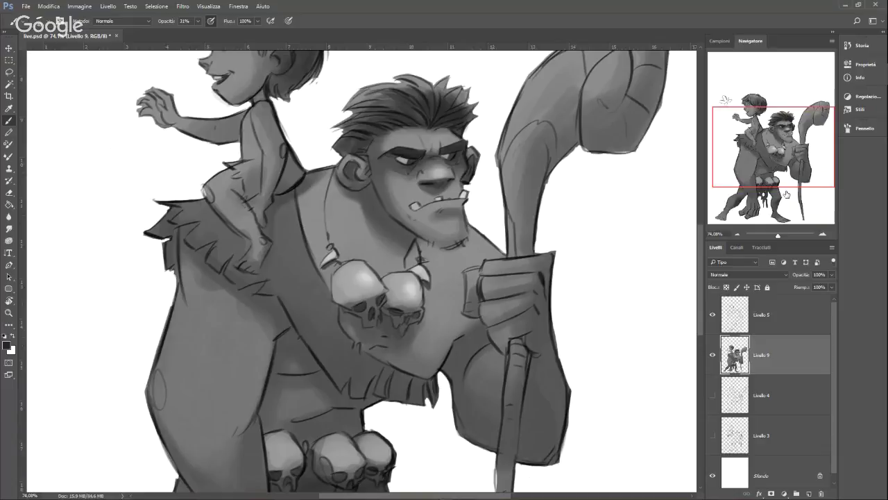
scroll(786, 195, "down", 3)
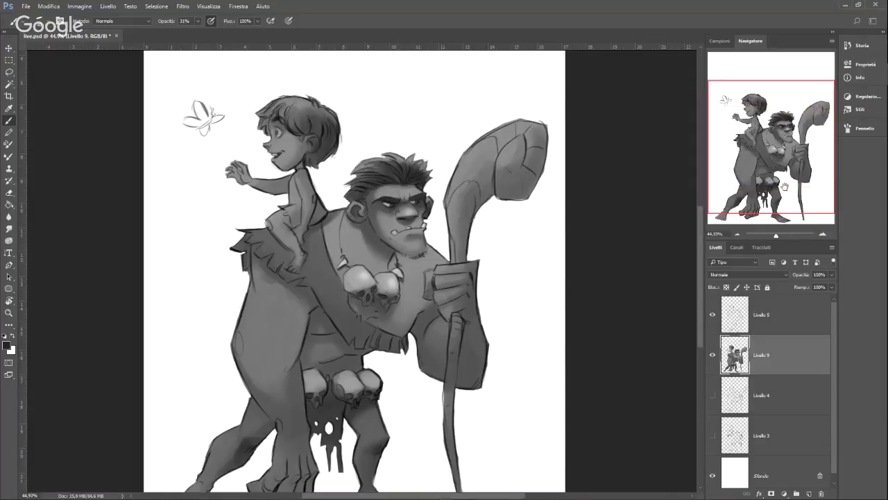
left_click_drag(785, 186, 784, 193)
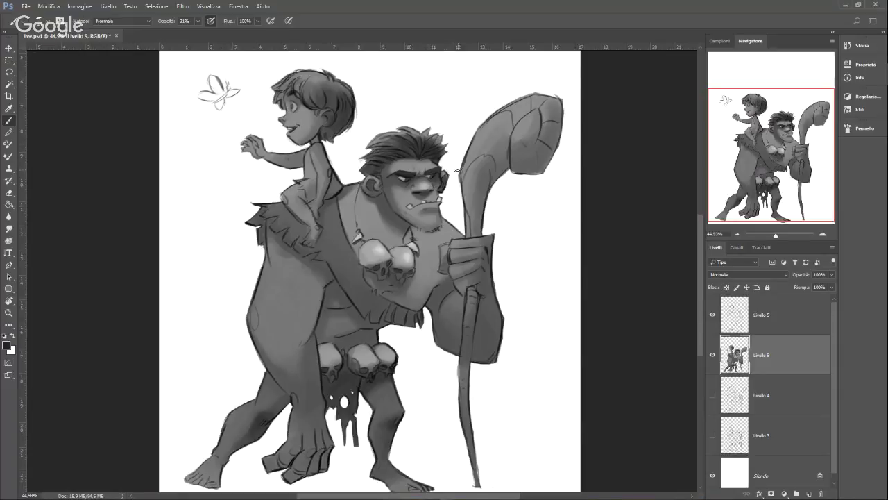
right_click(542, 167)
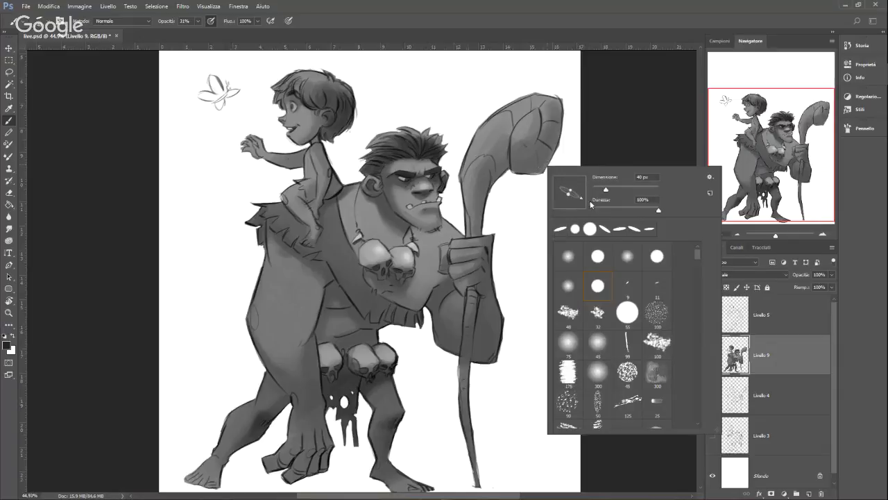
left_click_drag(609, 191, 614, 191)
left_click(595, 29)
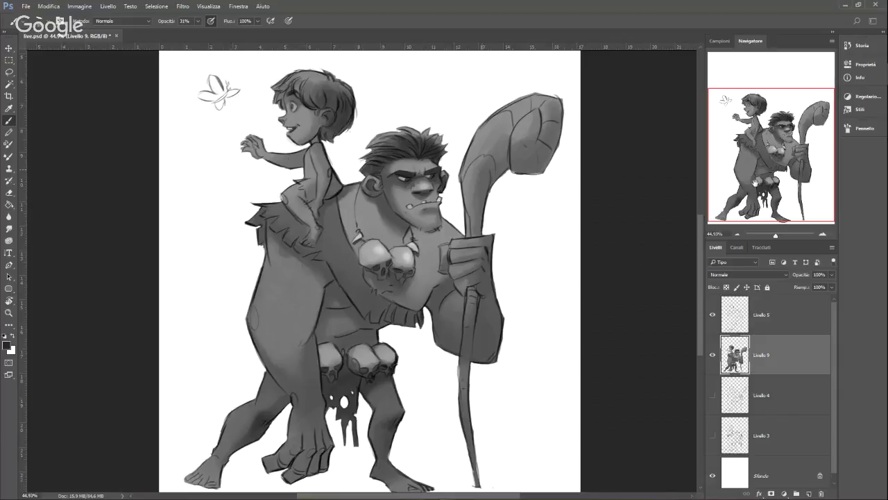
Step: Angle the flattened brush tip along the club and paint dark shading around the inner folds and underside of its head
left_click(782, 237)
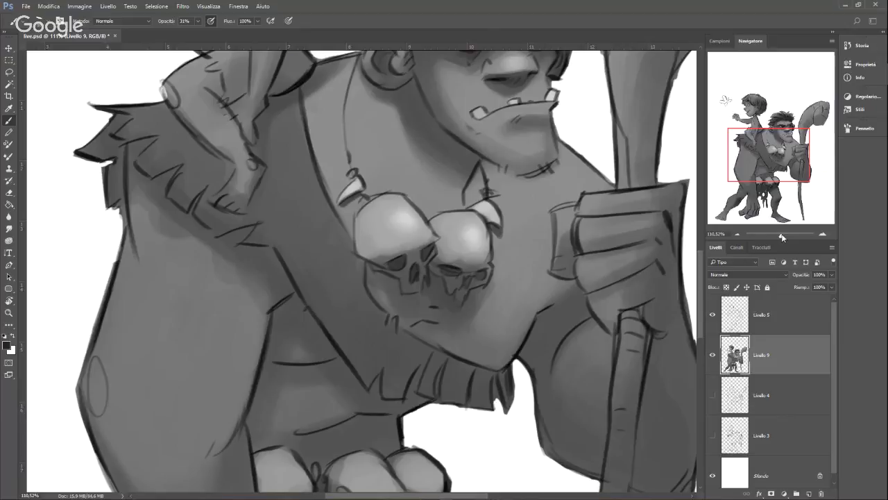
left_click_drag(782, 236, 778, 236)
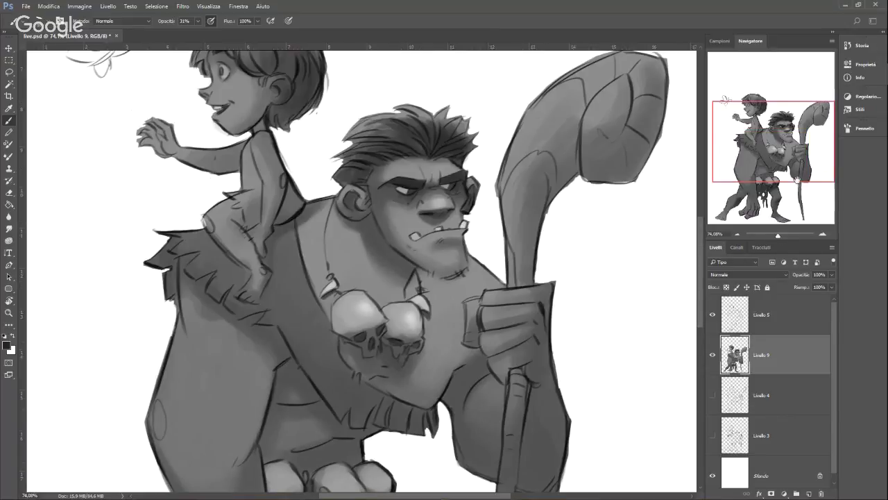
right_click(579, 141)
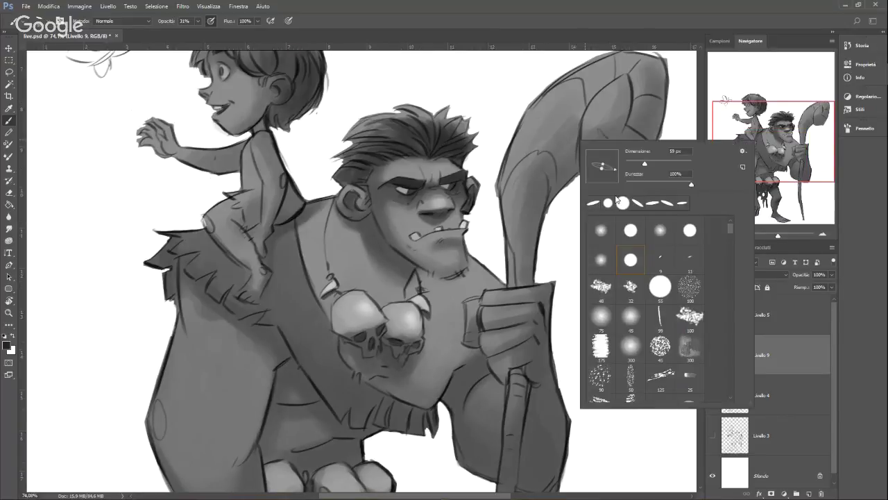
left_click(577, 117)
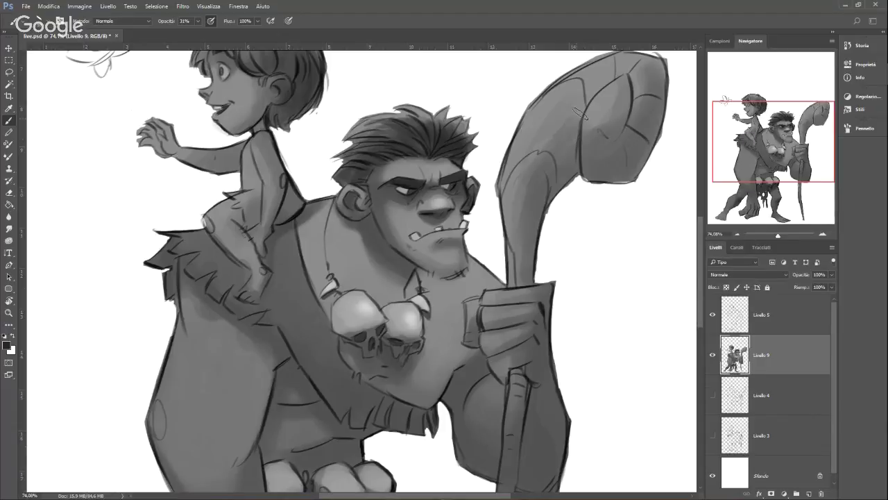
right_click(602, 110)
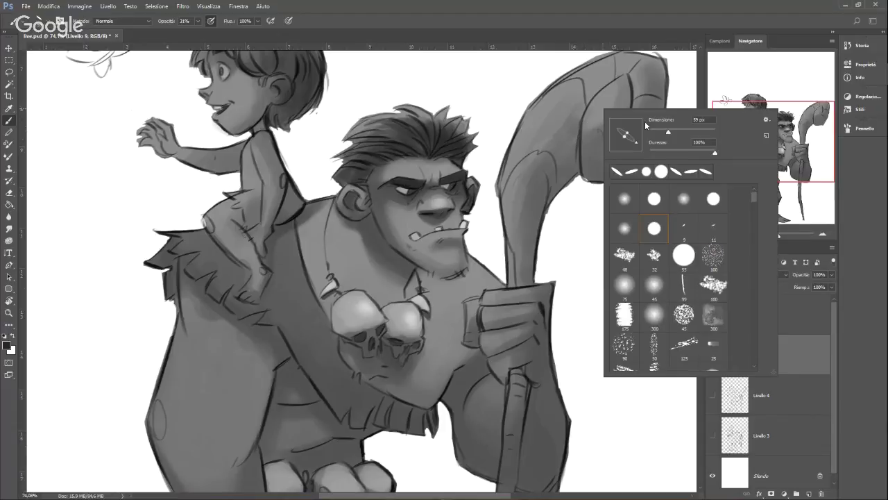
left_click(598, 91)
mouse_move(598, 90)
left_mouse_down()
mouse_move(572, 147)
mouse_move(574, 179)
mouse_move(606, 88)
mouse_move(590, 171)
mouse_move(630, 179)
mouse_move(610, 161)
mouse_move(594, 172)
mouse_move(655, 126)
mouse_move(609, 174)
mouse_move(661, 100)
mouse_move(642, 142)
mouse_move(664, 82)
mouse_move(647, 57)
mouse_move(598, 162)
left_mouse_up()
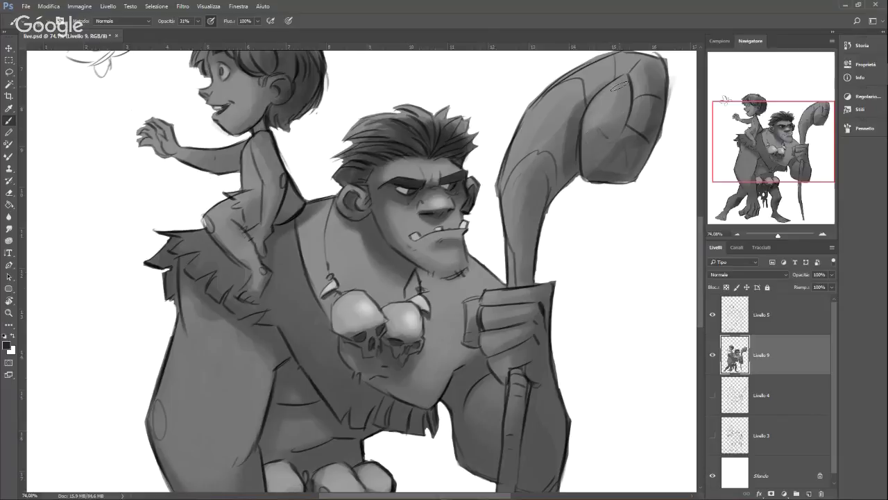
mouse_move(619, 88)
left_mouse_down()
mouse_move(615, 145)
mouse_move(622, 78)
mouse_move(592, 98)
mouse_move(620, 76)
mouse_move(612, 145)
mouse_move(629, 94)
mouse_move(622, 131)
mouse_move(585, 153)
mouse_move(545, 205)
left_mouse_up()
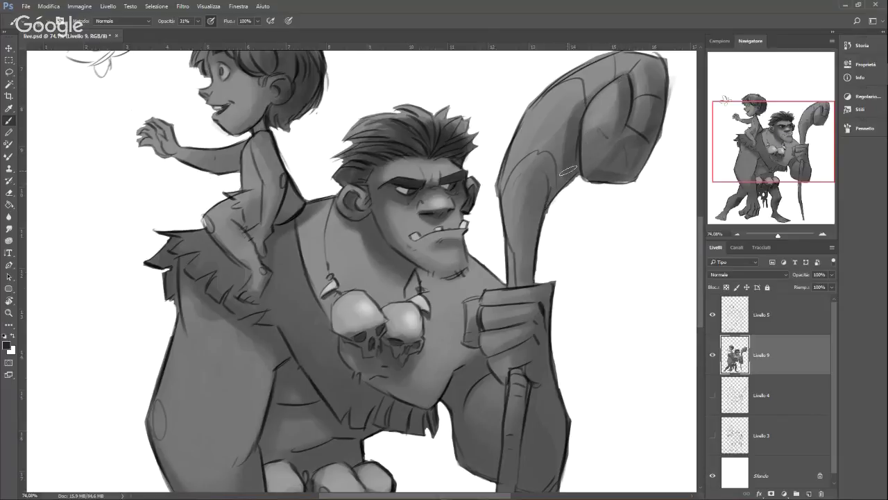
Step: Paint dark shading strokes down the club's curved neck and along the inner side of its shaft above the hand
left_click_drag(569, 171, 537, 220)
left_click_drag(574, 126, 532, 236)
mouse_move(548, 167)
left_mouse_down()
mouse_move(528, 278)
mouse_move(517, 198)
mouse_move(525, 145)
mouse_move(575, 100)
left_mouse_up()
mouse_move(540, 218)
left_mouse_down()
mouse_move(578, 168)
mouse_move(530, 222)
left_mouse_up()
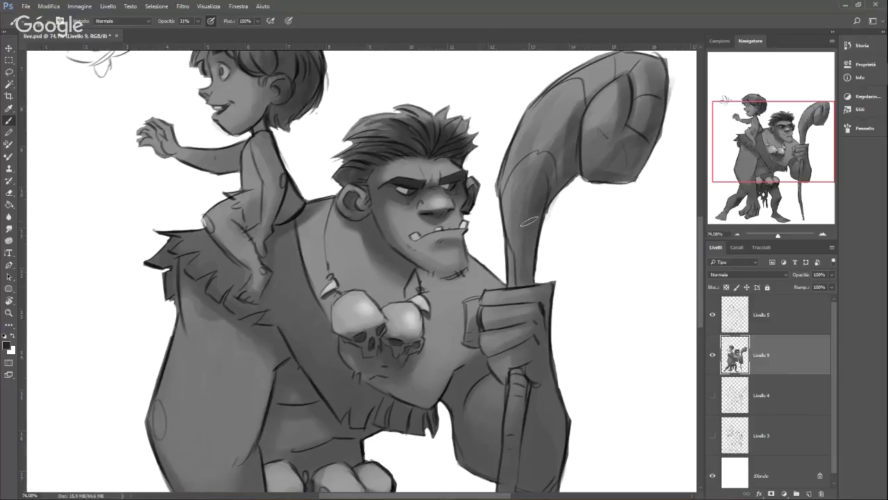
Step: Rotate the flattened brush tip to the opposite slant and shade the lower part of the club's head
right_click(609, 149)
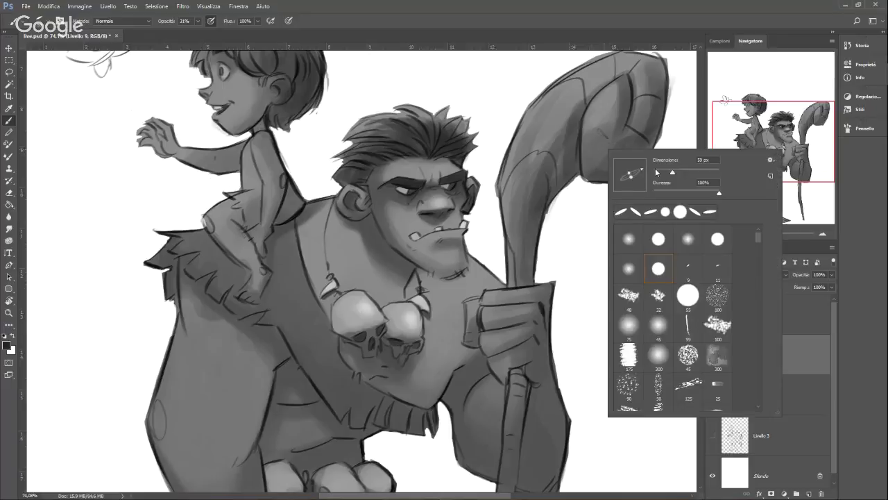
left_click_drag(642, 169, 640, 183)
left_click(590, 163)
mouse_move(585, 132)
left_mouse_down()
mouse_move(610, 128)
mouse_move(604, 177)
mouse_move(645, 134)
mouse_move(606, 173)
mouse_move(624, 151)
left_mouse_up()
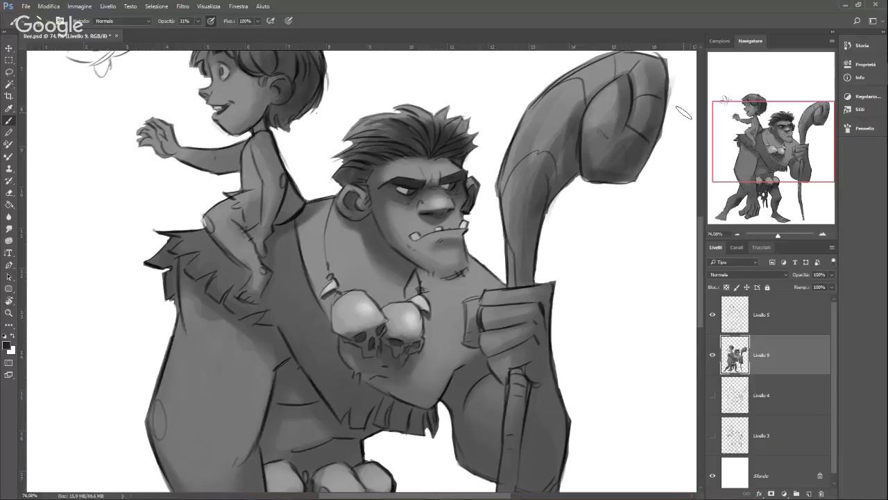
Step: Reduce the flattened brush to 39 px, sample a dark grey and shade the back of the giant's club-holding hand
left_click_drag(793, 167, 794, 174)
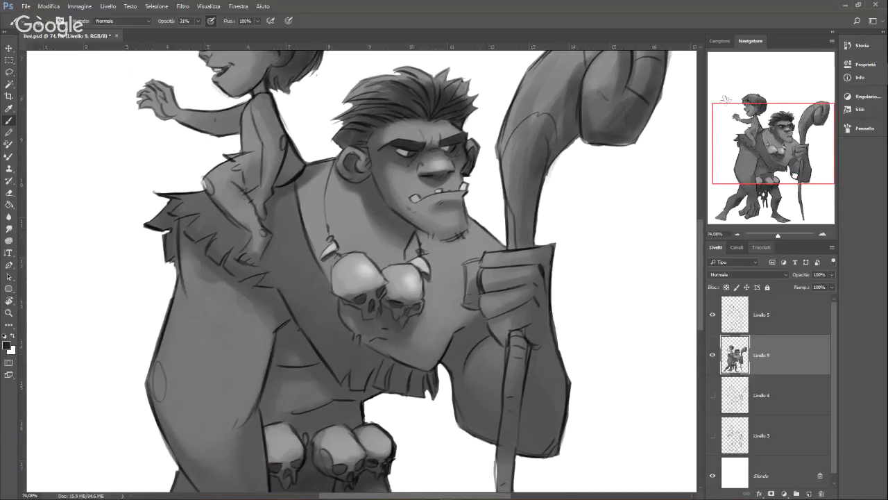
left_click_drag(794, 175, 787, 195)
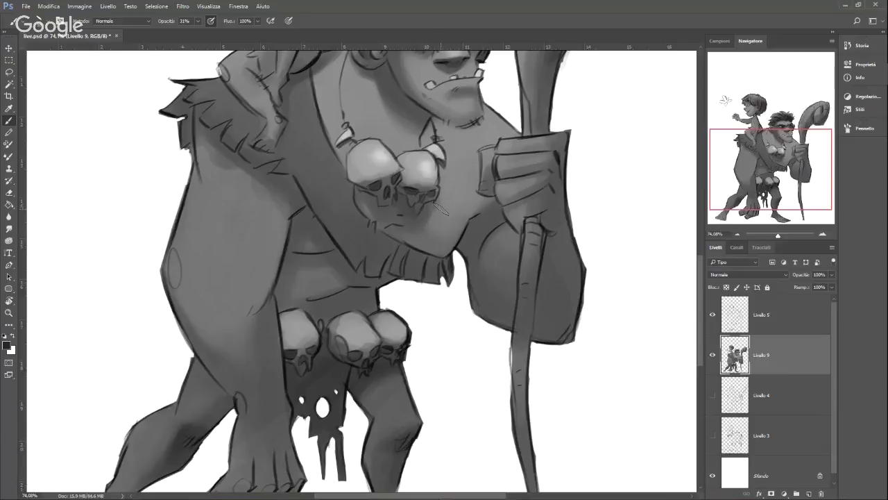
left_click(777, 237)
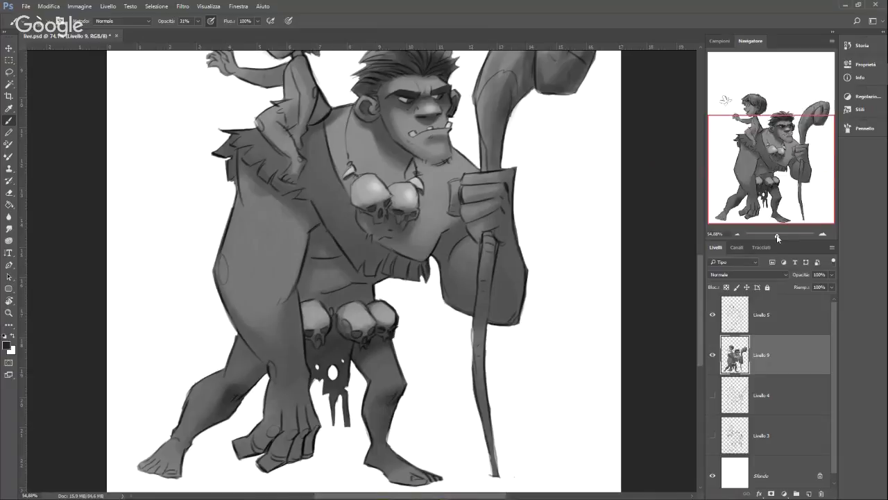
left_click_drag(778, 237, 782, 236)
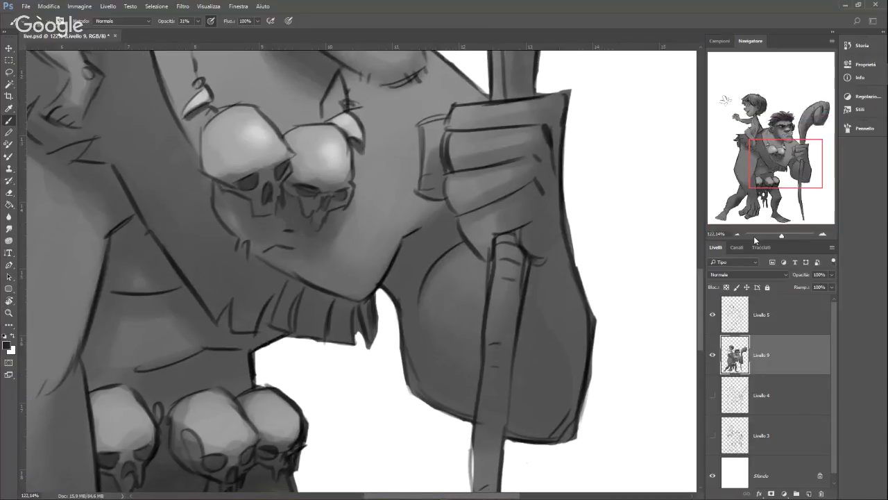
right_click(442, 138)
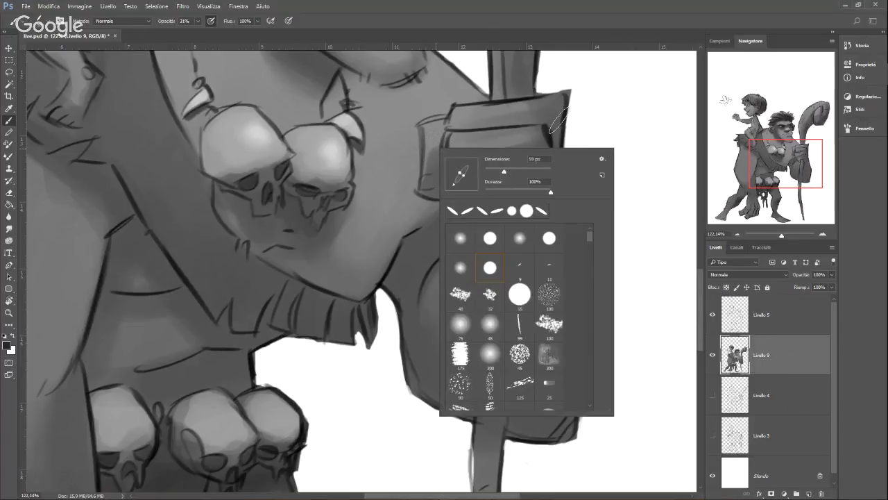
left_click_drag(505, 172, 497, 170)
left_click(556, 115)
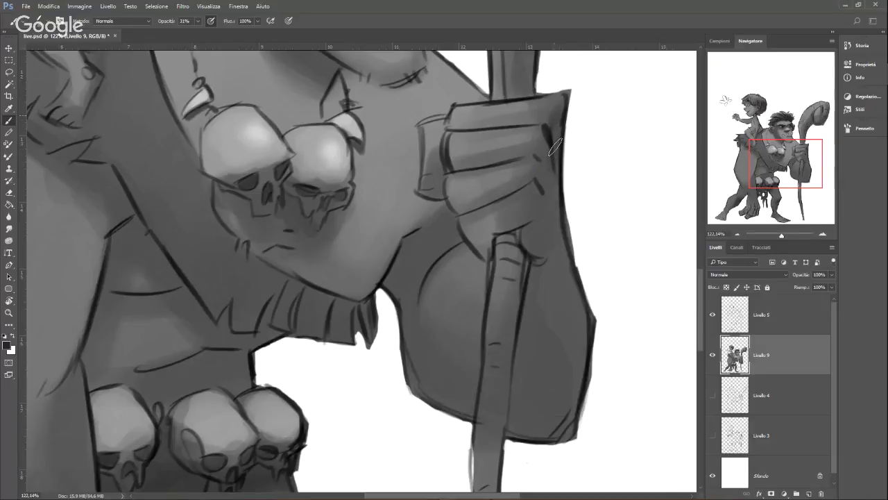
left_click_drag(545, 151, 551, 239)
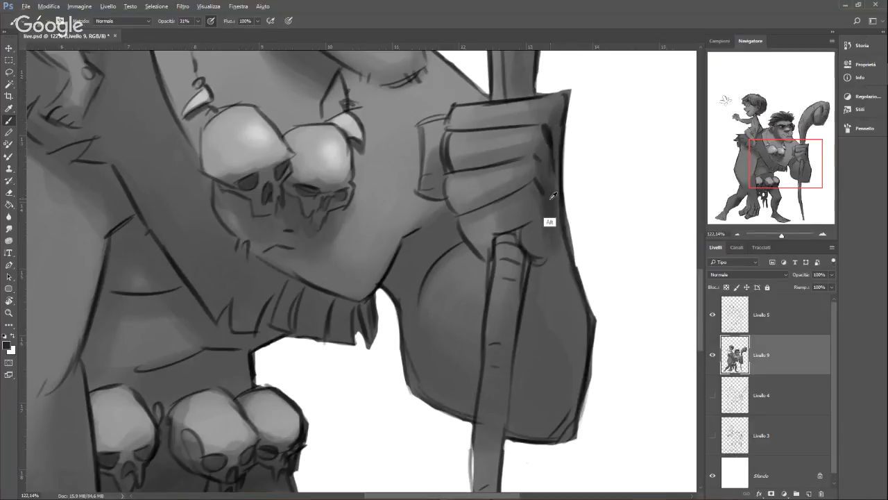
left_click(547, 170, "alt")
left_click_drag(541, 184, 553, 208)
left_click_drag(552, 140, 557, 241)
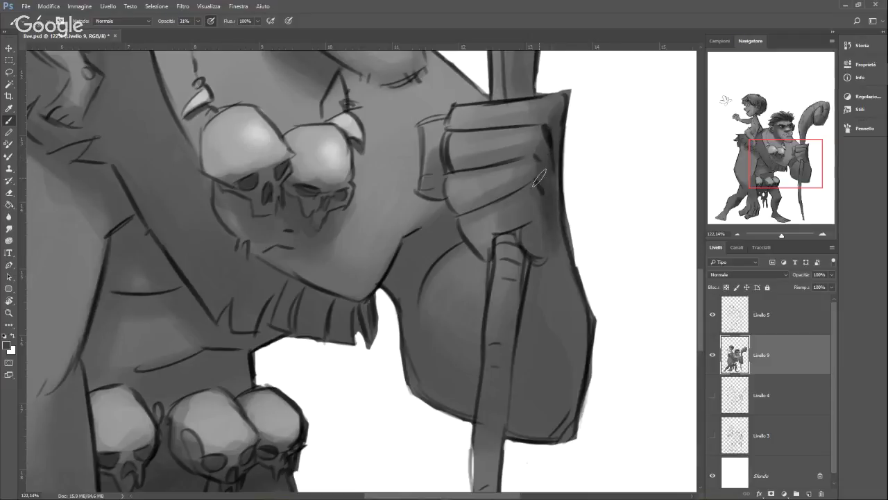
Step: Continue the dark shading from the wrist down the forearm's outer edge, enlarging the brush to 56 px for the lower forearm
left_click_drag(539, 177, 561, 267)
mouse_move(531, 227)
left_mouse_down()
mouse_move(542, 254)
mouse_move(545, 219)
mouse_move(571, 284)
mouse_move(528, 228)
mouse_move(567, 281)
left_mouse_up()
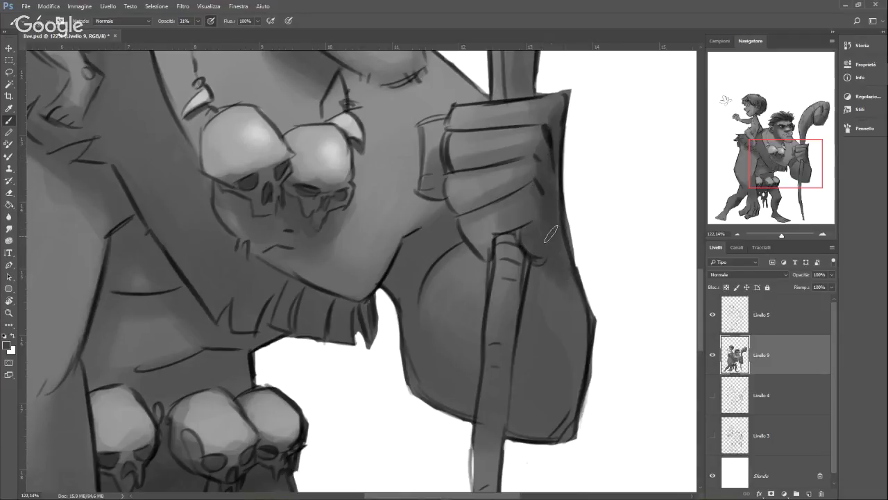
left_click_drag(552, 234, 570, 303)
left_click_drag(551, 272, 575, 342)
right_click(599, 253)
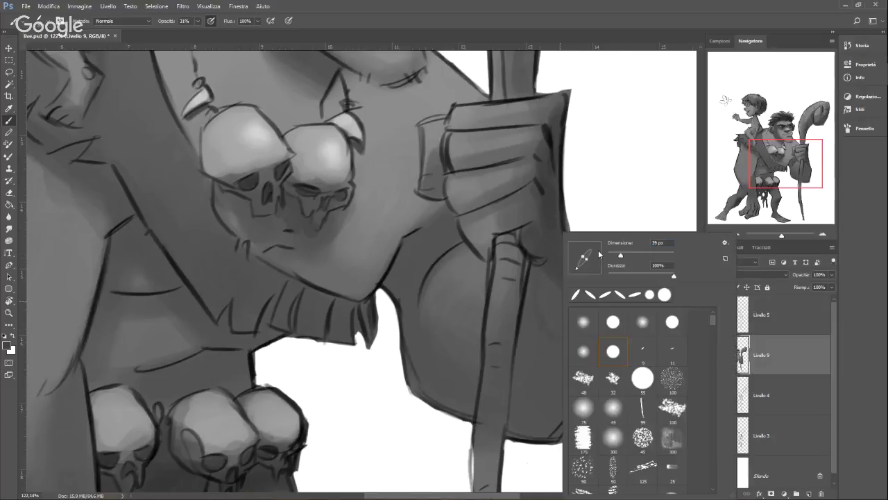
left_click(535, 258)
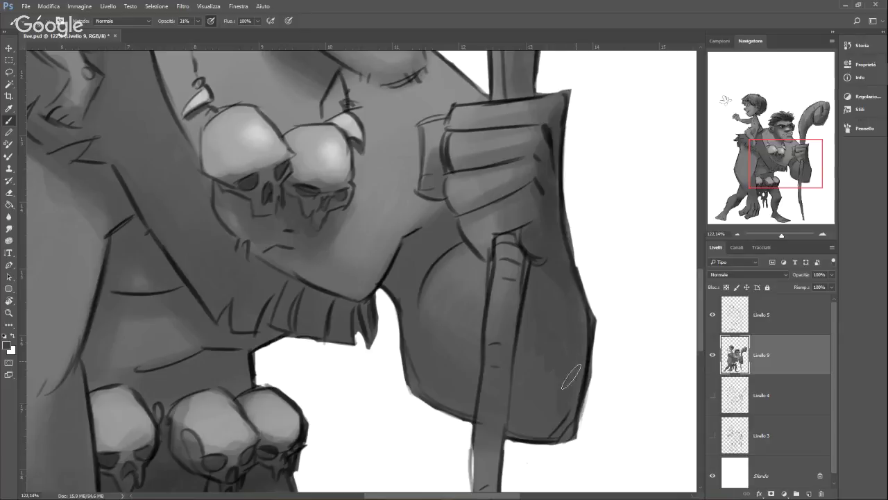
mouse_move(572, 377)
left_mouse_down()
mouse_move(564, 421)
mouse_move(547, 406)
mouse_move(523, 305)
mouse_move(521, 418)
mouse_move(553, 424)
left_mouse_up()
Step: Enlarge the flattened brush tip slightly
left_click_drag(786, 174, 777, 168)
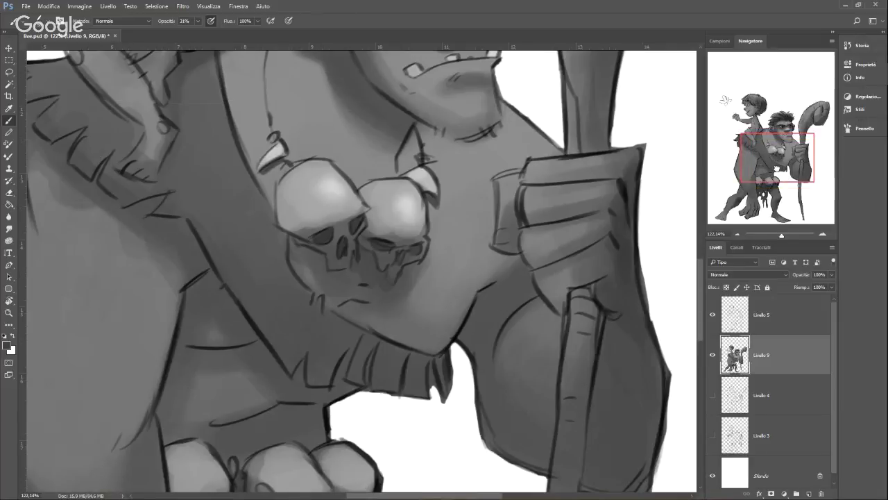
left_click_drag(781, 235, 778, 238)
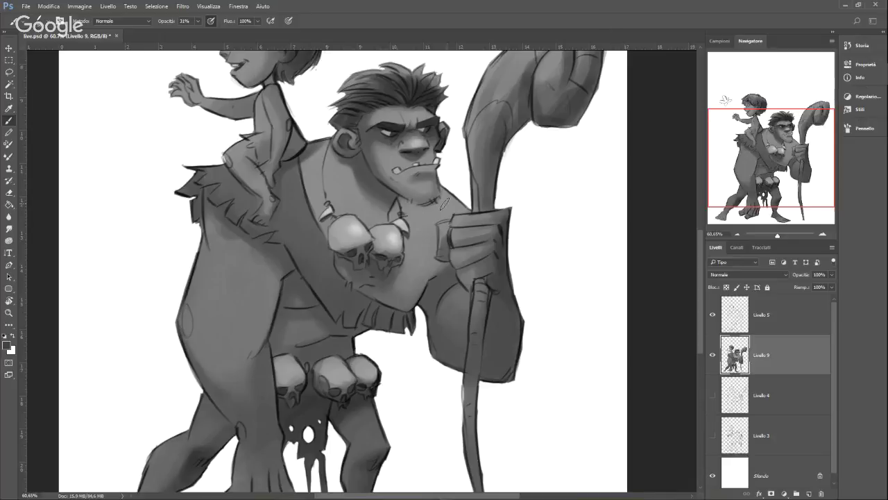
left_click_drag(782, 196, 781, 200)
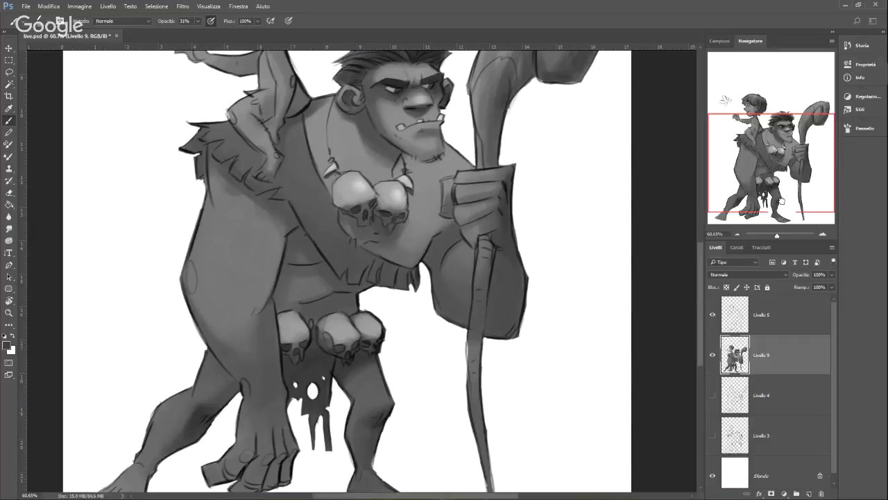
left_click_drag(778, 235, 770, 210)
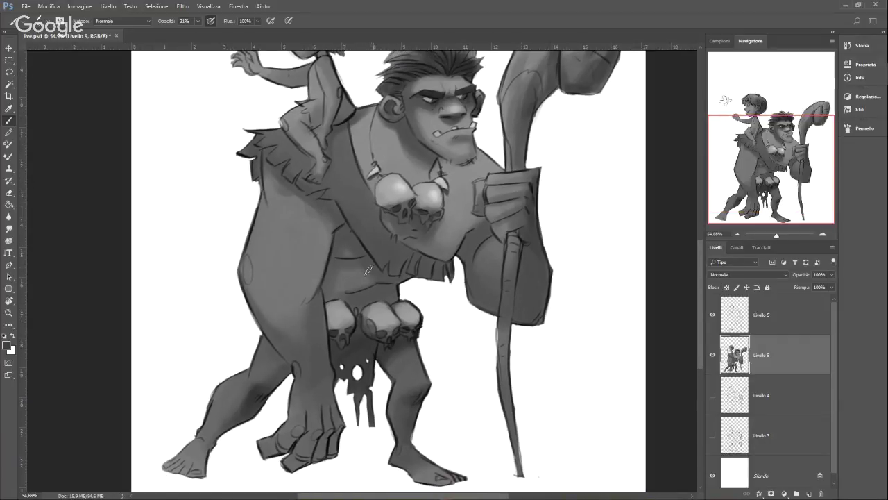
right_click(386, 257)
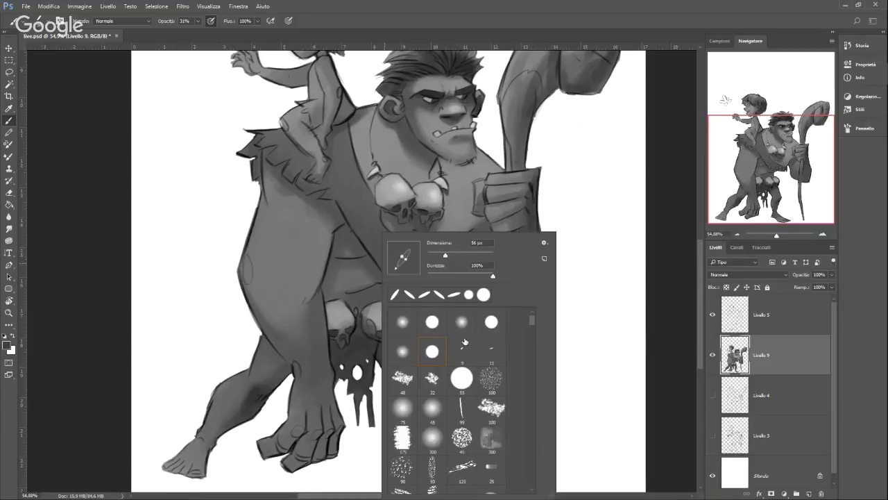
left_click(451, 255)
left_click(552, 28)
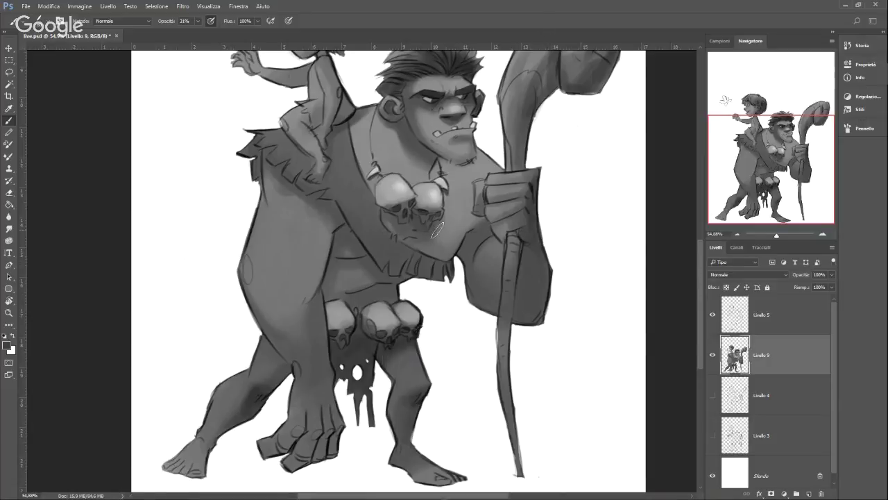
Step: Merge the Livello 5 and Livello 9 layers and duplicate the merged layer
left_click(780, 331, "ctrl")
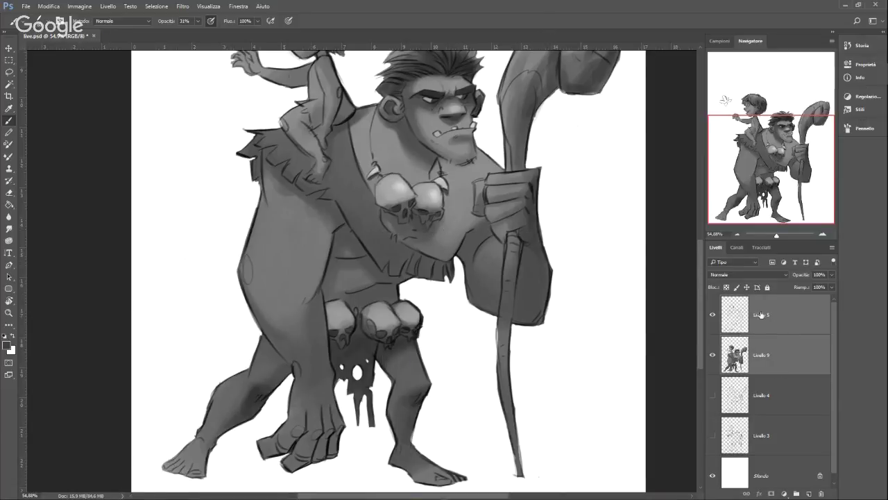
key("ctrl+e")
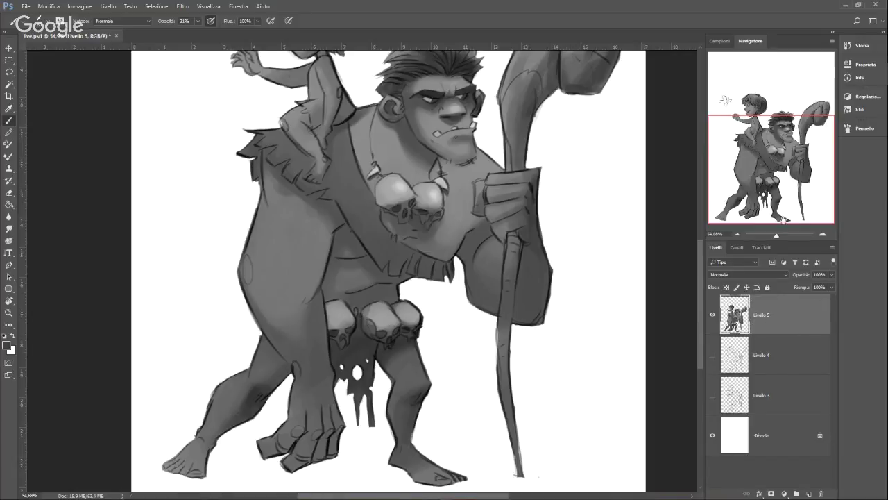
left_click_drag(778, 233, 775, 236)
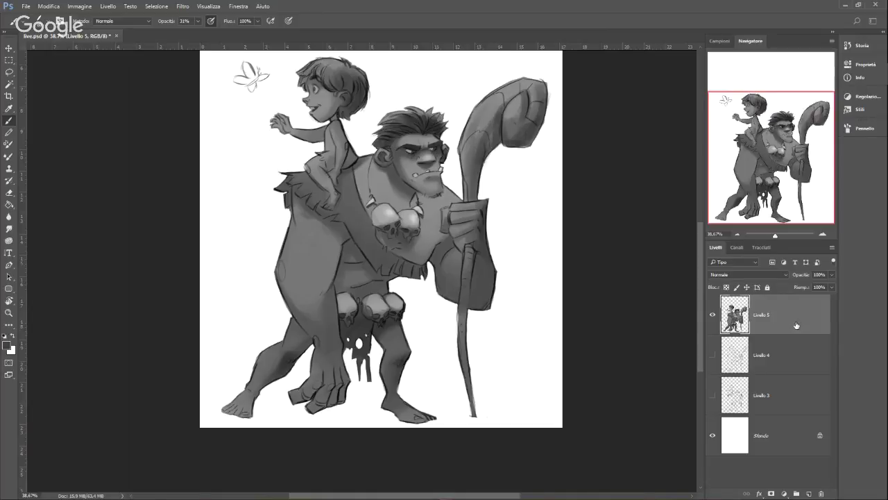
left_click_drag(796, 321, 809, 486)
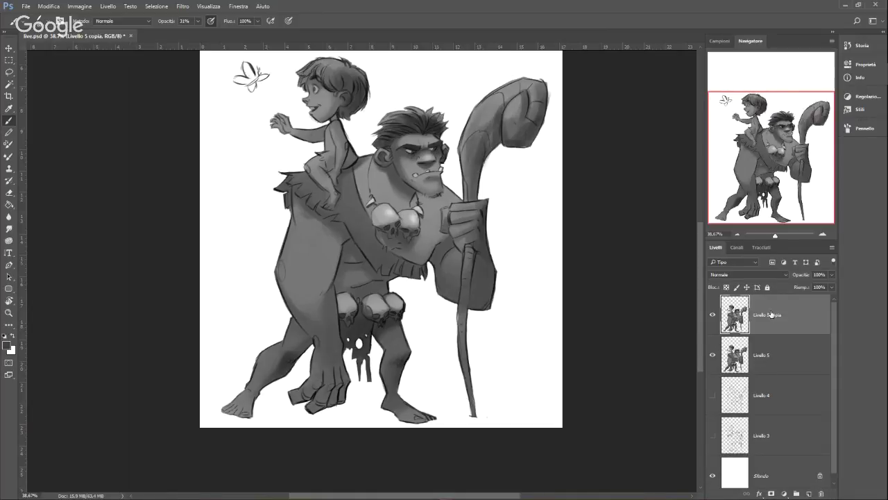
Step: Review the blending options of the Livello 5 copia layer
double_click(792, 319)
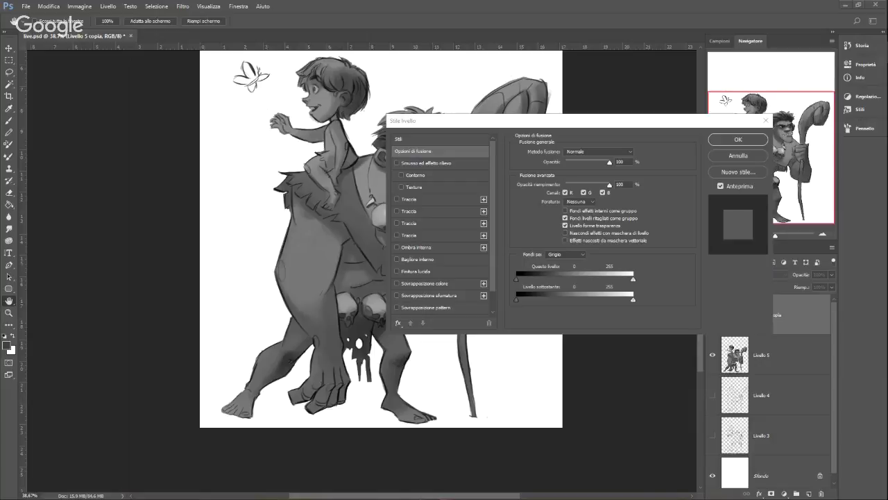
left_click(747, 140)
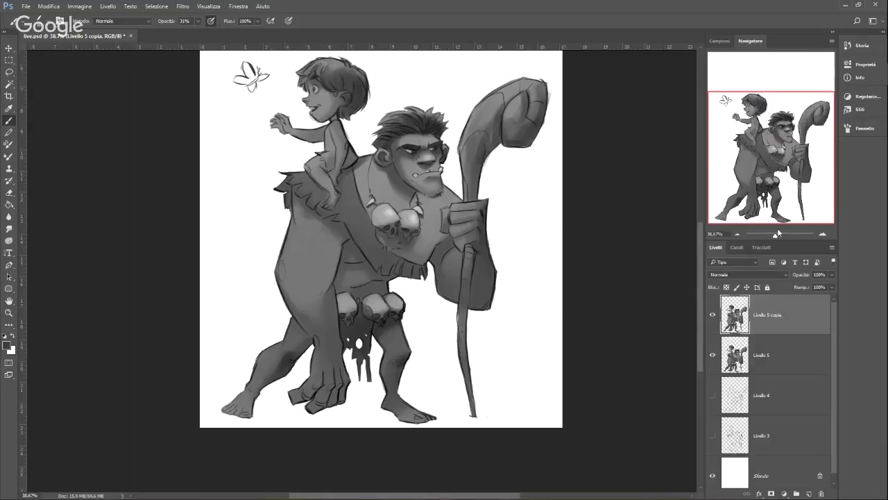
left_click_drag(775, 237, 773, 237)
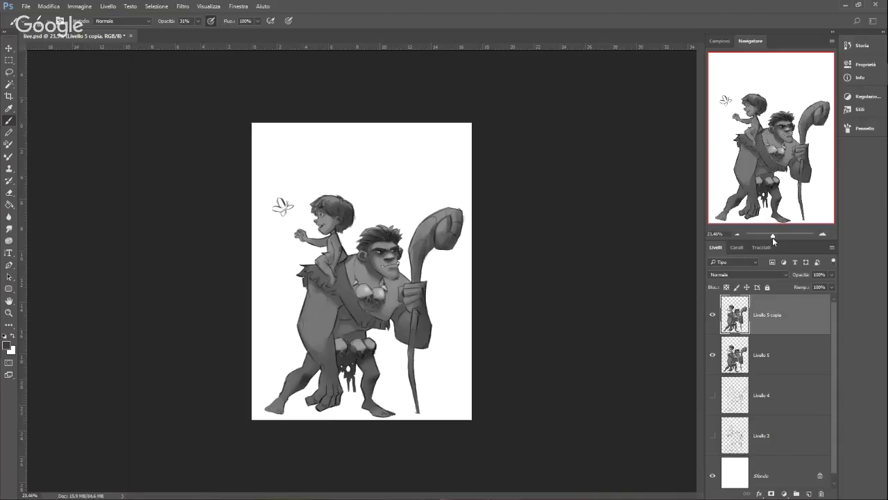
Step: Merge Livello 5 copia with Livello 5 and duplicate the resulting layer
left_click(778, 353, "ctrl")
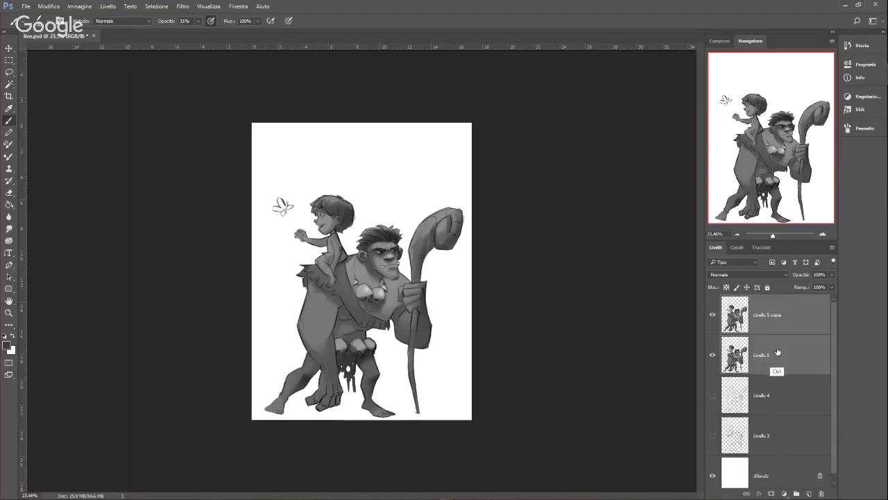
key("ctrl+e")
left_click_drag(794, 323, 810, 494)
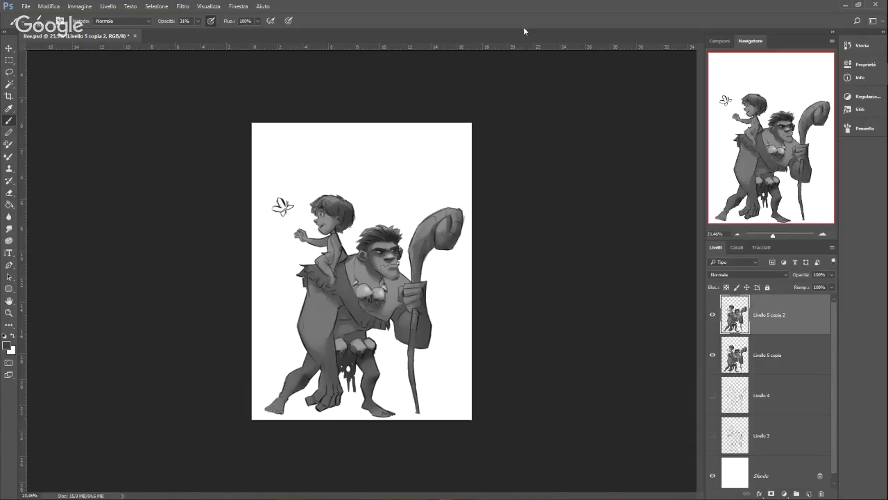
Step: Apply a dark-to-light linear Gradient Overlay to Livello 5 copia 2 in Normal mode at 44% opacity and 90°
double_click(801, 314)
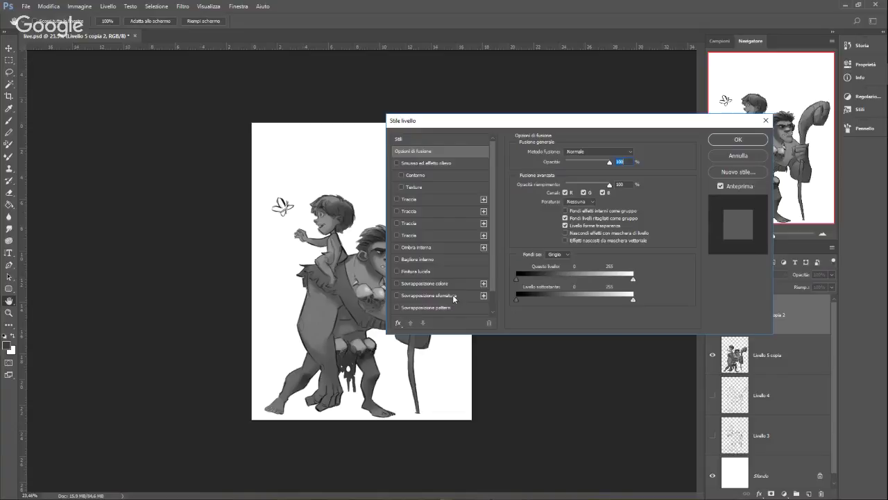
left_click(454, 297)
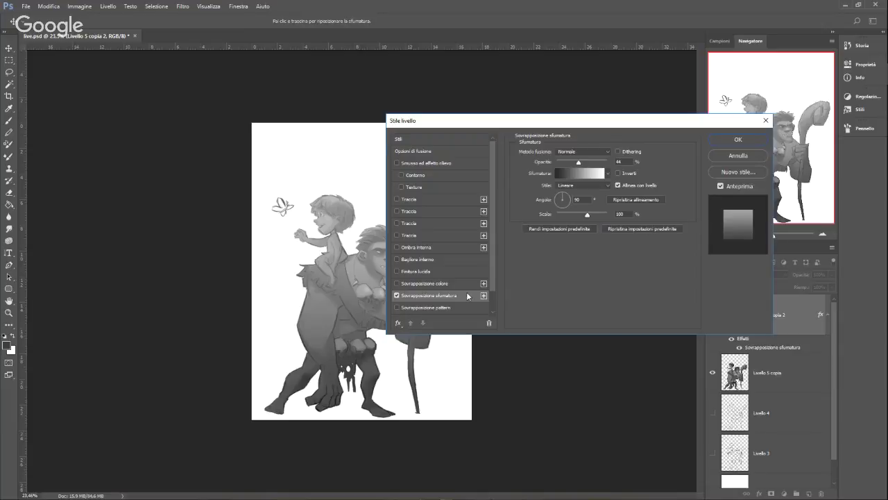
left_click(730, 141)
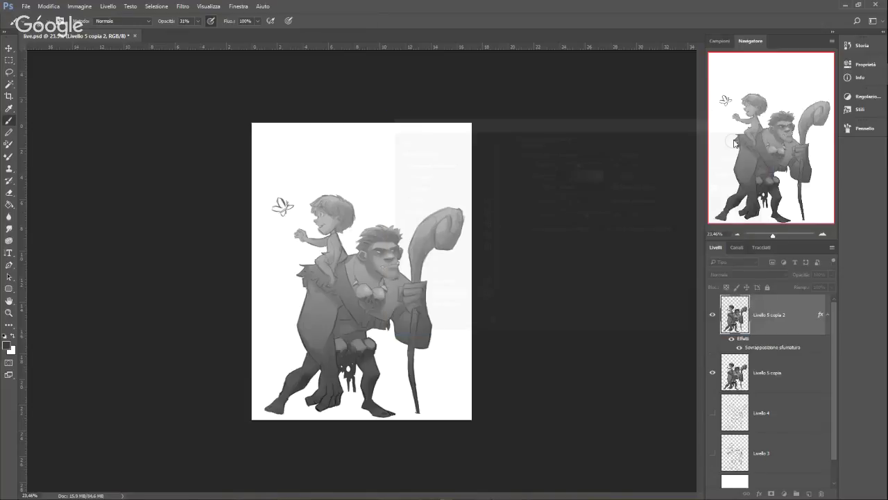
Step: Rasterize the gradient overlay style into the Livello 5 copia 2 layer
right_click(805, 313)
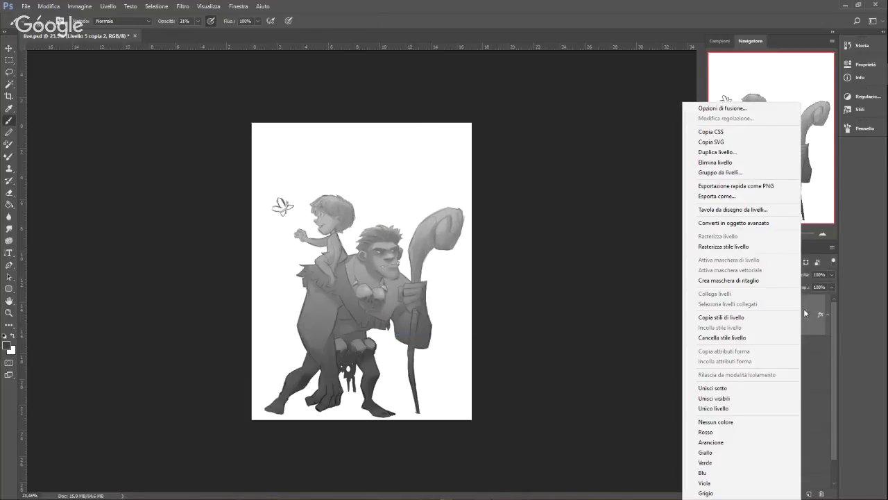
left_click(743, 247)
left_click(759, 274)
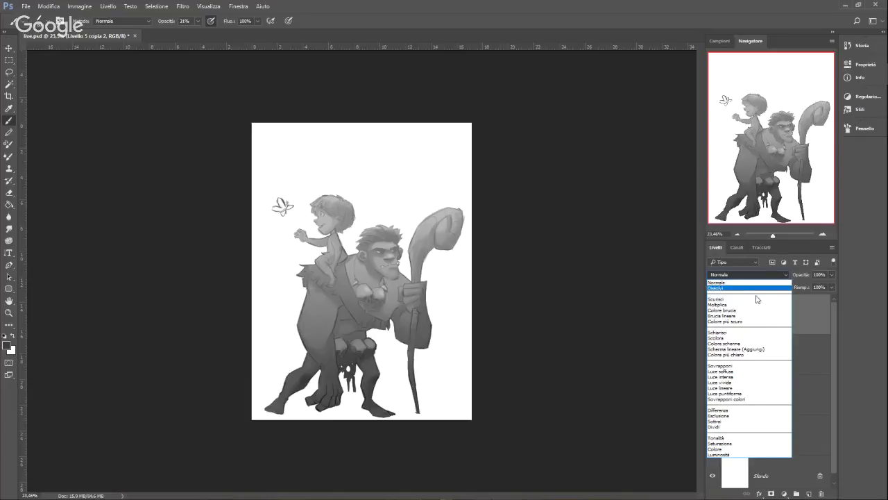
left_click(807, 318)
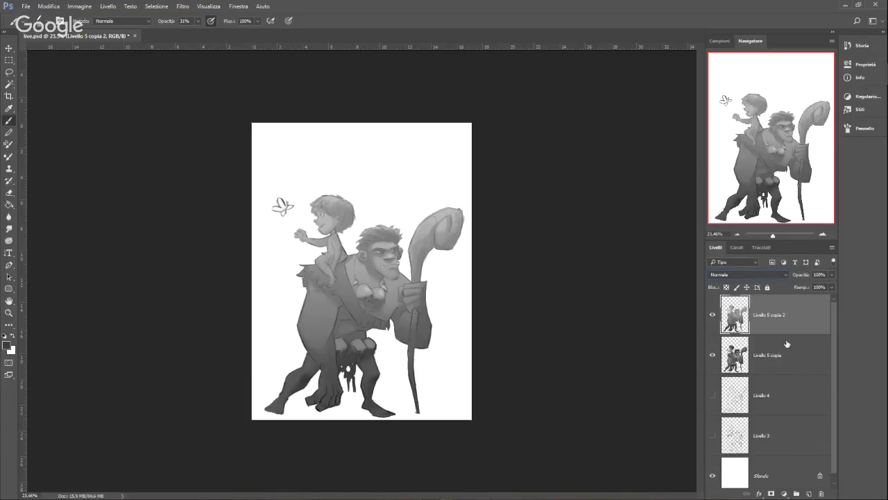
Step: Delete the gradient layer Livello 5 copia 2 and make a fresh duplicate of Livello 5 copia
left_click_drag(800, 314, 822, 492)
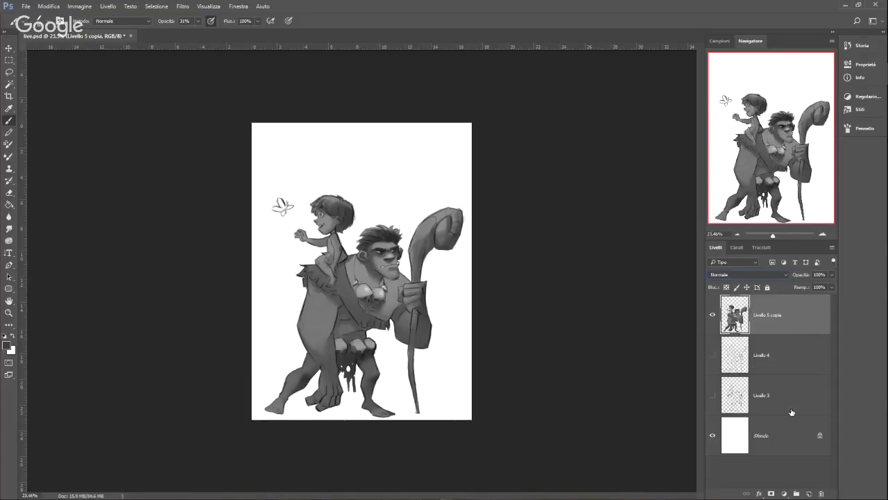
left_click_drag(792, 412, 808, 493)
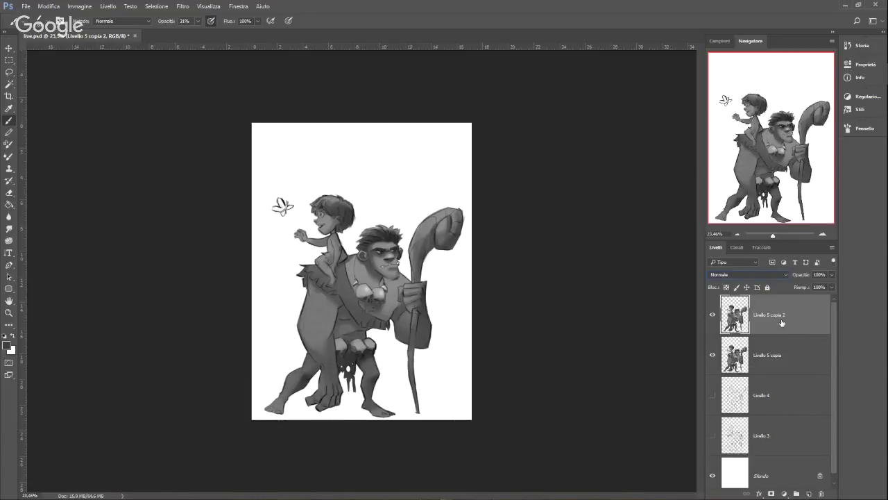
Step: Merge the duplicated character layers and repeat the duplicating and merging until a single Livello 5 copia 4 layer remains
left_click(786, 358, "shift")
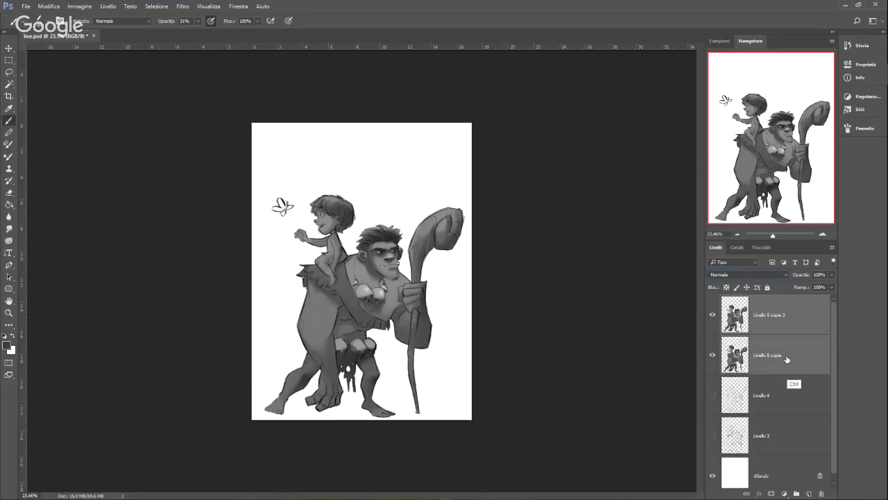
key("ctrl+e")
left_click_drag(801, 320, 808, 493)
left_click(796, 356)
key("Delete")
left_click_drag(805, 344, 808, 492)
key("ctrl+e")
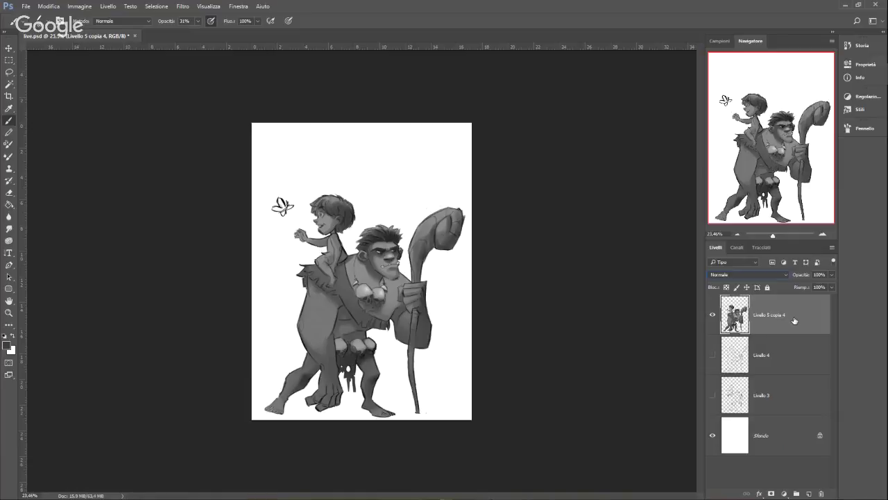
Step: Duplicate Livello 5 copia 4 and apply a linear Gradient Overlay to the copy in Normal mode at 100% opacity
left_click_drag(801, 427, 808, 493)
double_click(755, 305)
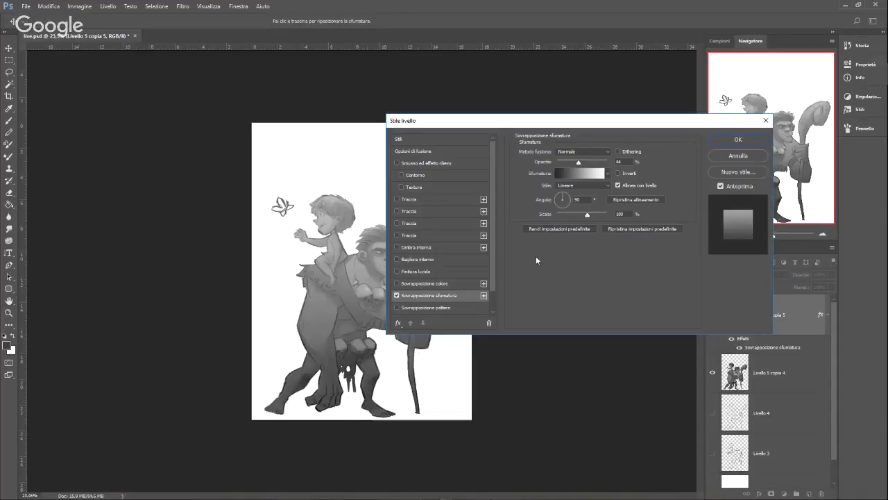
left_click_drag(579, 163, 669, 156)
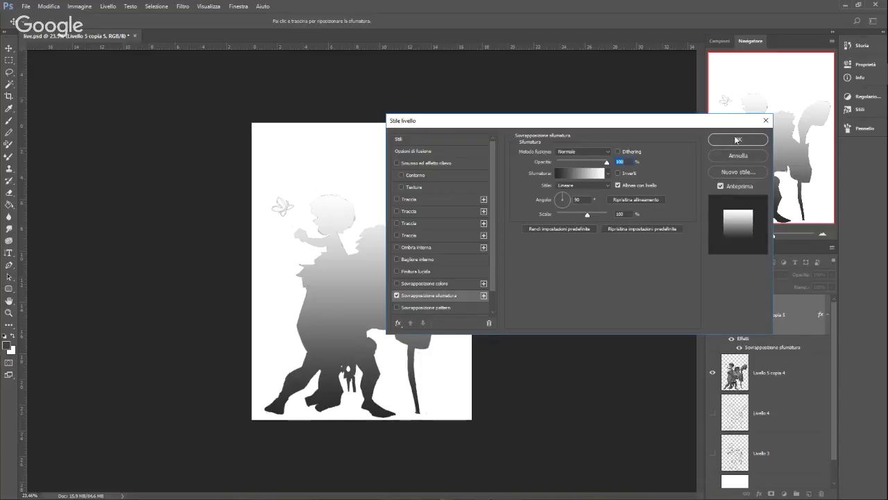
left_click(736, 141)
Step: Rasterize the gradient overlay style into the Livello 5 copia 5 layer
double_click(795, 315)
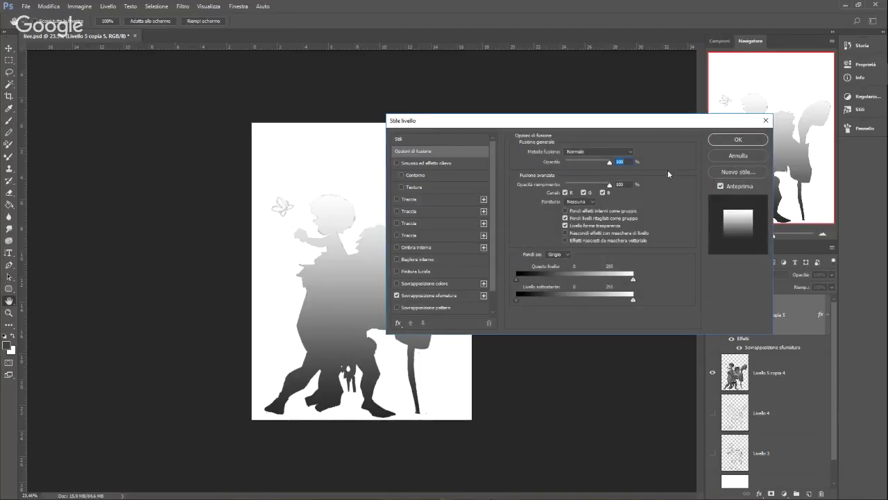
left_click(766, 121)
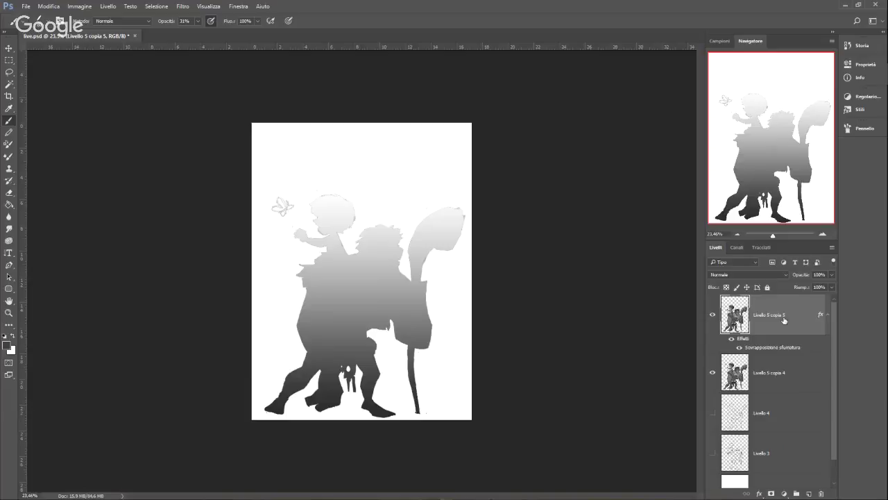
right_click(797, 299)
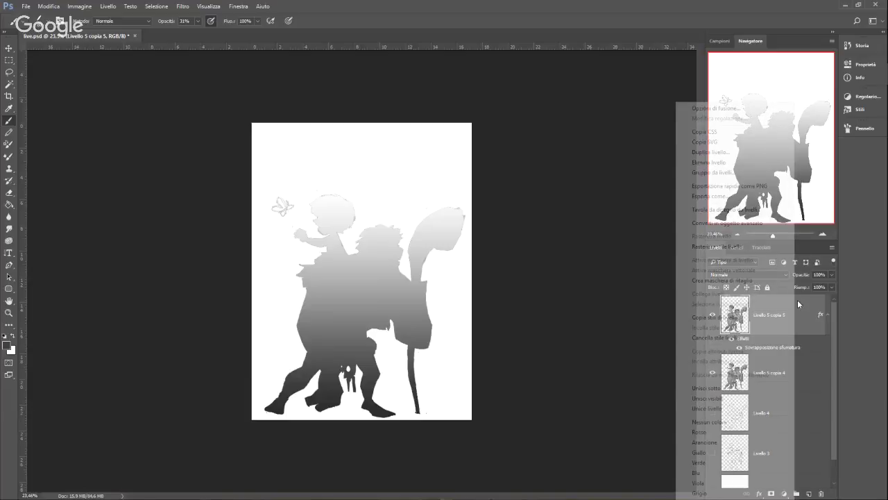
left_click(798, 324)
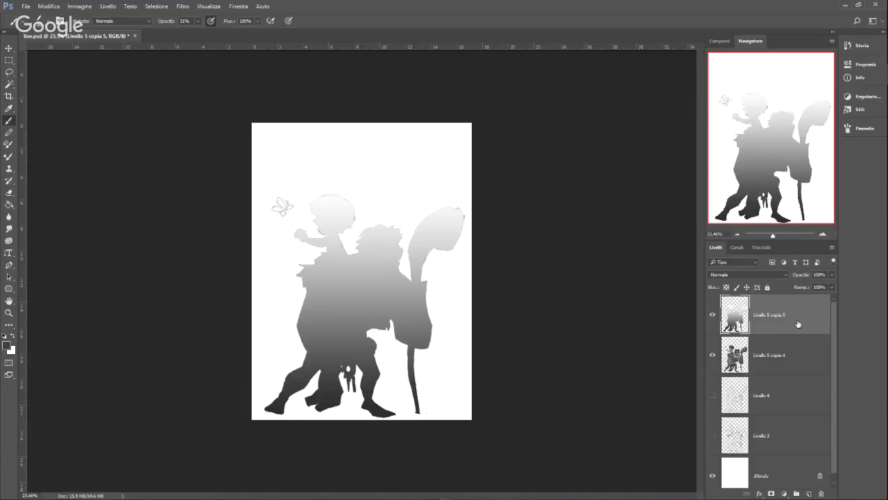
Step: Blend the Livello 5 copia 5 gradient layer as Luce soffusa at 58% opacity
left_click(748, 274)
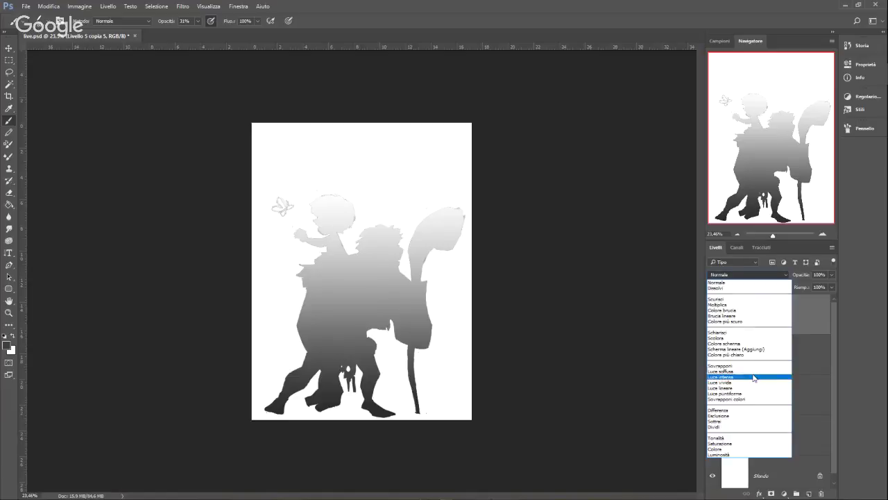
left_click(761, 371)
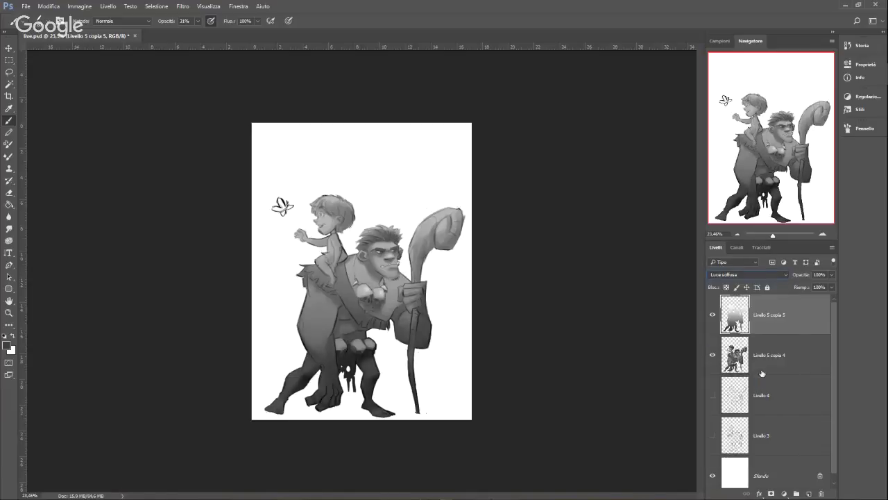
left_click(831, 275)
left_click_drag(832, 286, 810, 285)
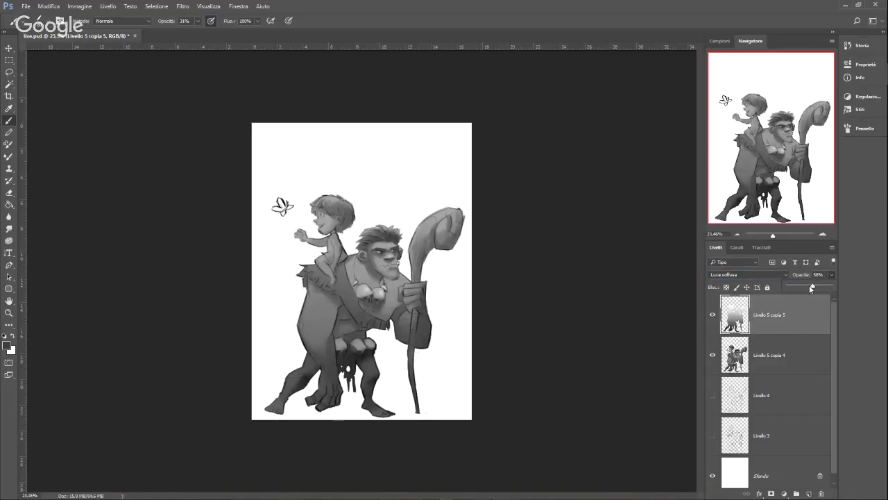
Step: Try lowering the opacity of Livello 5 copia 5 and Livello 5 copia 4 together to 47%
left_click(783, 361, "ctrl")
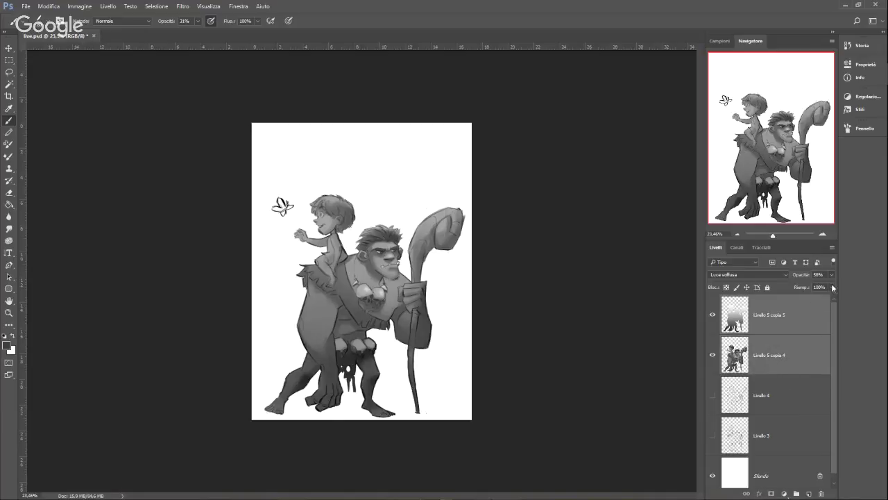
left_click_drag(820, 287, 808, 288)
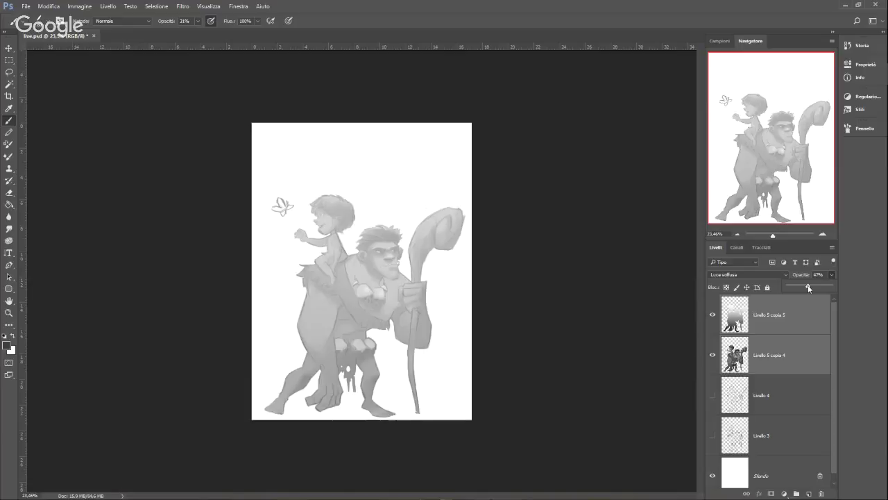
key("ctrl+z")
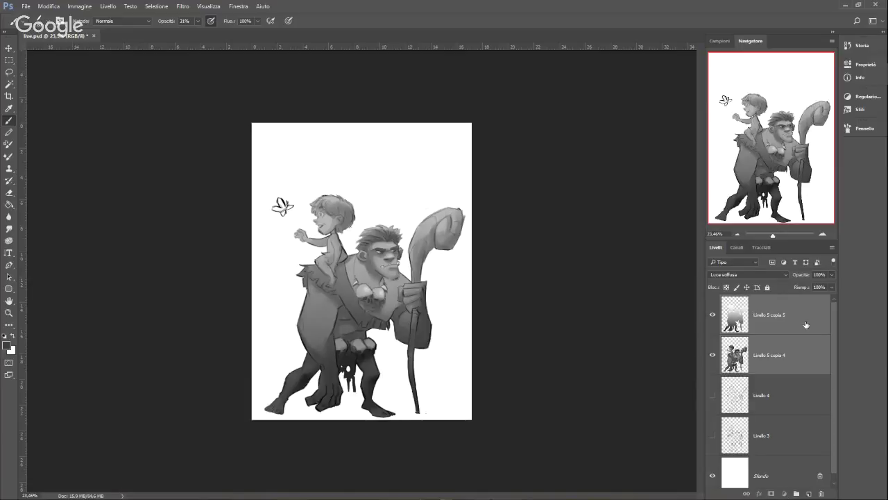
Step: Set Livello 5 copia 5 alone to 51% opacity and merge it with Livello 5 copia 4
left_click(805, 324)
left_click(831, 274)
left_click_drag(830, 288, 829, 286)
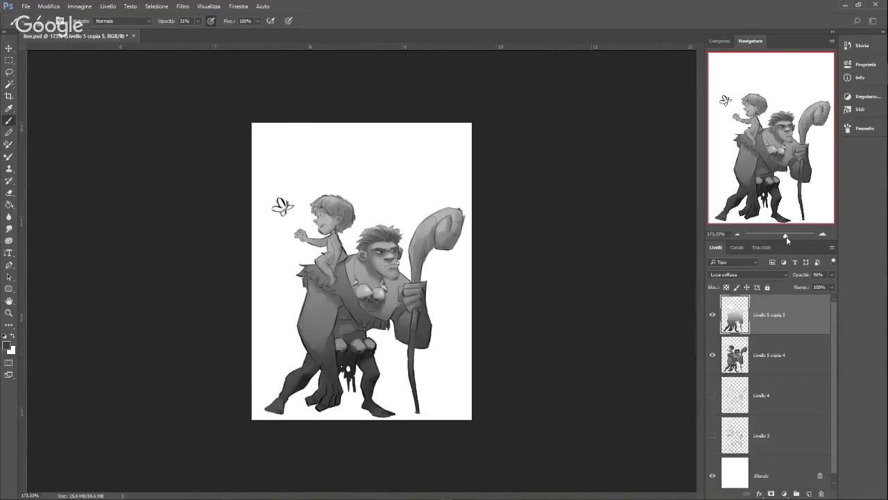
left_click_drag(787, 236, 775, 236)
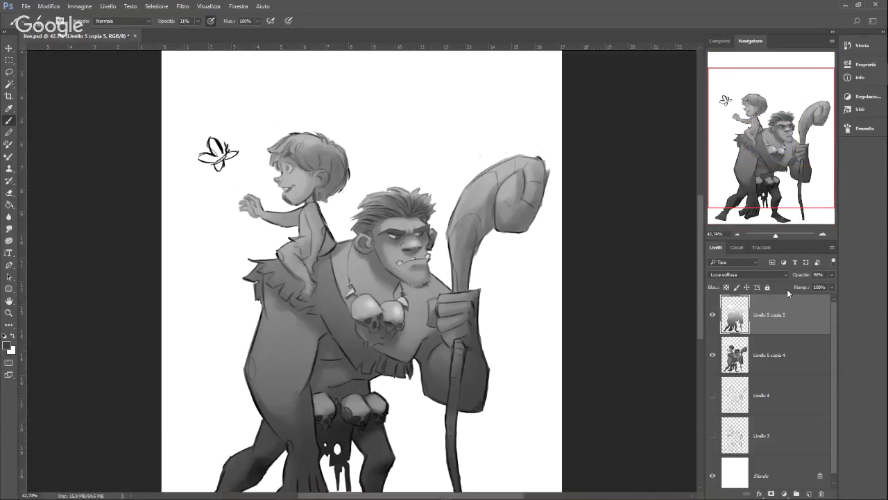
left_click_drag(831, 274, 812, 288)
left_click(788, 364, "shift")
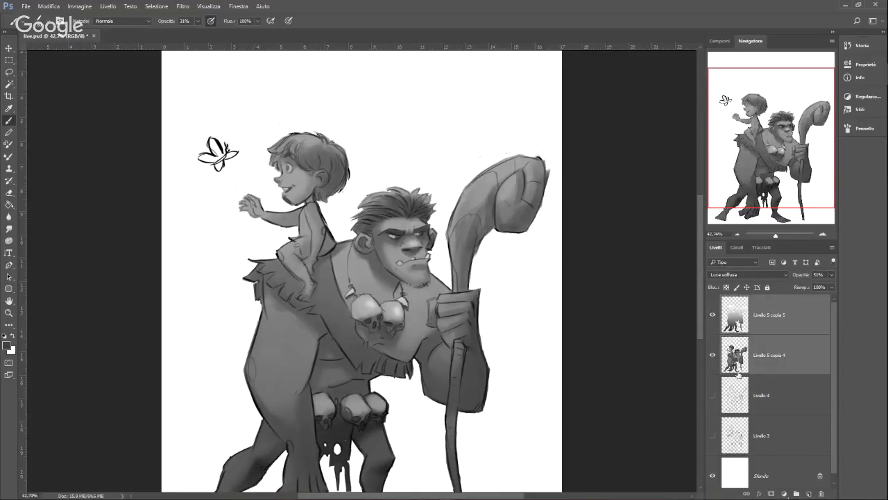
key("ctrl+e")
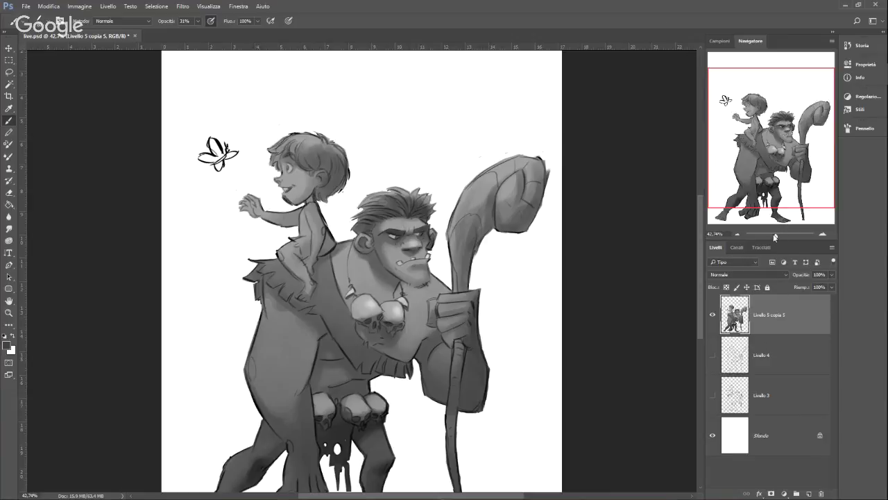
left_click_drag(775, 236, 776, 237)
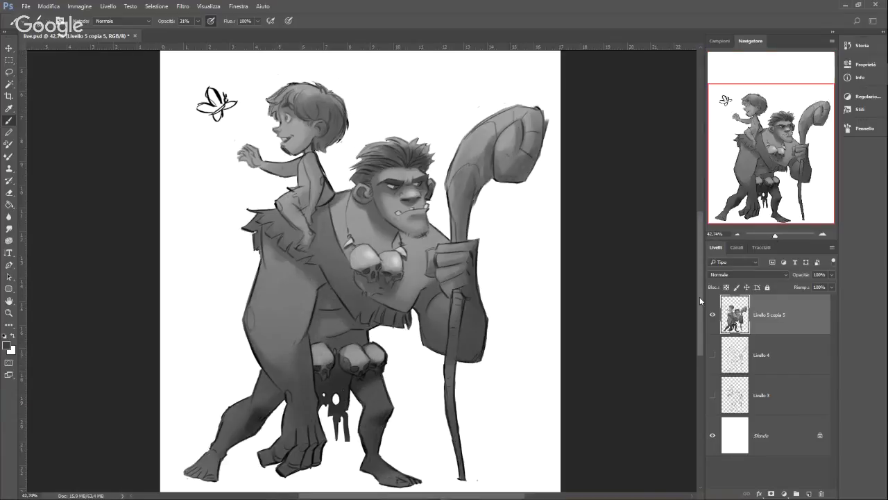
scroll(699, 296, "down", 2)
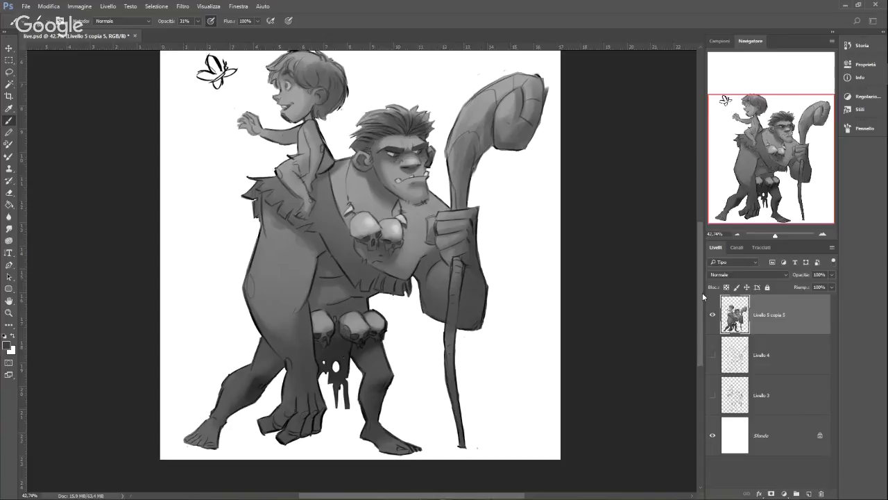
left_click_drag(775, 236, 776, 237)
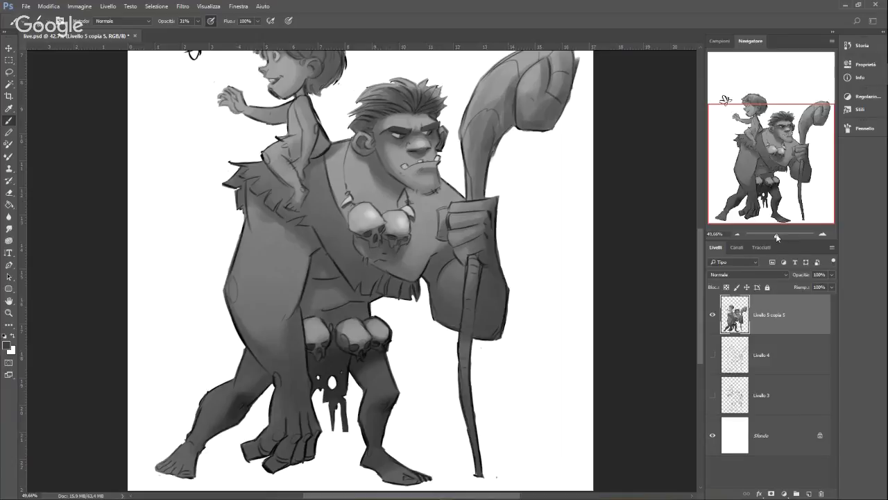
left_click_drag(777, 238, 775, 238)
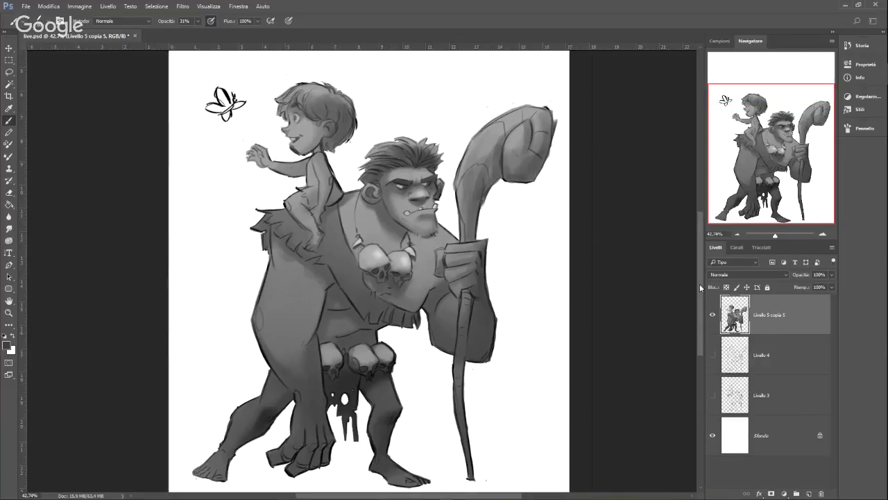
scroll(699, 283, "down", 2)
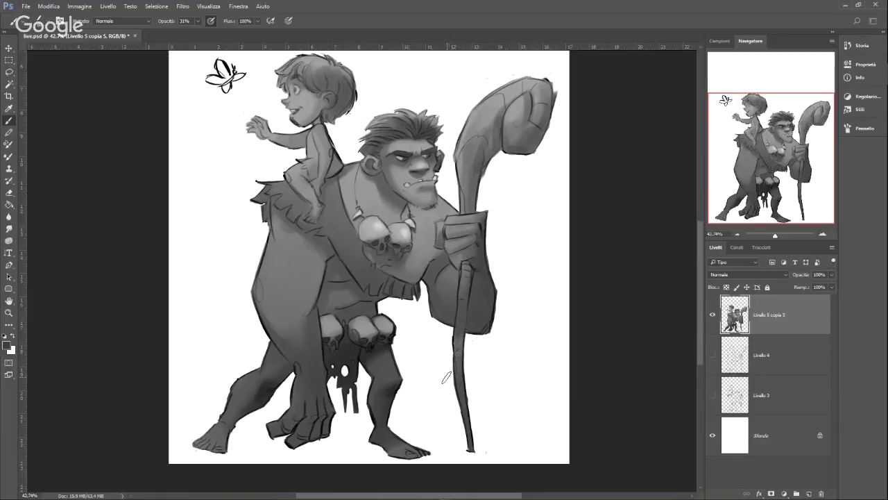
Step: Create a new empty layer above the merged characters and set the brush size to 88 px
right_click(479, 303)
left_click_drag(553, 257, 546, 258)
left_click(622, 27)
key("ctrl+shift+x")
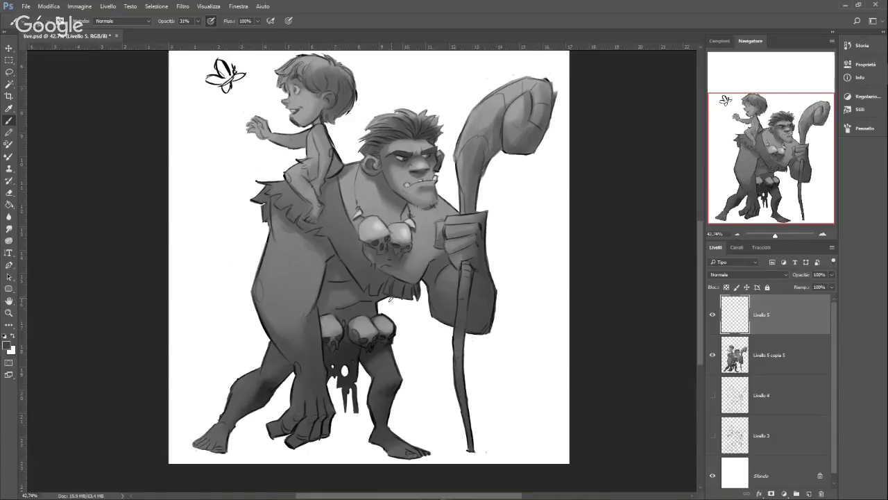
right_click(390, 296)
left_click_drag(461, 257, 462, 257)
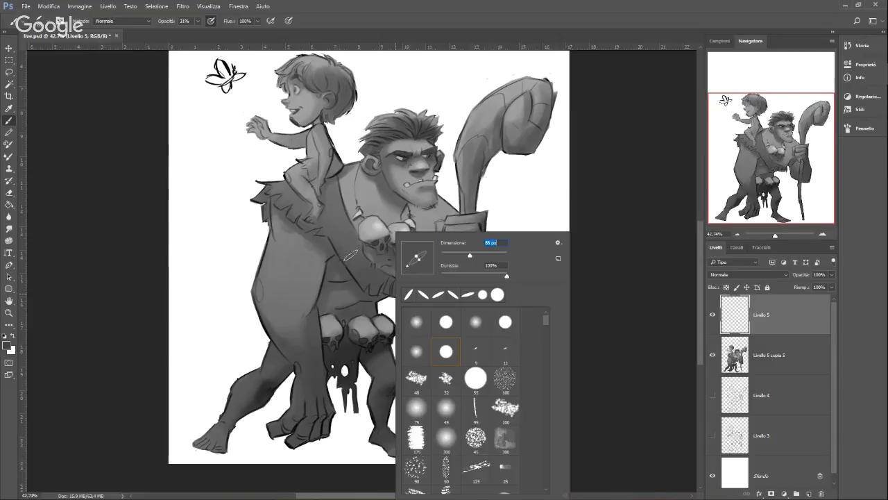
left_click(570, 27)
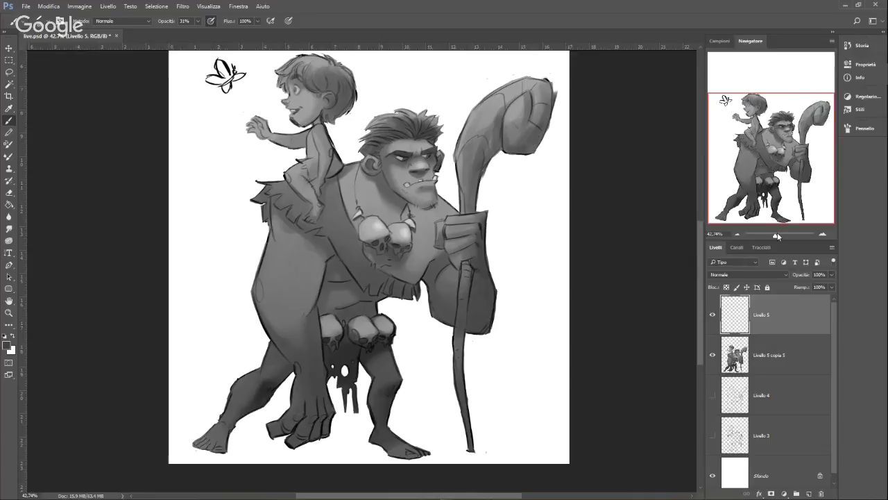
Step: Clip the new Livello 5 layer to the Livello 5 copia 5 character layer, with the giant's upper body in close view
left_click_drag(776, 235, 780, 235)
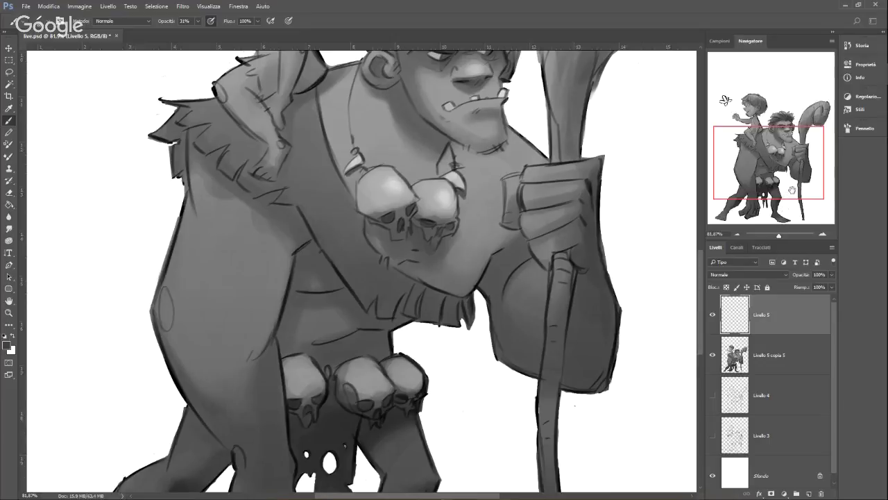
left_click_drag(795, 182, 802, 175)
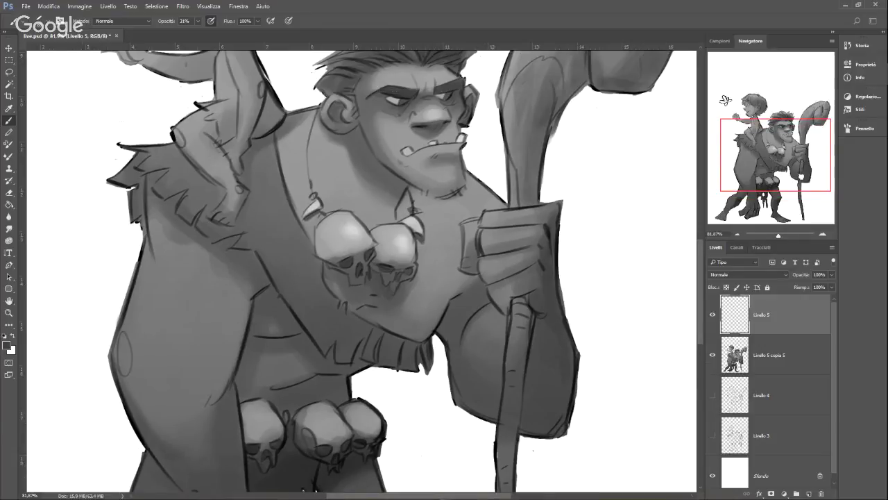
left_click_drag(801, 175, 789, 171)
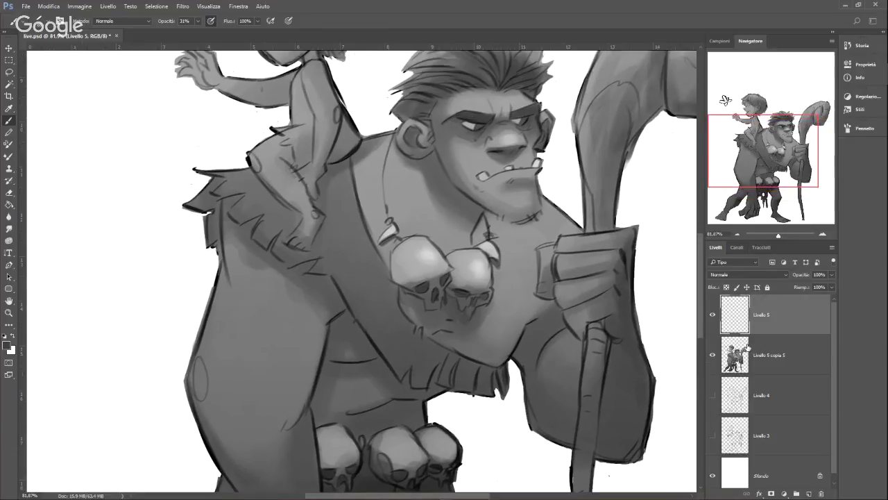
left_click(748, 336, "alt")
Step: Reduce the brush size to 56 px and choose a darker grey as the foreground colour
right_click(466, 270)
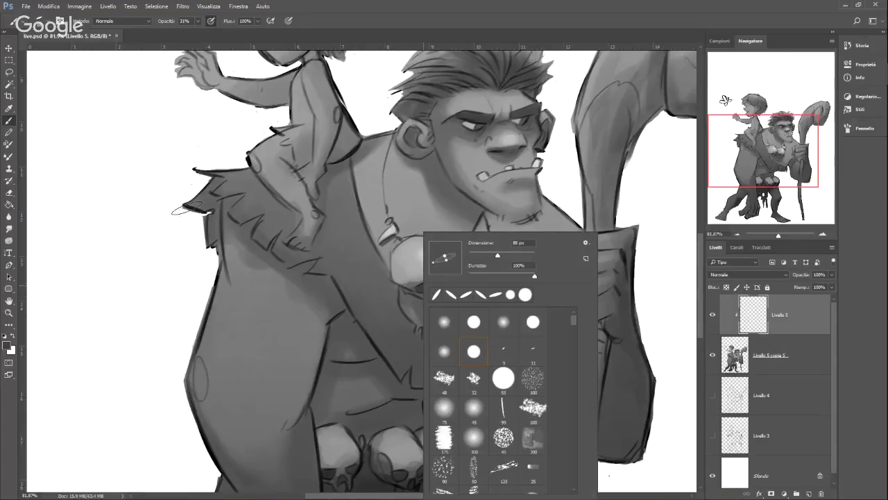
left_click_drag(497, 255, 486, 256)
left_click(9, 345)
left_click(8, 345)
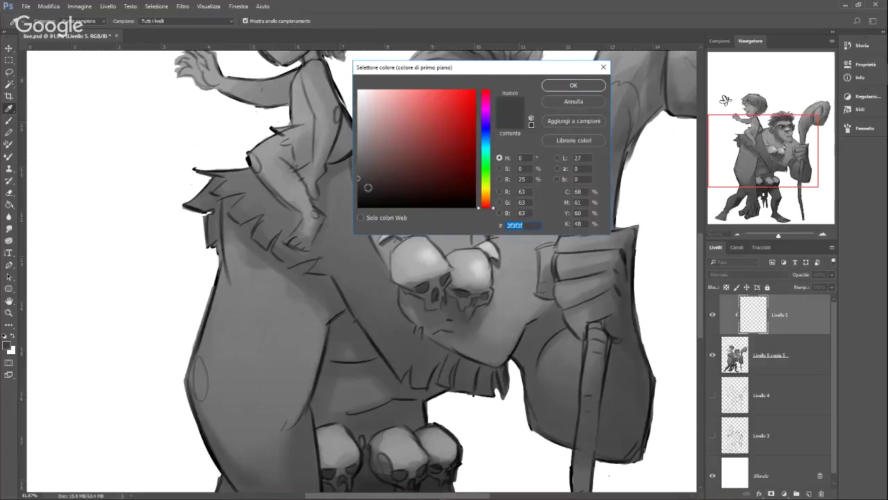
key("Return")
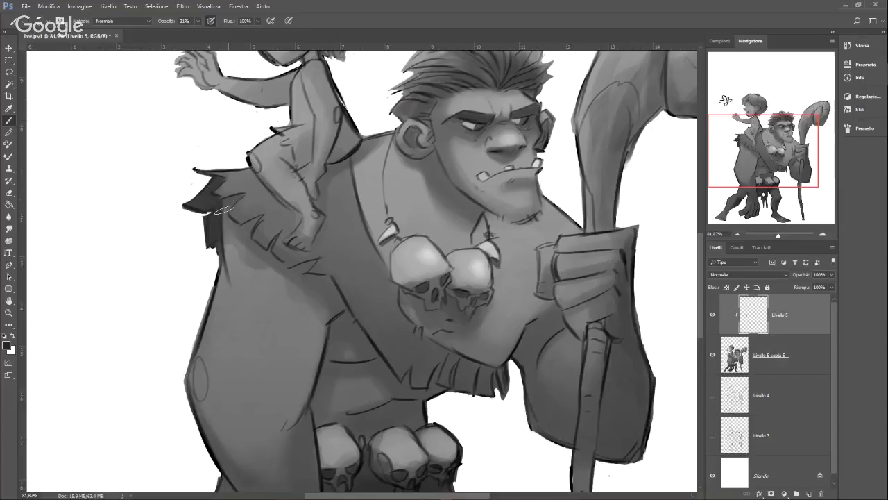
Step: Paint dark shadows on the shoulder fur's outer tips, beneath the fur on the near arm and along the pelt's lower edge
mouse_move(238, 231)
left_mouse_down()
mouse_move(259, 256)
mouse_move(268, 246)
mouse_move(269, 260)
mouse_move(311, 263)
mouse_move(301, 276)
mouse_move(351, 301)
mouse_move(334, 299)
mouse_move(345, 316)
mouse_move(329, 286)
mouse_move(348, 321)
mouse_move(330, 300)
mouse_move(341, 331)
left_mouse_up()
left_click(334, 305, "alt")
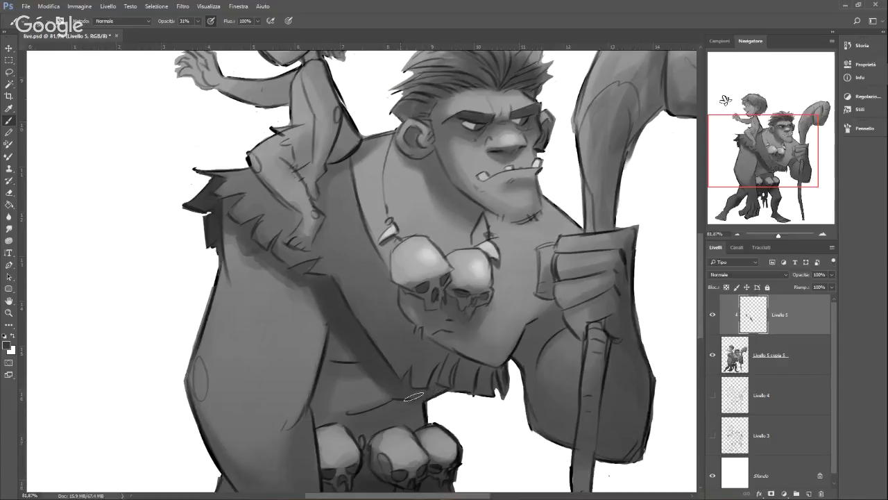
left_click_drag(419, 401, 423, 399)
Step: Refine the pelt's cast shadow over the giant's side and belly with sampled greys, reducing the brush to 36 px
left_click_drag(743, 179, 742, 188)
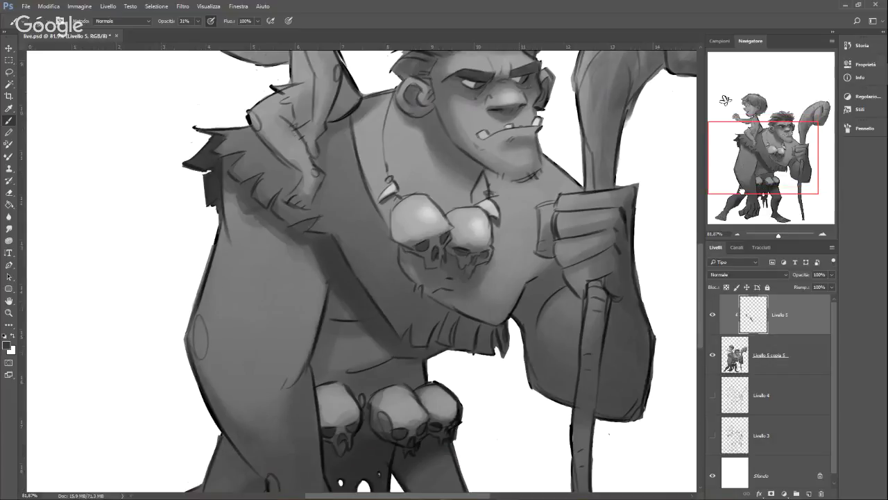
left_click_drag(743, 188, 743, 195)
right_click(352, 185)
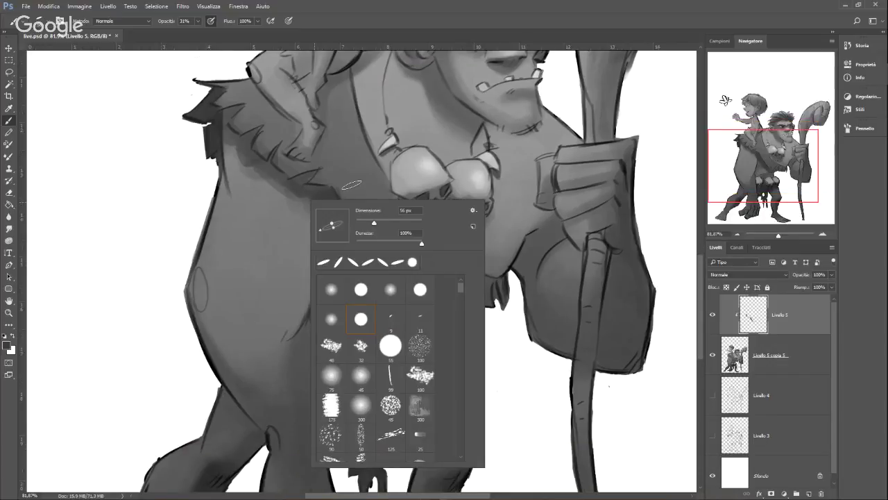
left_click(352, 184)
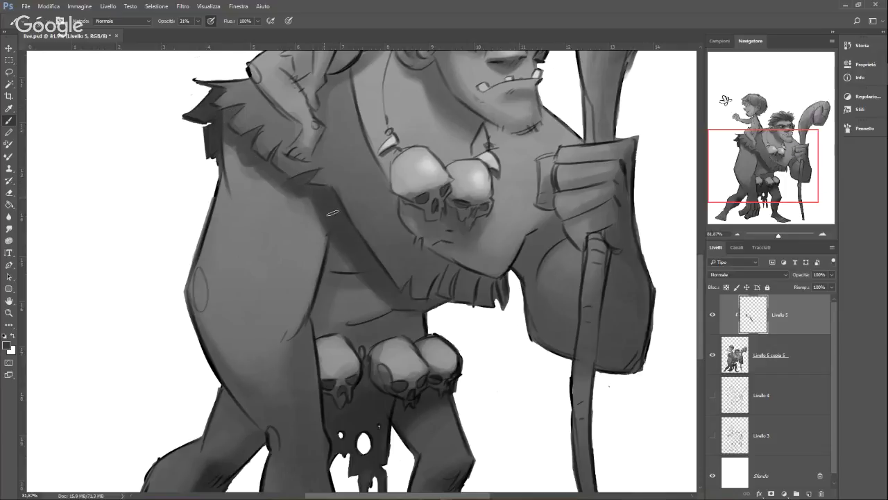
key("alt")
left_click(398, 320, "alt")
key("alt")
left_click(361, 262, "alt")
left_click(369, 260, "alt")
right_click(416, 275)
left_click(454, 293)
left_click(339, 276)
Step: Shade the staff-holding arm beside the chest and along its lower edge with dark grey, enlarging the brush for the broader areas
left_click_drag(772, 186, 793, 187)
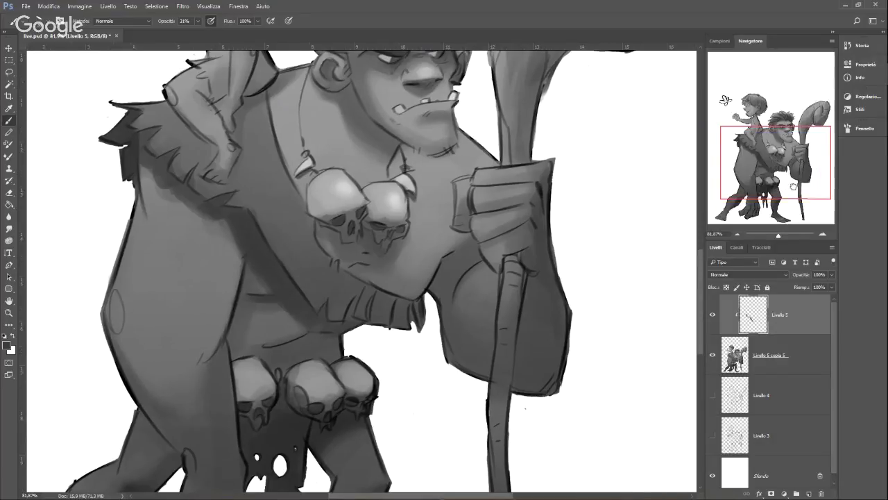
left_click_drag(793, 188, 793, 195)
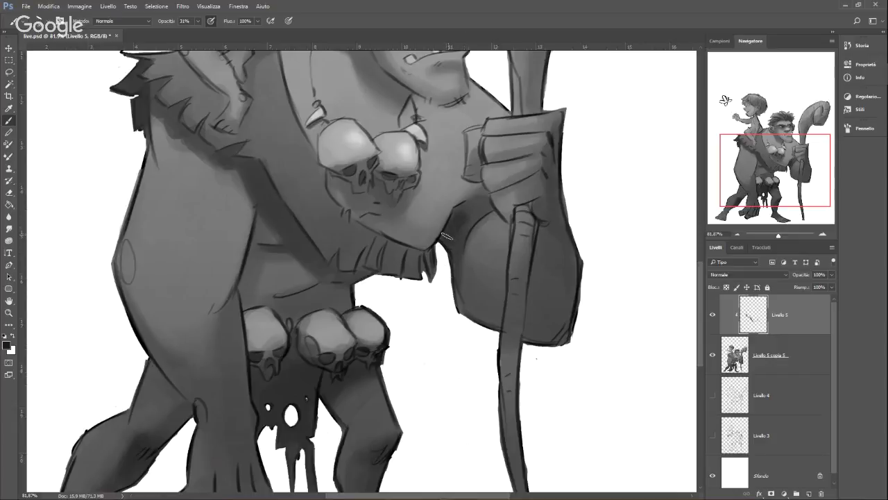
key("alt")
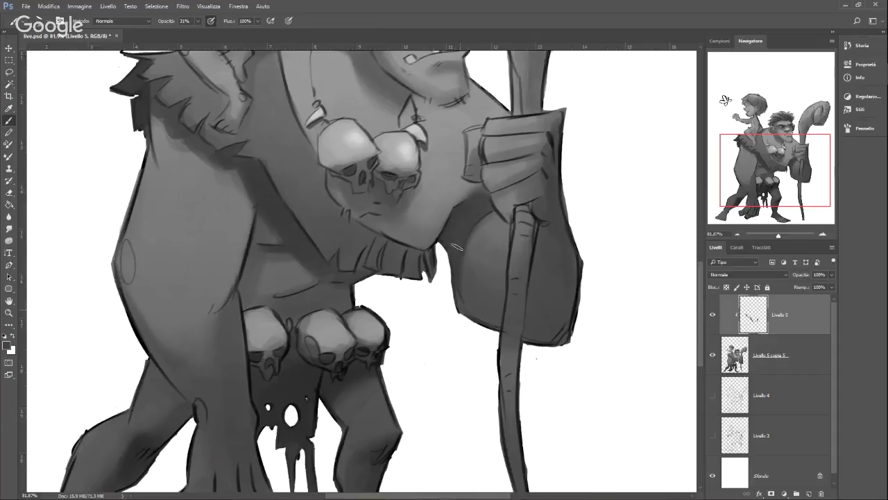
right_click(533, 229)
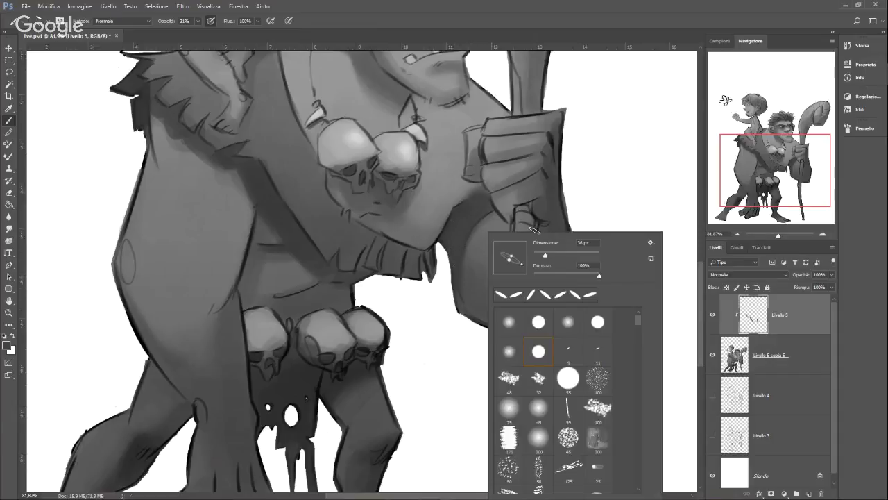
left_click_drag(546, 255, 557, 255)
mouse_move(460, 315)
left_mouse_down()
mouse_move(477, 329)
mouse_move(465, 273)
mouse_move(472, 314)
mouse_move(477, 275)
mouse_move(478, 319)
left_mouse_up()
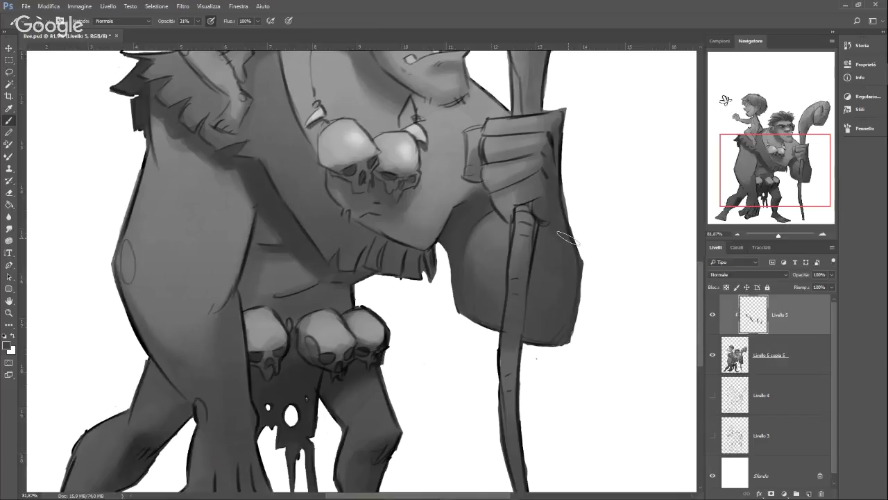
Step: Save live.psd and review the new shadows on the complete illustration
key("ctrl+s")
left_click_drag(778, 238, 776, 239)
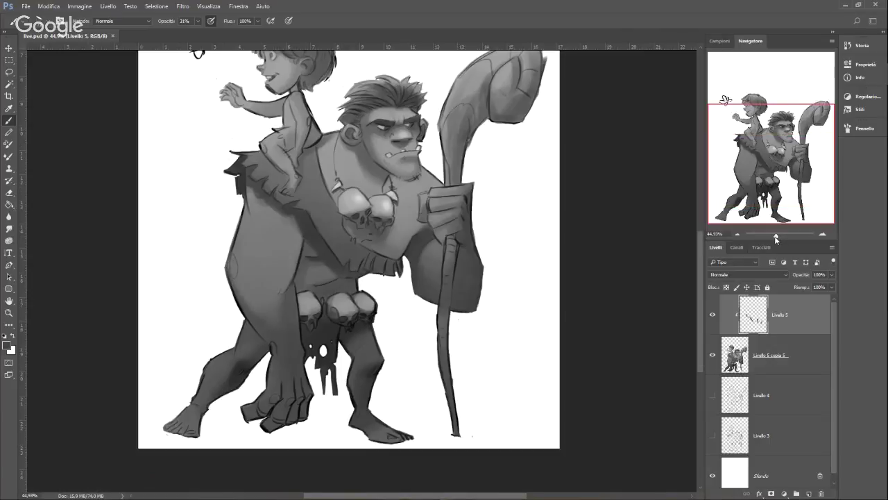
left_click_drag(776, 238, 775, 239)
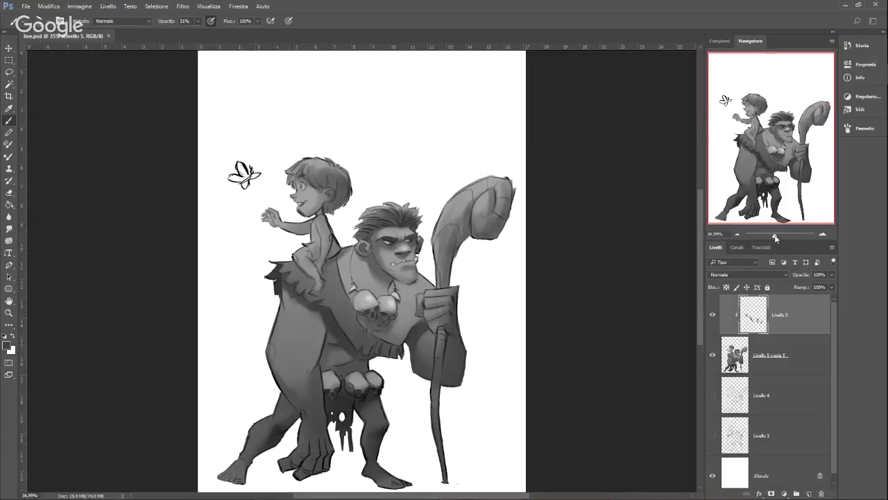
scroll(693, 283, "down", 3)
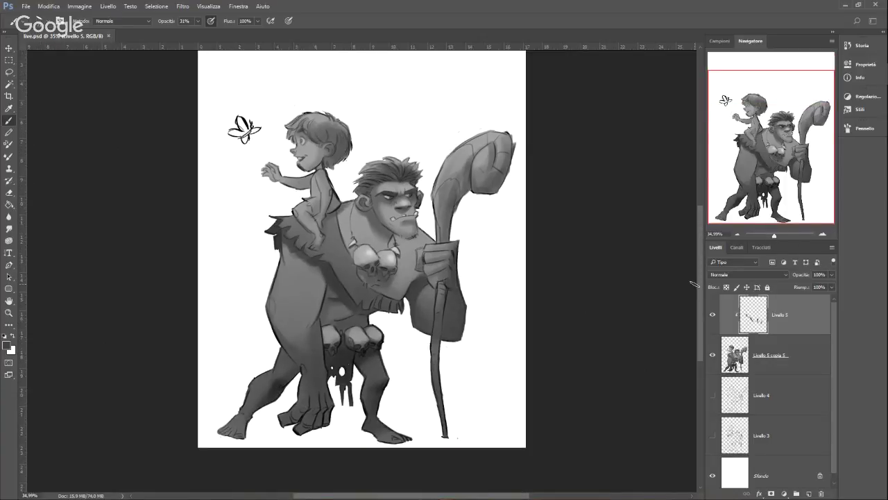